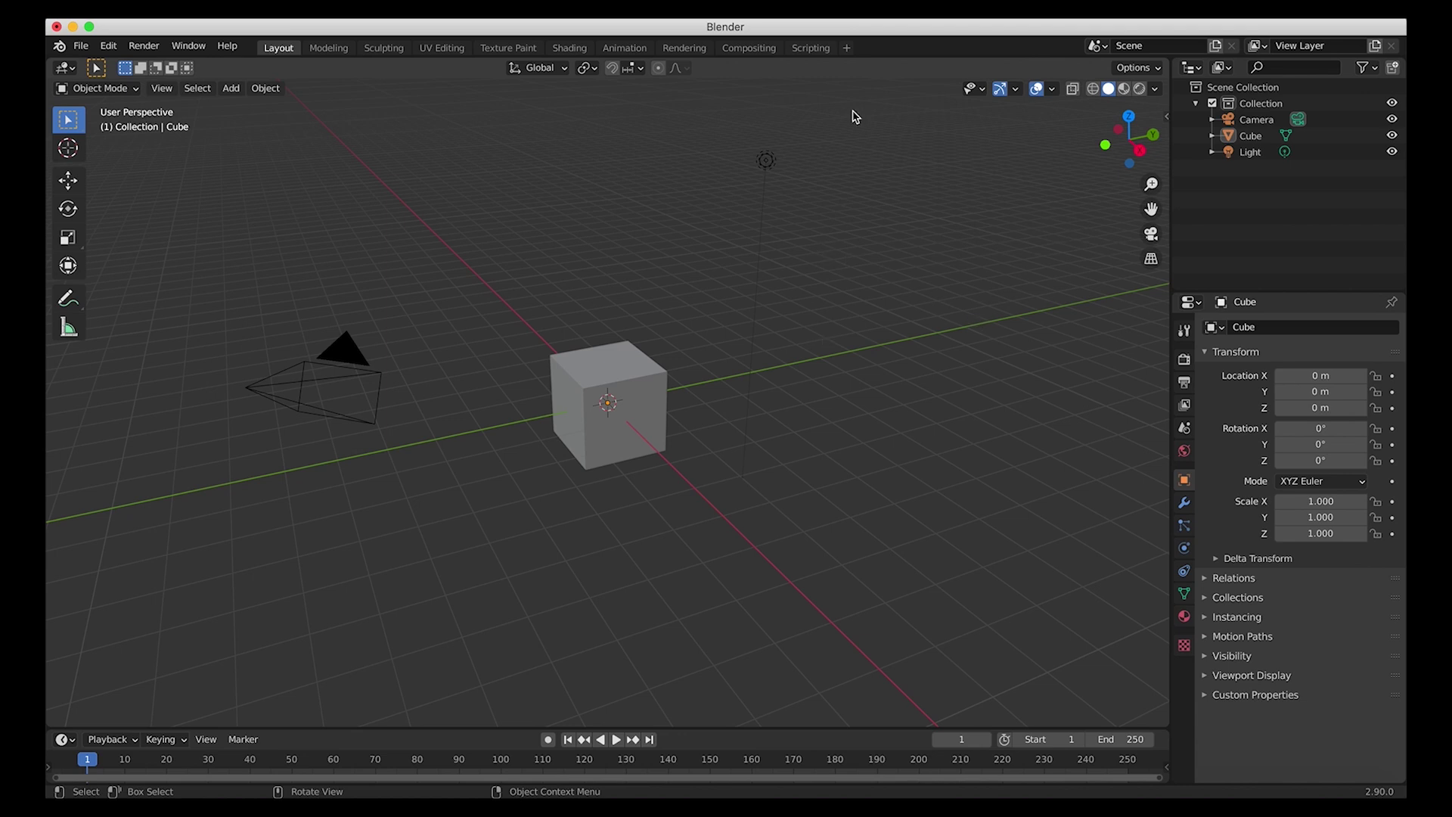
Delete the default camera, cube and light from the scene
left_click_drag(937, 115, 194, 586)
key("x")
left_click(418, 508)
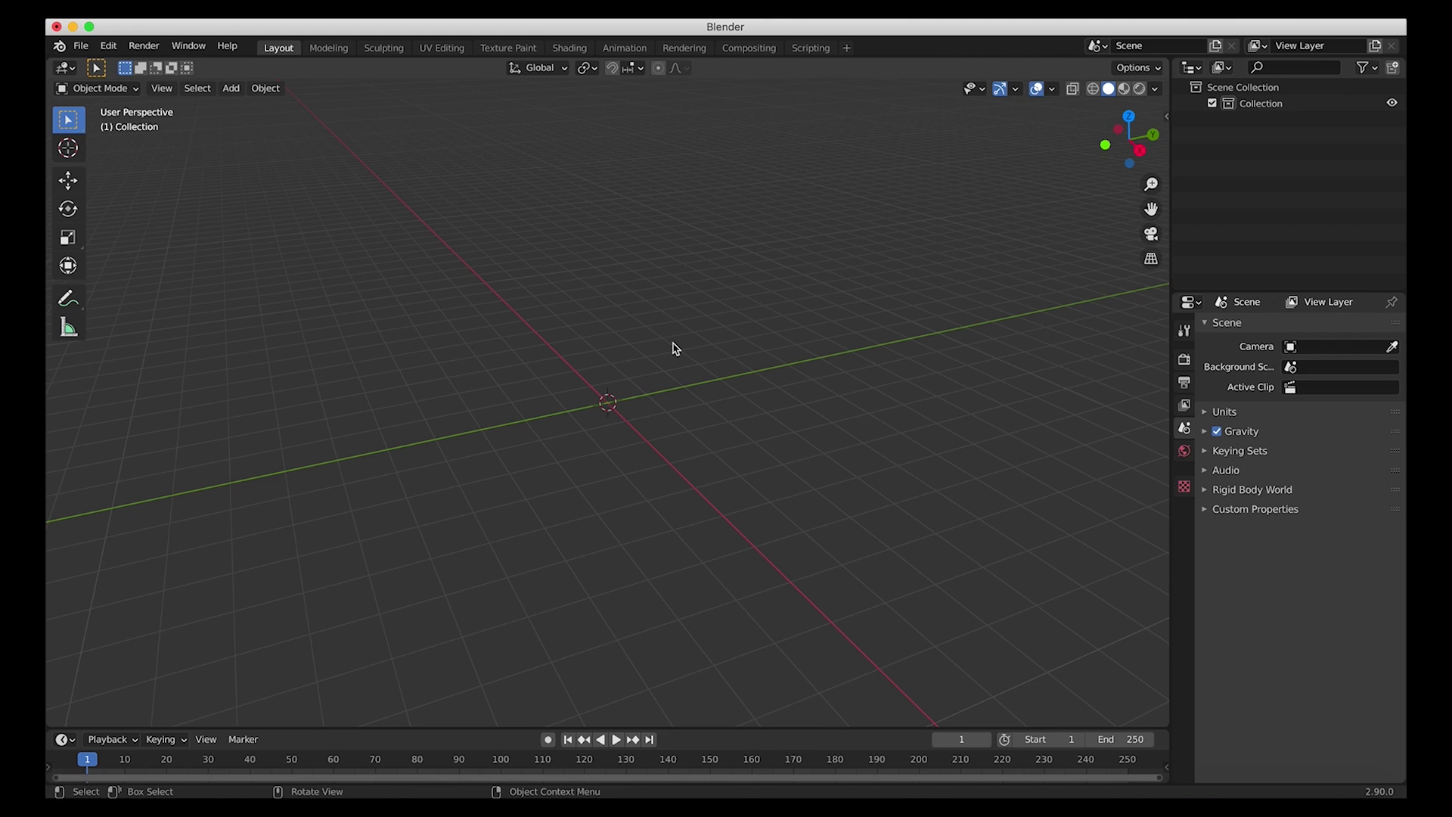
Add a VFX Motion Tracking workspace
left_click(849, 53)
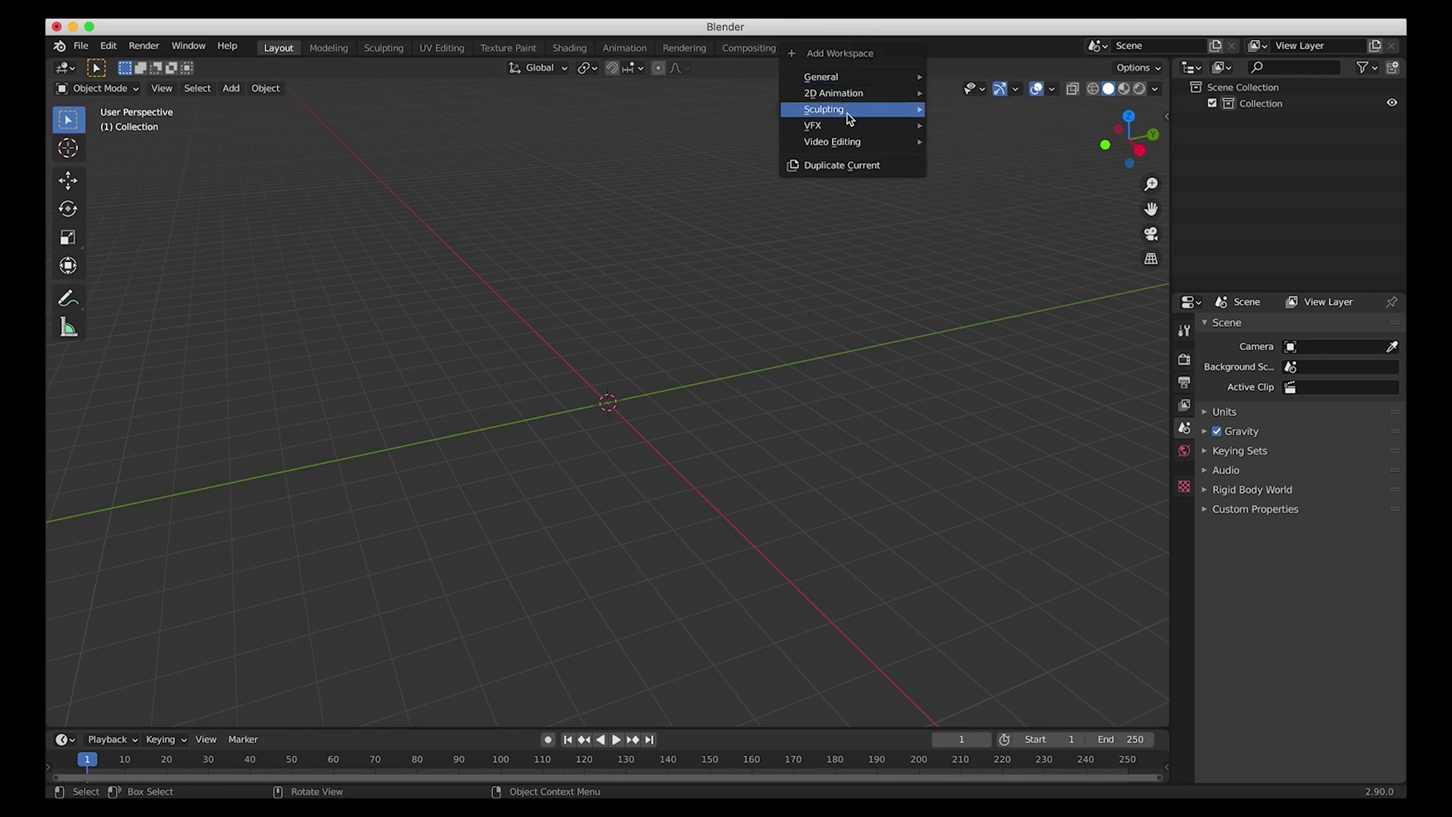
mouse_move(850, 129)
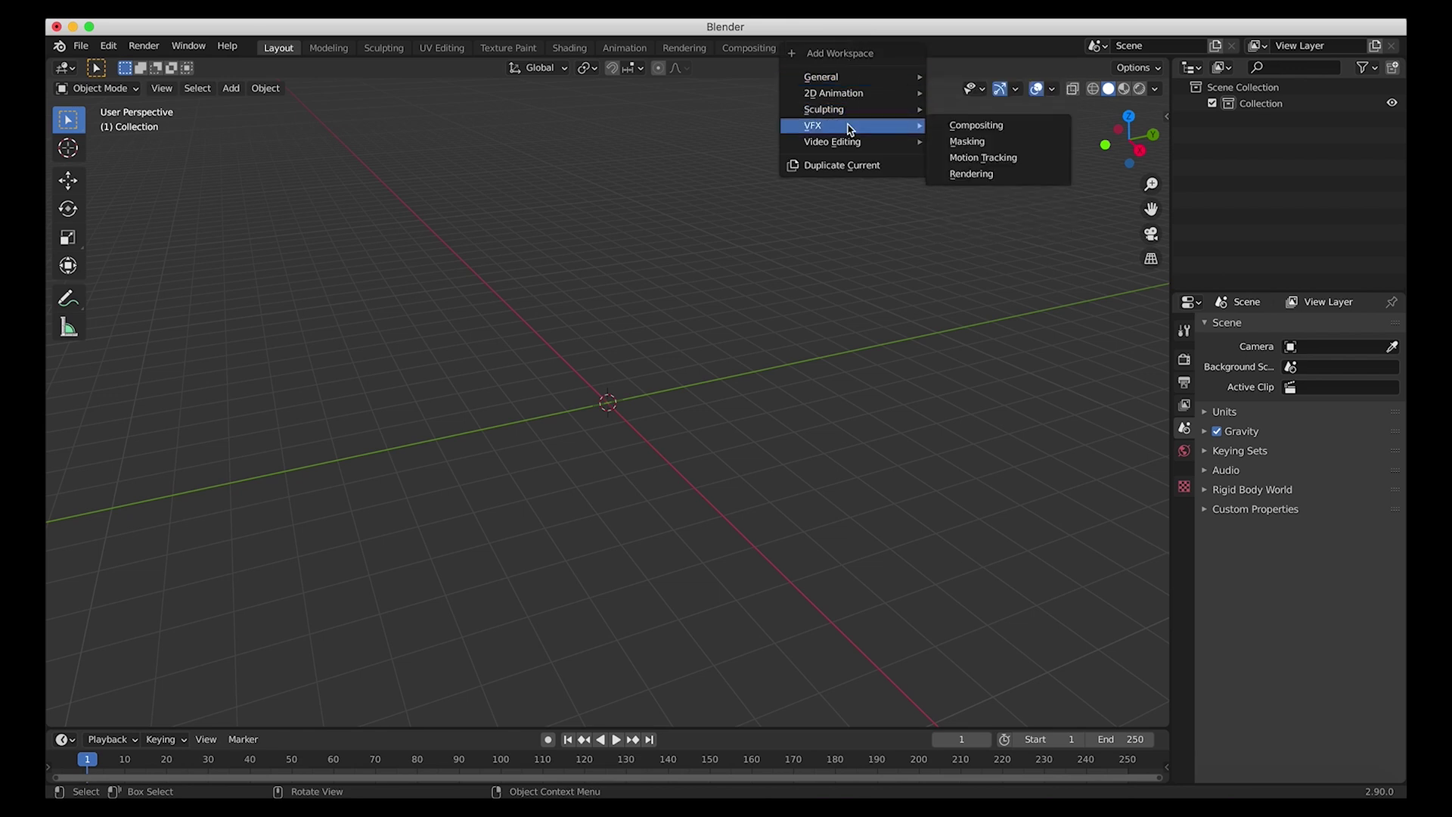
left_click(997, 162)
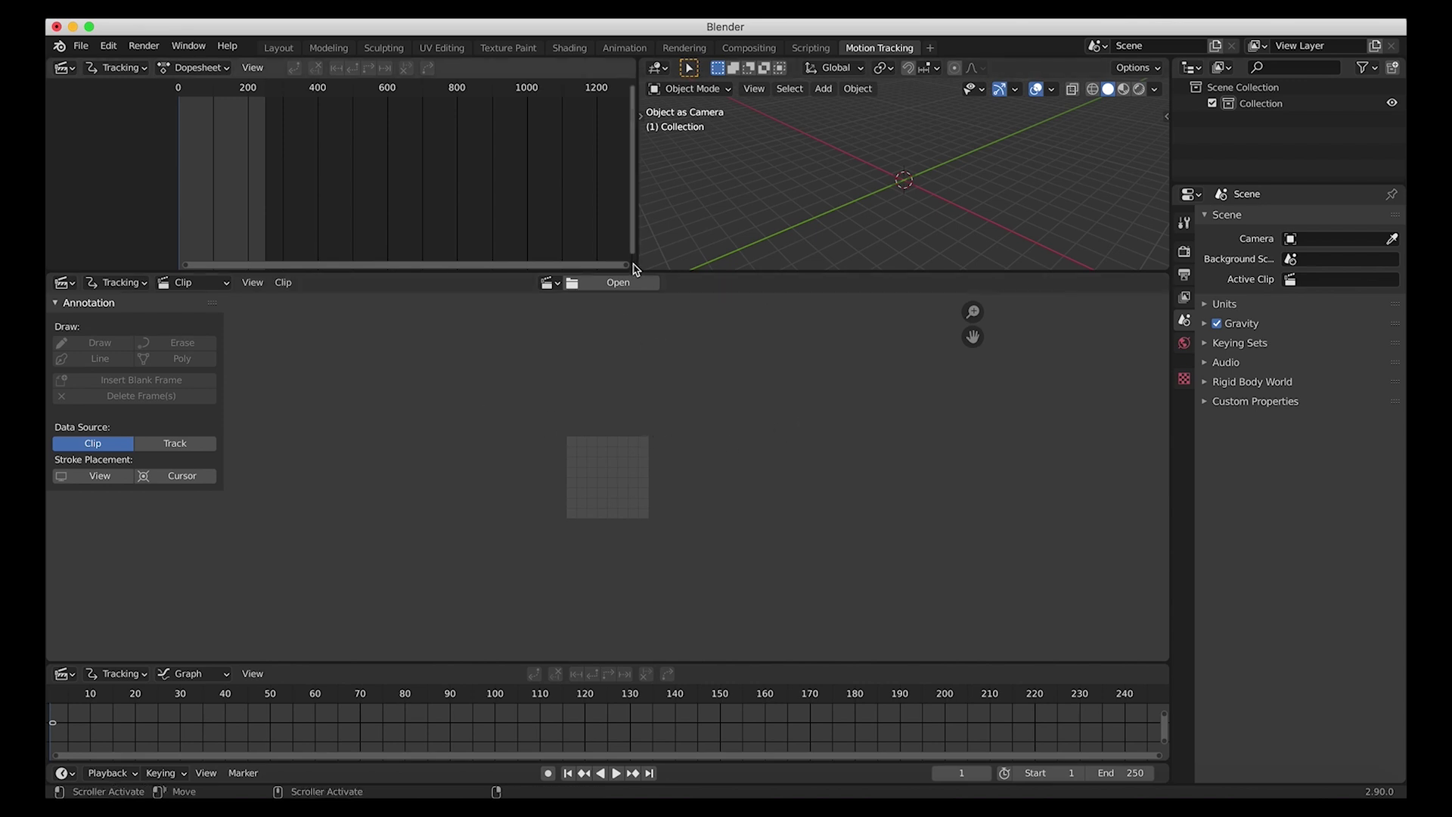
Open the footage clip "Sunrise - 22609(1).mp4" from the "3d building live action shot" folder in Downloads
left_click(619, 284)
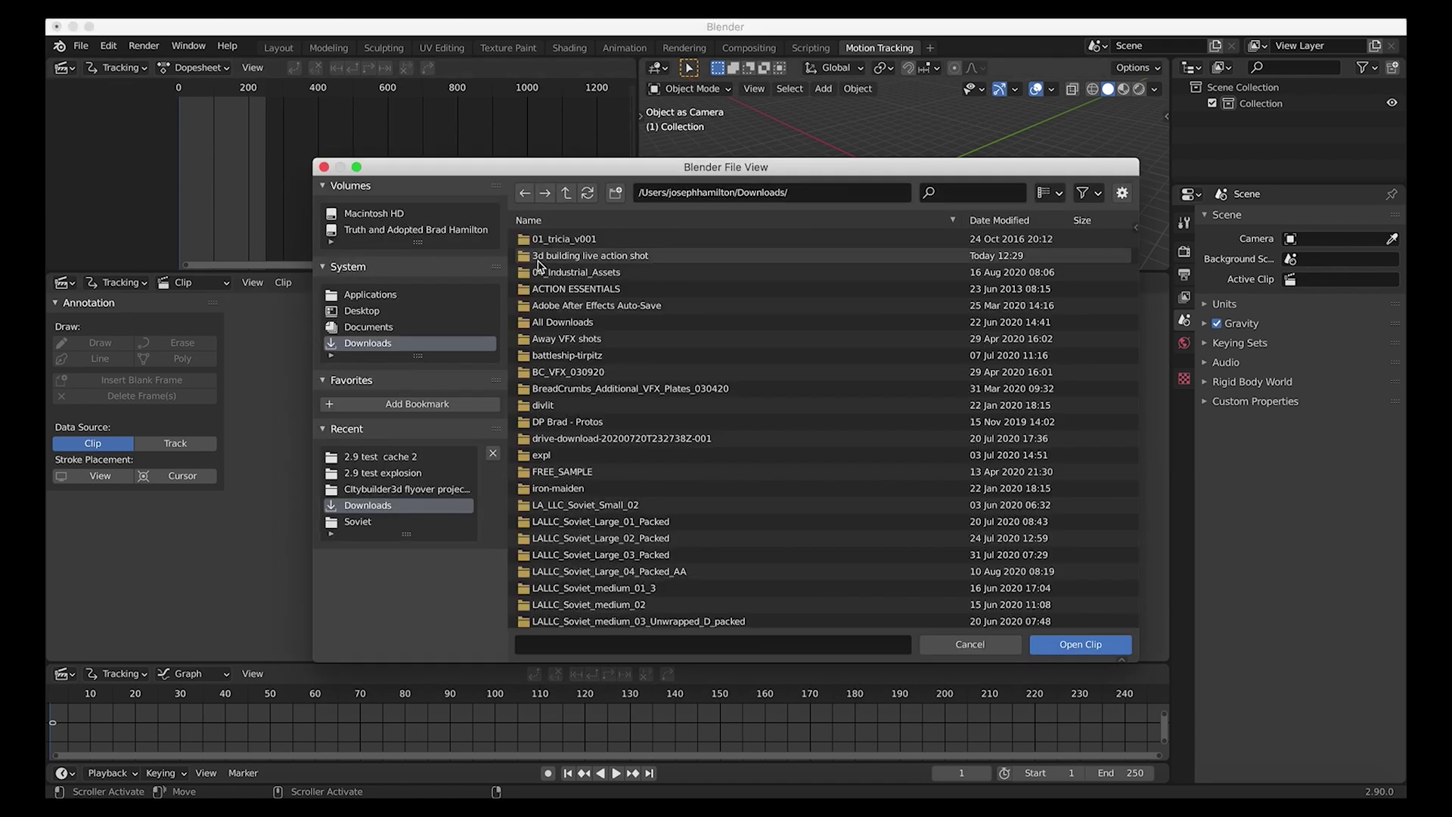
double_click(566, 257)
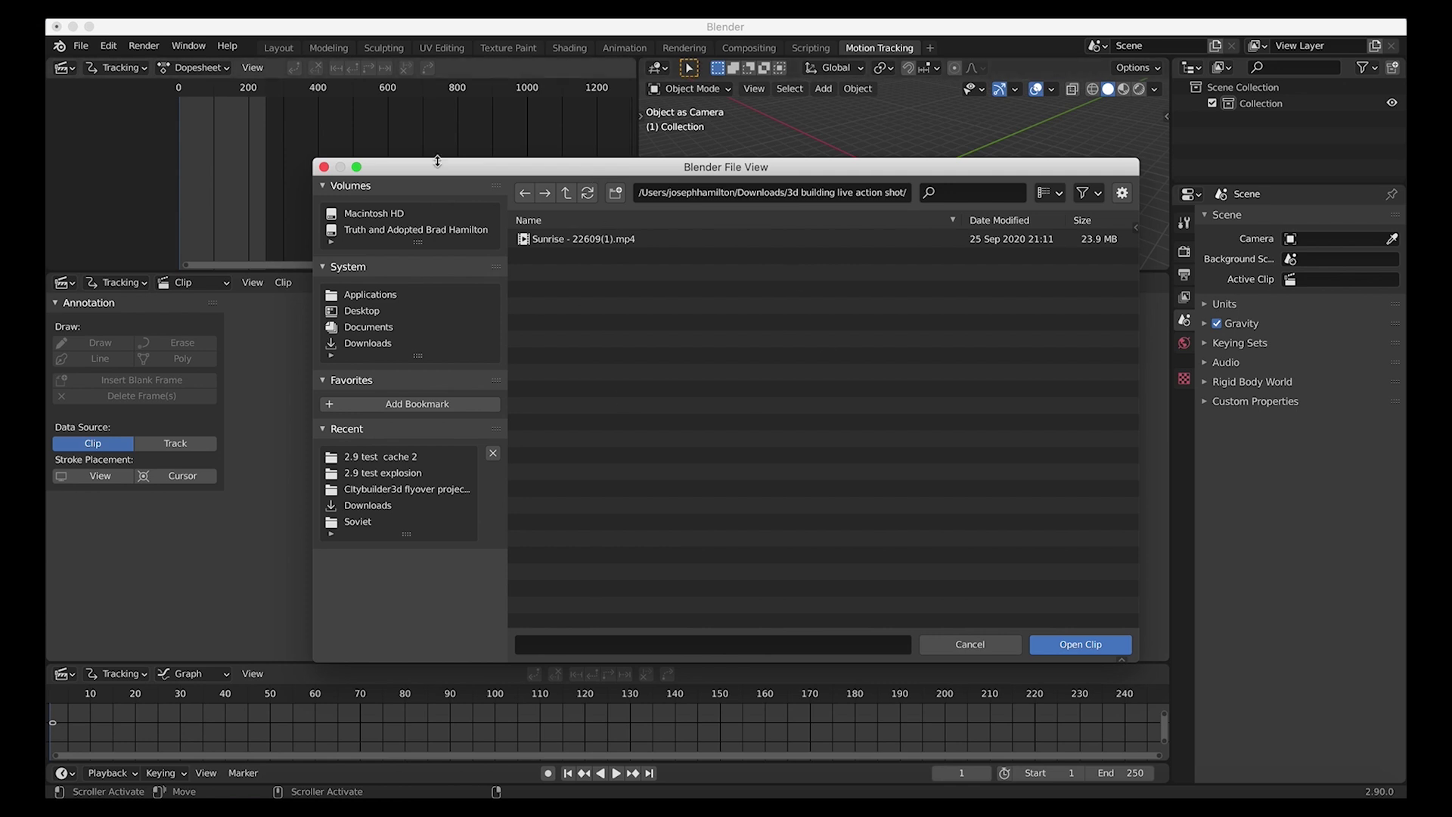
double_click(575, 239)
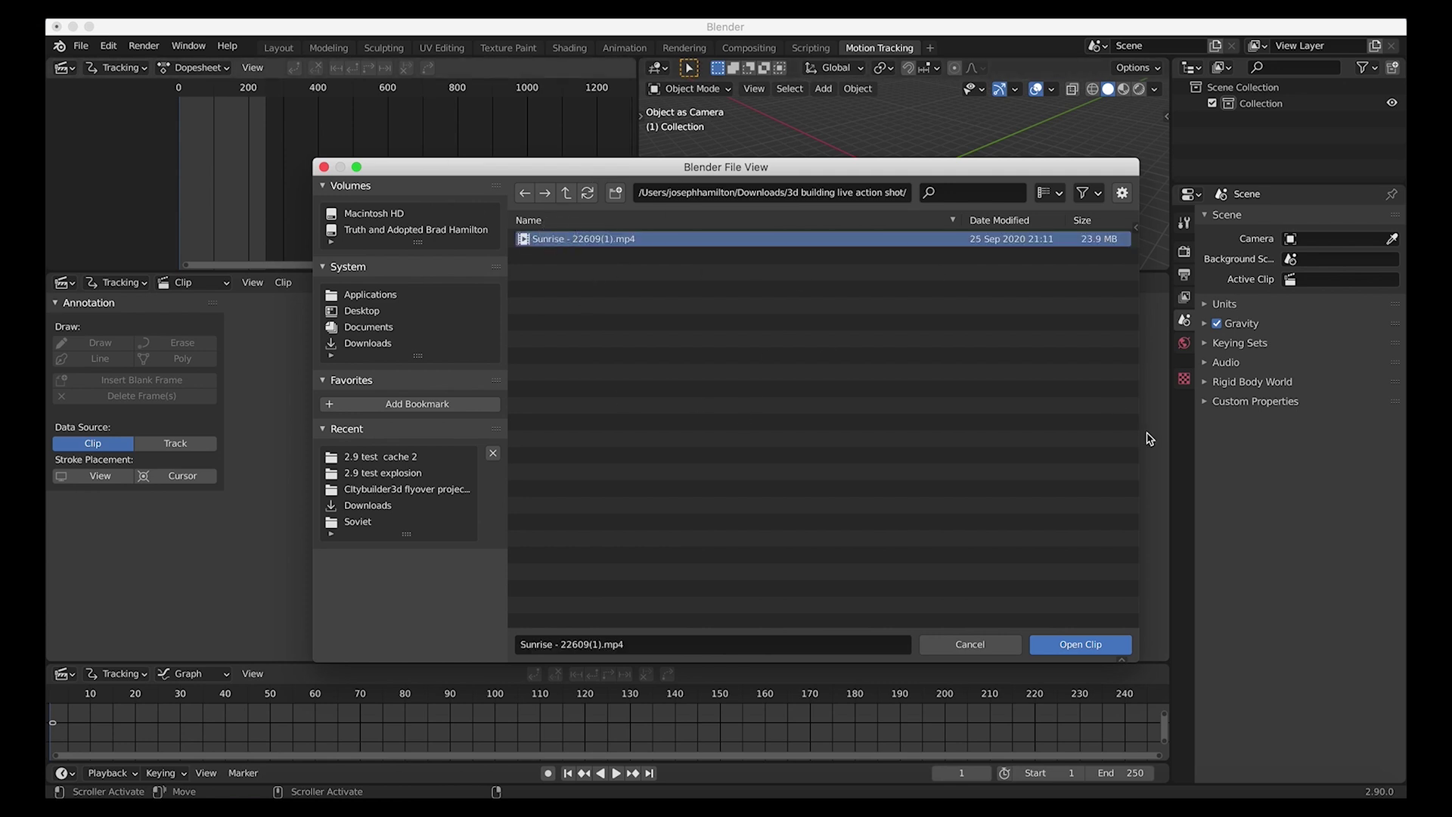
scroll(626, 439, "down", 3)
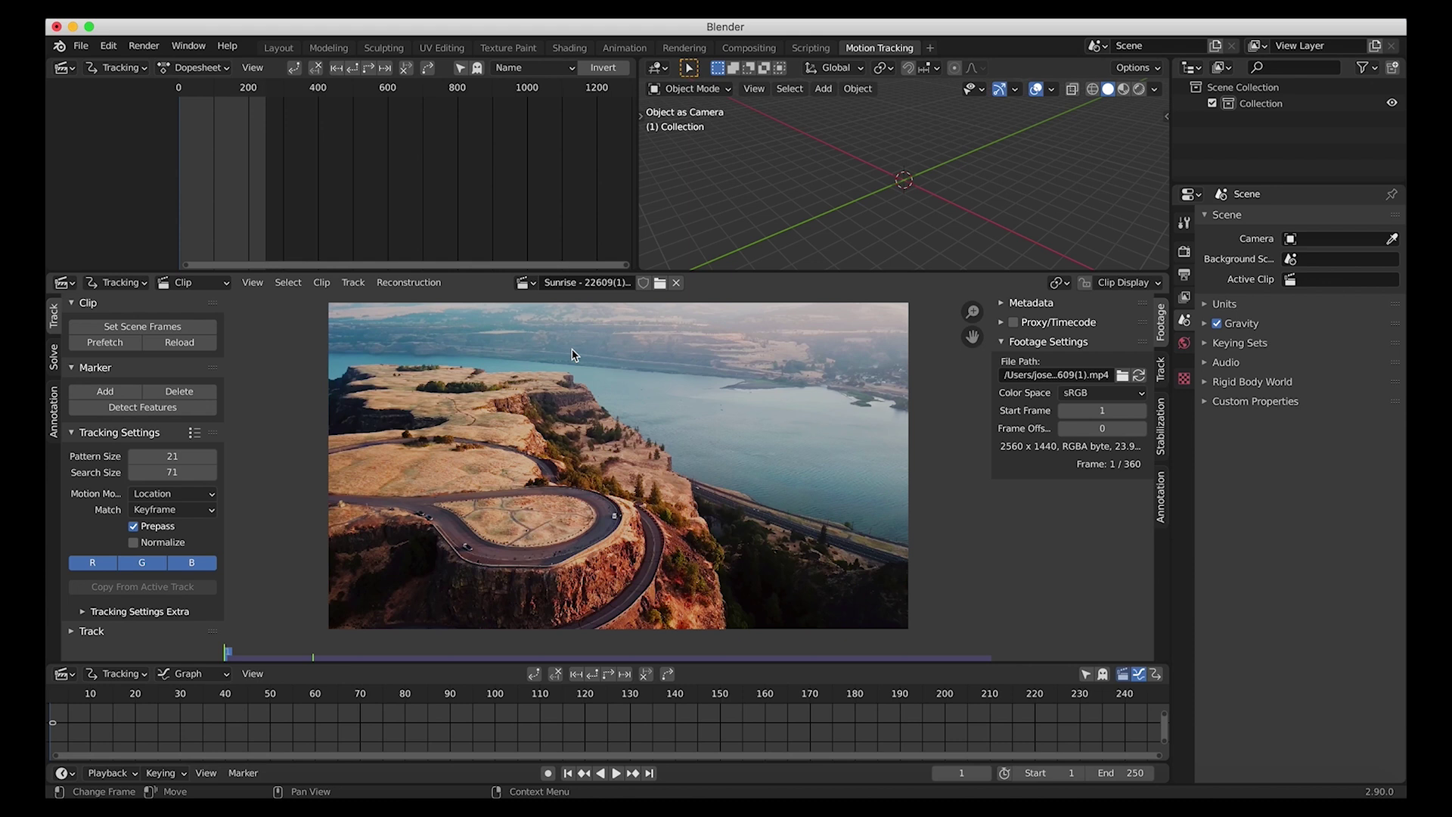
Match the scene frame range to the clip and prefetch its frames for playback
left_click(140, 327)
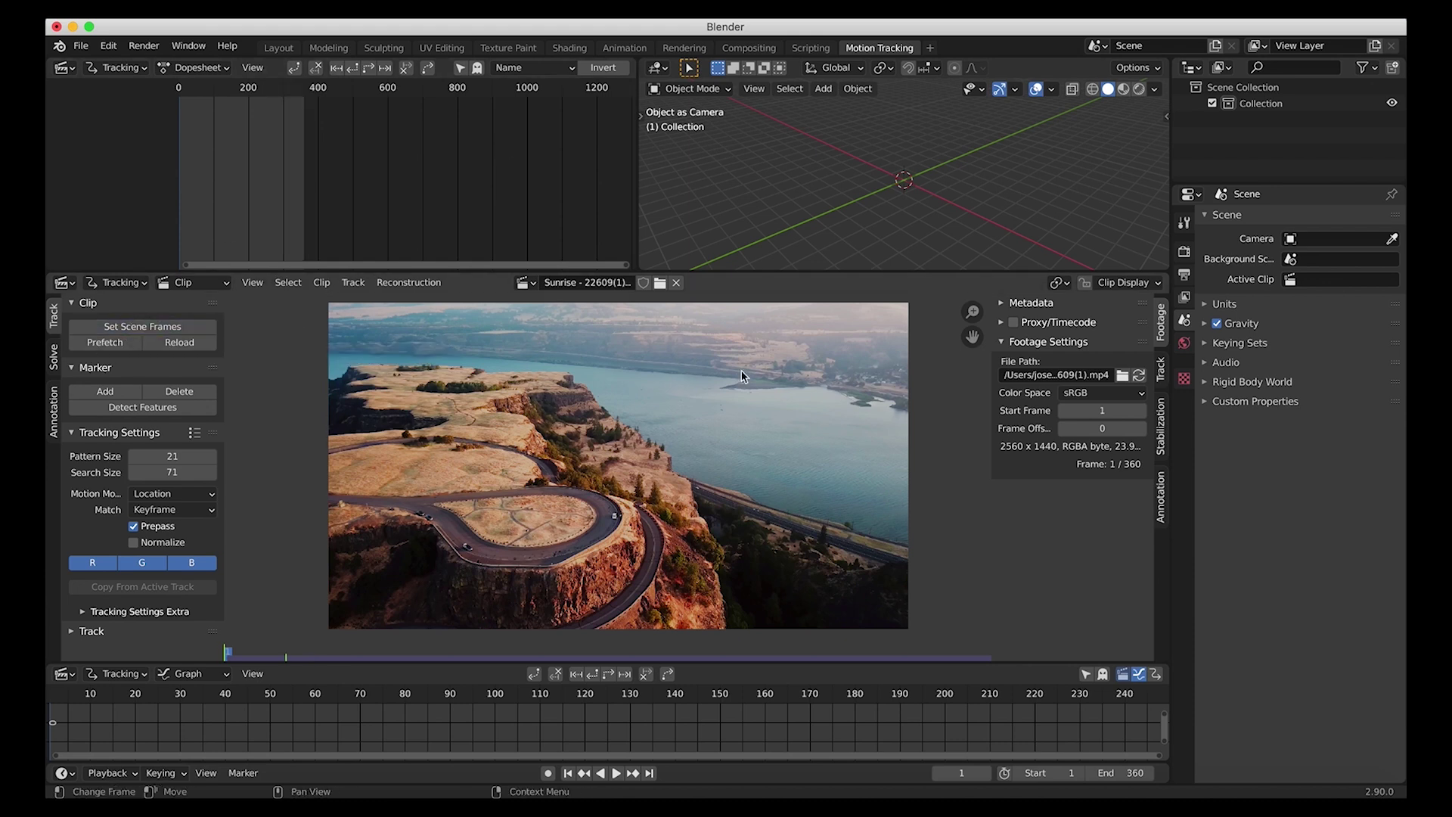
left_click(104, 344)
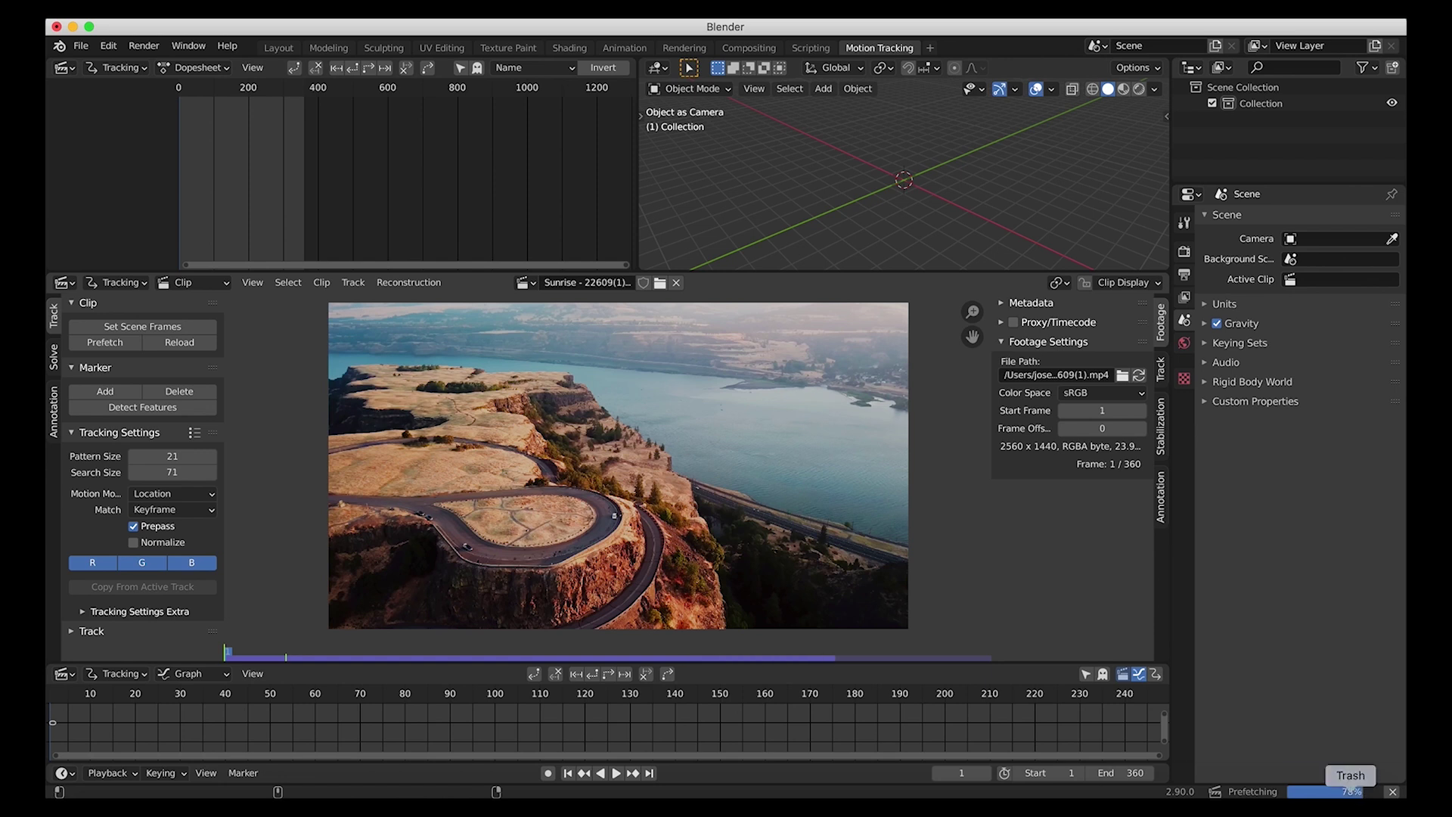
left_click_drag(230, 654, 843, 652)
left_click_drag(751, 651, 626, 670)
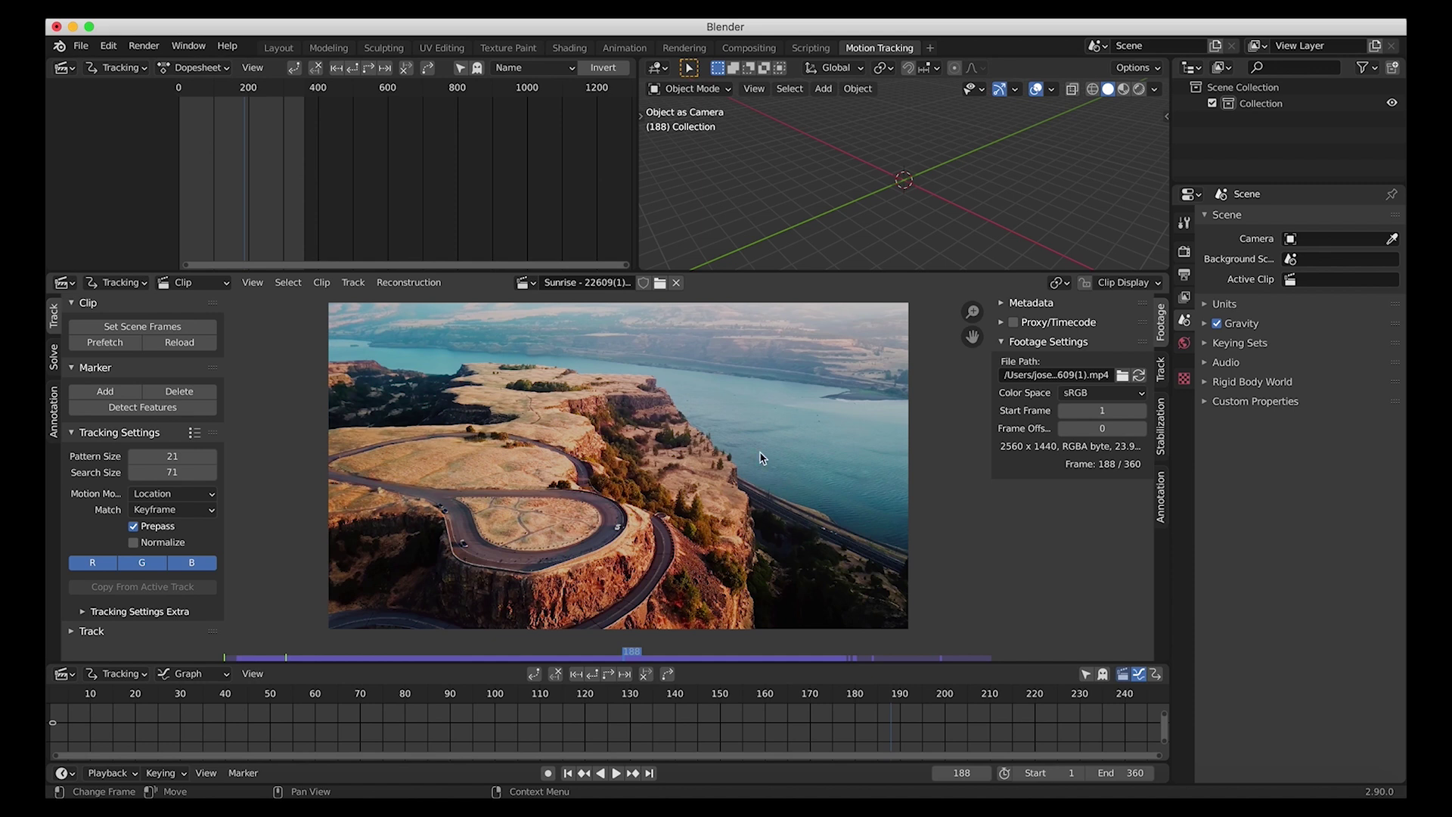
Set the tracking pattern size to 30 and the search size to 80
scroll(555, 450, "up", 2)
middle_click_drag(555, 453, 625, 400)
scroll(625, 400, "up", 2)
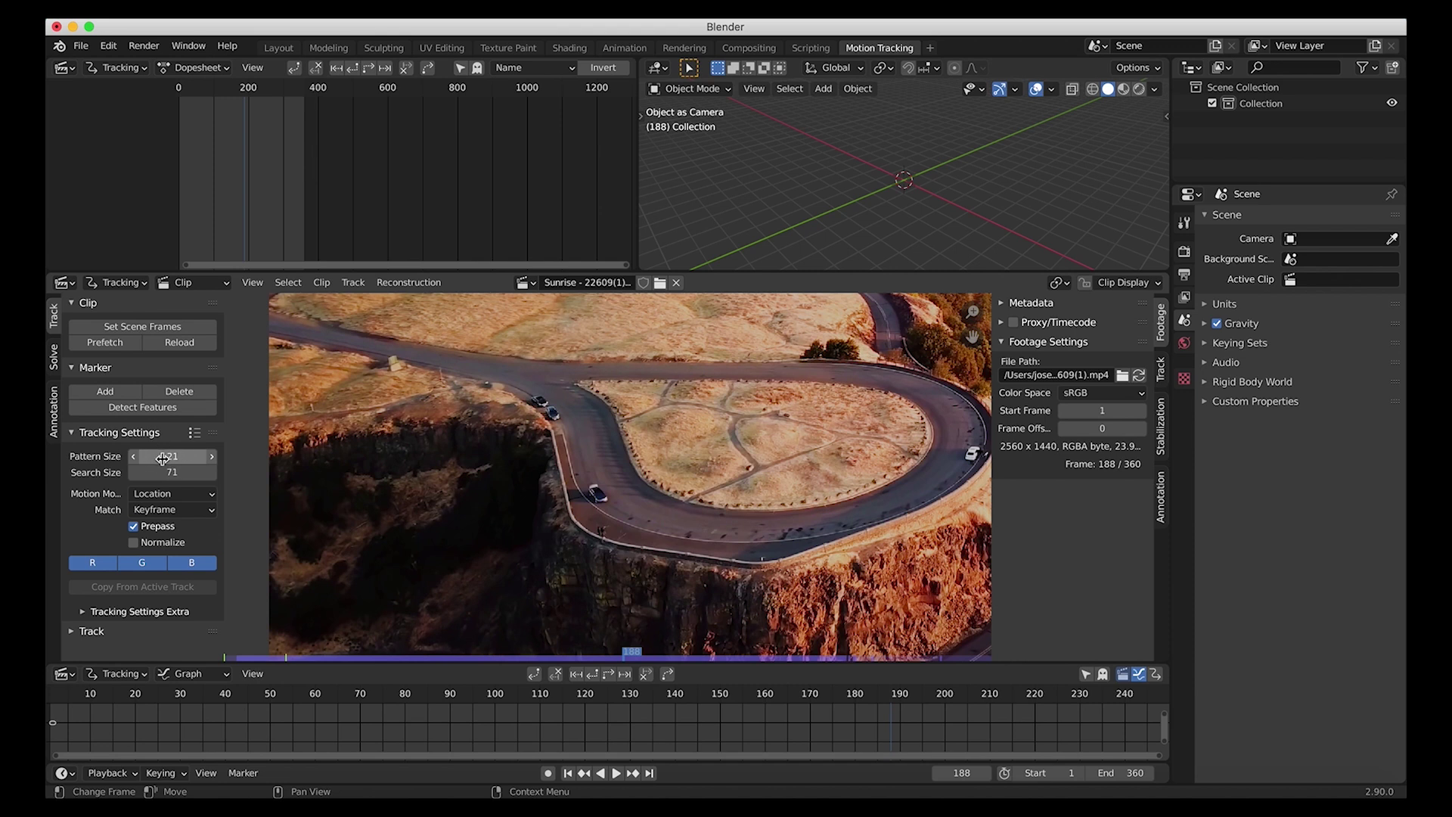
left_click(169, 460)
type("30")
key("Return")
left_click(176, 476)
type("80")
key("Return")
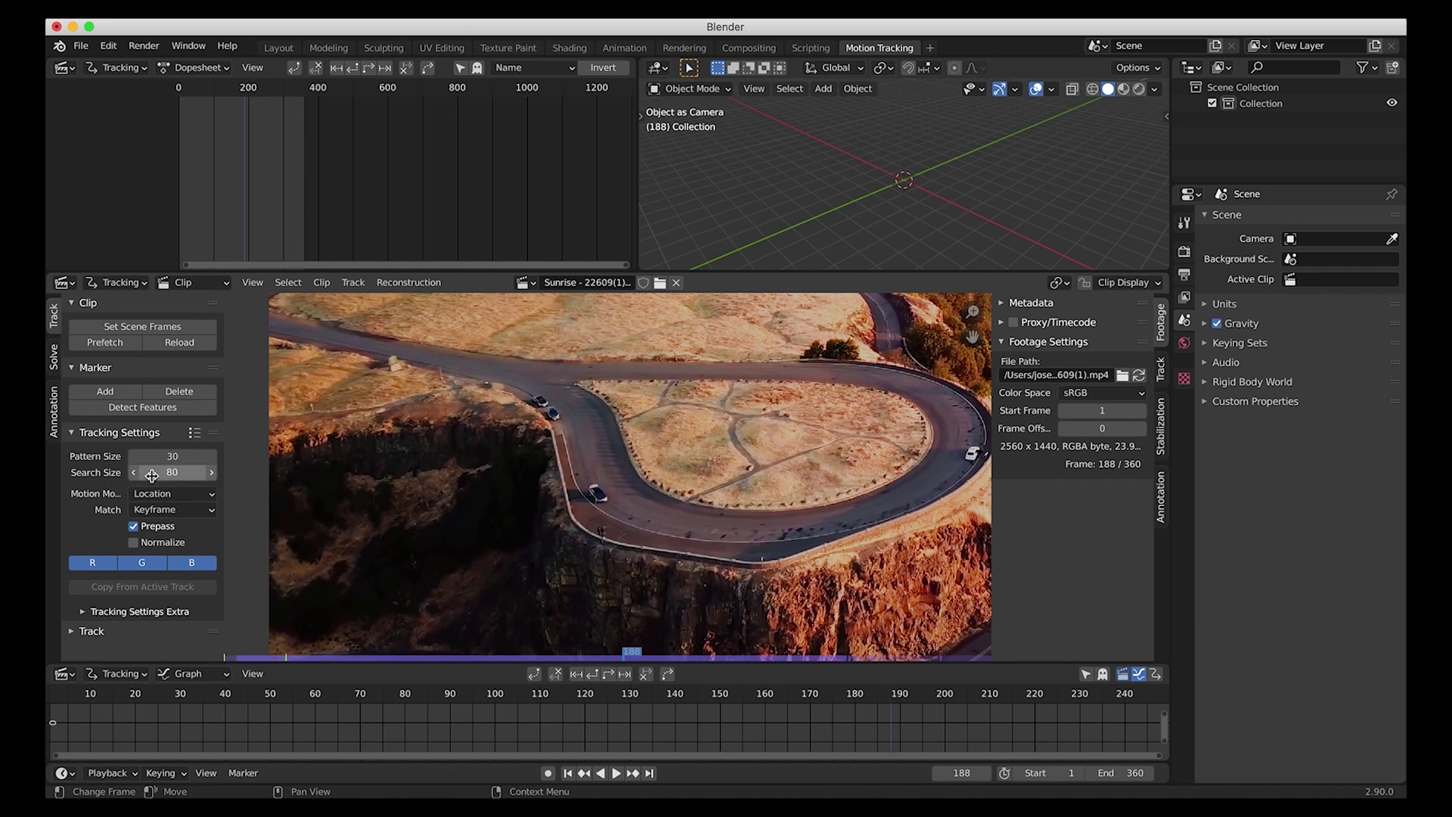
Place a tracking marker at frame 200 on the white car near the outer guardrail of the looping road
key("Home")
left_click_drag(302, 656, 658, 660)
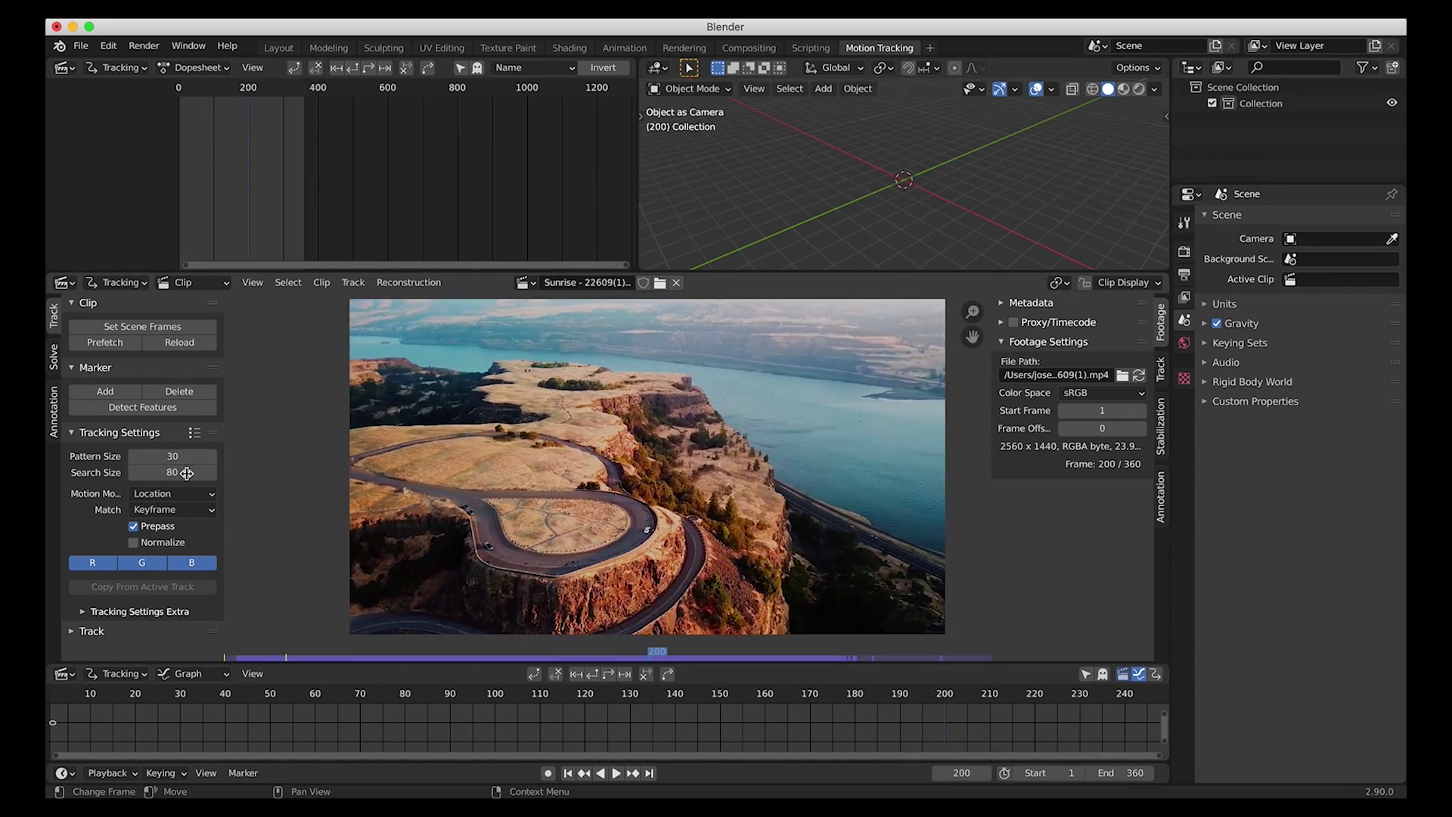
left_click_drag(173, 455, 181, 455)
scroll(510, 488, "up", 5)
scroll(510, 484, "down", 5)
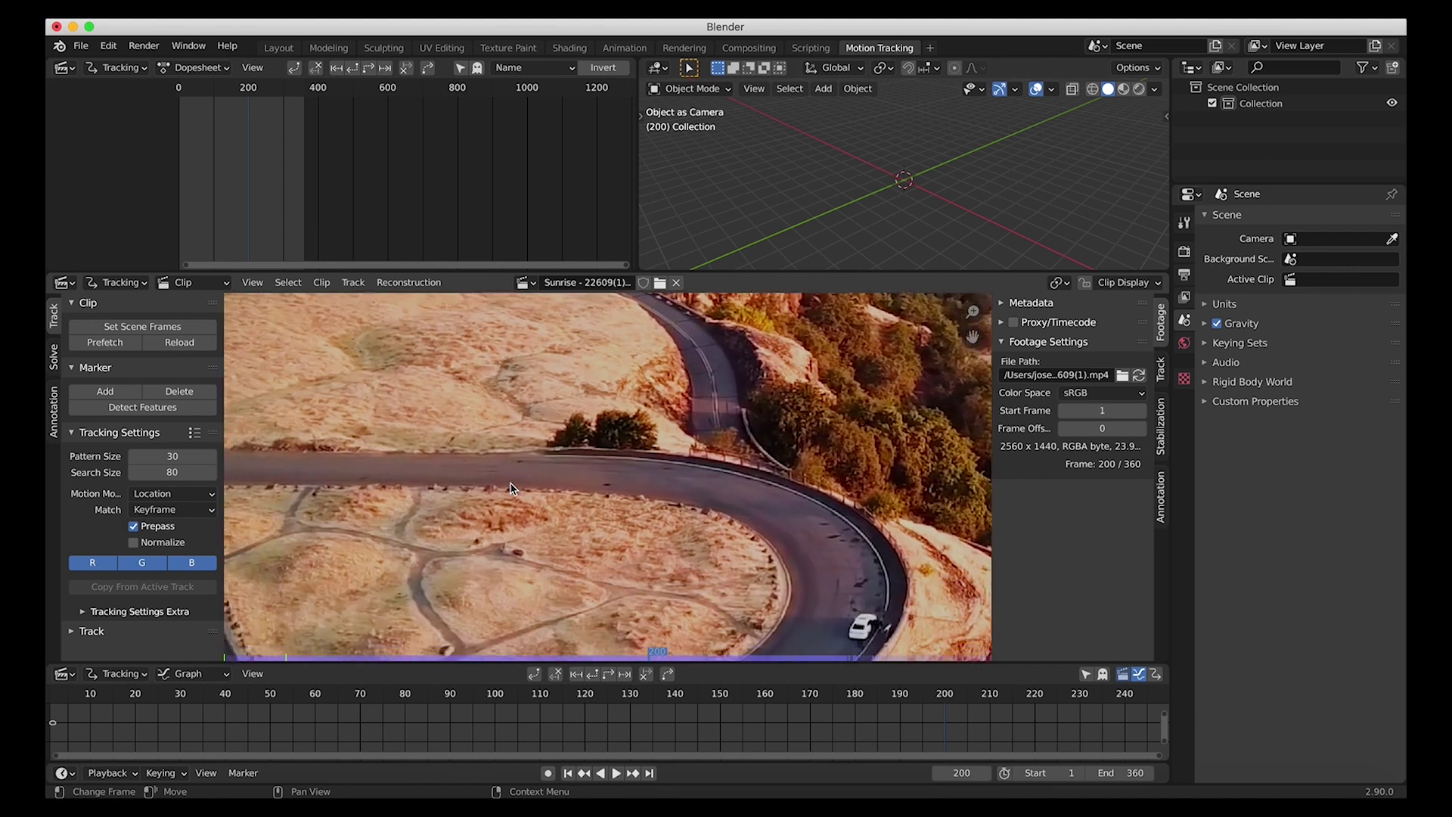
scroll(509, 485, "down", 3)
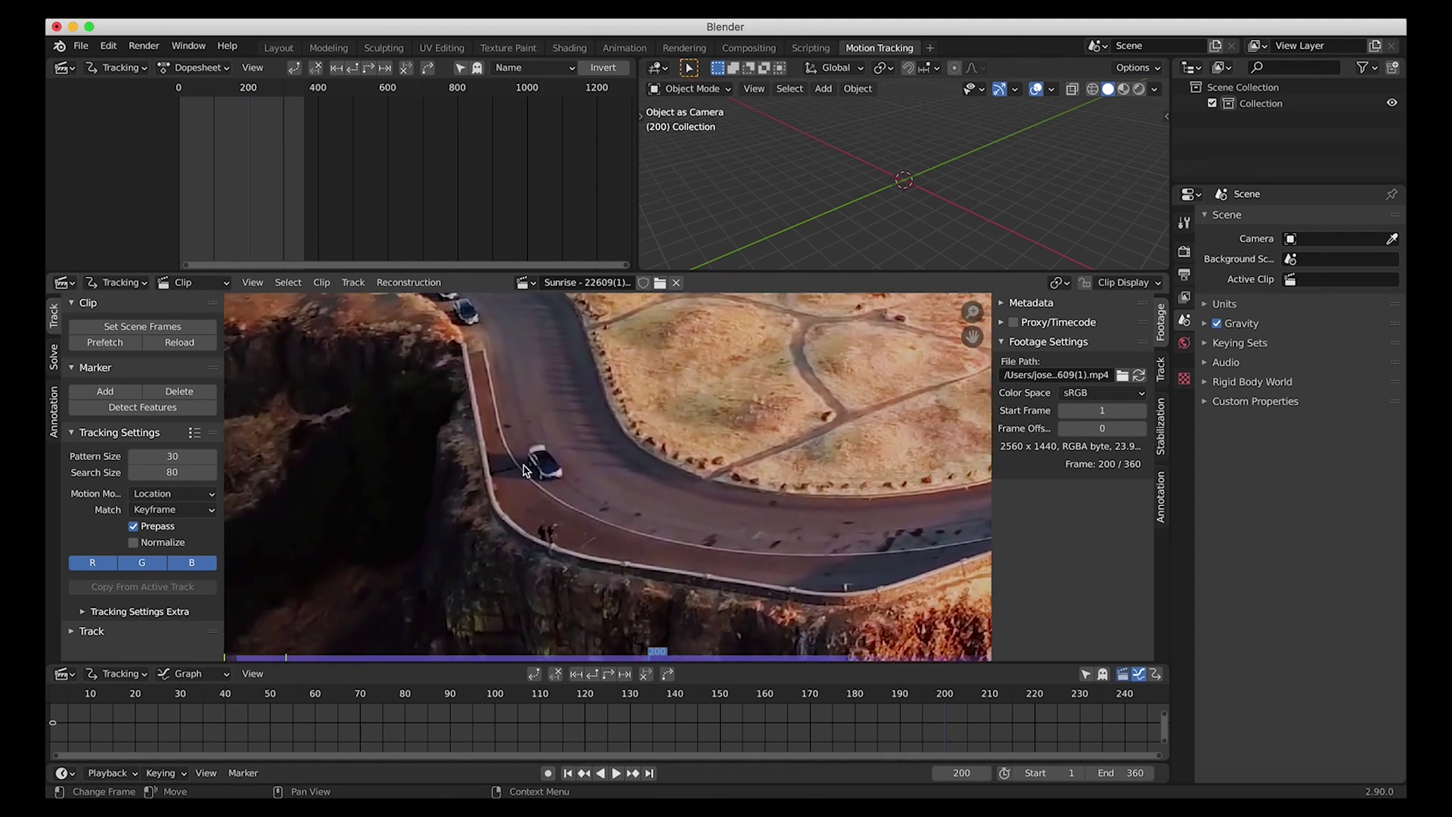
scroll(523, 469, "up", 3)
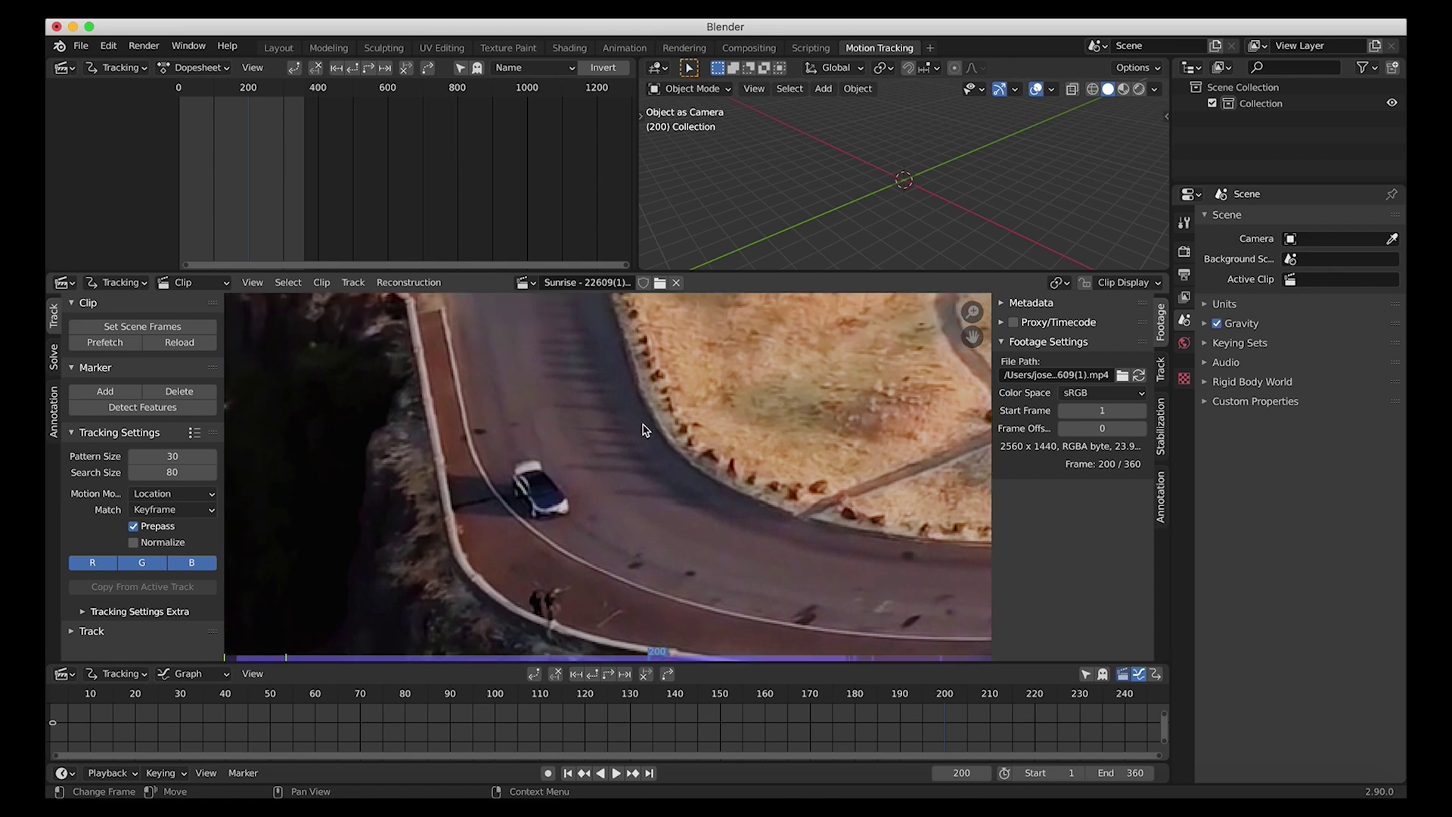
left_click(566, 502, "ctrl")
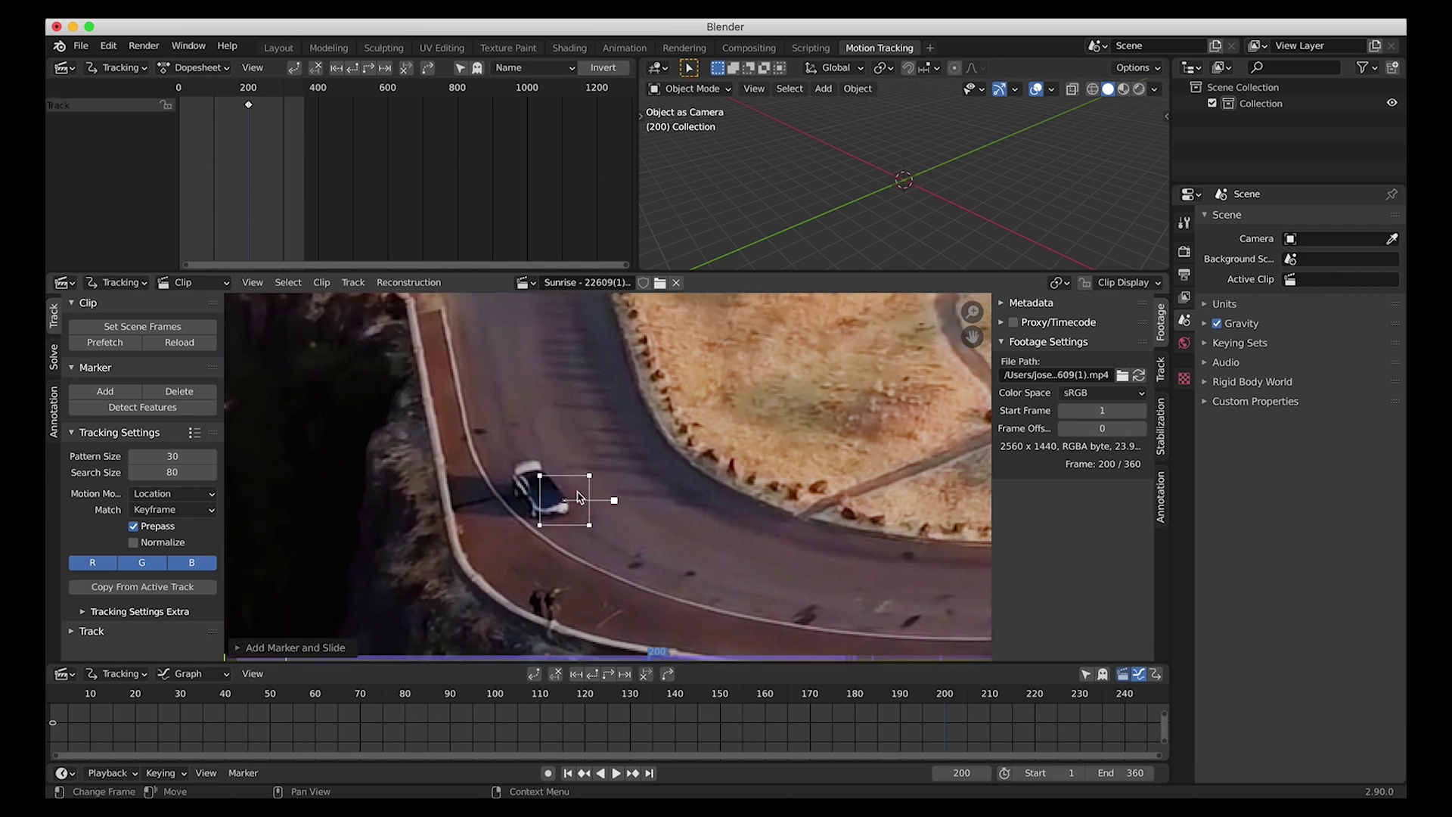
Track the car's marker forward from frame 200 to the end of the clip
scroll(647, 467, "down", 3)
scroll(646, 467, "right", 2)
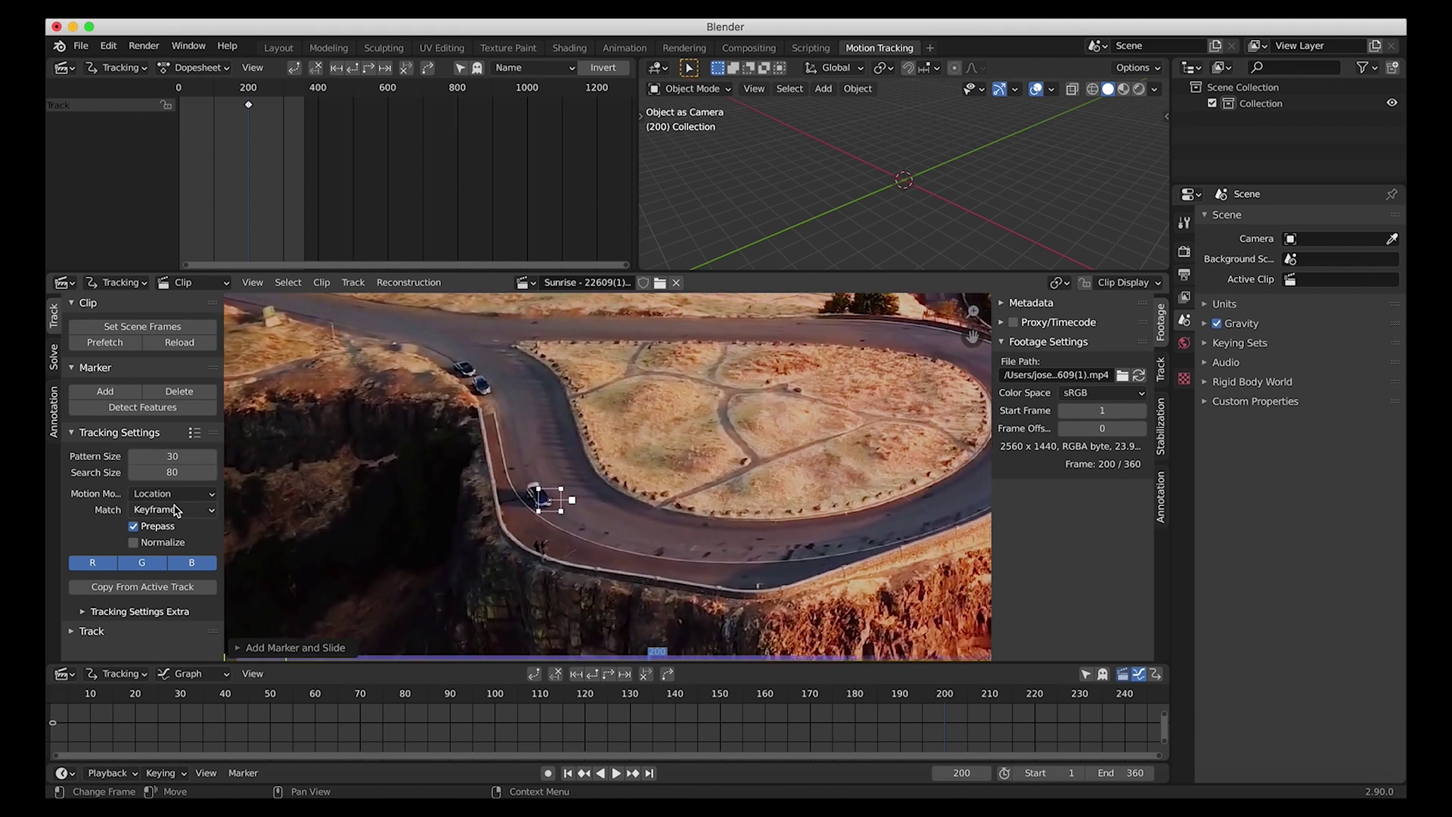
left_click(81, 611)
scroll(85, 616, "down", 2)
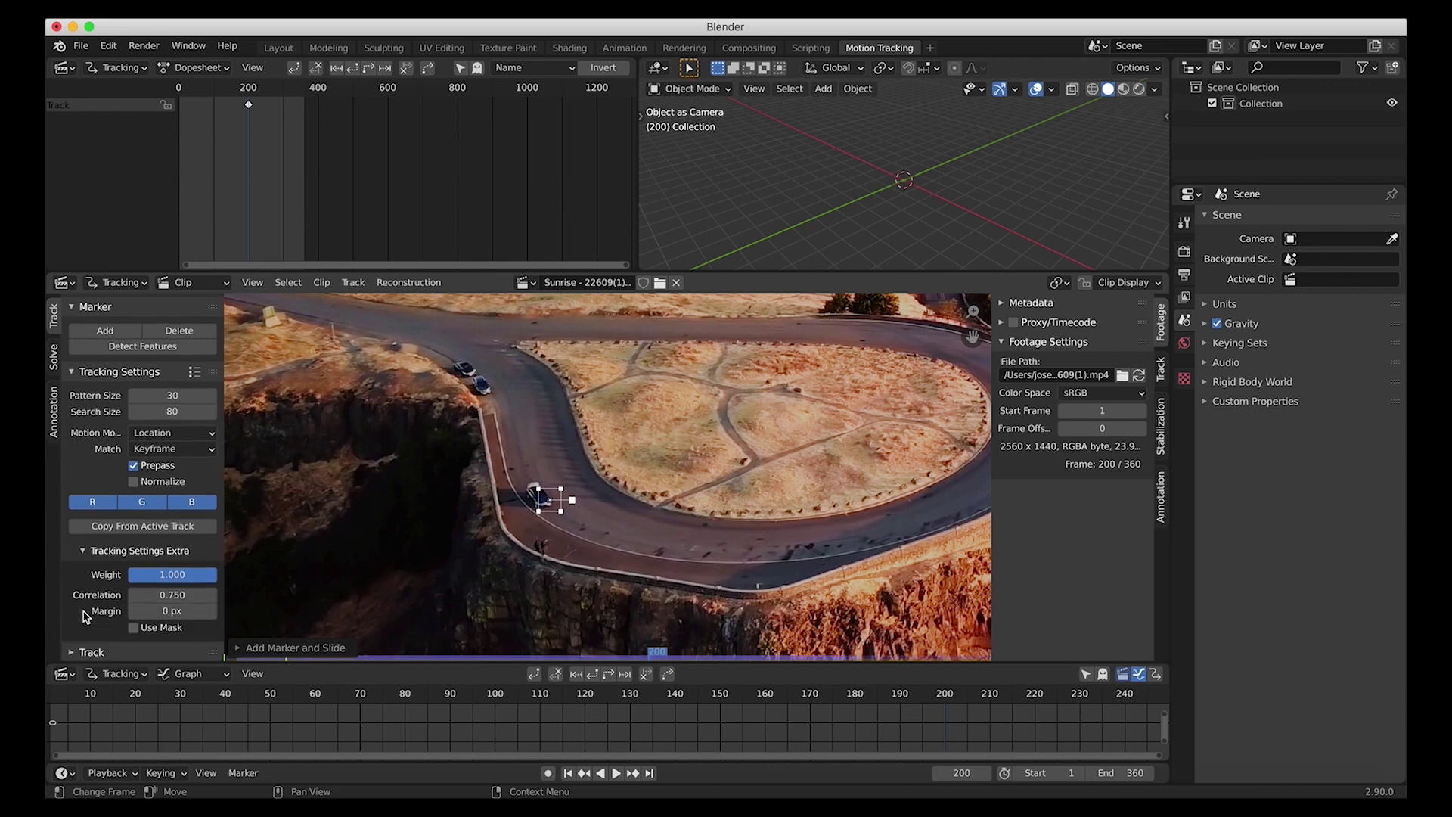
scroll(81, 638, "up", 2)
left_click(81, 612)
left_click(81, 635)
scroll(81, 639, "down", 2)
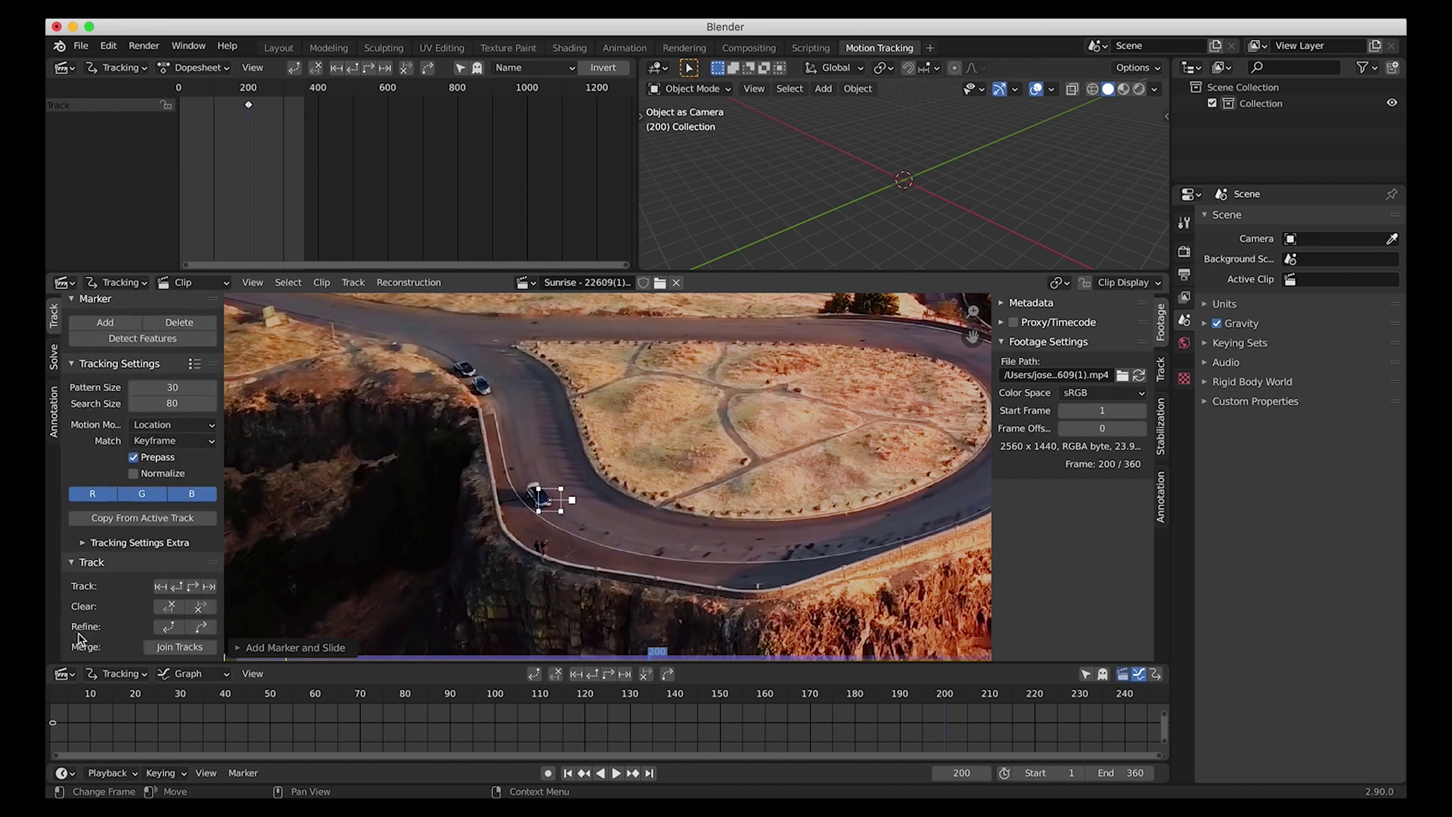
left_click(194, 589)
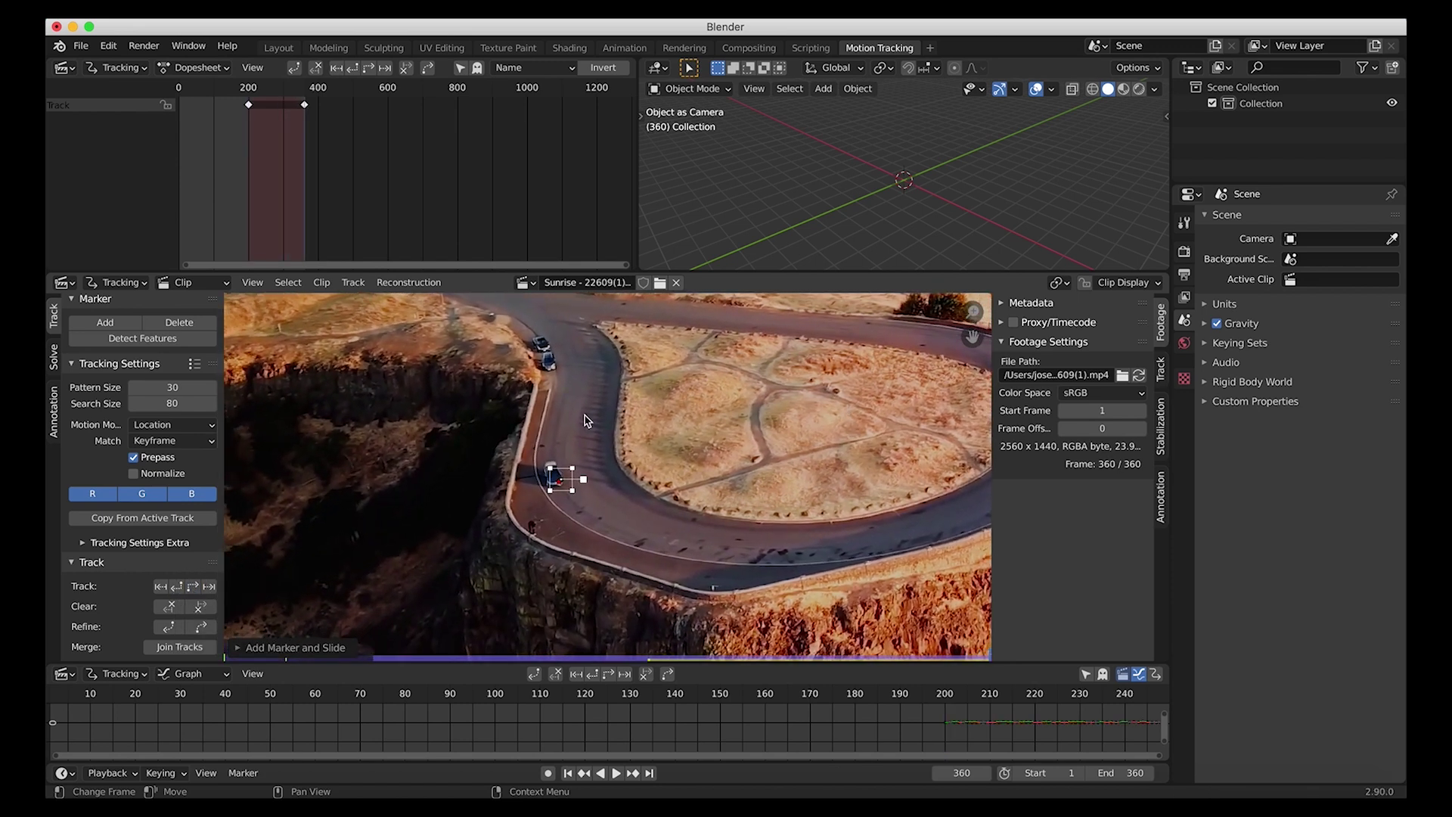
Track the car's marker backward to the start of the clip and check its path
left_click_drag(554, 623, 709, 655)
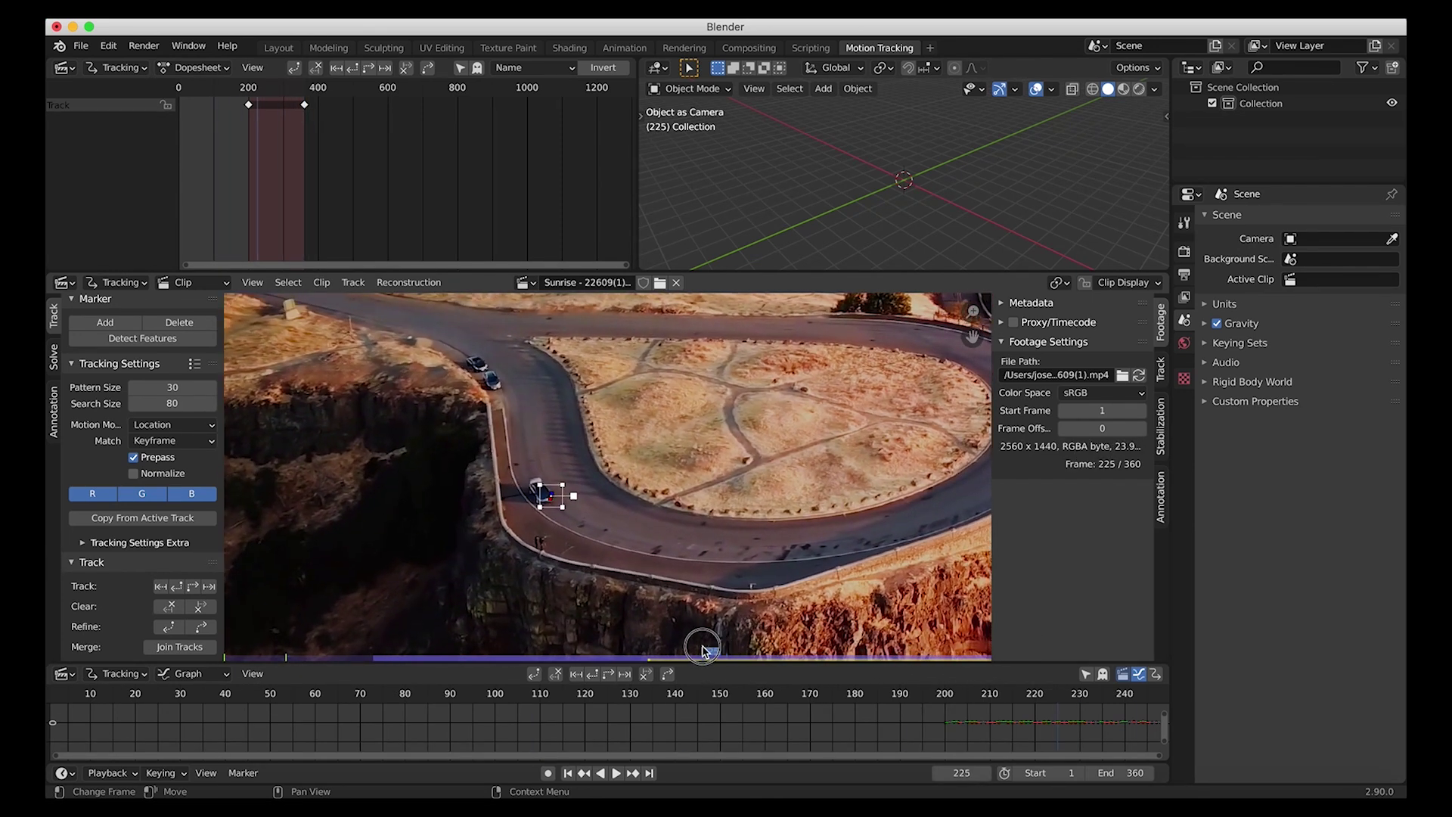
left_click(176, 586)
mouse_move(463, 642)
left_mouse_down()
mouse_move(295, 648)
mouse_move(810, 649)
mouse_move(488, 605)
mouse_move(472, 627)
left_mouse_up()
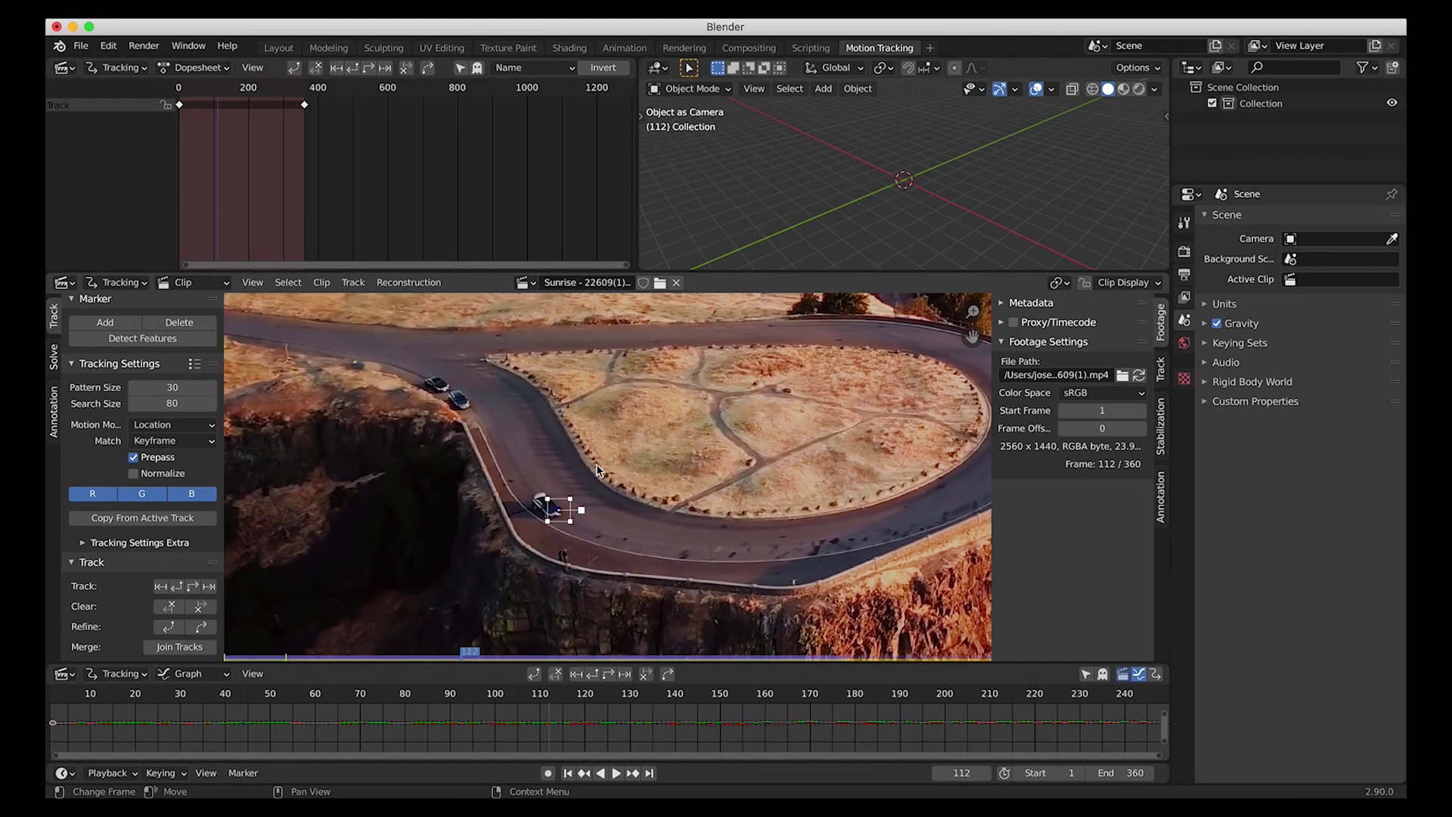
Delete the tracking marker placed on the white car
scroll(632, 437, "down", 2)
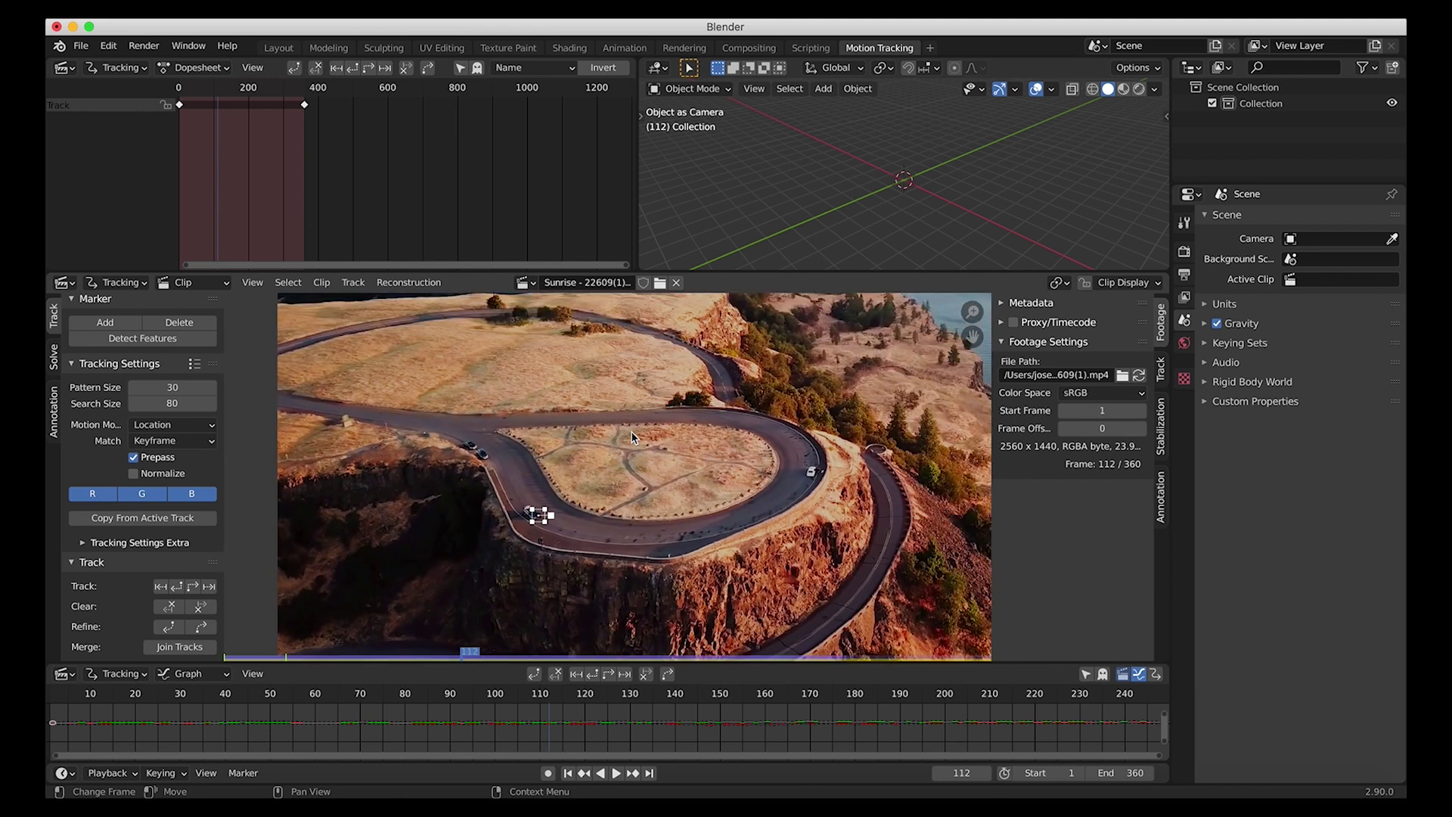
scroll(719, 338, "down", 2)
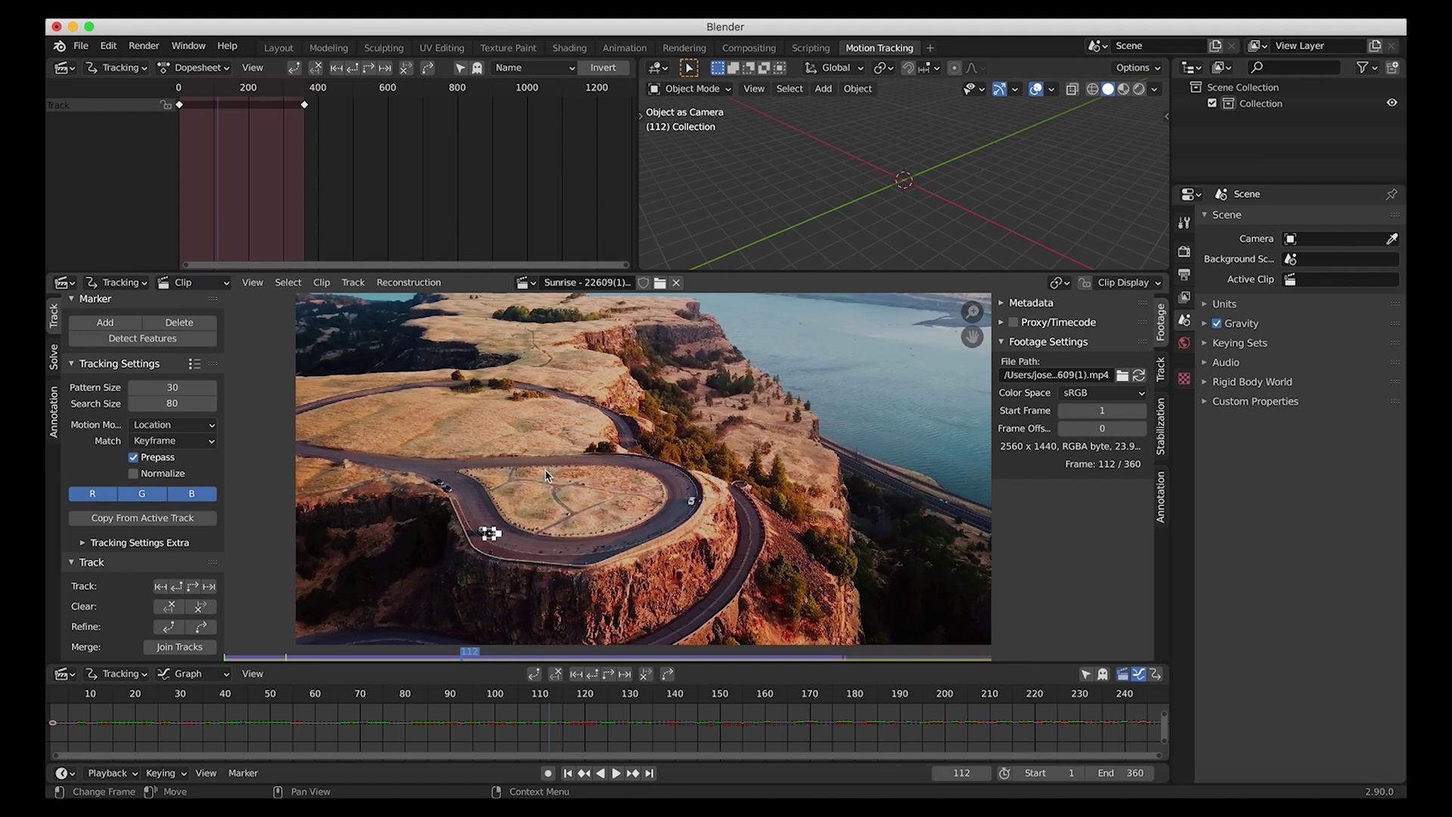
middle_click_drag(615, 370, 635, 383)
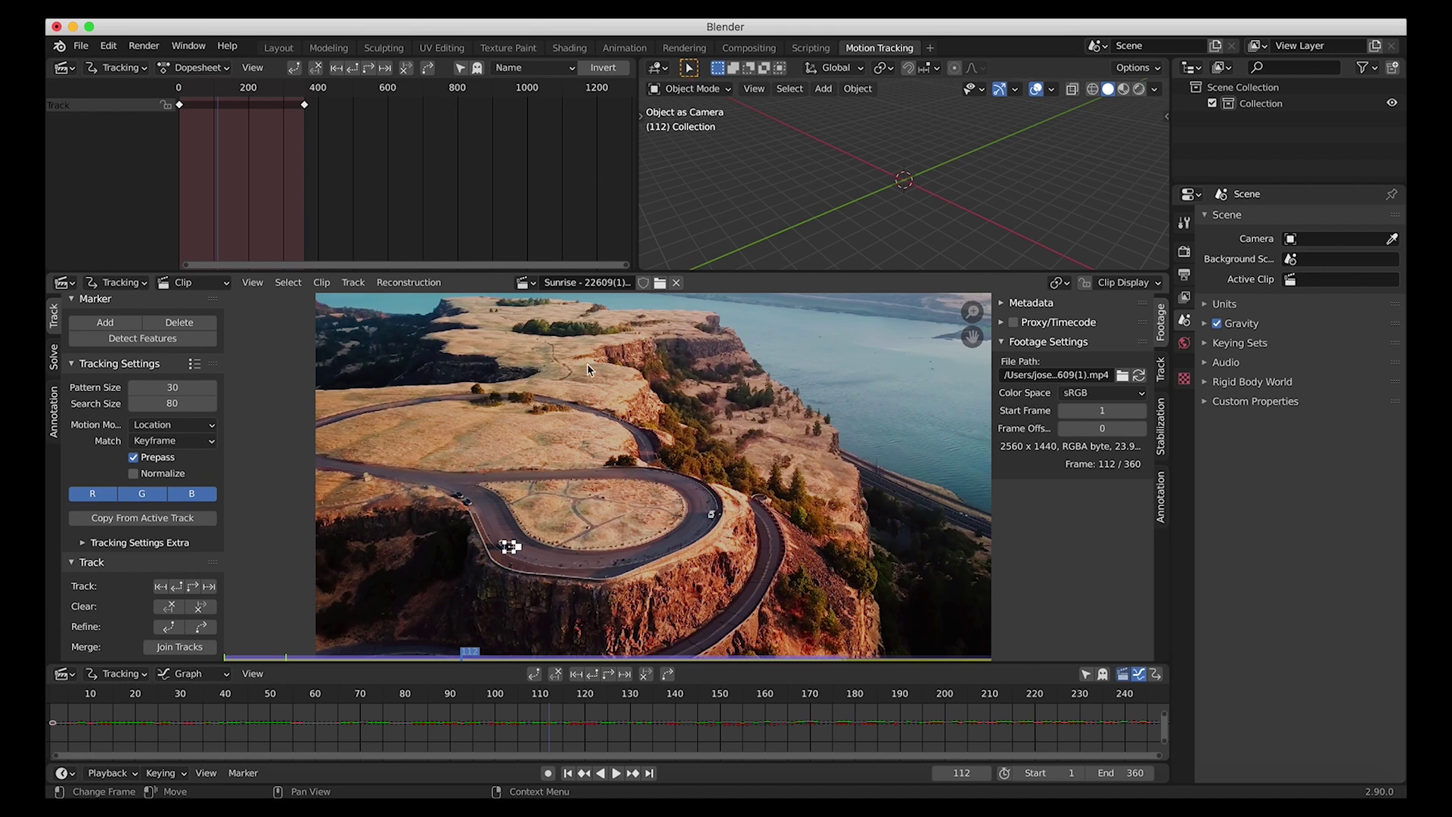
scroll(546, 411, "right", 3)
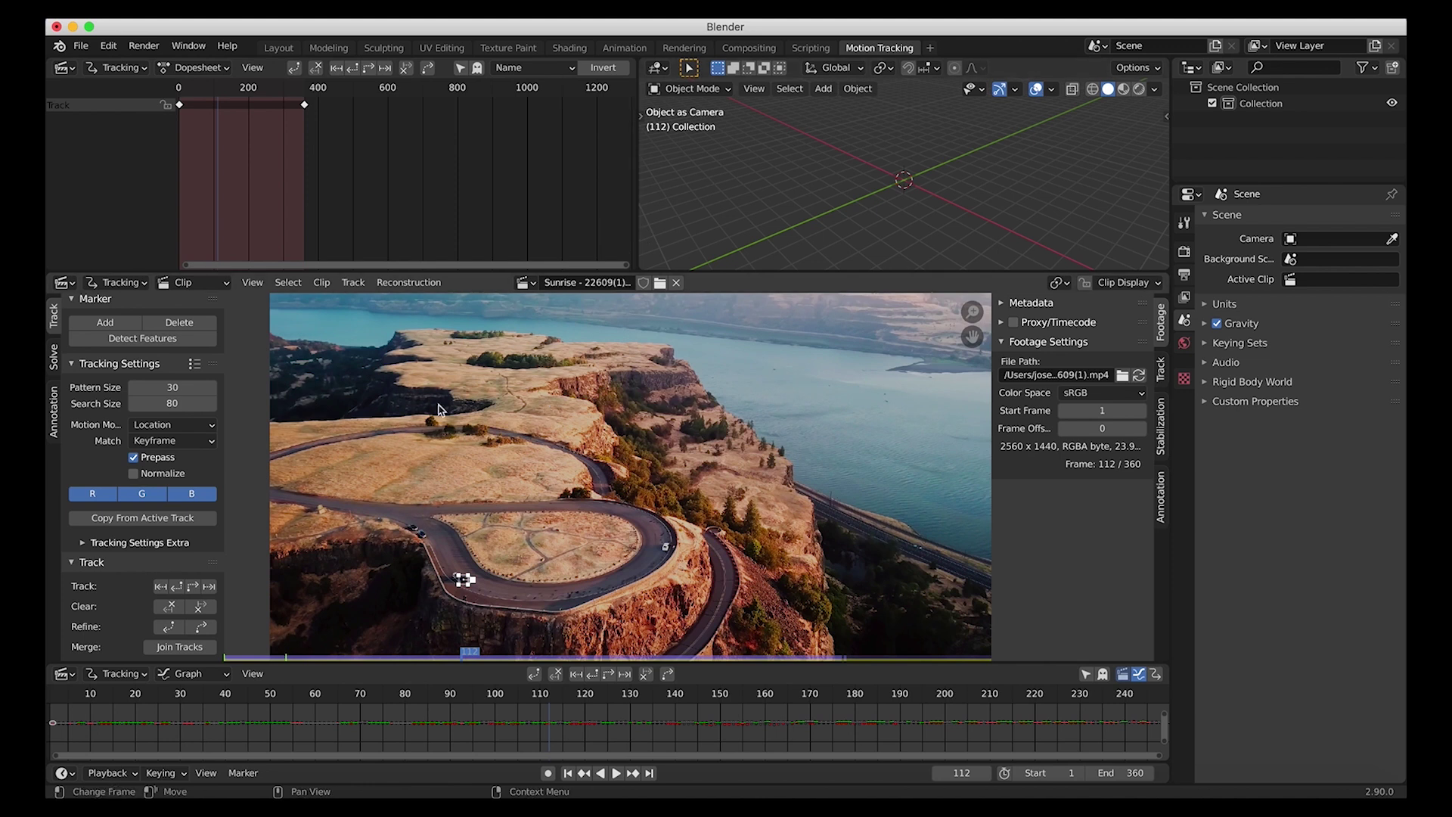
left_click(55, 361)
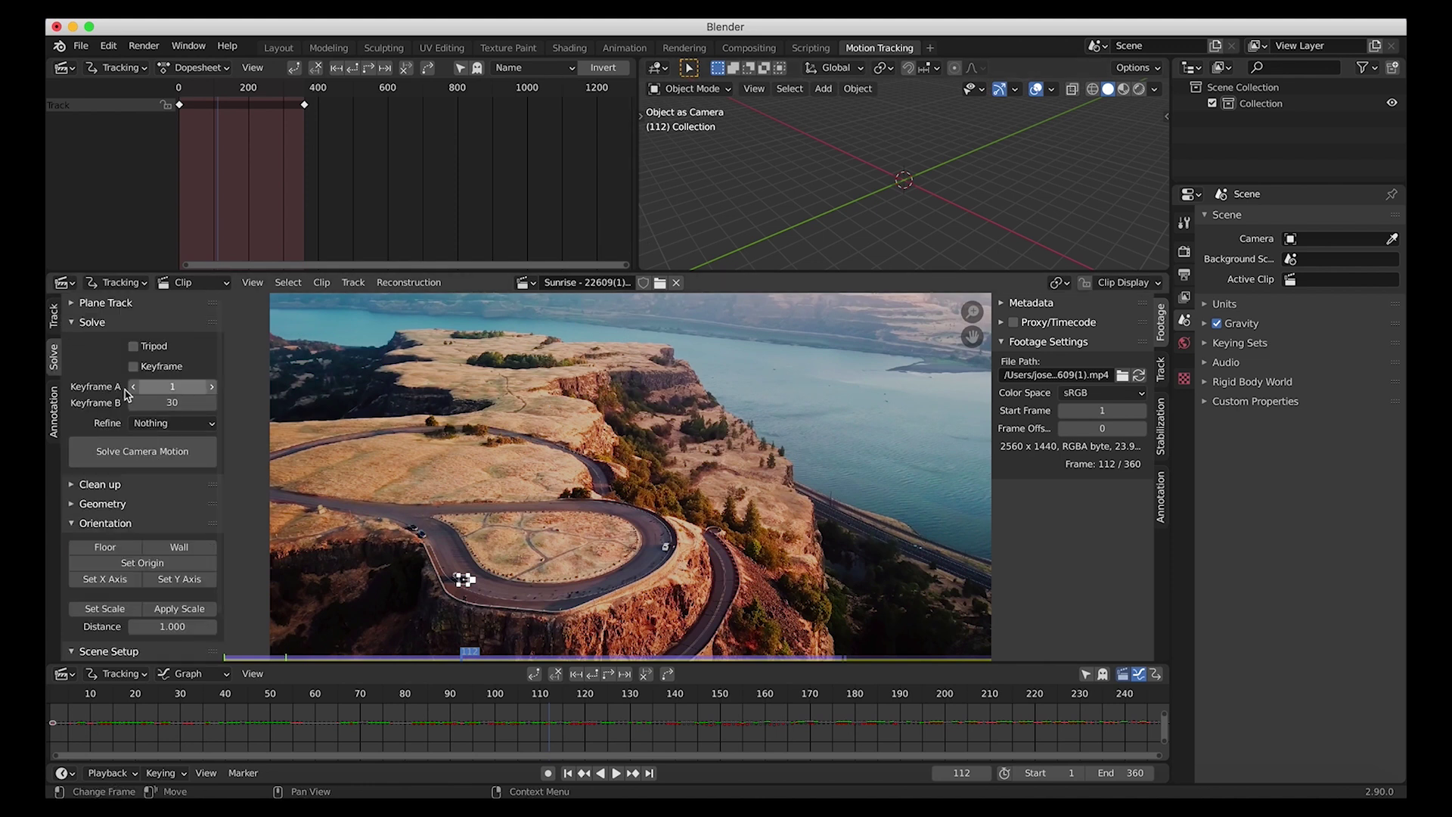
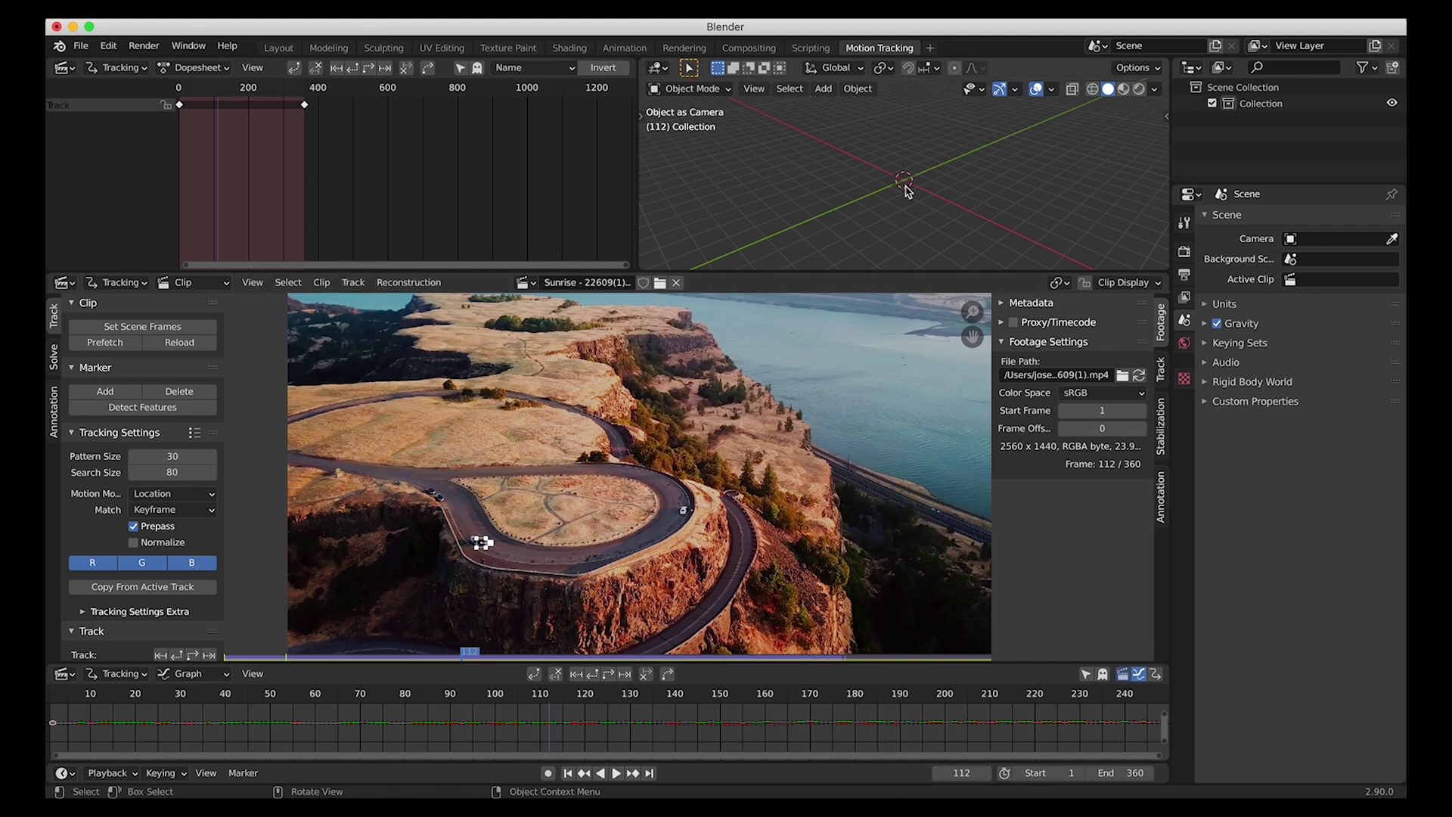
key("x")
left_click(617, 465)
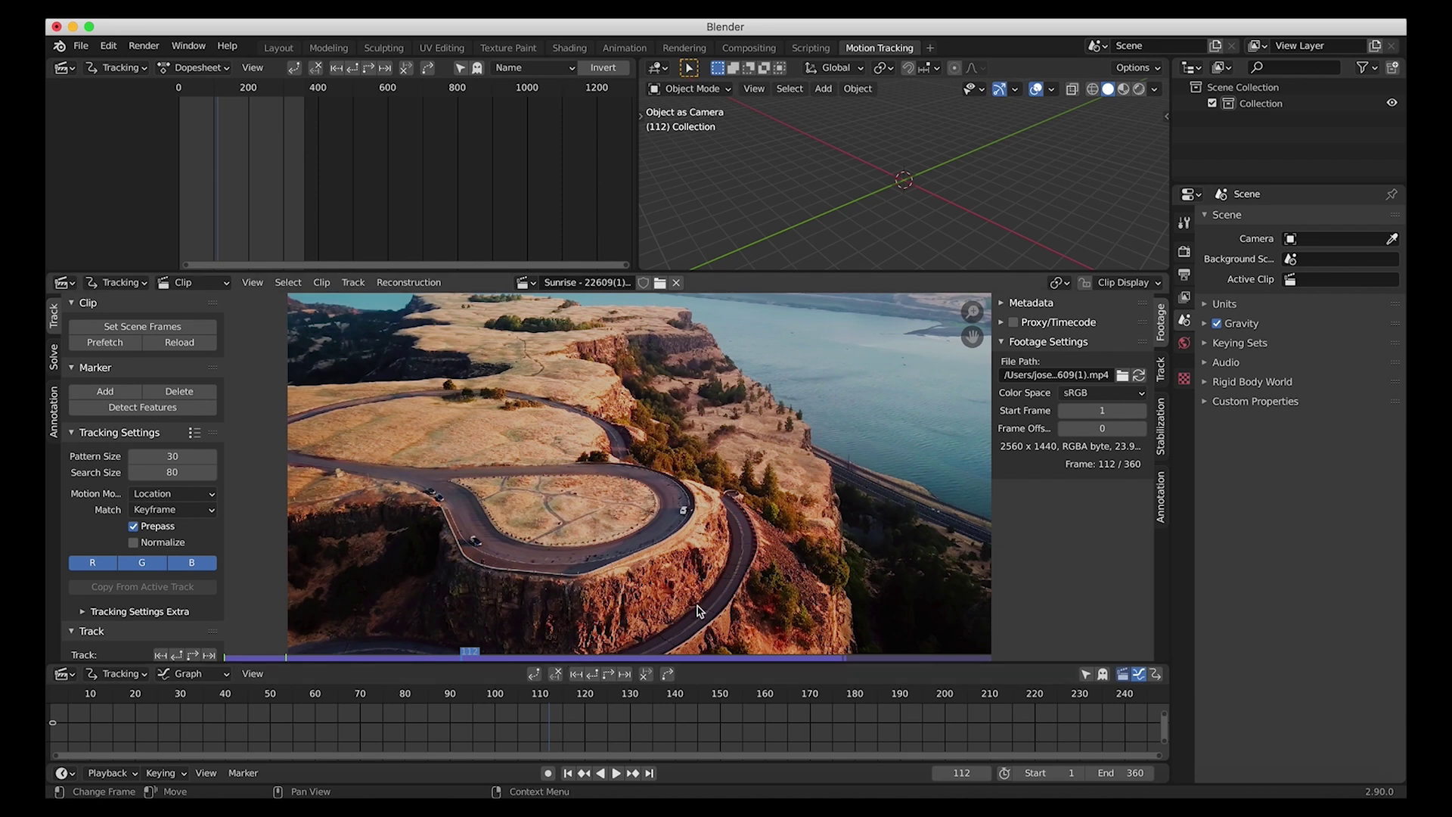
Detect features in the footage at frame 0 and track all the resulting markers forward through the clip
left_click_drag(298, 655, 225, 655)
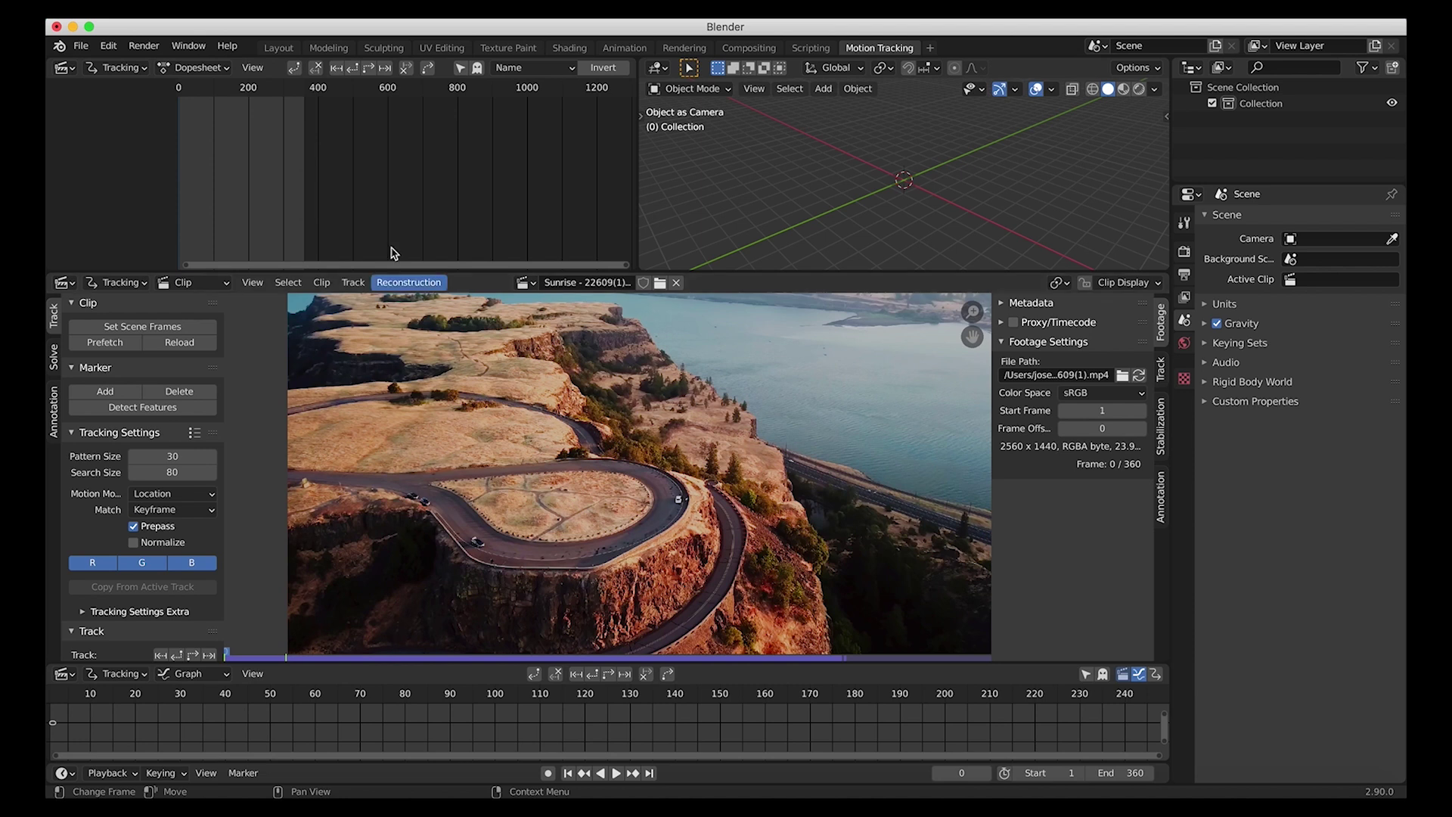
left_click(139, 410)
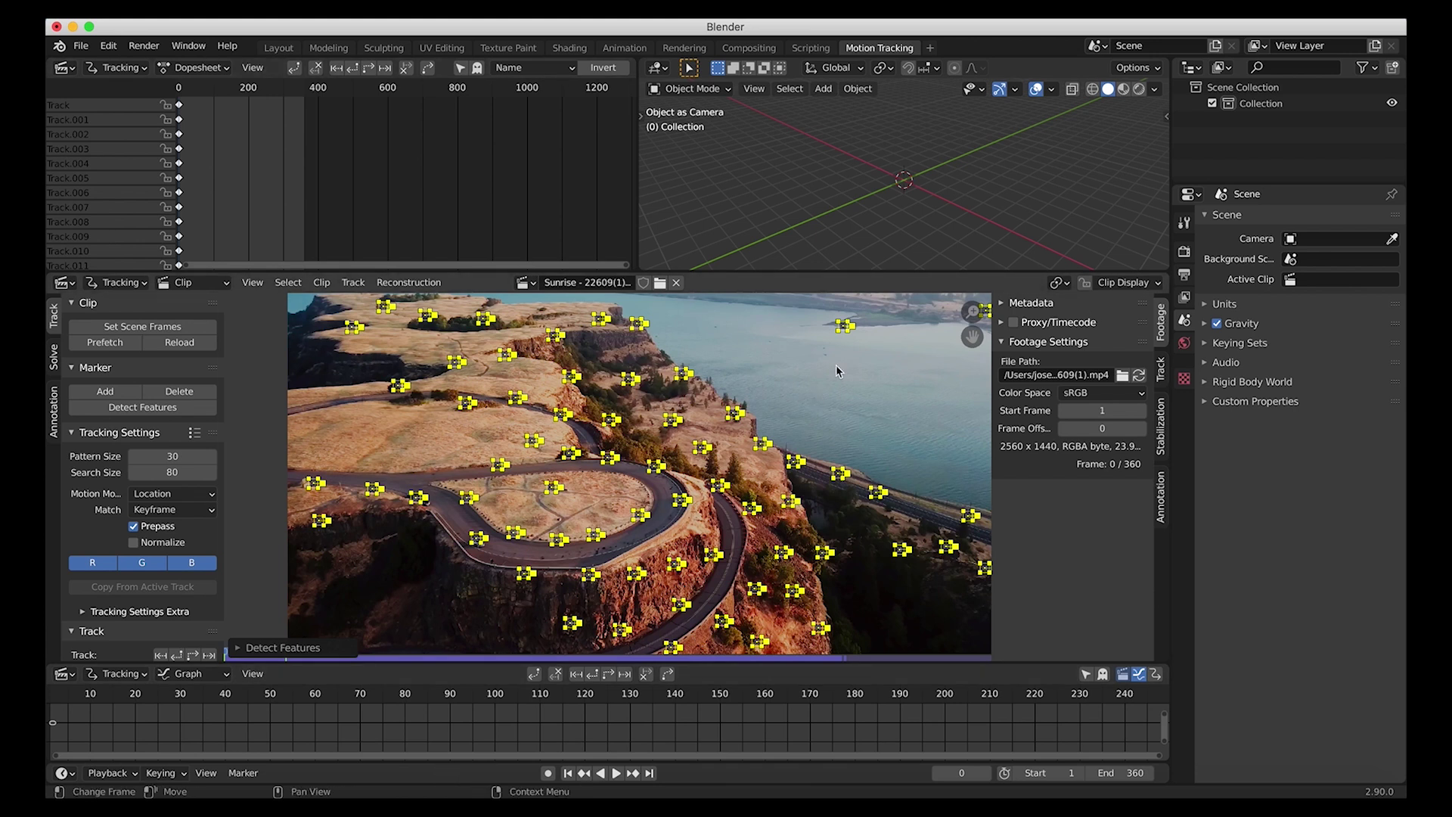
scroll(151, 538, "down", 3)
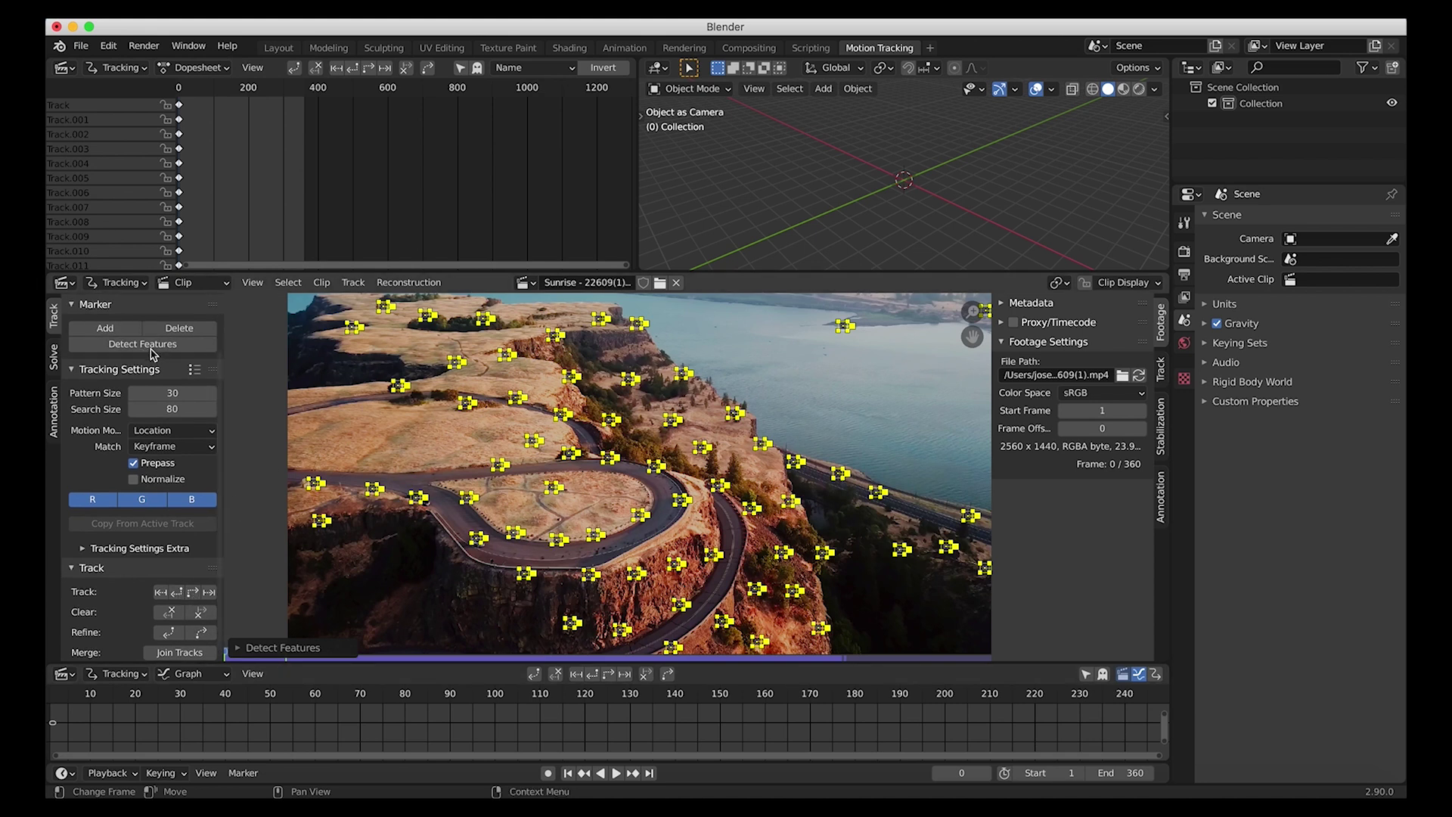
left_click(195, 594)
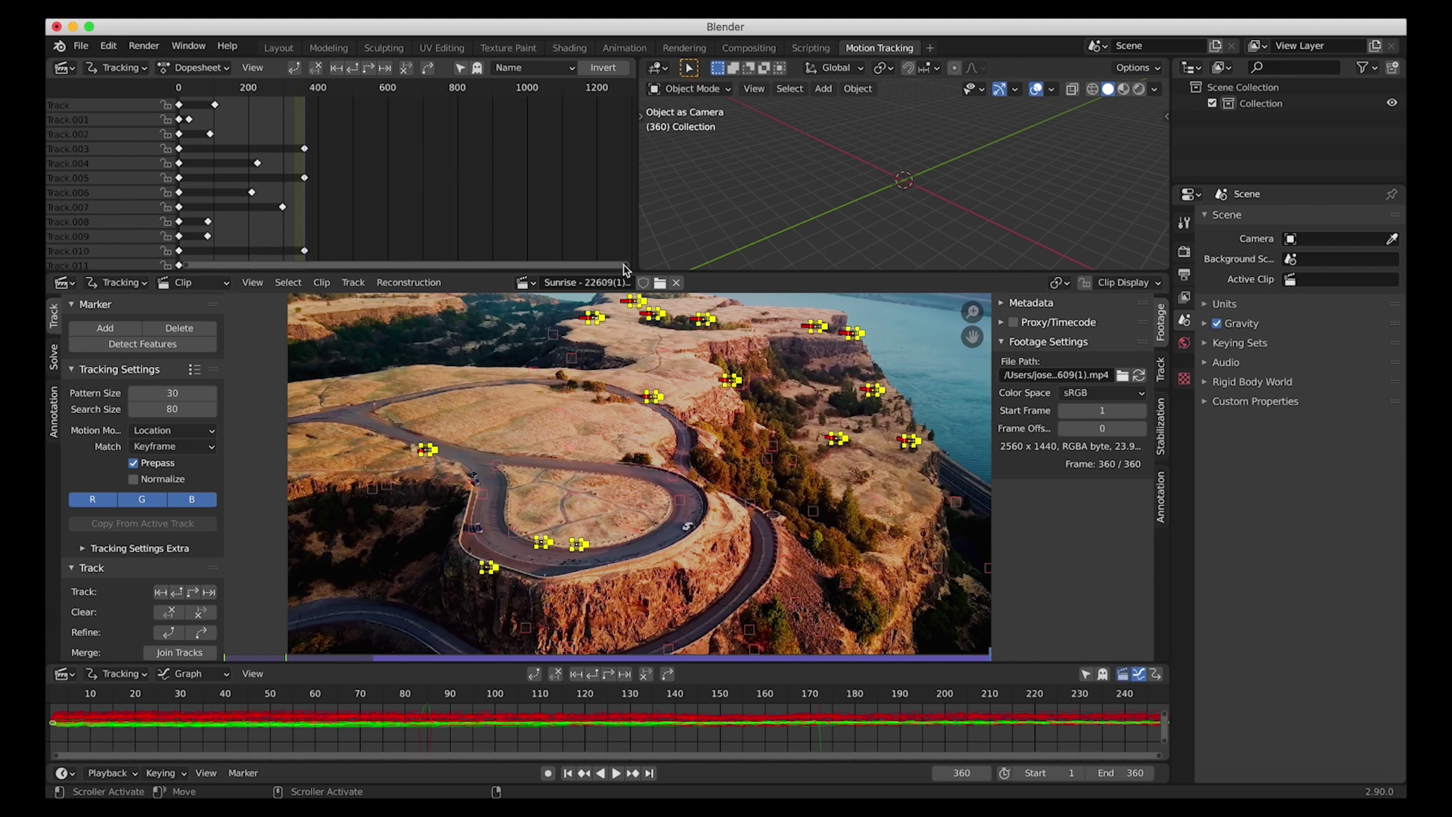
Detect features at frame 359 and track all the resulting markers backward to the start of the clip
left_click_drag(801, 656, 996, 657)
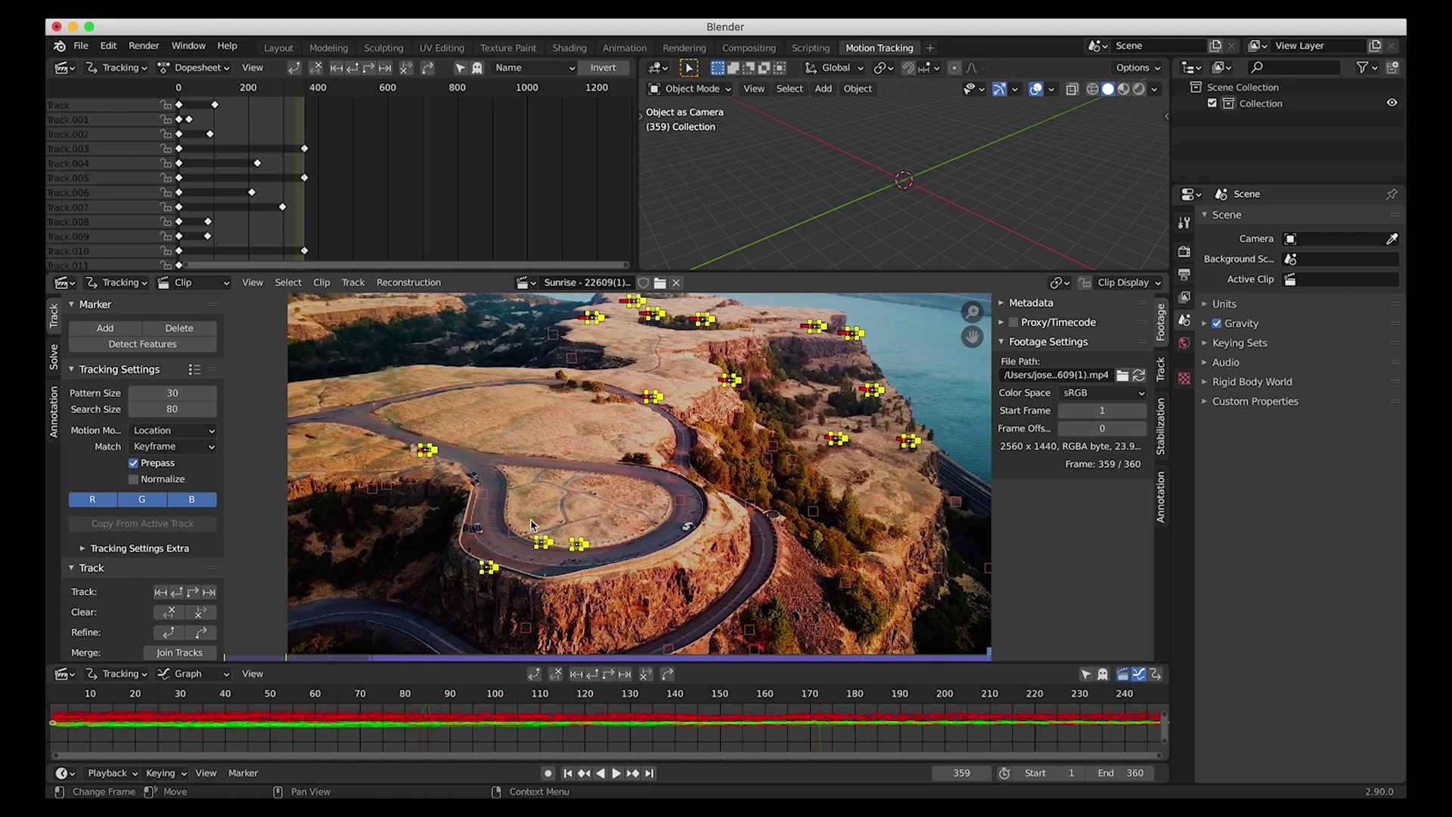
left_click(137, 345)
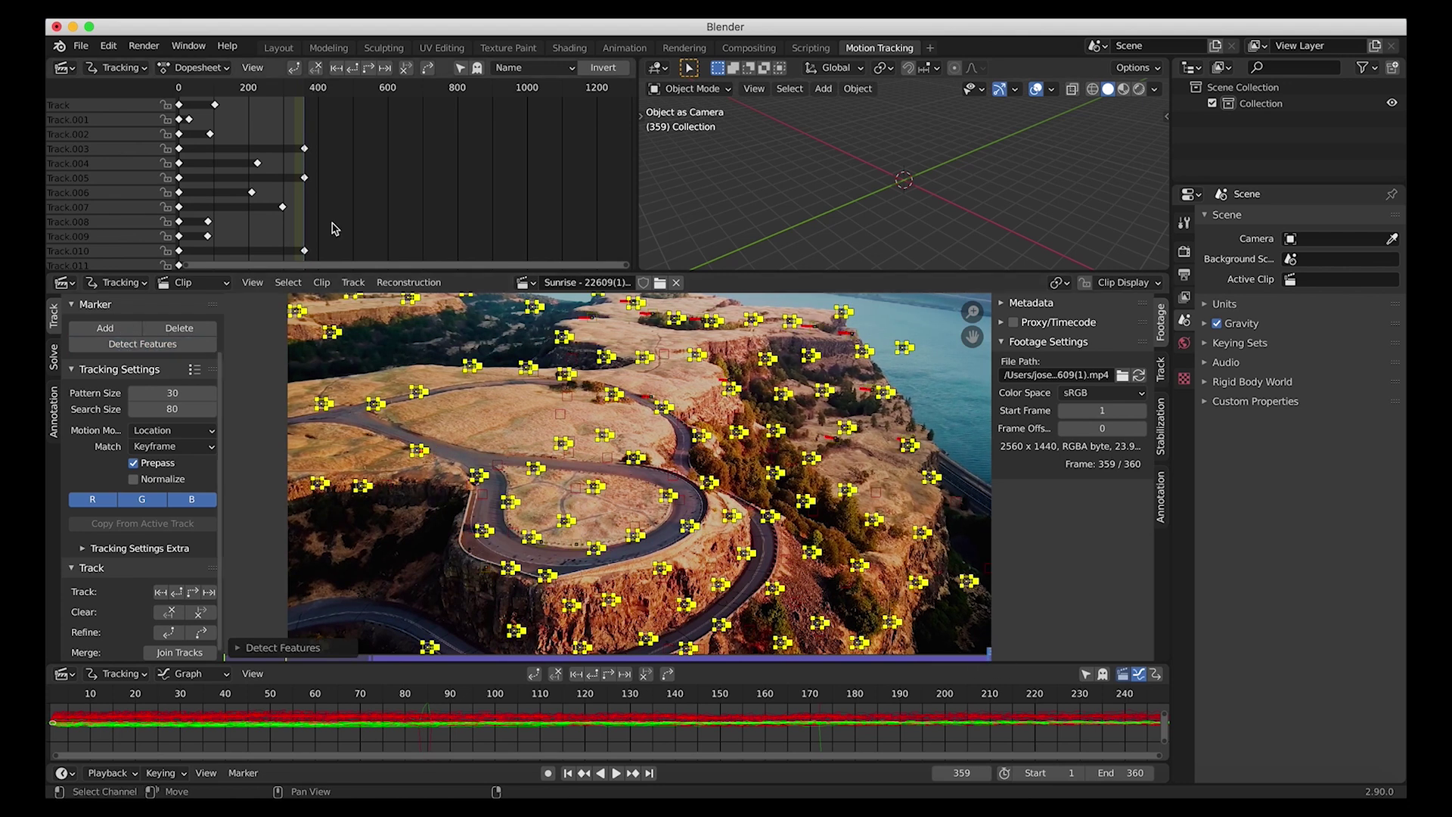
left_click(178, 593)
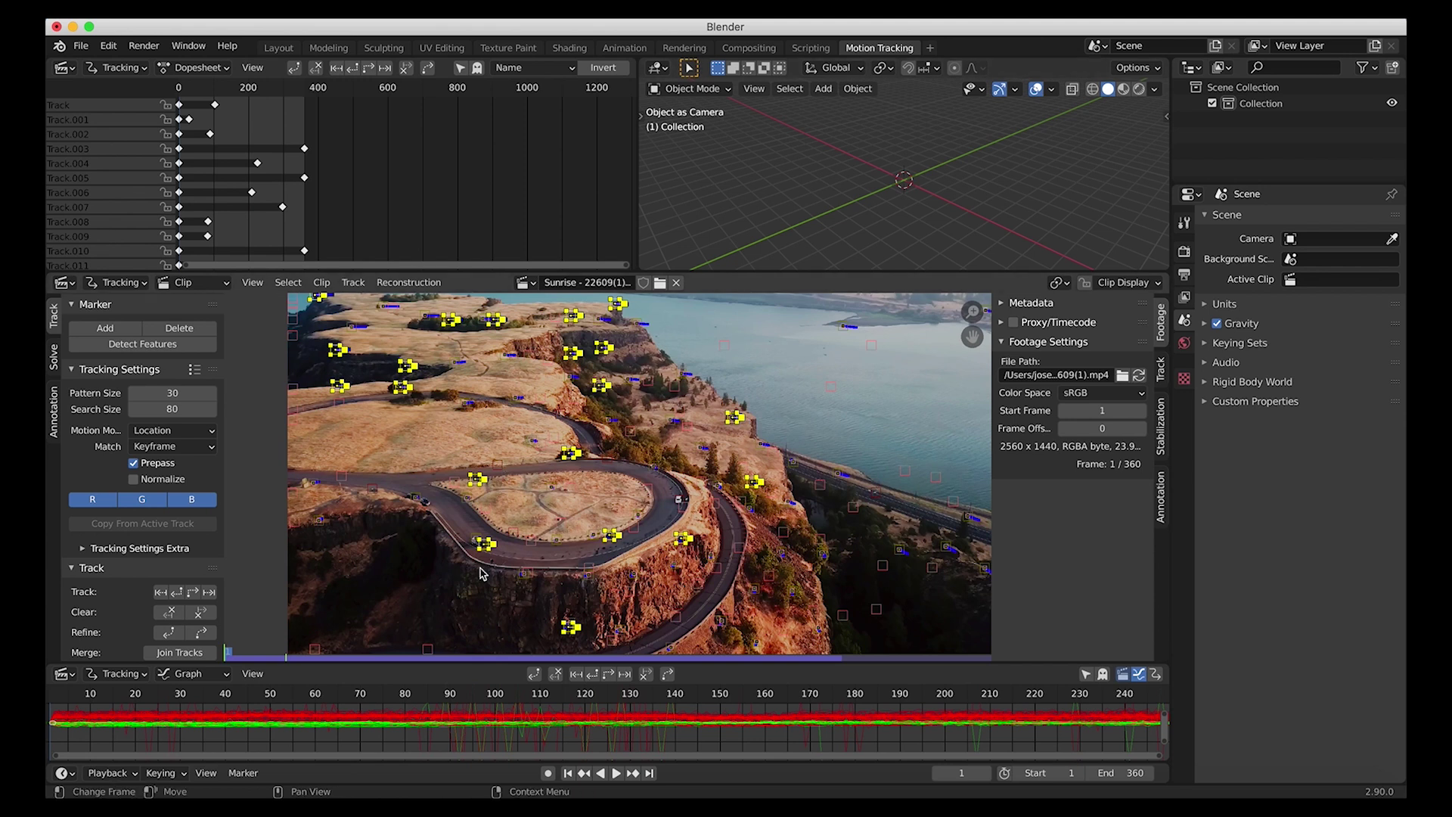
Deselect all markers and scrub through the clip to check how well the tracks follow the terrain
left_click(231, 655)
left_click_drag(231, 655, 446, 652)
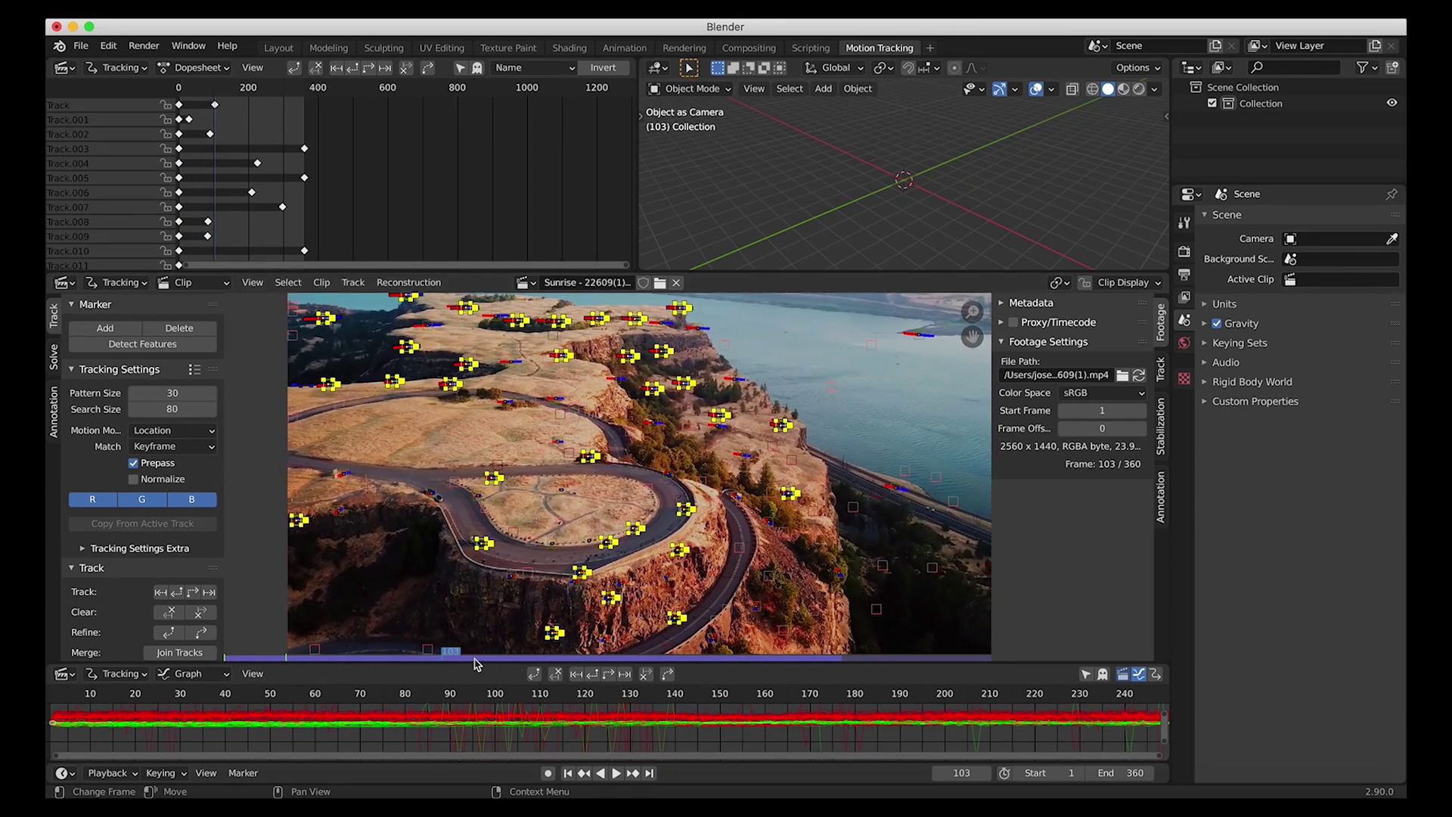
left_click_drag(433, 654, 398, 655)
left_click(635, 527)
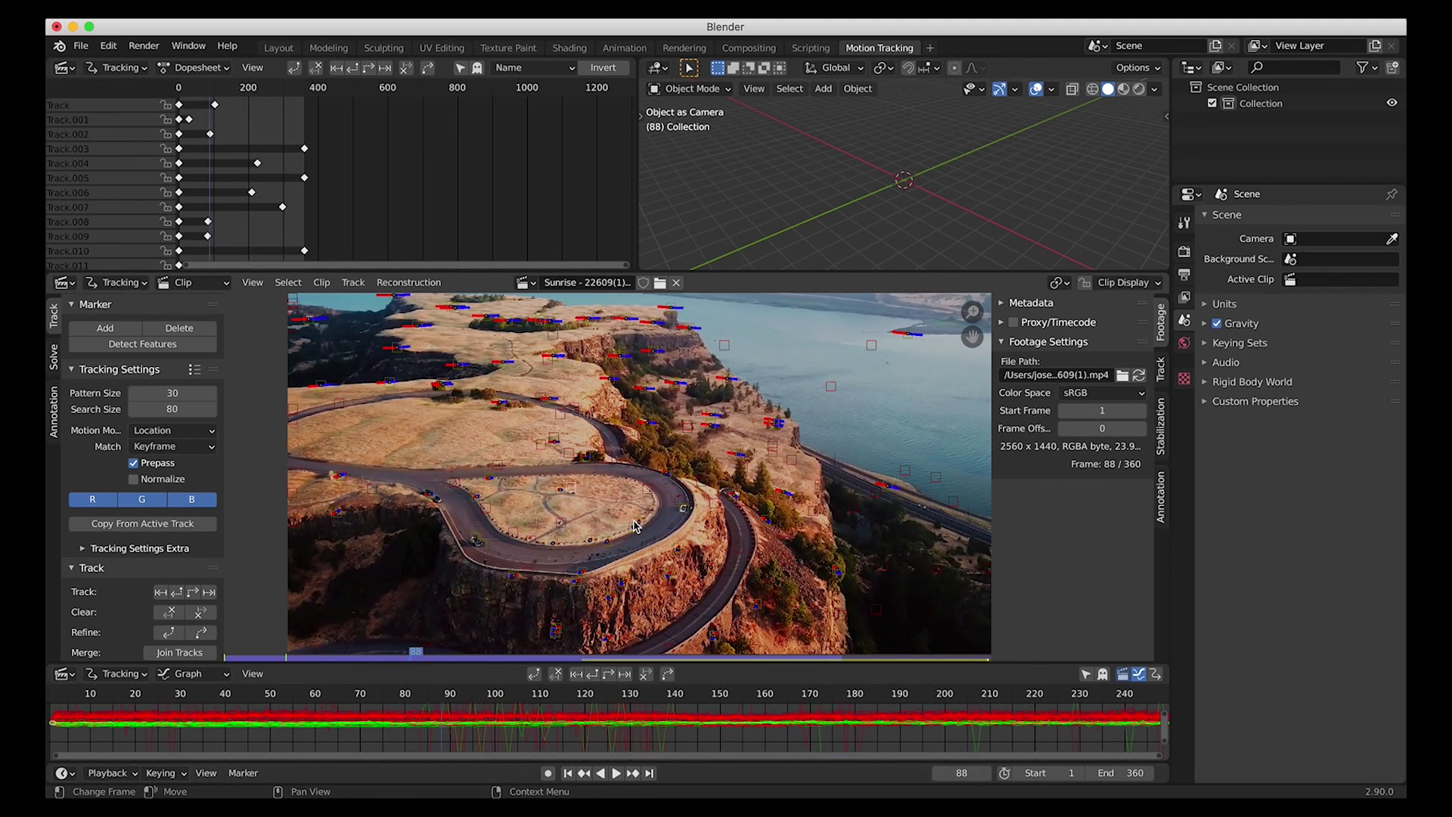
key("ctrl+t")
key("alt+a")
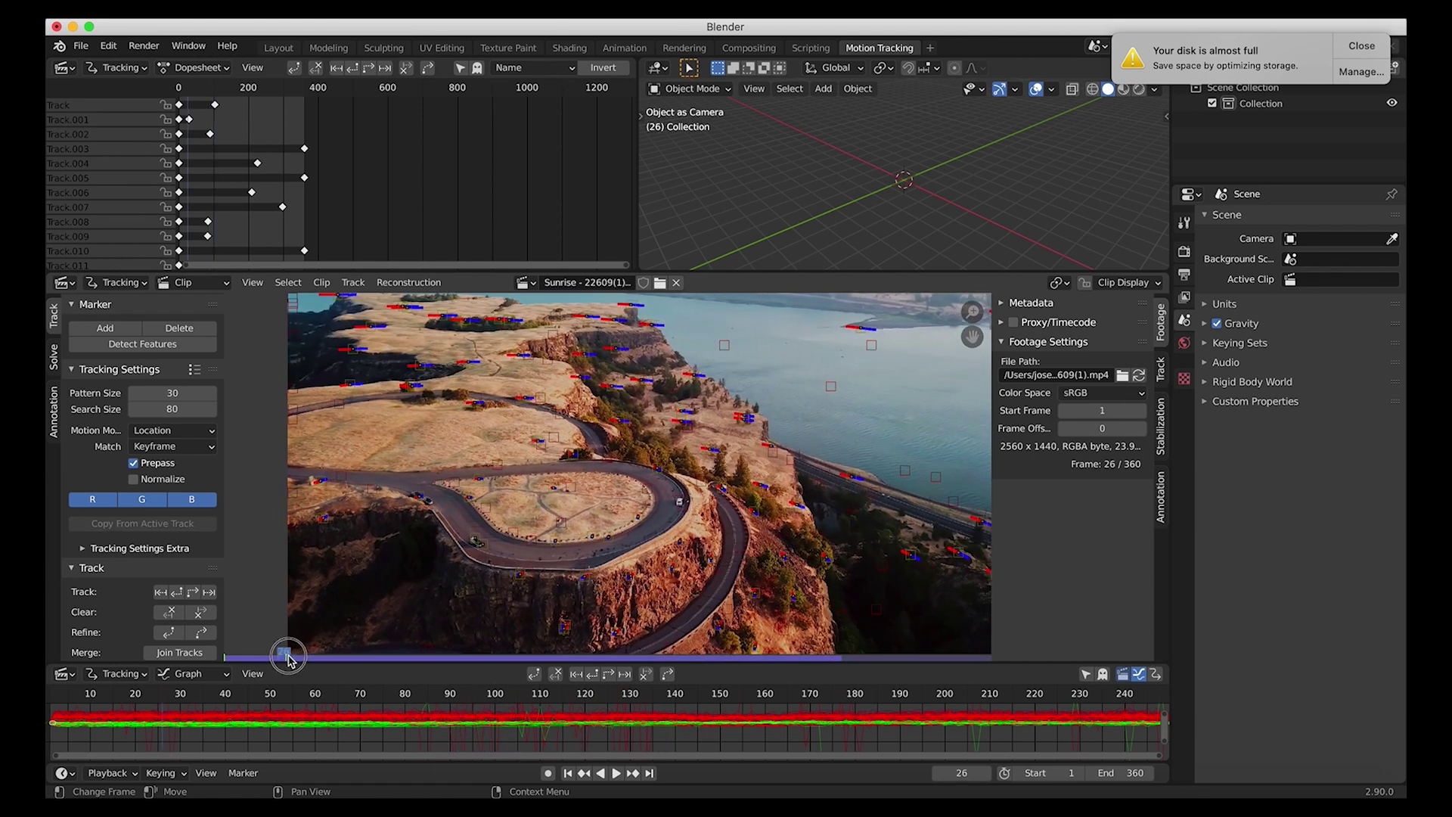
left_click_drag(422, 661, 896, 655)
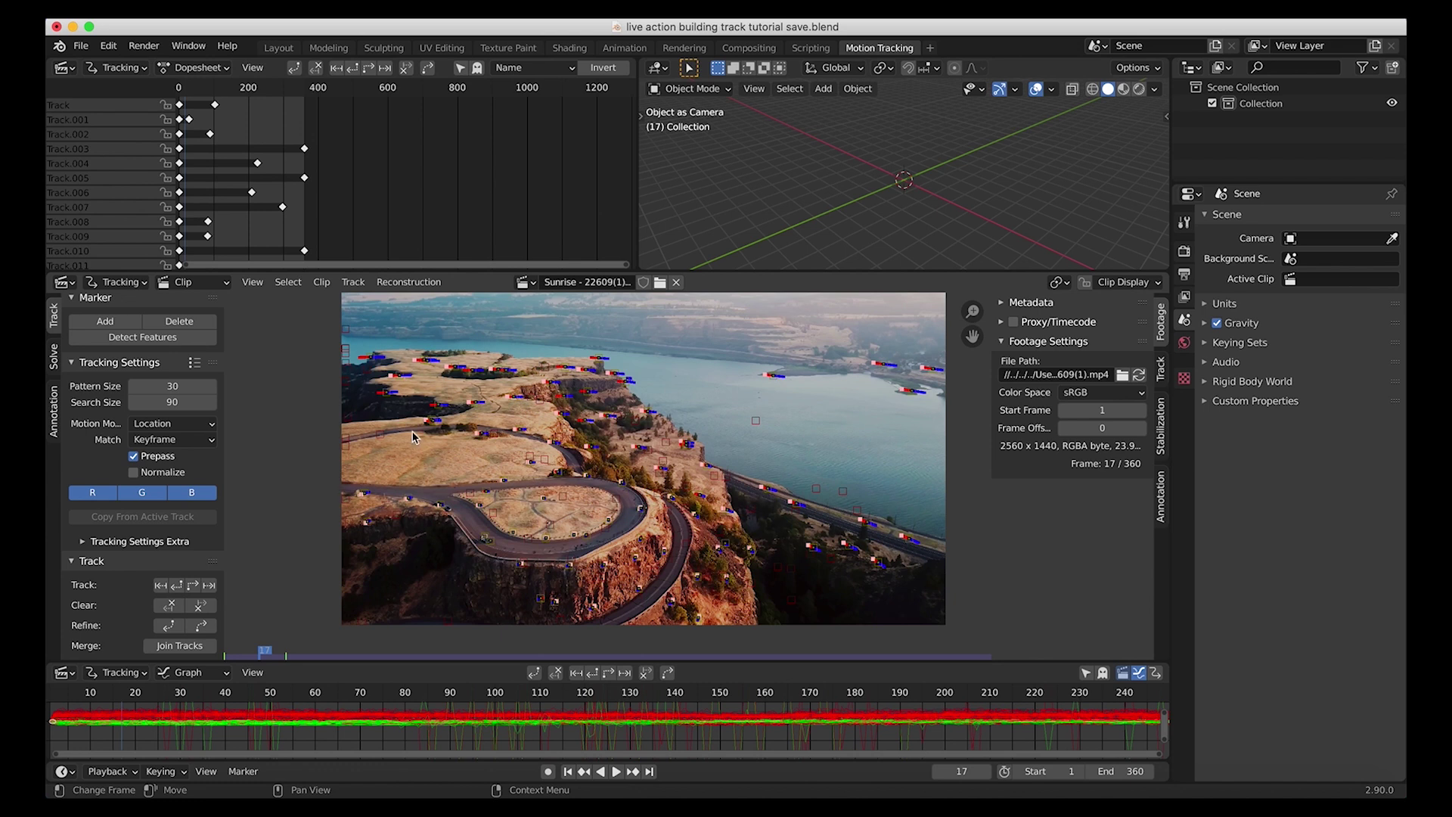
scroll(160, 502, "up", 2)
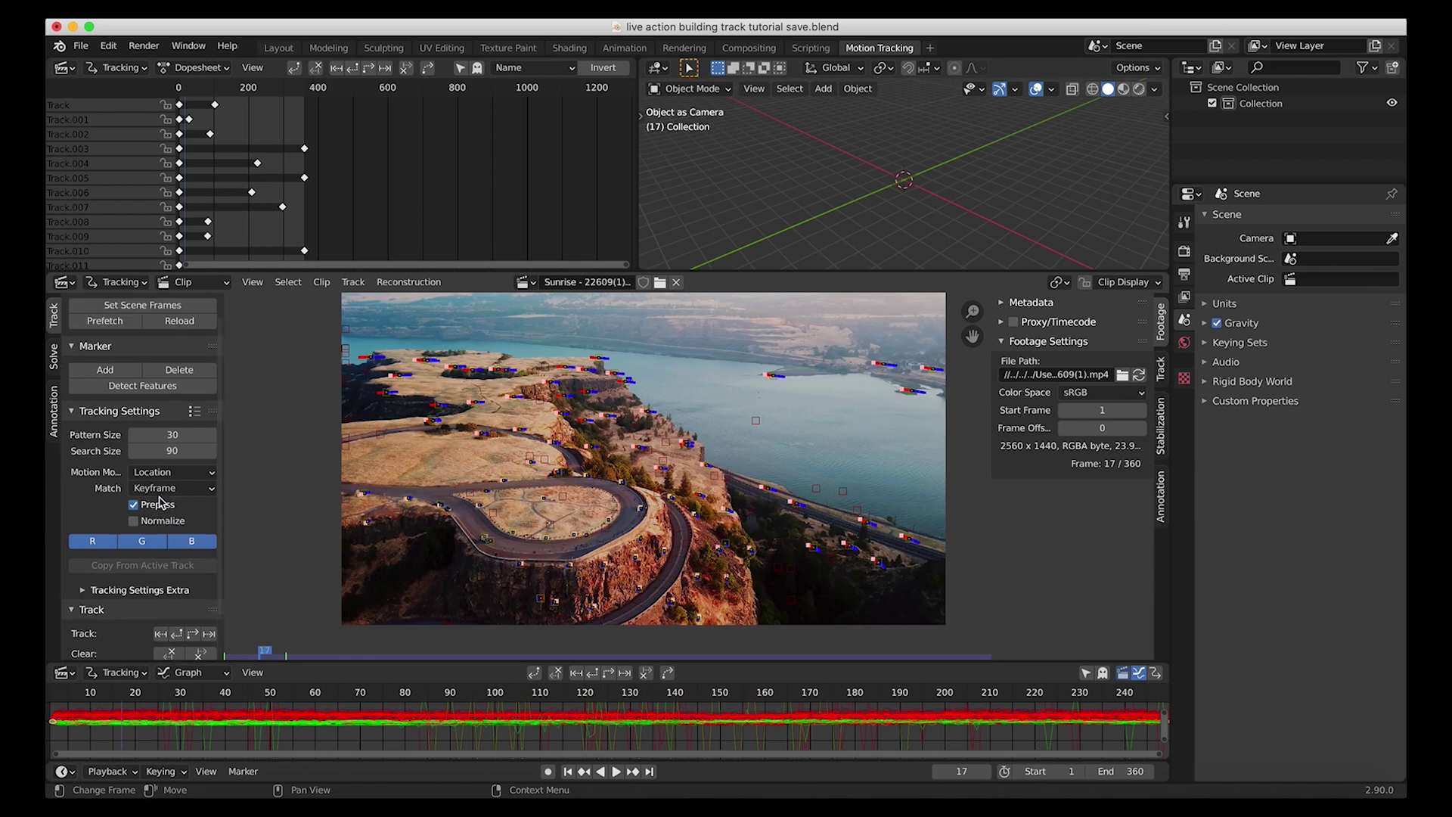
scroll(161, 501, "up", 1)
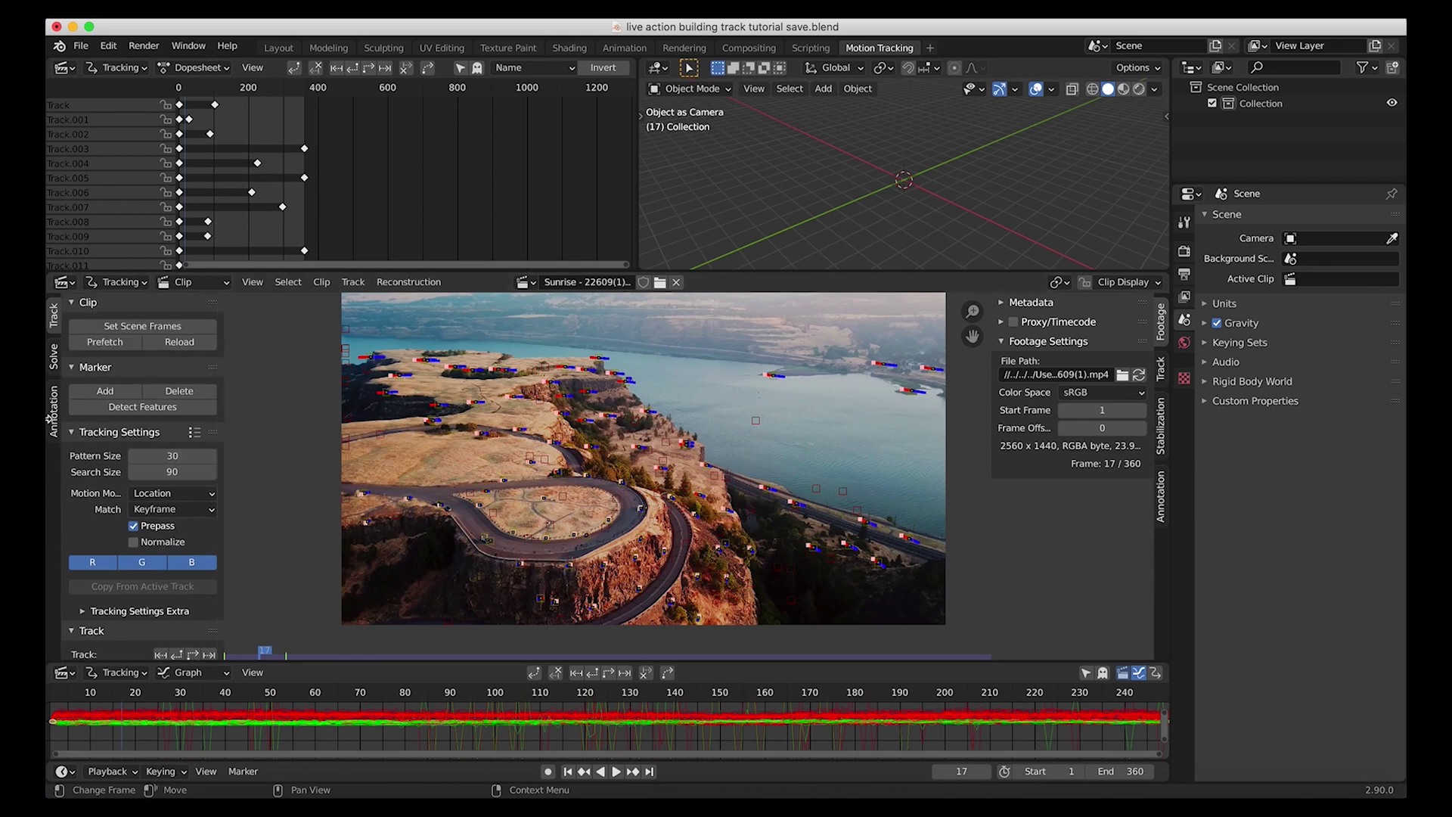
left_click(54, 357)
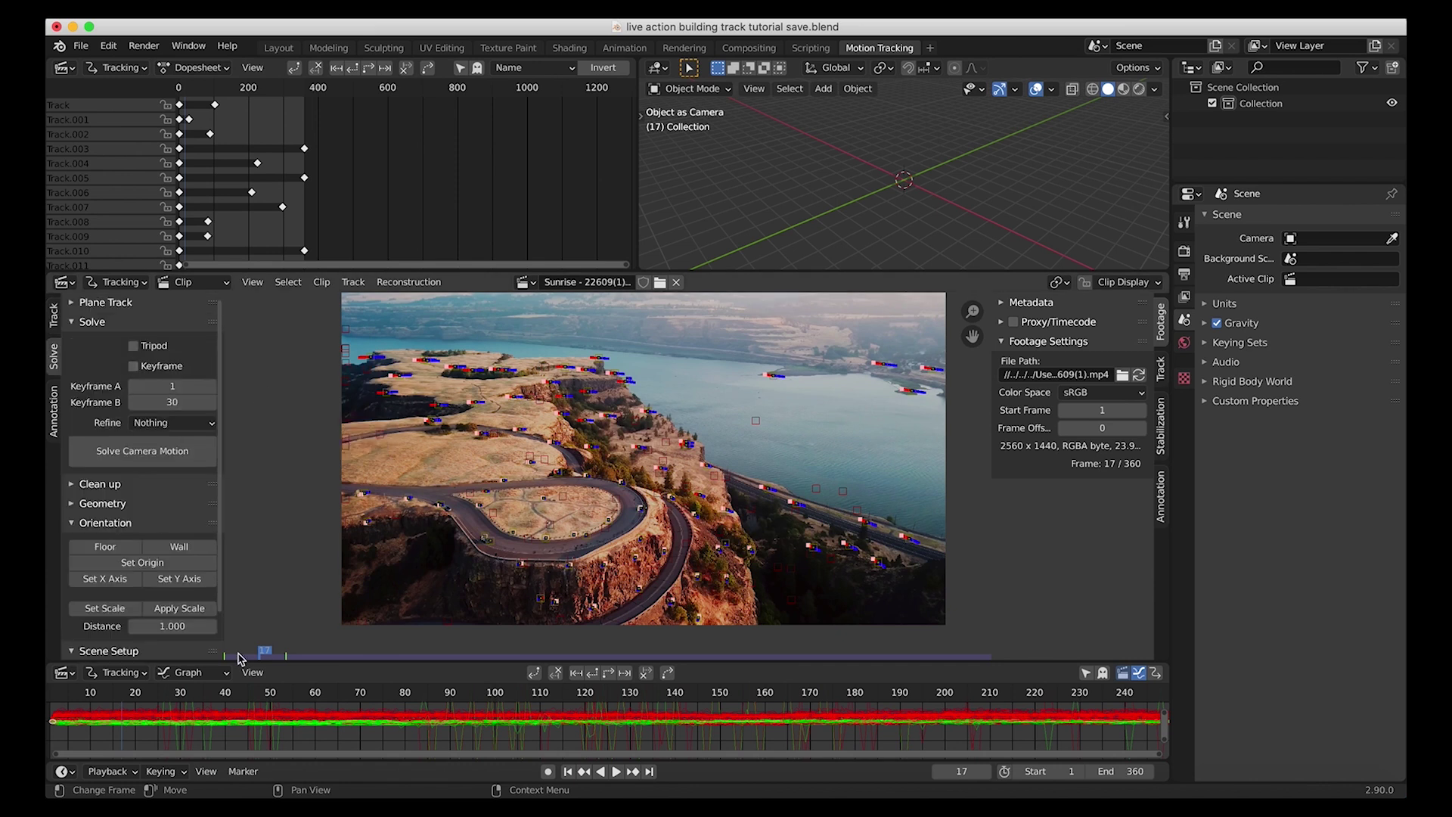
left_click_drag(239, 657, 423, 655)
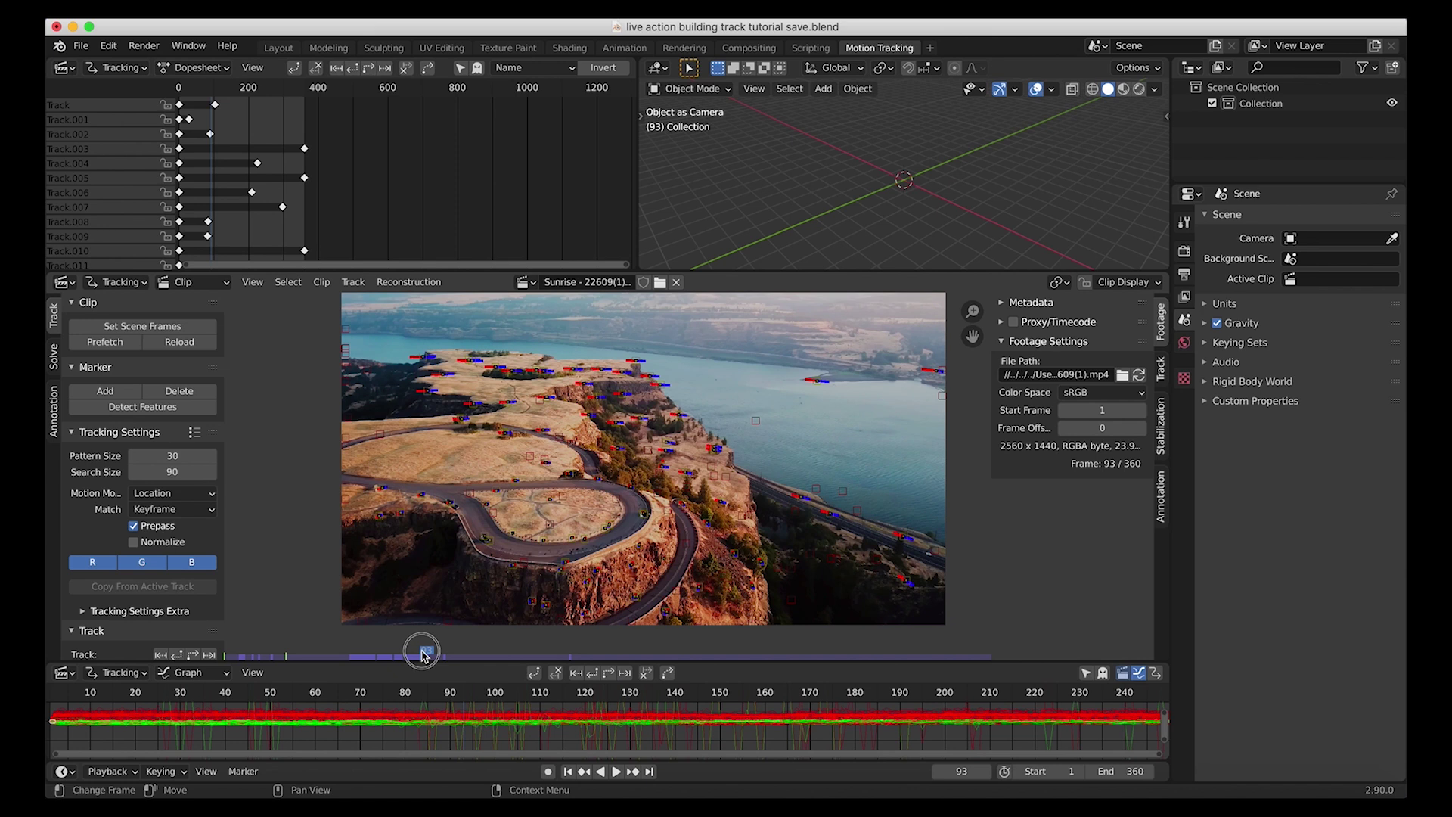
Set the camera solve's Keyframe A to 10 and Keyframe B to 40
left_click(54, 356)
left_click(167, 386)
type("10")
key("Return")
left_click(179, 402)
type("4")
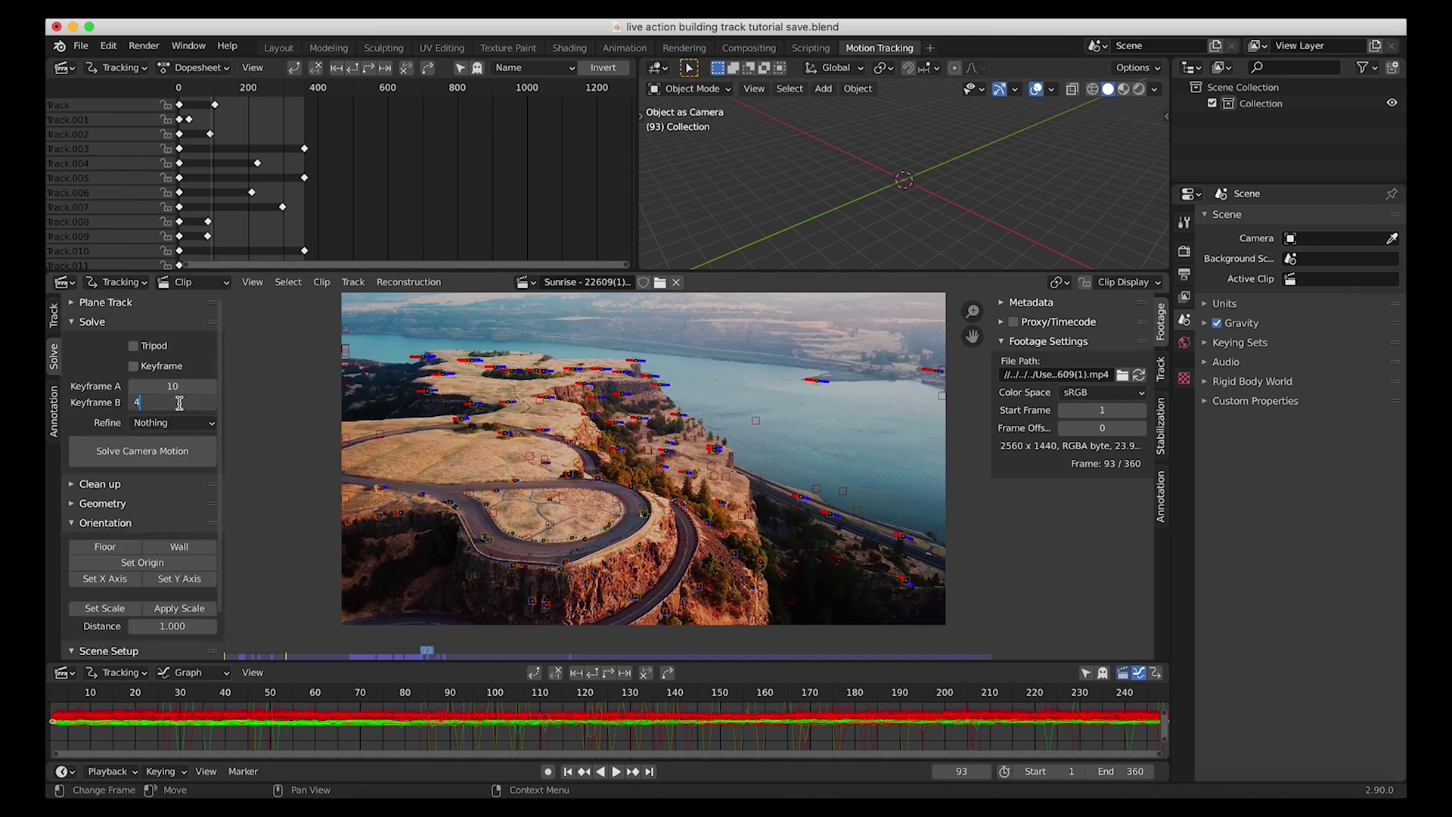
type("0")
key("Return")
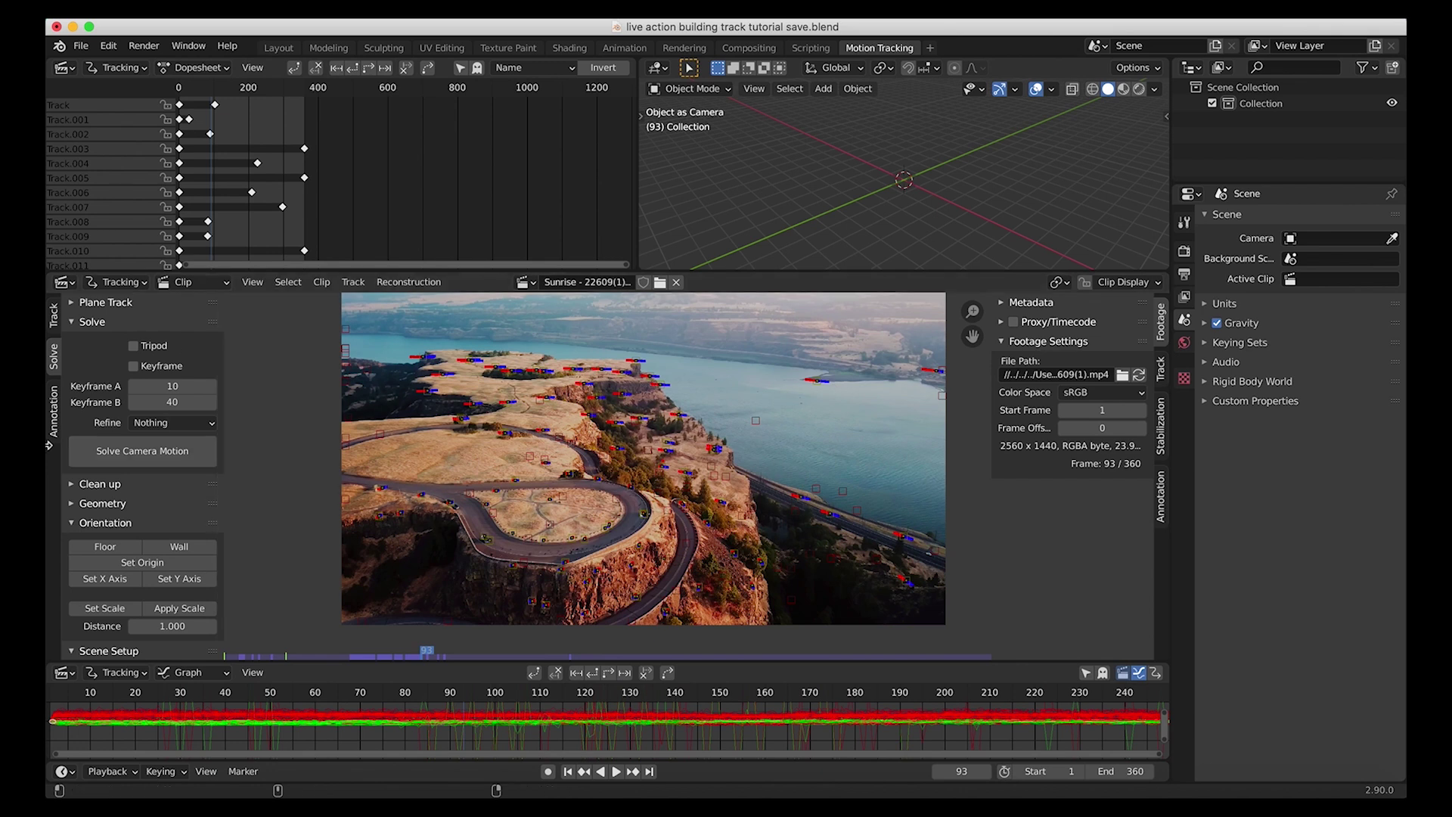
Set the camera solve to refine Focal length, K1, K2
left_click(167, 425)
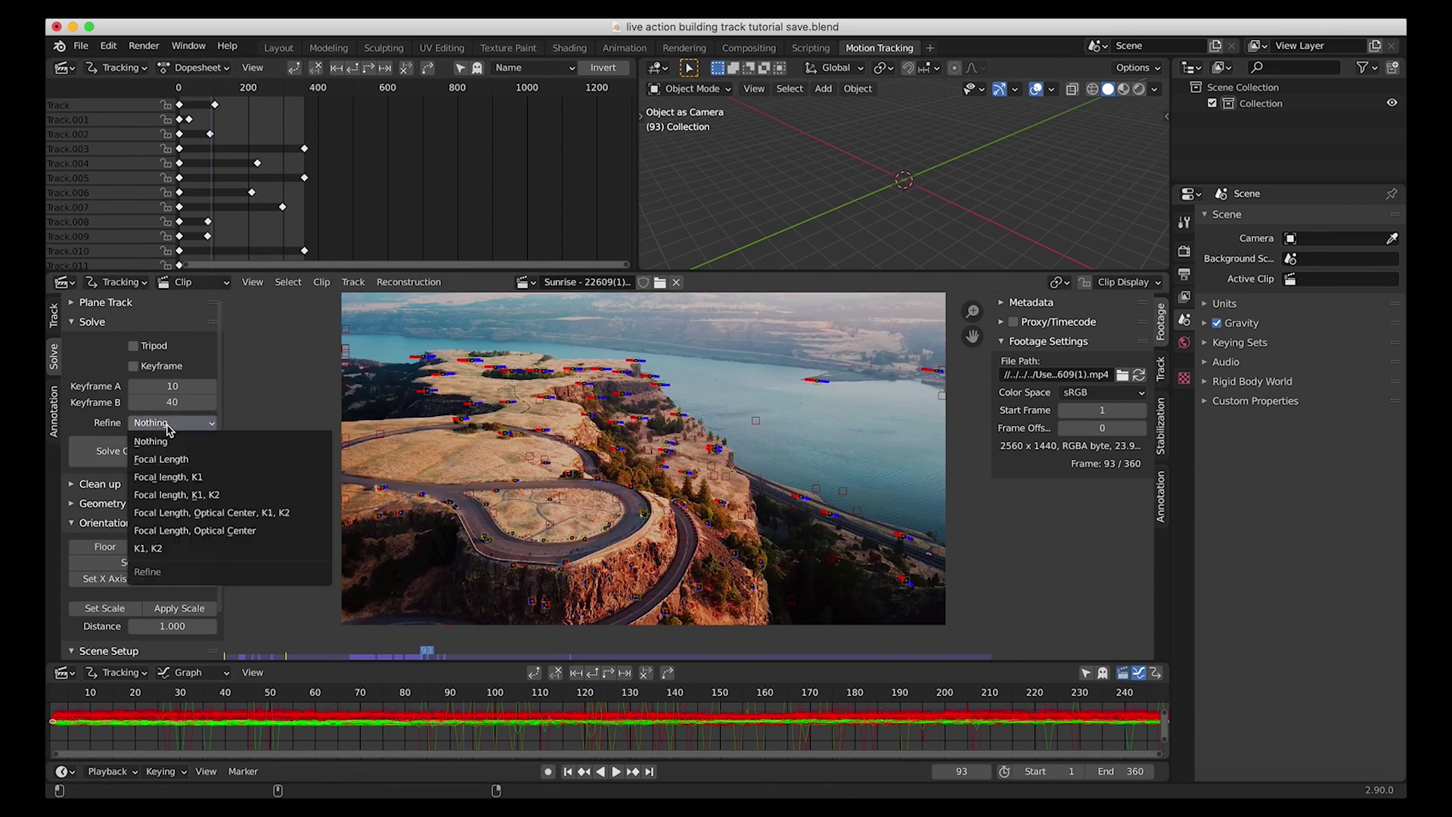
left_click(172, 501)
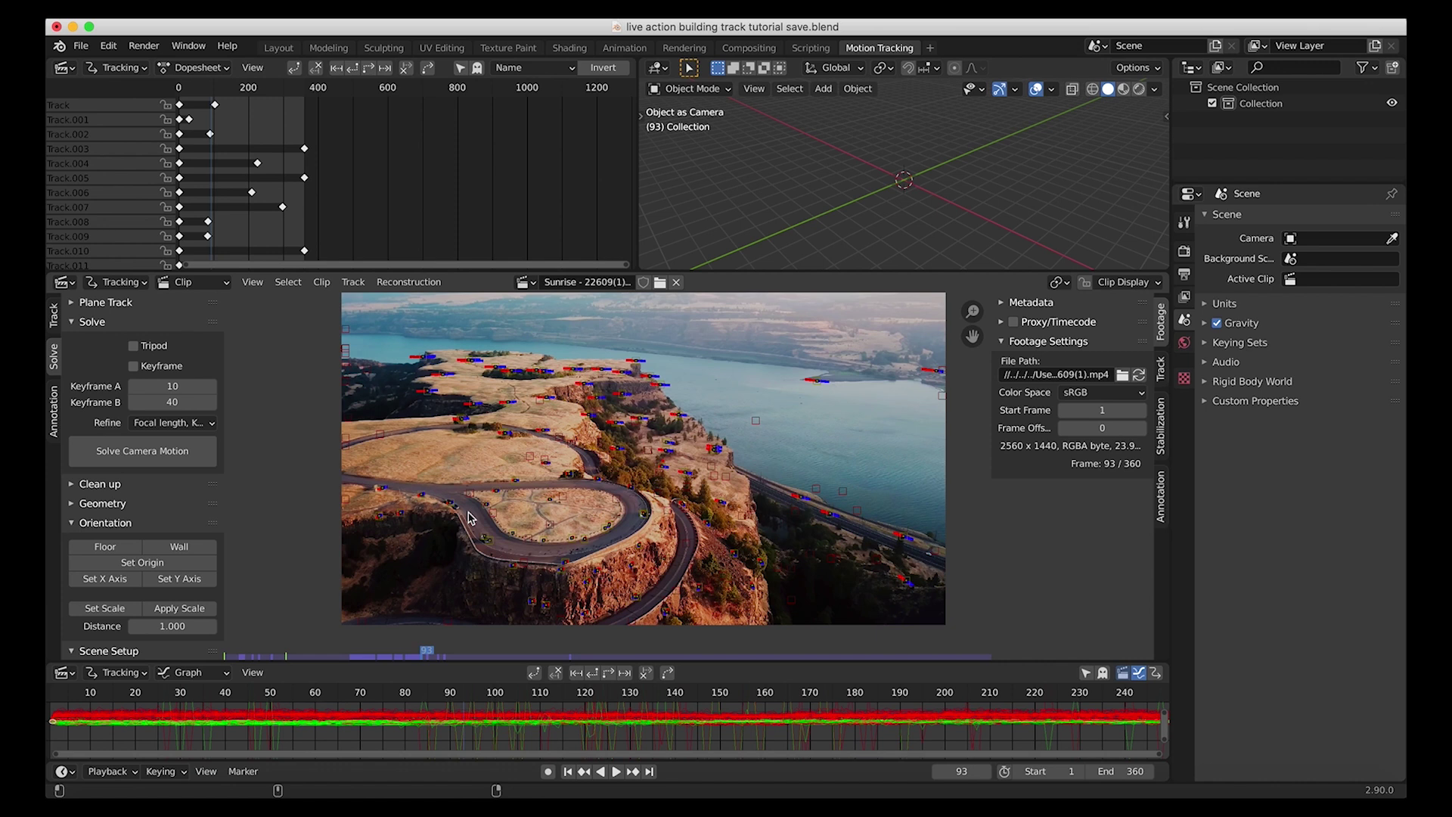
left_click(158, 425)
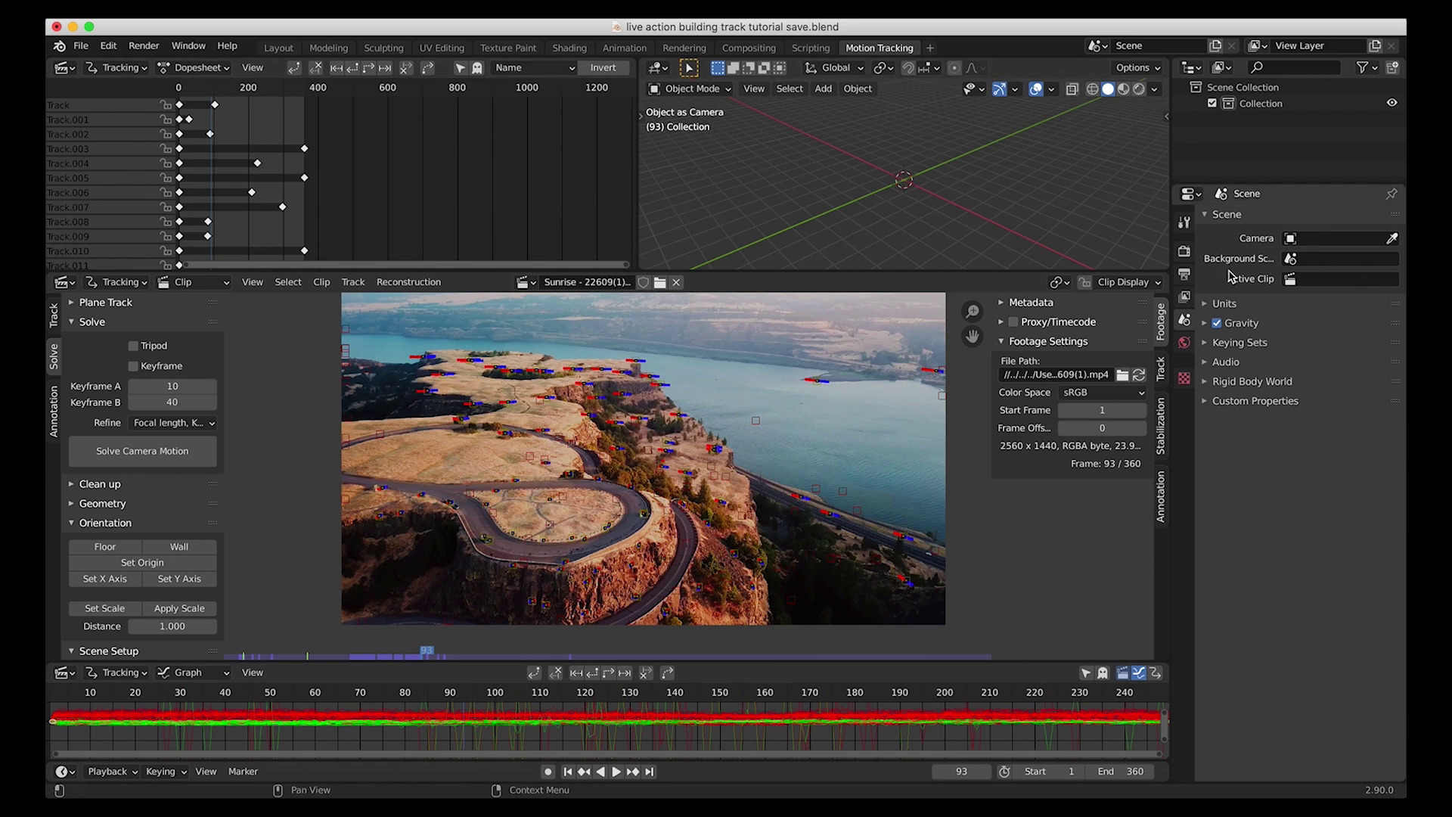
Review the clip's camera sensor and lens settings, including focal length and distortion coefficients
left_click(1161, 370)
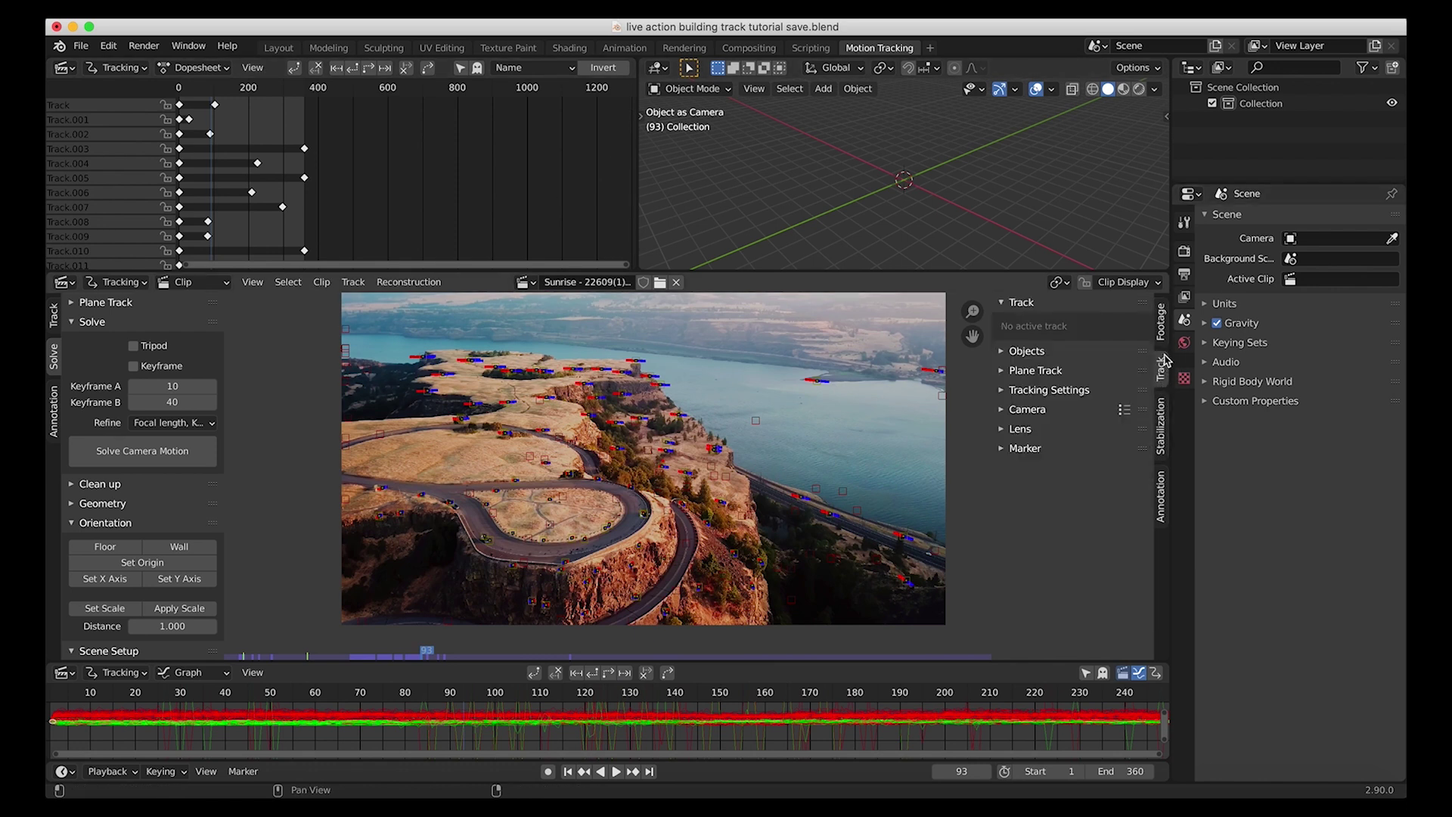
left_click(1008, 412)
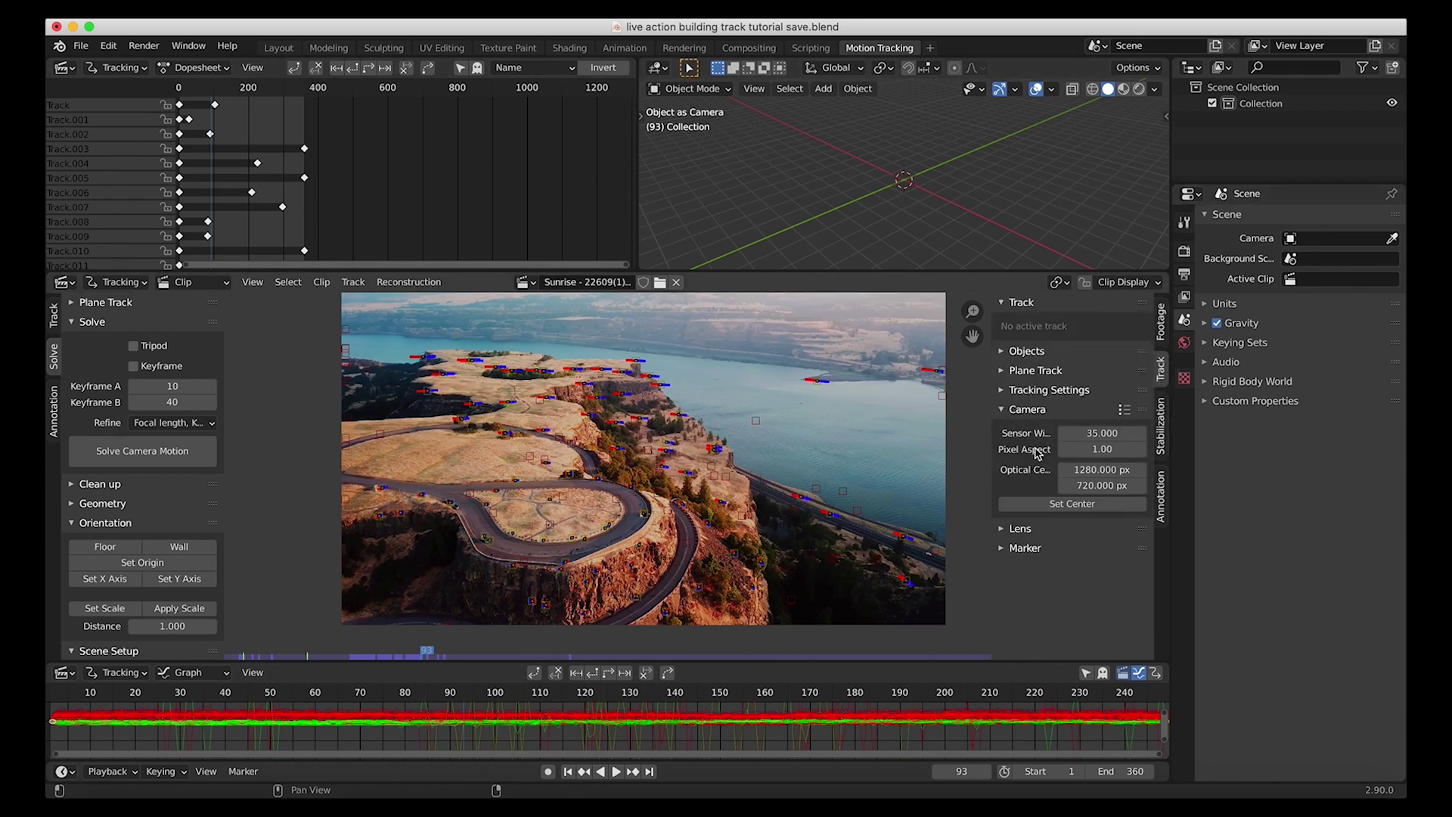
left_click(1010, 527)
scroll(1008, 529, "down", 1)
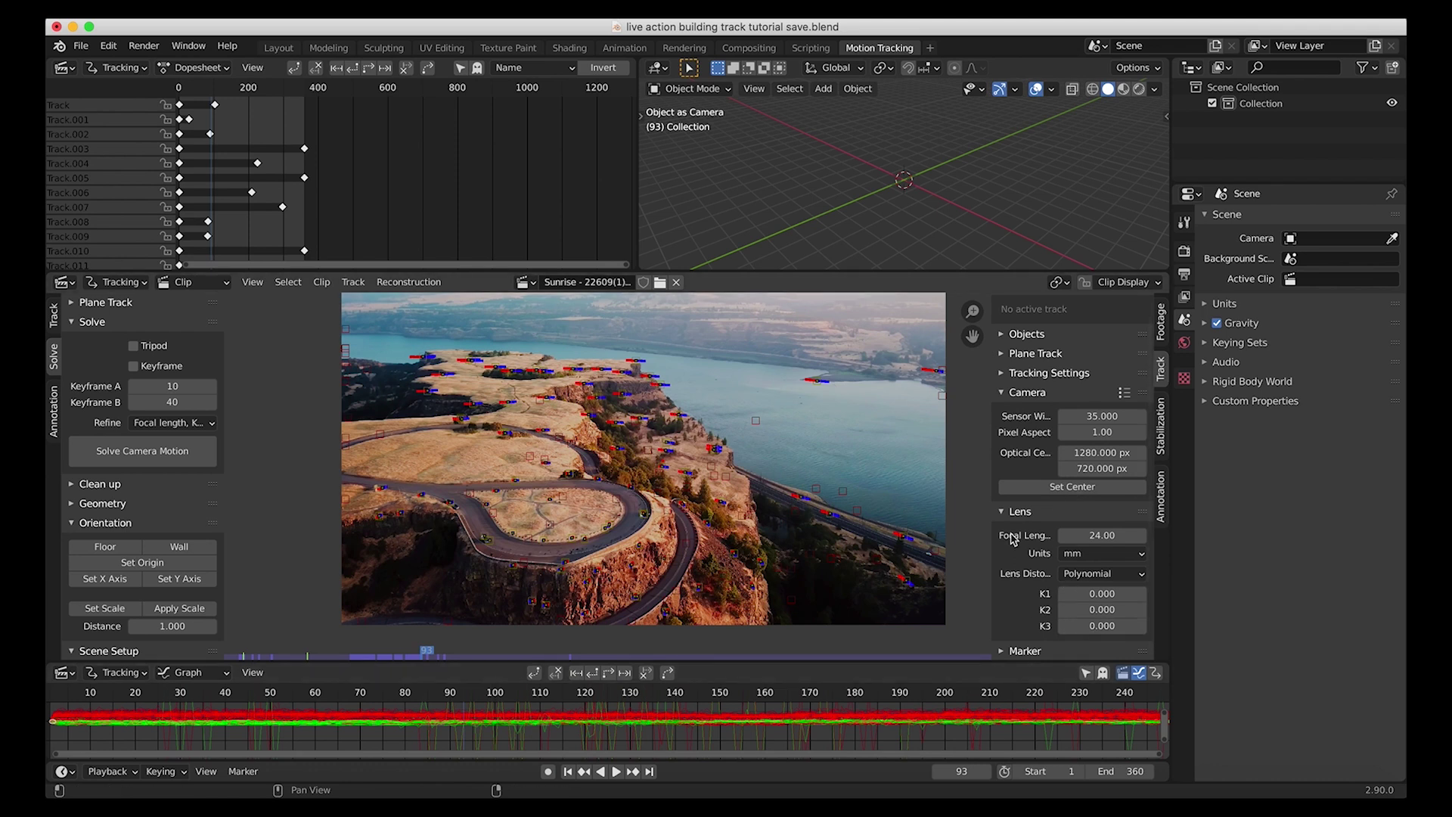
left_click_drag(987, 579, 935, 571)
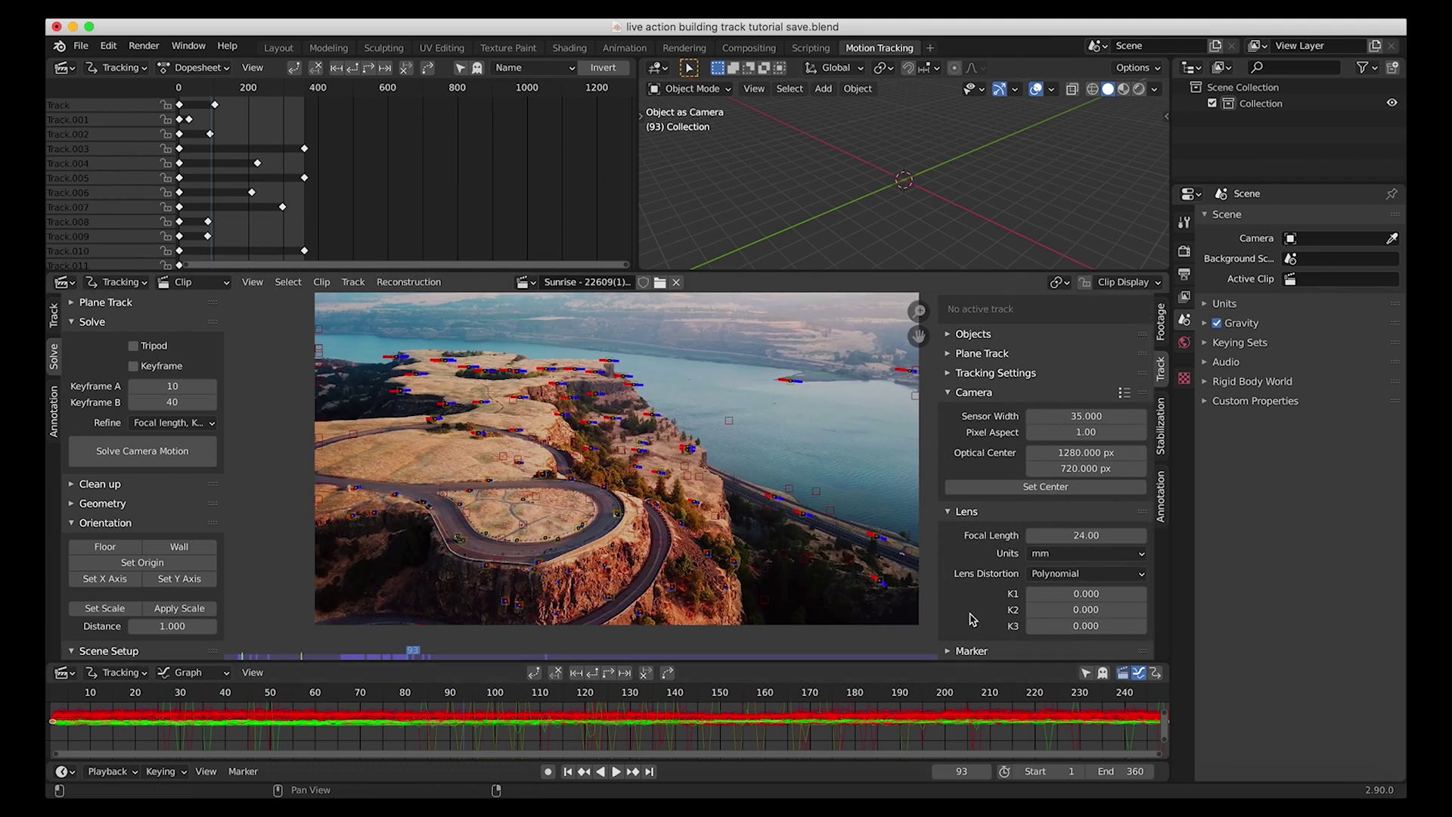
left_click_drag(939, 355, 1092, 363)
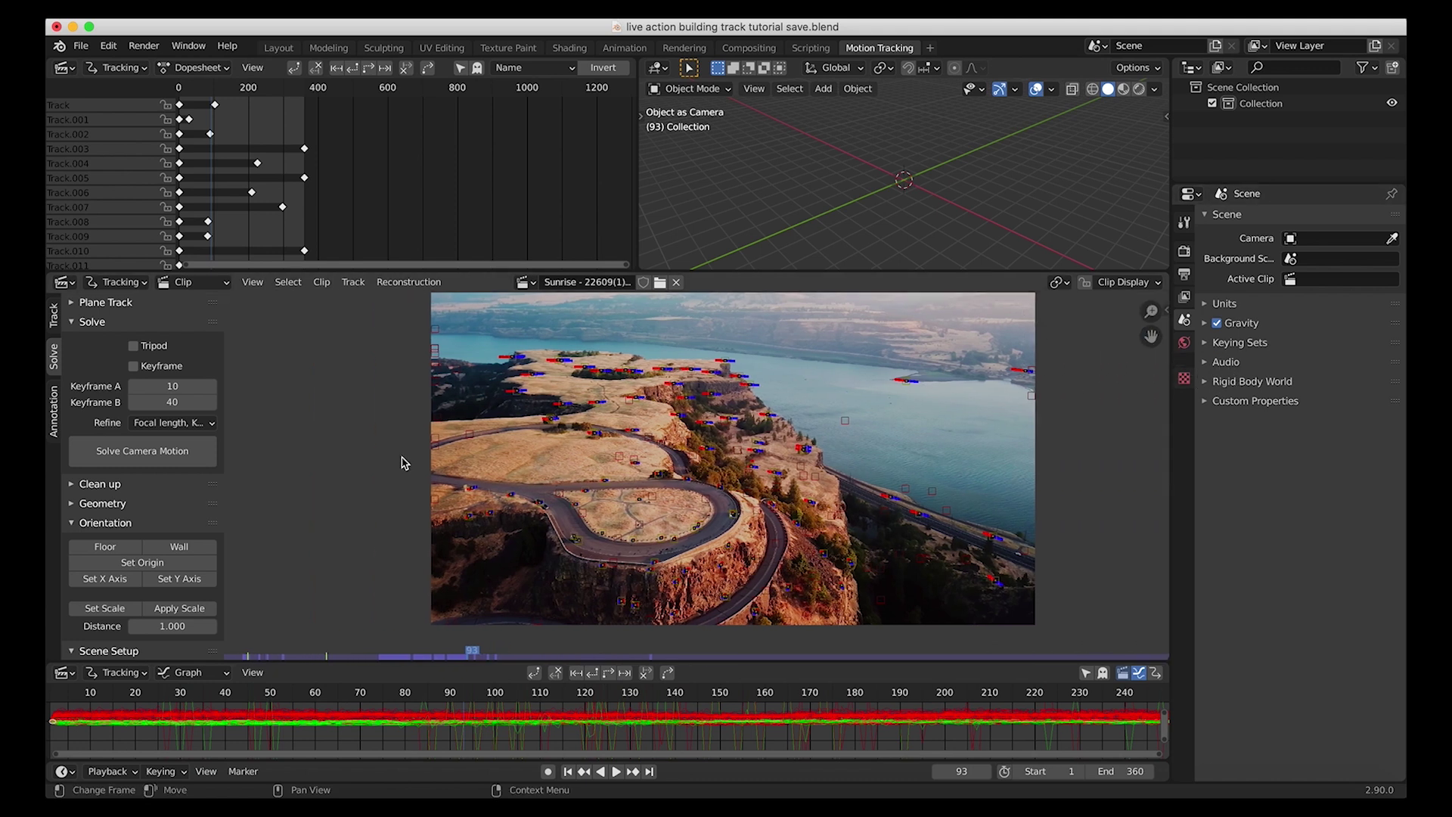
Enable automatic keyframe selection and solve the camera motion with the tracked markers
left_click(94, 484)
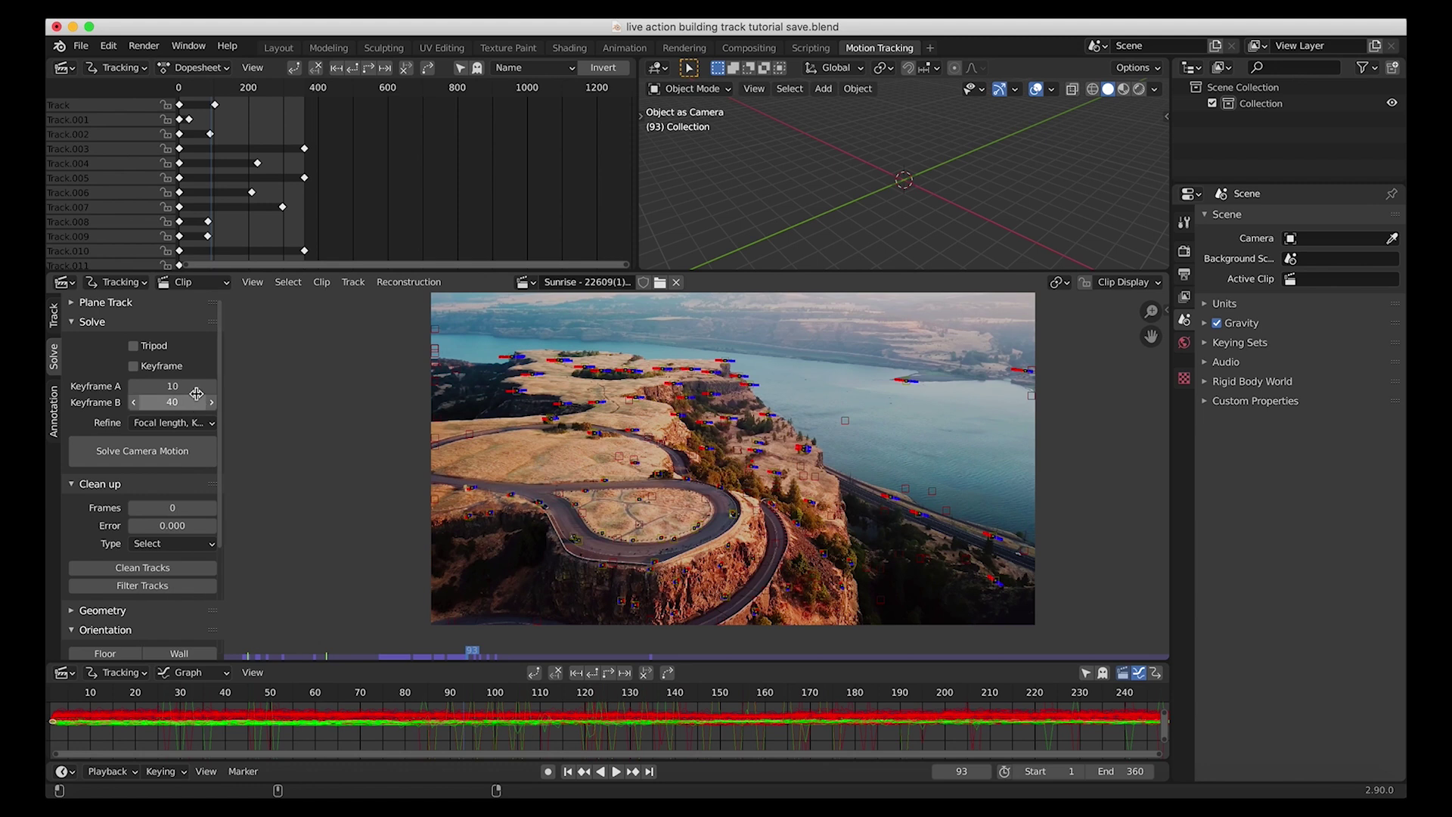
left_click(133, 367)
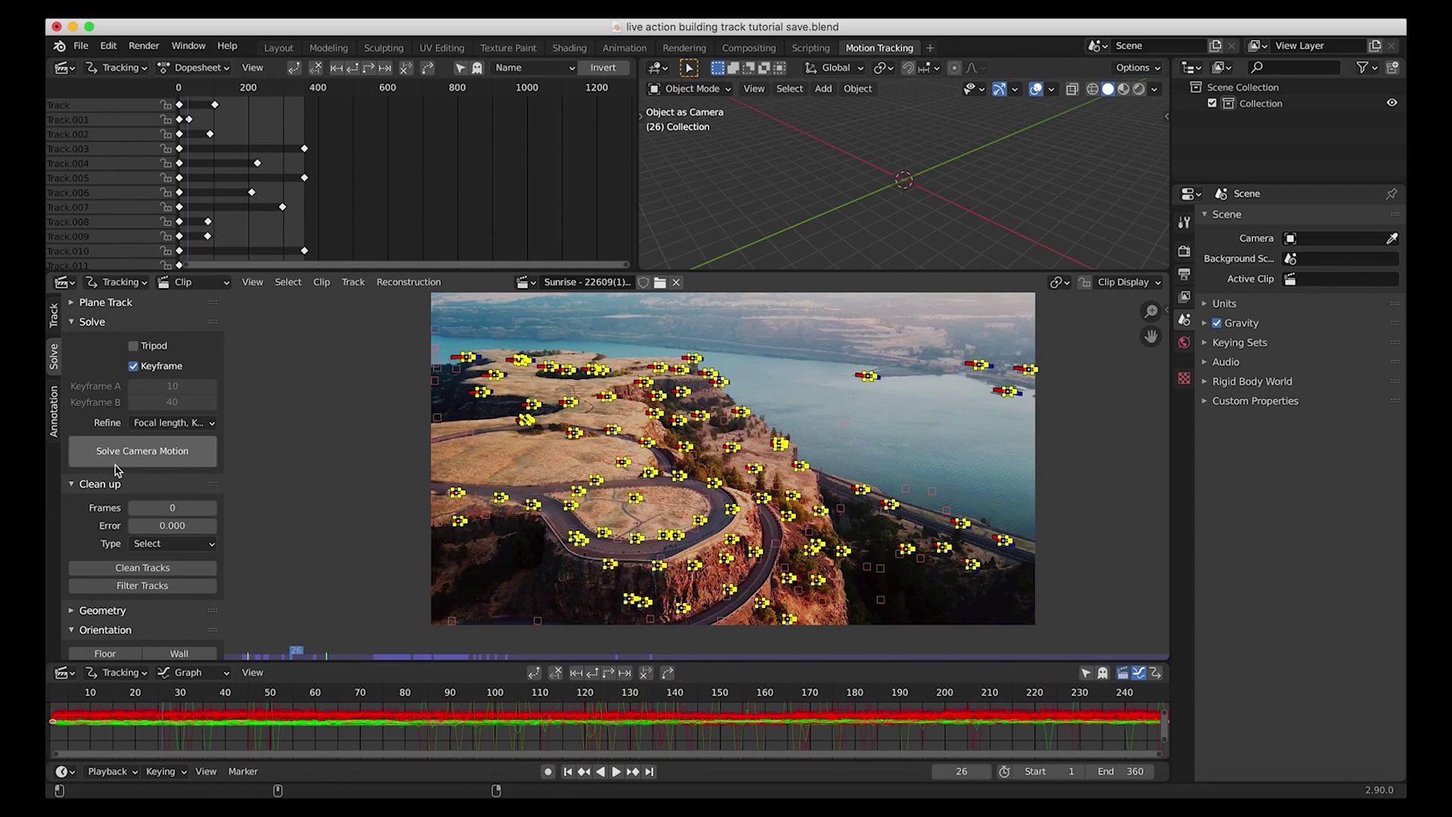
left_click(133, 457)
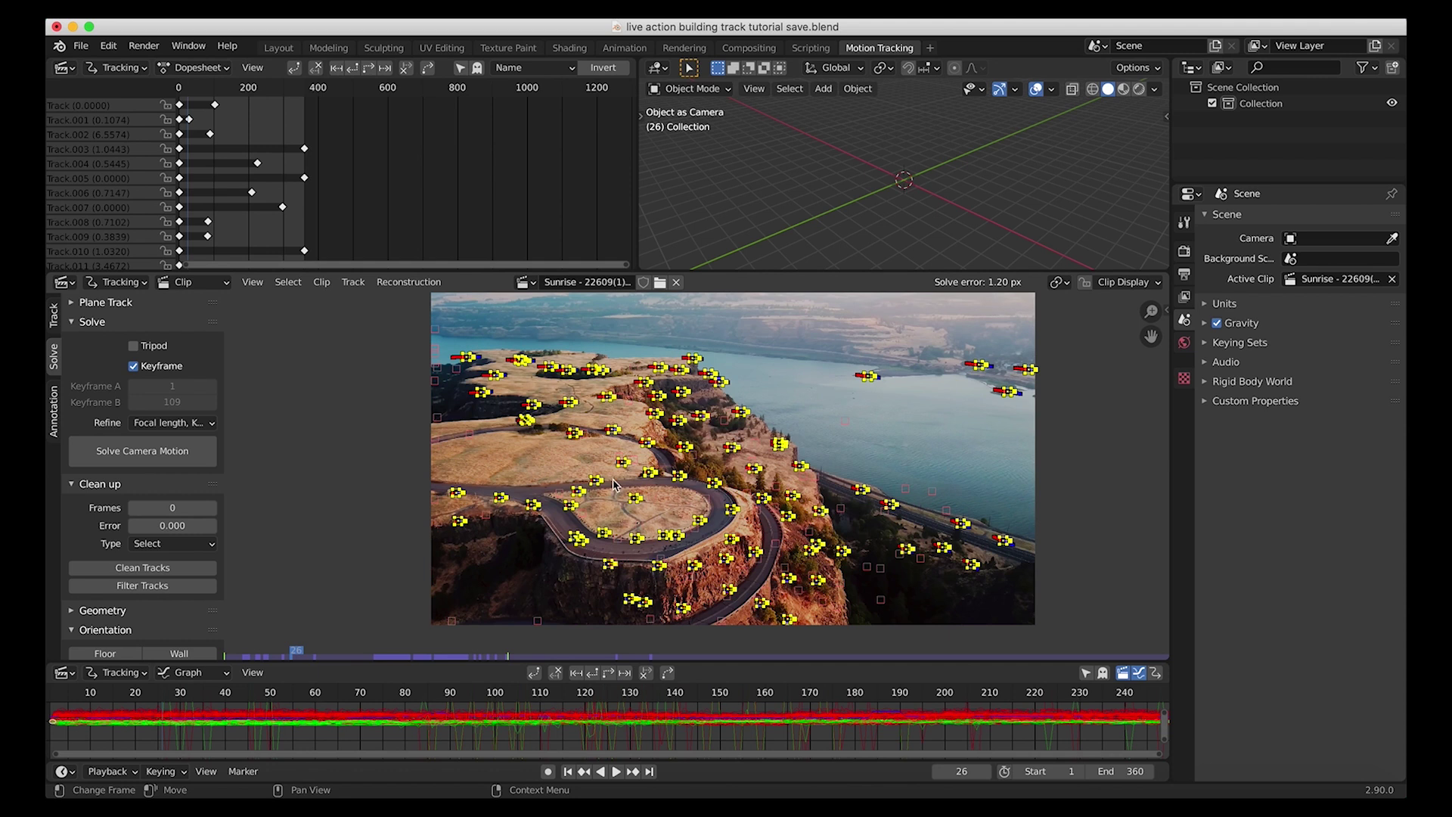
Use Clean Tracks with an error limit of 1 to select the inaccurate tracks, and delete them
scroll(144, 537, "down", 1)
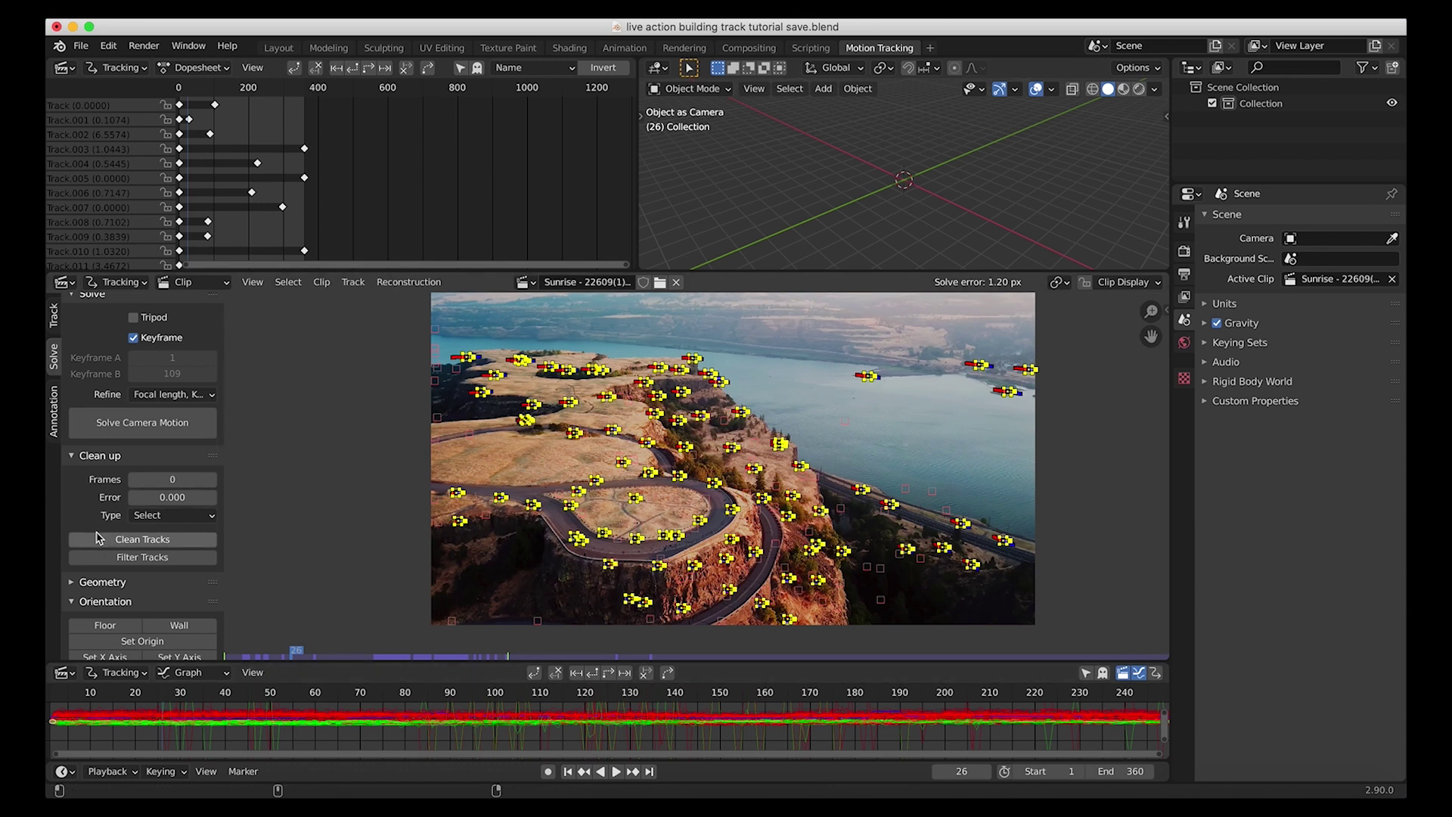
left_click(338, 450)
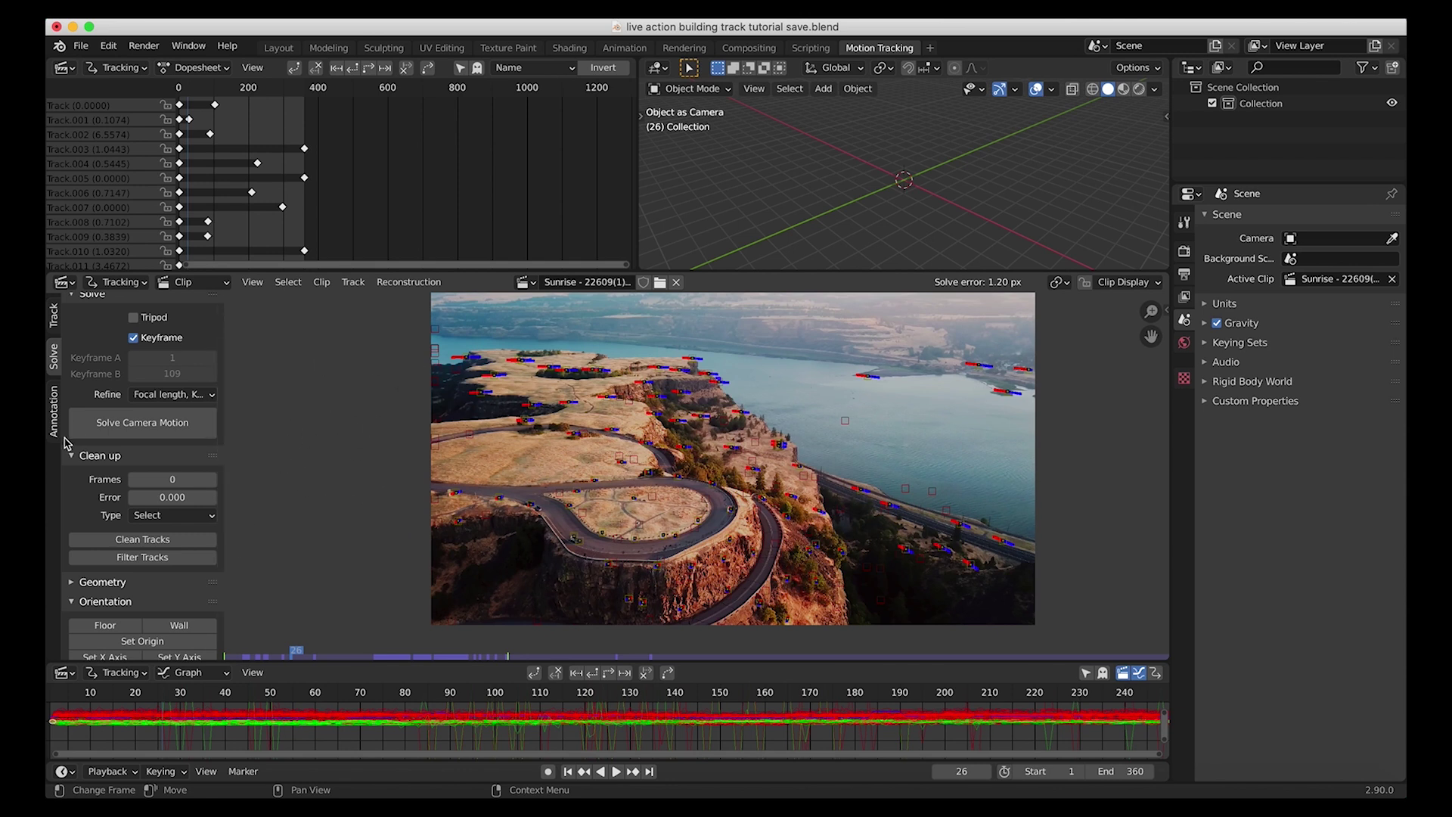
left_click(168, 497)
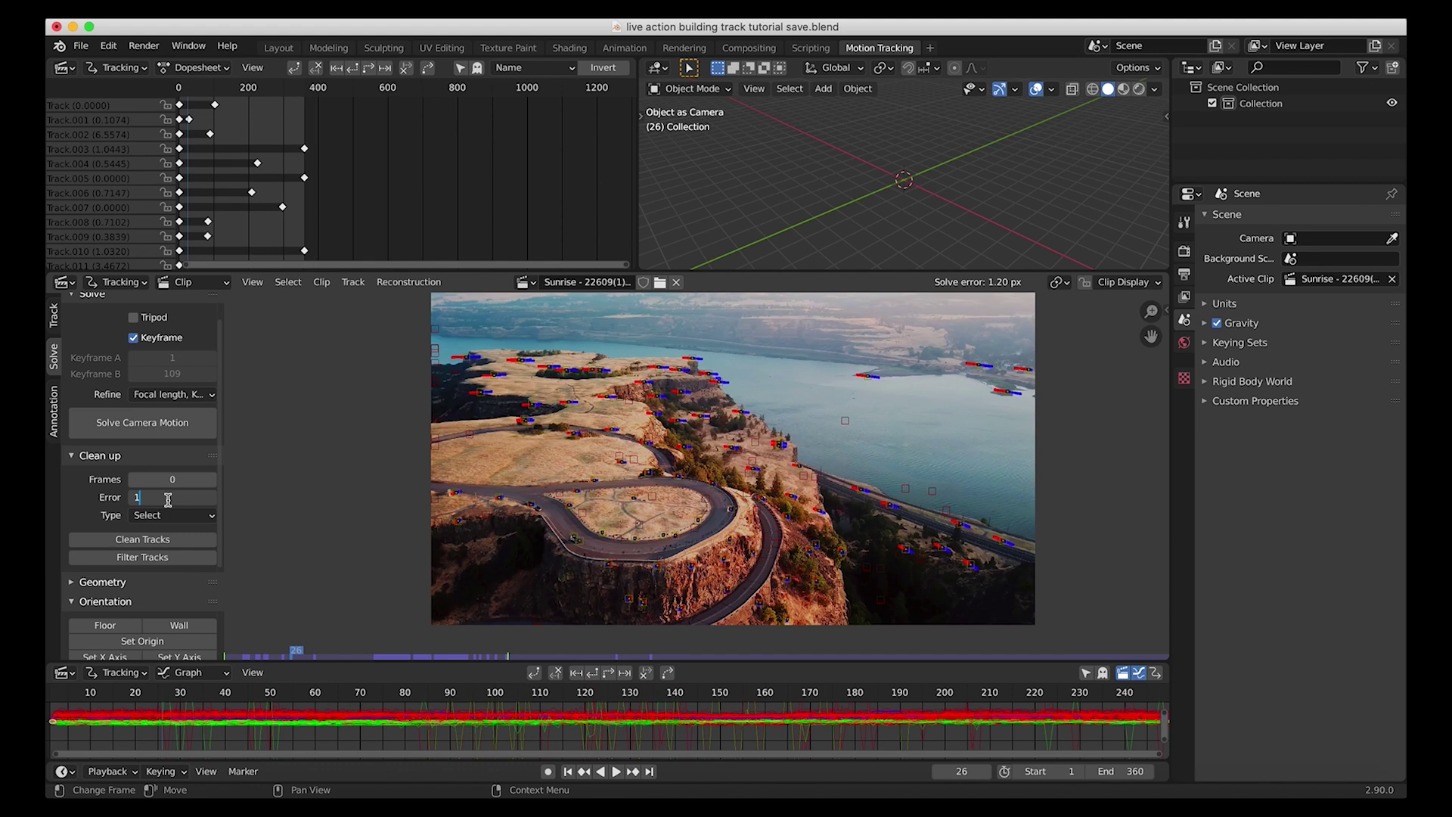
type("1")
key("Return")
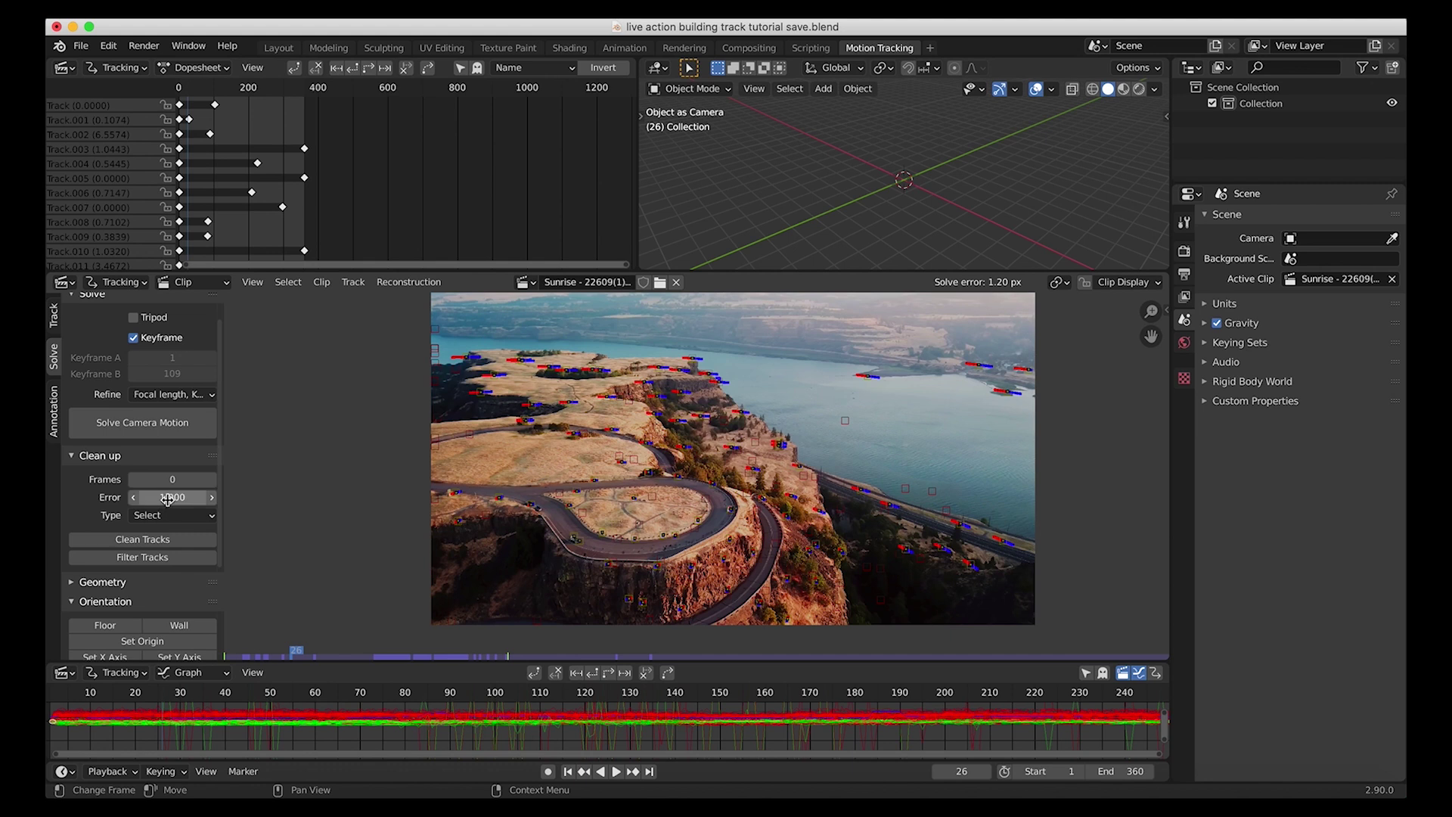
left_click(139, 540)
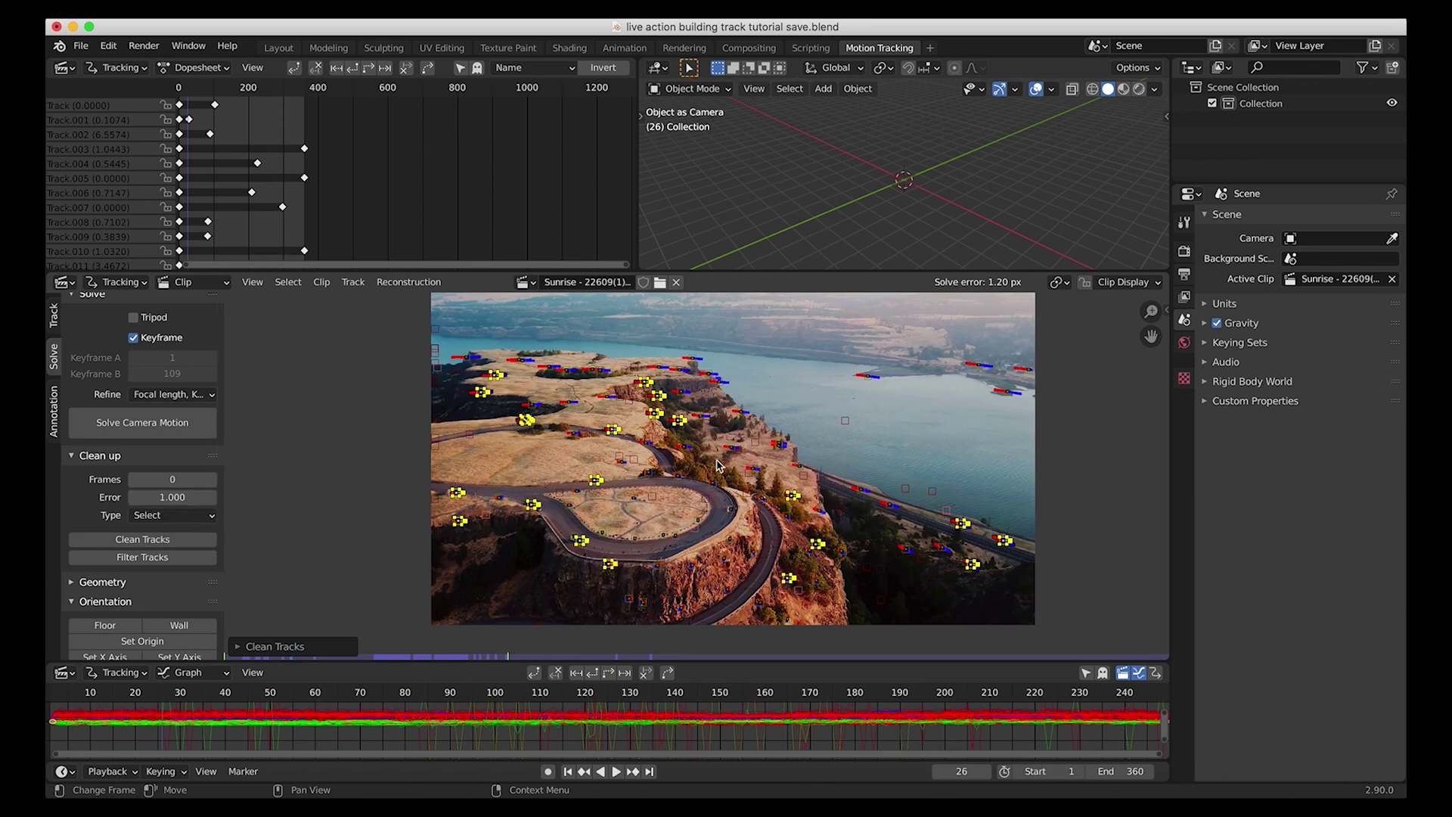
key("x")
left_click(370, 463)
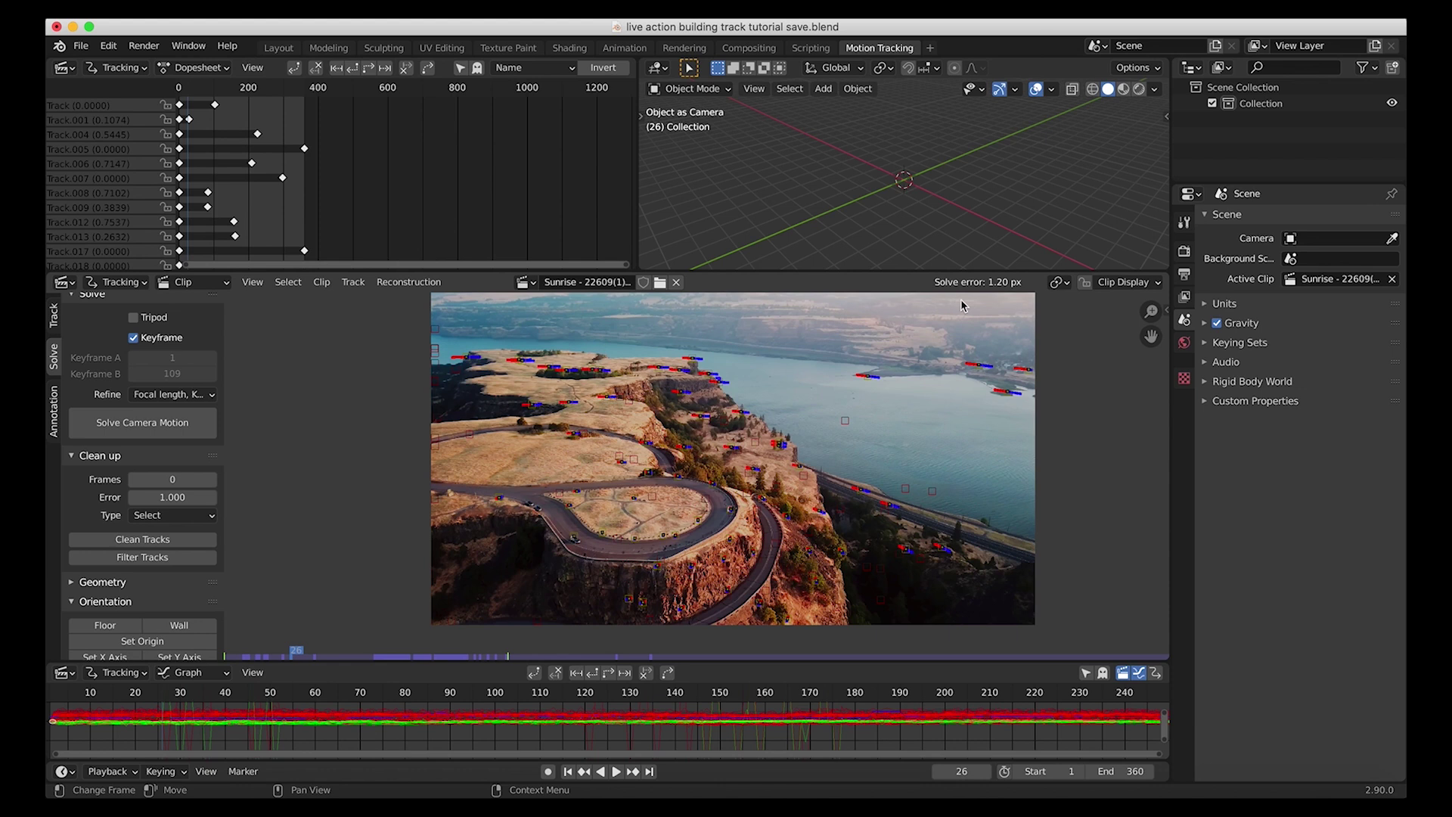
Select all the remaining tracks and solve the camera motion again
key("a")
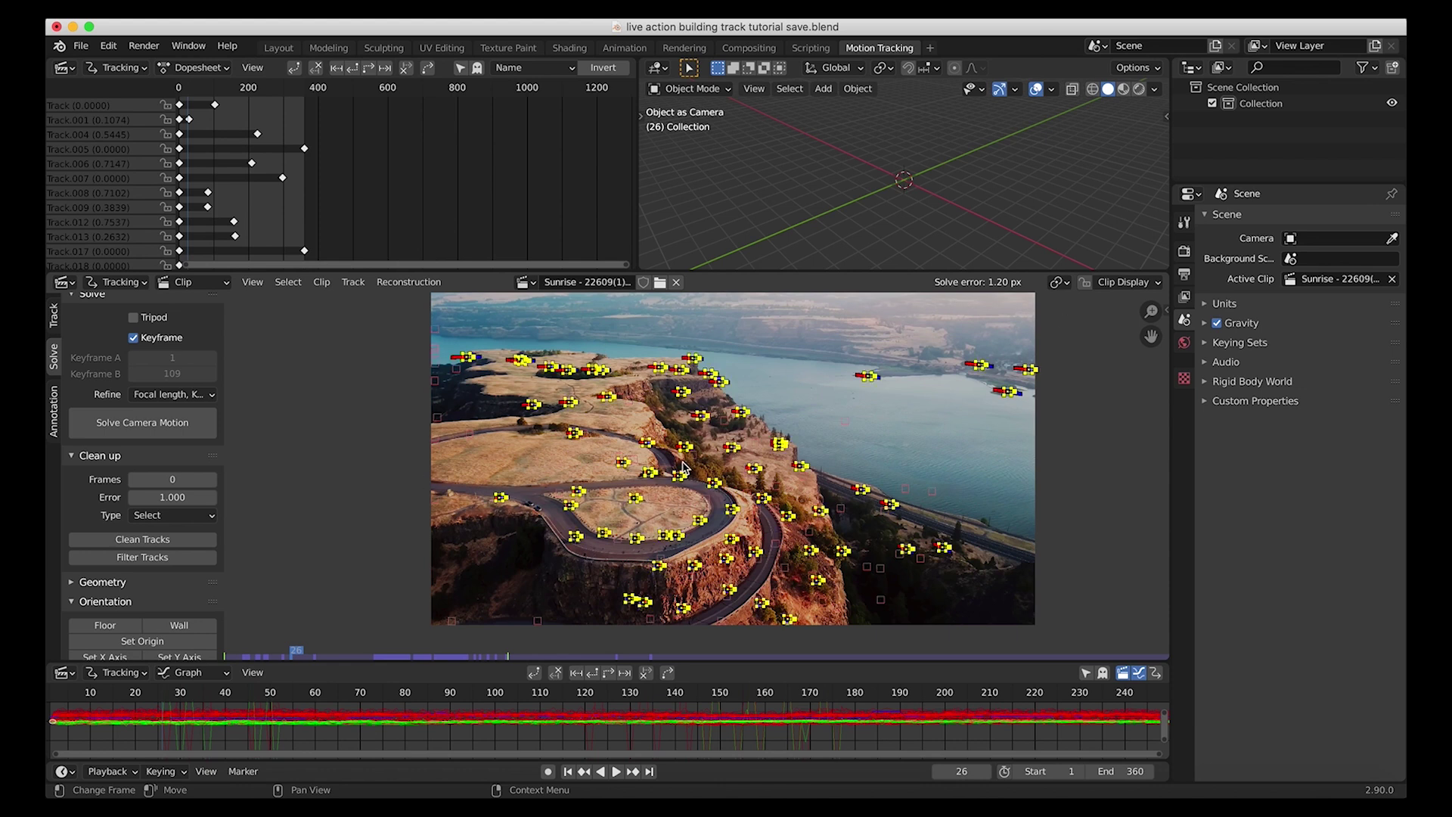
left_click(120, 426)
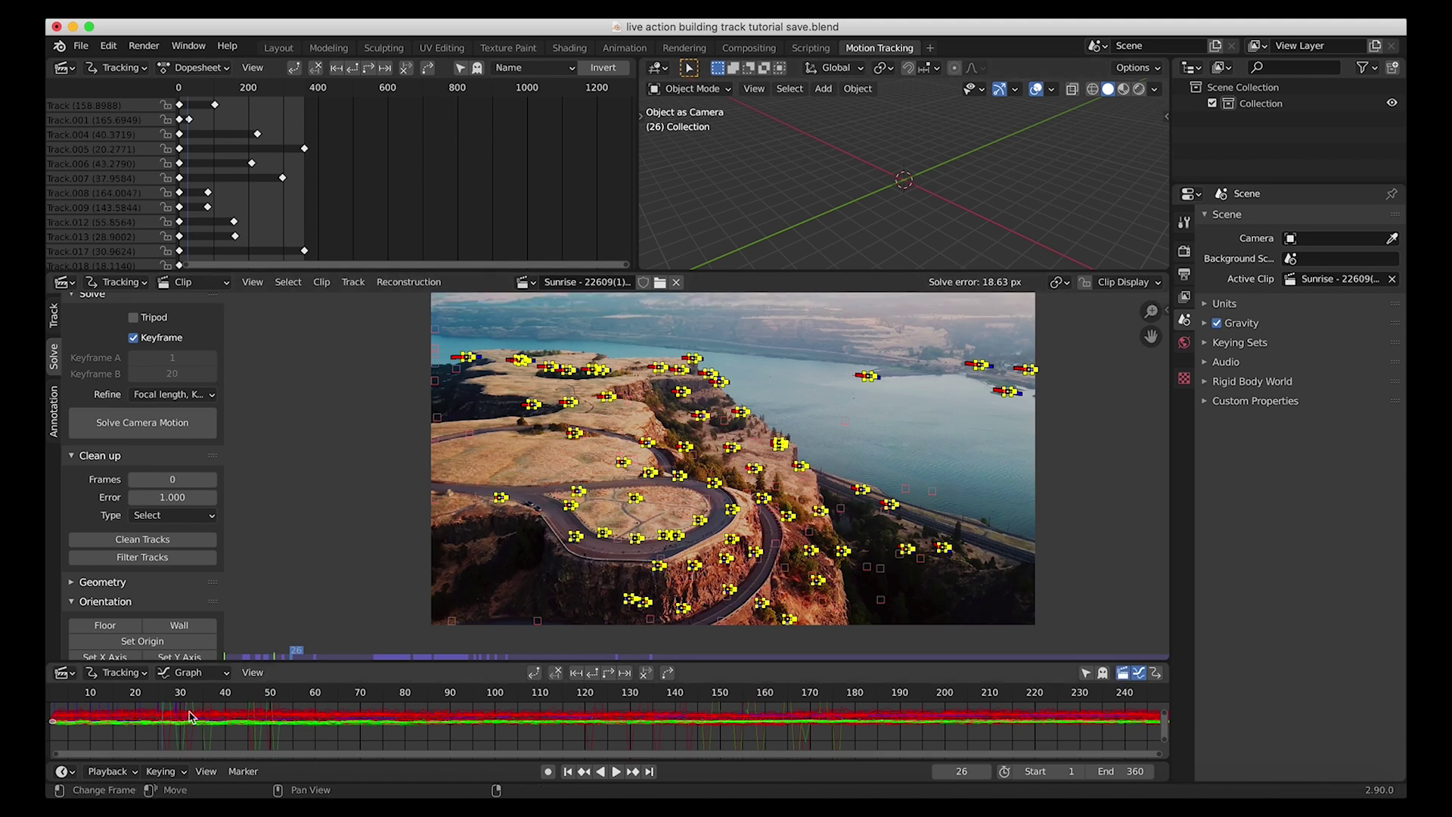
Scrub through the footage and examine the tracks on the distant plateau for slipping
left_click(236, 655)
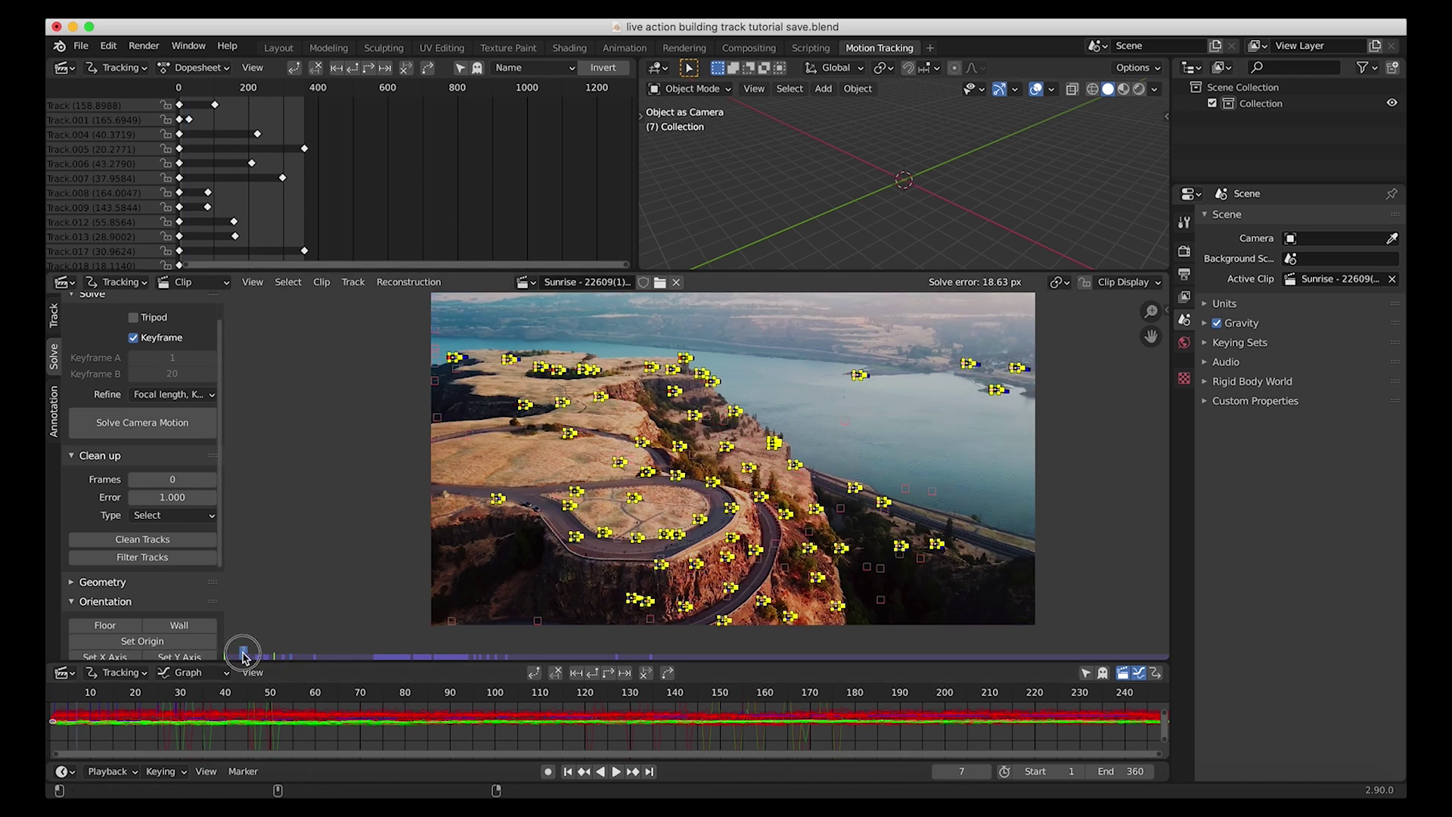
scroll(214, 638, "up", 1)
left_click_drag(236, 650, 577, 648)
scroll(584, 362, "up", 4)
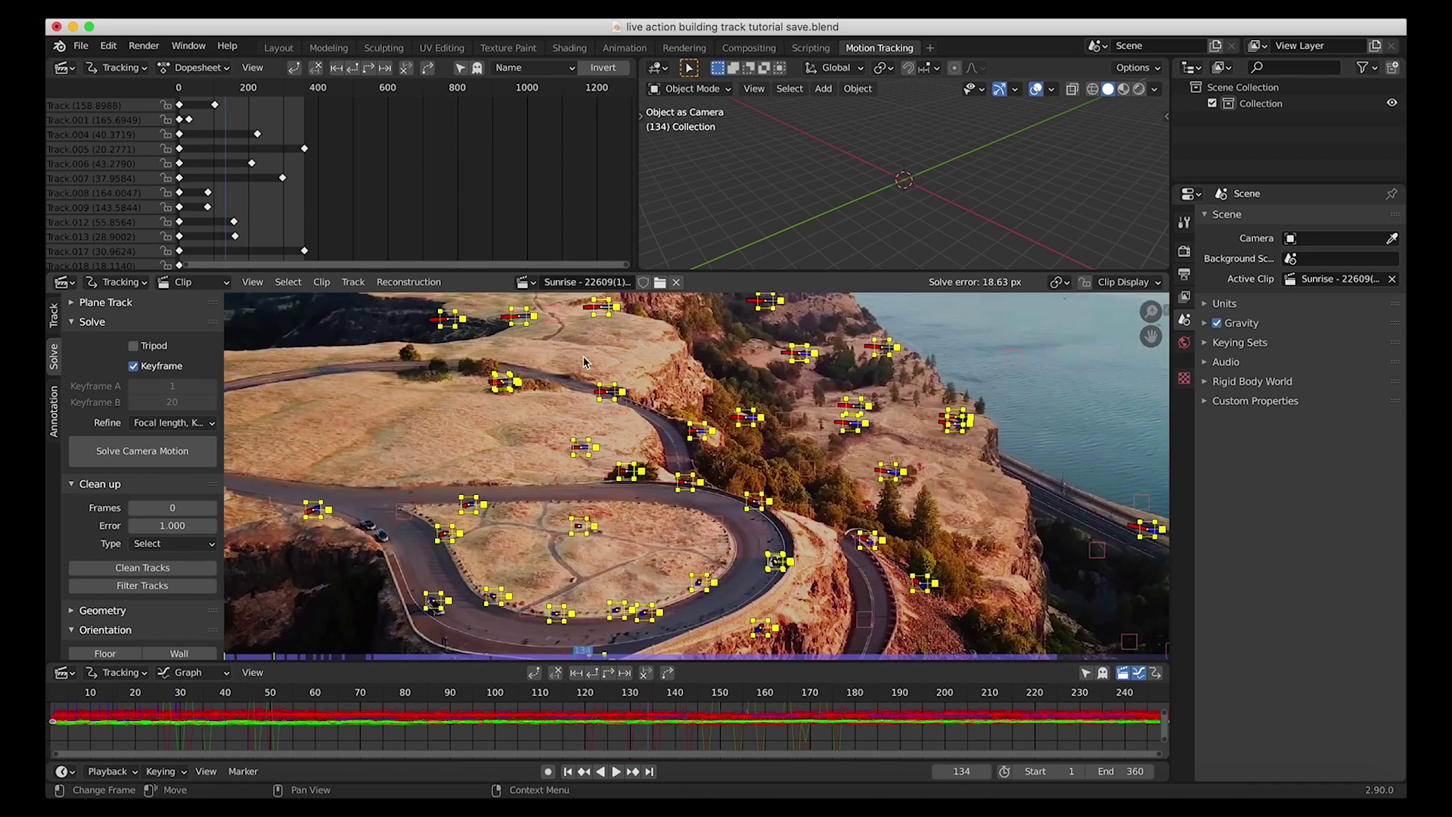
scroll(583, 363, "up", 2)
left_click(526, 536)
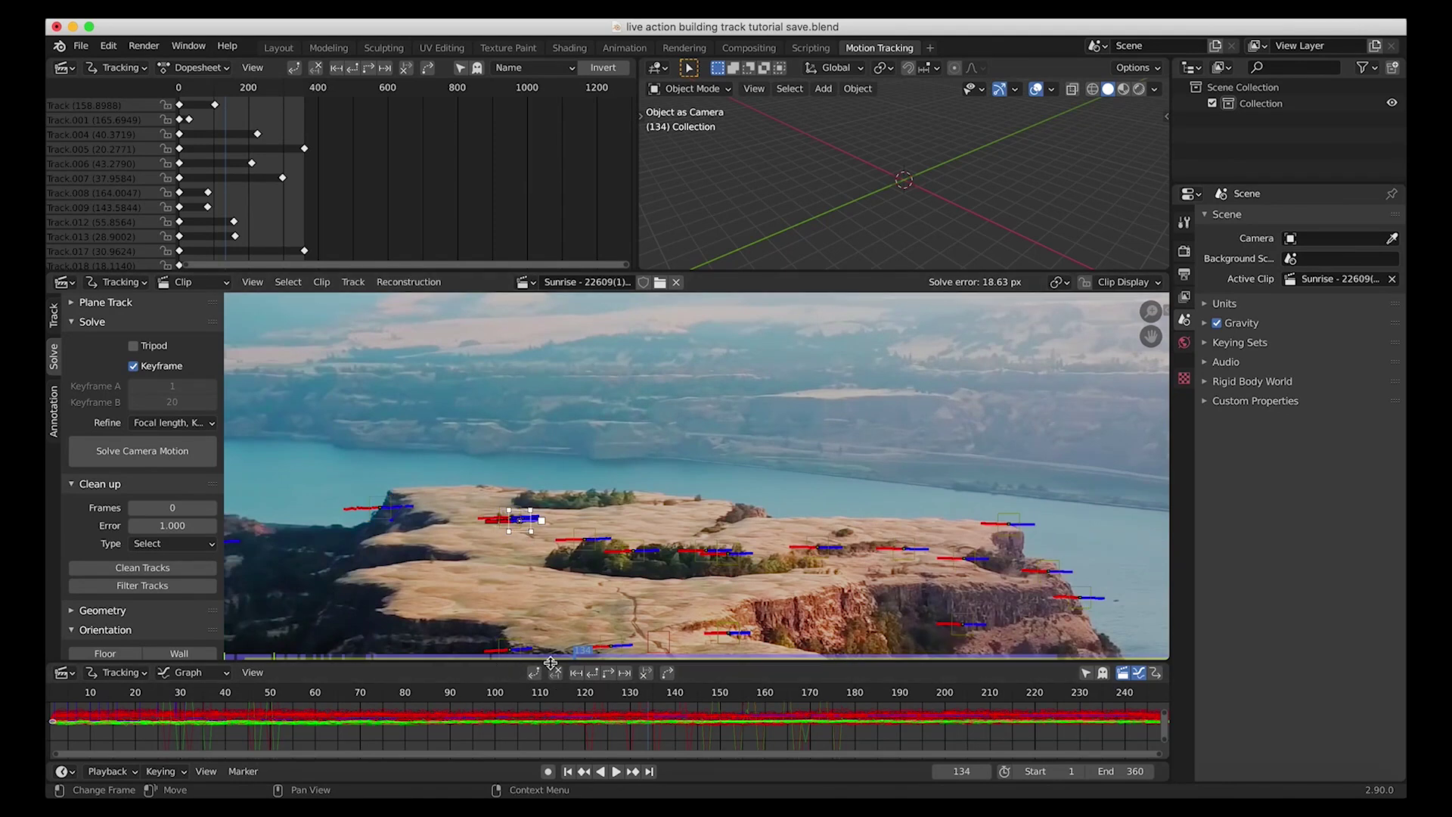
mouse_move(581, 651)
left_mouse_down()
mouse_move(545, 651)
mouse_move(560, 652)
left_mouse_up()
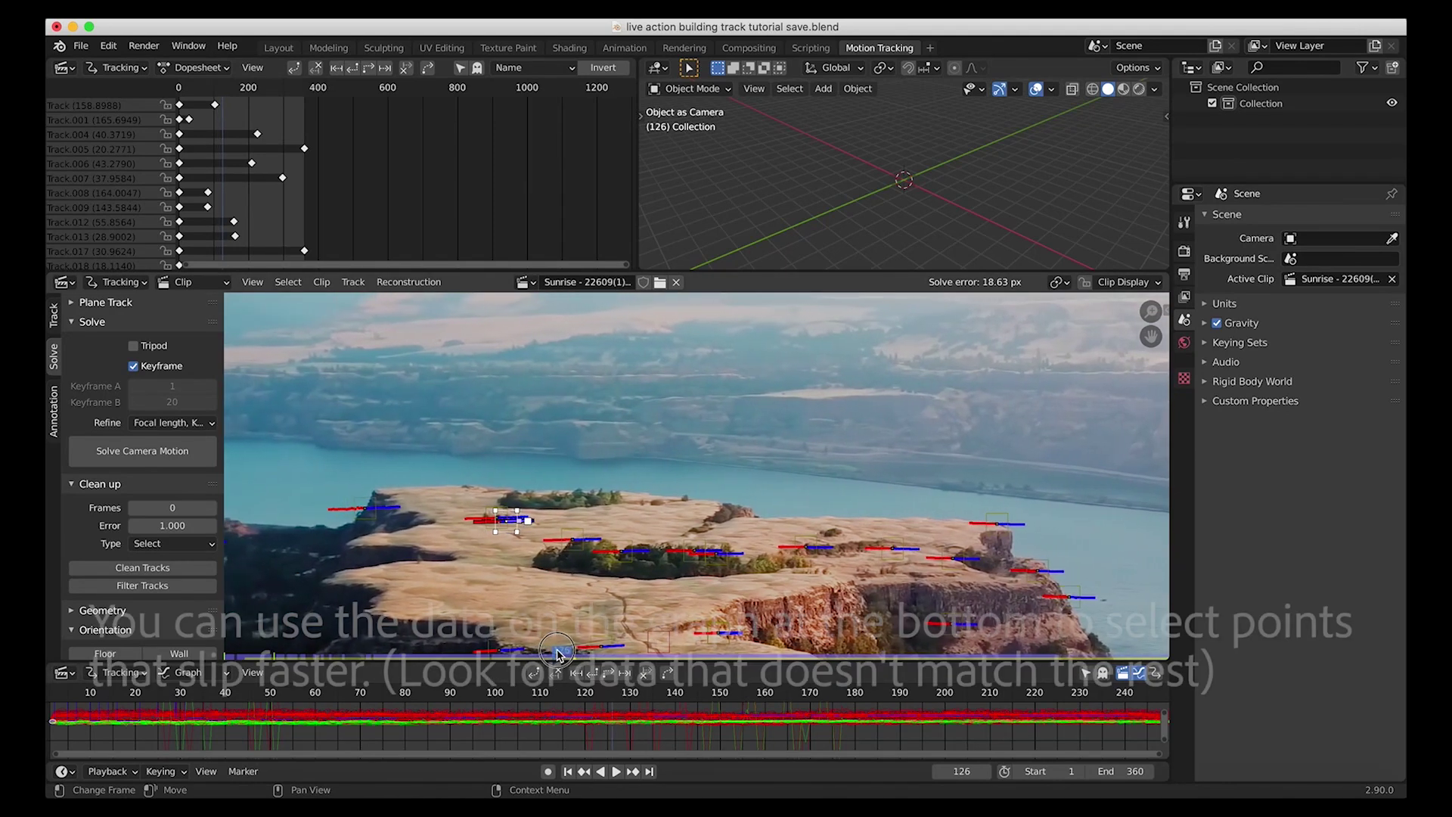
left_click(572, 416)
left_click_drag(562, 652, 728, 650)
Select the track at the far plateau's edge beside the water, check its motion over the frames, and delete it
left_click(516, 428)
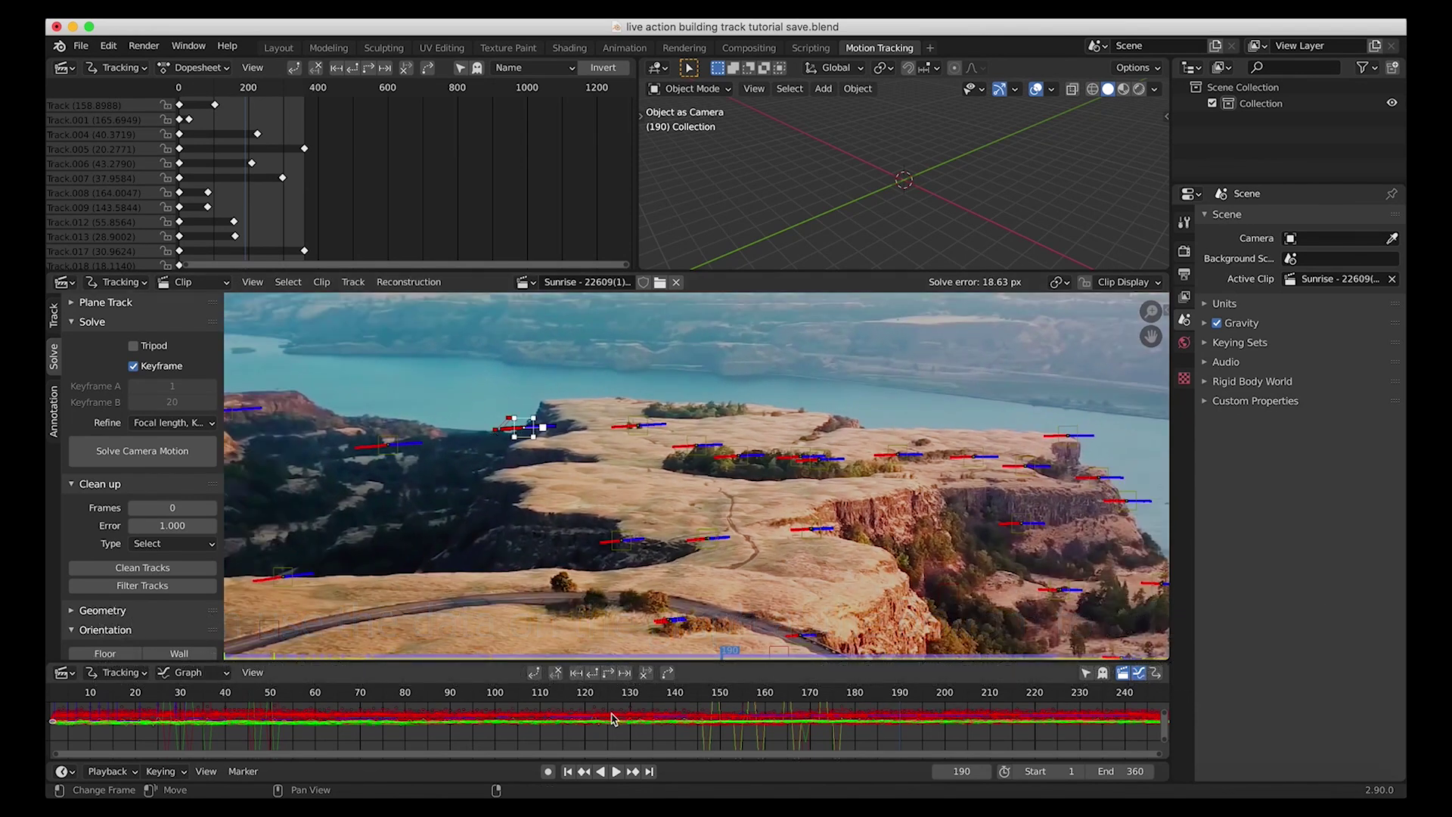
left_click_drag(728, 654, 646, 655)
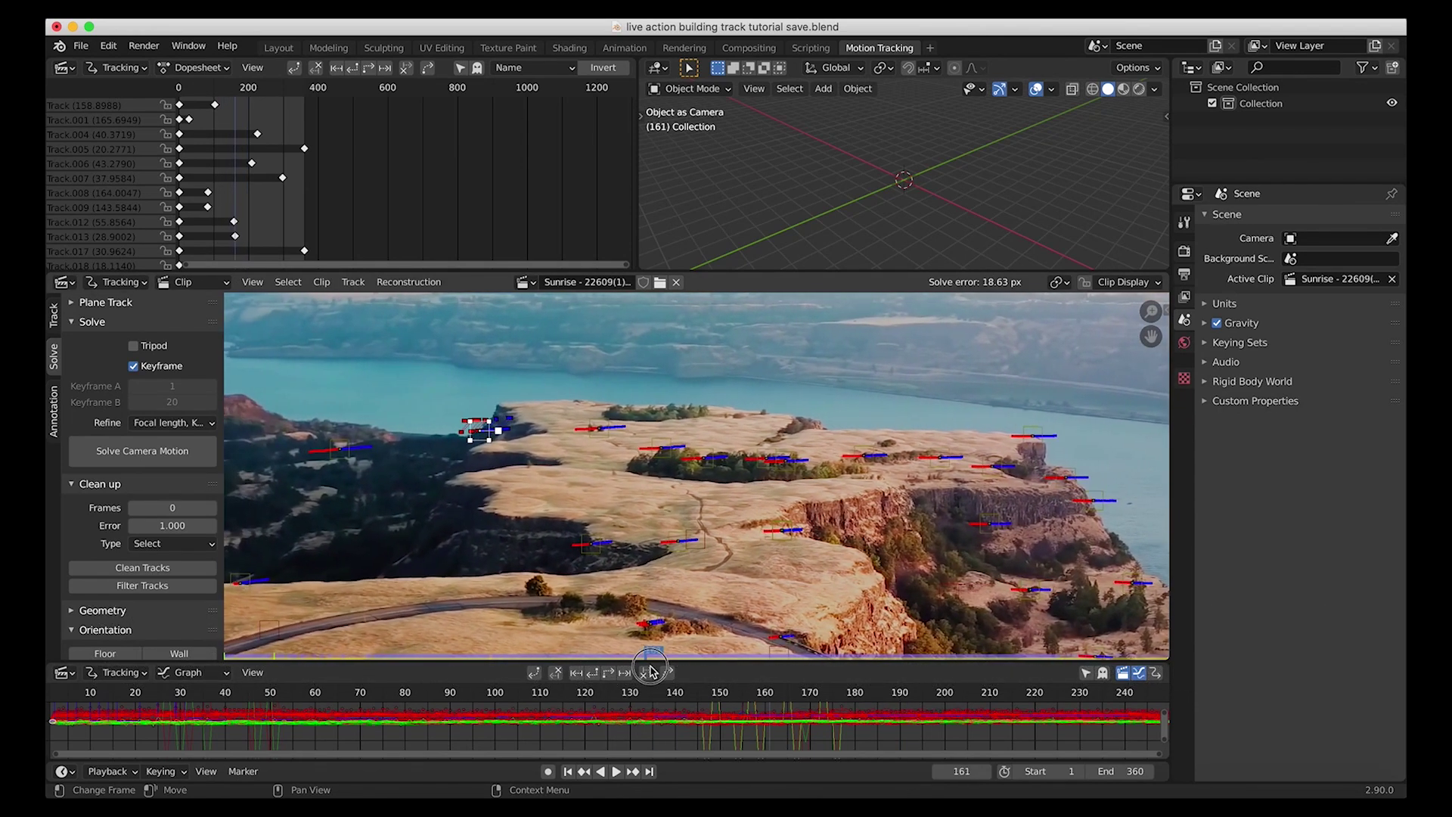
key("x")
left_click(464, 422)
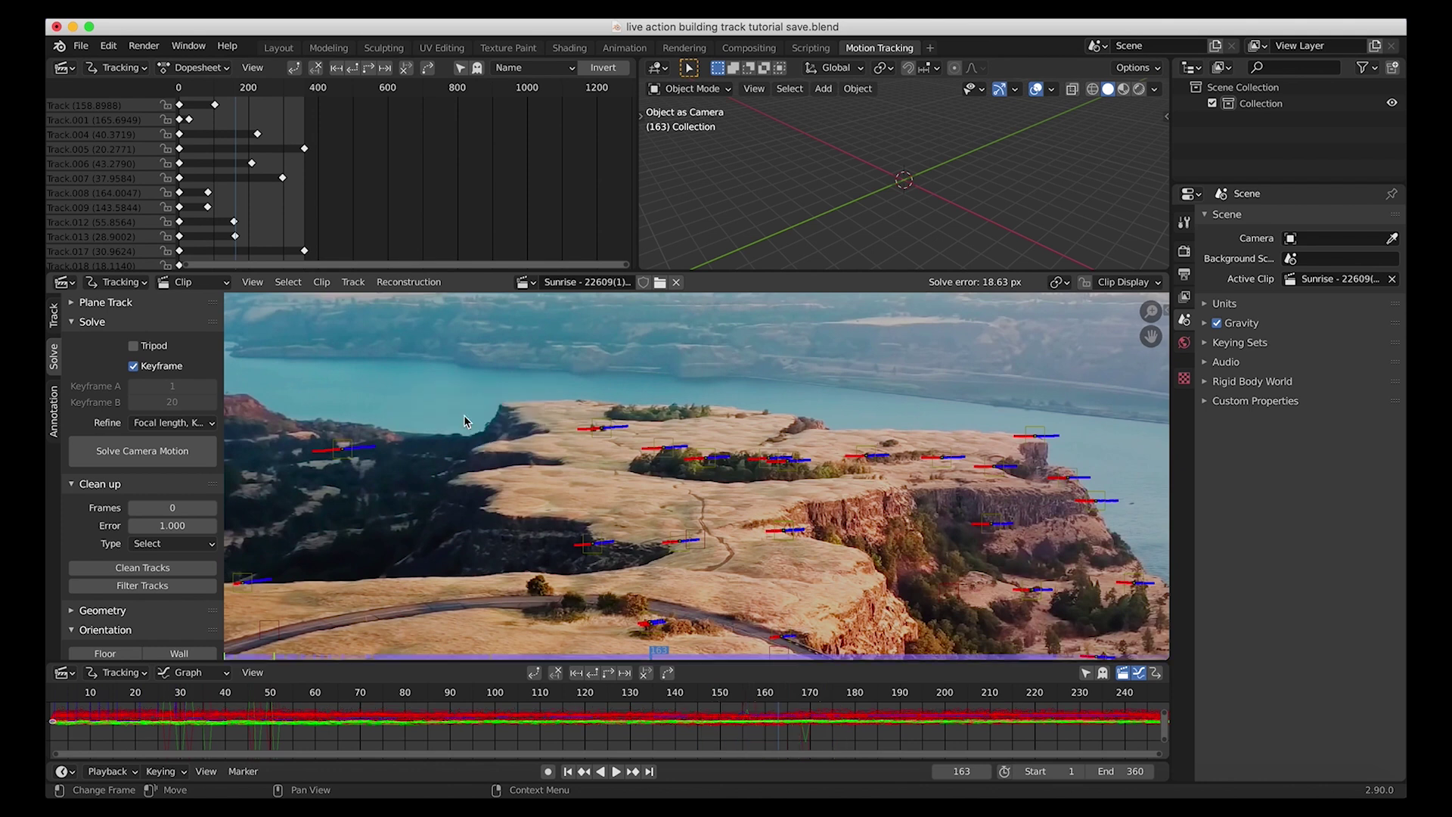
Pick the track whose curve spikes between about frames 25 and 50, check it around frame 28, and delete it
mouse_move(338, 655)
left_mouse_down()
mouse_move(783, 603)
mouse_move(813, 649)
mouse_move(888, 650)
mouse_move(493, 665)
mouse_move(881, 664)
mouse_move(1066, 634)
left_mouse_up()
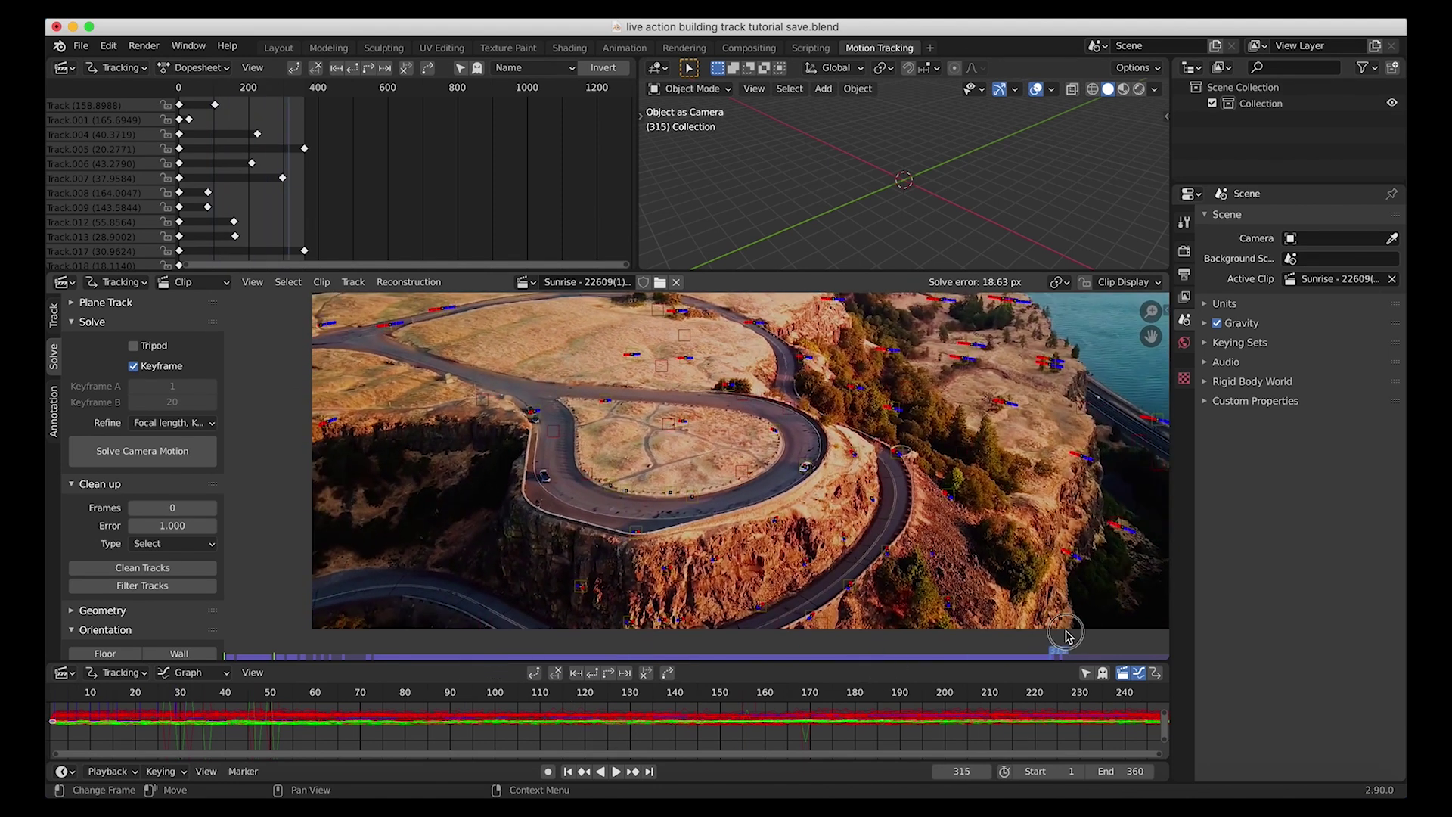
left_click_drag(801, 650, 1193, 642)
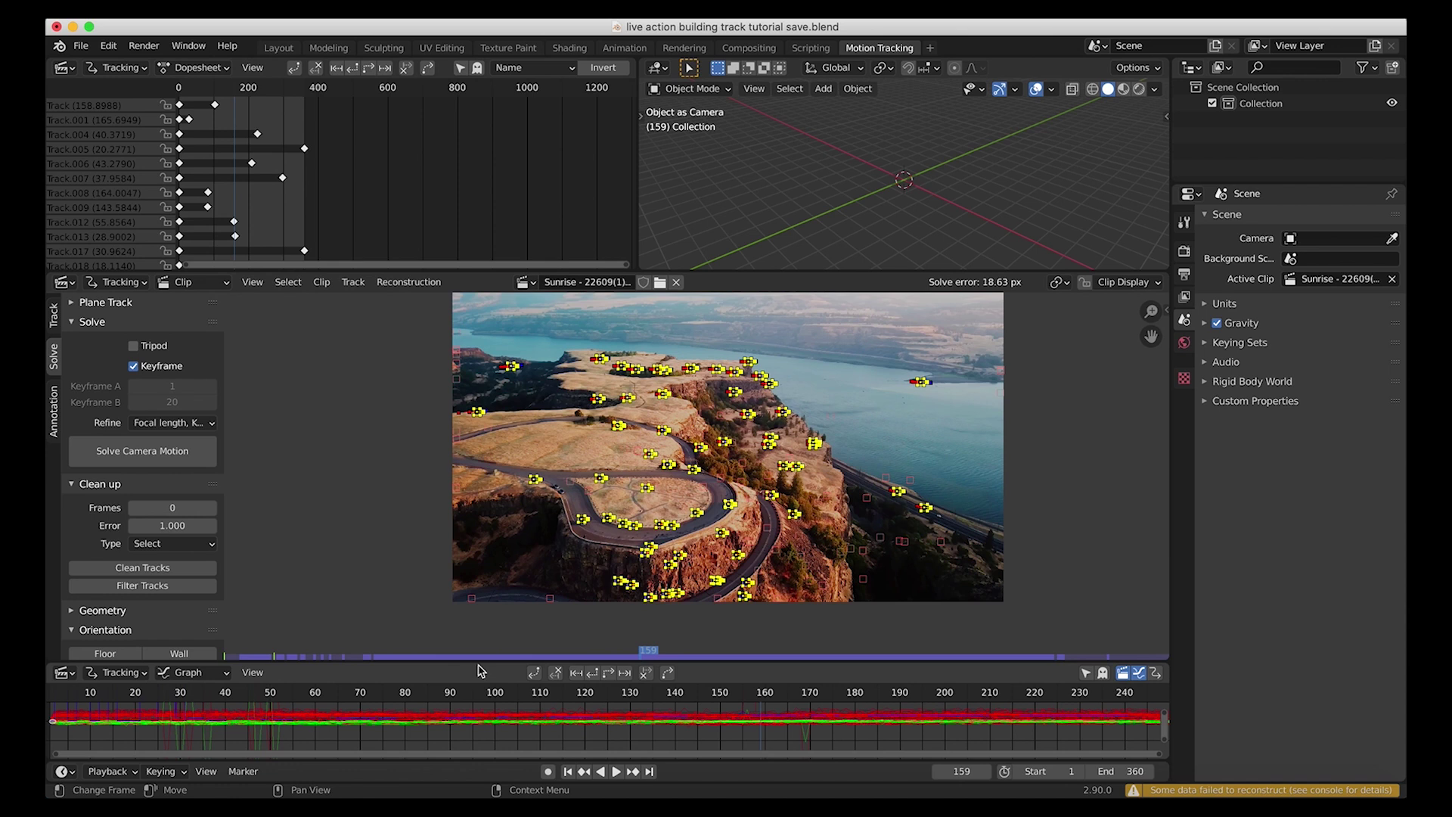
left_click(182, 745)
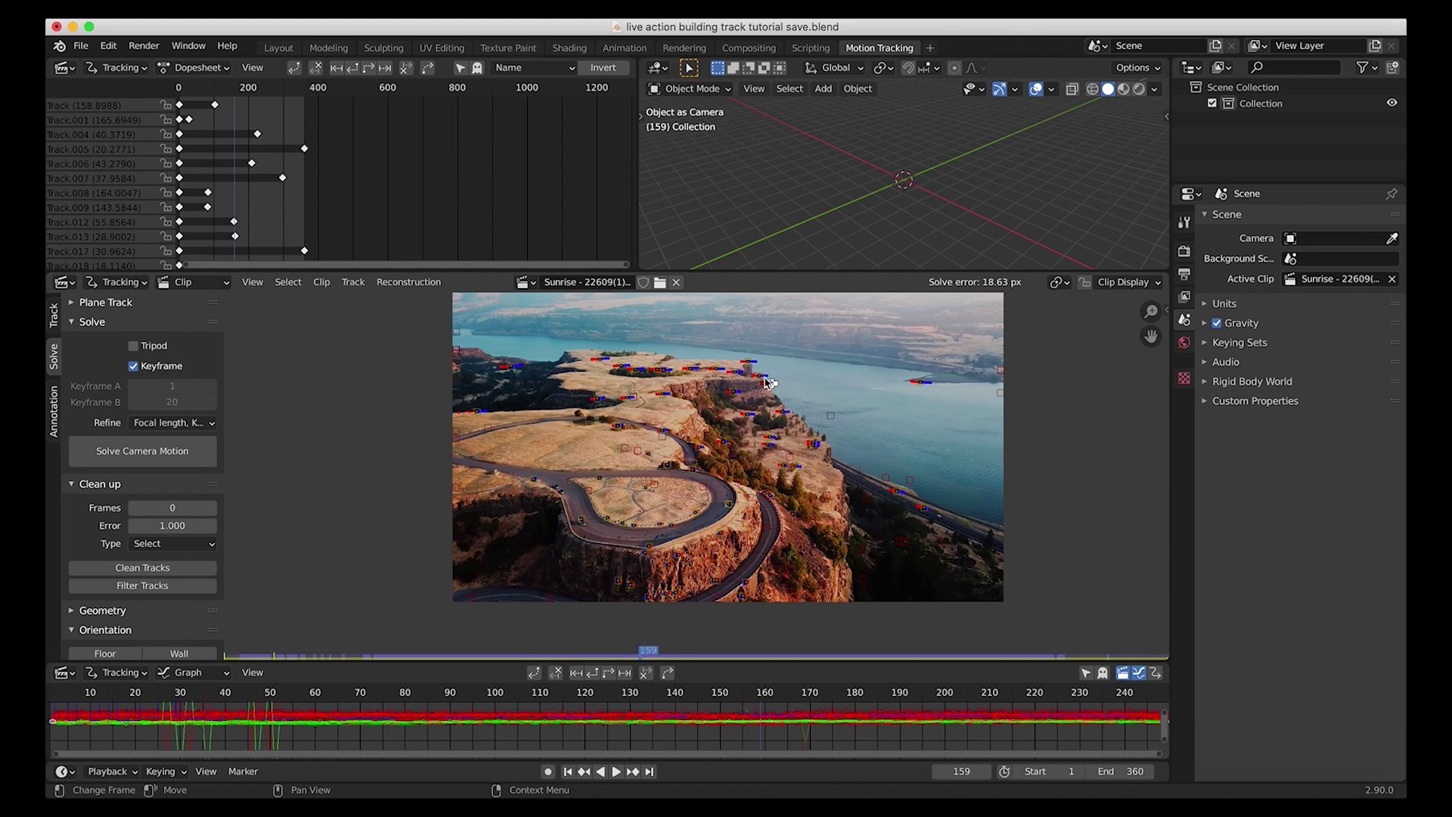
scroll(768, 382, "up", 4)
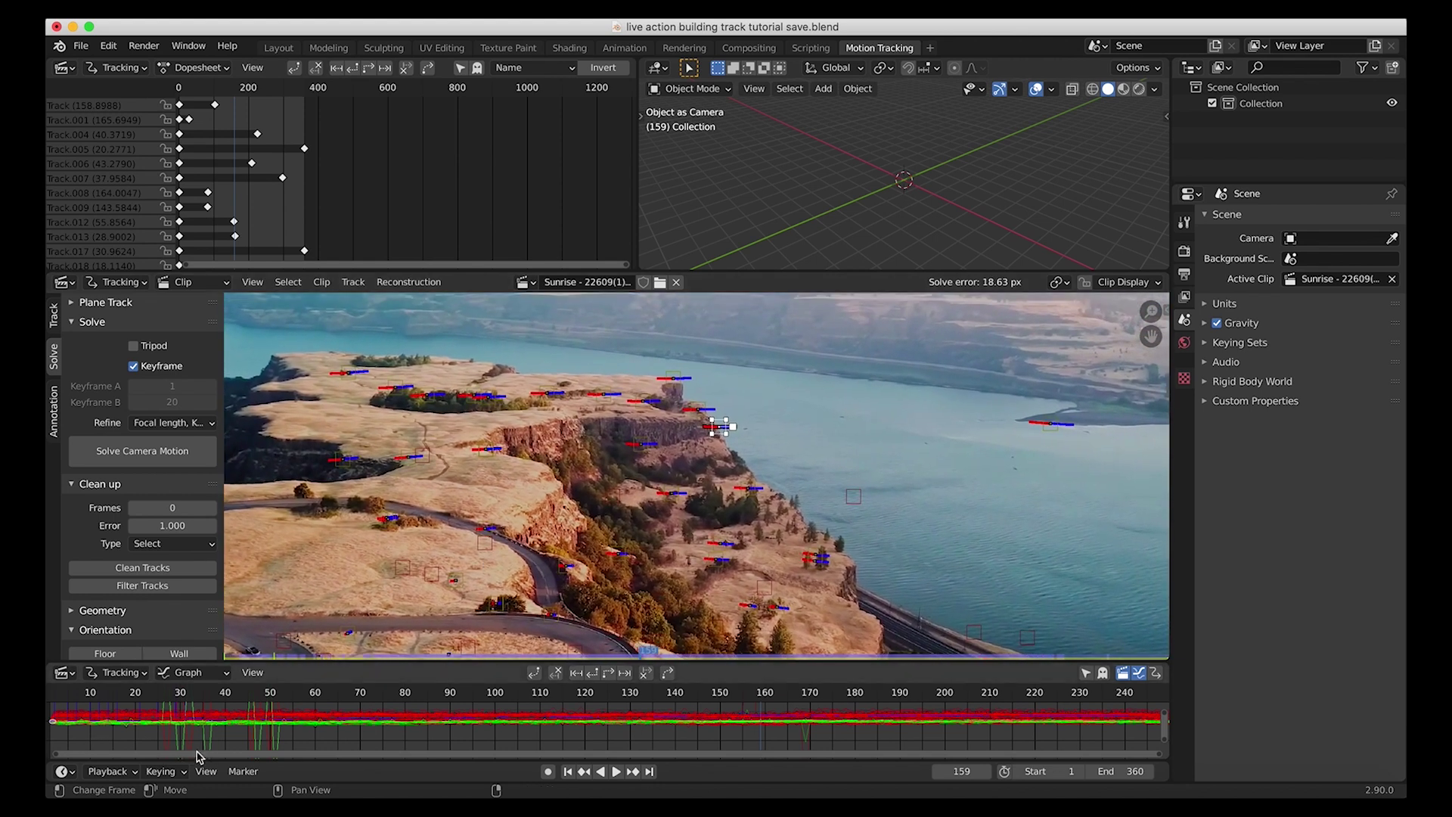
left_click(289, 655)
key("Right")
key("Right")
key("Right")
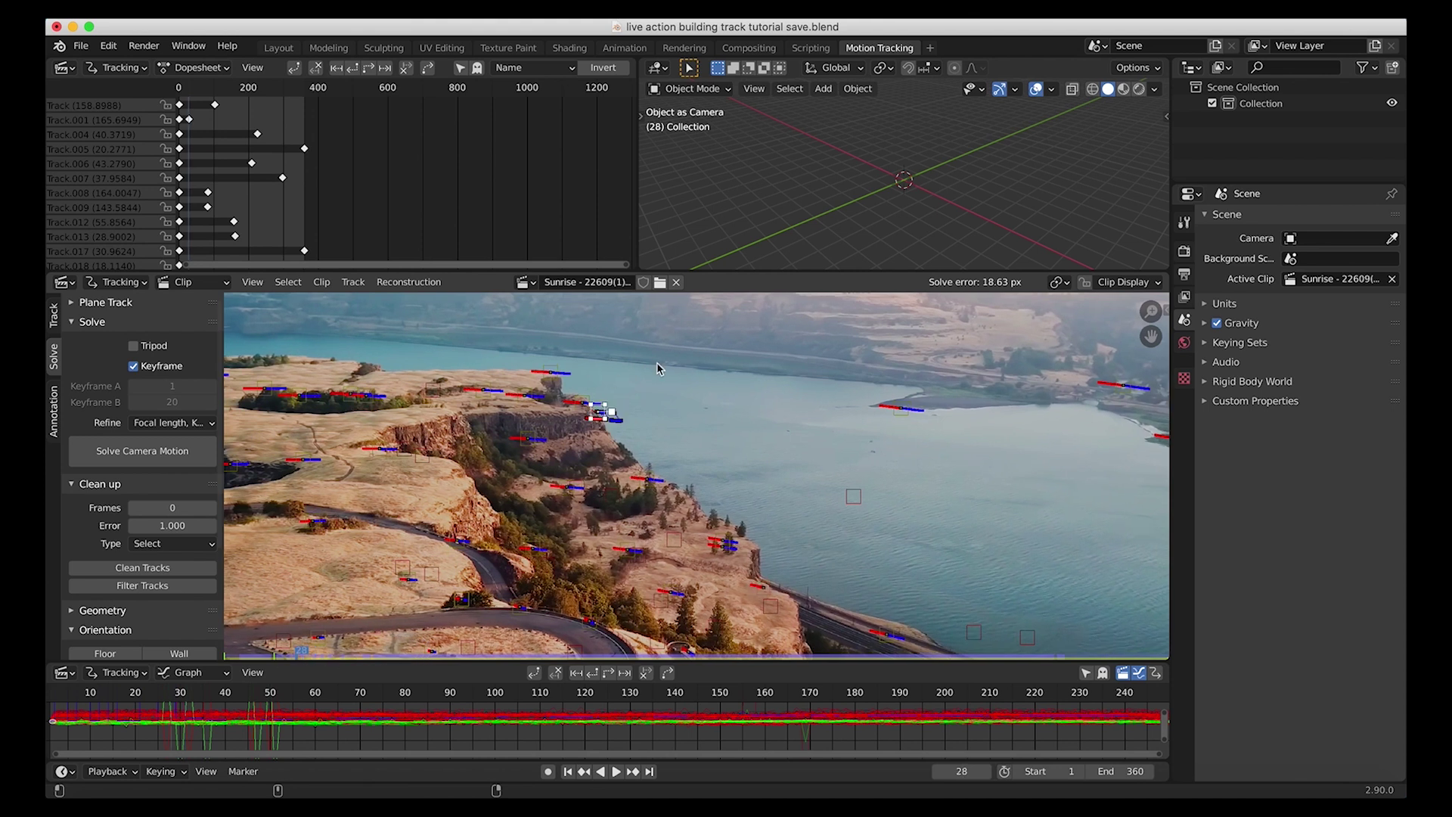
key("x")
left_click(637, 381)
Pick the track whose curve spikes near frame 170, inspect it at frame 169, and delete it
left_click(805, 739)
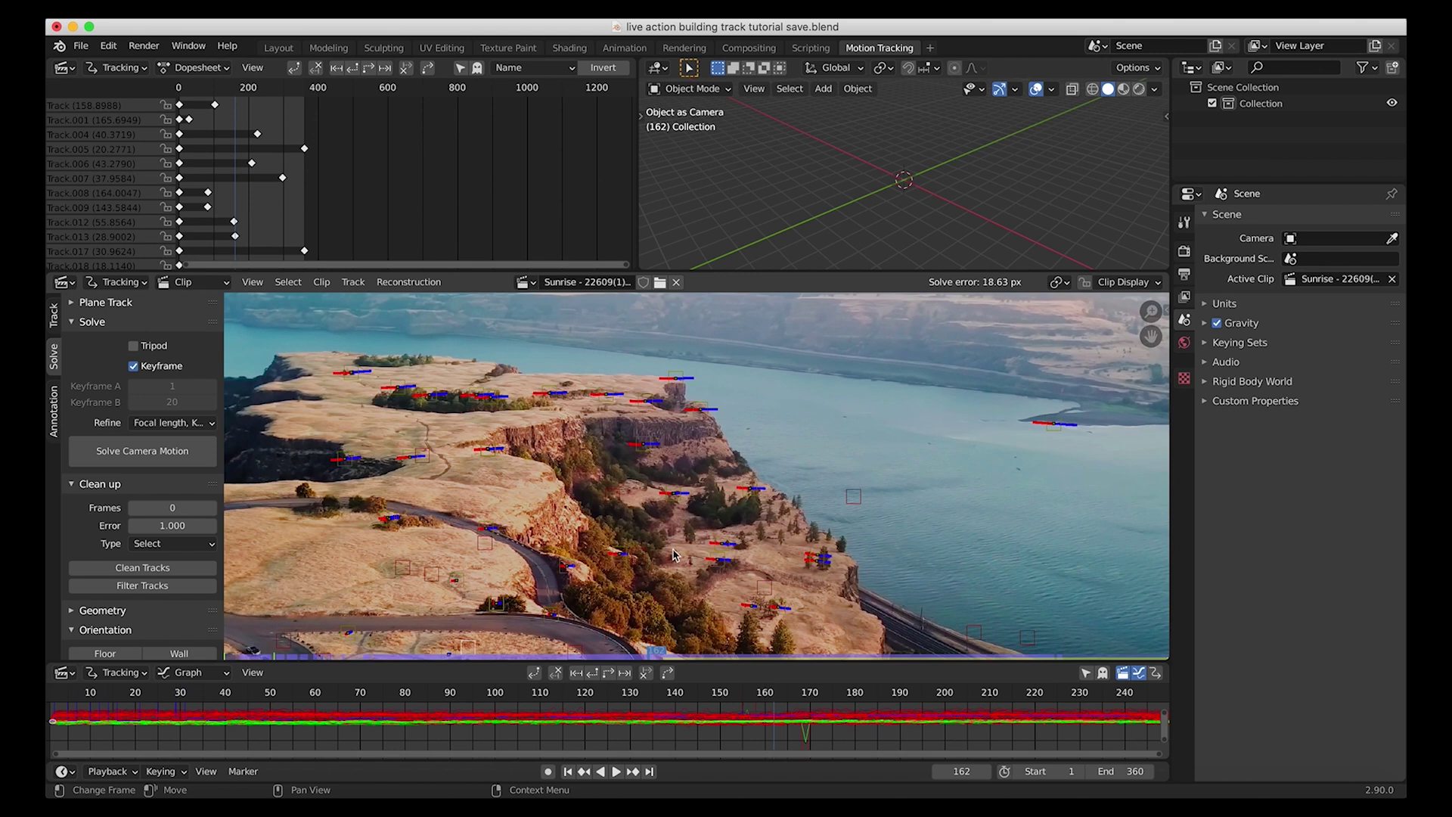
scroll(705, 512, "down", 4)
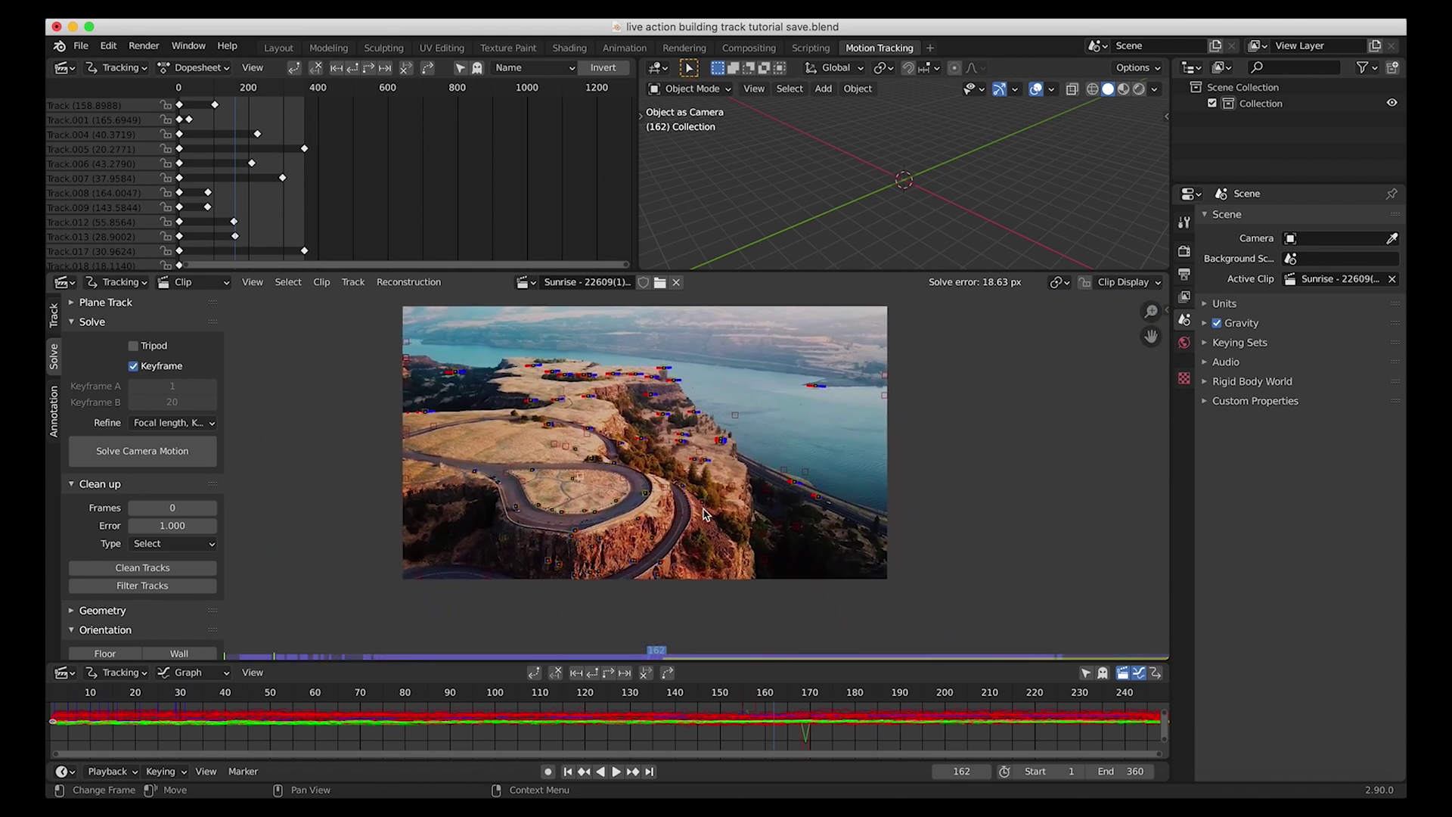
left_click(815, 653)
left_click_drag(815, 654, 666, 640)
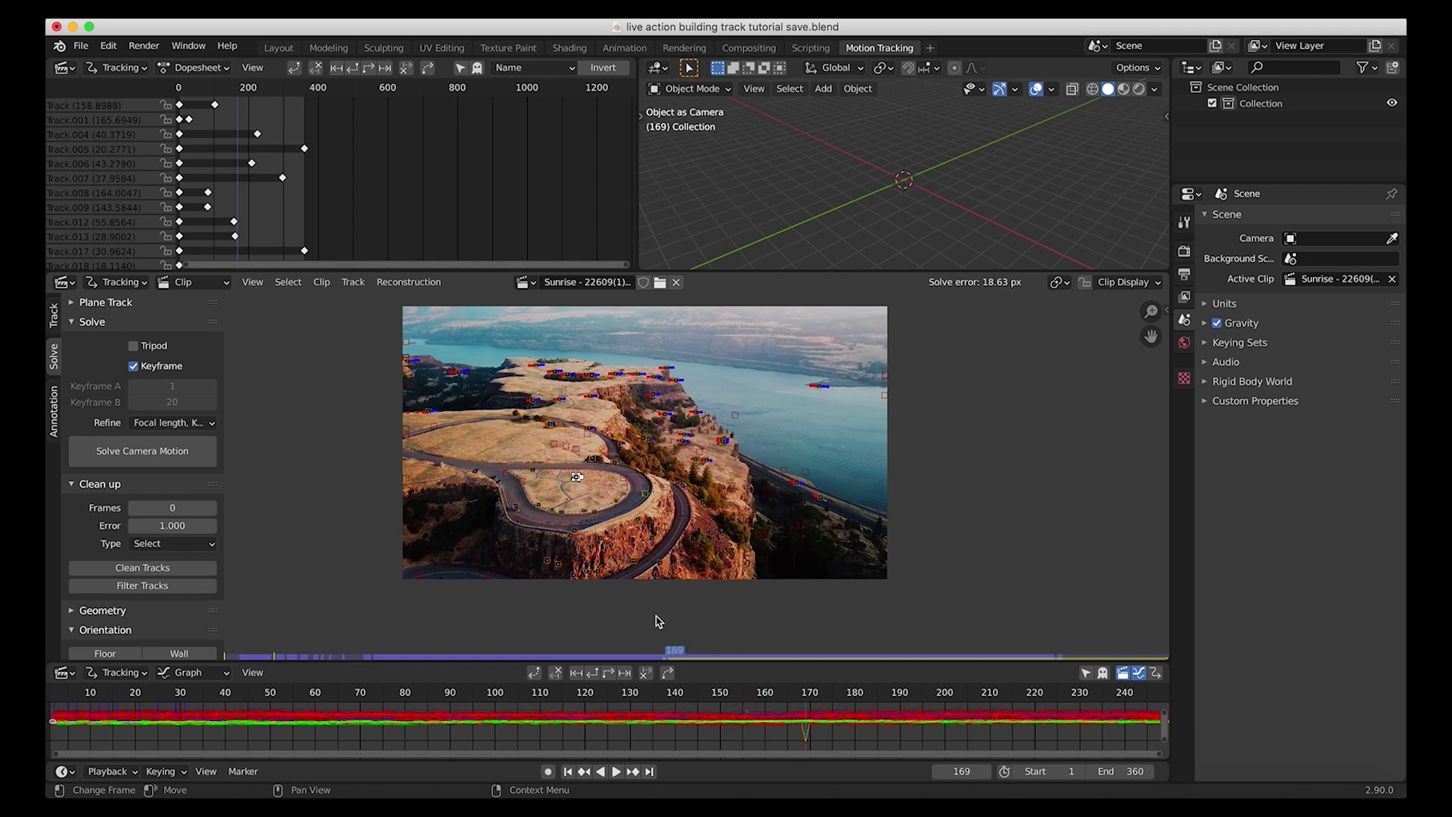
scroll(542, 470, "up", 2)
scroll(542, 472, "up", 1)
scroll(542, 473, "down", 3)
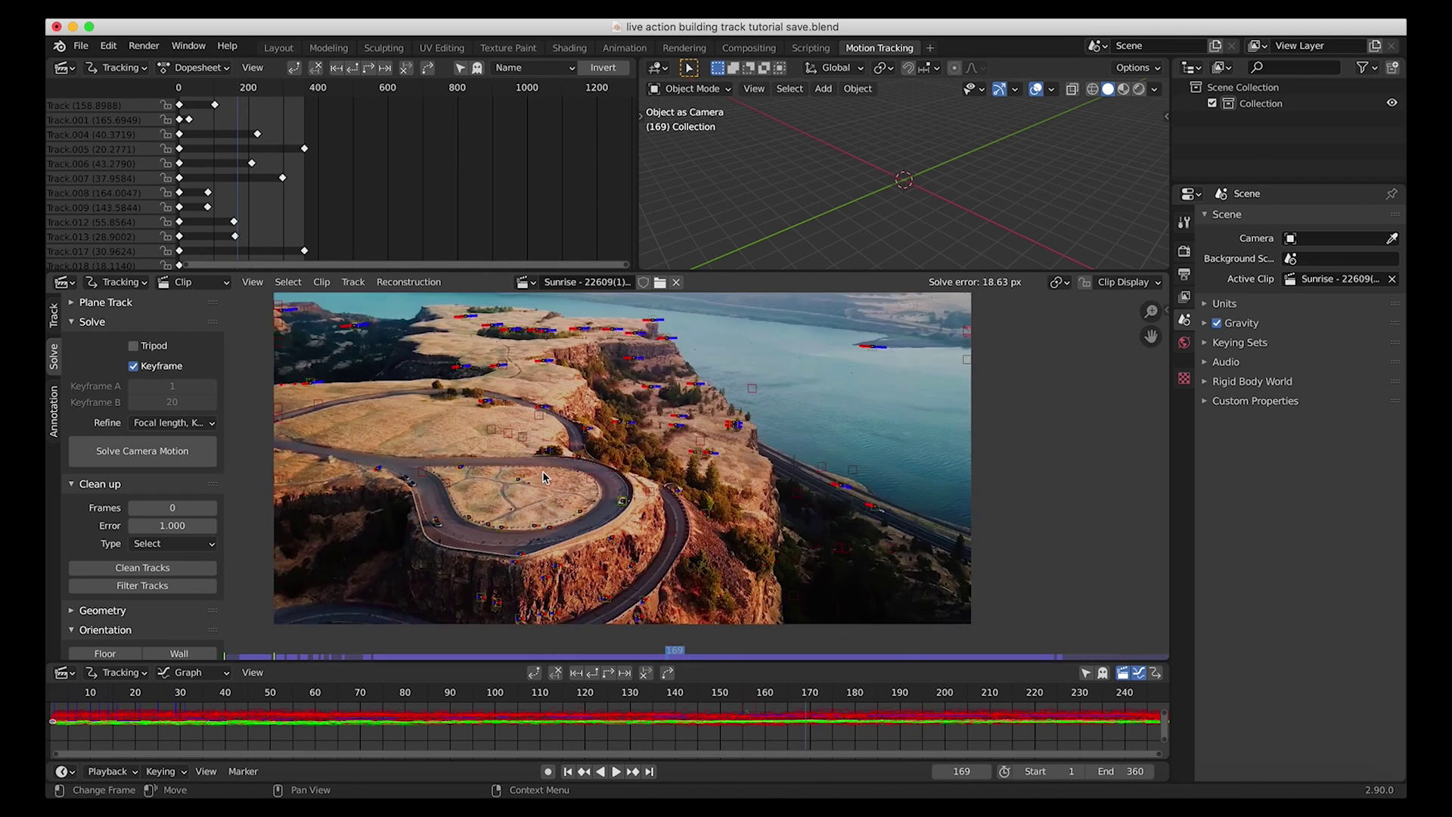
Check the graph for remaining outlier curves, select all the tracks, and solve the camera motion again
scroll(796, 732, "down", 6, "ctrl")
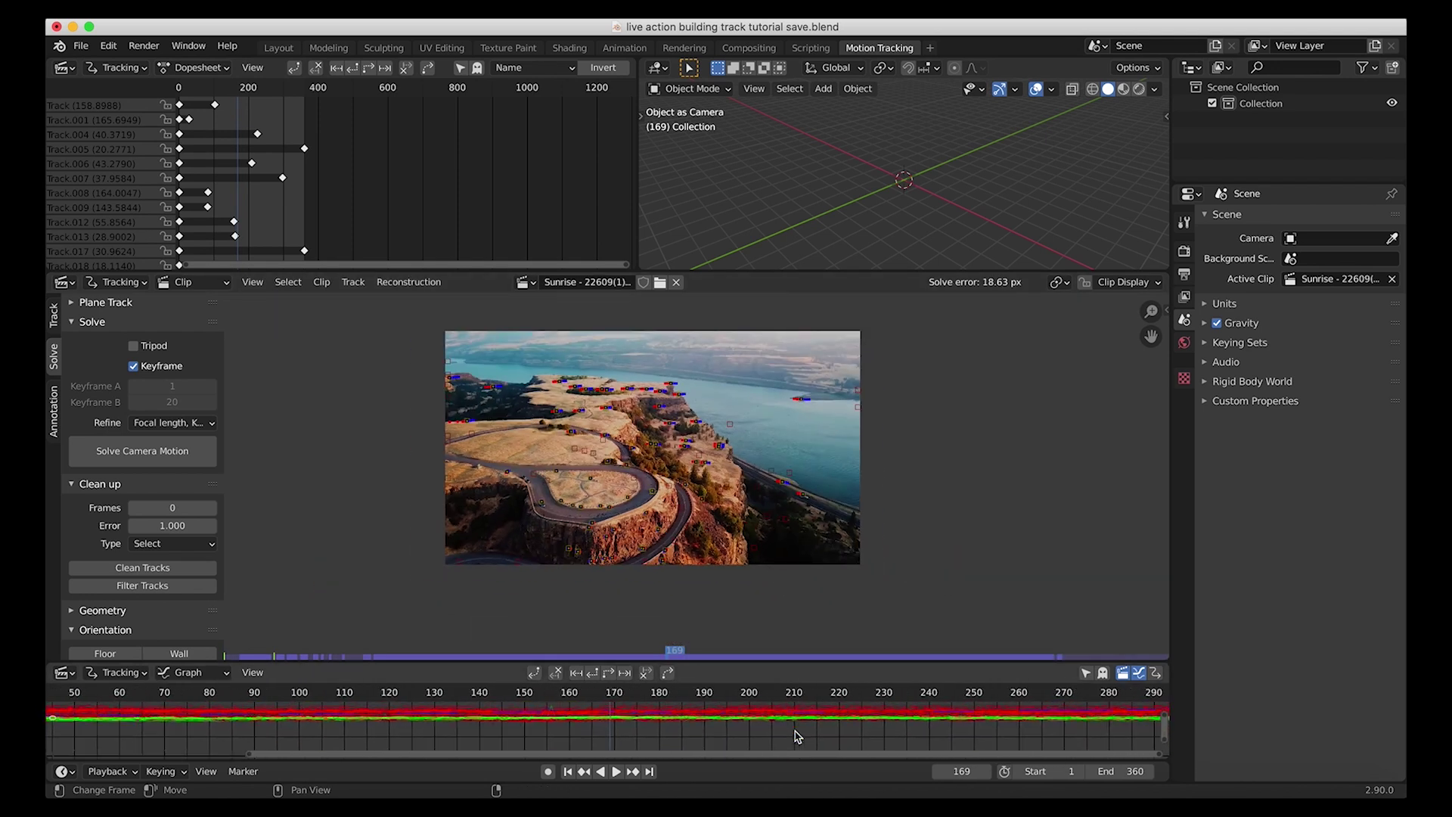
scroll(795, 732, "up", 6, "ctrl")
scroll(796, 732, "down", 2)
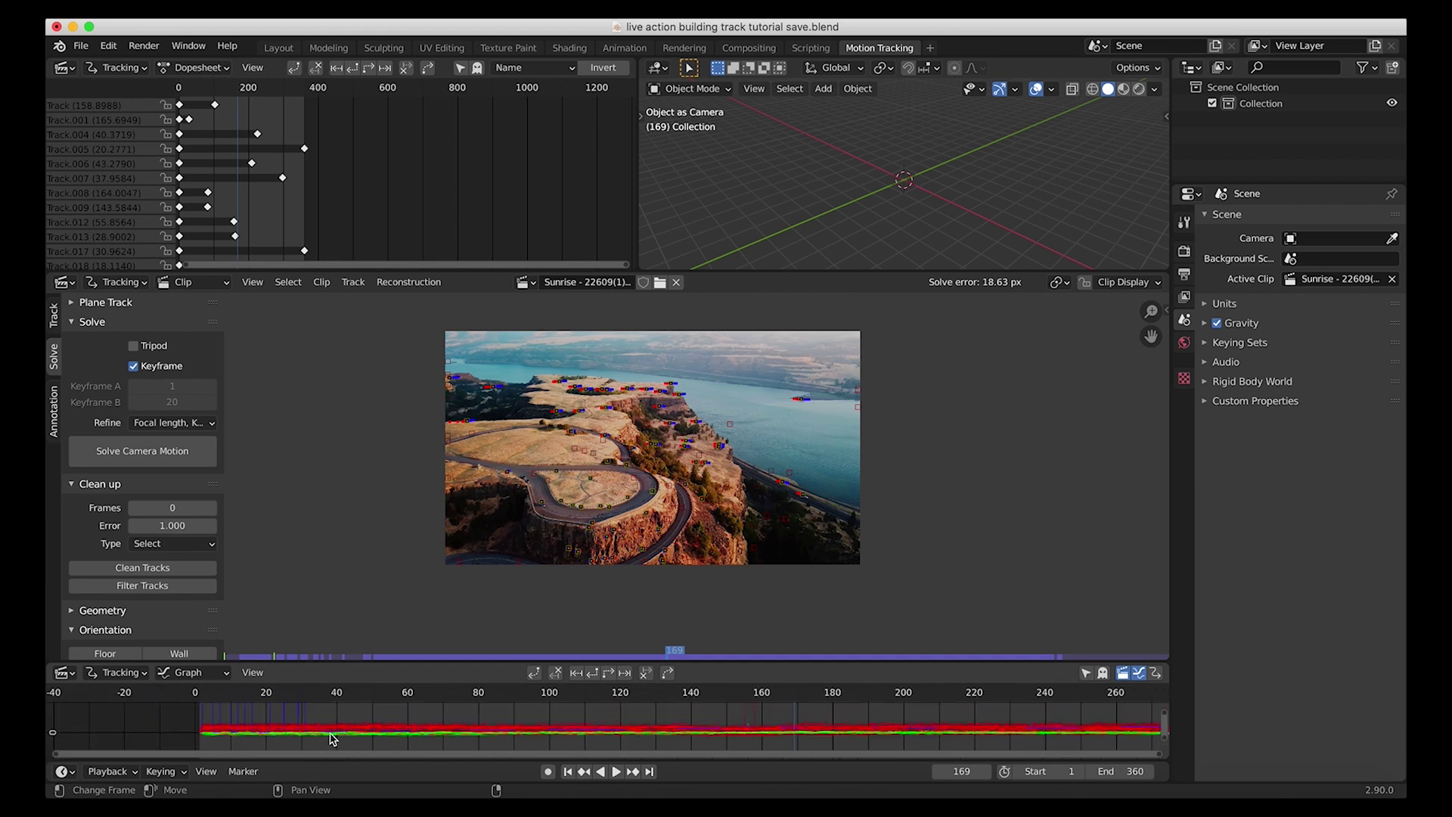
scroll(273, 711, "up", 2, "ctrl")
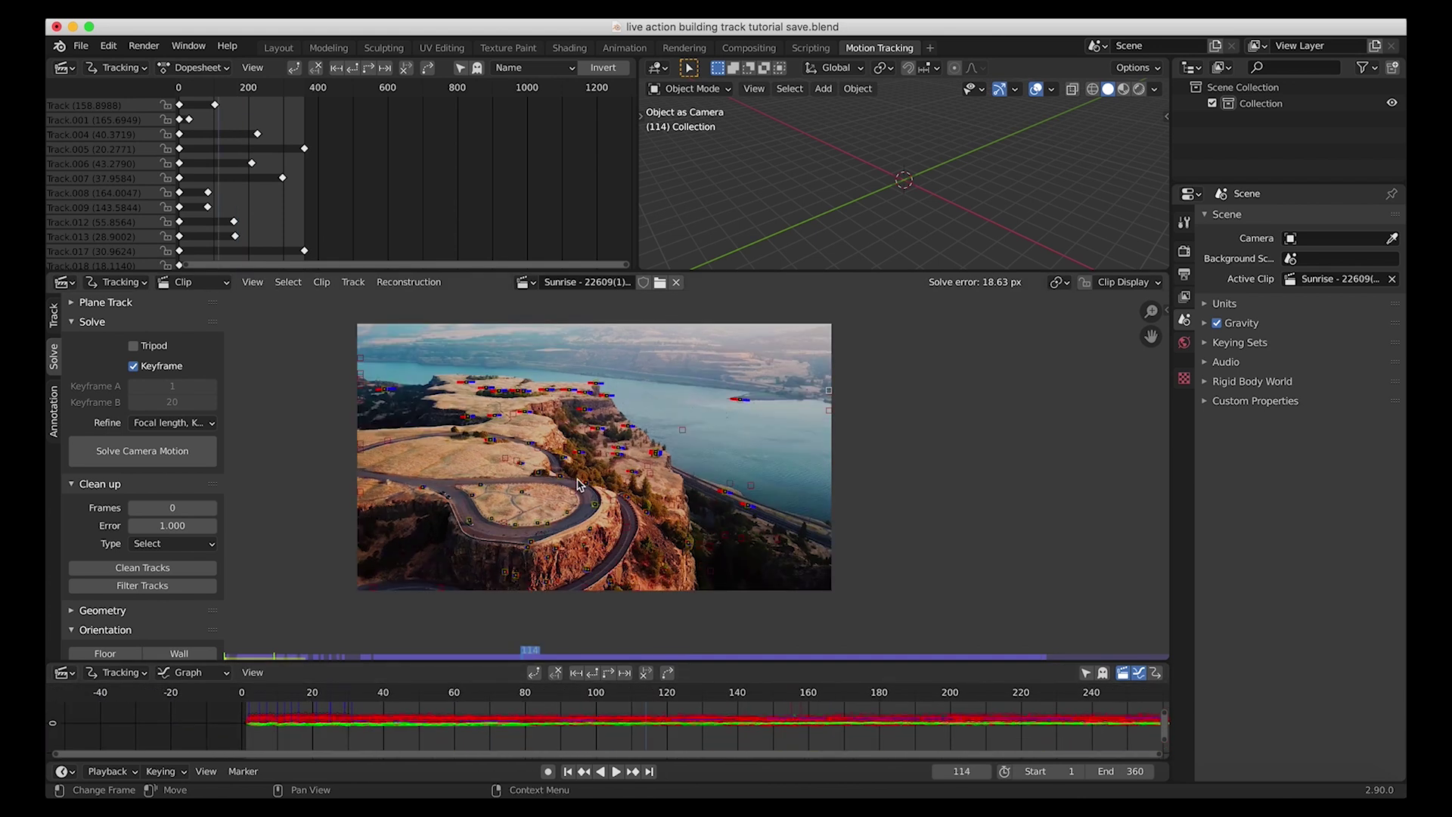
scroll(578, 484, "up", 1)
scroll(493, 561, "down", 1)
key("a")
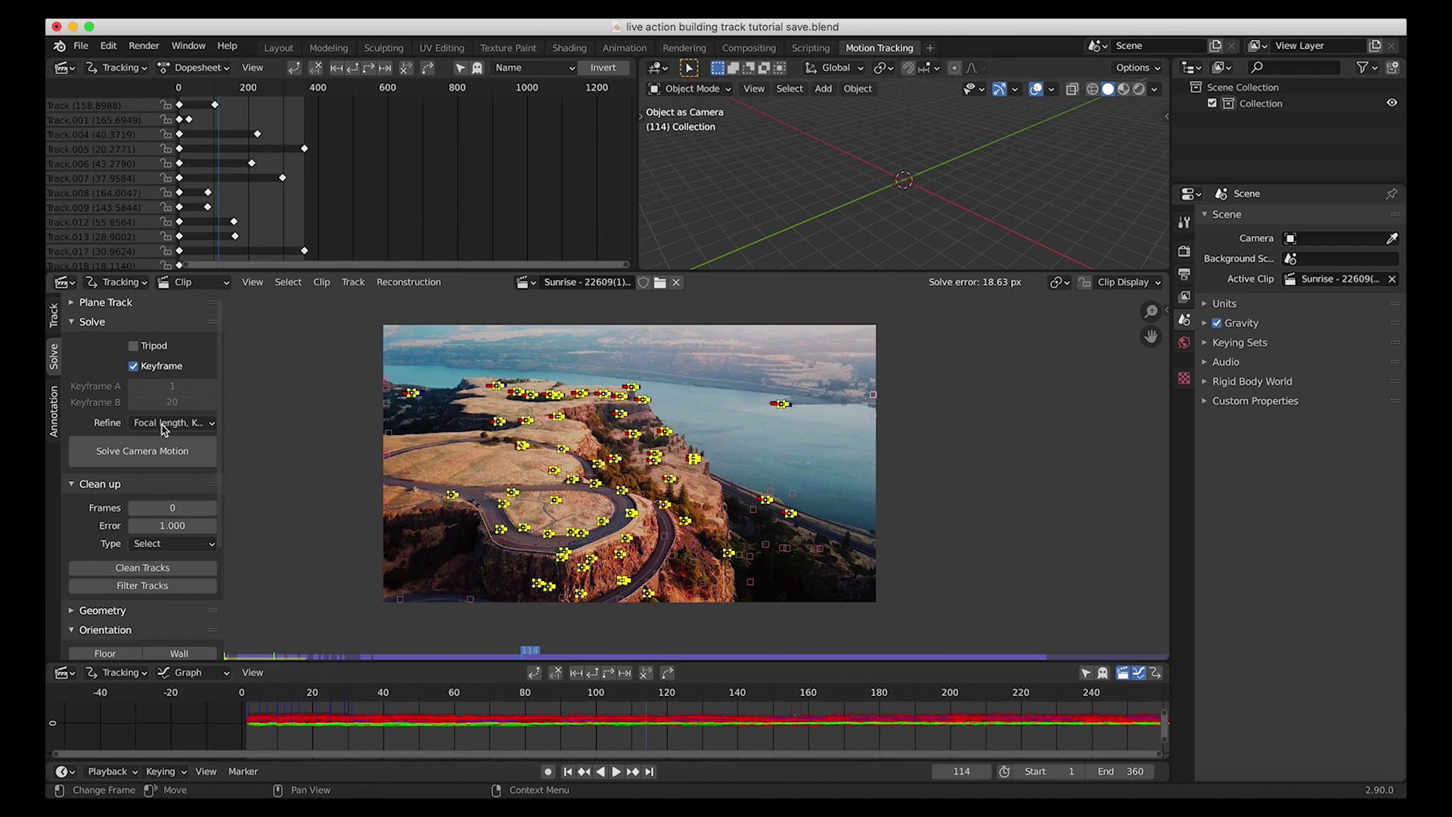
left_click(144, 457)
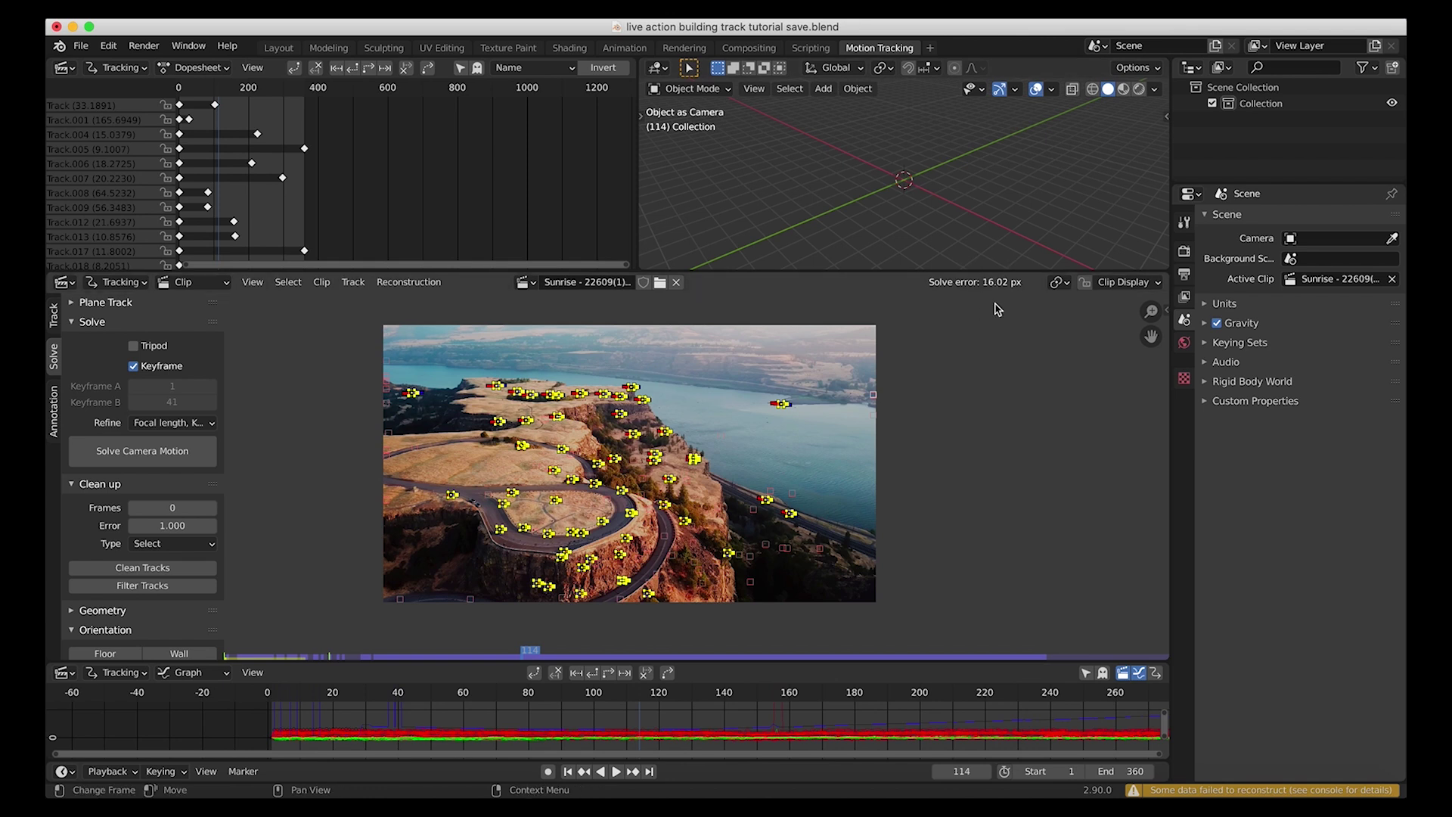
Find the tracks with outlying curves in the graph, including the spike near frame 155, and delete them
middle_click_drag(832, 732, 726, 728)
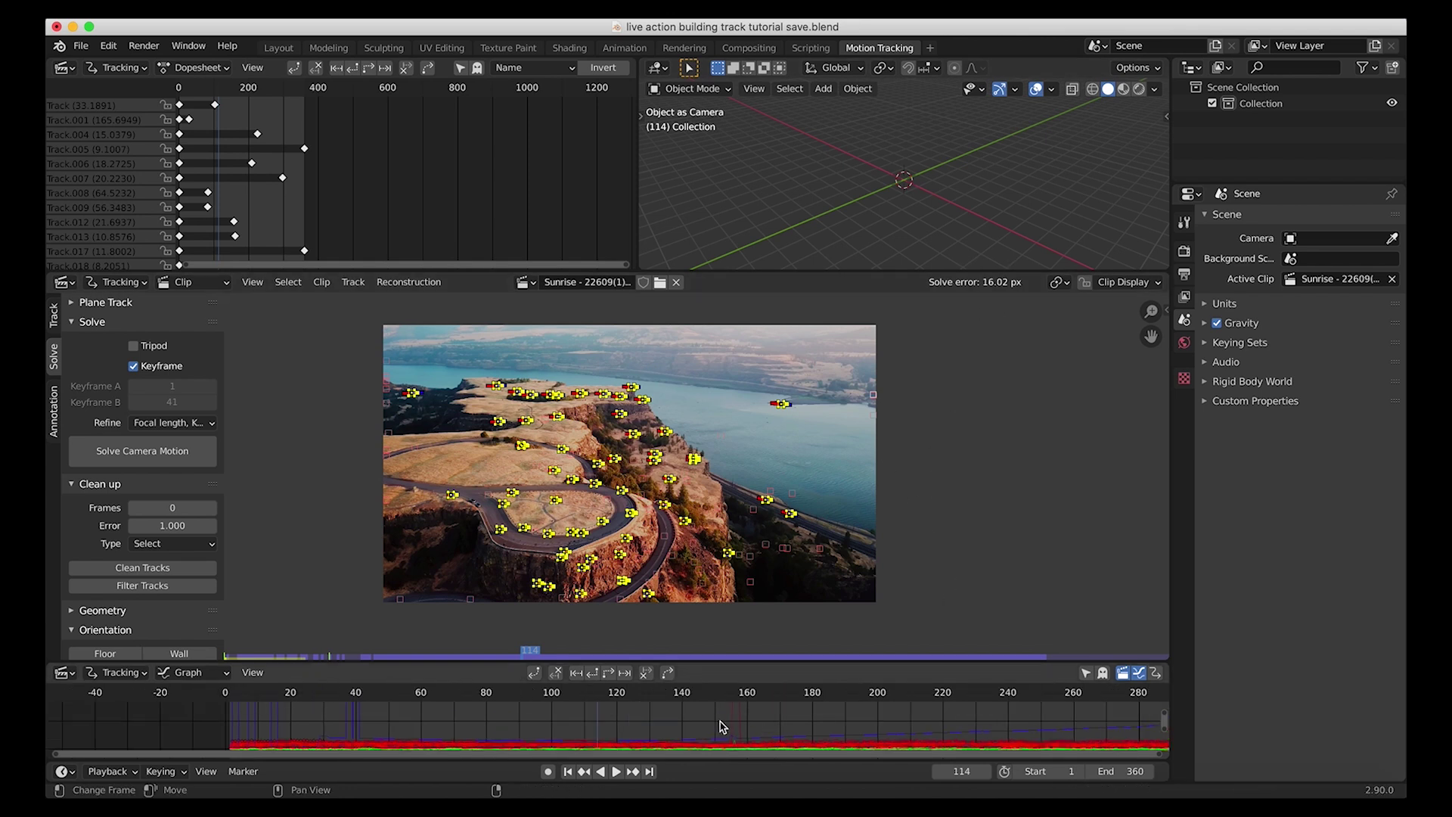
middle_click_drag(824, 737, 808, 737)
left_click(728, 719)
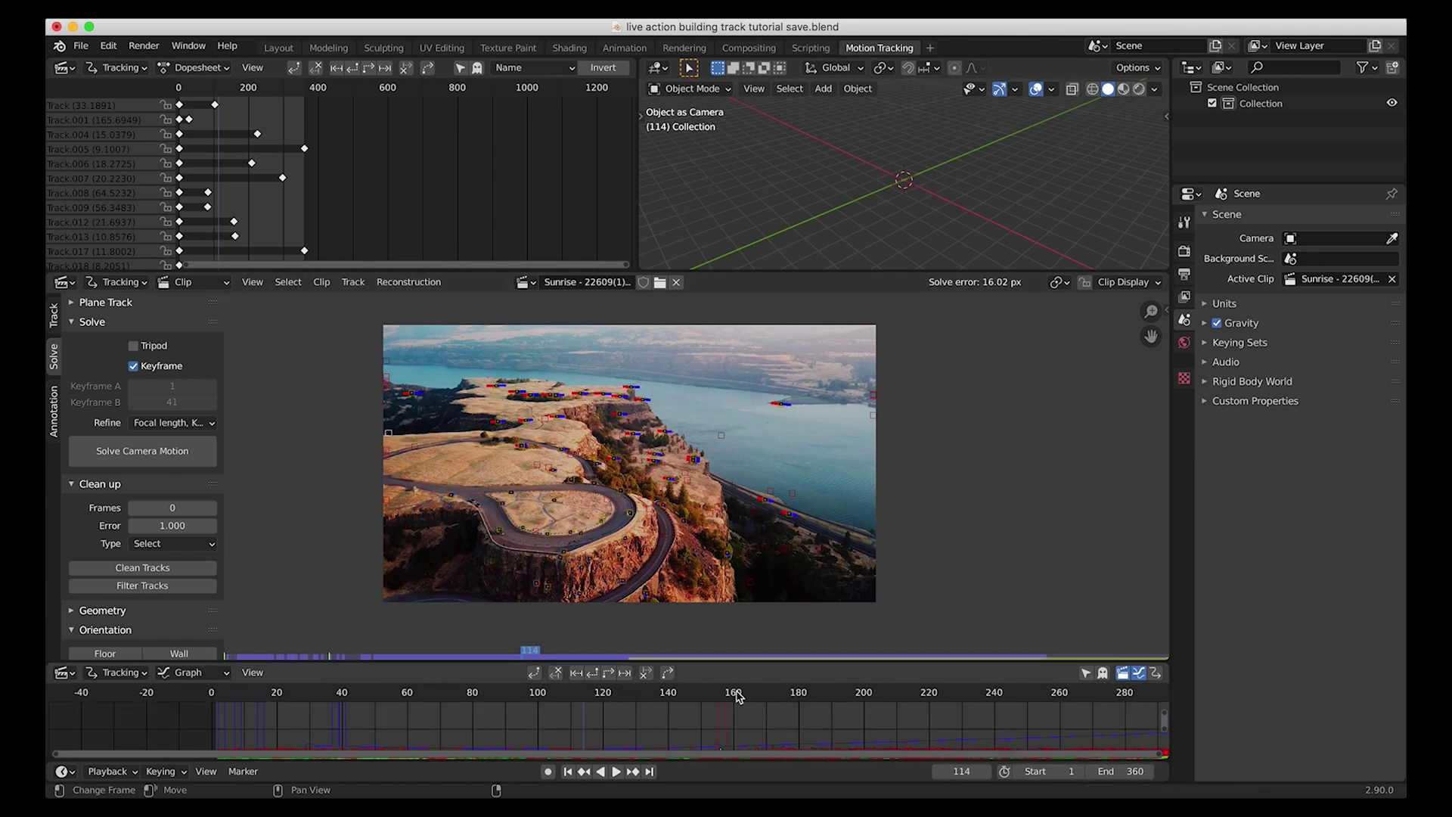
left_click_drag(666, 694, 733, 694)
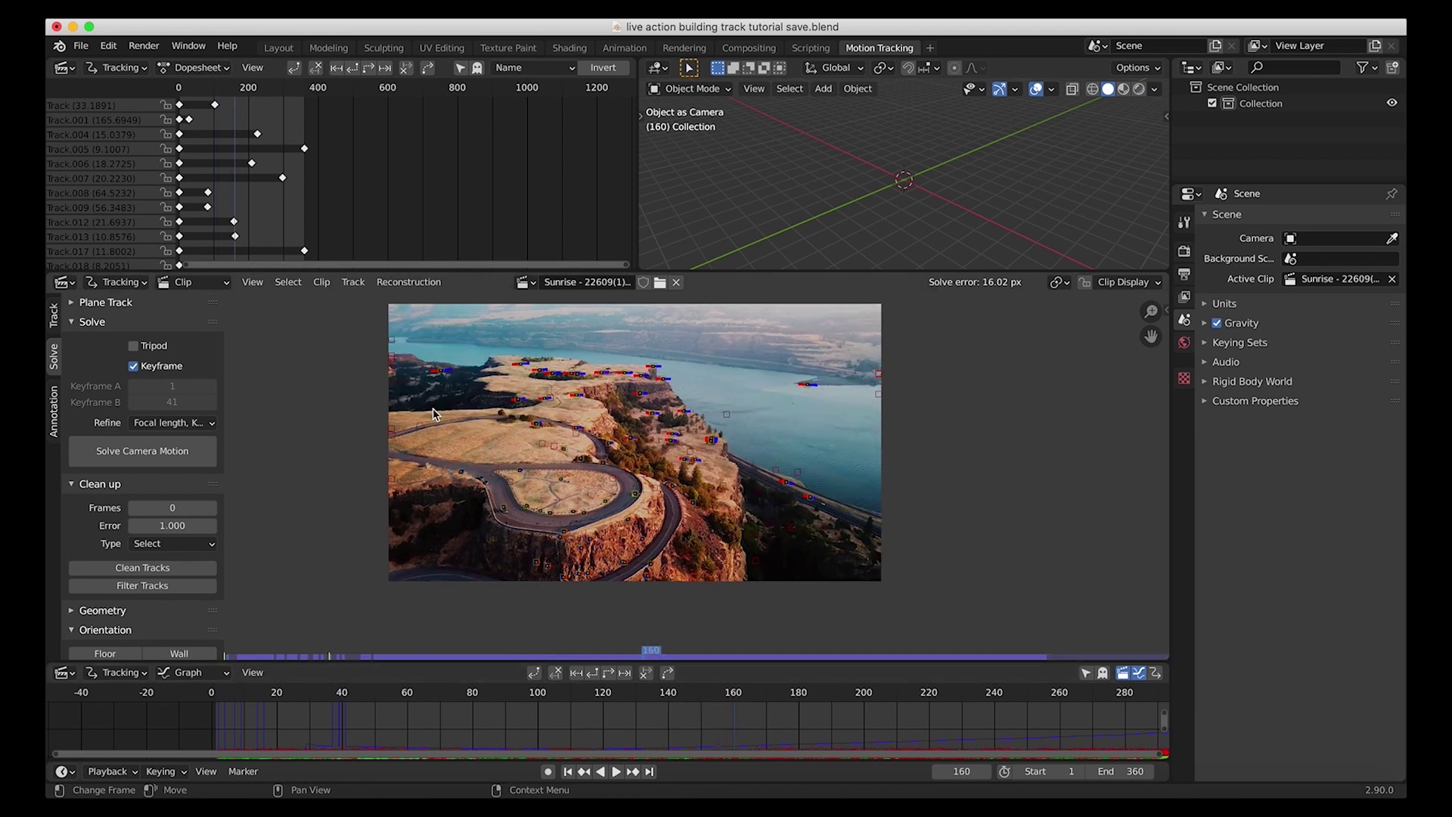
left_click(314, 653)
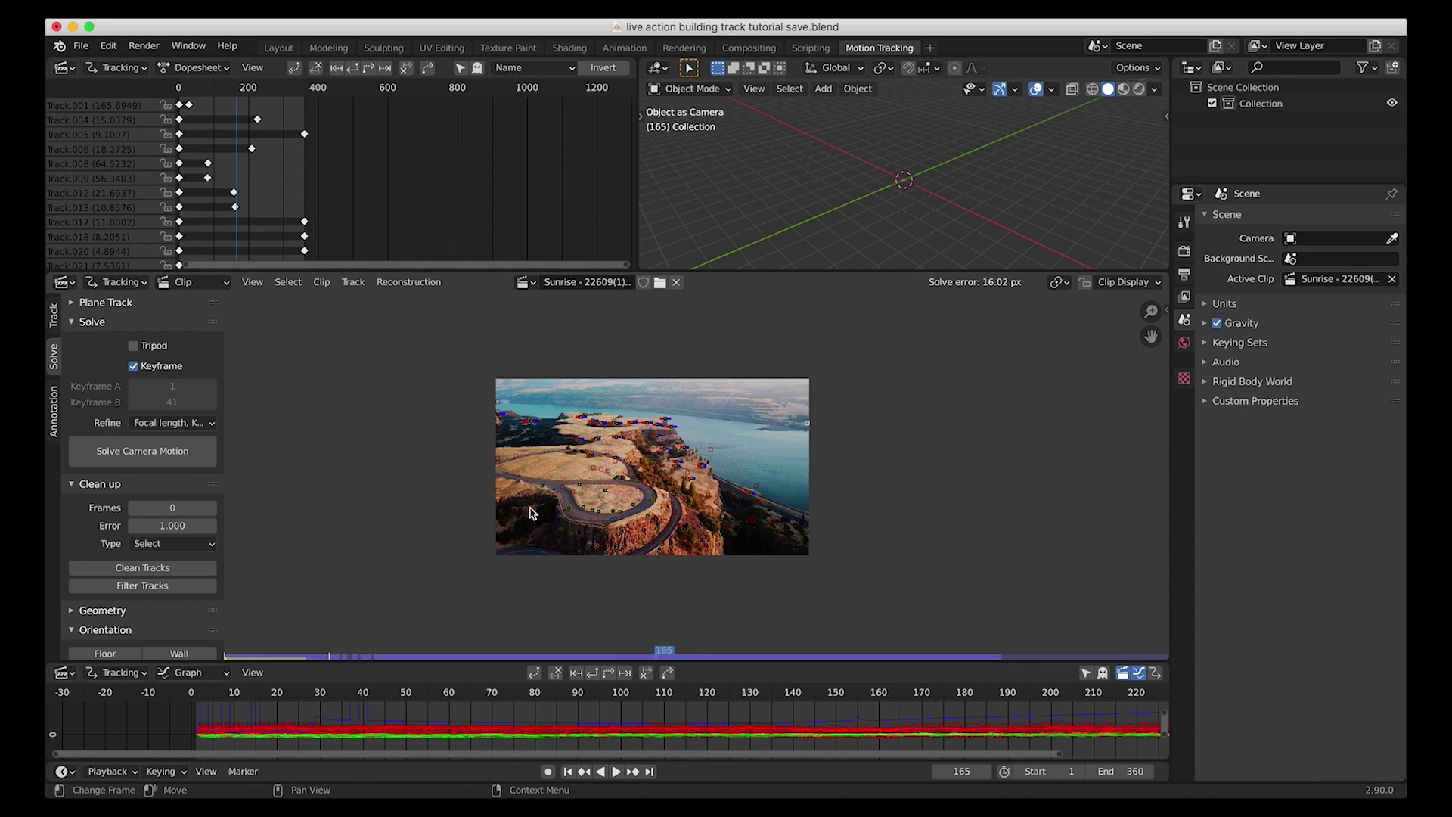
Select all the tracks, disable automatic keyframe selection, and solve the camera motion with keyframes 1 and 41
key("a")
scroll(549, 467, "up", 1)
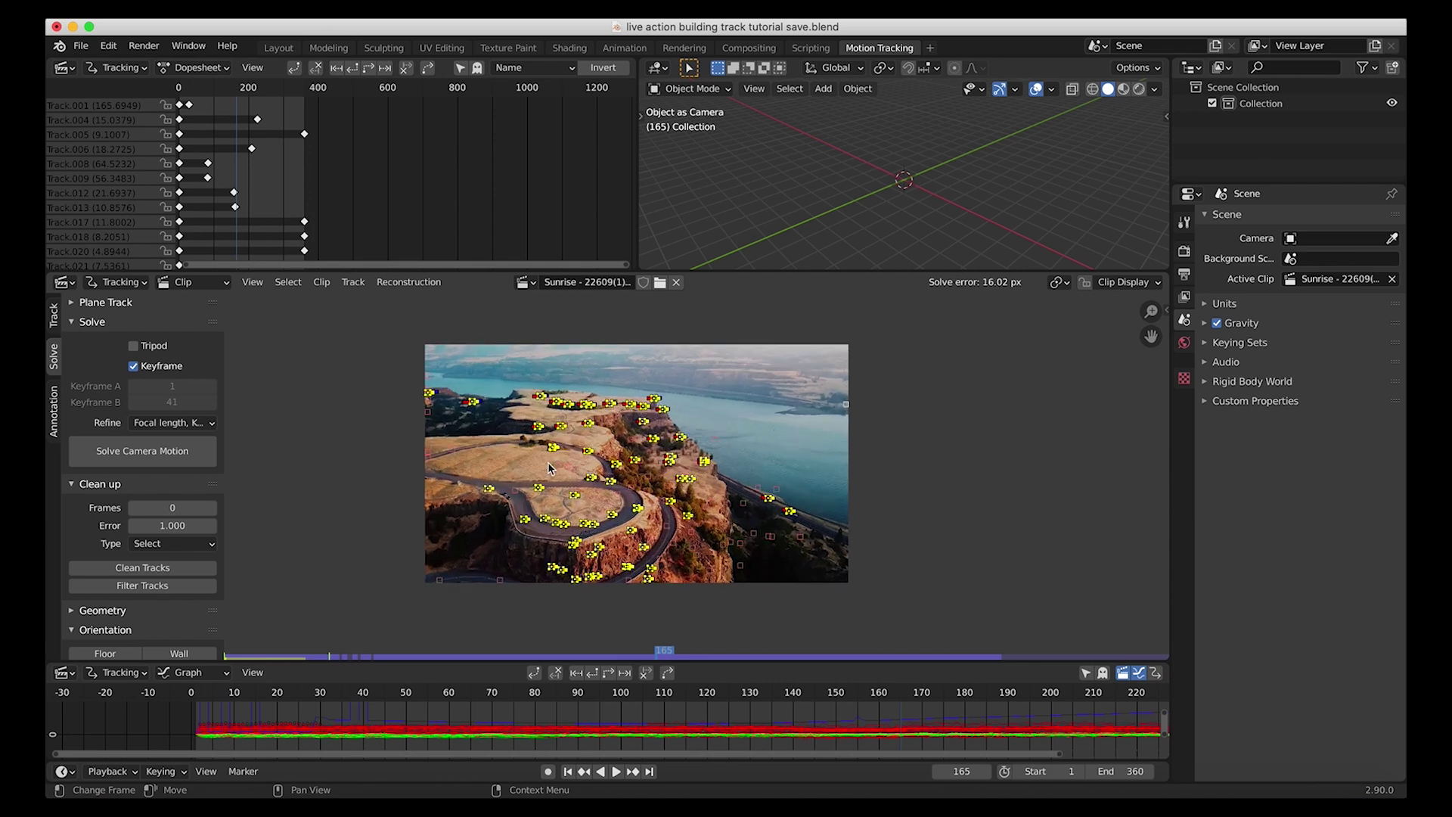
left_click(135, 368)
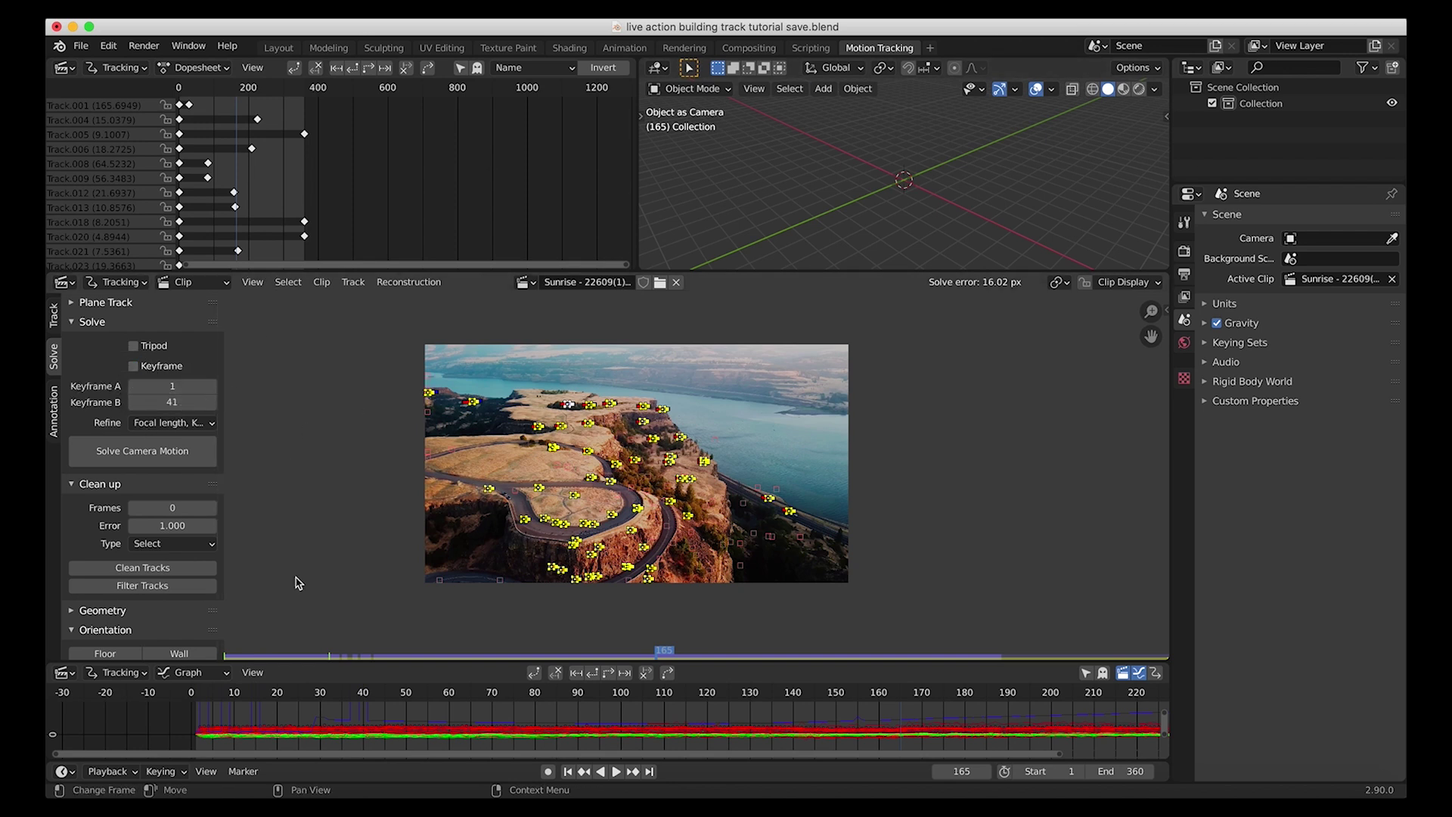
left_click(143, 452)
scroll(651, 439, "up", 1)
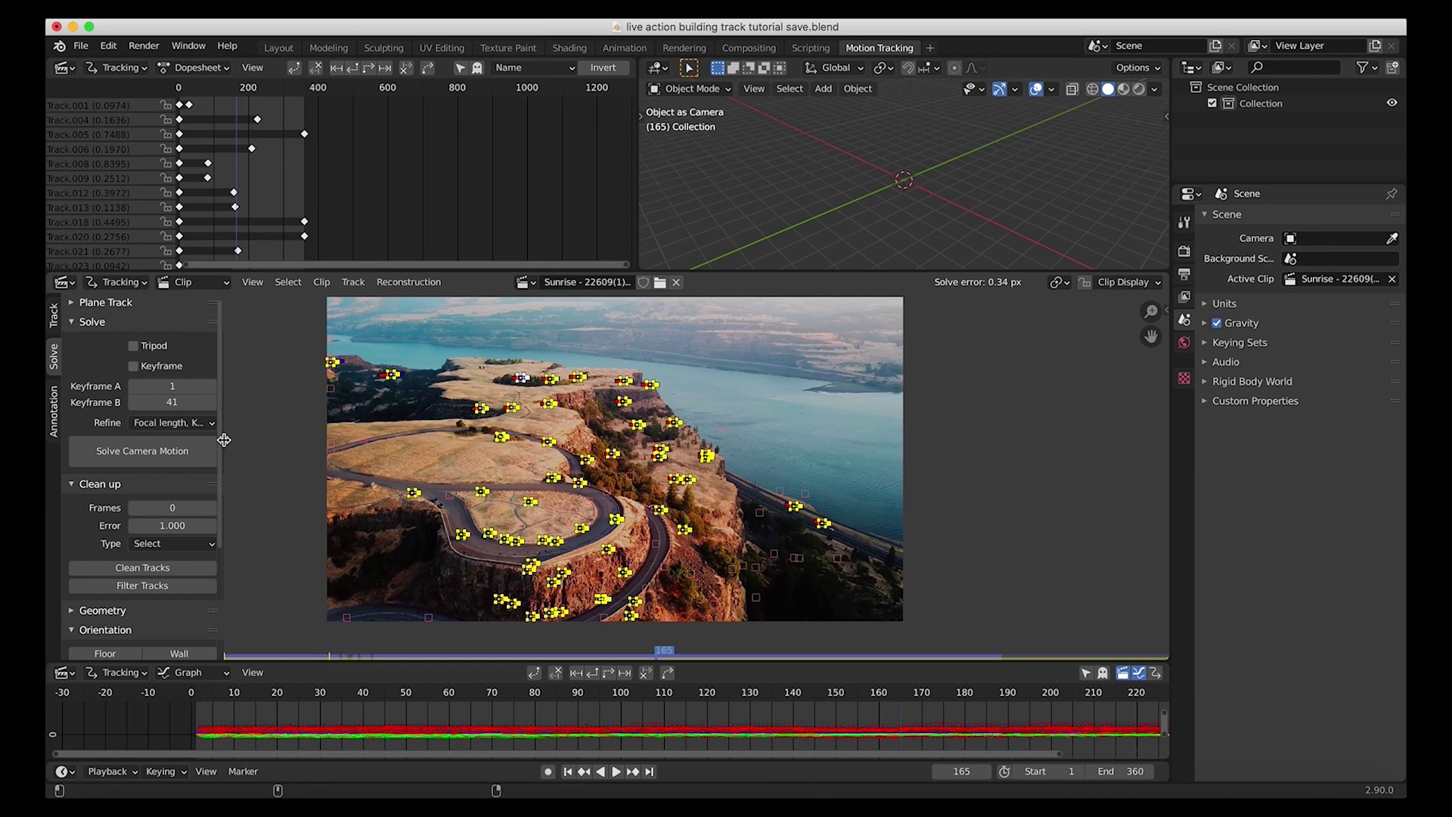
Set the tracked clip as the background in the scene setup
scroll(89, 584, "down", 2)
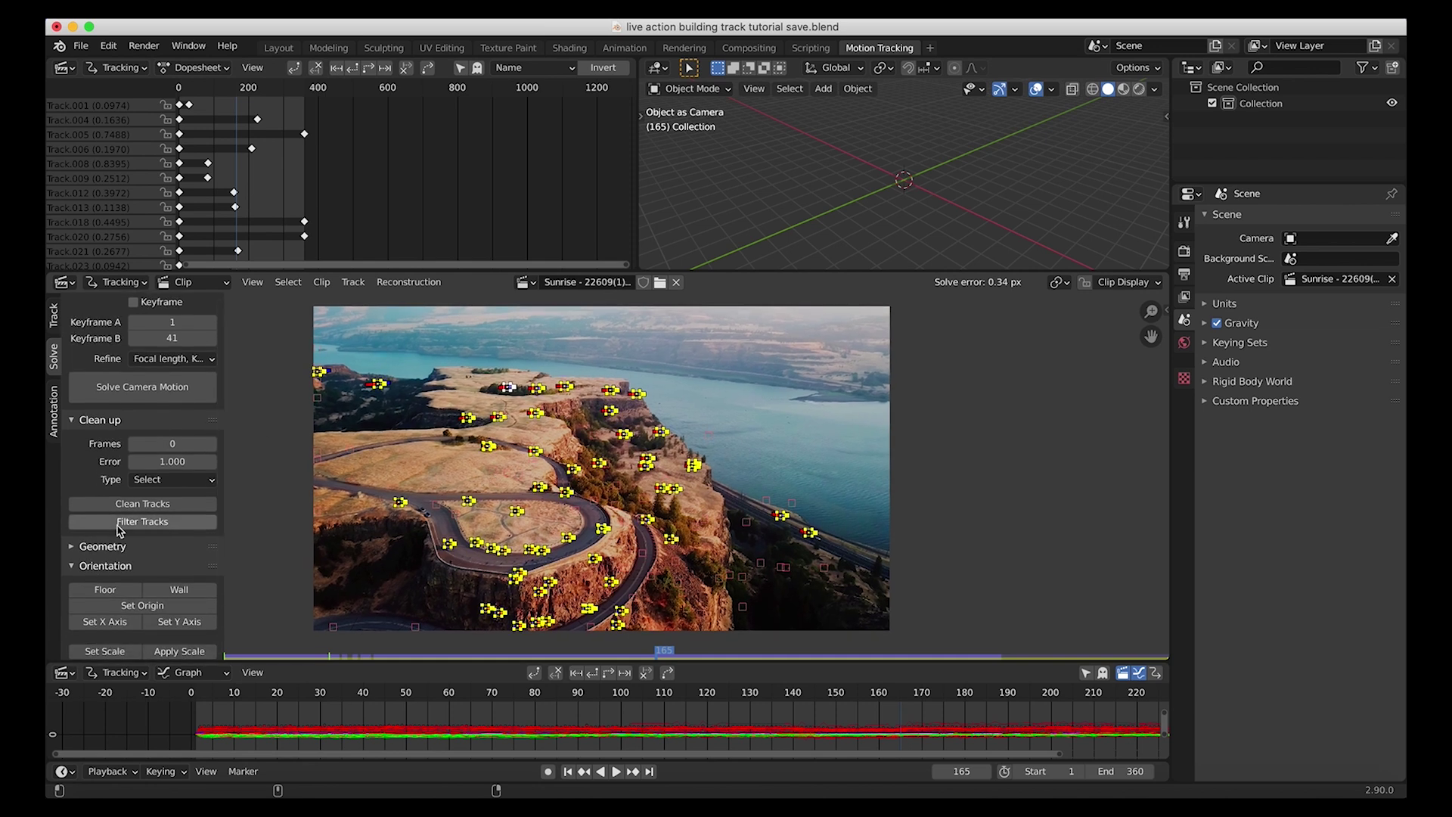
scroll(89, 584, "down", 4)
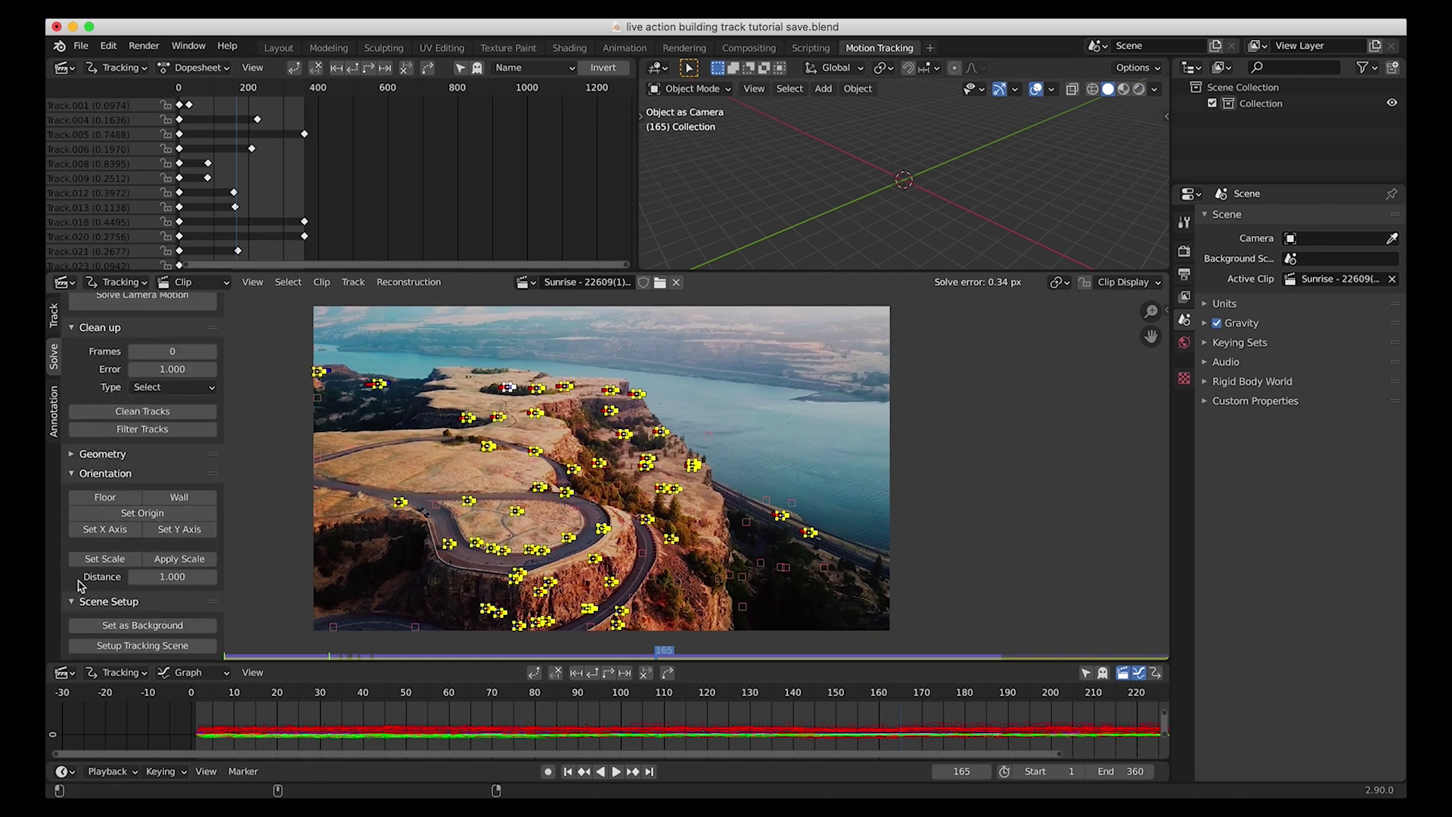
scroll(138, 636, "up", 1)
scroll(138, 637, "down", 1)
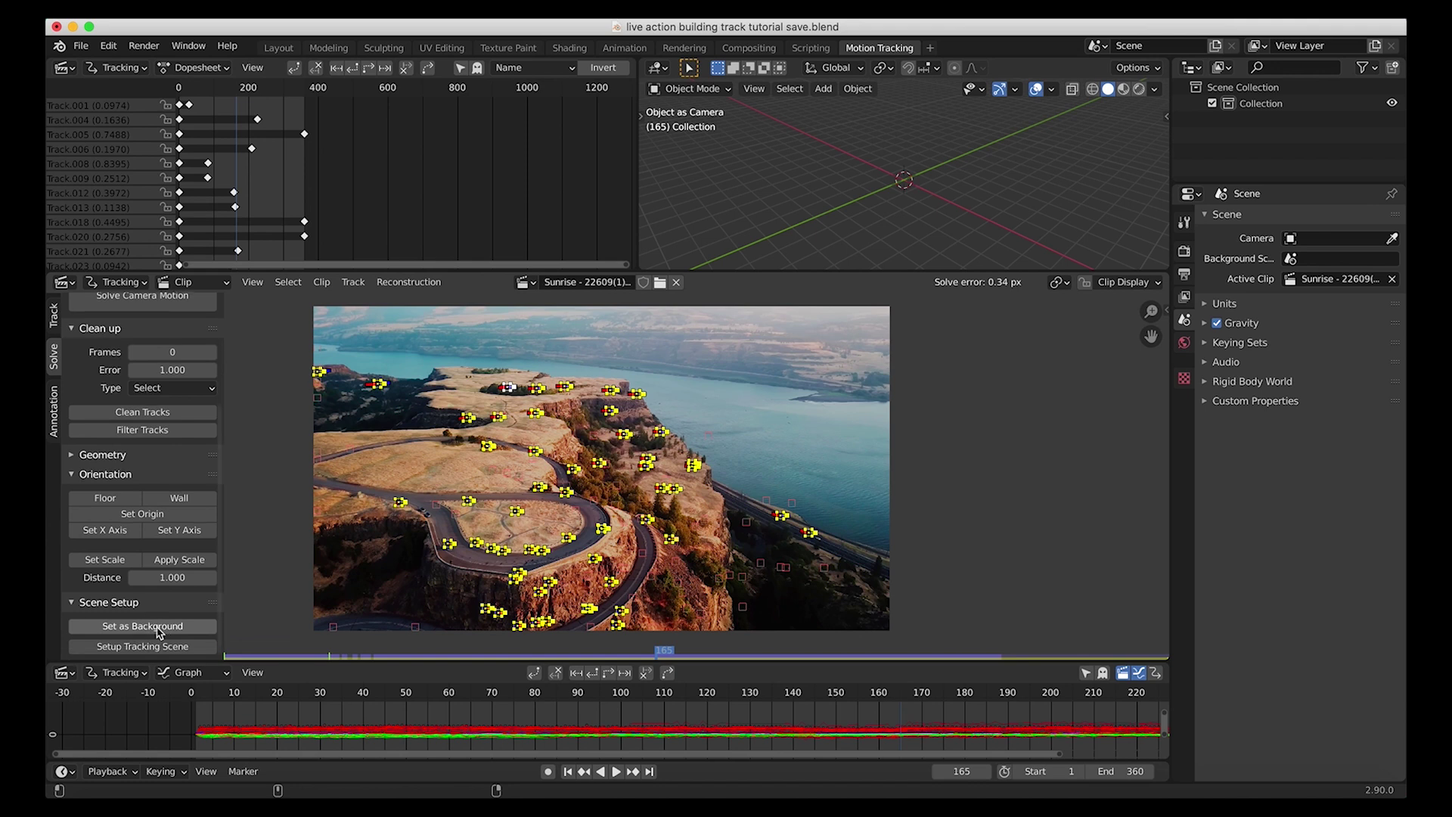
left_click(155, 627)
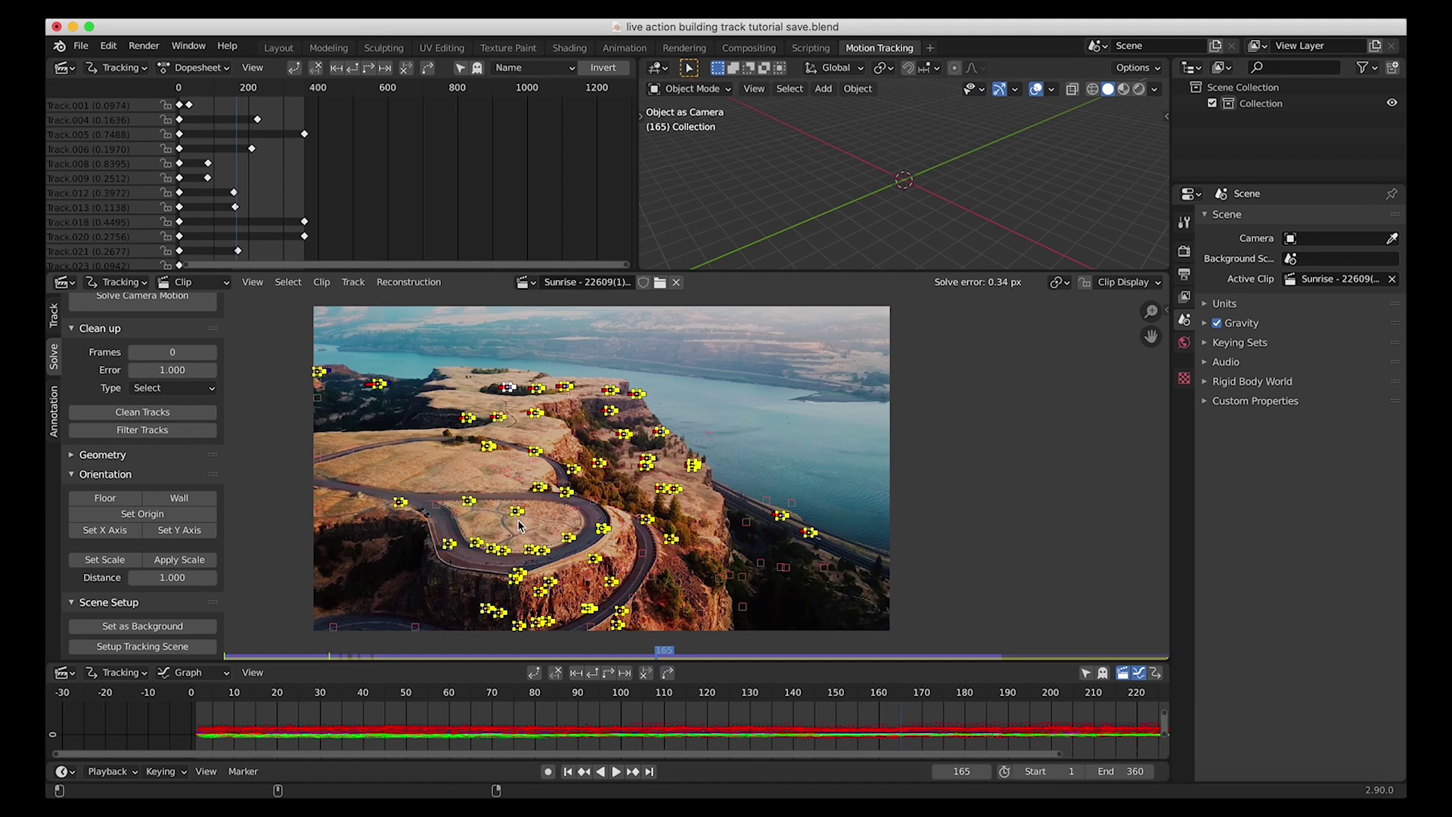
Select only the track in the middle of the grassy road loop and try to set it as the scene origin
scroll(518, 525, "up", 2)
left_click(419, 423)
left_click(513, 489, "ctrl")
scroll(556, 502, "down", 2)
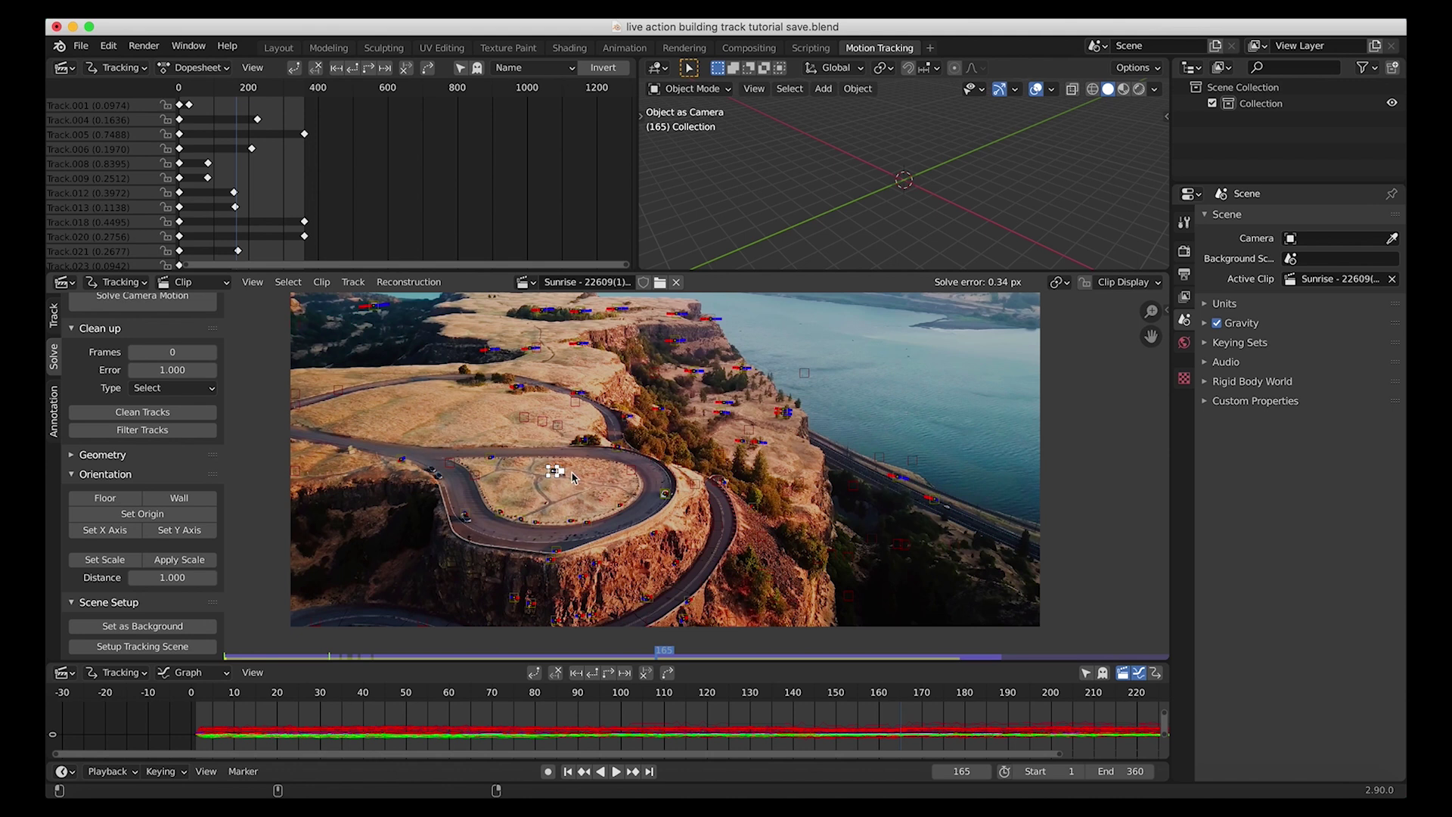
left_click(139, 515)
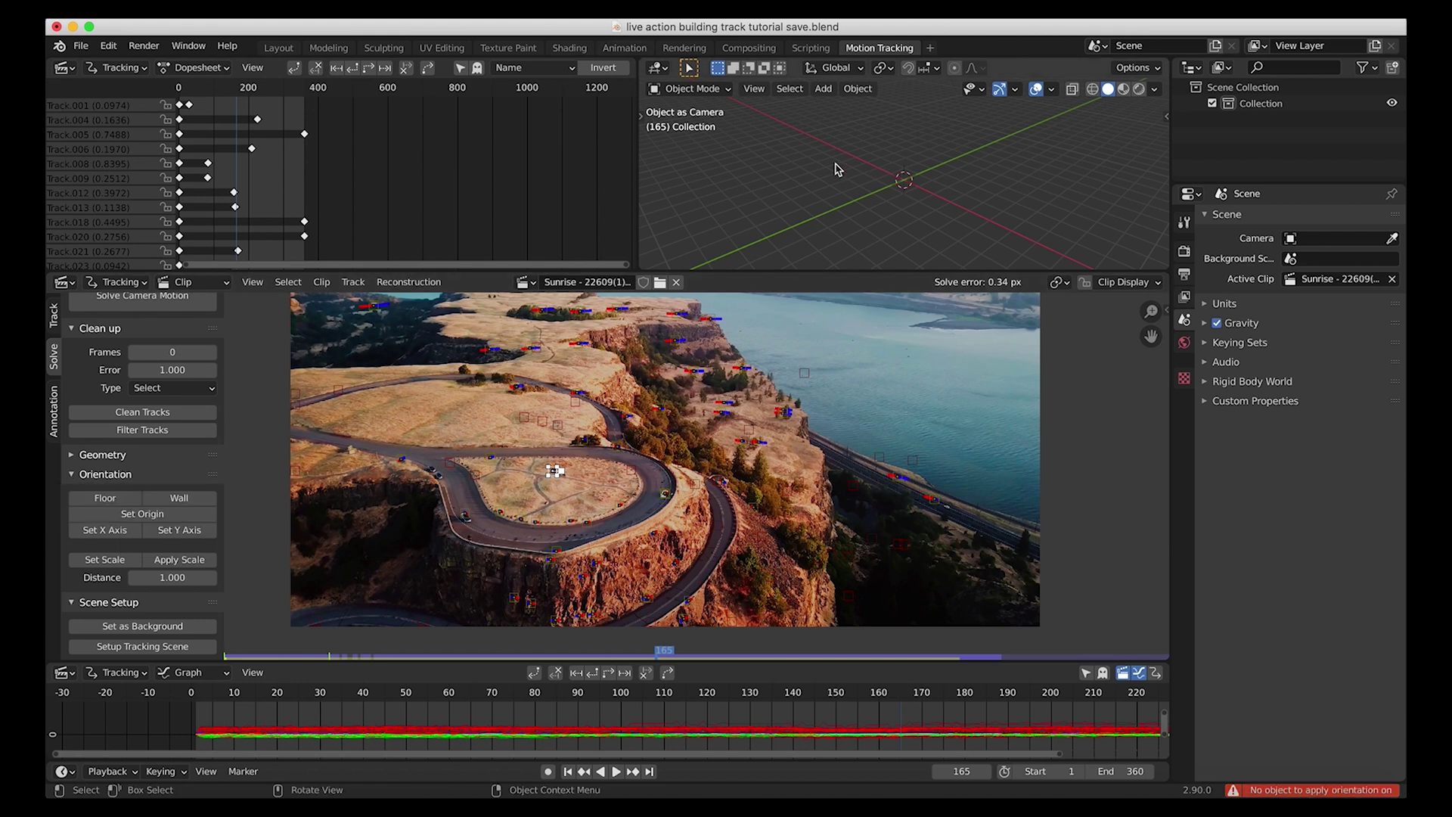
Add a camera to the scene and set the selected track inside the road loop as the scene origin
key("shift+a")
mouse_move(838, 168)
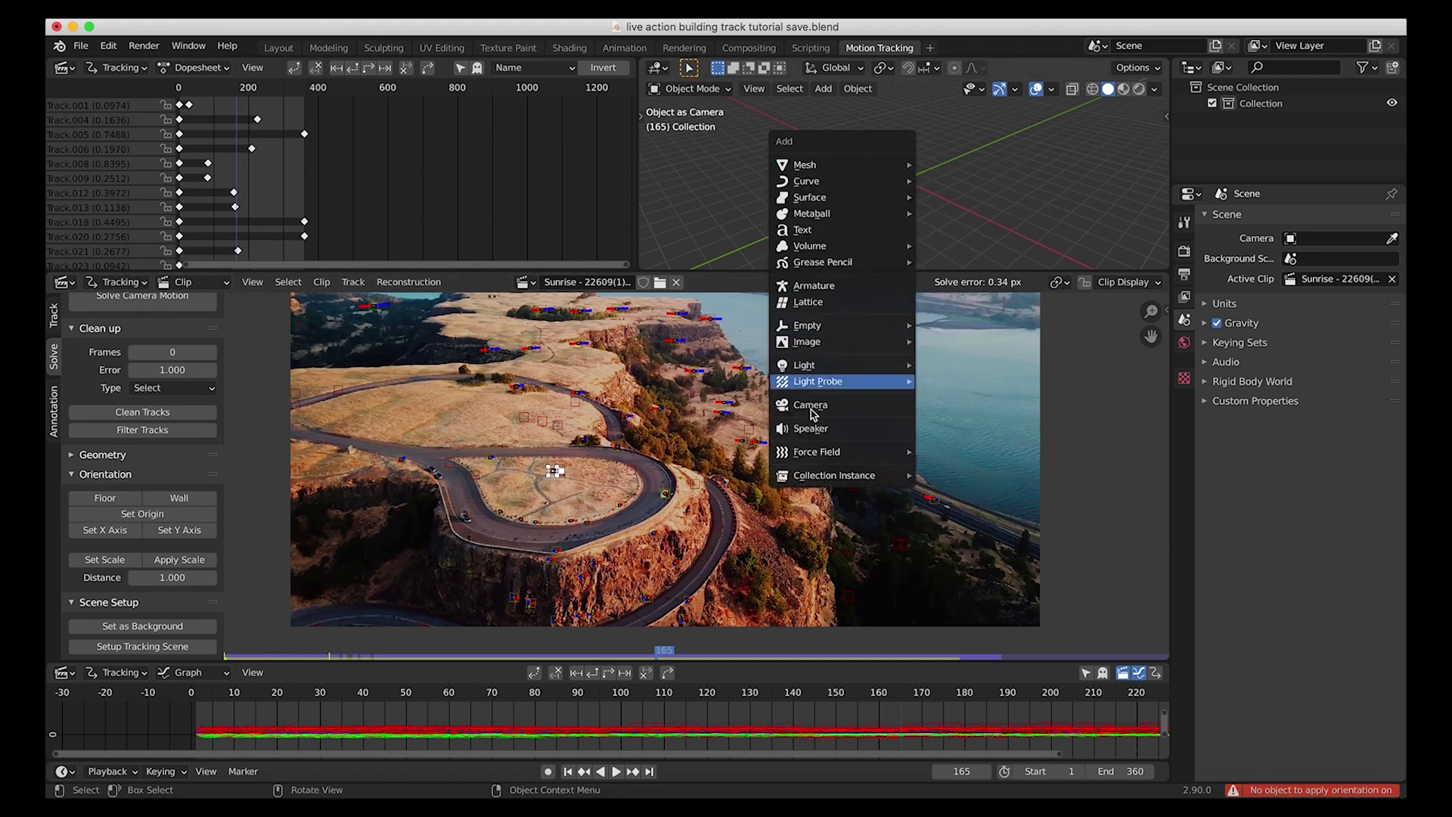
left_click(810, 407)
left_click(125, 515)
left_click(104, 529)
middle_click_drag(870, 181, 911, 199)
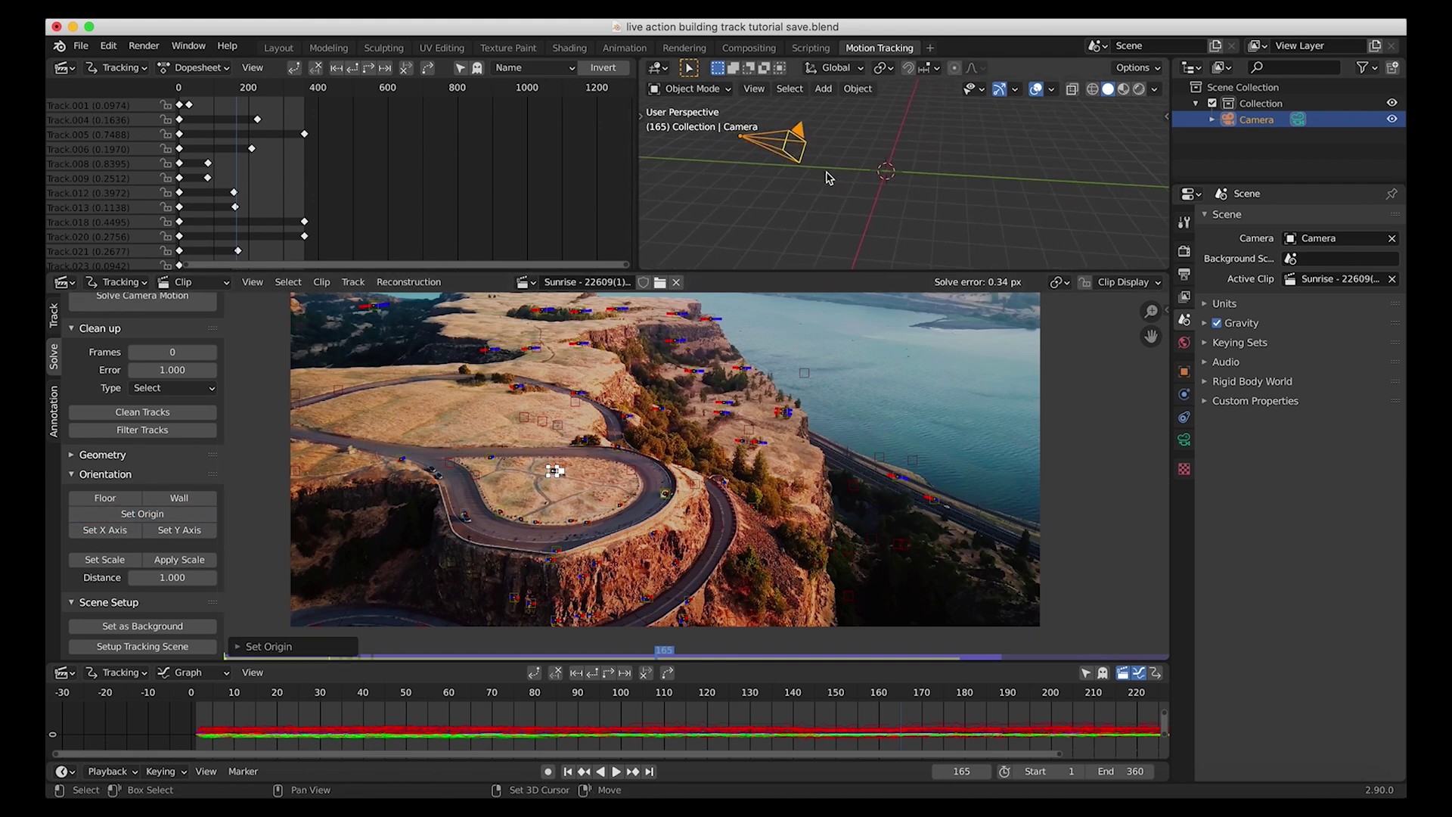
middle_click_drag(828, 179, 823, 223, "shift")
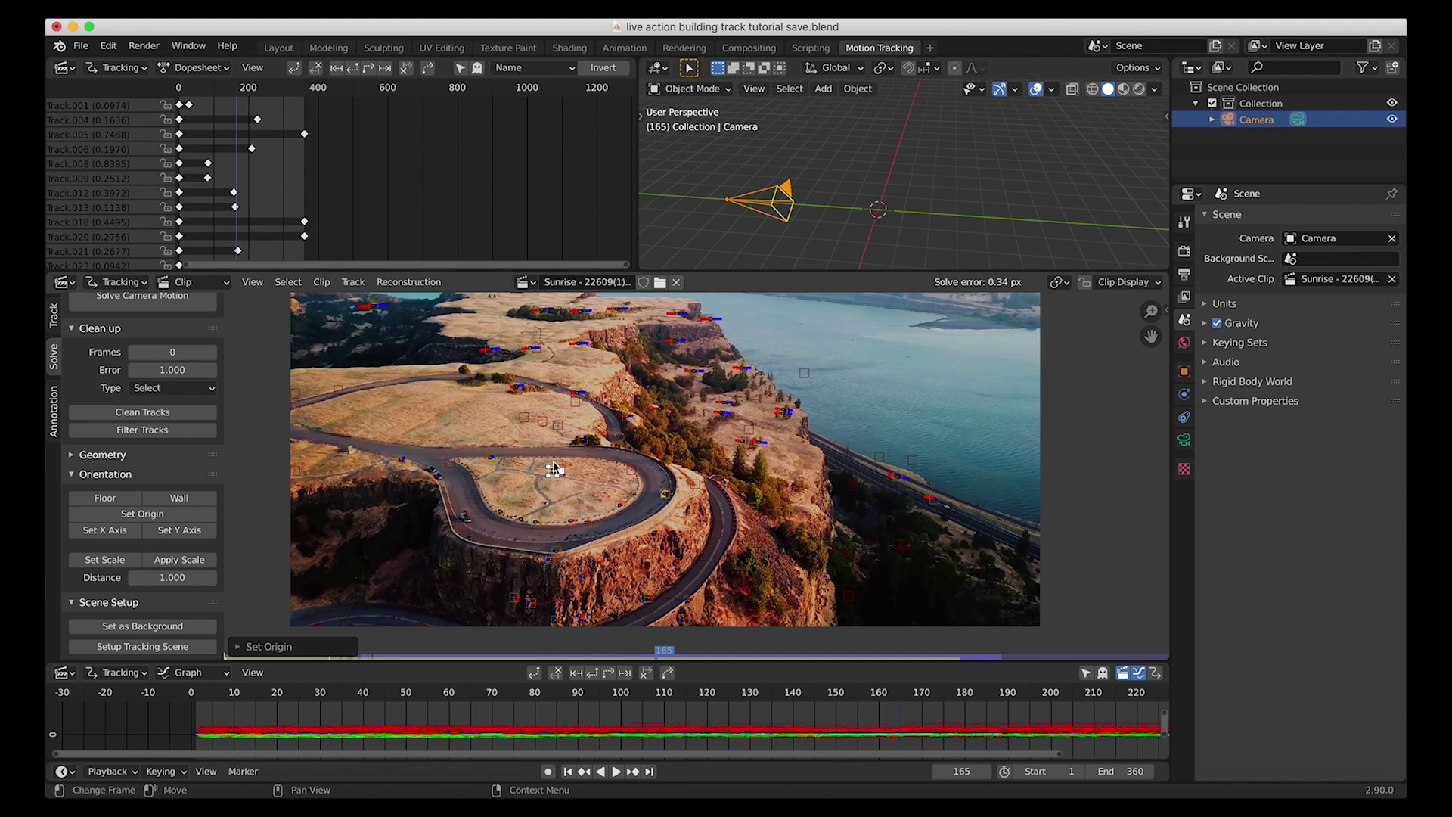
Switch the 3D viewport to the camera's viewpoint
left_click(754, 88)
mouse_move(794, 275)
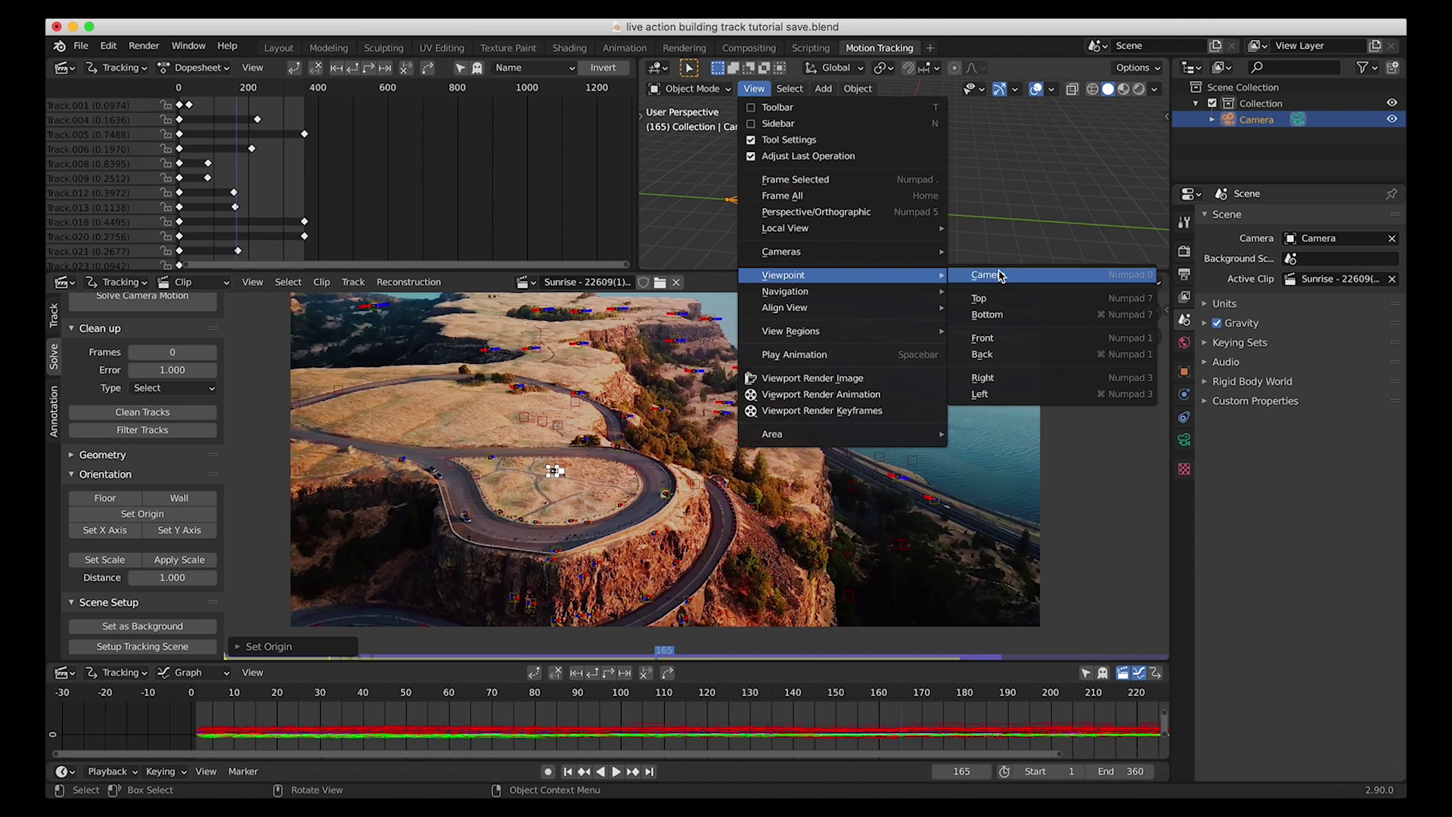
left_click(962, 275)
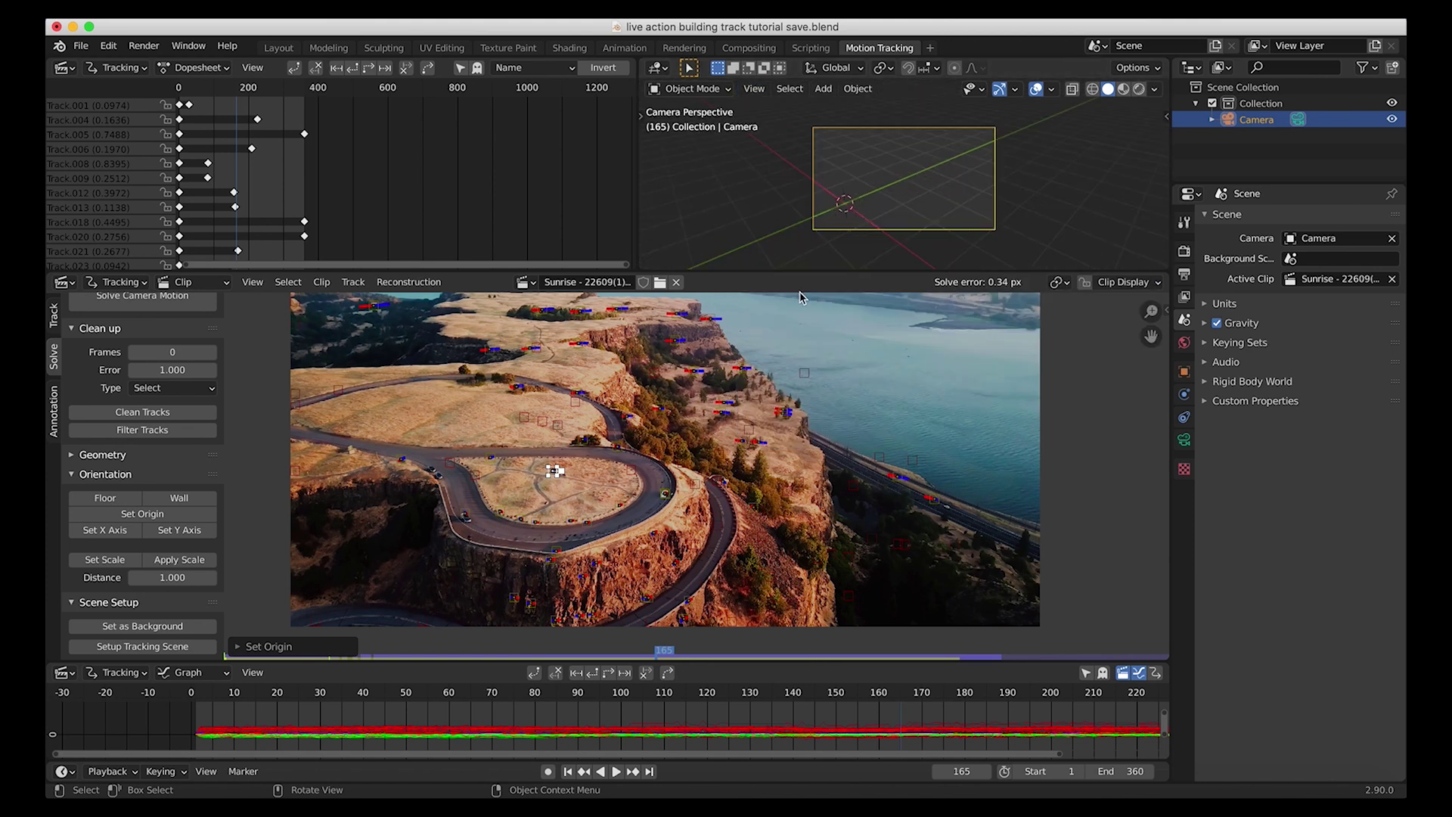
Select the three tracks along the road loop at its upper right, upper left and lower edge, and set them as the floor
key("Home")
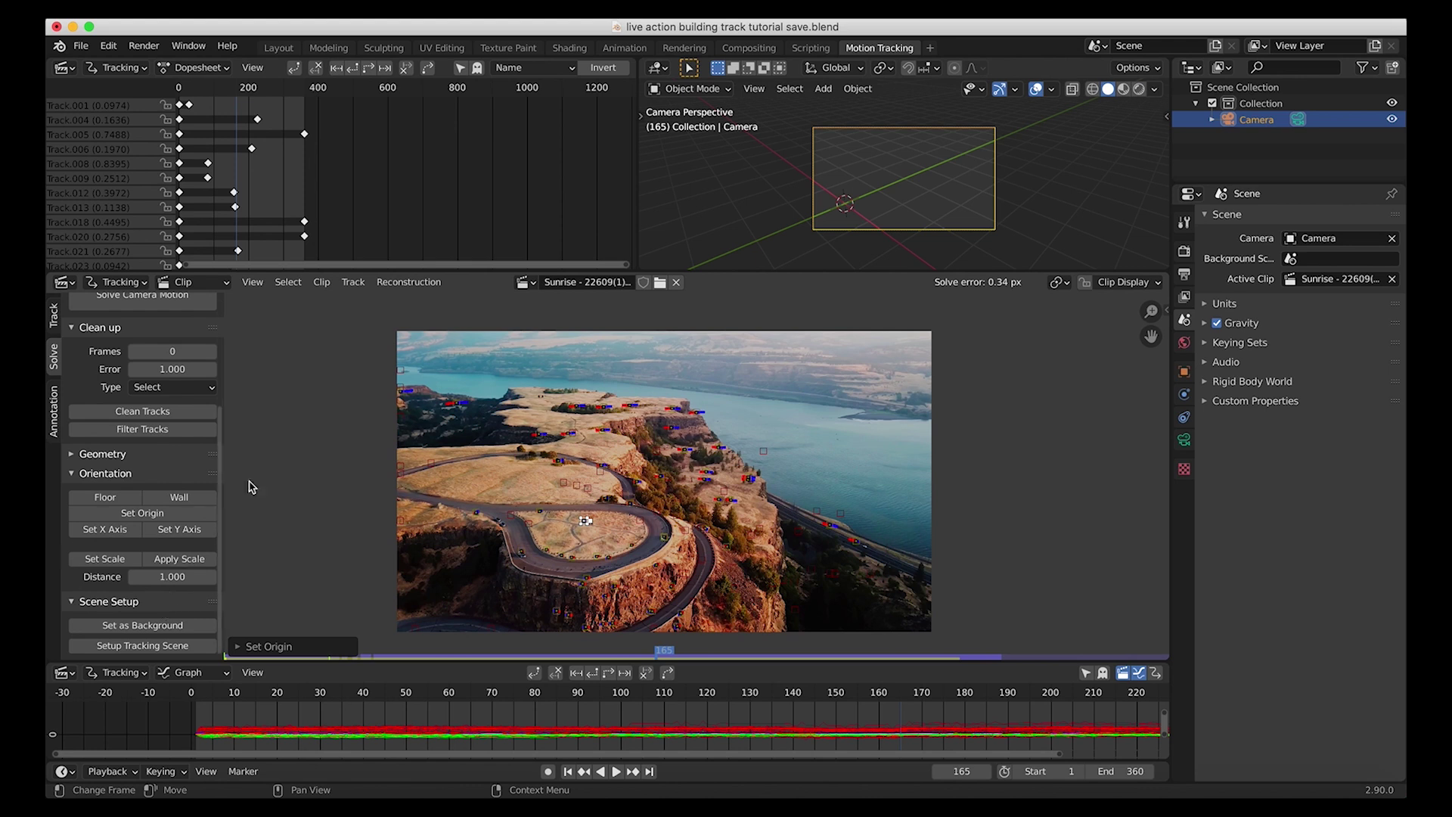
scroll(575, 522, "up", 3)
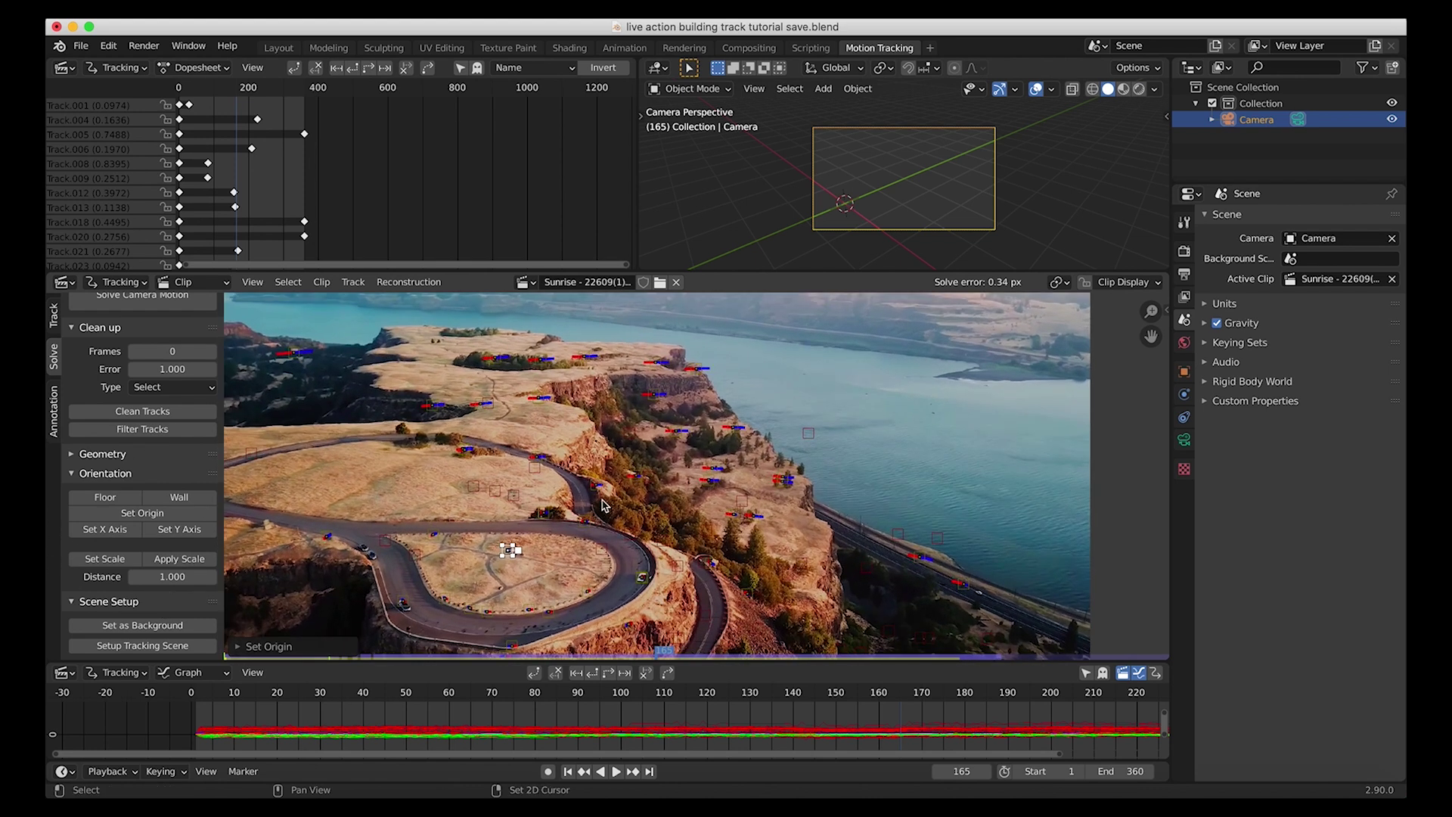
scroll(602, 423, "down", 3)
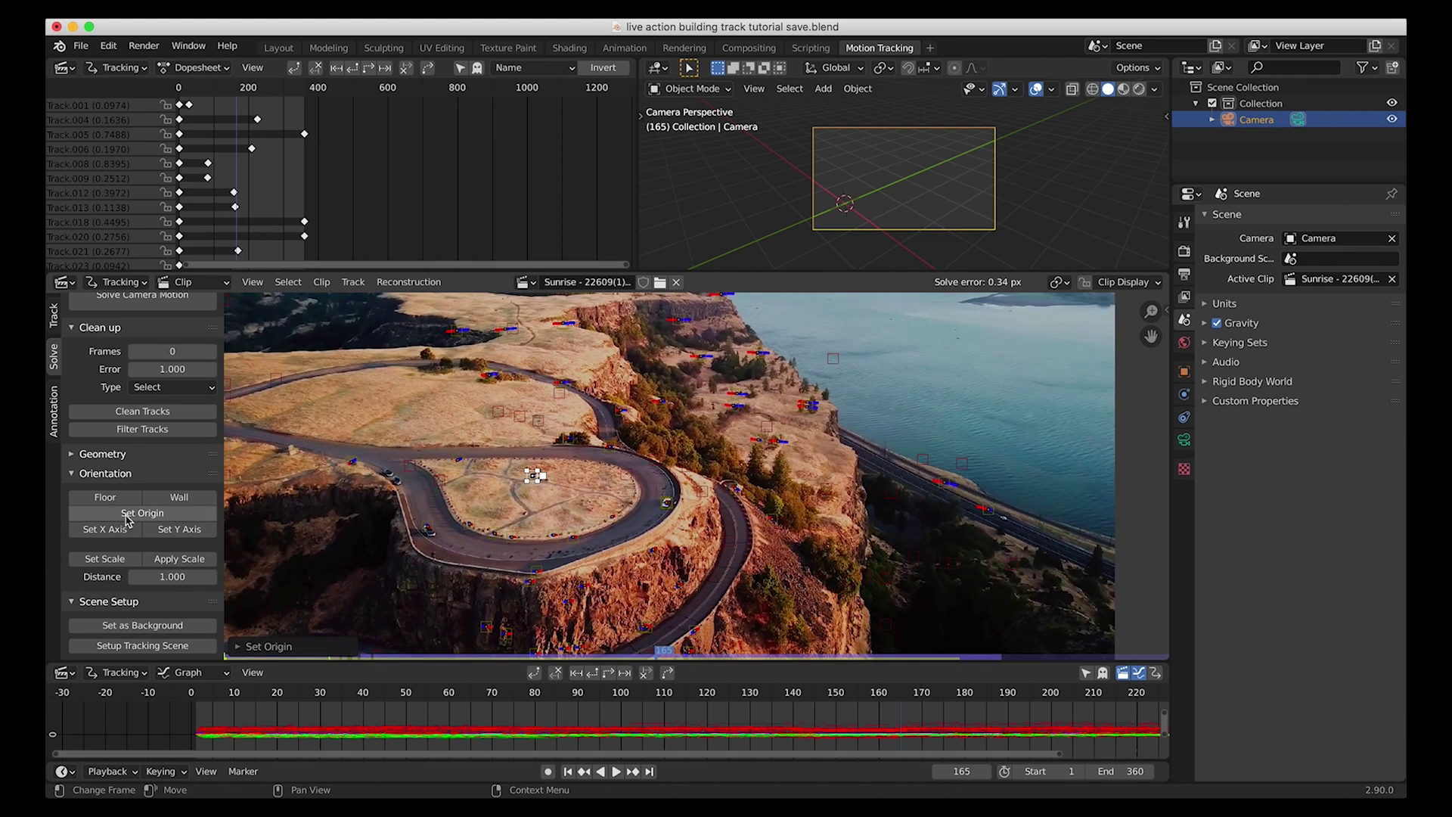
left_click(611, 446)
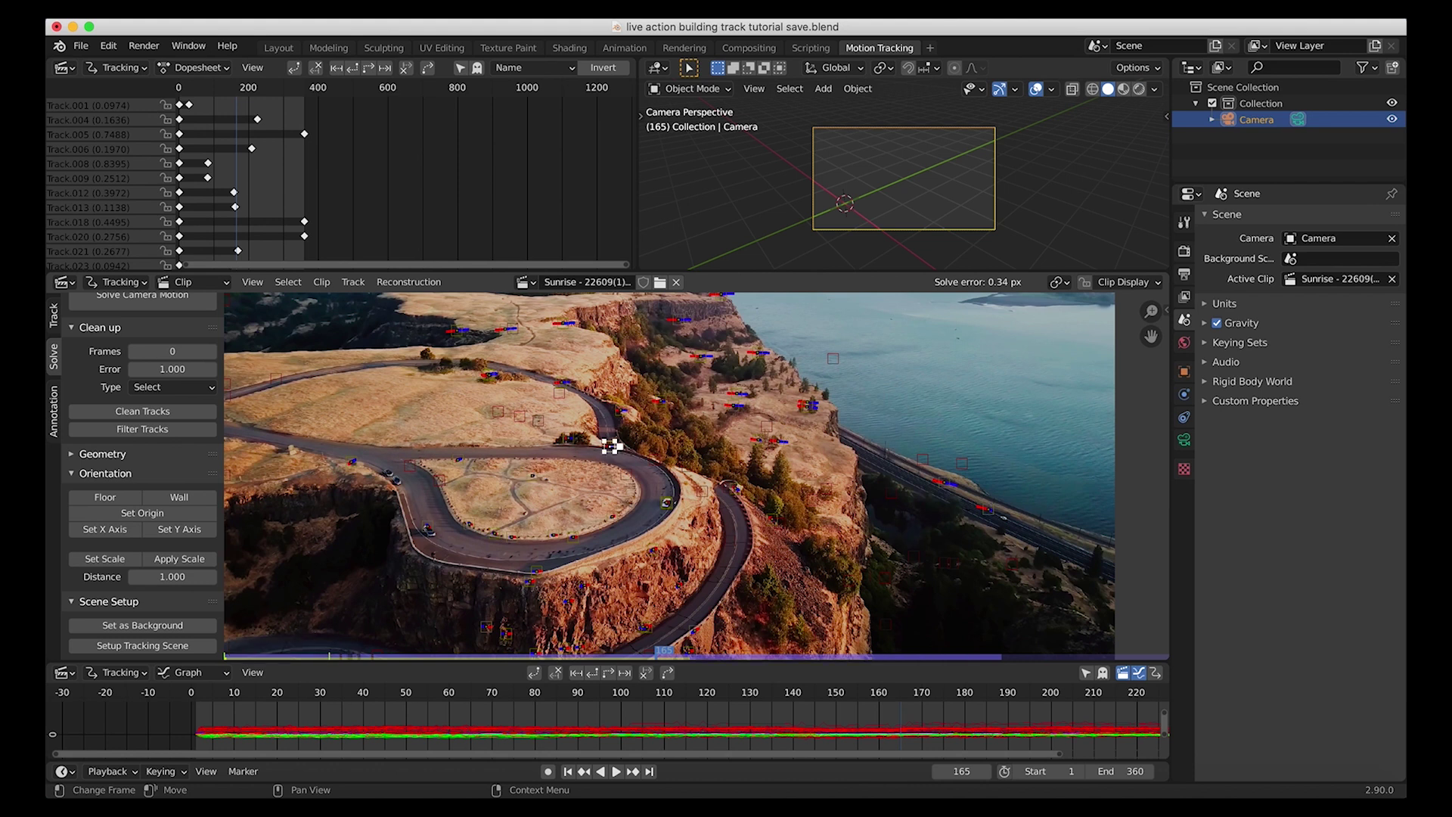
left_click(459, 459, "shift")
left_click(556, 535, "shift")
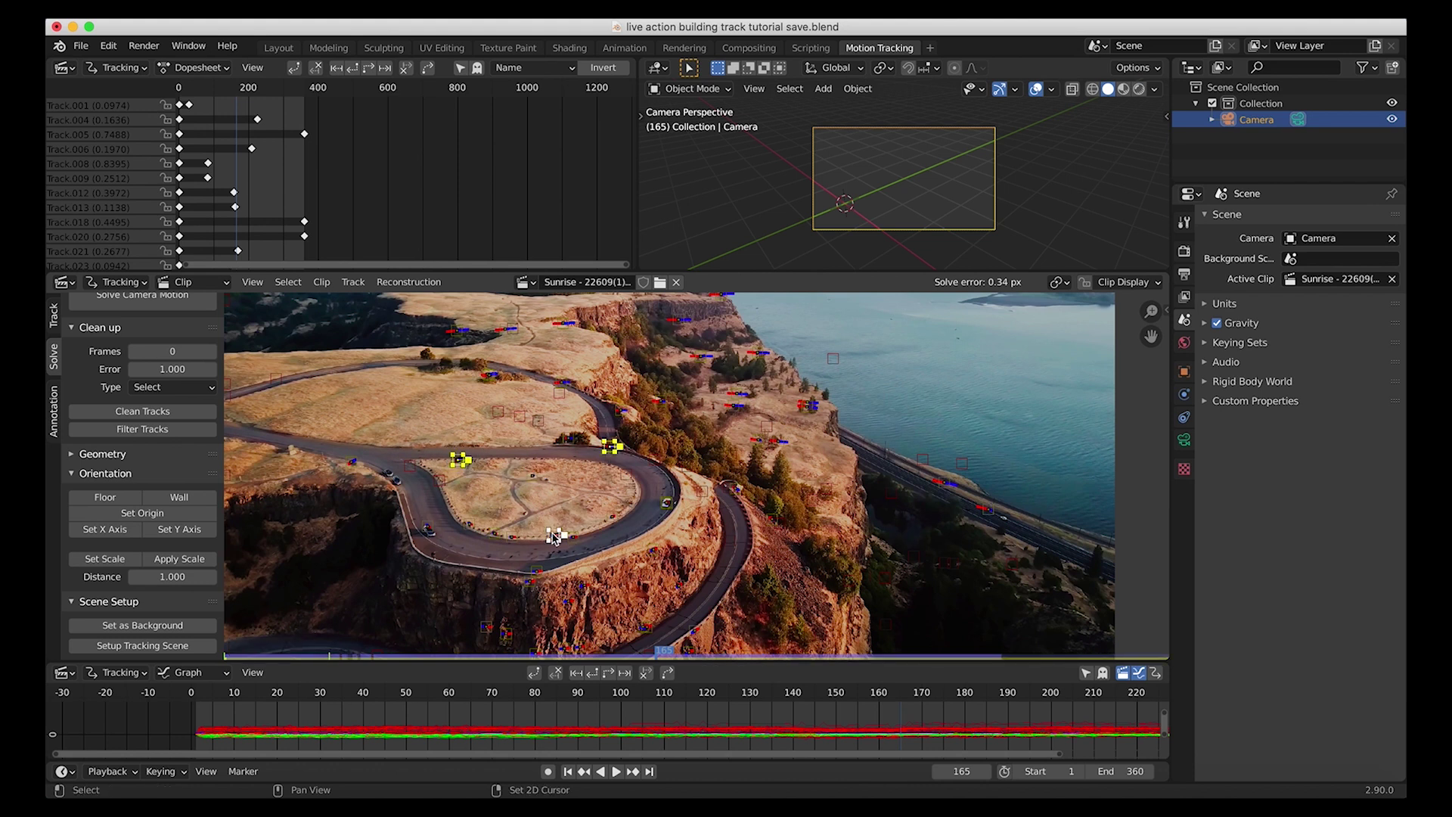
left_click(113, 499)
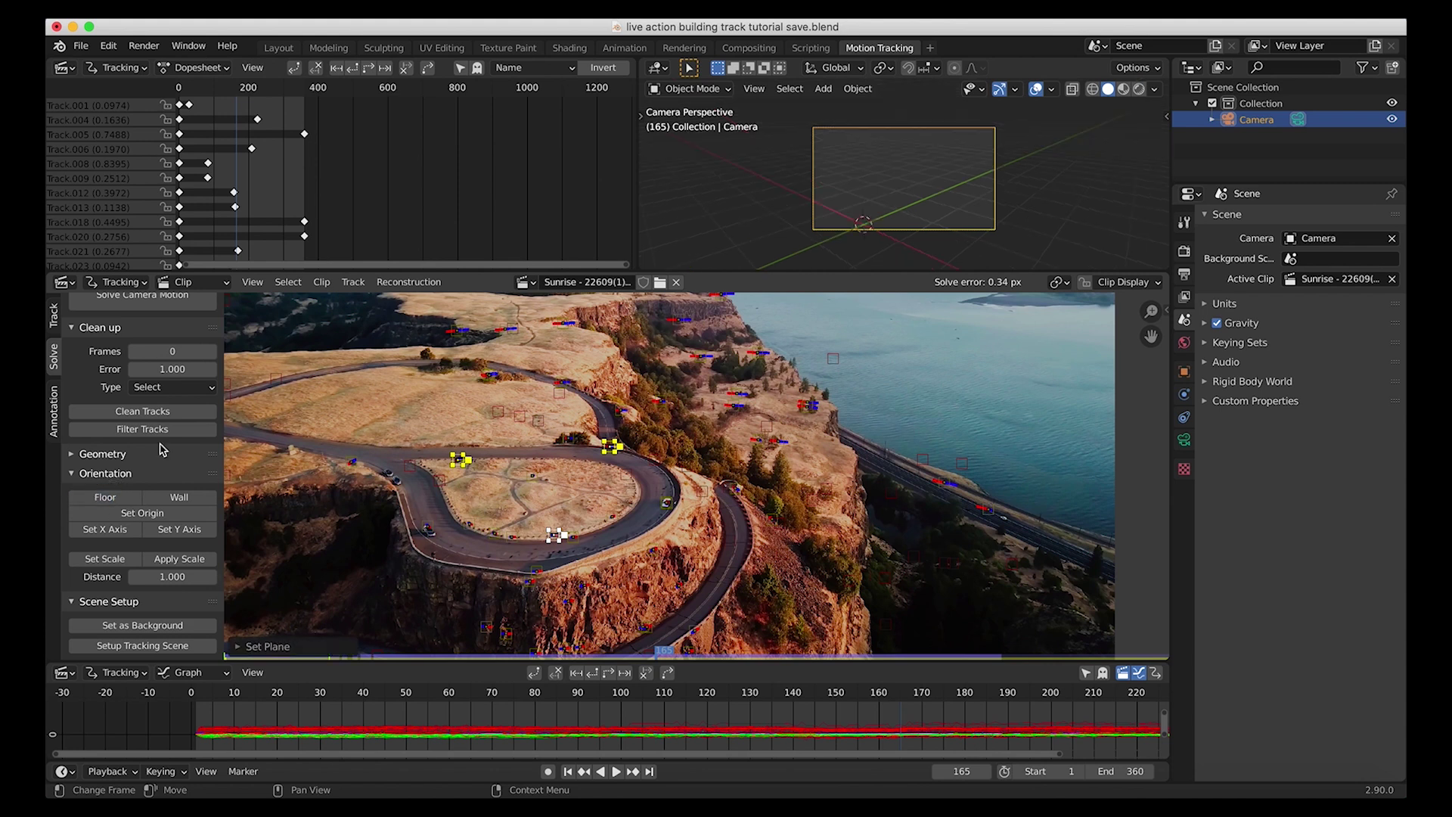
Set up the tracking scene from the solved clip and view it through the camera in the Layout workspace
scroll(692, 476, "down", 2)
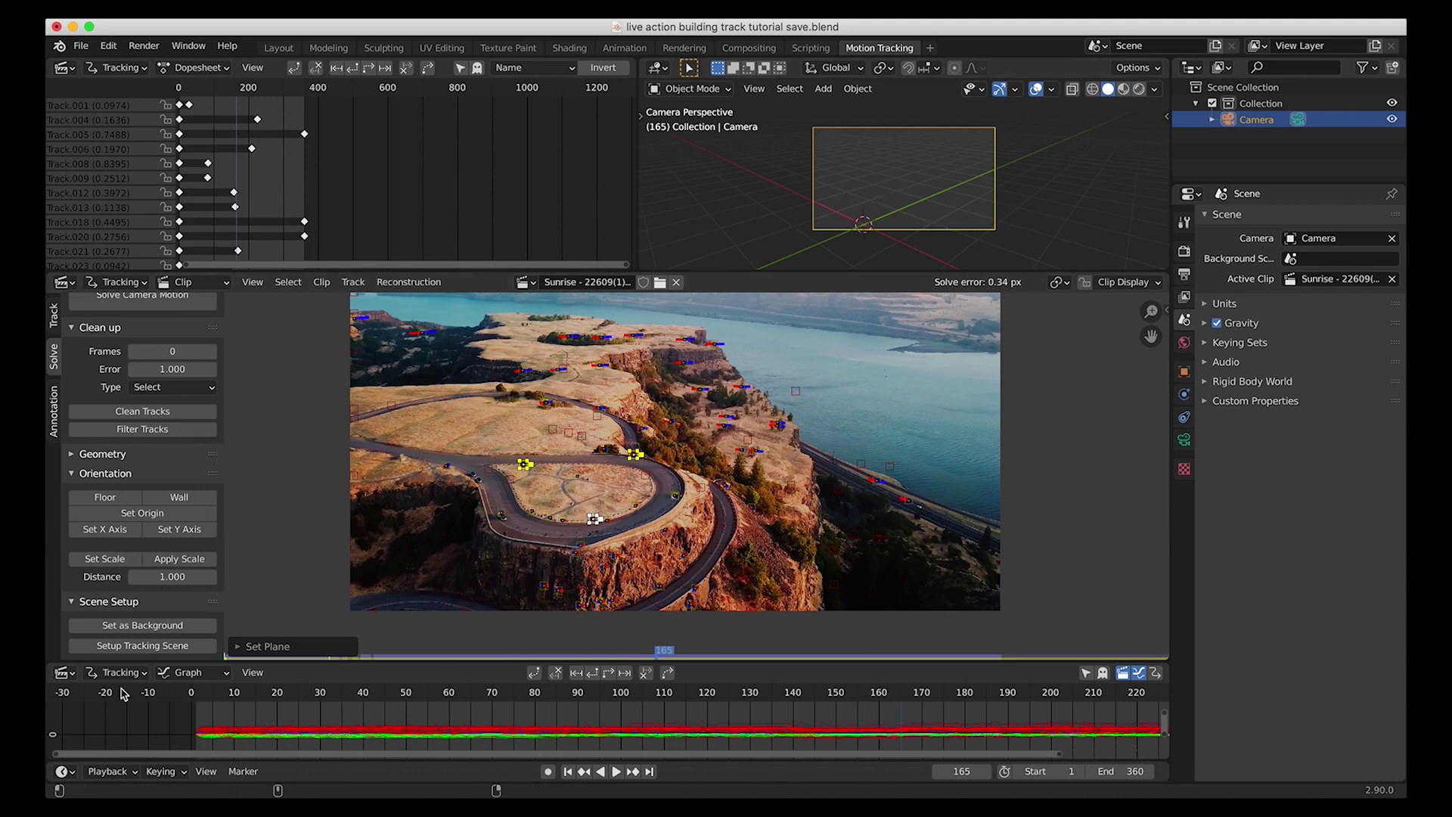
left_click(140, 647)
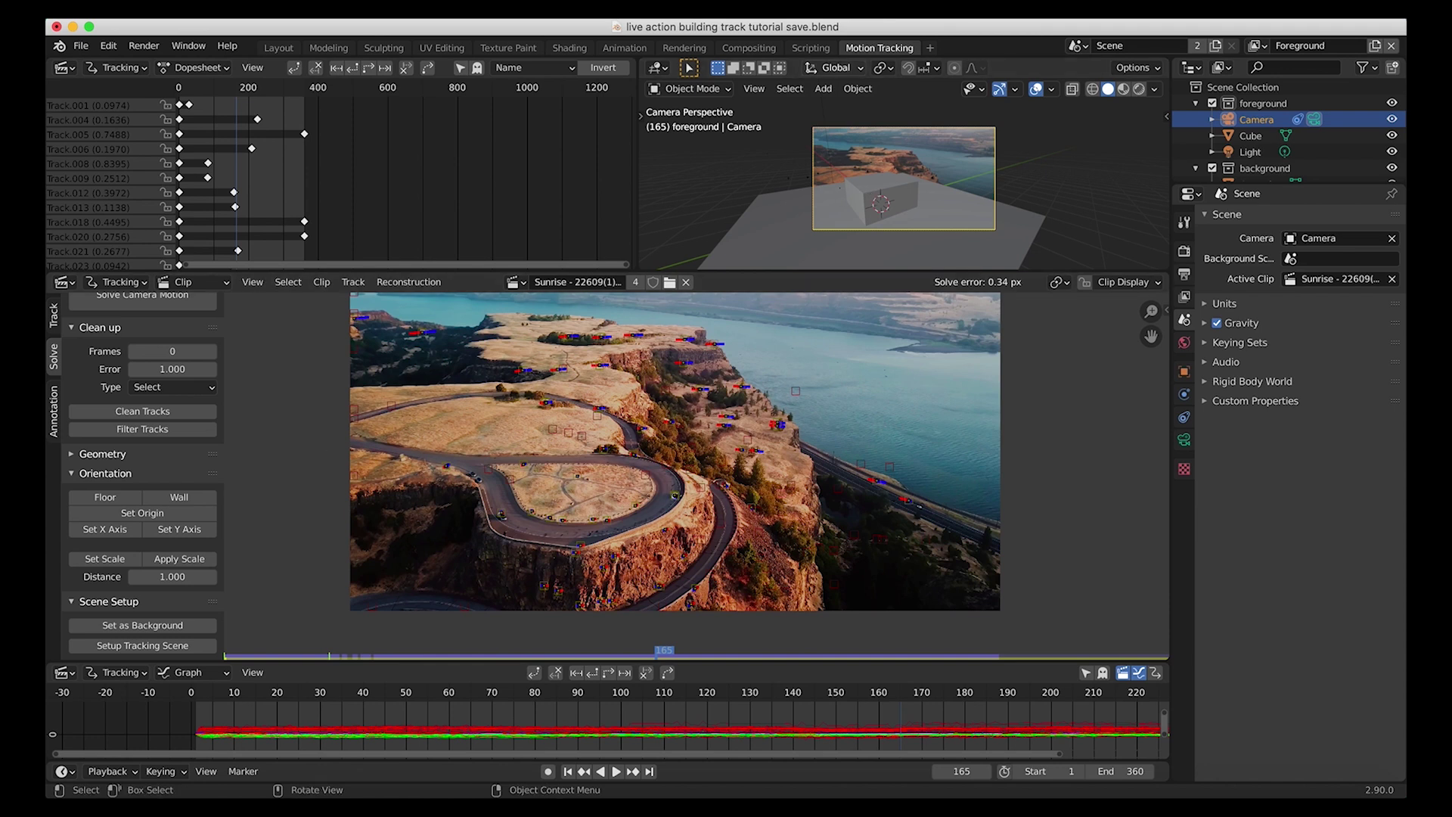
left_click(278, 48)
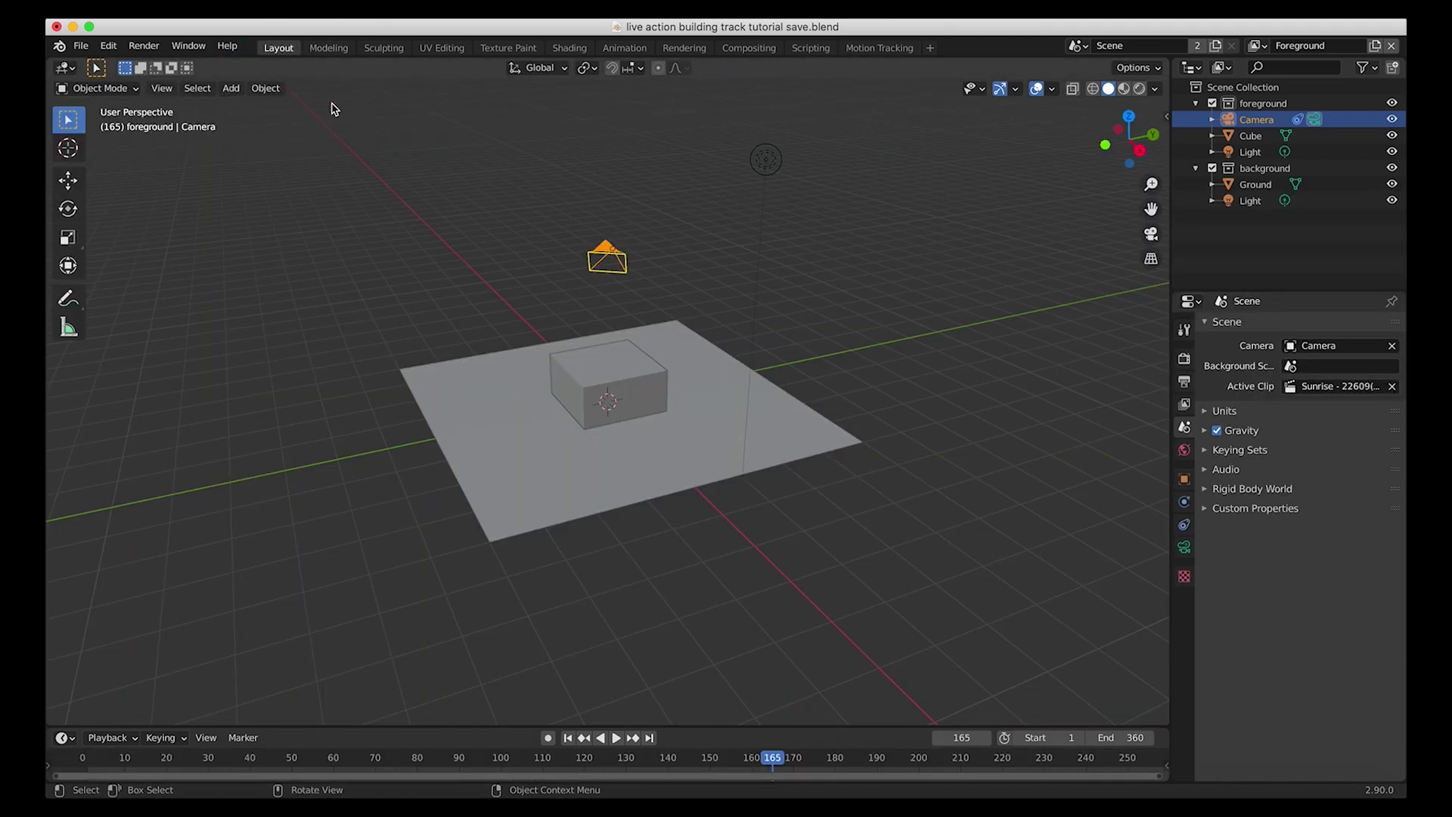
left_click(163, 89)
mouse_move(256, 276)
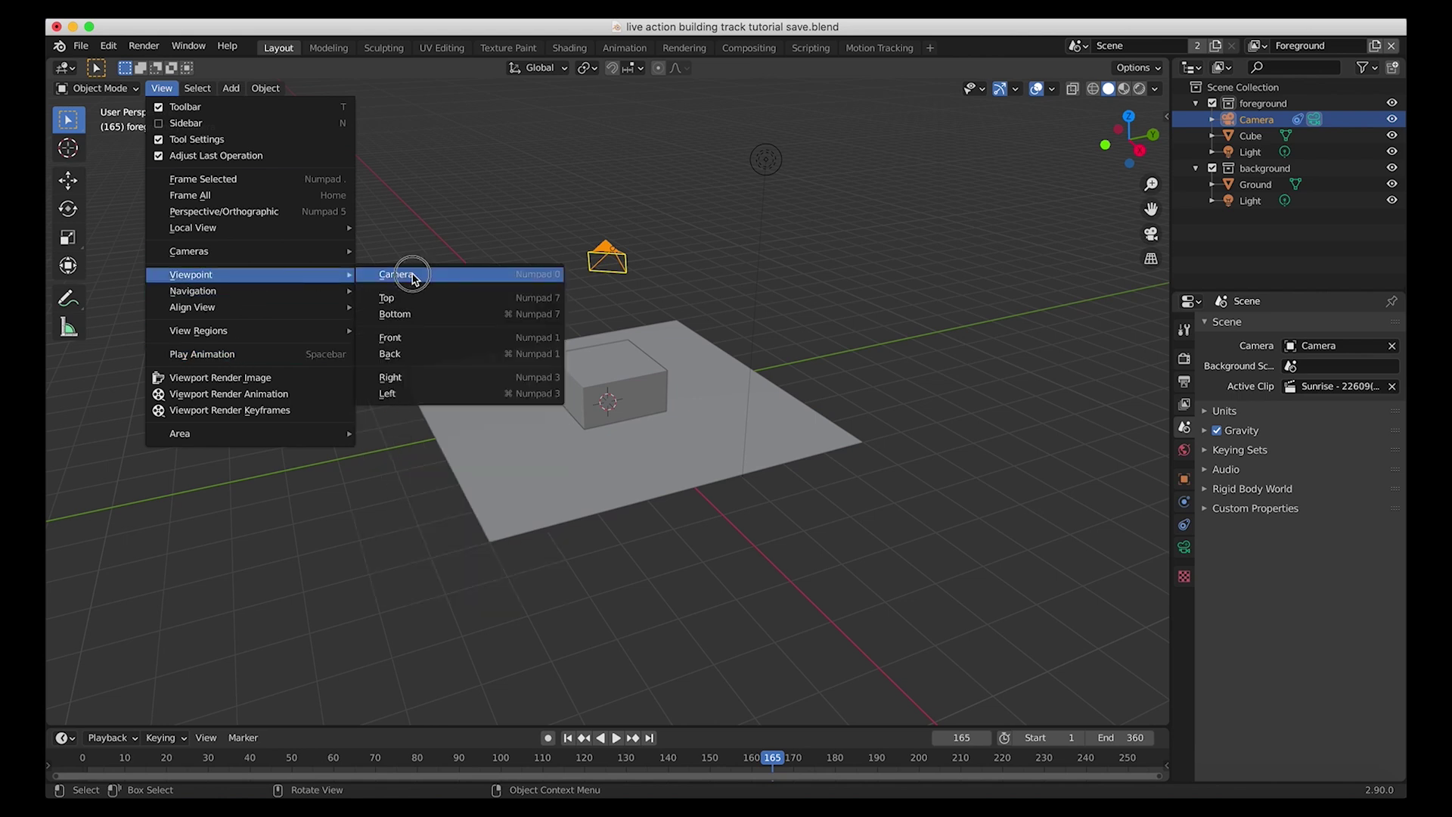
left_click(409, 276)
Play the animation from near the start through the camera to check how the cube and ground follow the footage
left_click(94, 757)
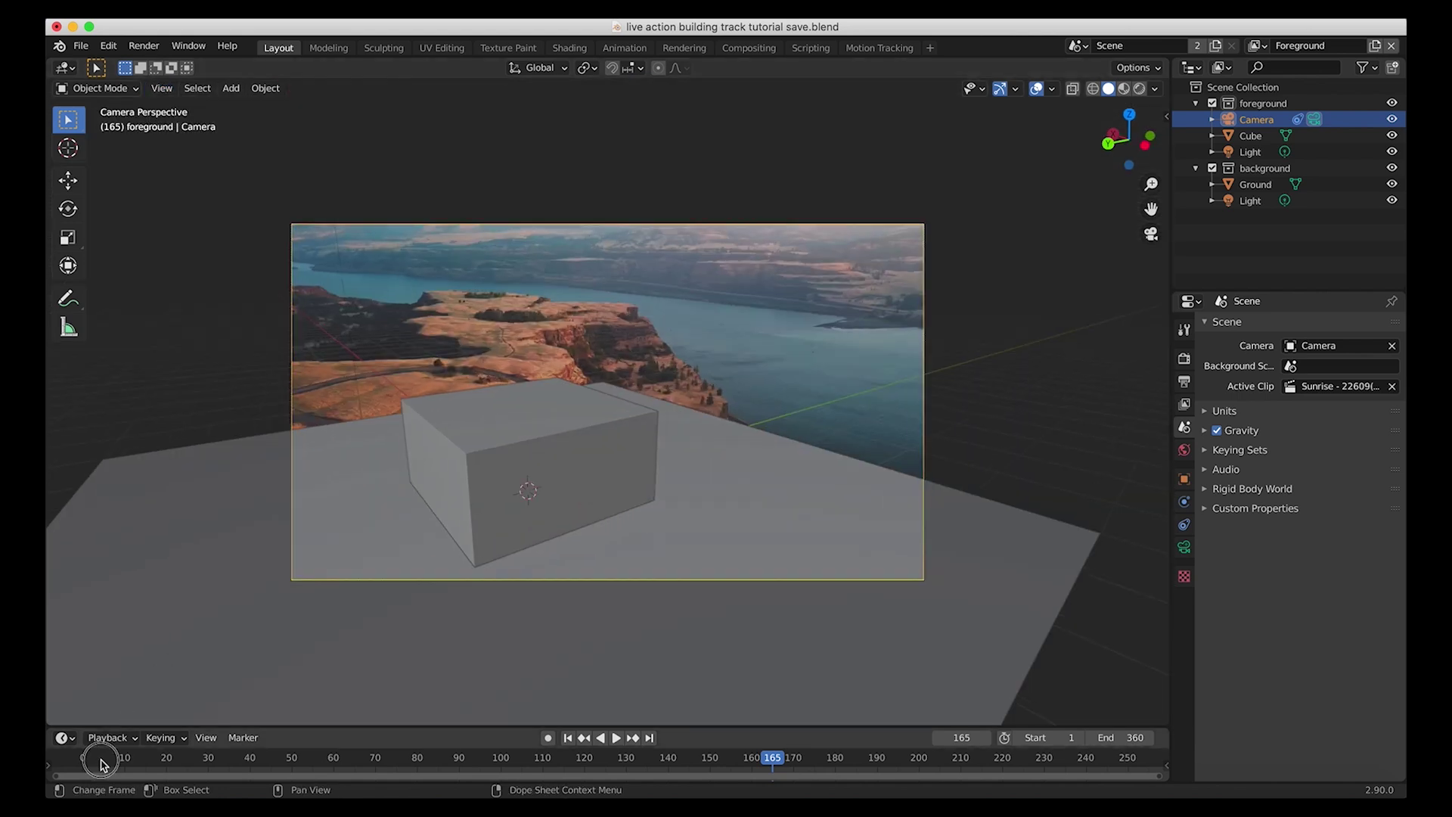
key("space")
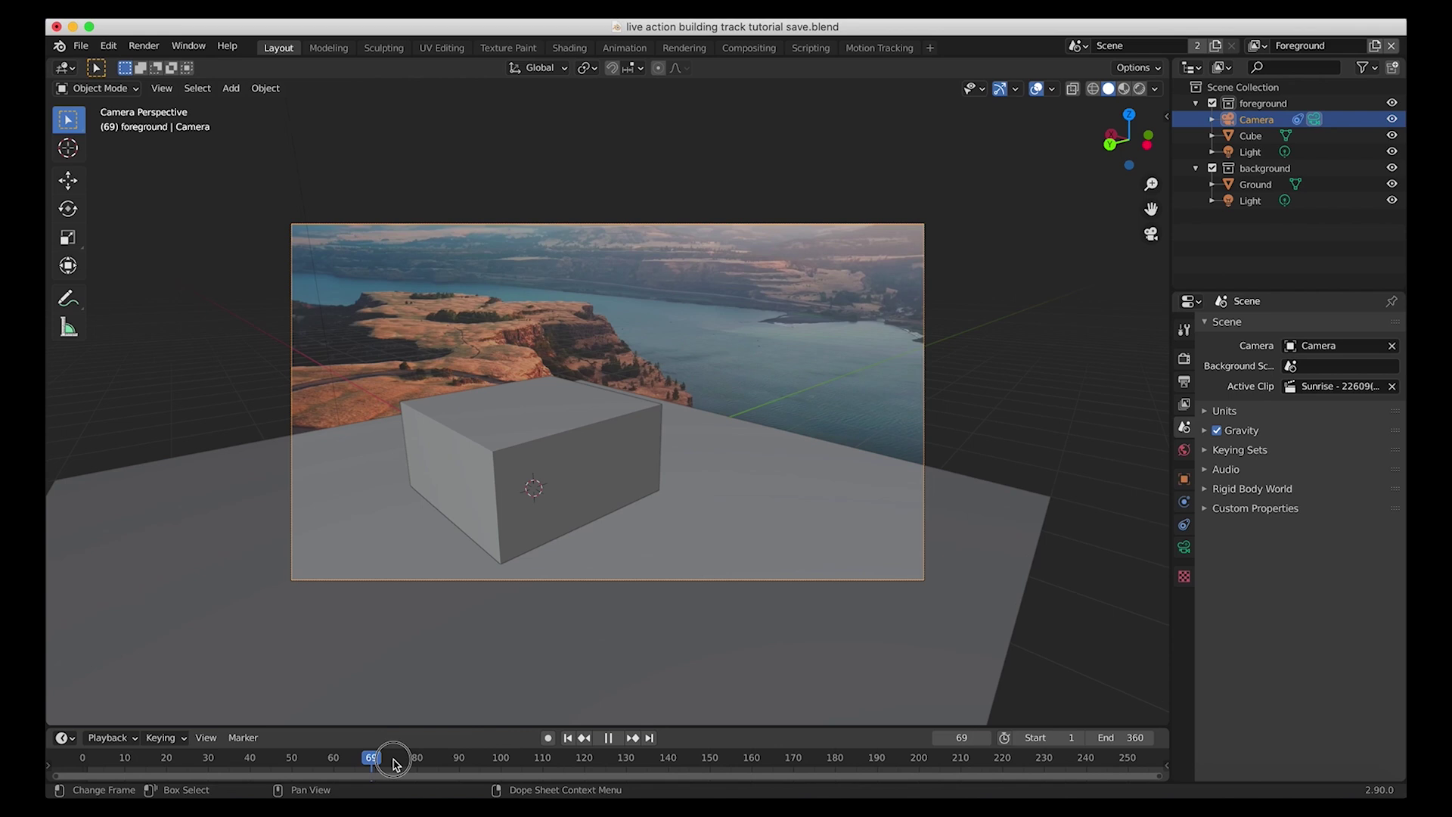
key("space")
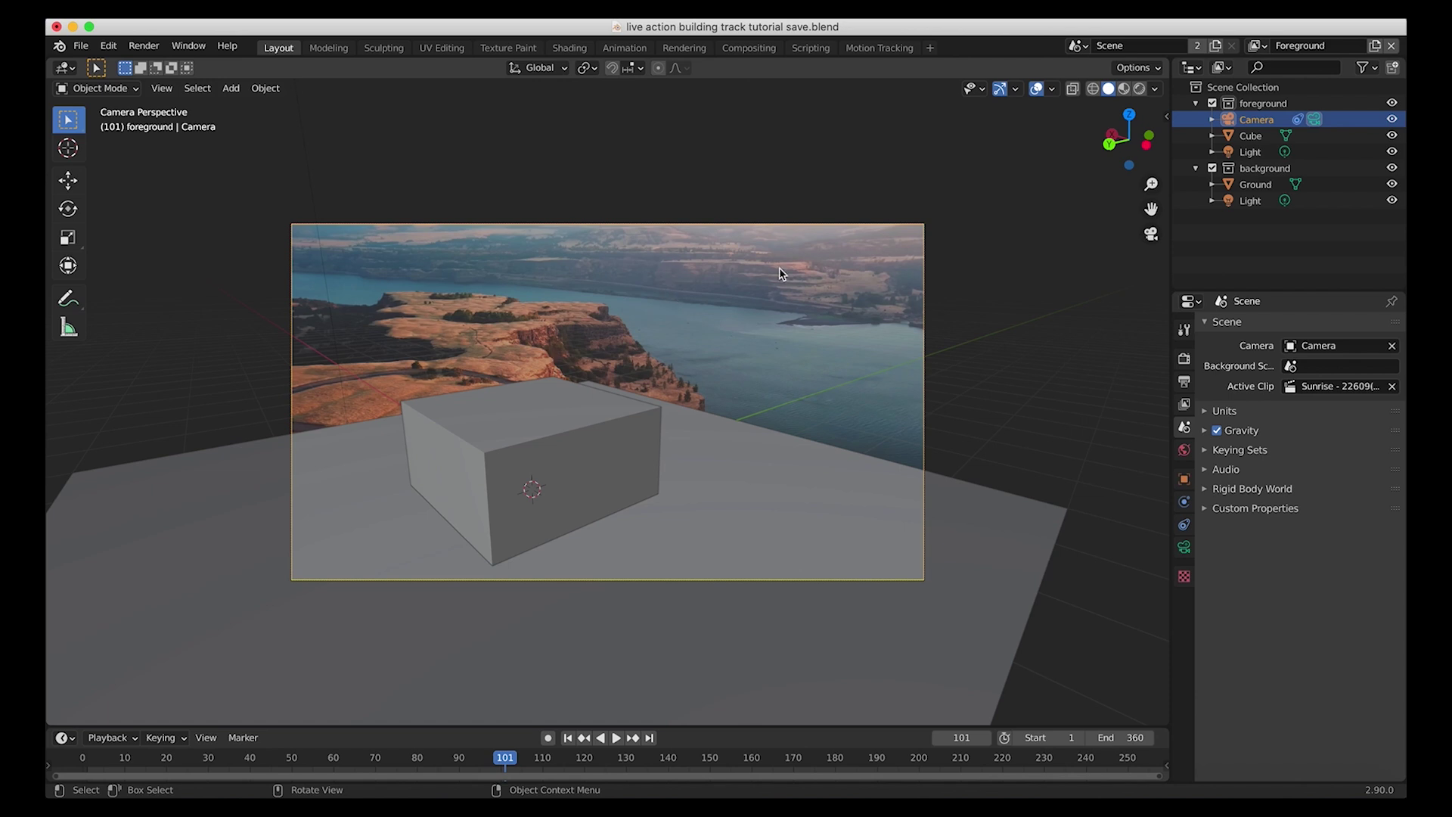
Examine the foreground collection with its cube and the background collection with its ground plane
left_click(1261, 103)
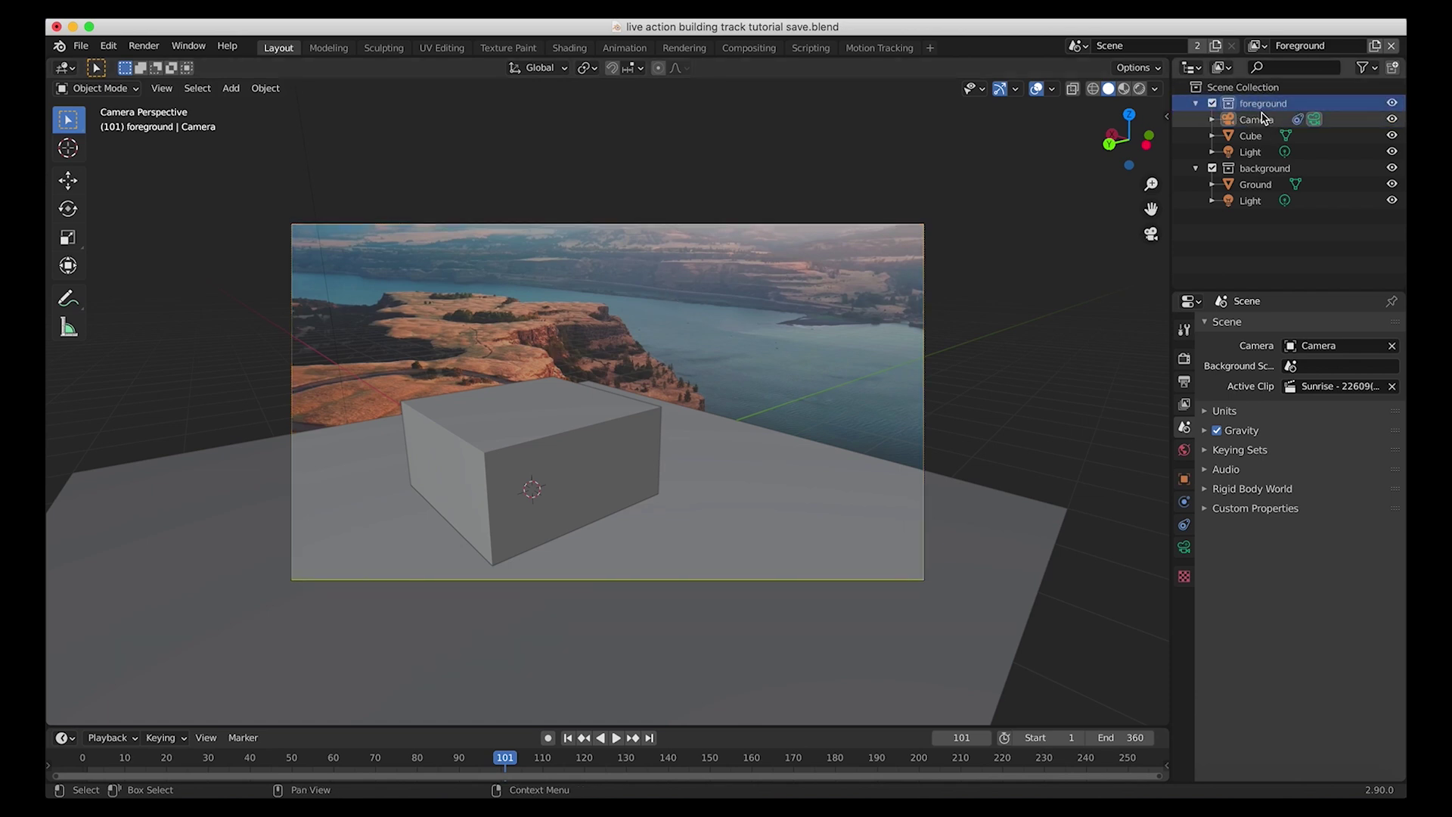
left_click(1250, 136)
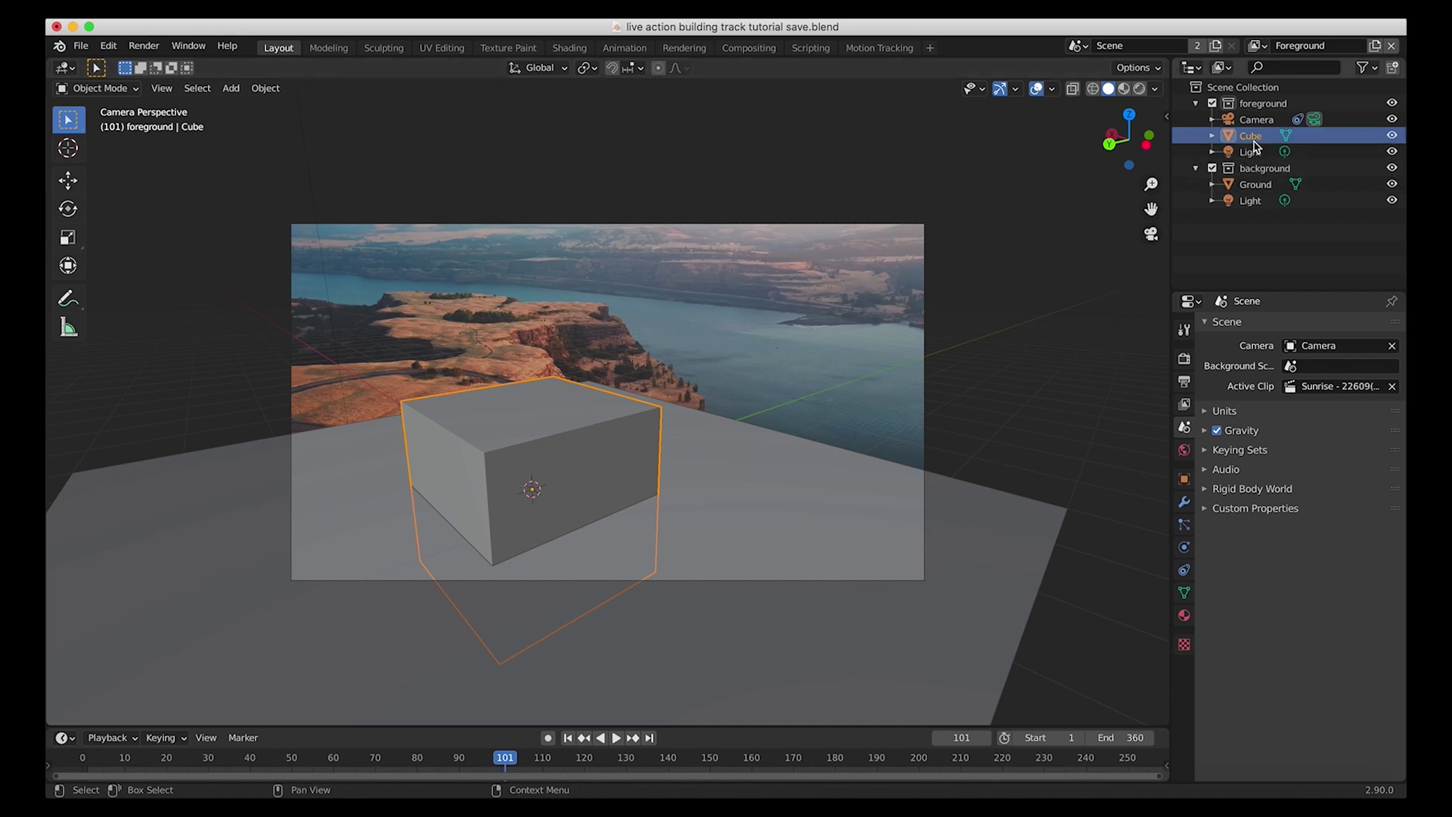
left_click(1264, 166)
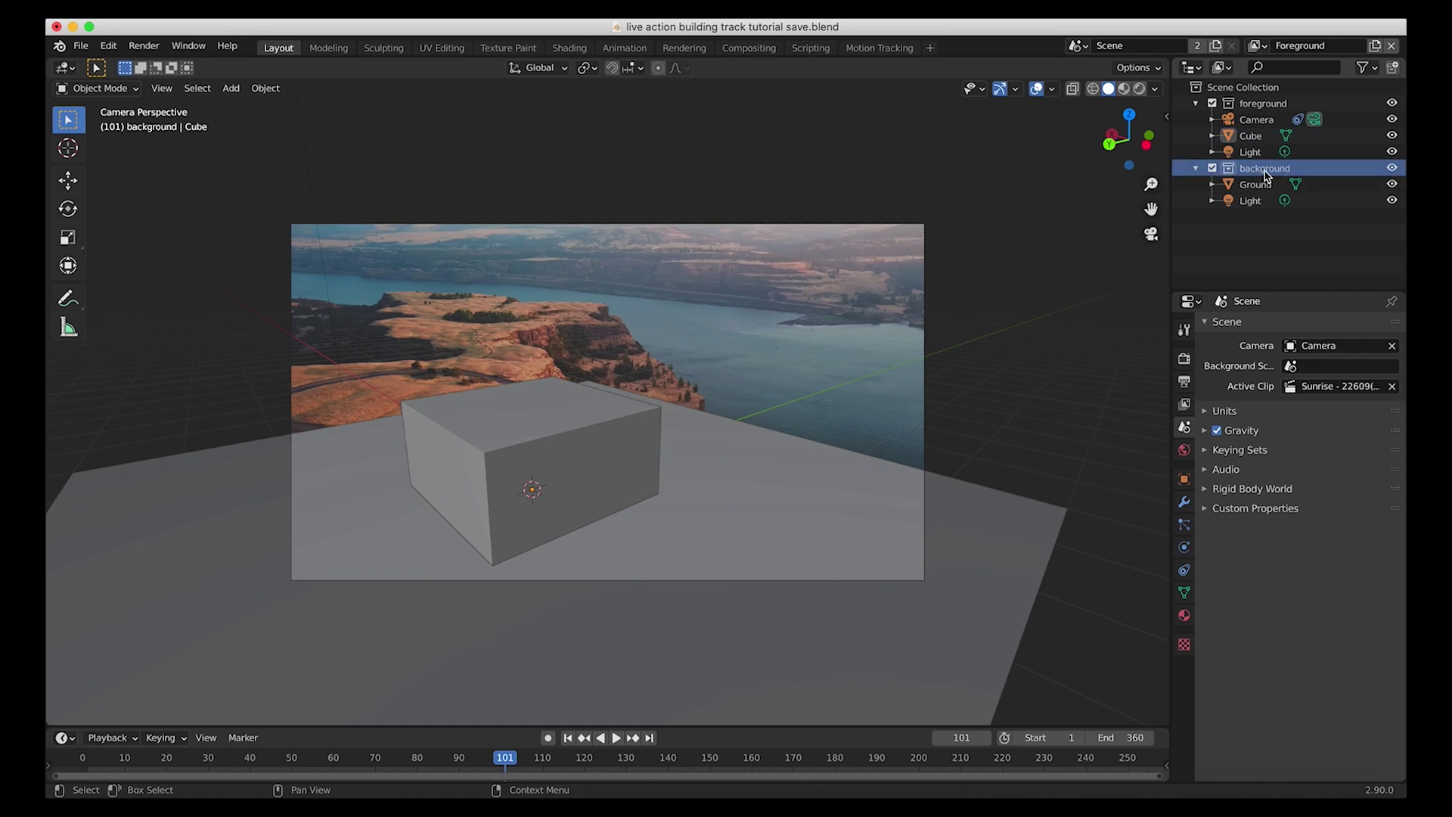
left_click(1255, 184)
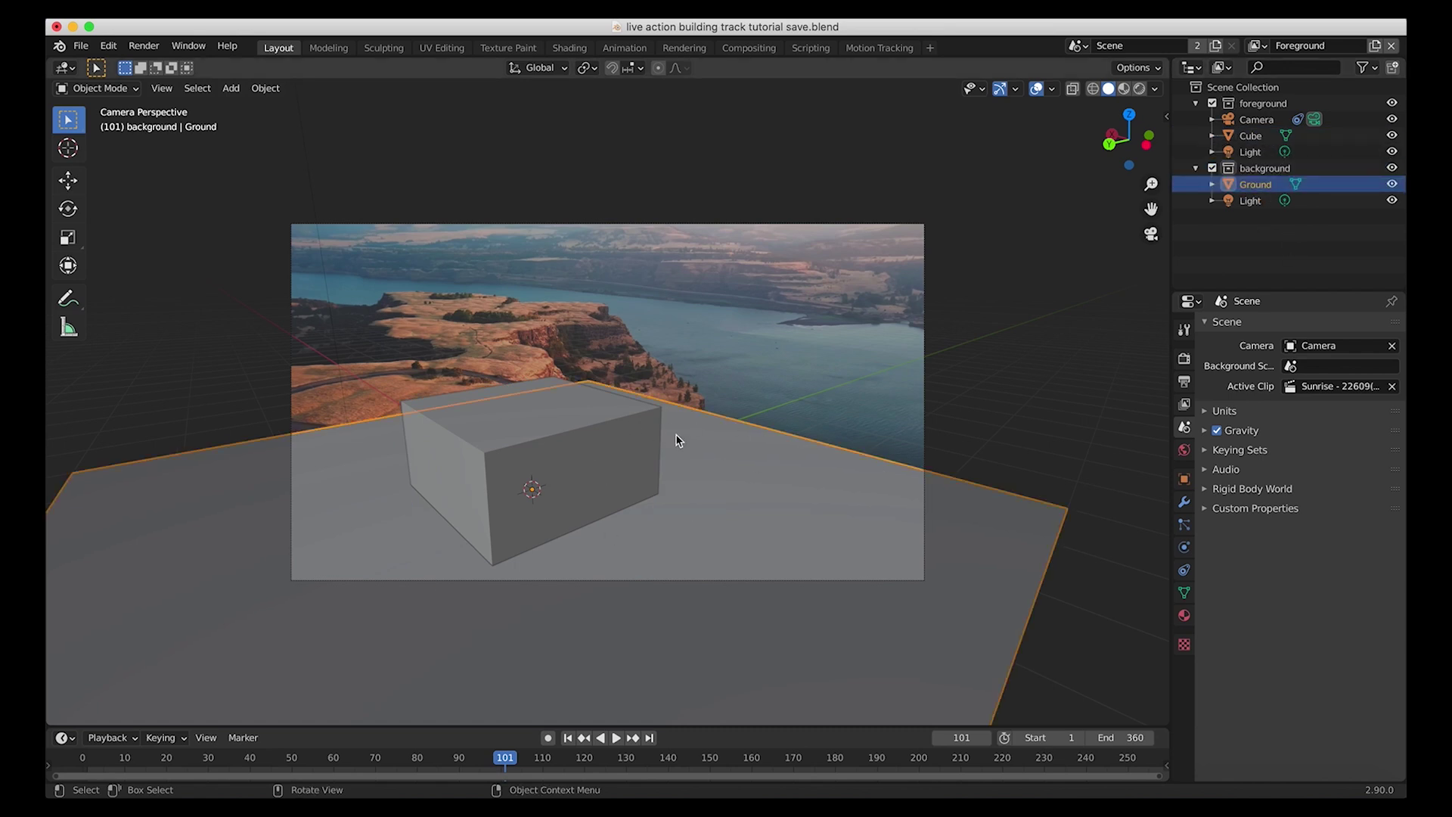
Examine the compositing node tree that combines the movie clip with the background and foreground render layers
left_click(746, 50)
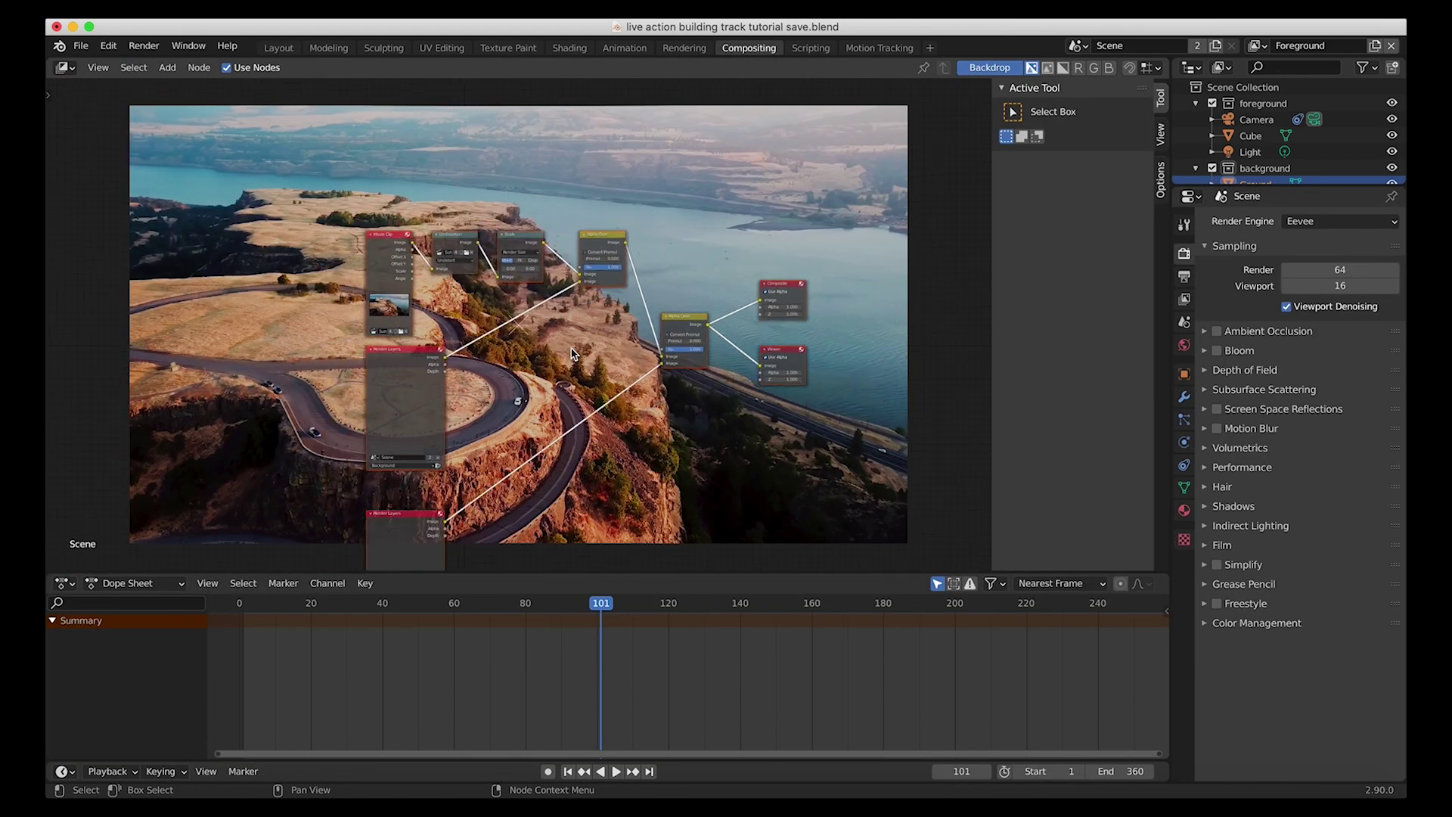
scroll(572, 353, "down", 1)
middle_click_drag(573, 353, 621, 183)
scroll(550, 370, "up", 5)
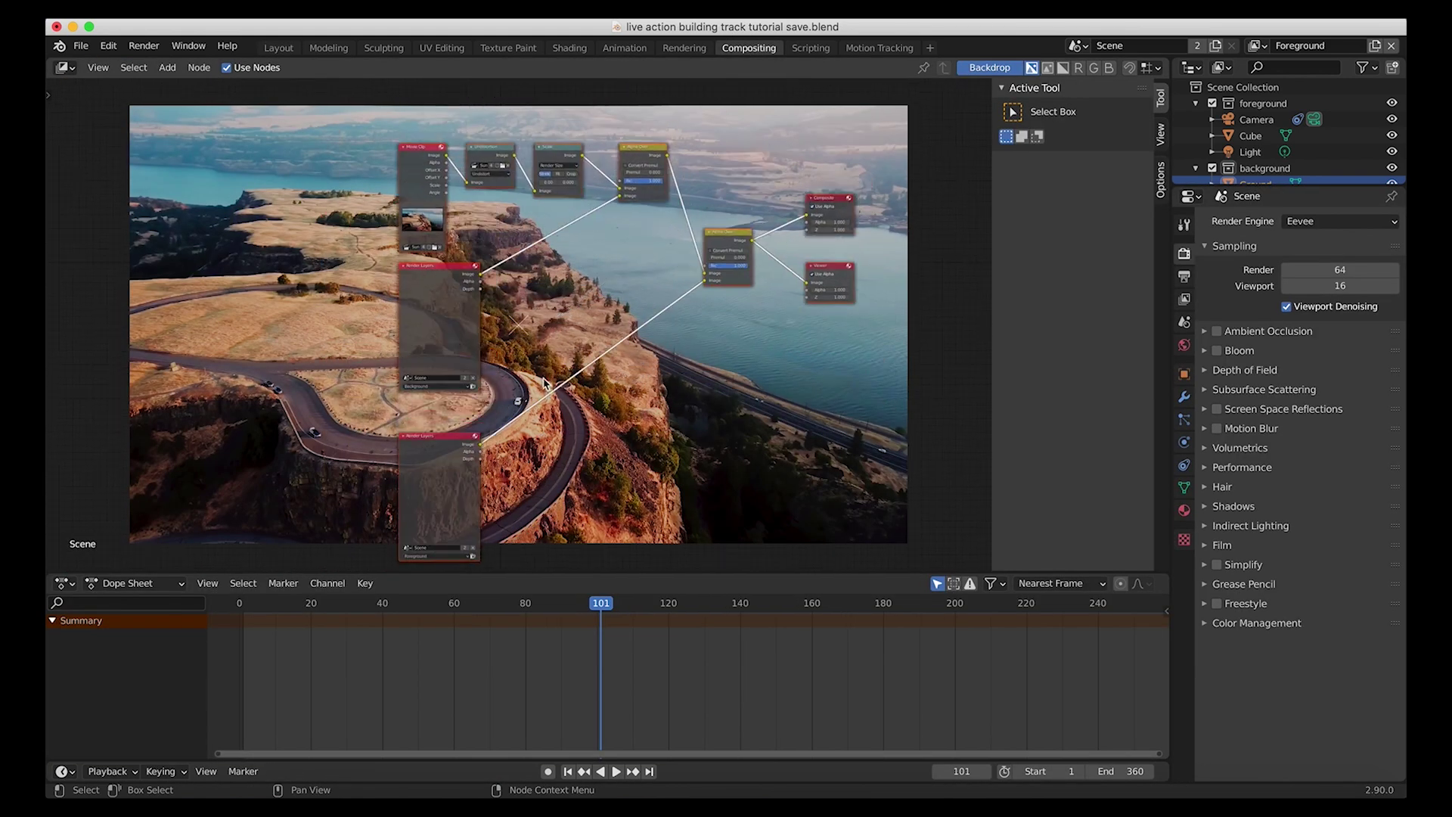
scroll(491, 231, "up", 1)
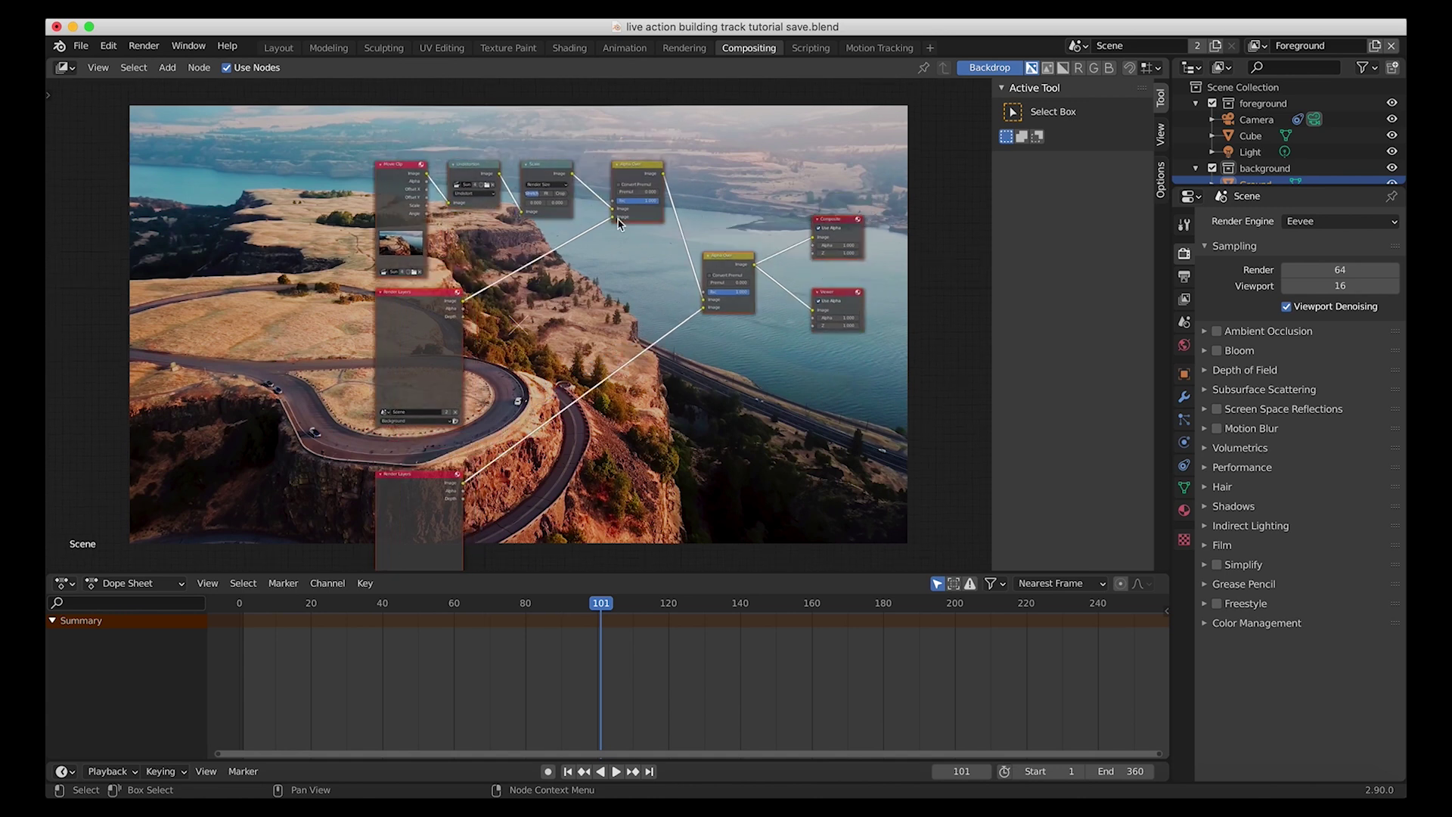
scroll(484, 435, "down", 3)
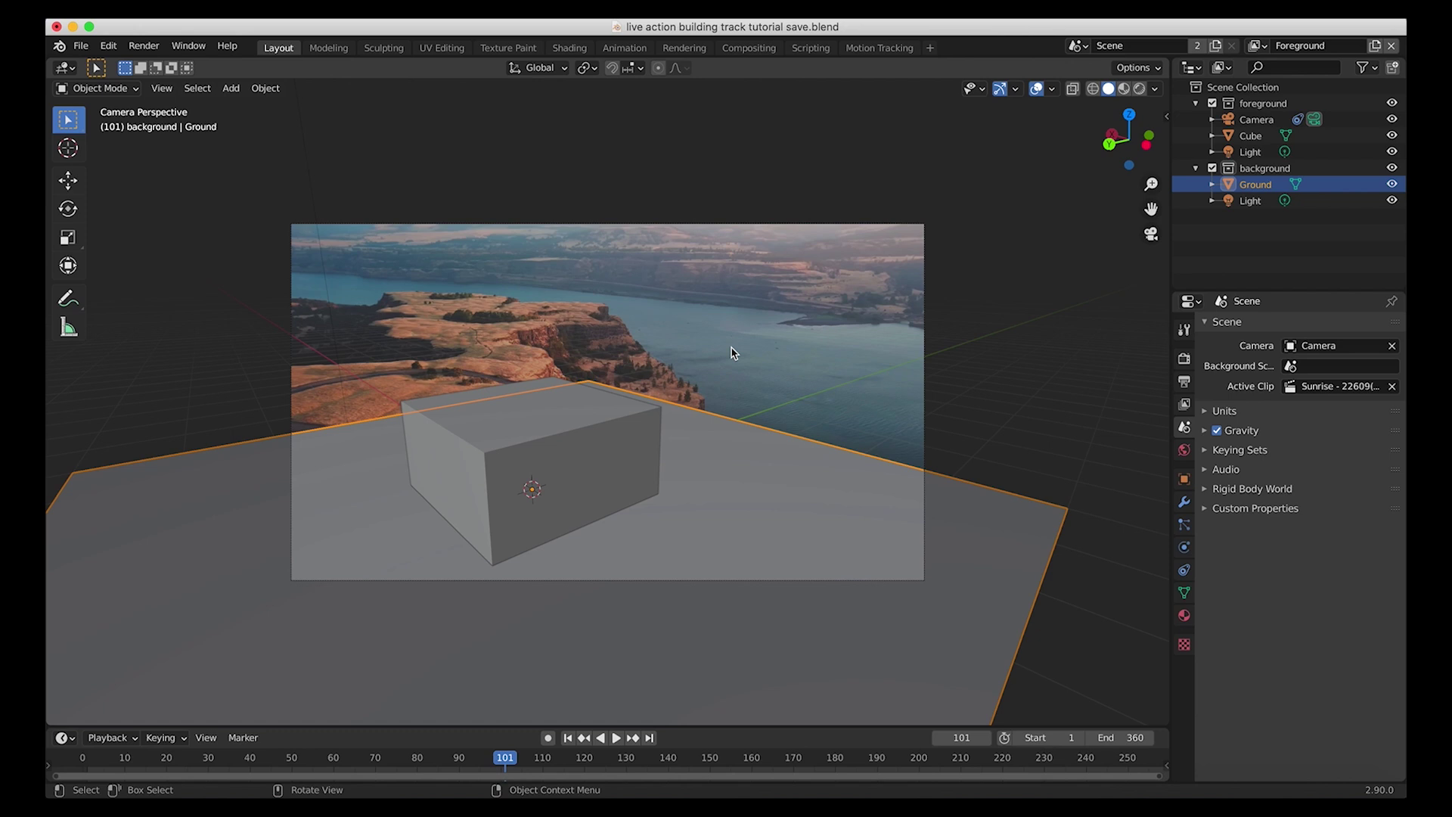
Turn on the Motion Tracking overlay in the Layout viewport
key("z")
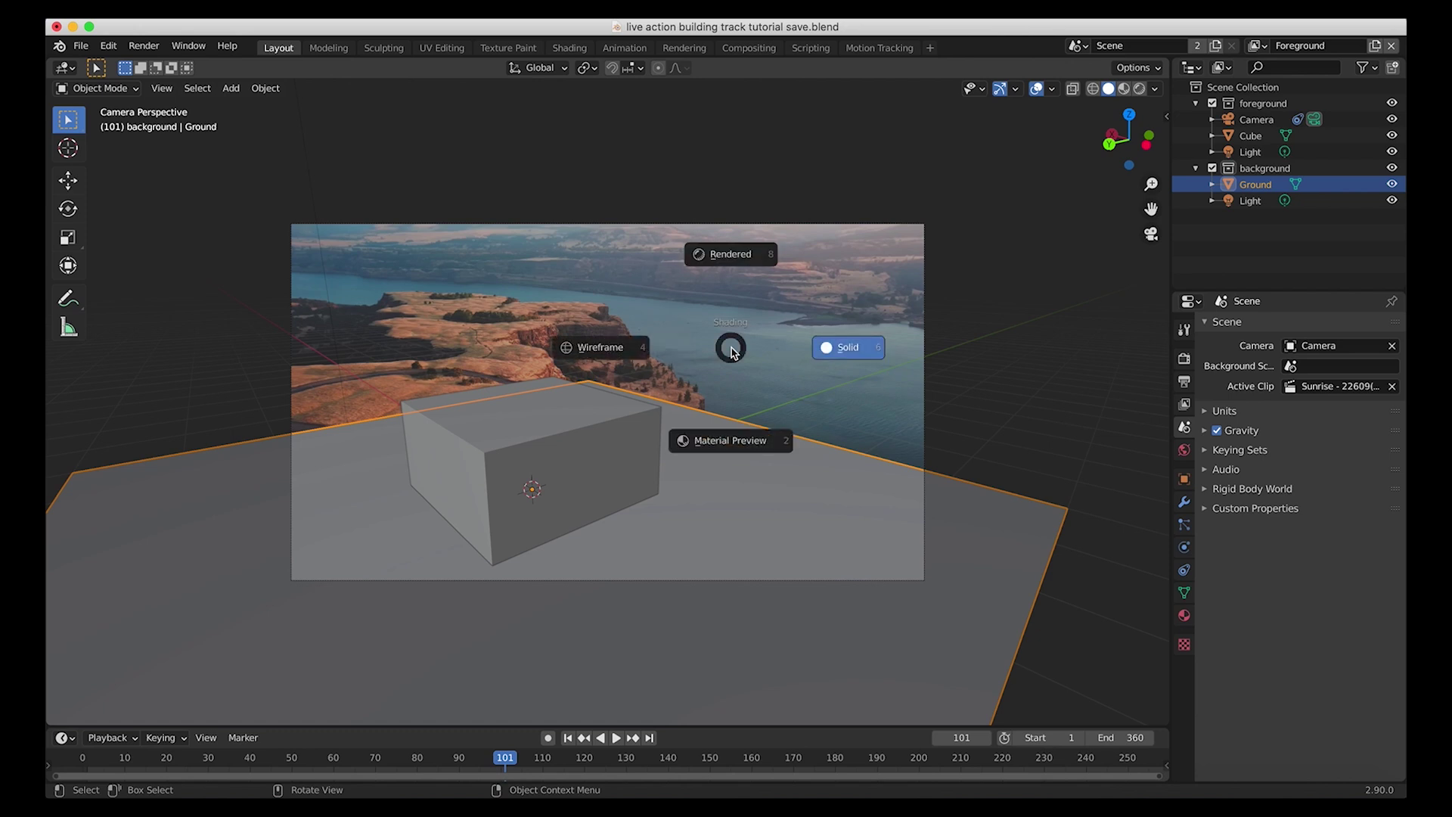
left_click(866, 224)
left_click(1051, 89)
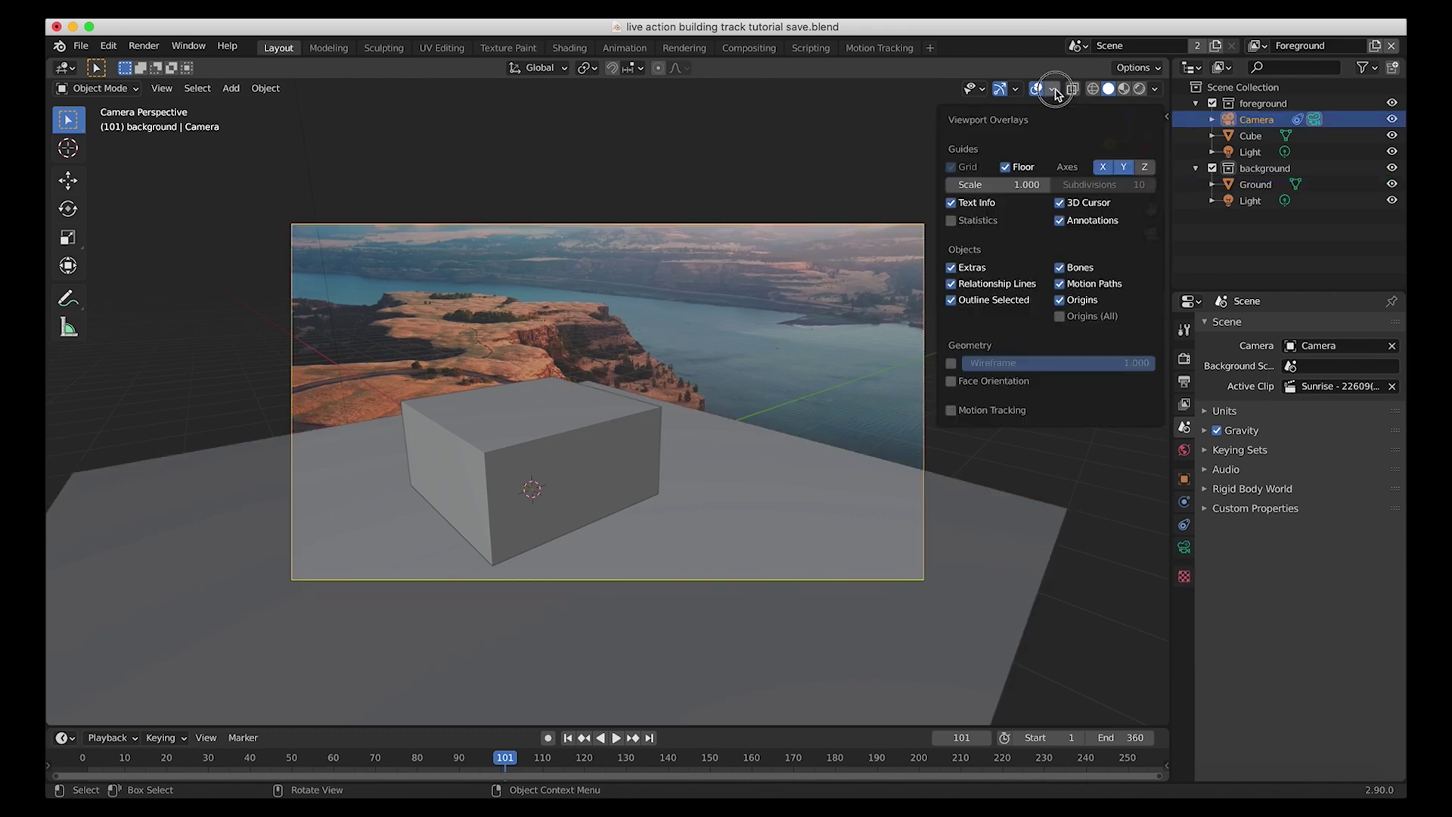
left_click(951, 410)
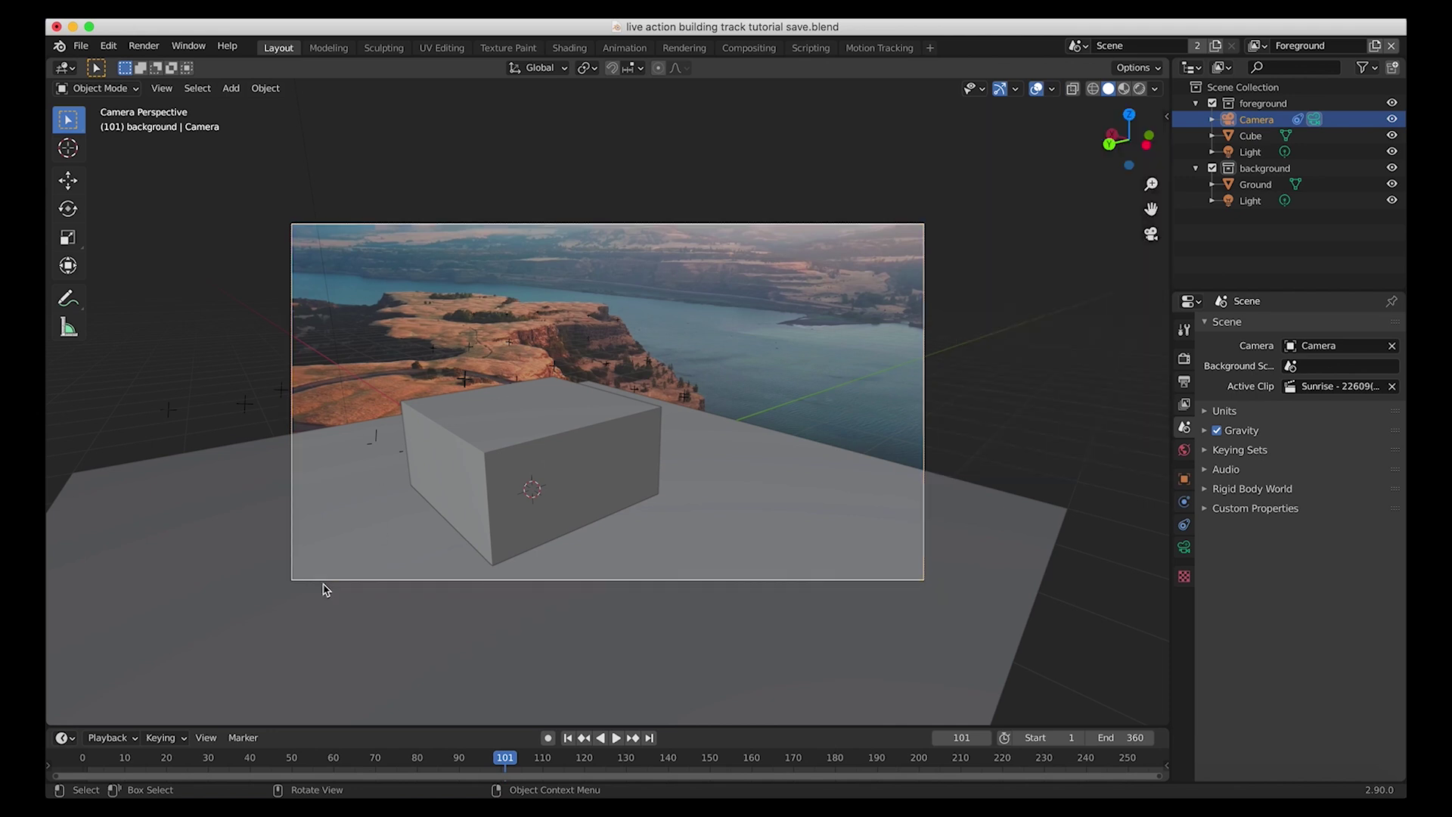
Play the animation through the camera, and examine the tracking points around the ground plane from outside the camera view
left_click(129, 756)
key("space")
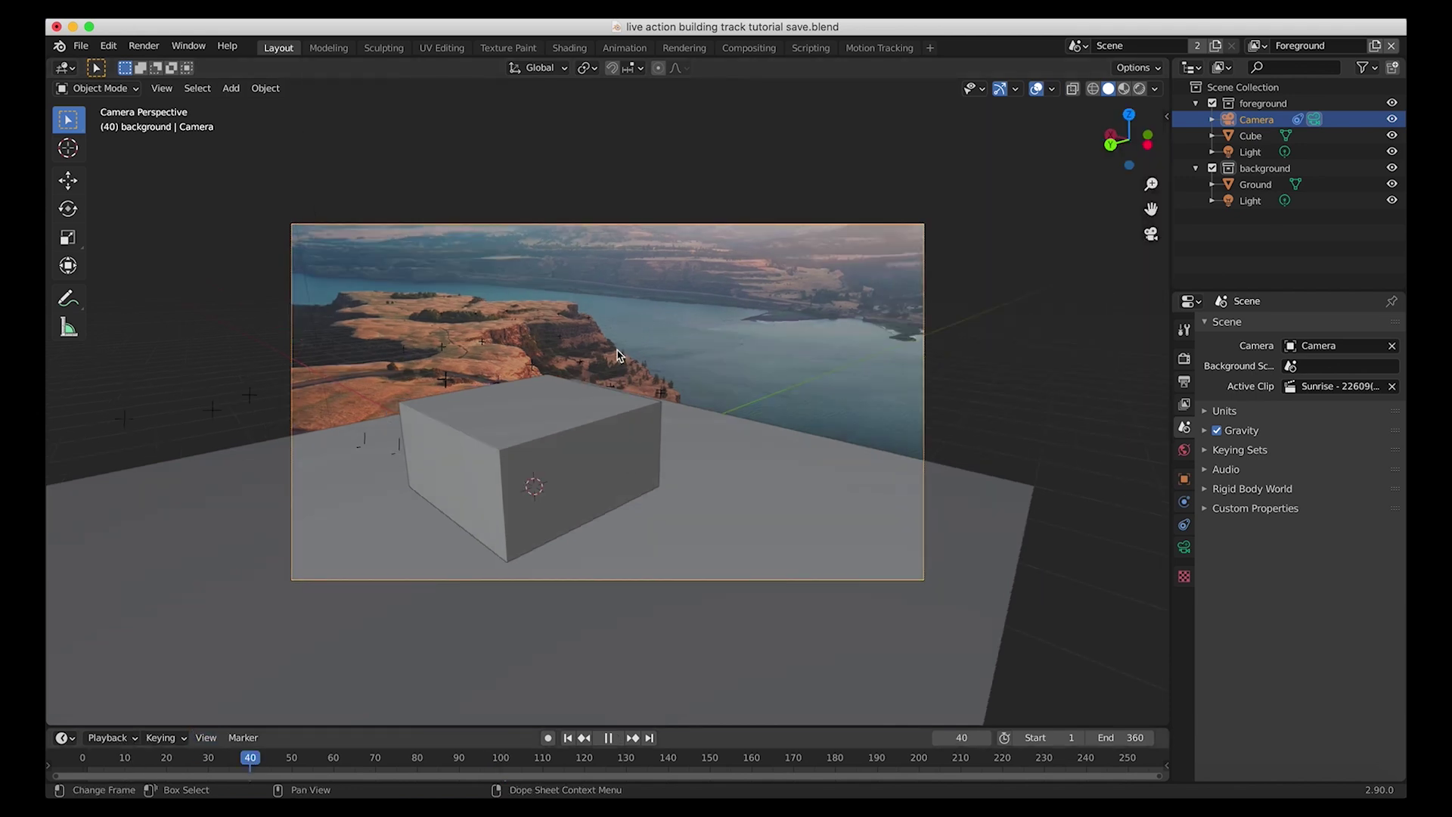
key("space")
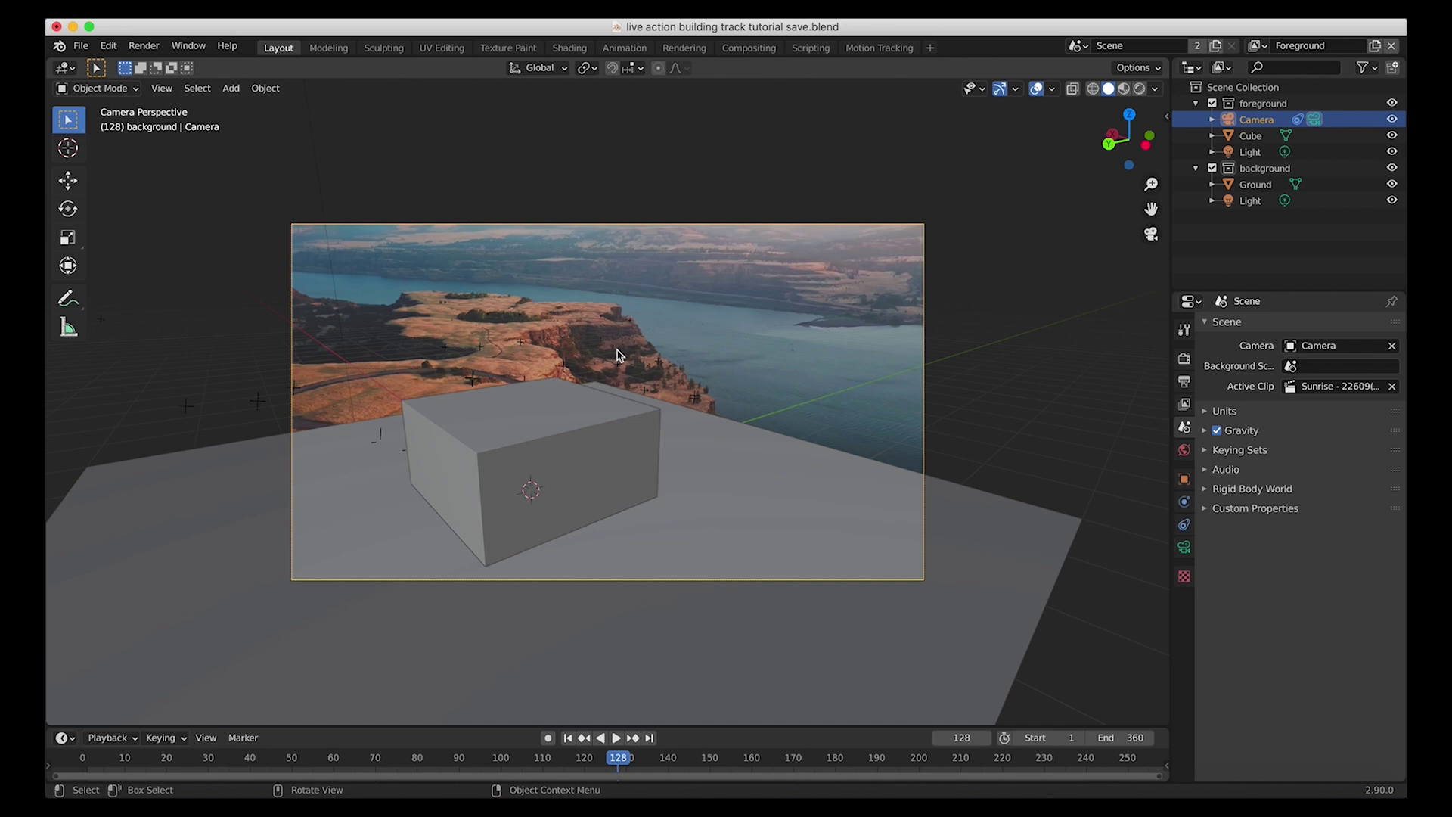
middle_click_drag(774, 405, 762, 418)
scroll(658, 431, "down", 5)
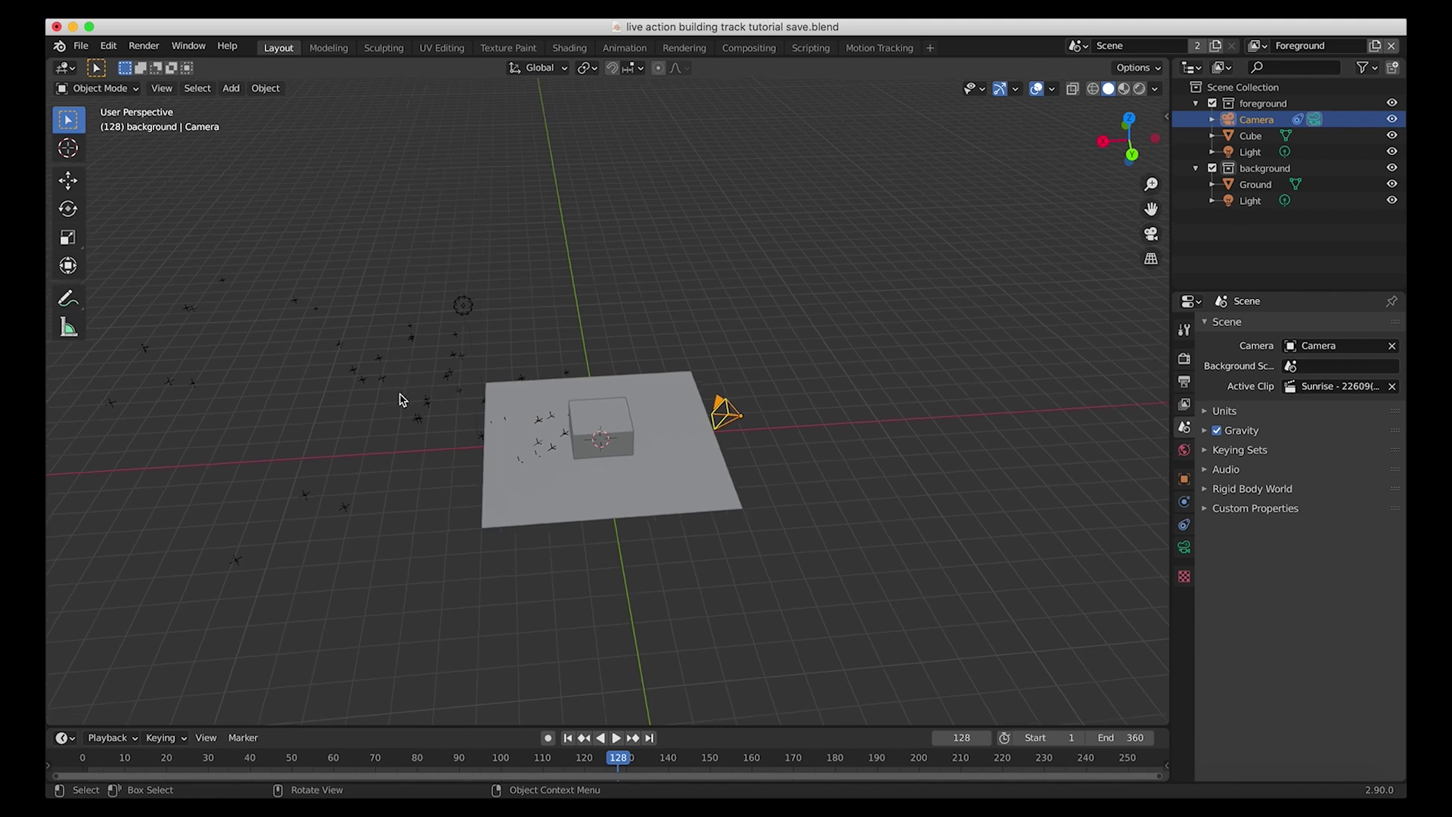
middle_click_drag(401, 399, 438, 356)
middle_click_drag(575, 355, 760, 512)
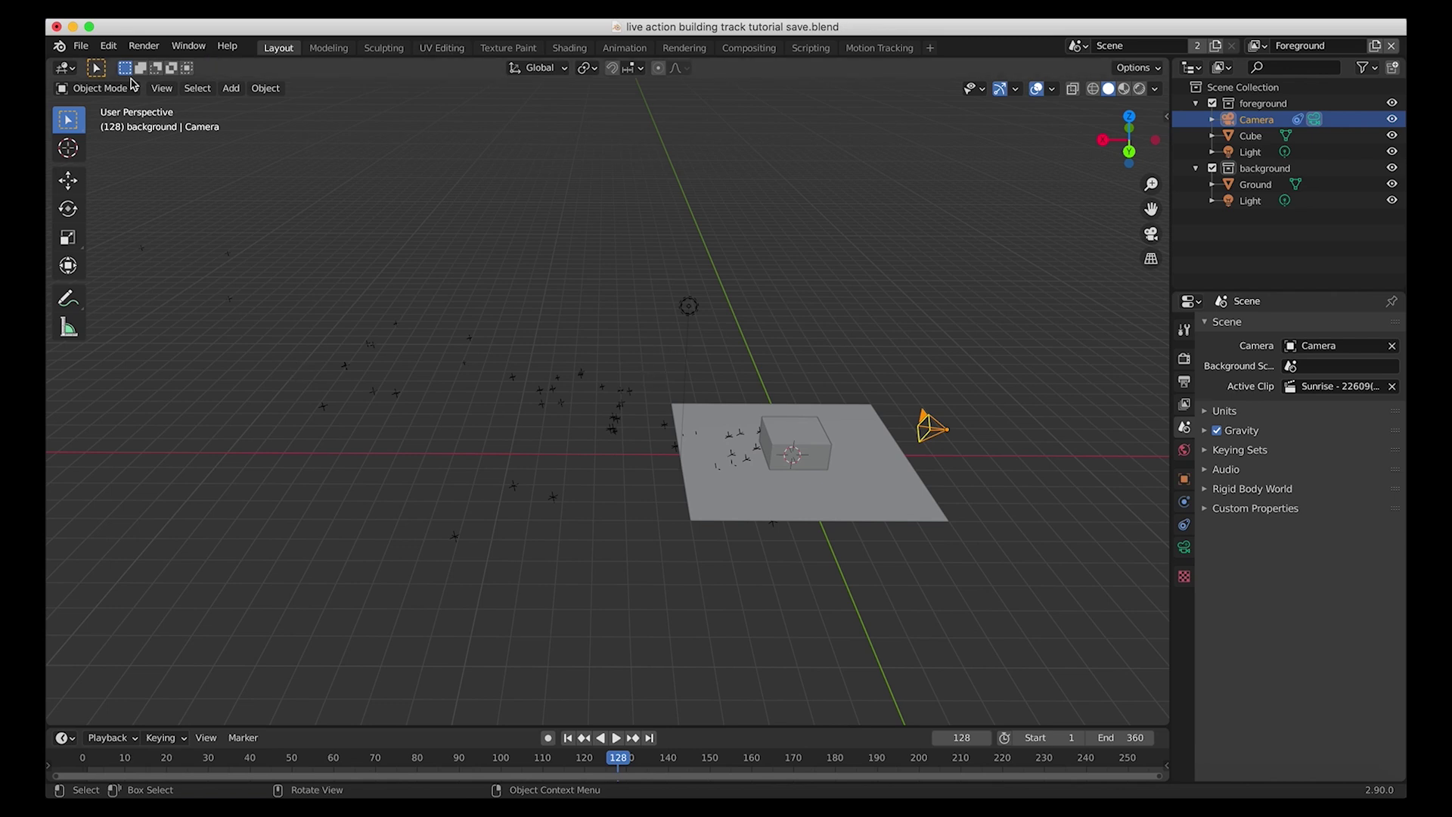
Return to the camera's viewpoint and select the cube on the ground plane
left_click(161, 88)
mouse_move(193, 274)
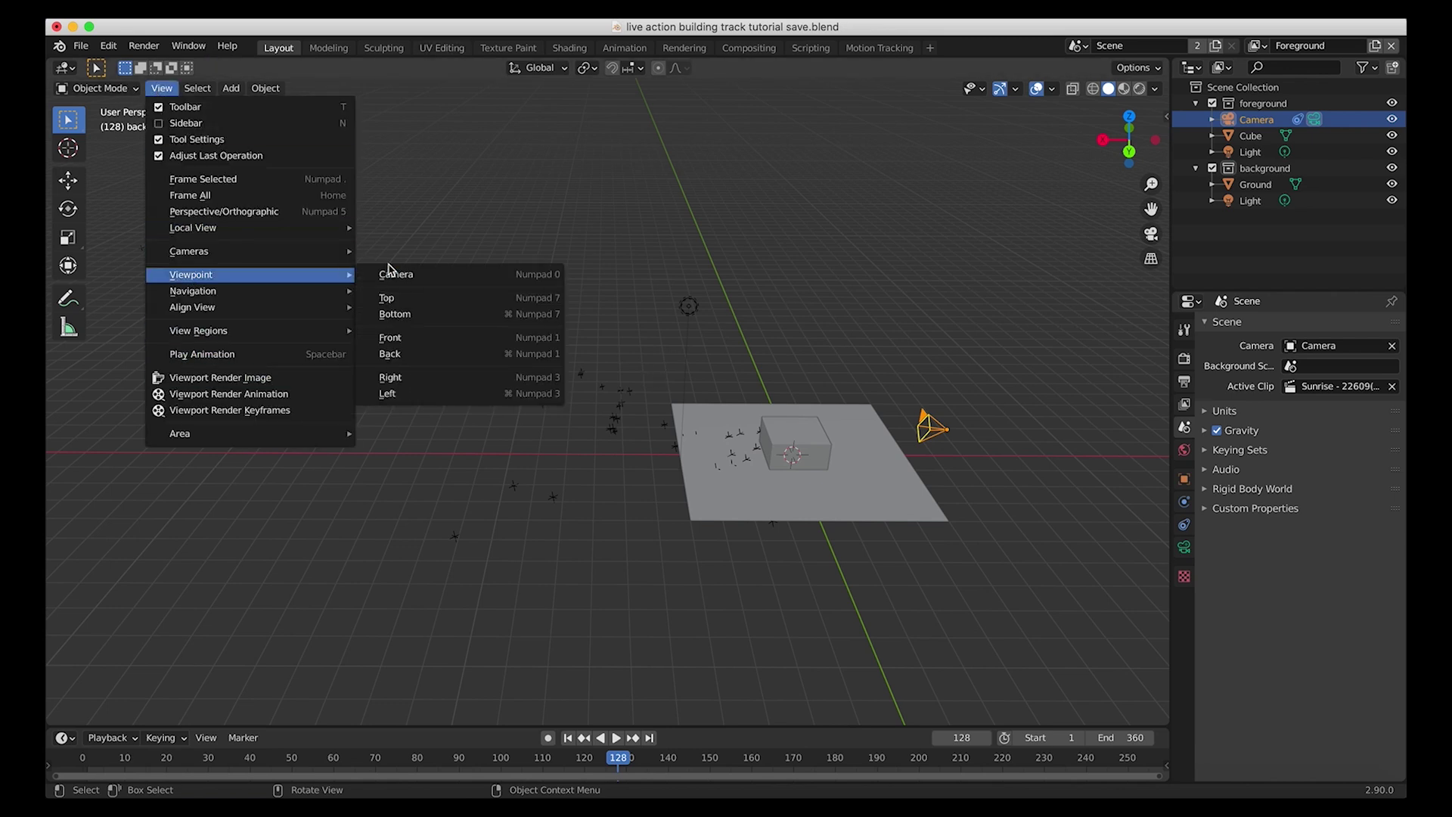
left_click(391, 275)
left_click(522, 424)
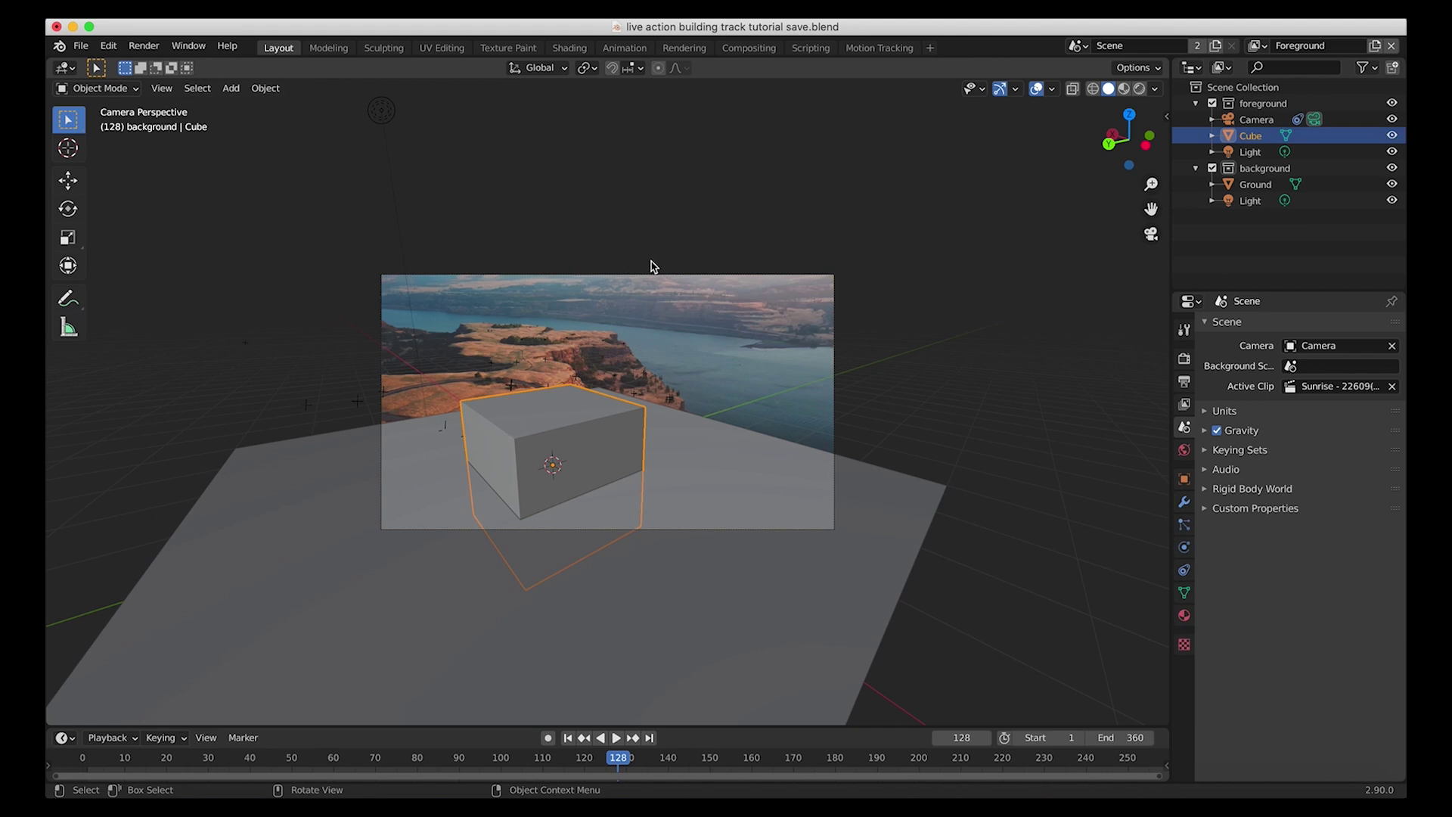
Delete the cube and add the Soviet small #5 building from City Builder 3D at the 3D cursor
left_click(624, 337)
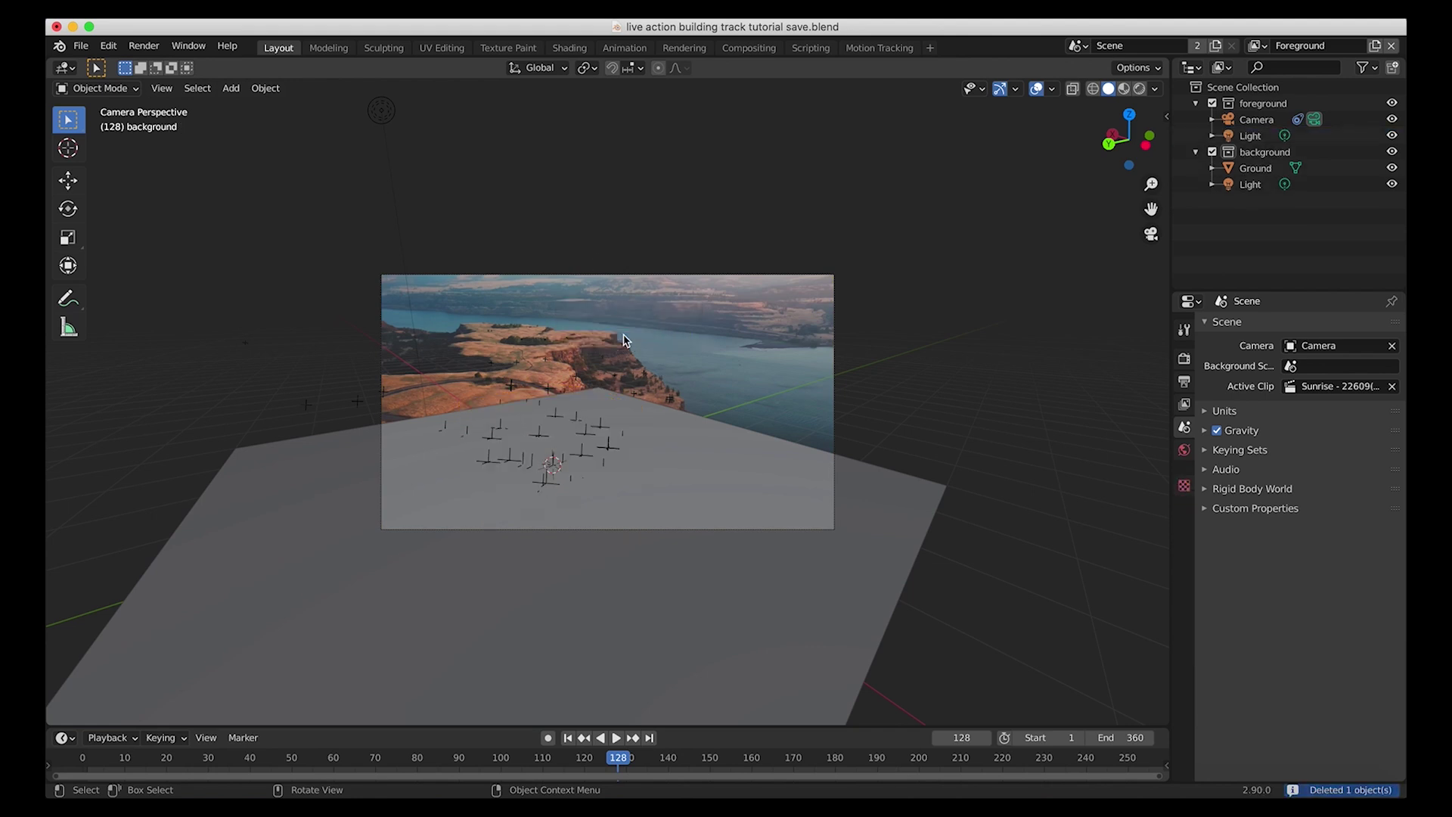
key("n")
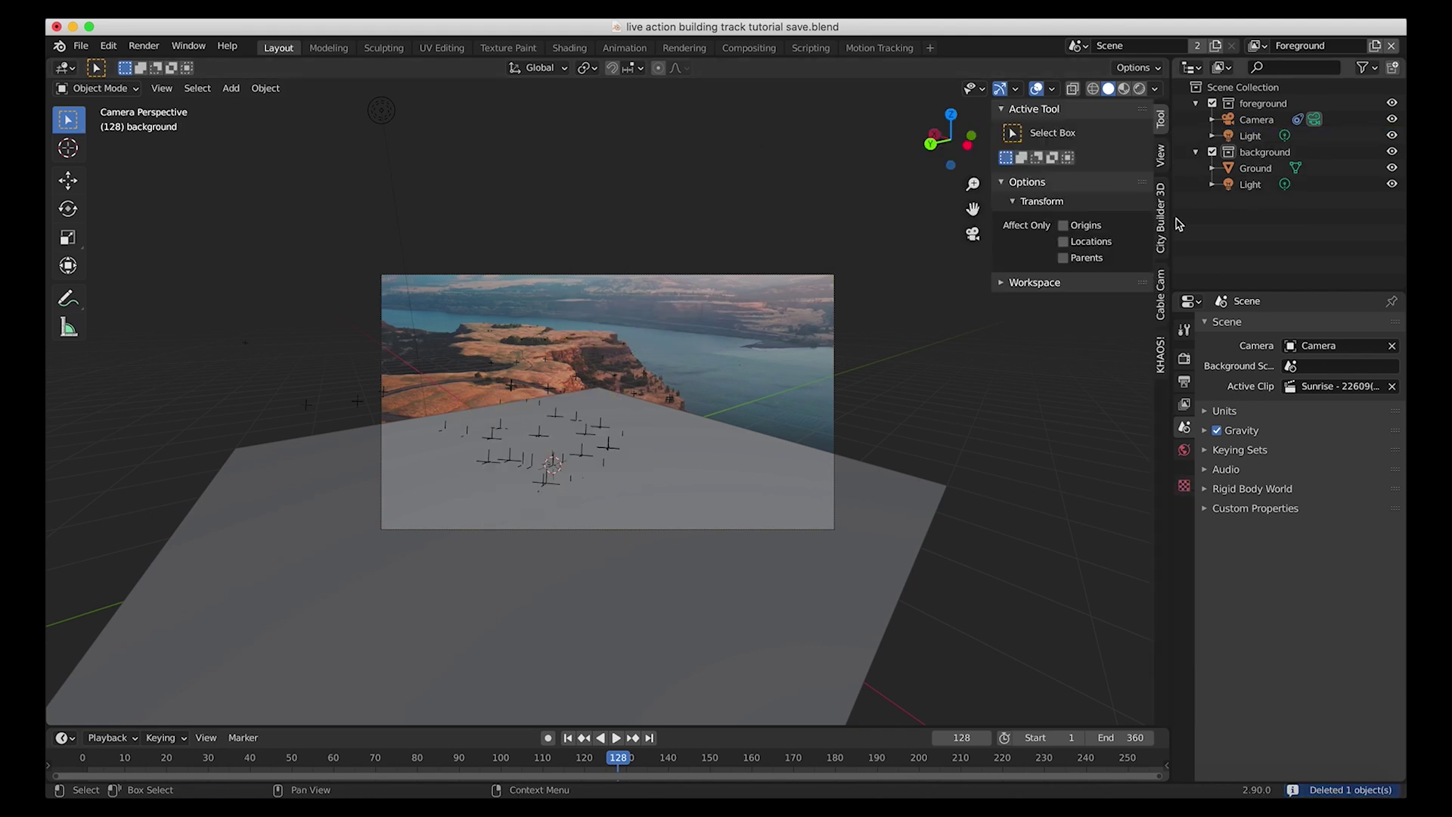
left_click(1162, 240)
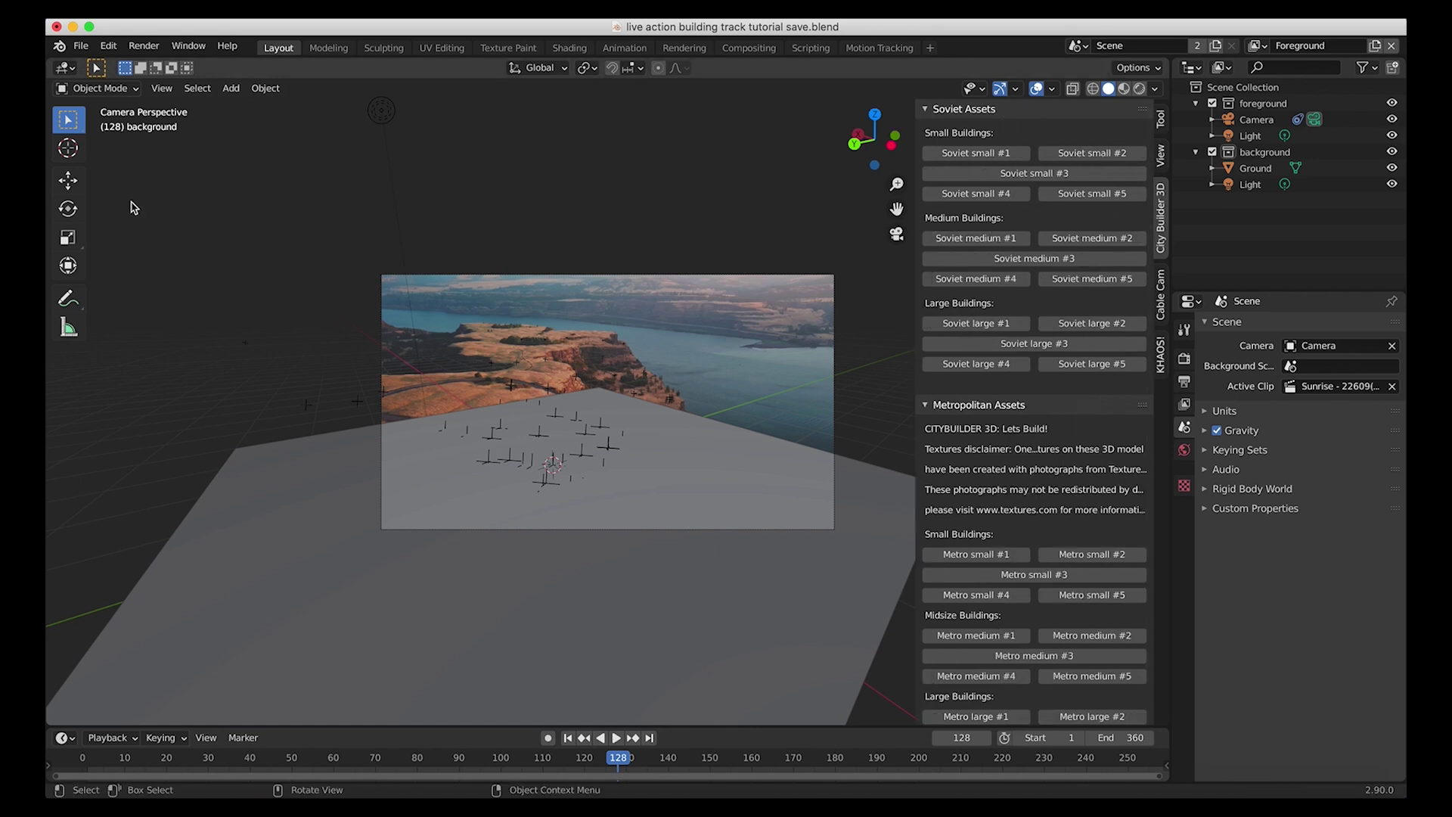
left_click(68, 155)
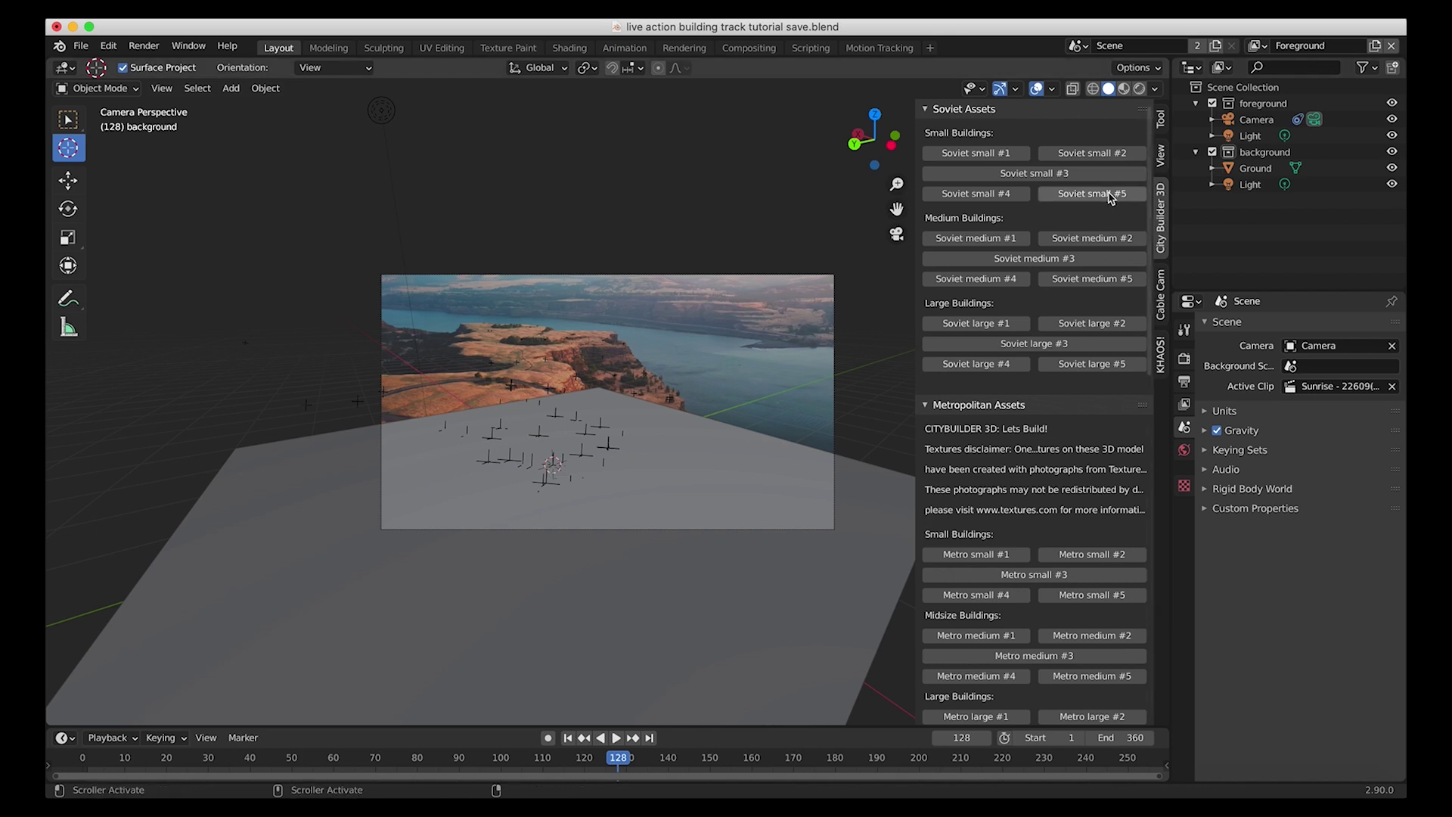
left_click(1109, 194)
left_click(68, 121)
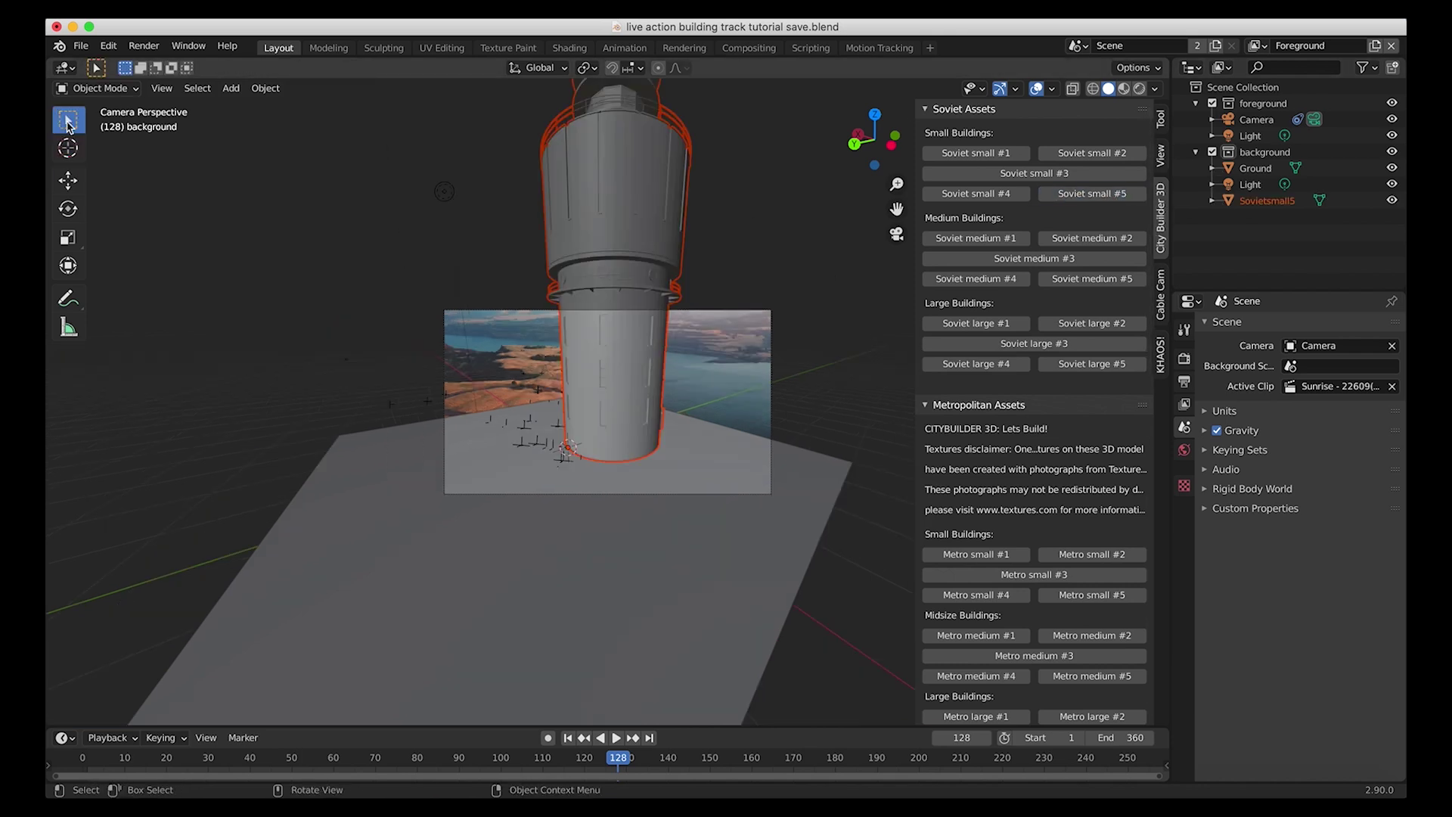
Scale the building down to about 0.2, inspect it up close, and return to the camera's viewpoint
key("s")
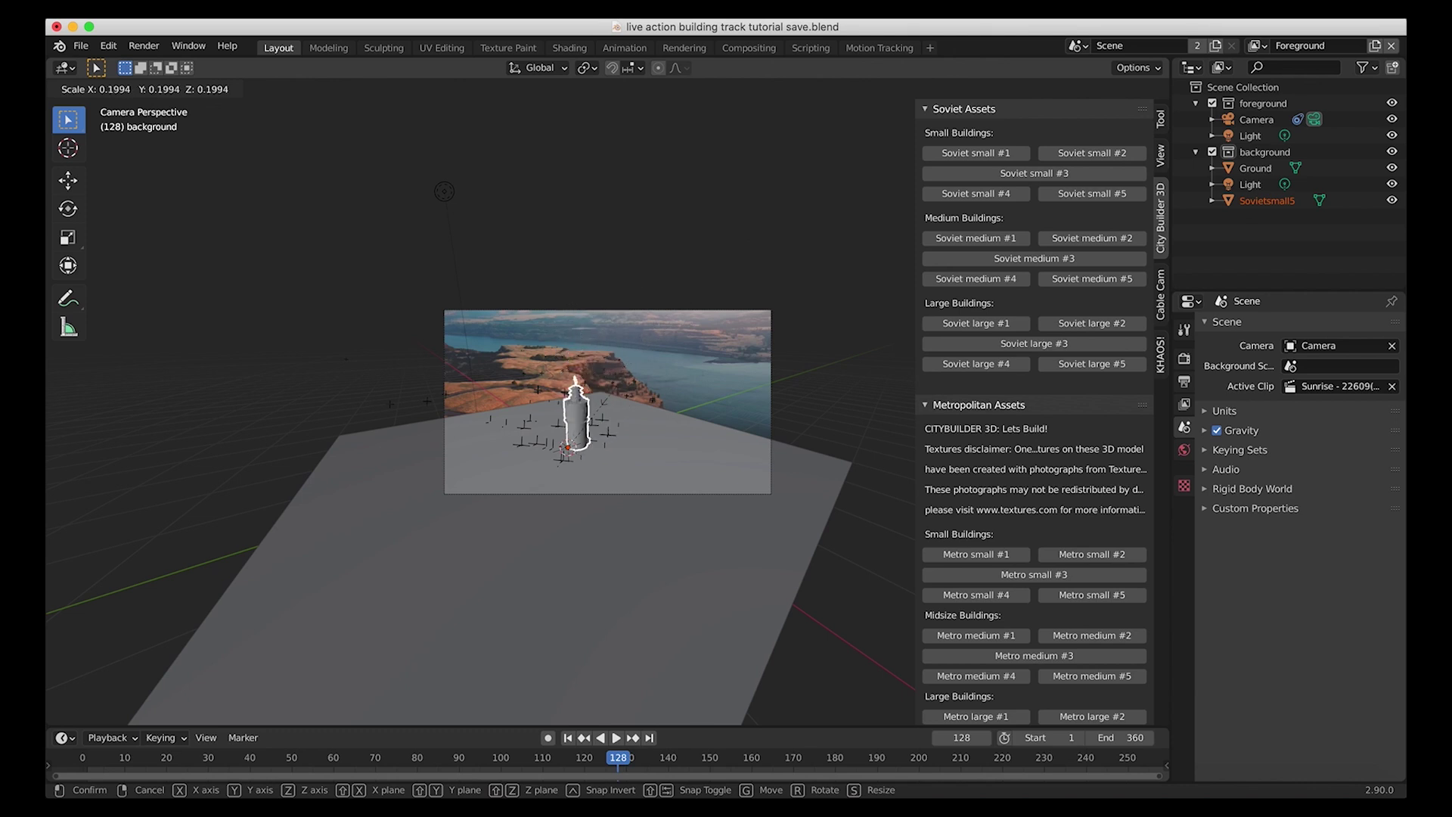
left_click(574, 425)
key("KP_Decimal")
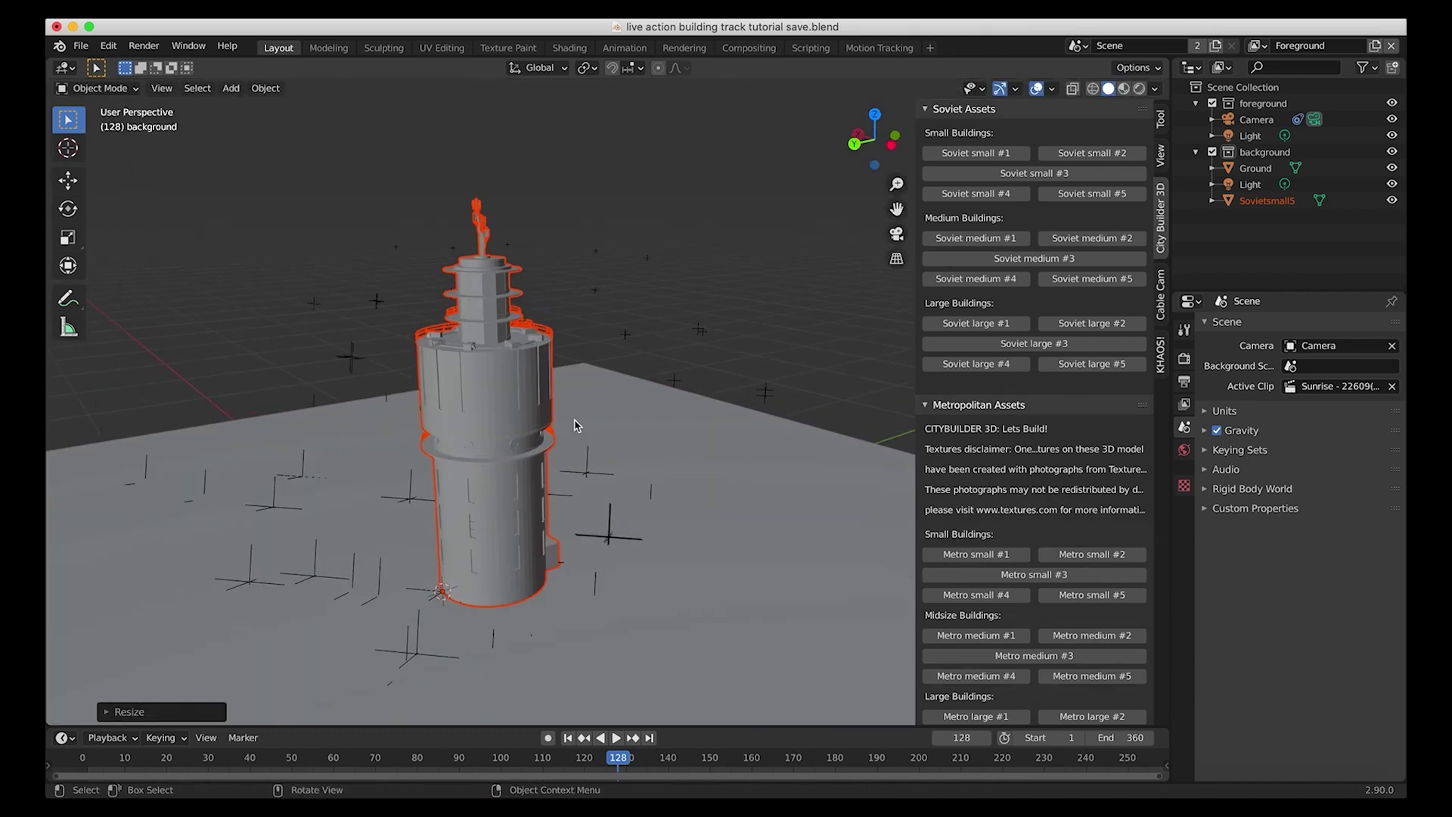
key("KP_0")
In wireframe shading, move the building about 0.75 m along the global X axis and scale it to about 0.82
key("shift+z")
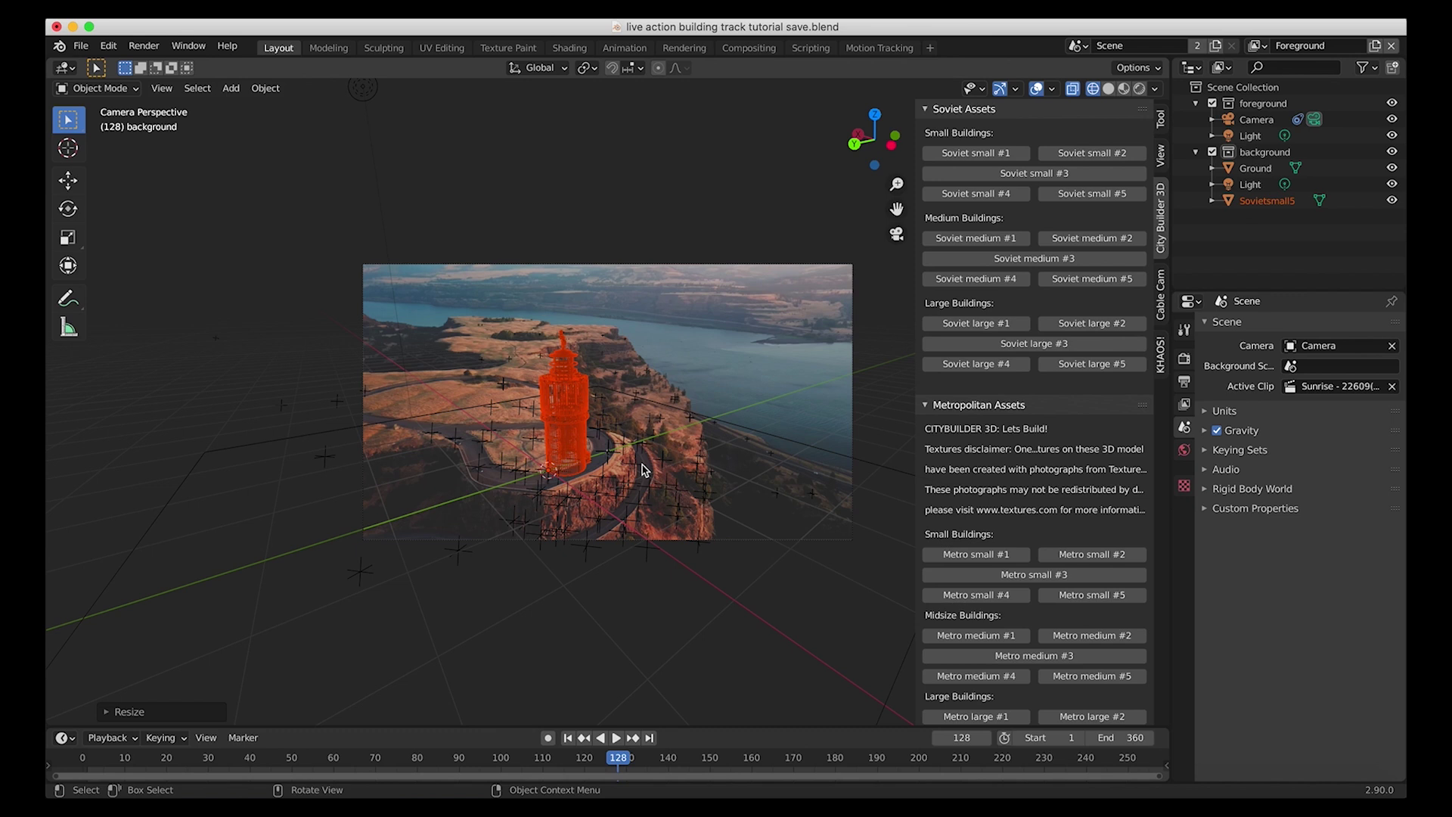
key("g")
key("y")
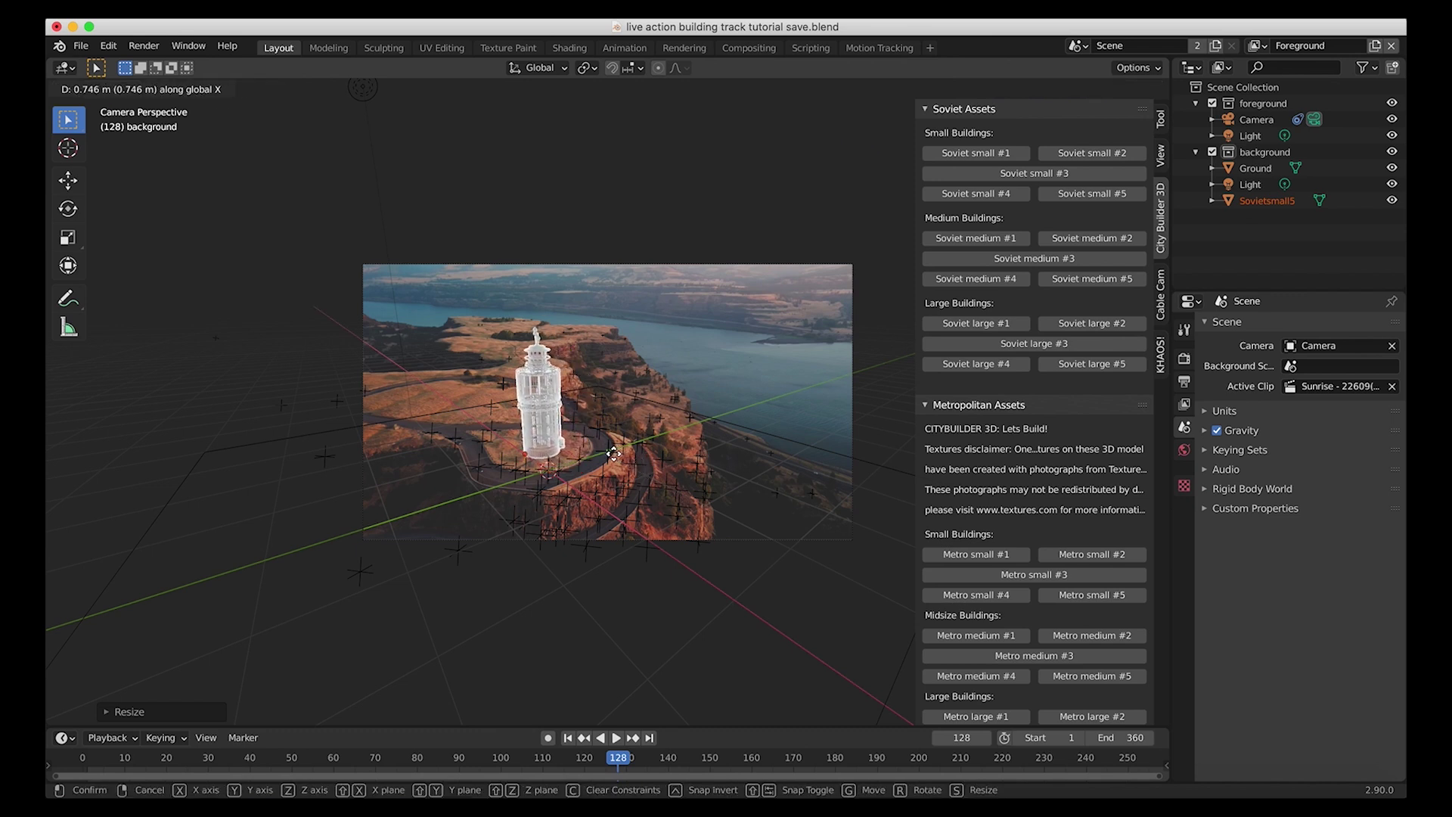
left_click(660, 382)
key("s")
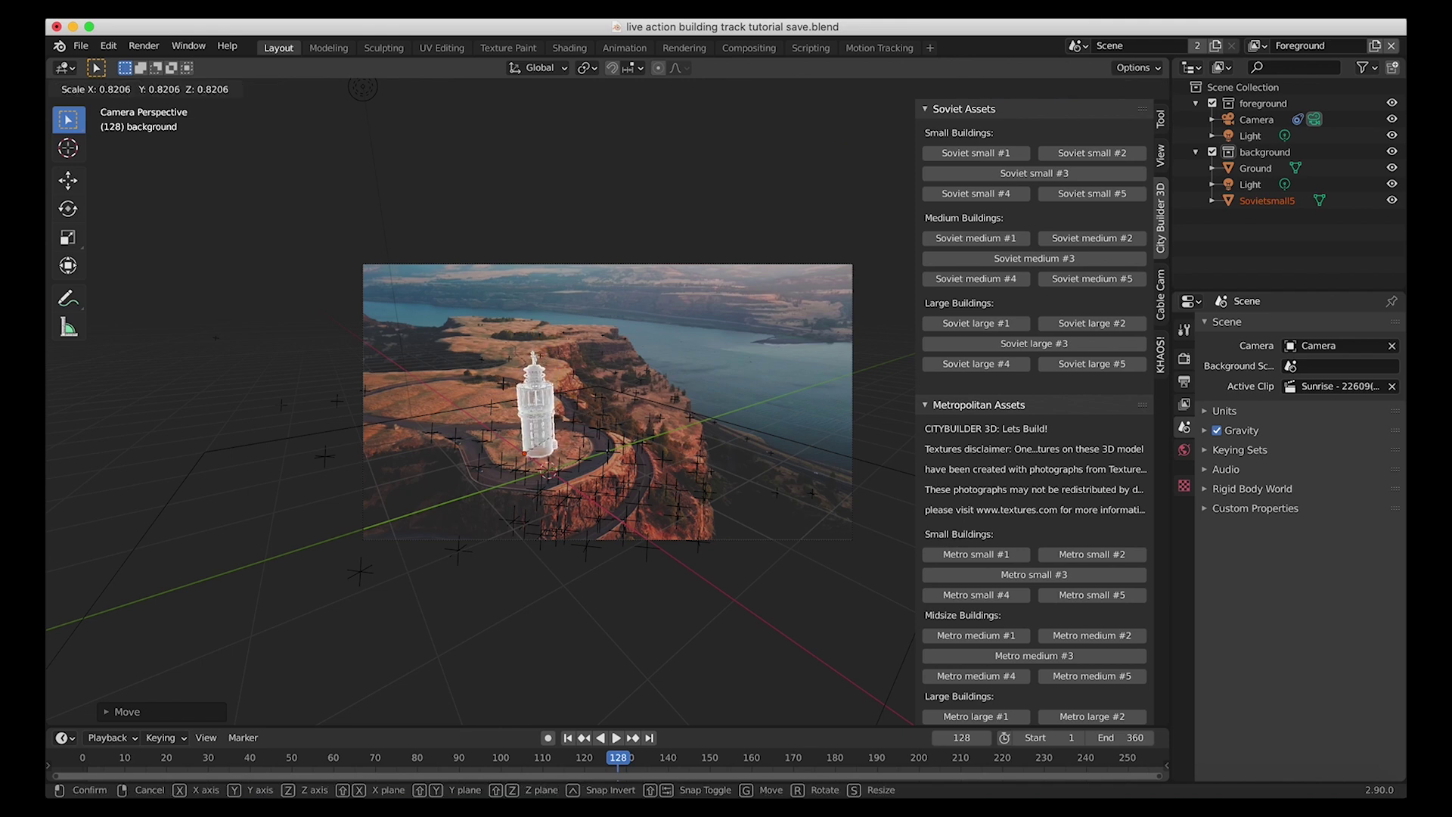
left_click(628, 393)
key("z")
left_click(528, 418)
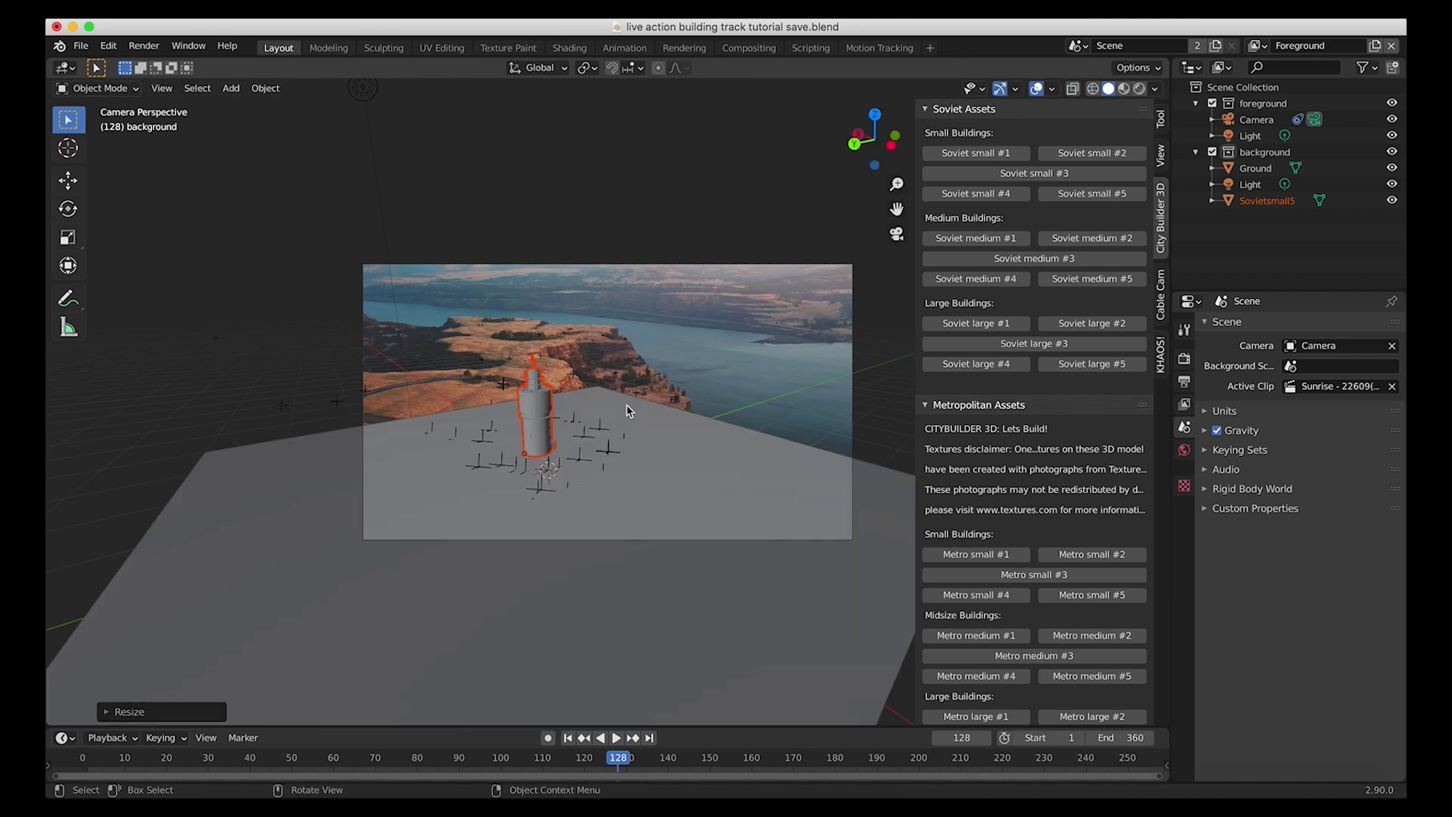
Shrink the ground plane and position it around the base of the building on the clifftop
left_click(700, 452)
key("s")
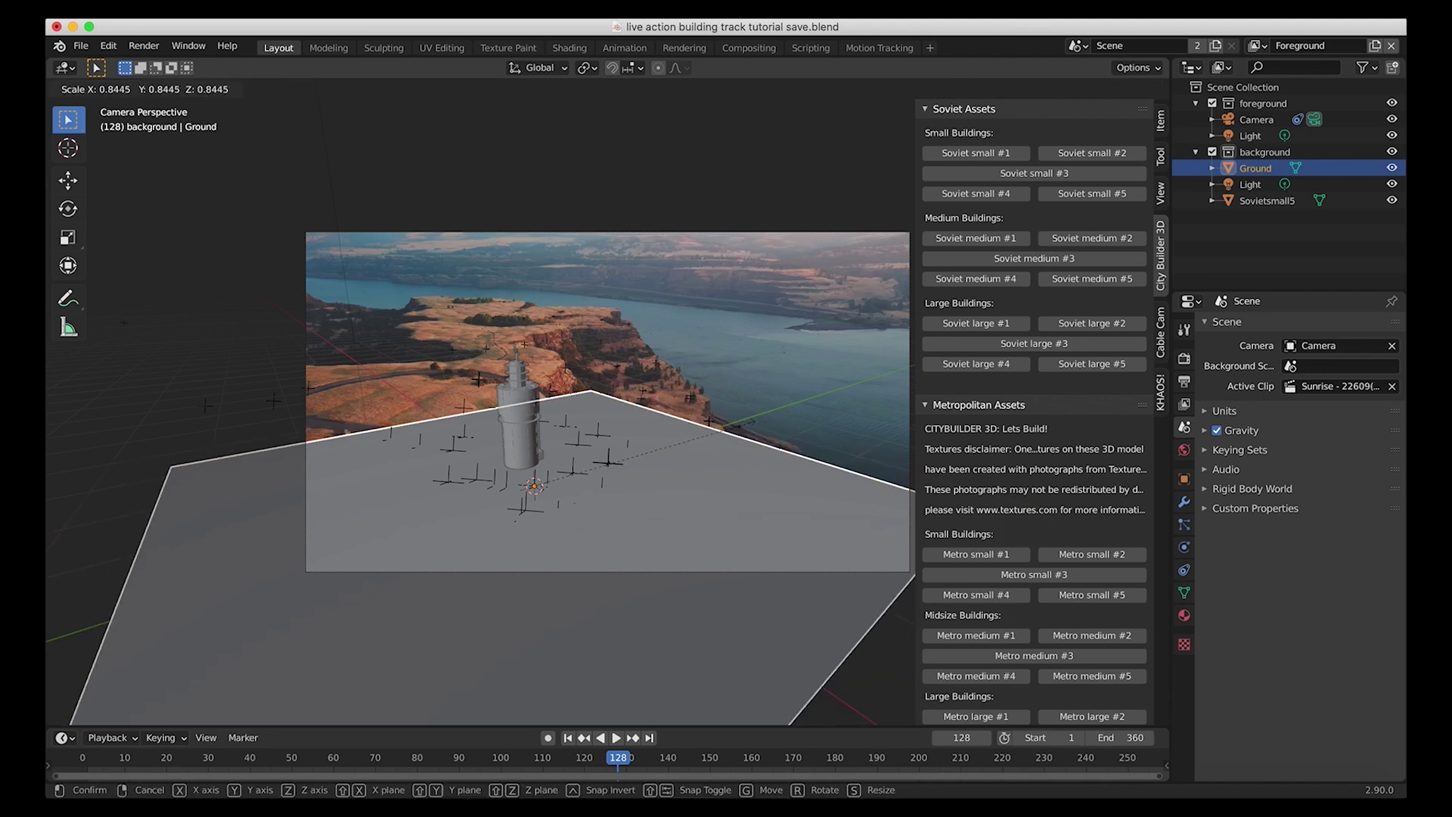
left_click(628, 460)
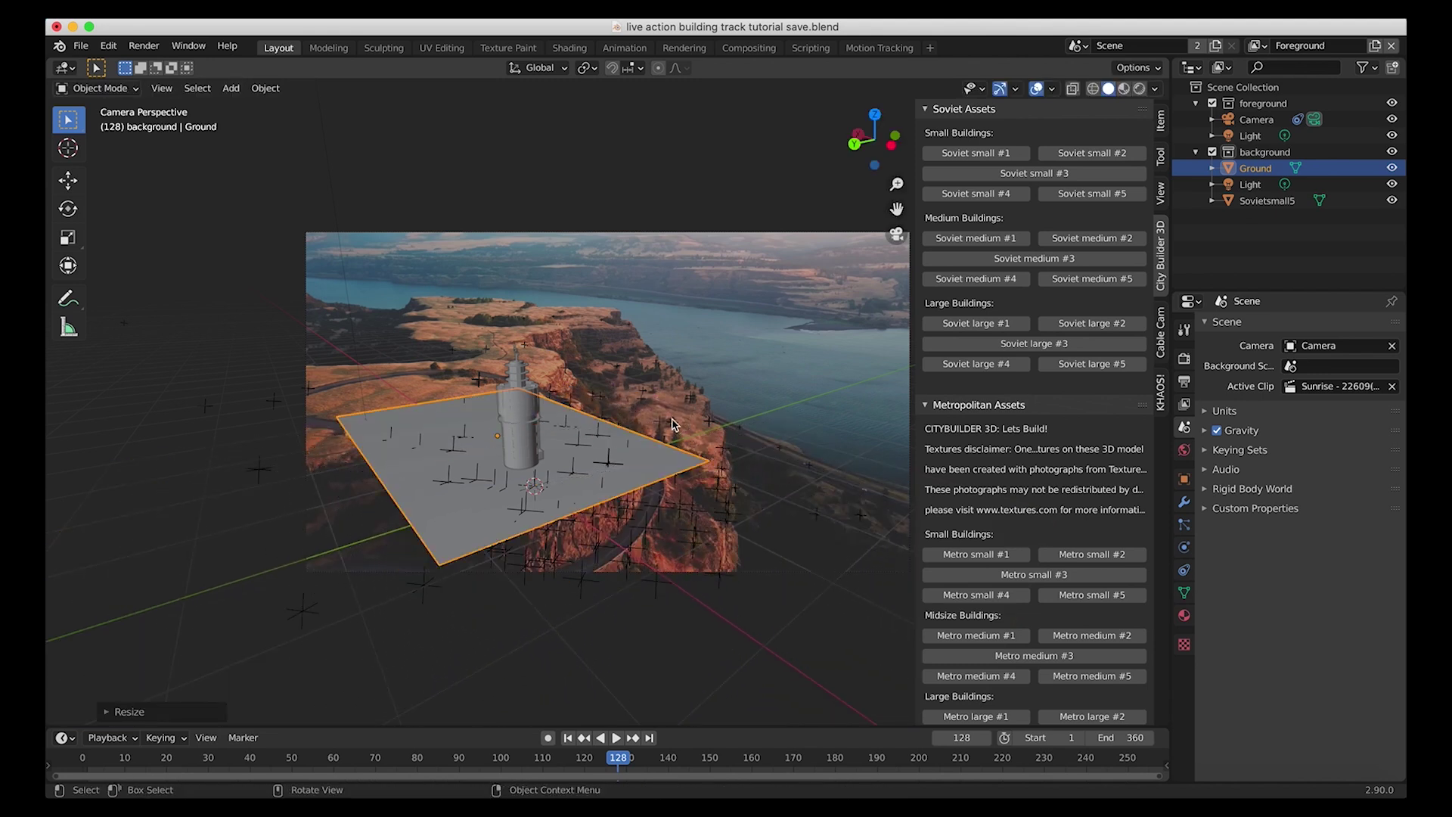
Set the render engine to Cycles, and play the animation to check how the building tracks with the footage
left_click(581, 232)
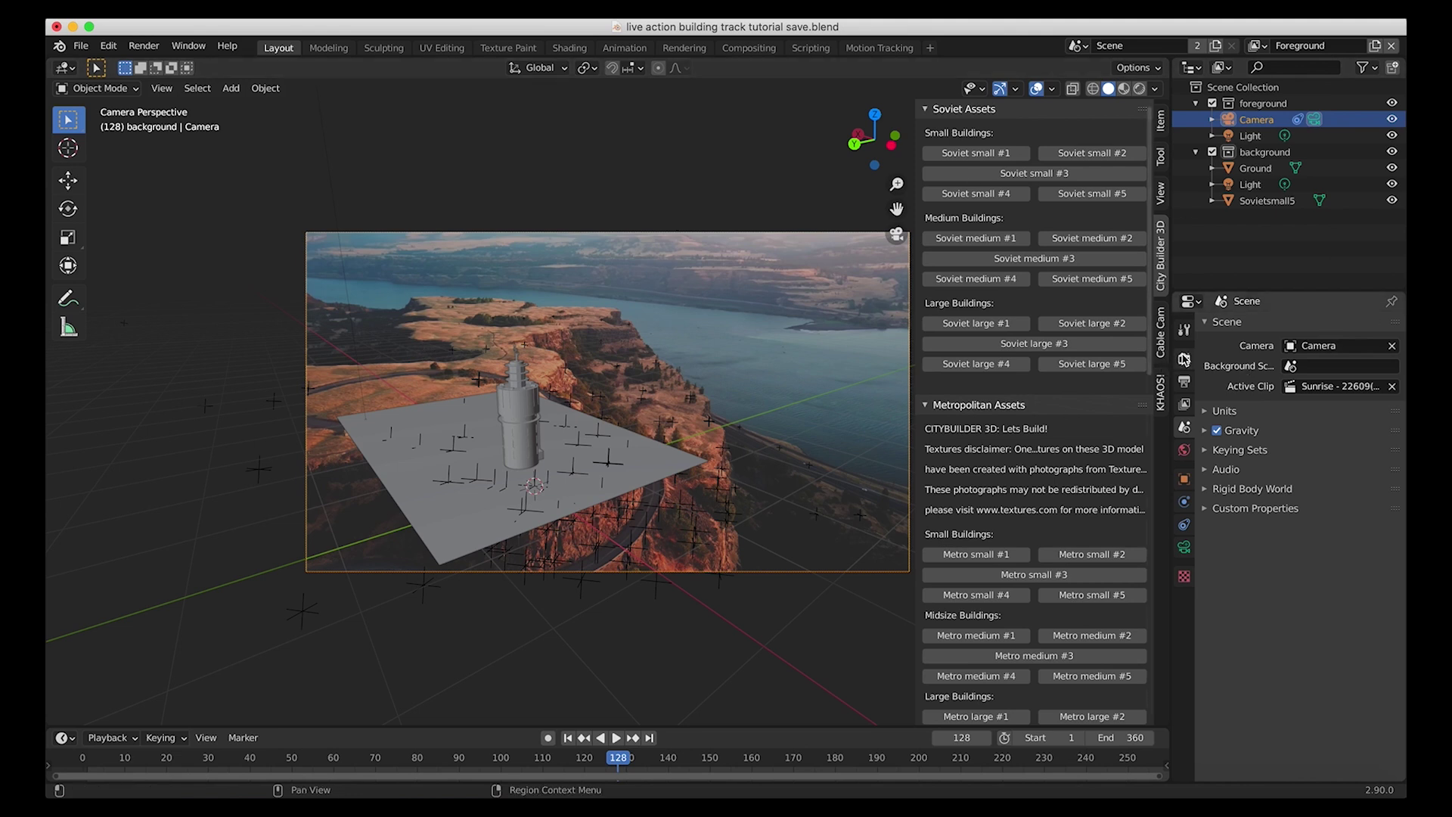
left_click(1185, 358)
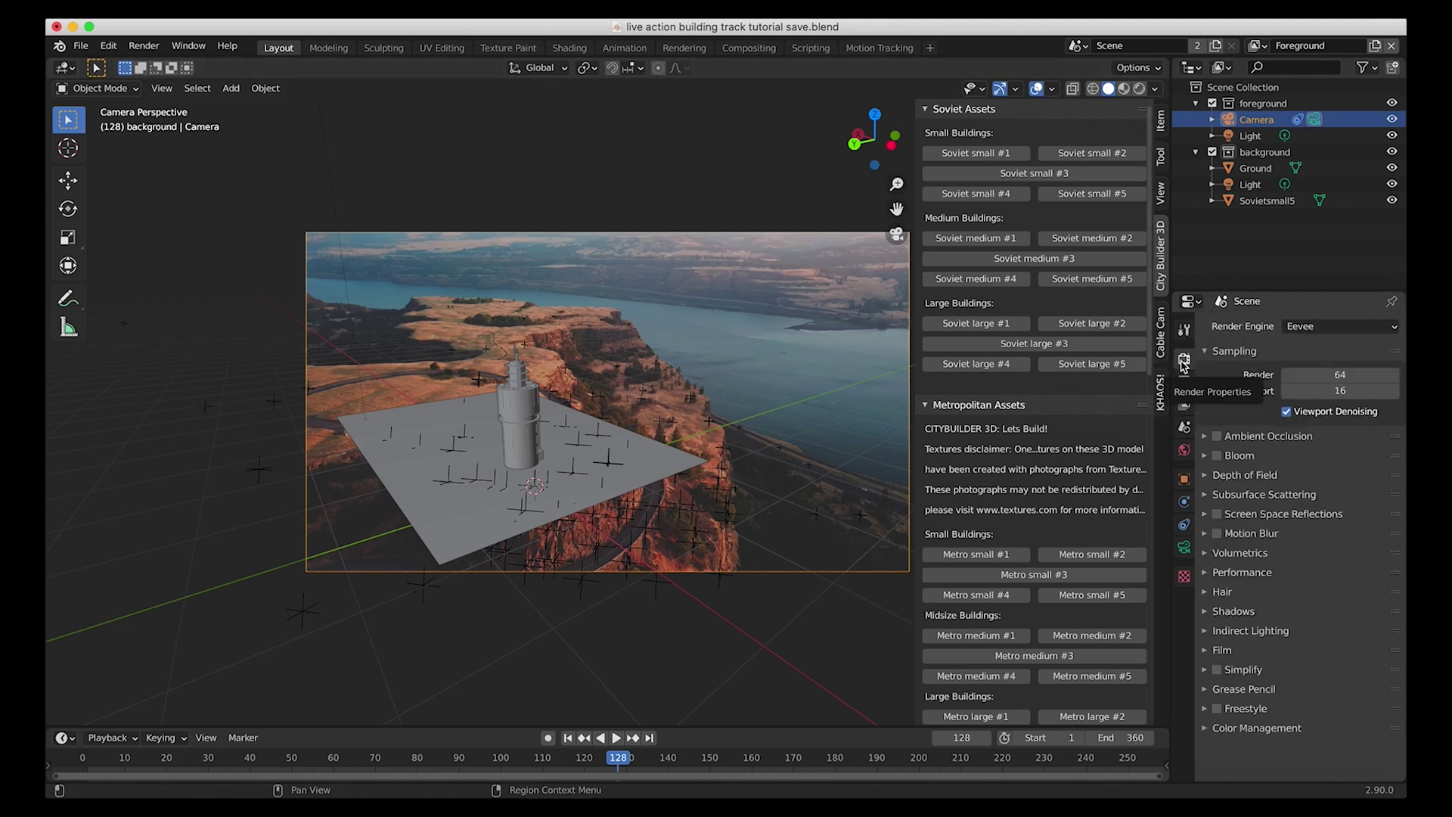
left_click(1335, 325)
left_click(1312, 382)
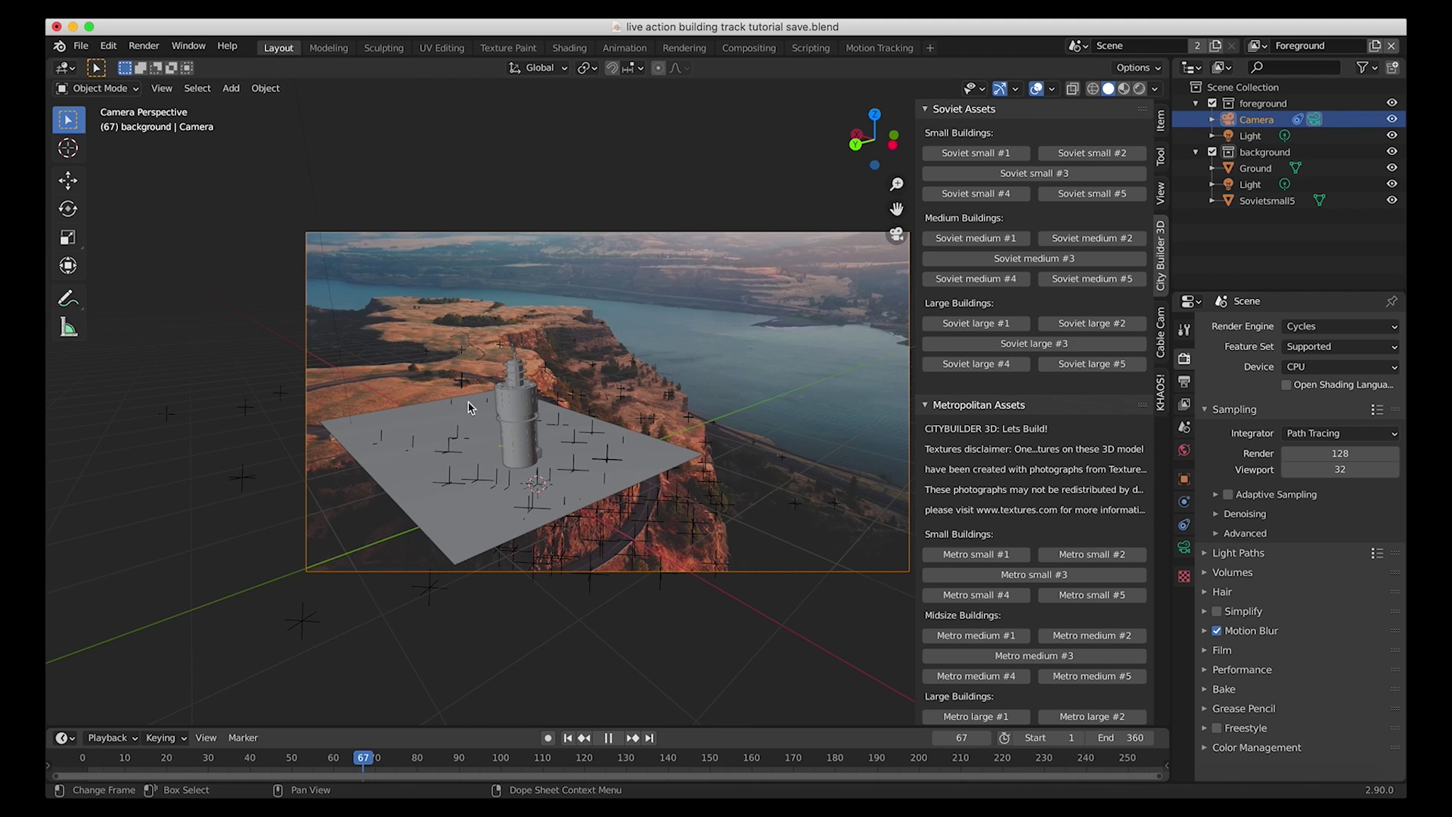
key("Escape")
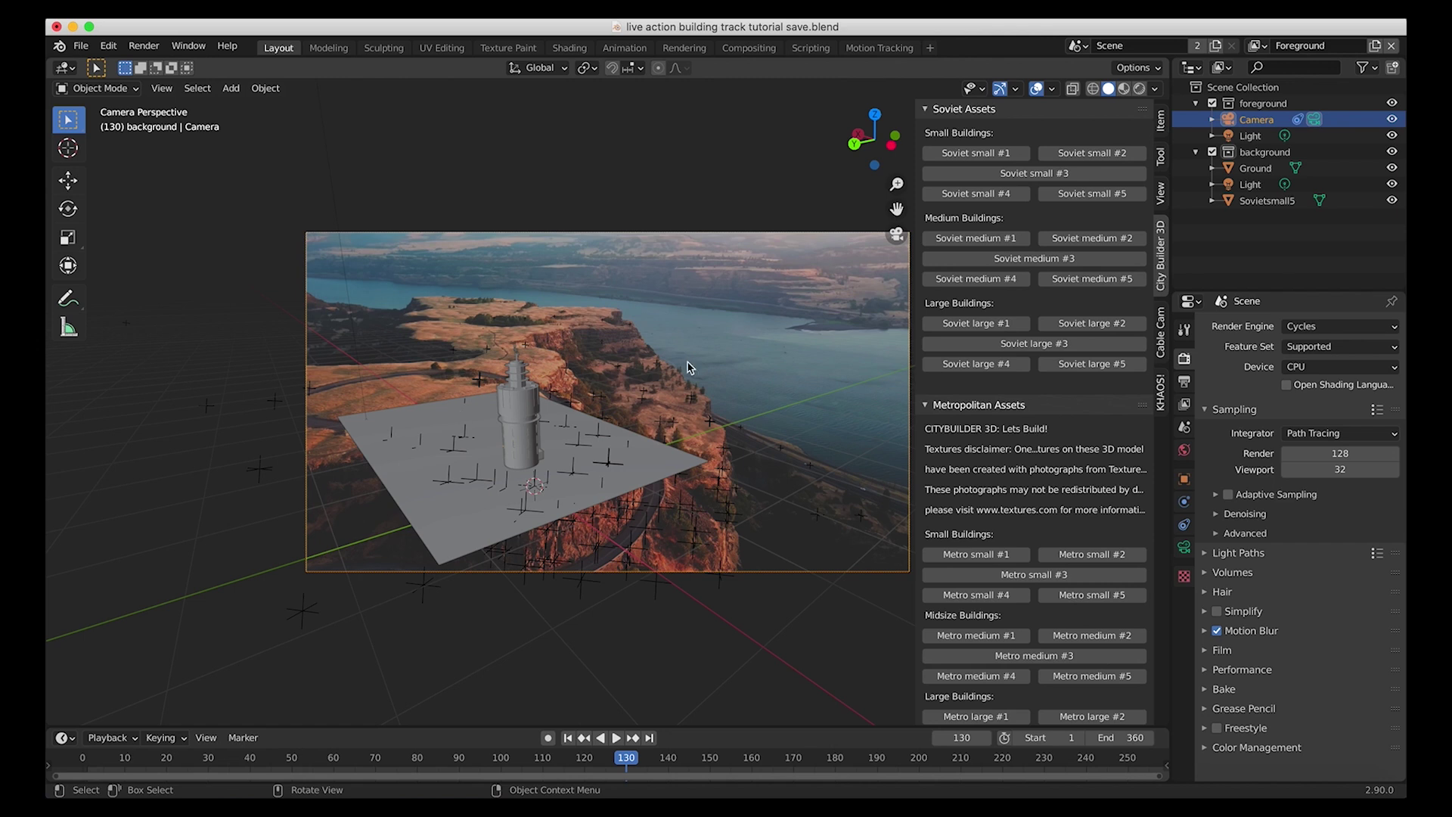
Create a new material on the ground plane with Diffuse BSDF as its surface shader
left_click(419, 422)
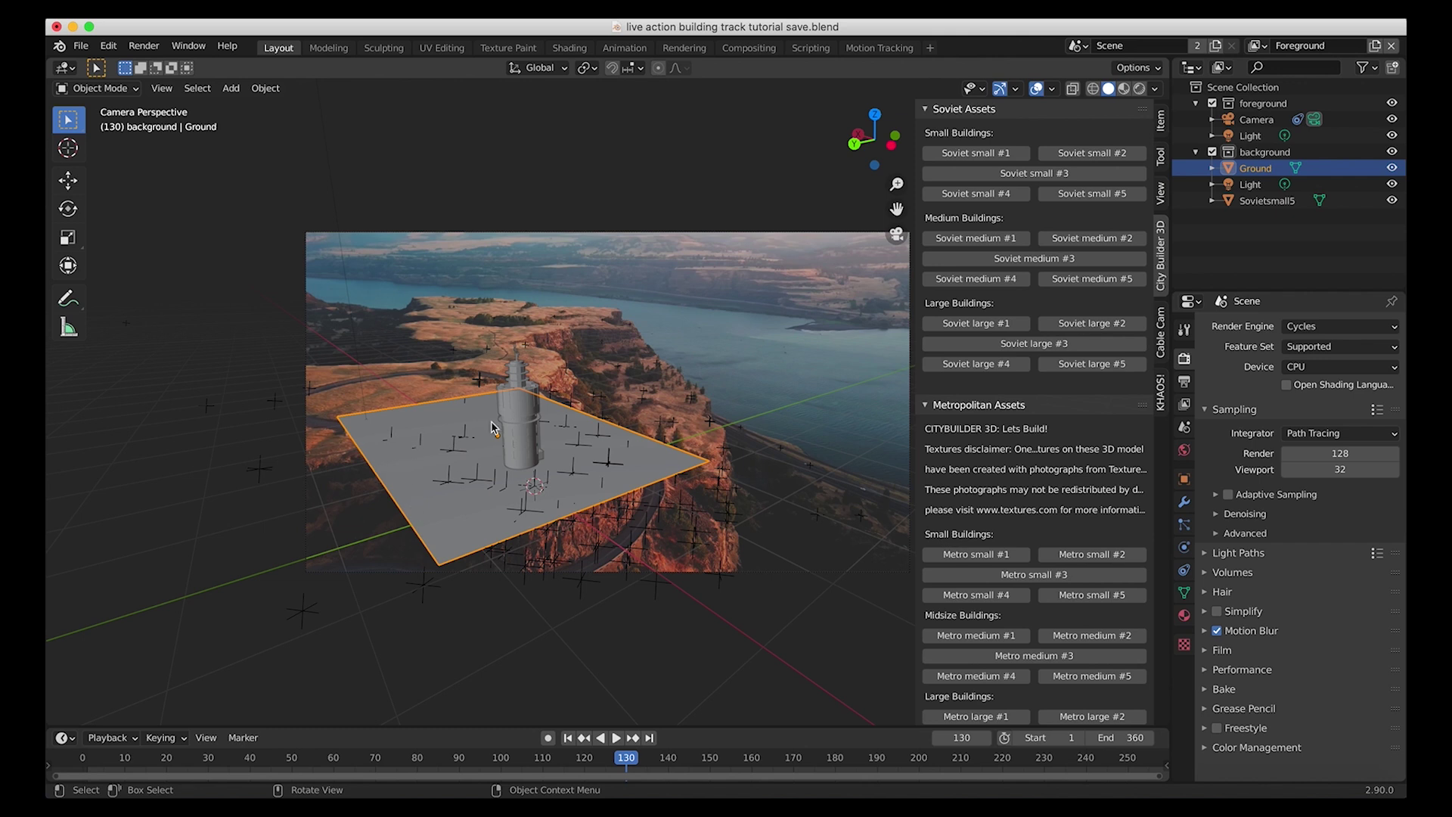
left_click(1185, 614)
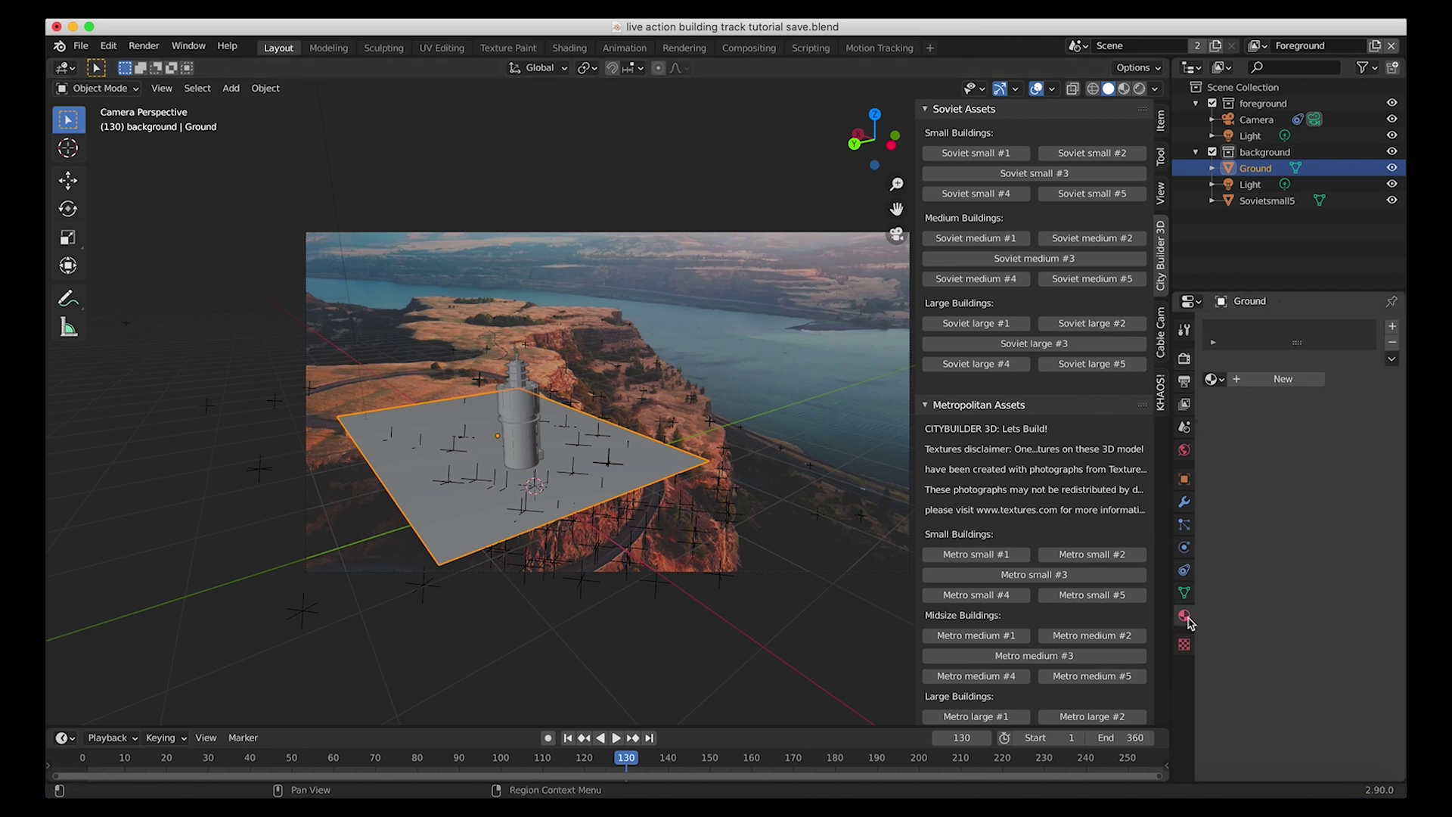
left_click(1282, 379)
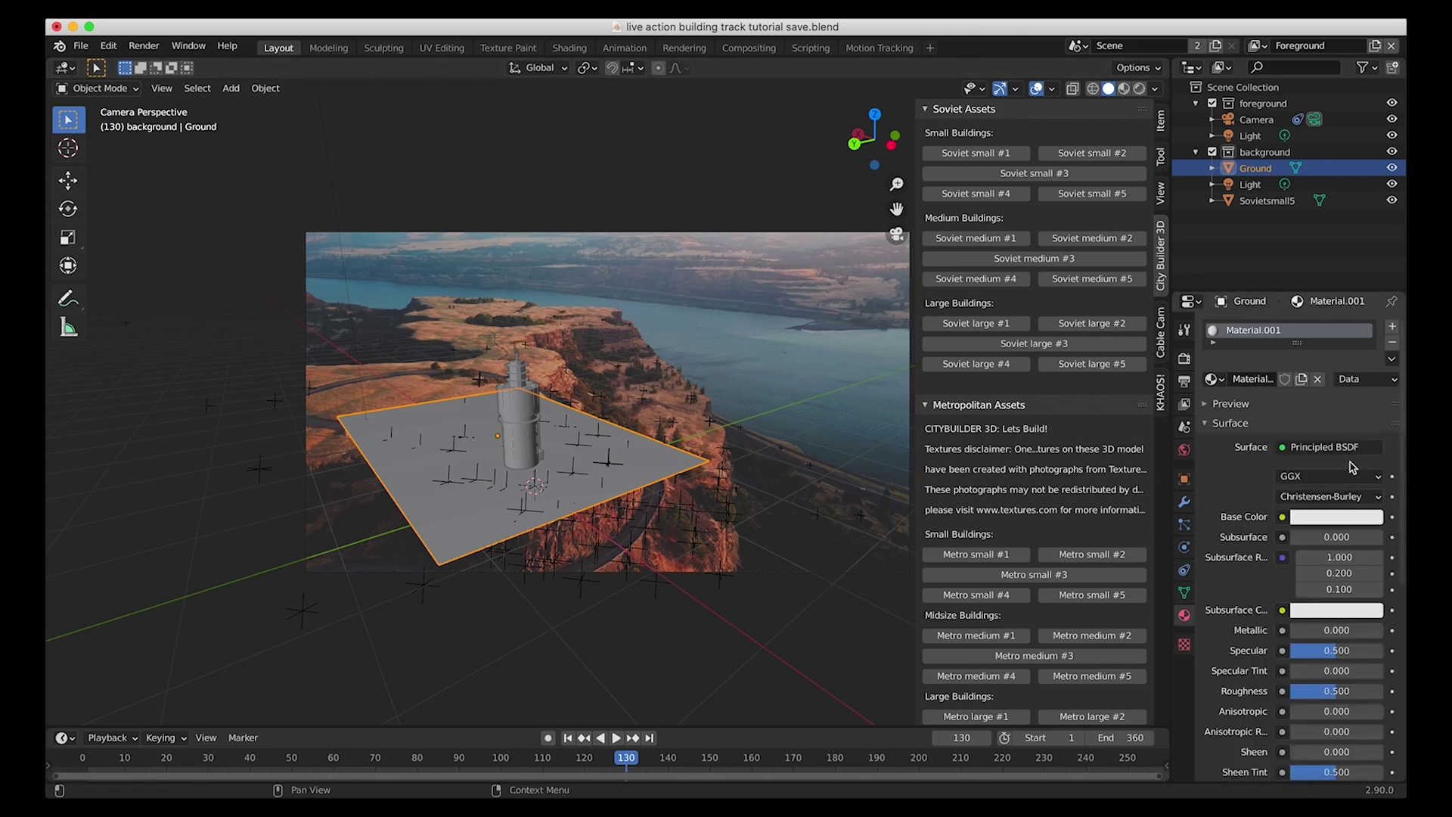
left_click(1316, 447)
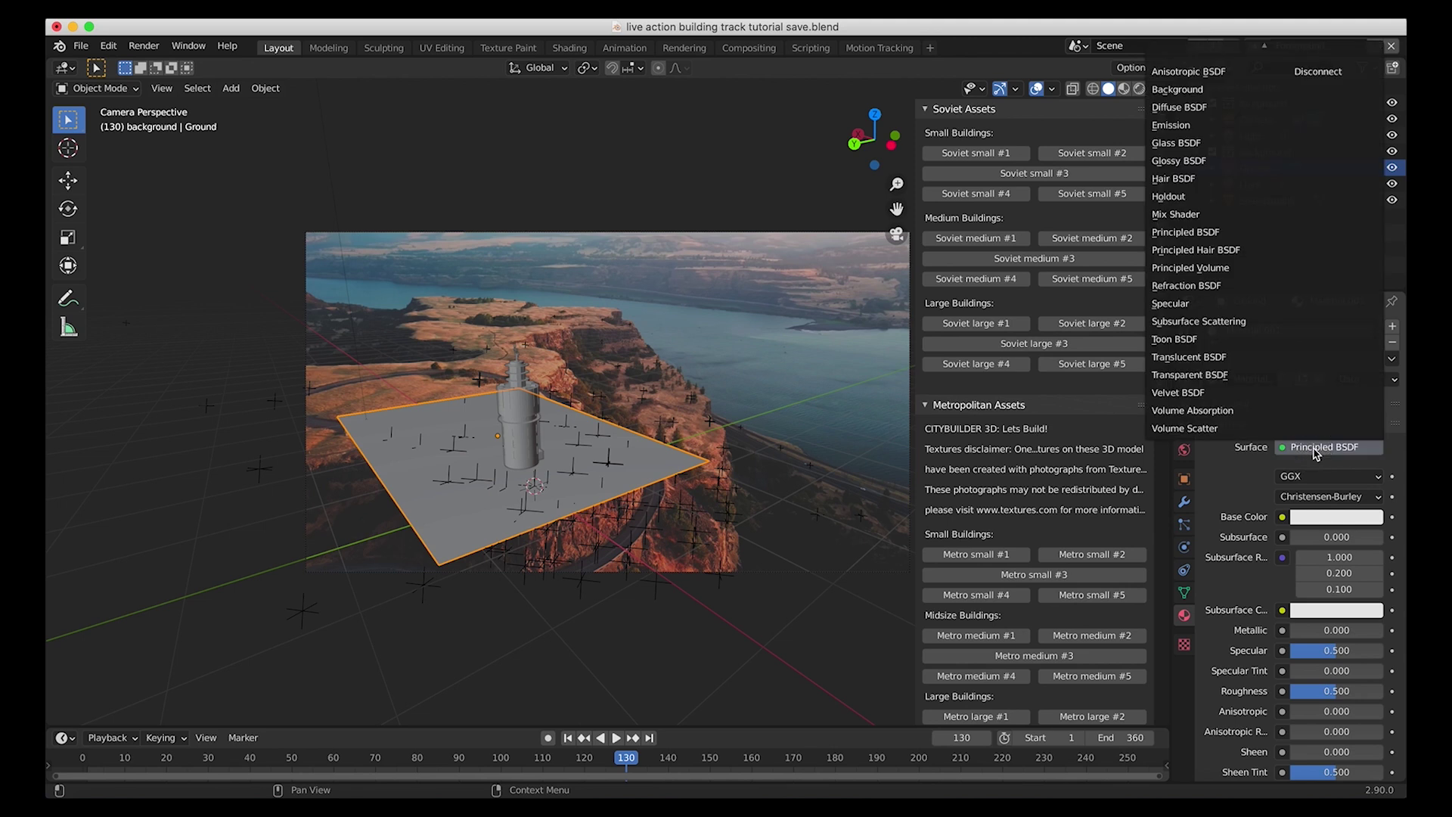
left_click(1179, 108)
Set the ground material's color to a brown sampled from the landscape in the footage
left_click(1315, 476)
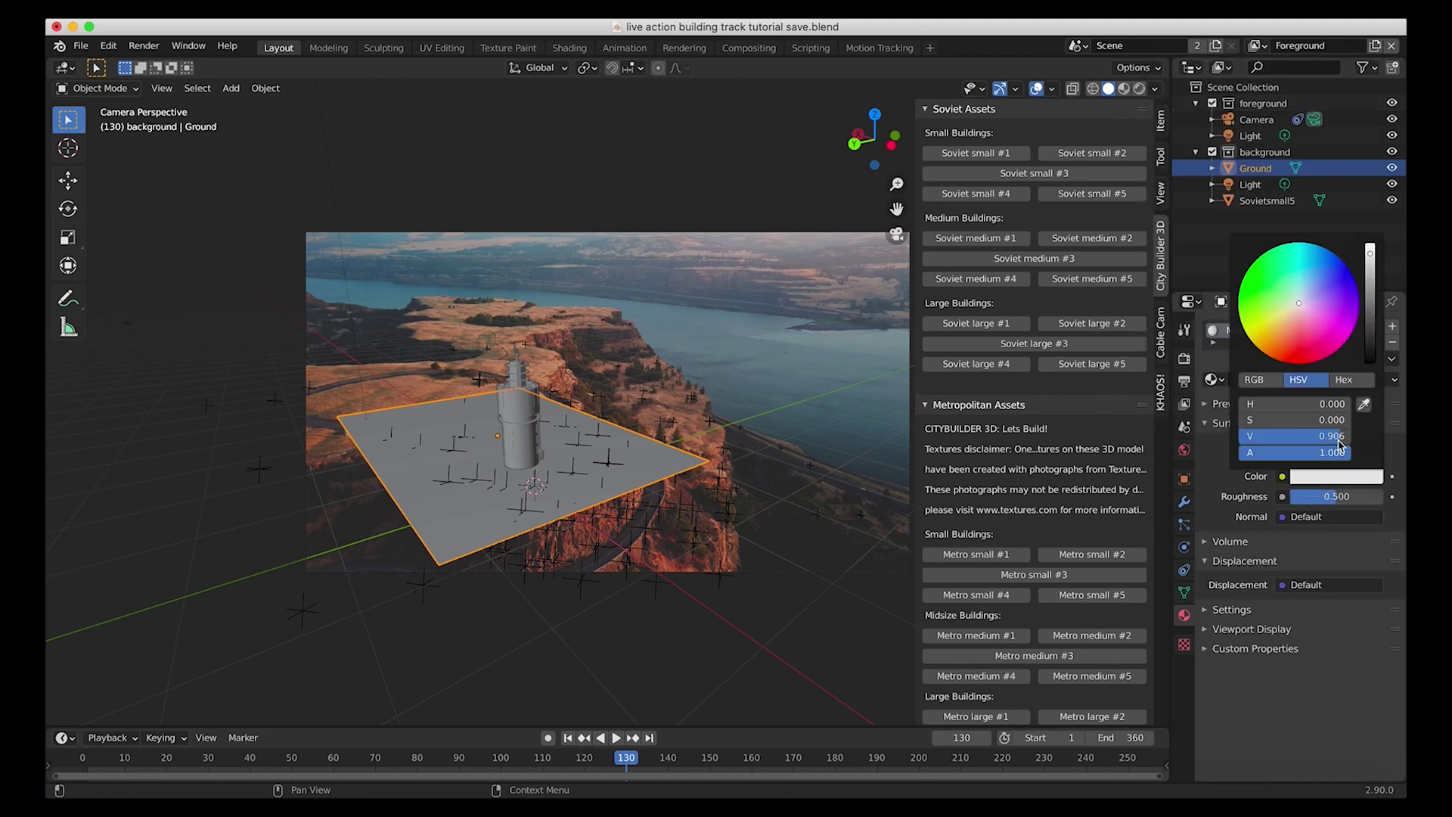
left_click(1365, 406)
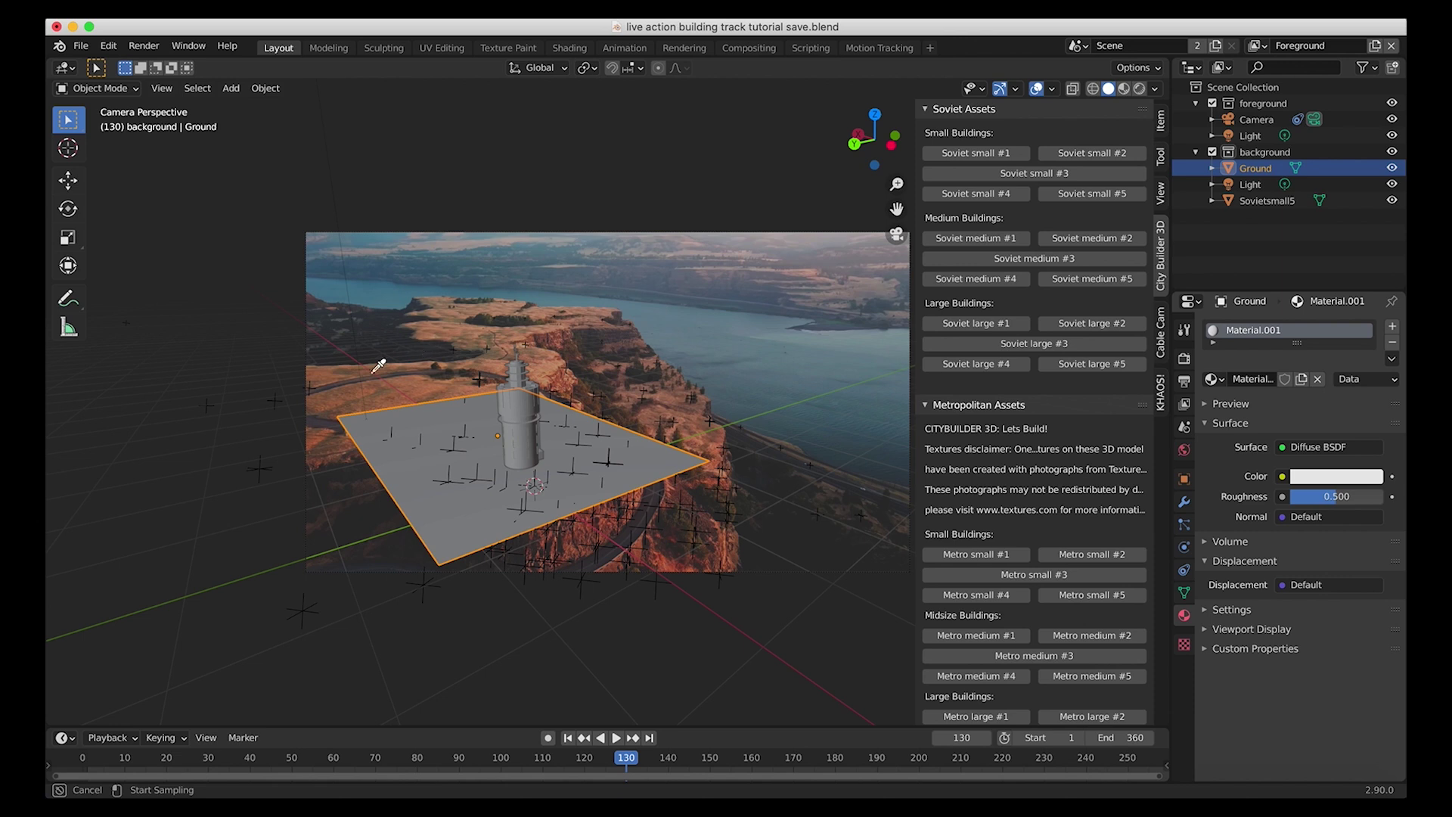
left_click(328, 449)
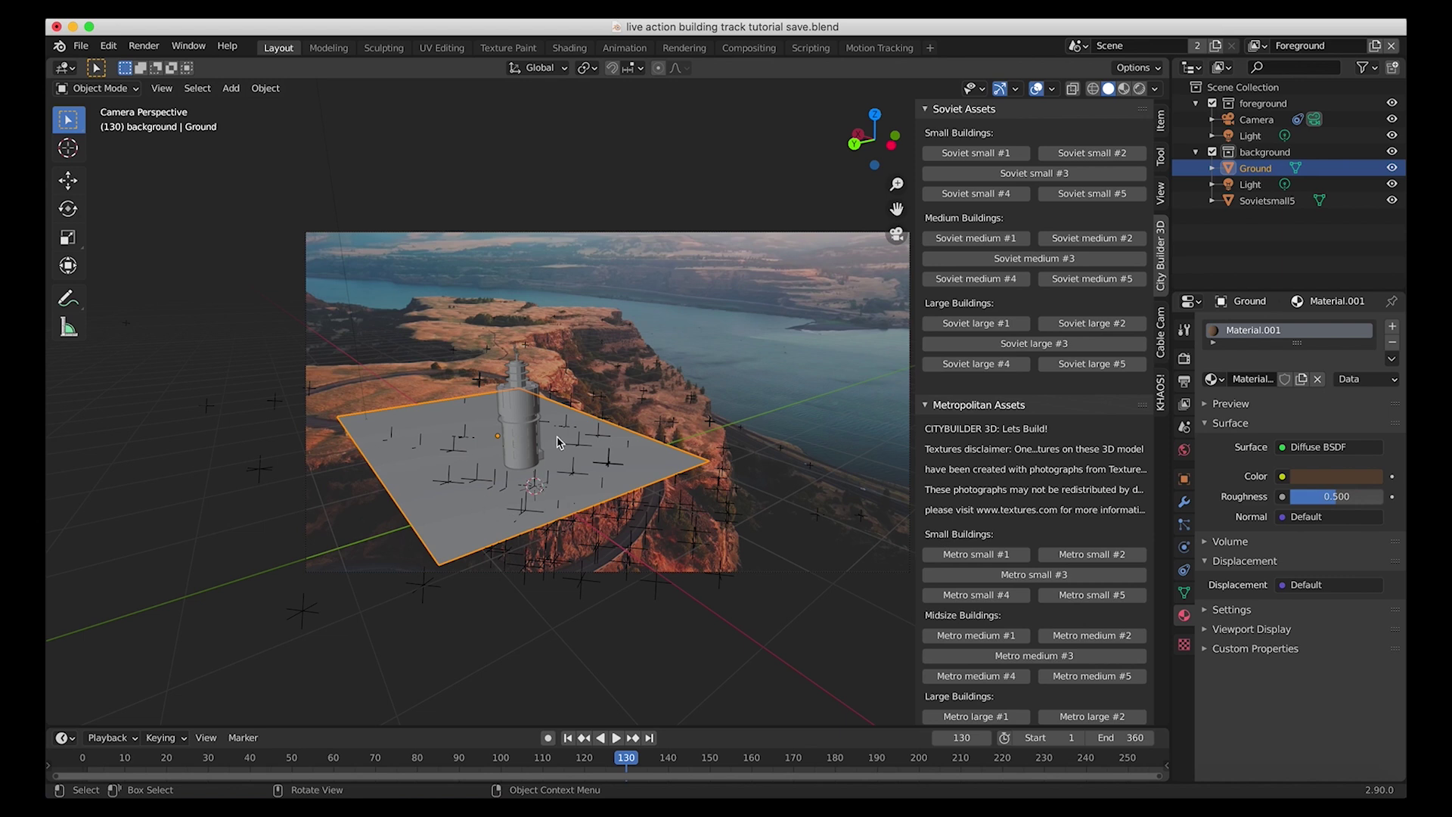
Use a Sky Texture of the Nishita type as the world's background color
left_click(1185, 452)
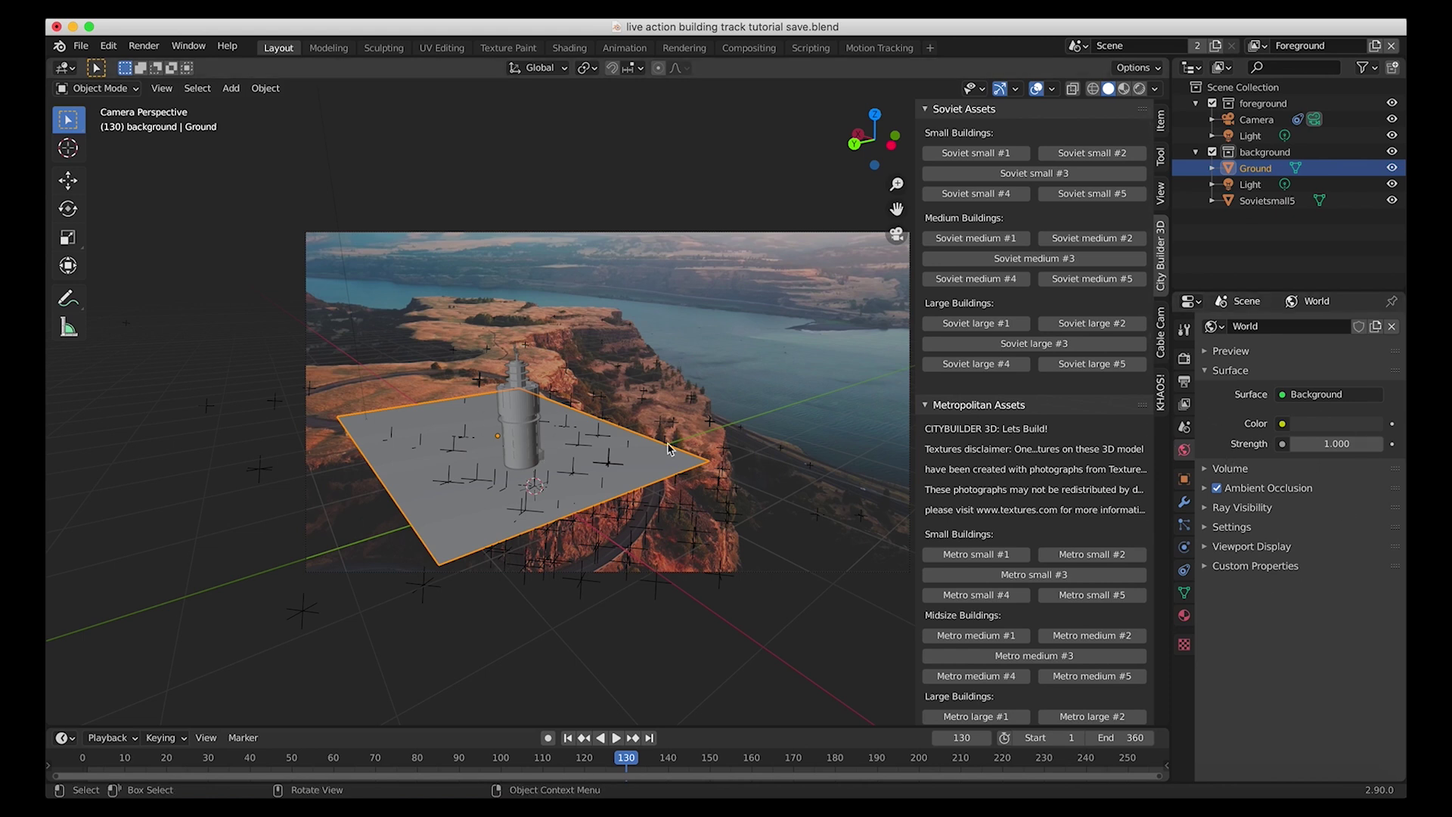
scroll(681, 453, "down", 3, "ctrl")
scroll(703, 431, "up", 2, "shift")
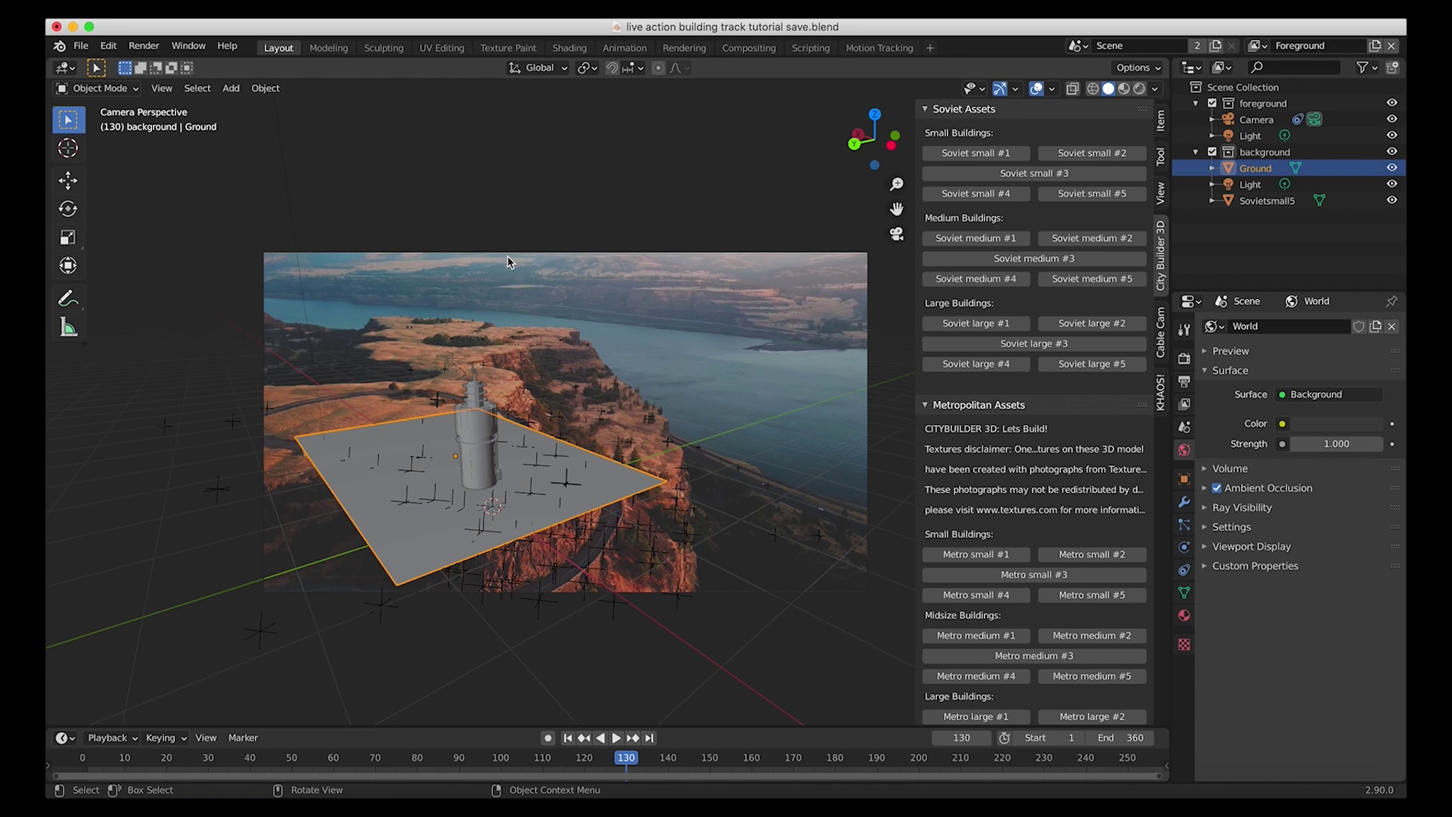
left_click(1282, 424)
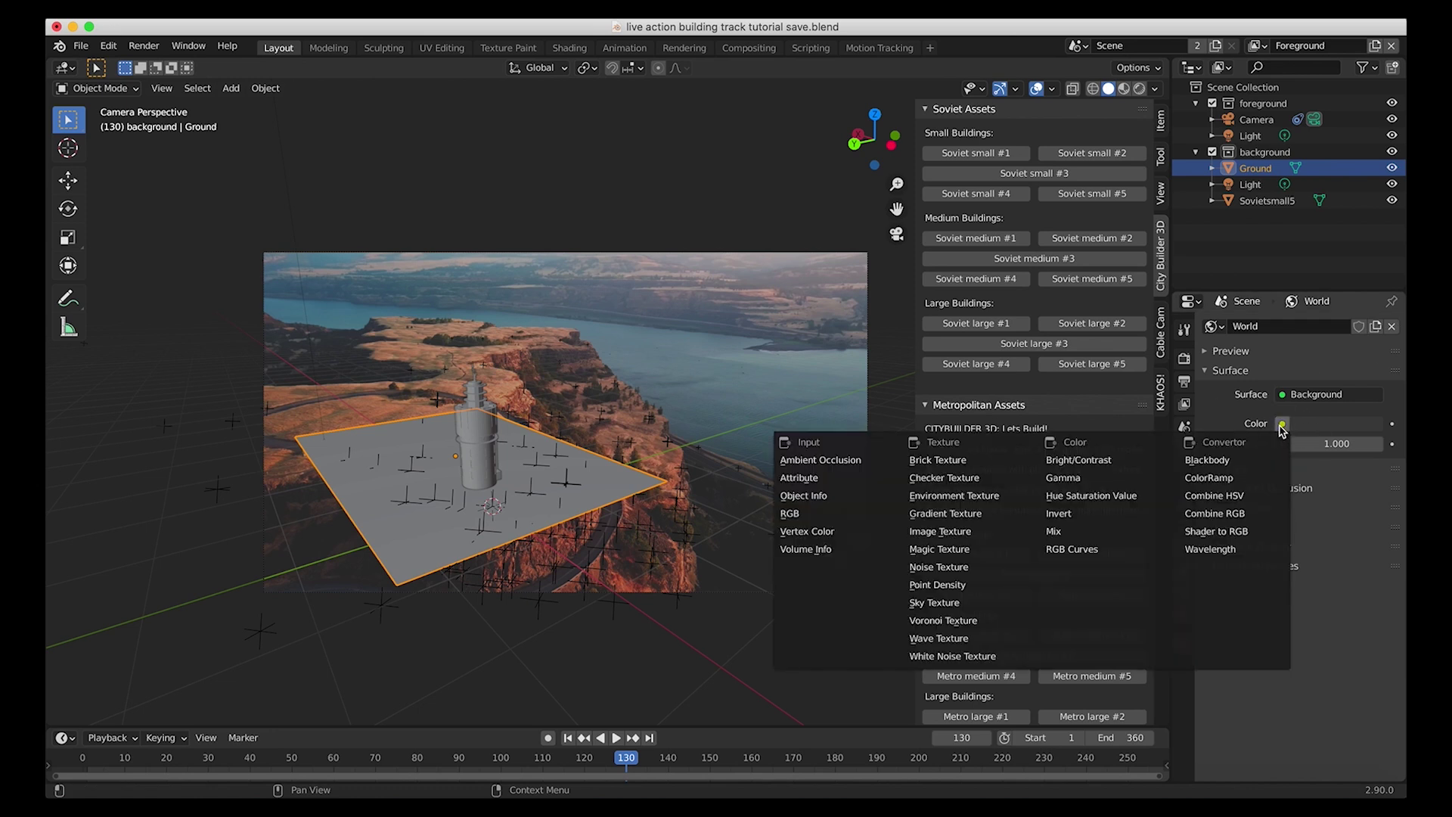
left_click(937, 603)
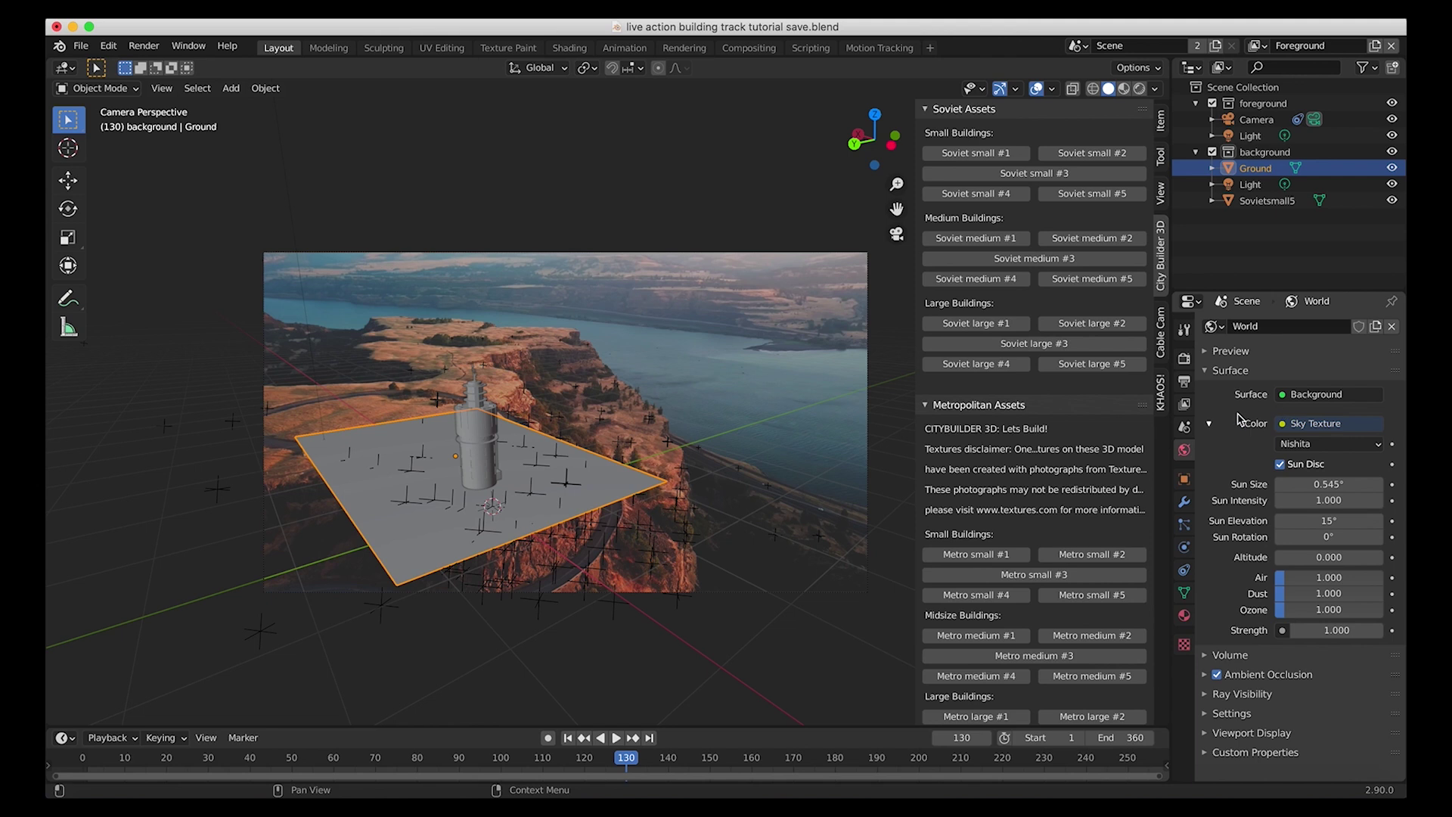
left_click(1309, 446)
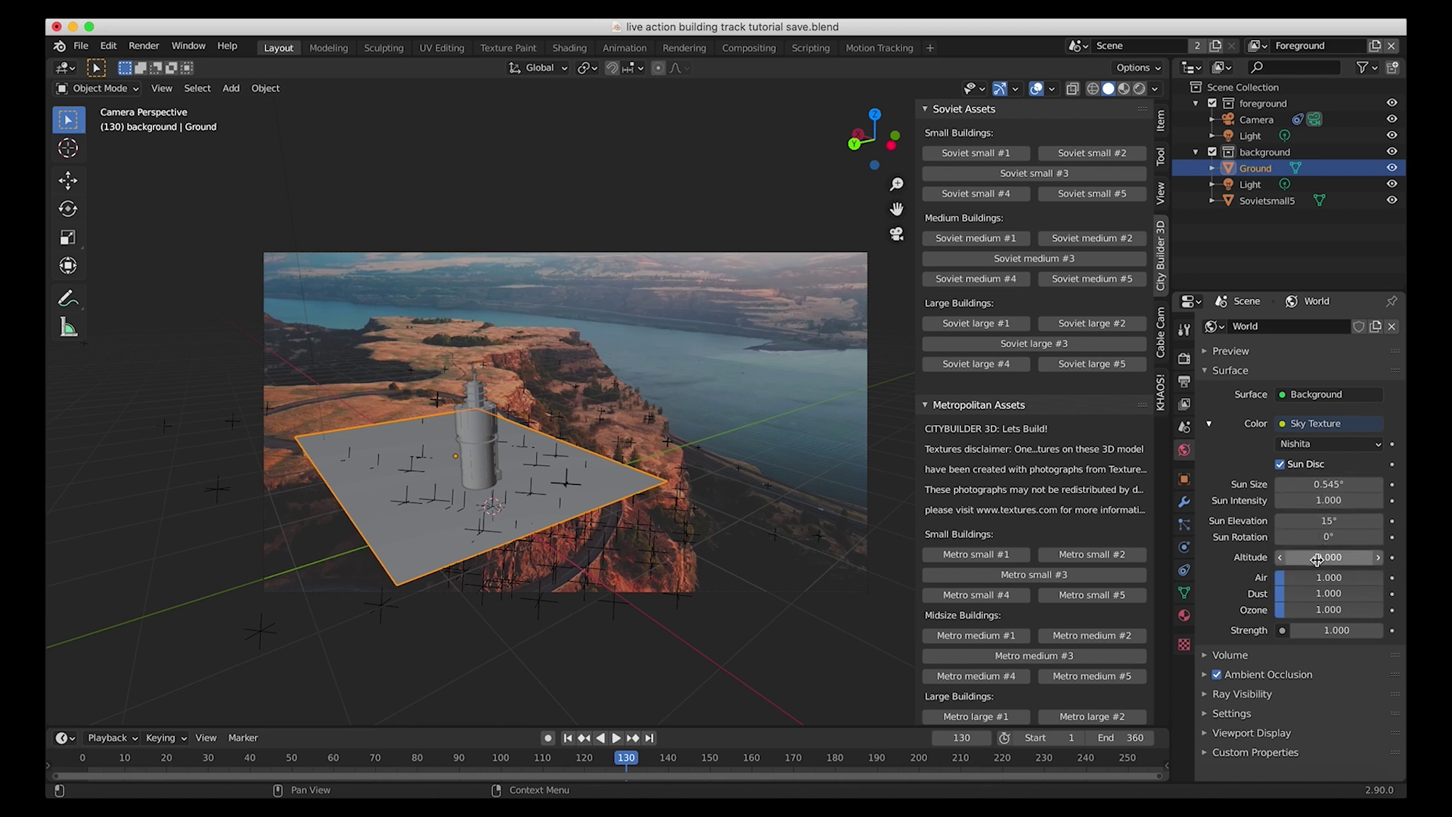
Switch the viewport to rendered shading, select the building, and examine it under the sky lighting from outside the camera view
key("n")
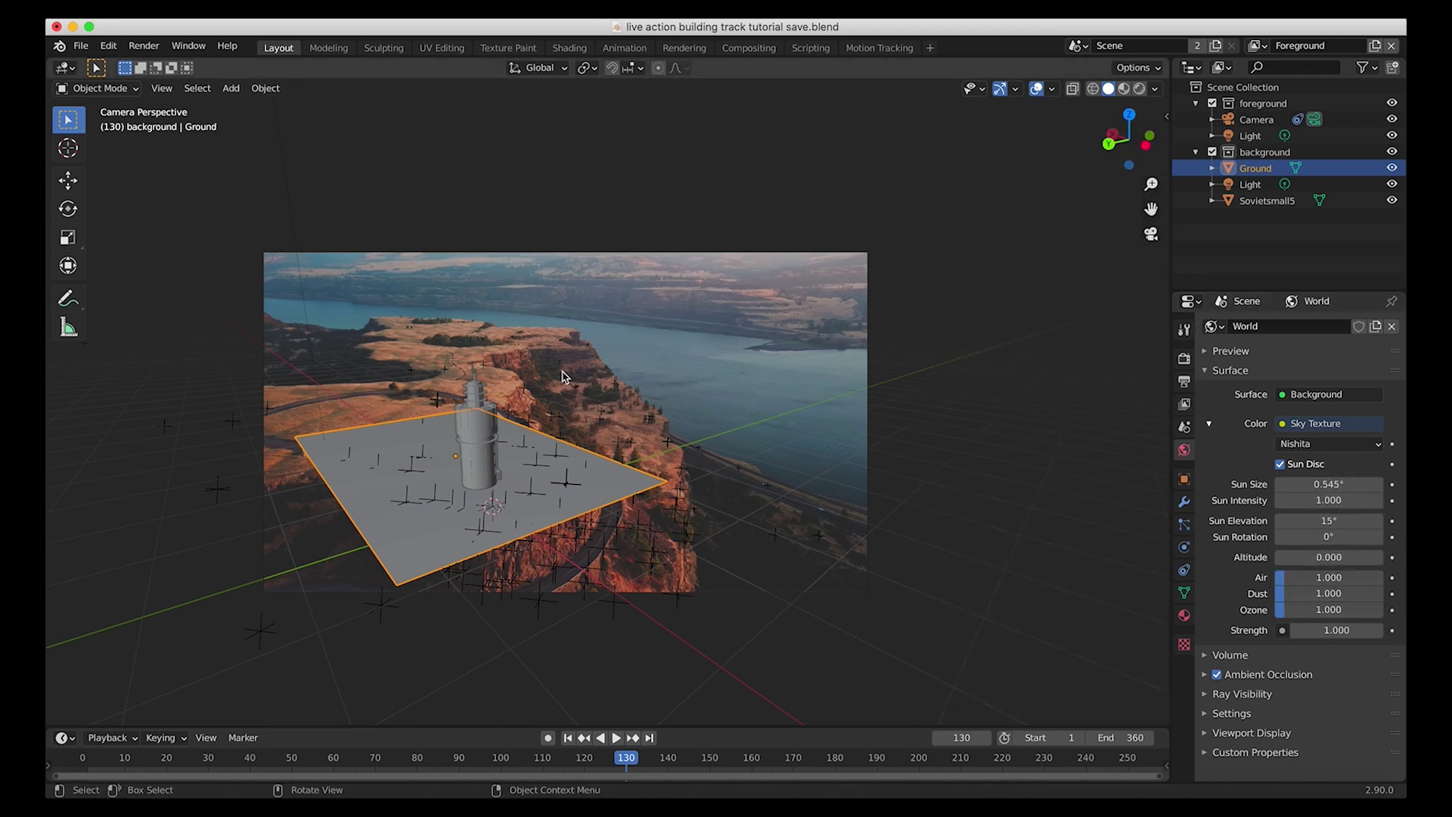
key("z")
left_click(551, 310)
left_click(475, 439)
middle_click_drag(475, 439, 376, 440)
scroll(376, 440, "down", 5)
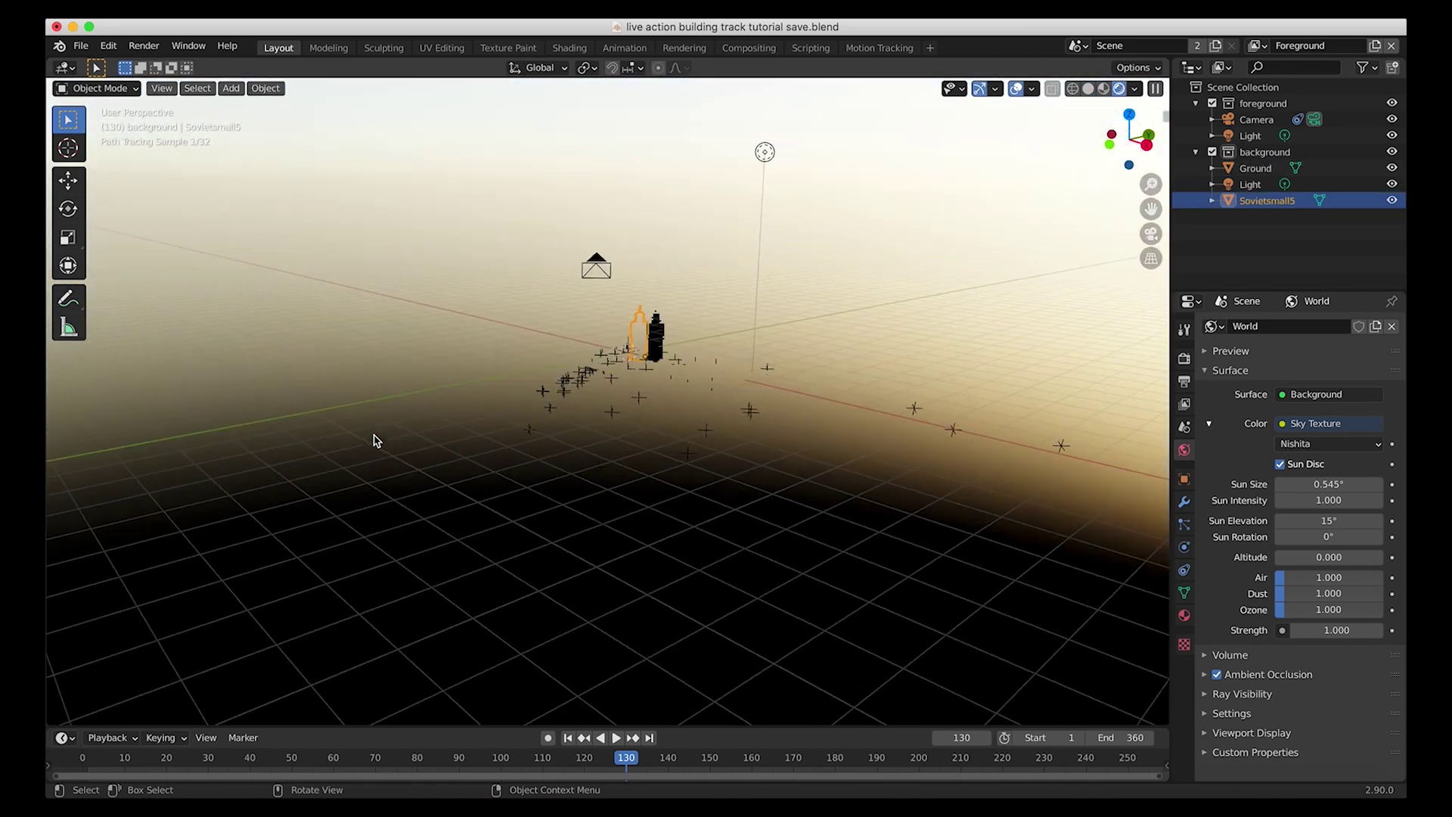
scroll(376, 439, "up", 4)
middle_click_drag(376, 434, 866, 344)
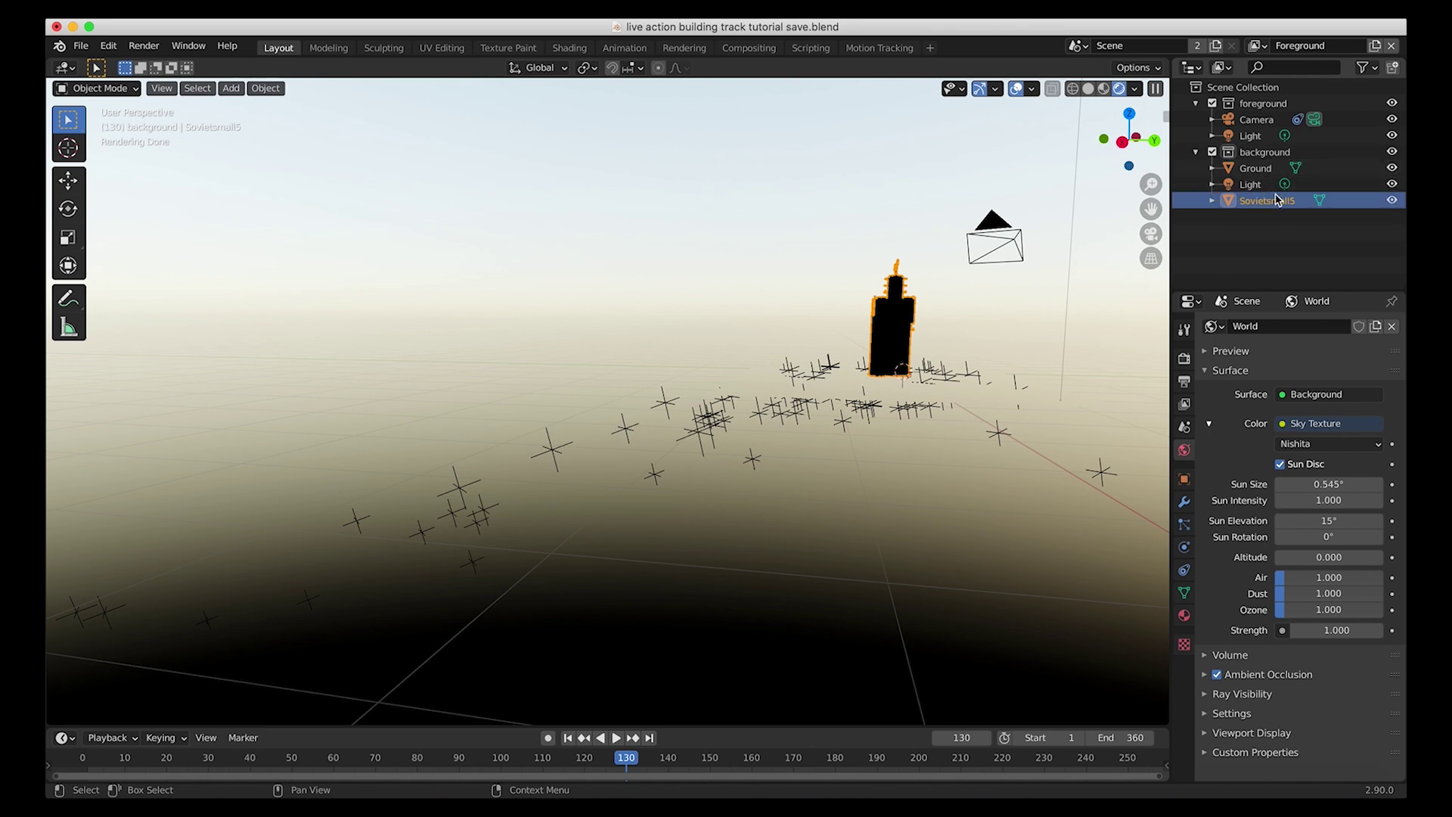
Move the Sovietsmall5 building into the foreground collection, inspect it up close, and return to the camera's viewpoint
left_click_drag(1262, 205, 1266, 109)
middle_click_drag(824, 341, 777, 355)
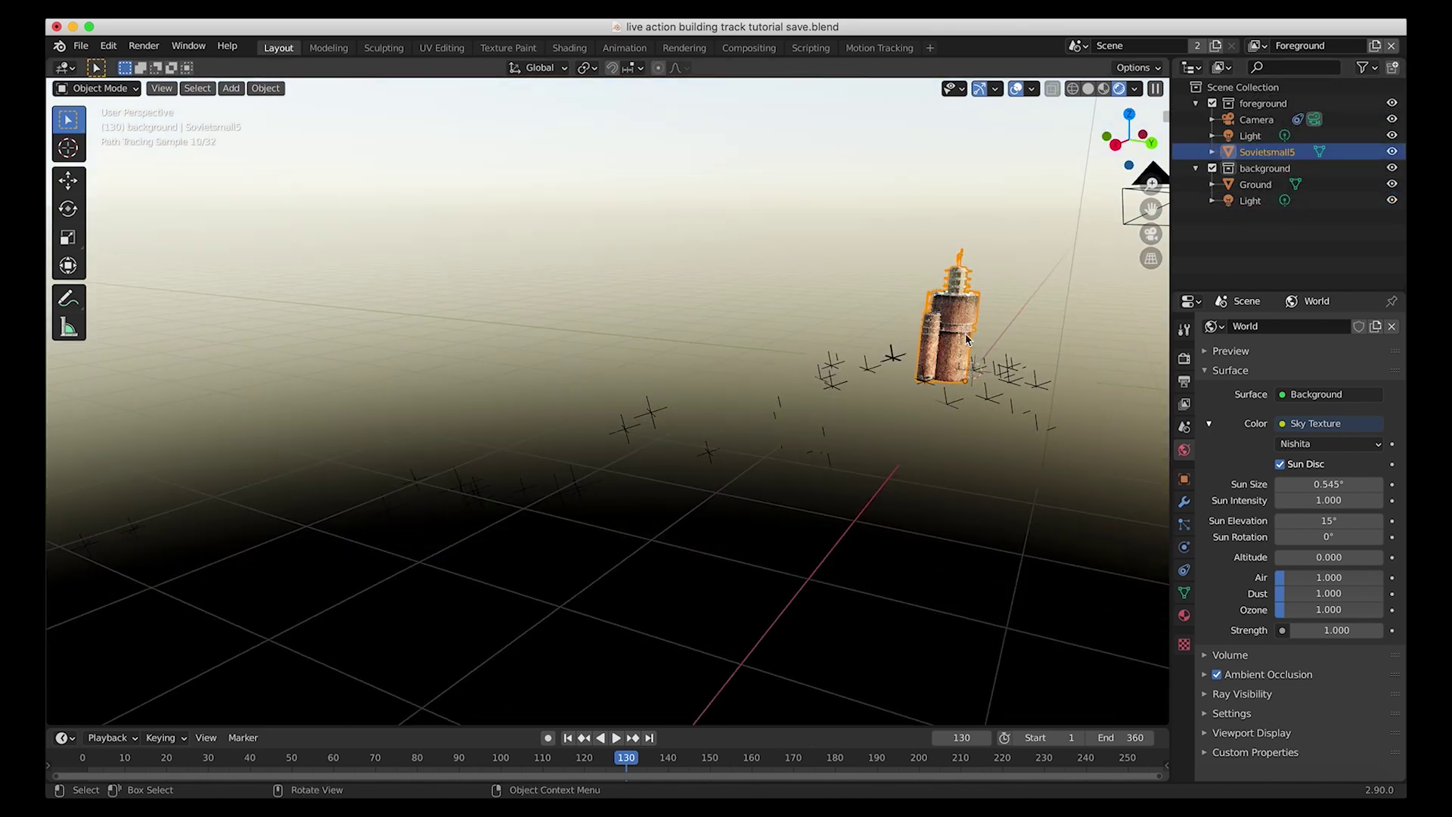
key("KP_Decimal")
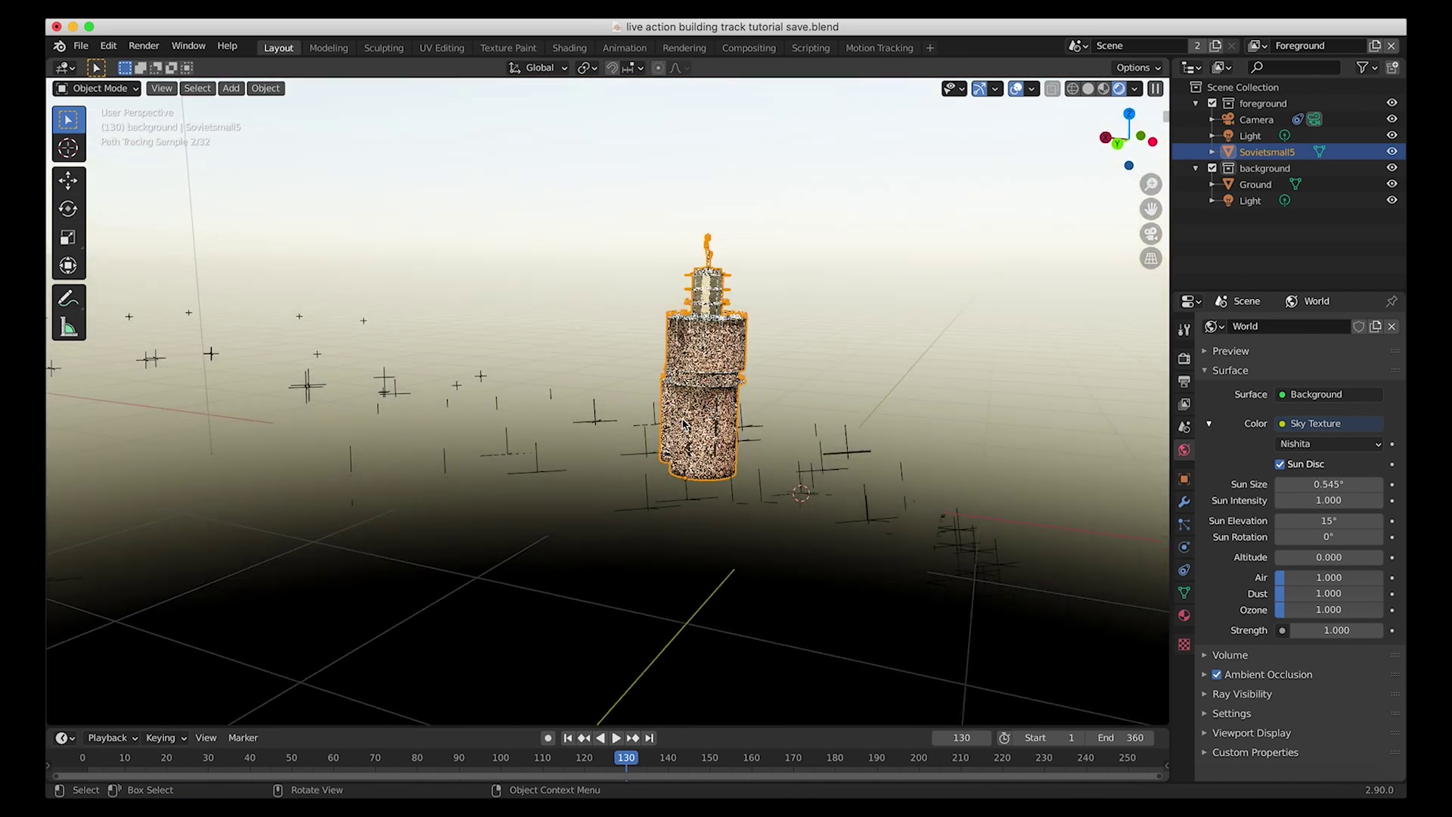
left_click(162, 87)
mouse_move(220, 275)
left_click(445, 285)
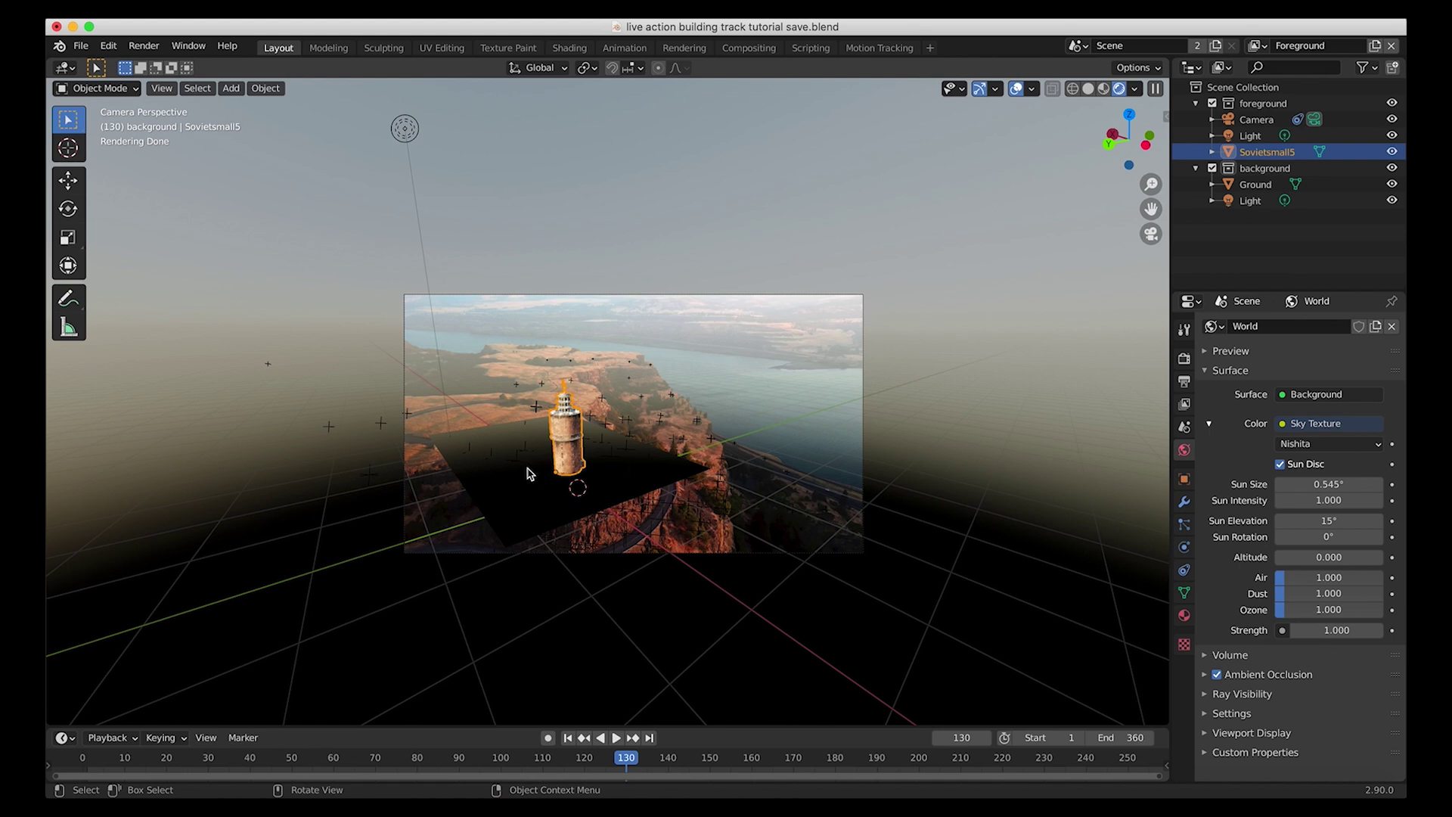
Hide the background collection and inspect the tower's lighting against the road, cars and landscape in the footage
key("Home")
left_click(1377, 169)
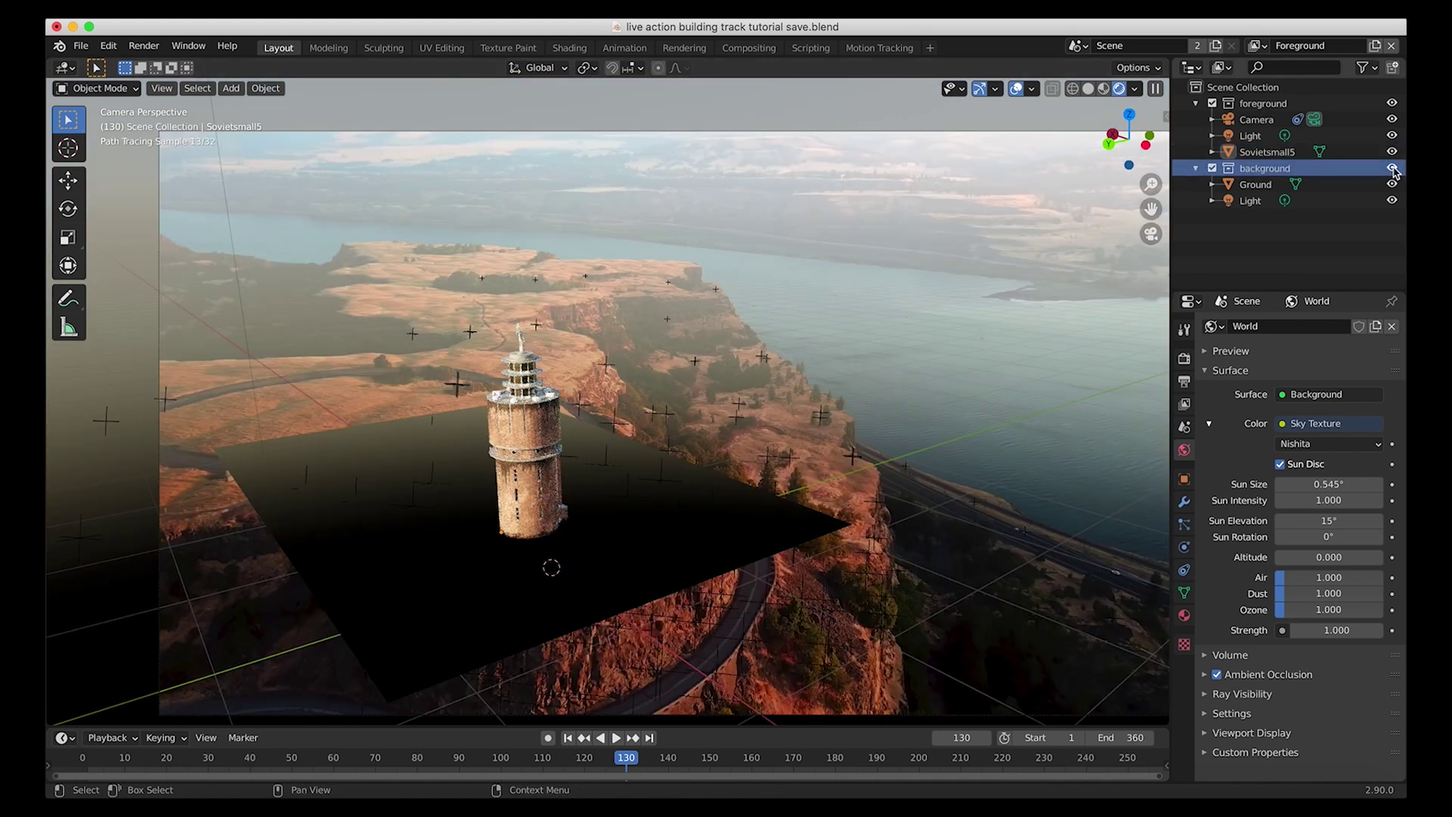
left_click(1393, 169)
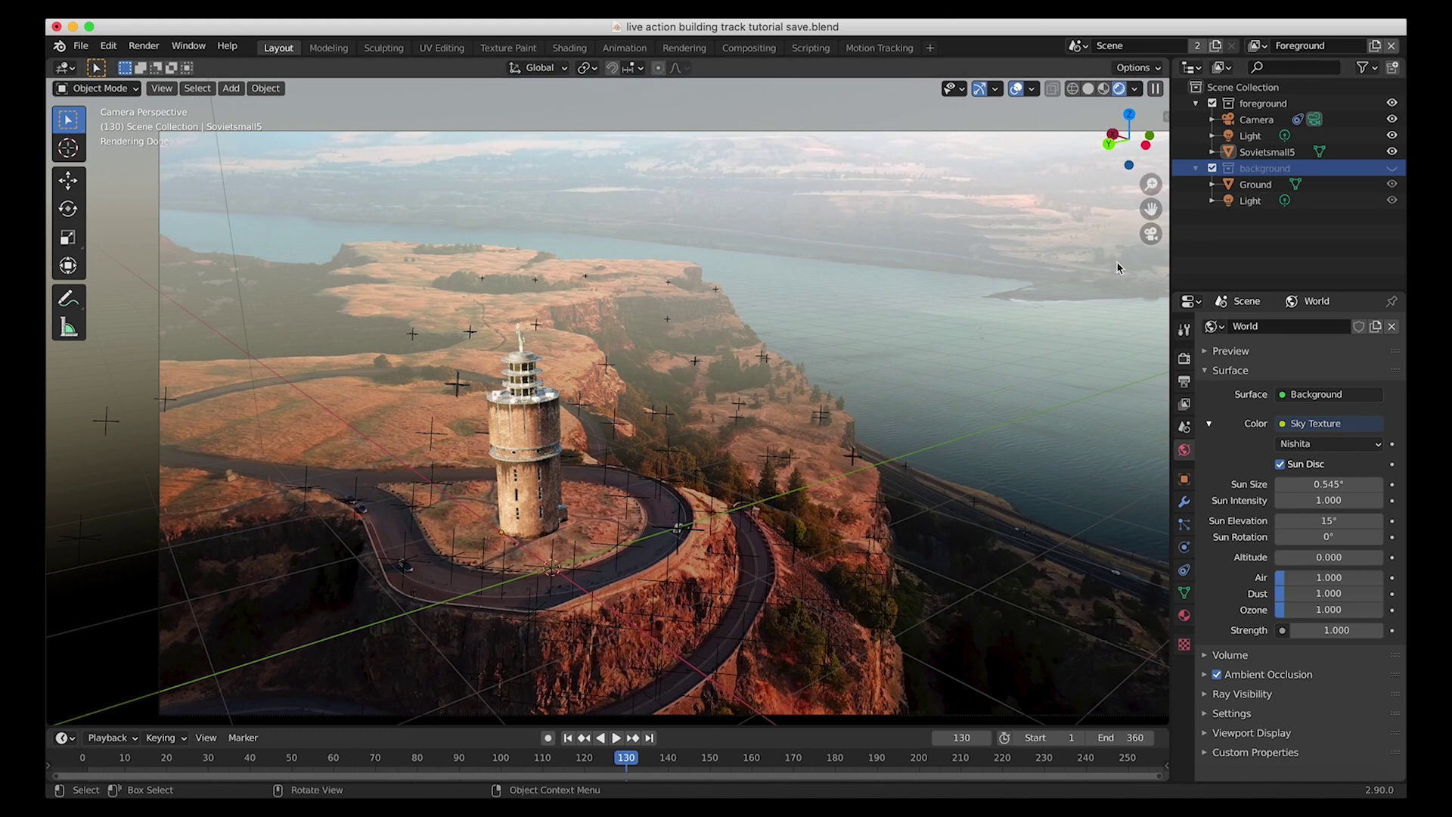
scroll(512, 469, "up", 3)
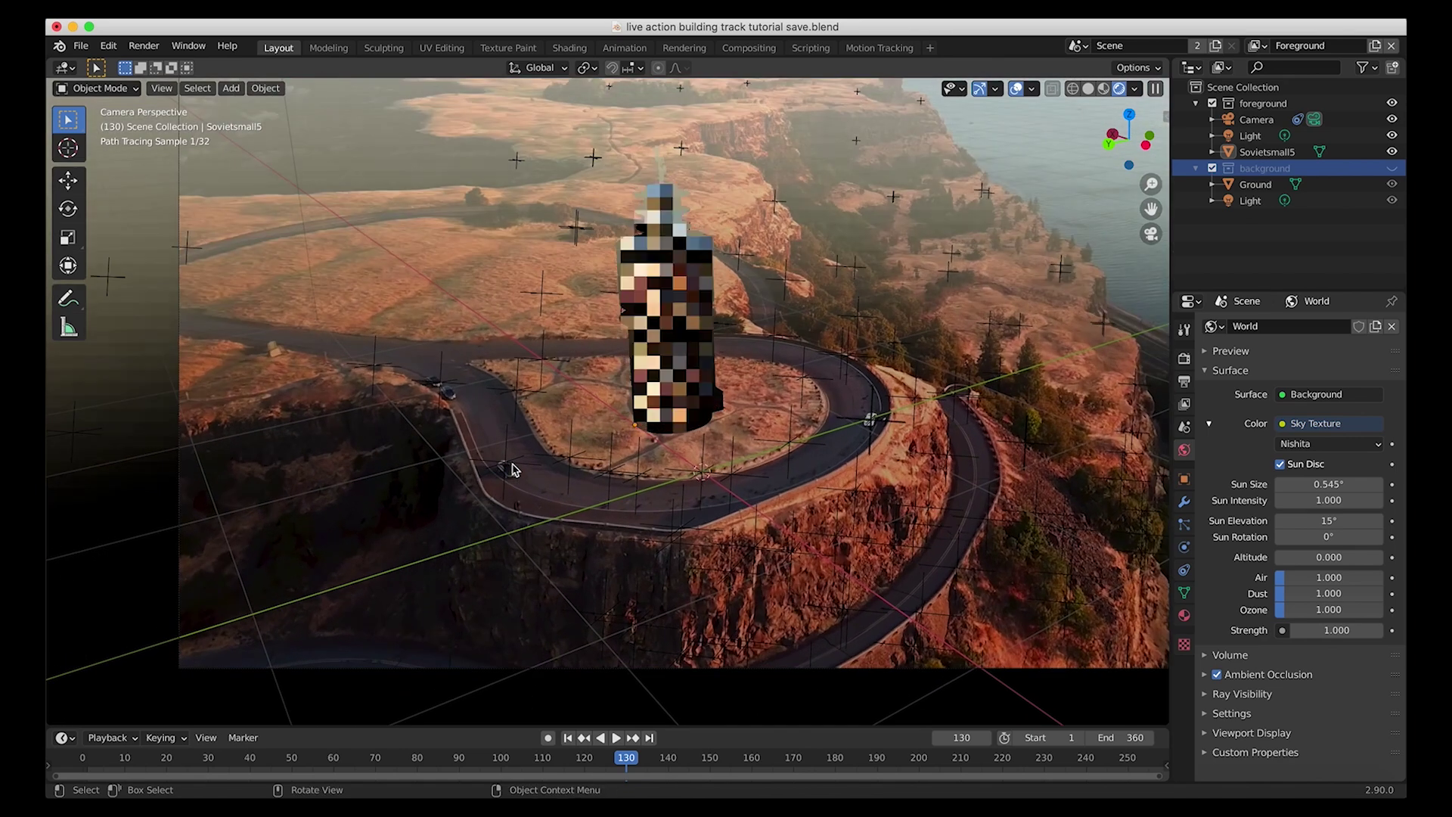
scroll(512, 468, "up", 5)
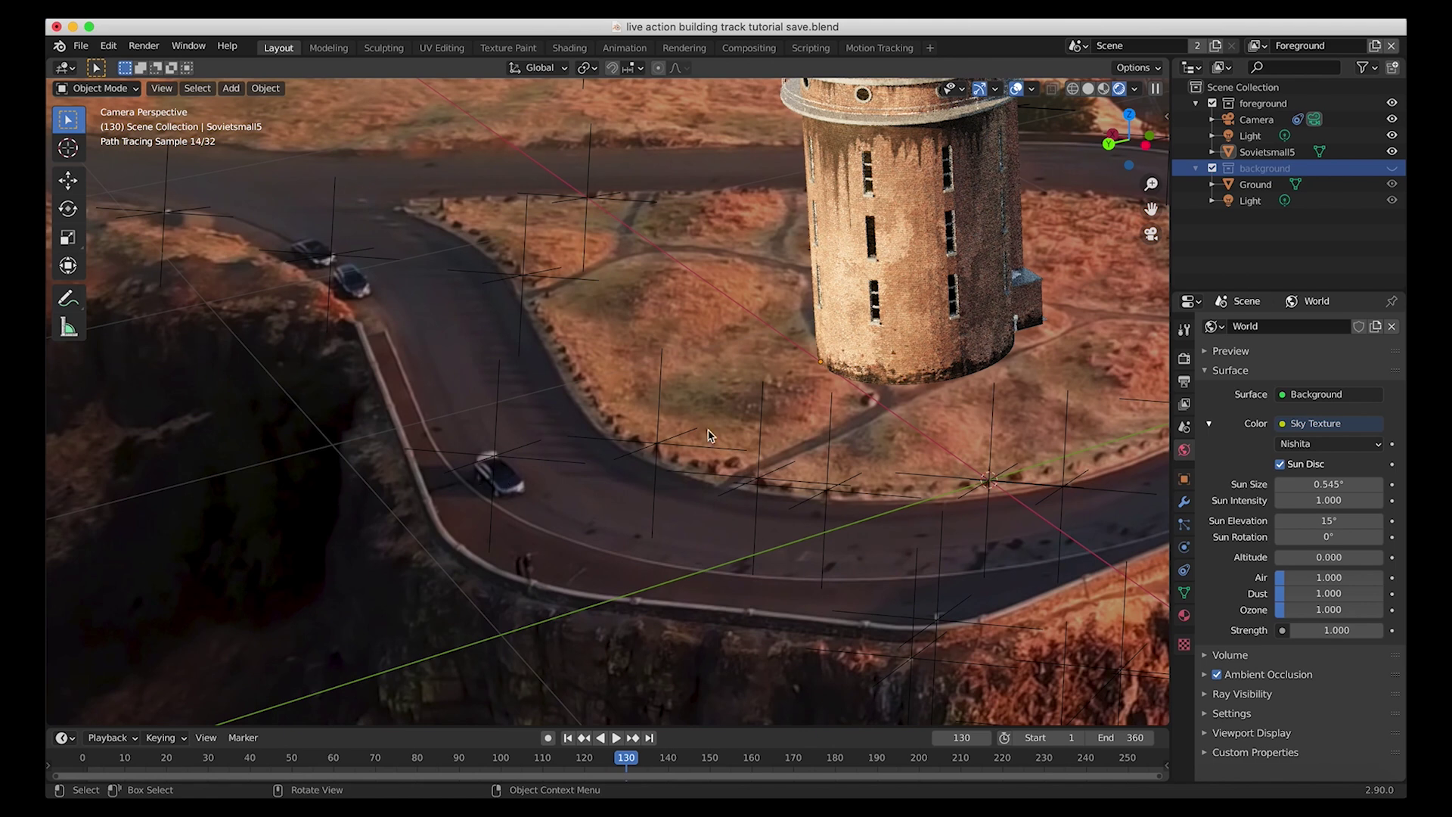
scroll(710, 435, "down", 6)
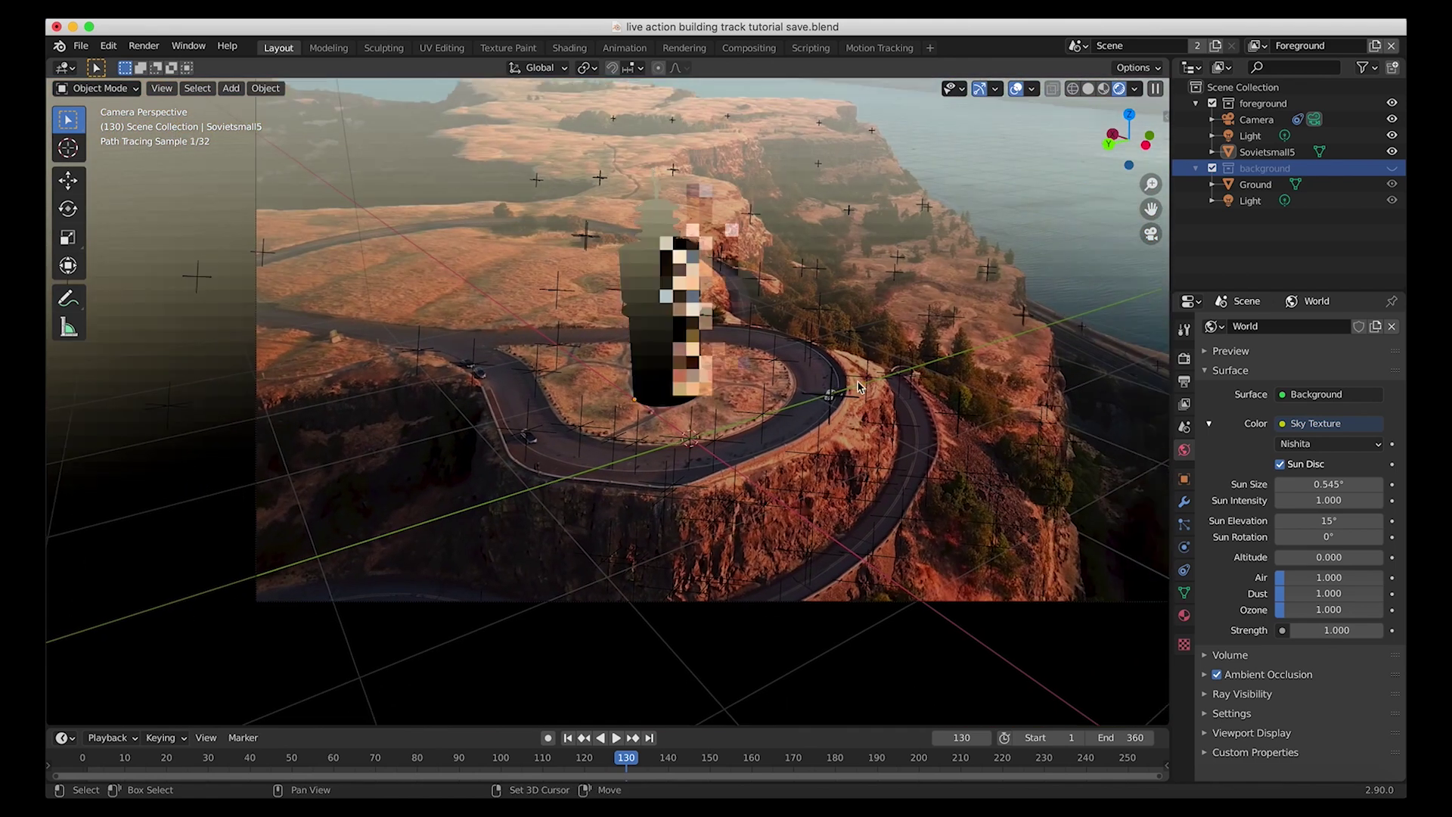
scroll(858, 386, "up", 2)
scroll(684, 293, "down", 3)
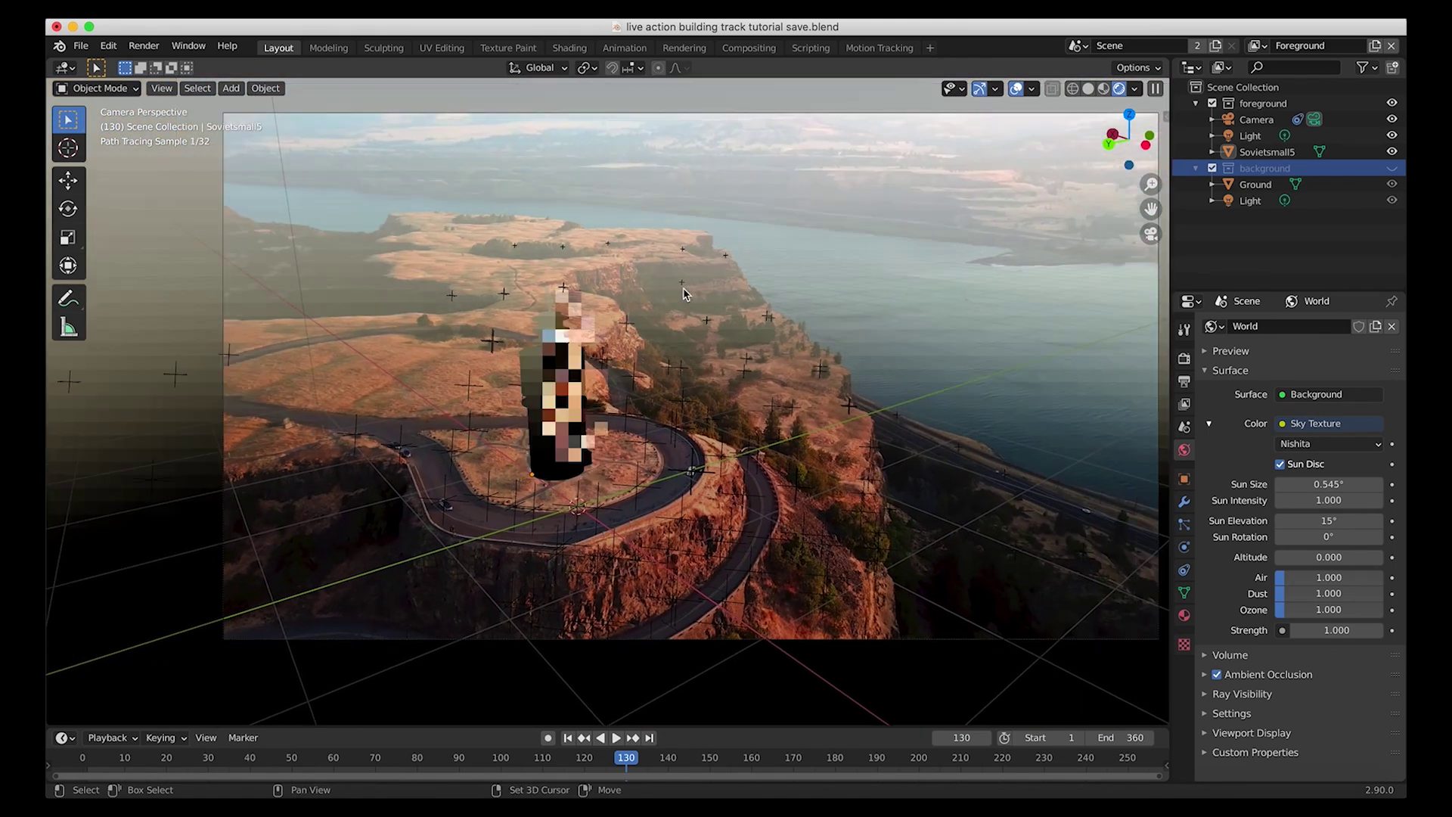
scroll(683, 294, "up", 2)
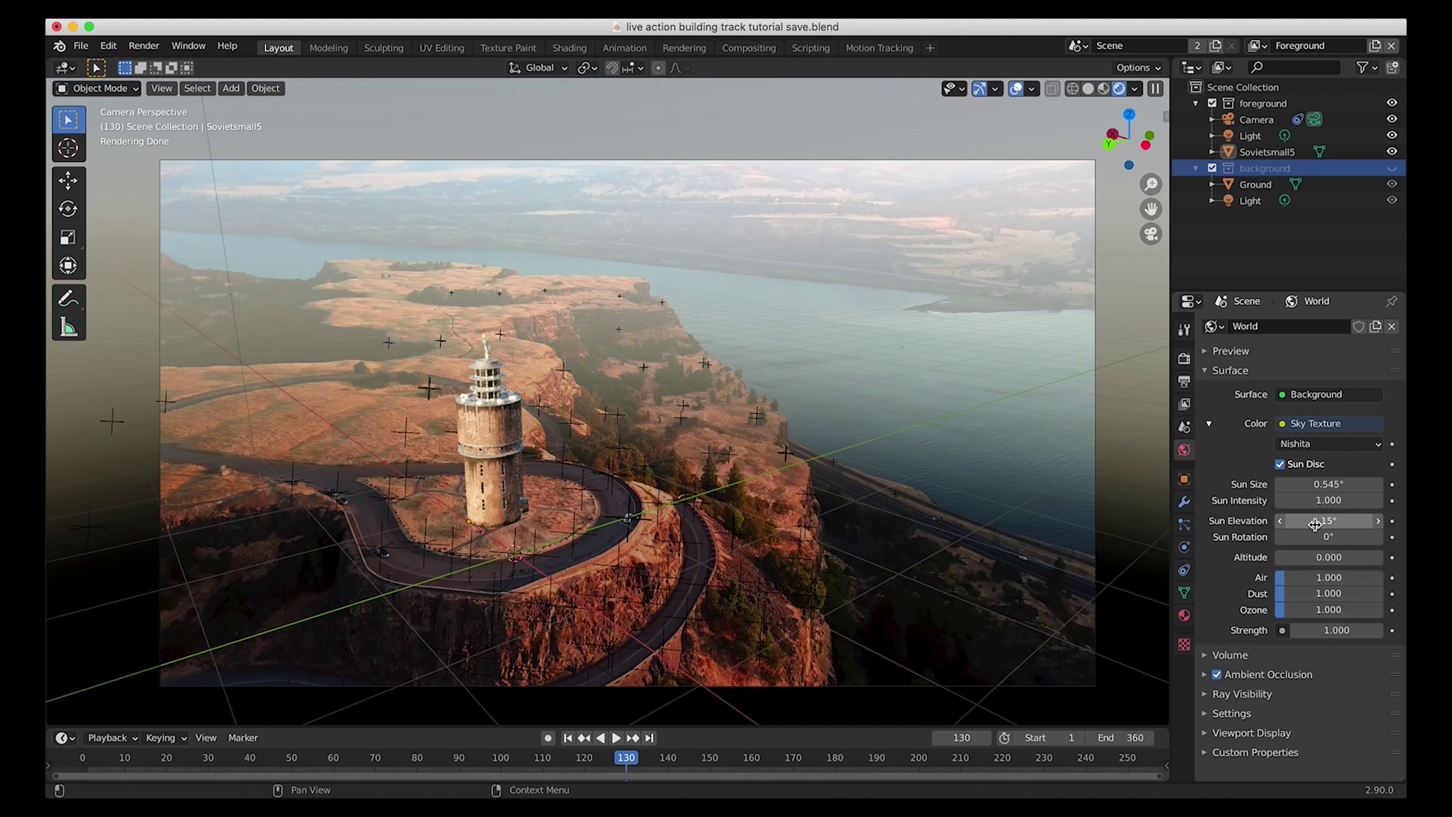
Set the sky texture's sun rotation to 180° and, after trying higher altitudes, set its altitude to 2
left_click(1312, 536)
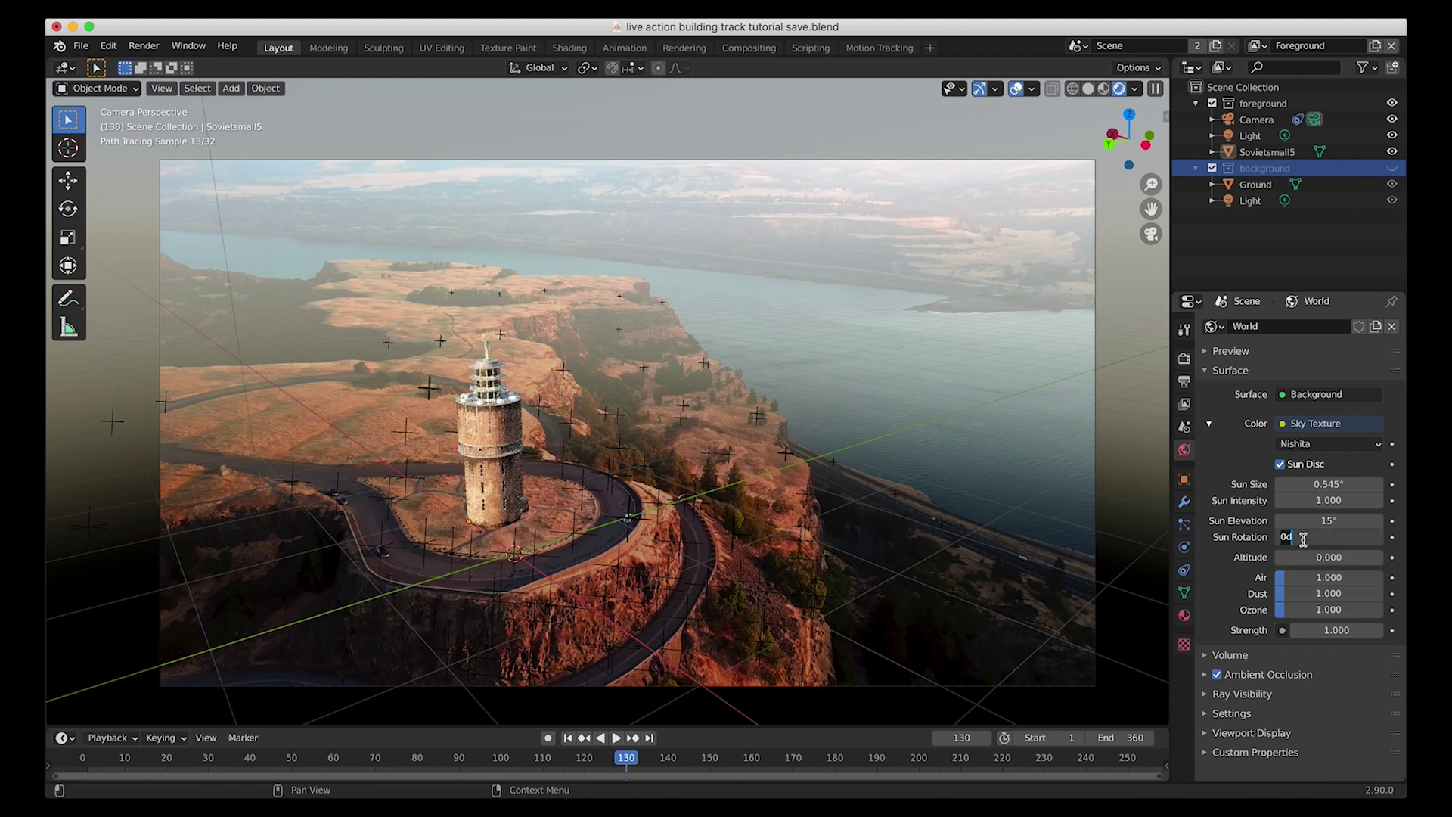
key("Return")
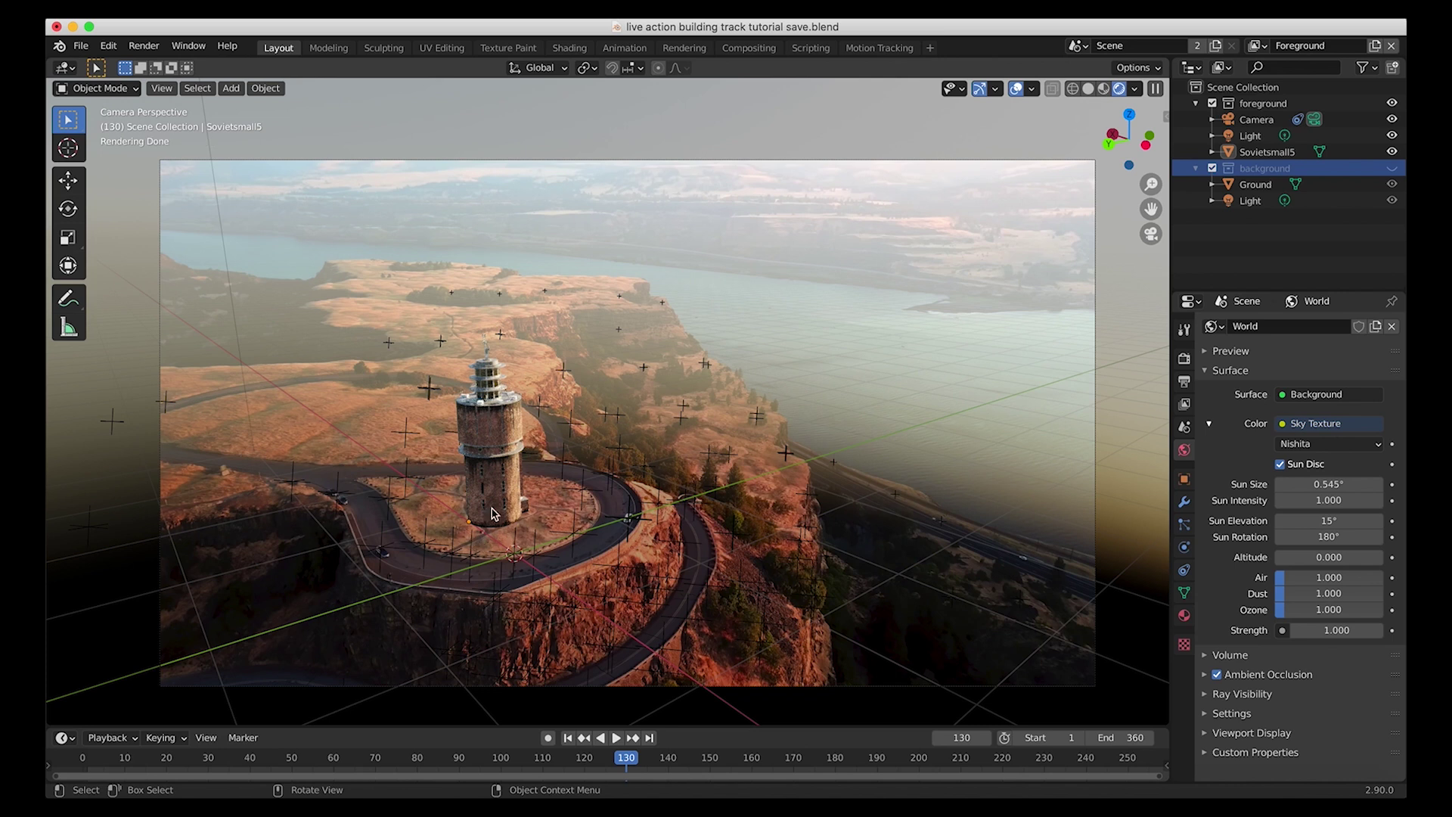
left_click(1295, 556)
type("12.2")
key("Return")
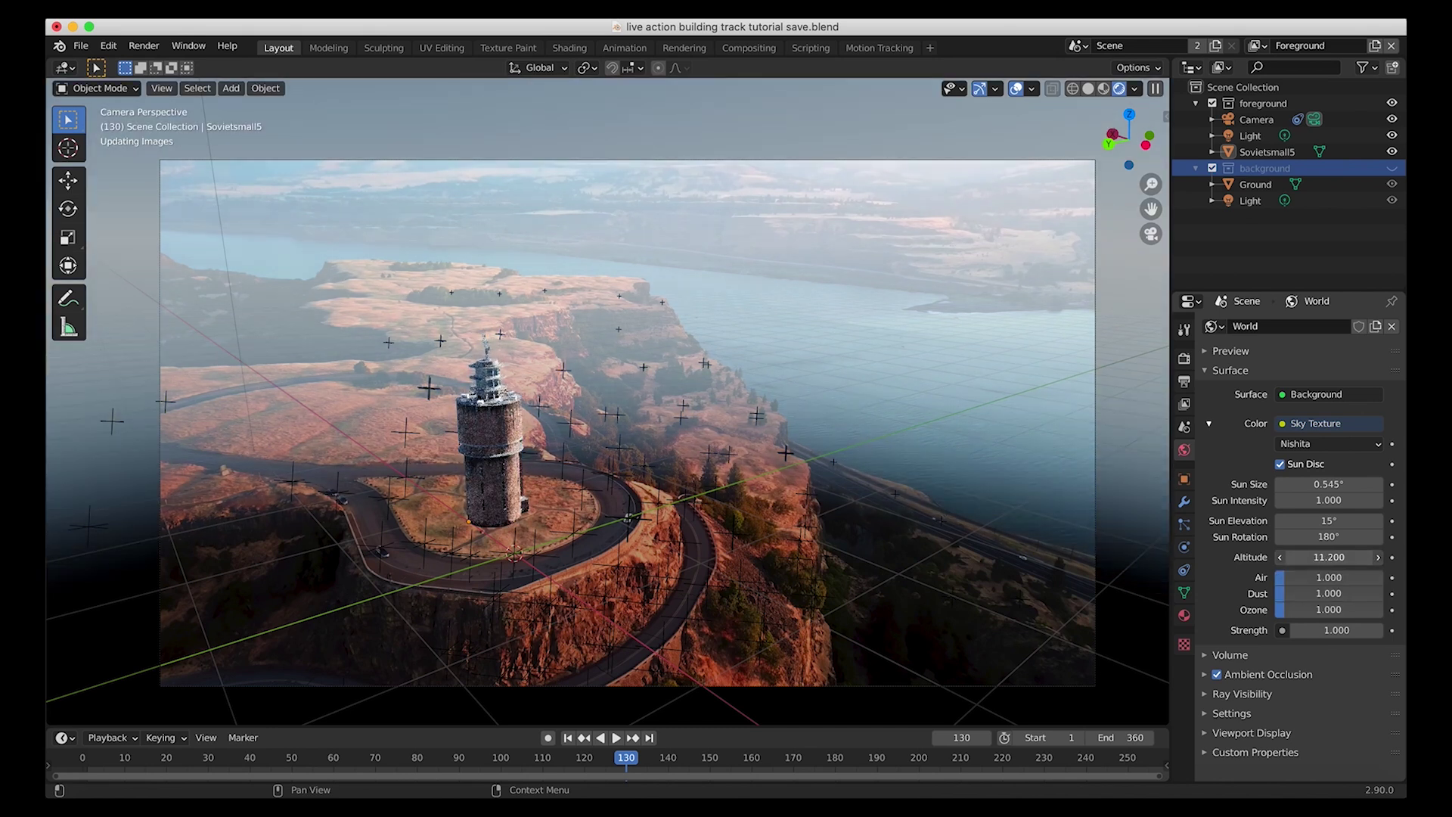
left_click_drag(1328, 557, 1336, 557)
mouse_move(1328, 556)
left_mouse_down()
mouse_move(1304, 559)
mouse_move(1317, 558)
left_mouse_up()
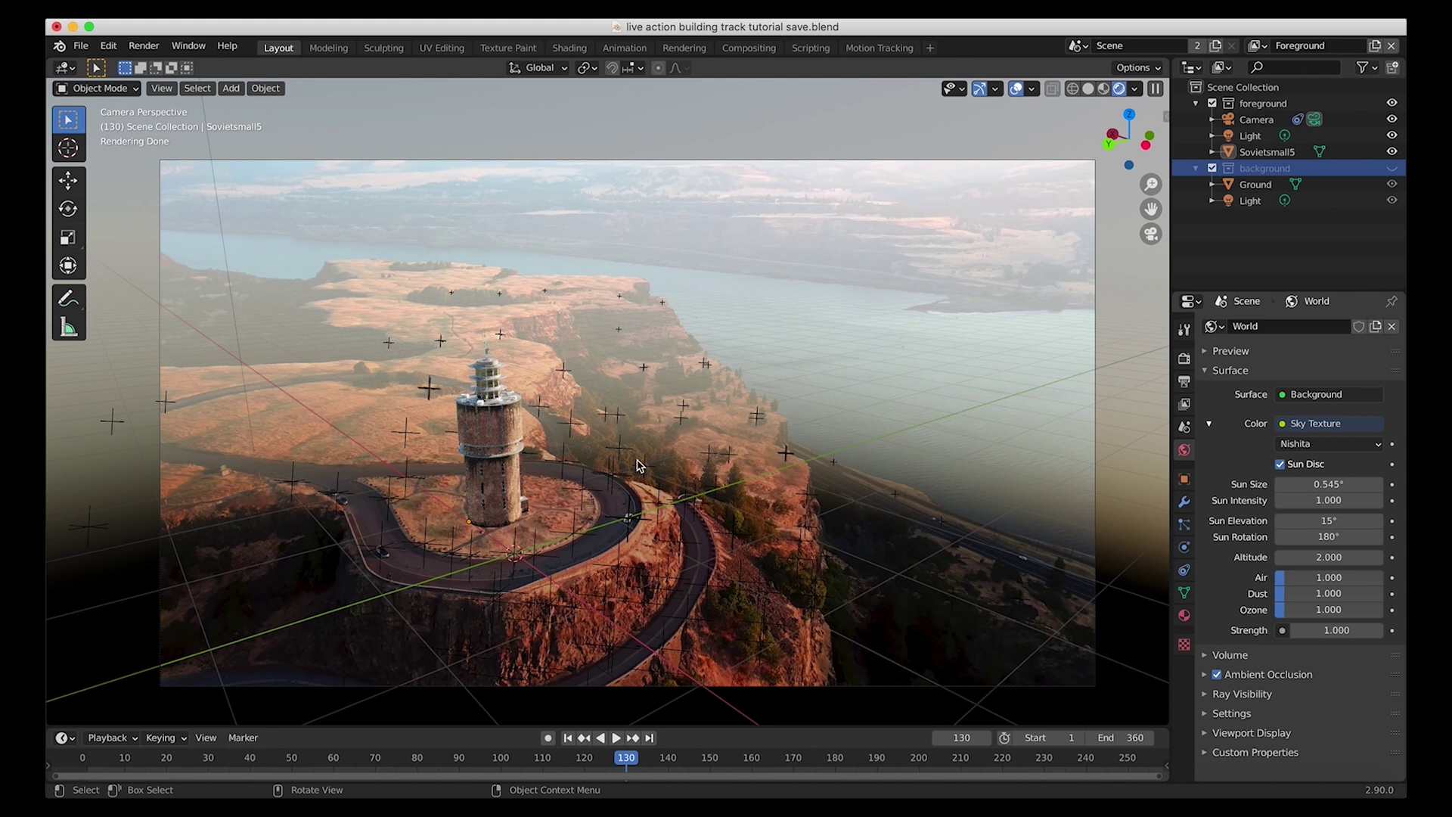
Raise the sky texture's altitude to 4 and fine-tune its sun rotation to 183°
left_click(1328, 557)
type("3.4")
key("Return")
scroll(1328, 556, "up", 2, "ctrl")
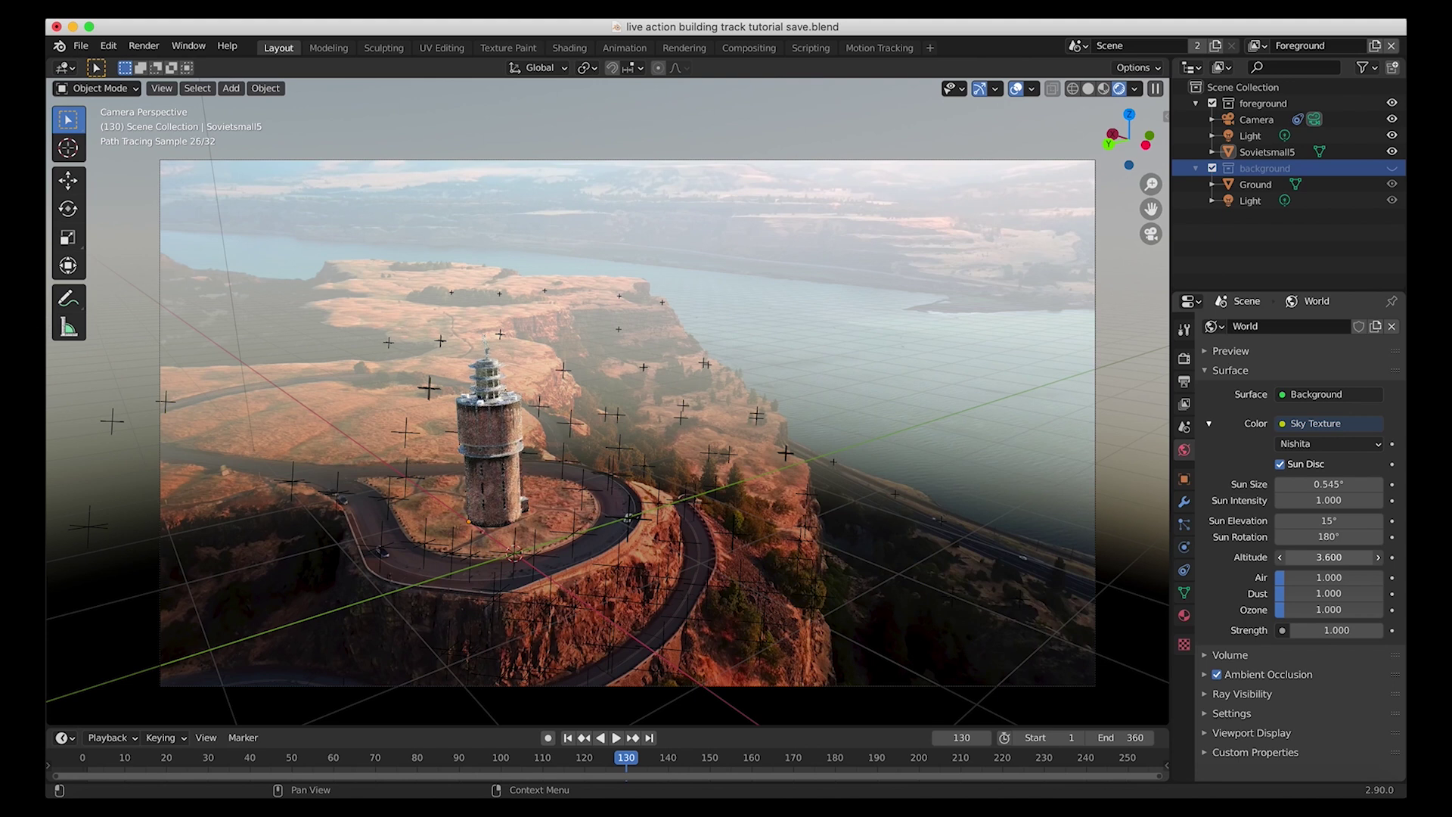
scroll(1329, 557, "up", 4, "ctrl")
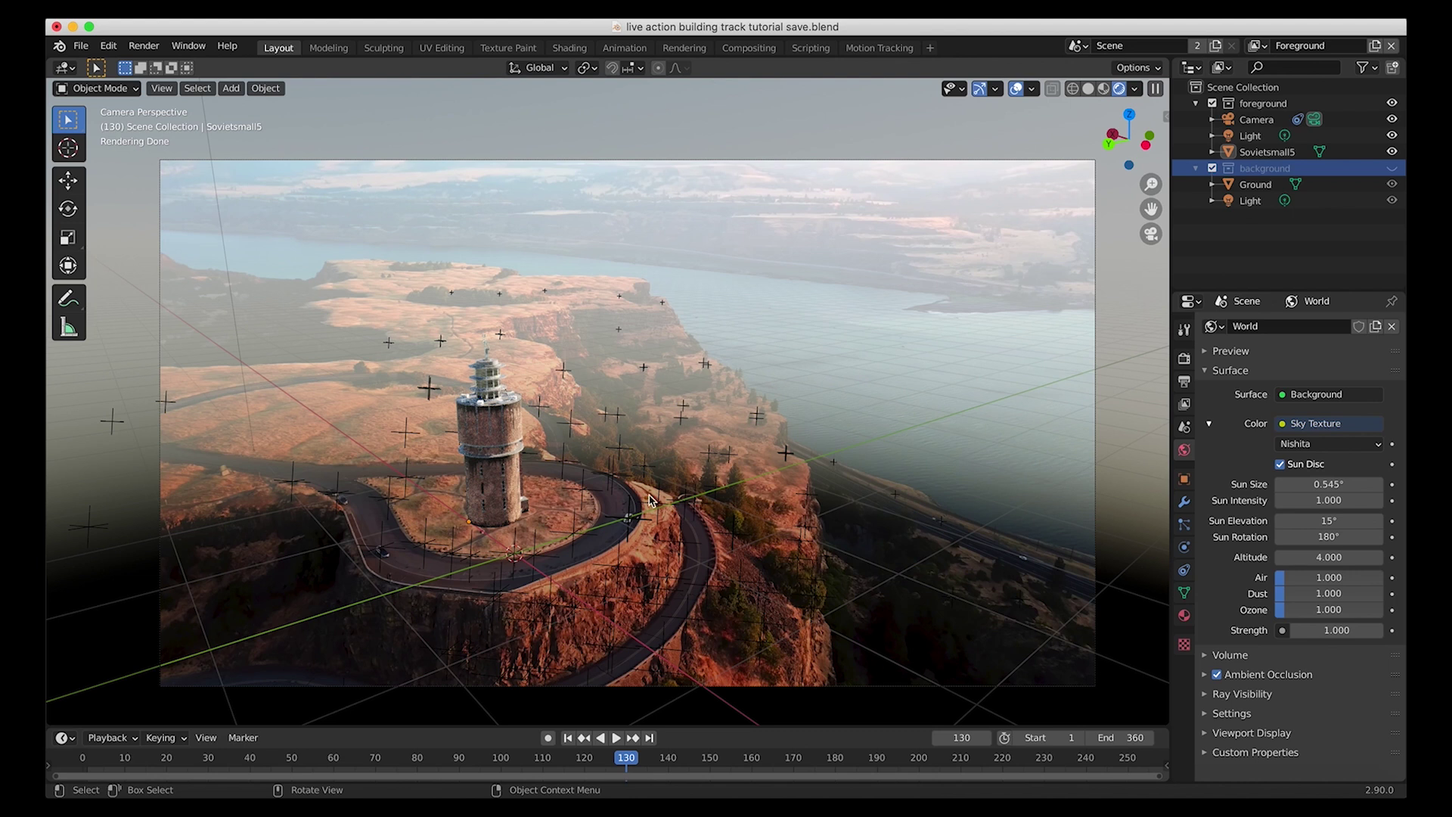
left_click_drag(1323, 537, 1310, 537)
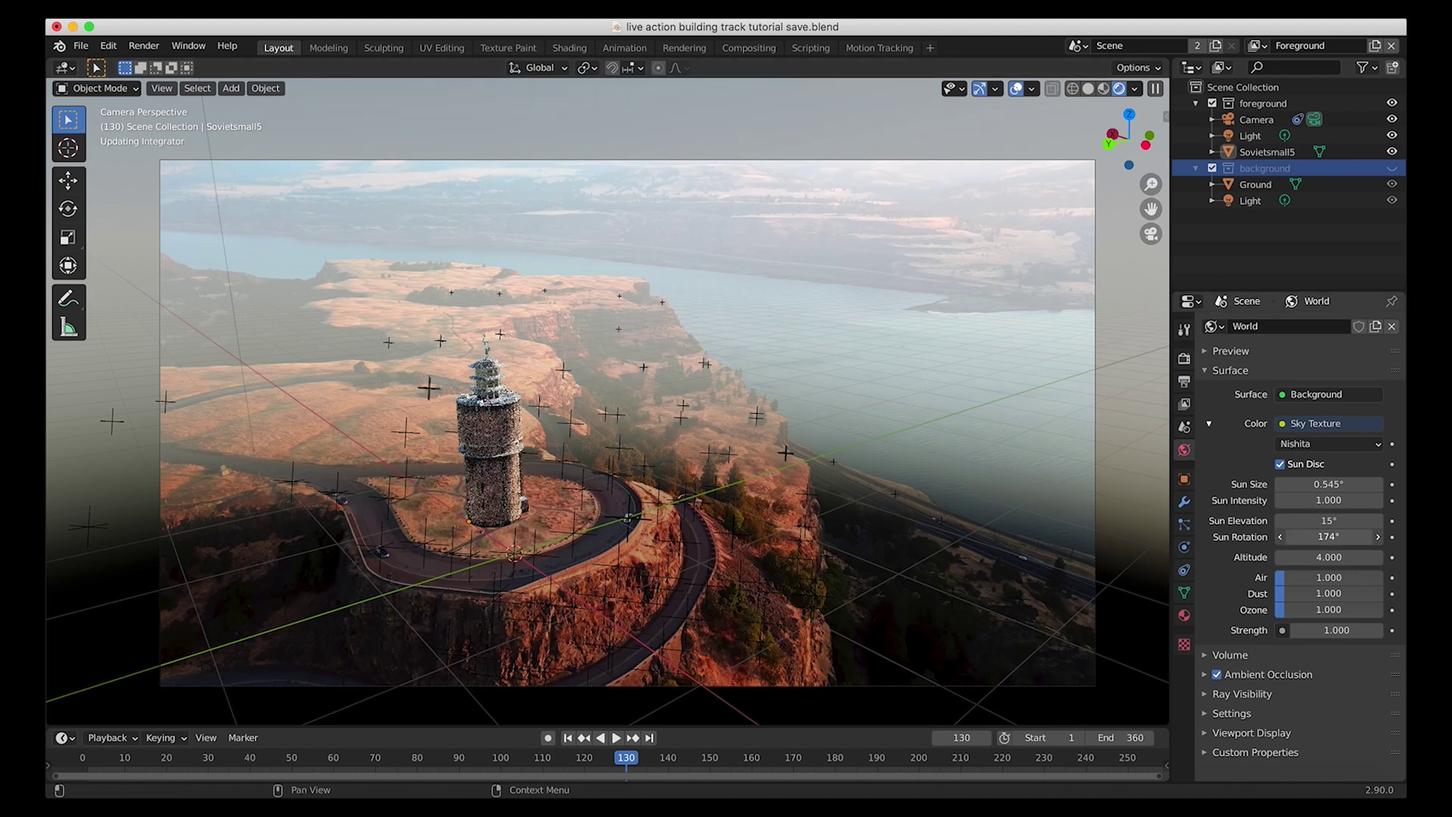
left_click_drag(1316, 537, 1325, 537)
Set the world background's strength to 0.8
left_click(1337, 631)
type("1.0")
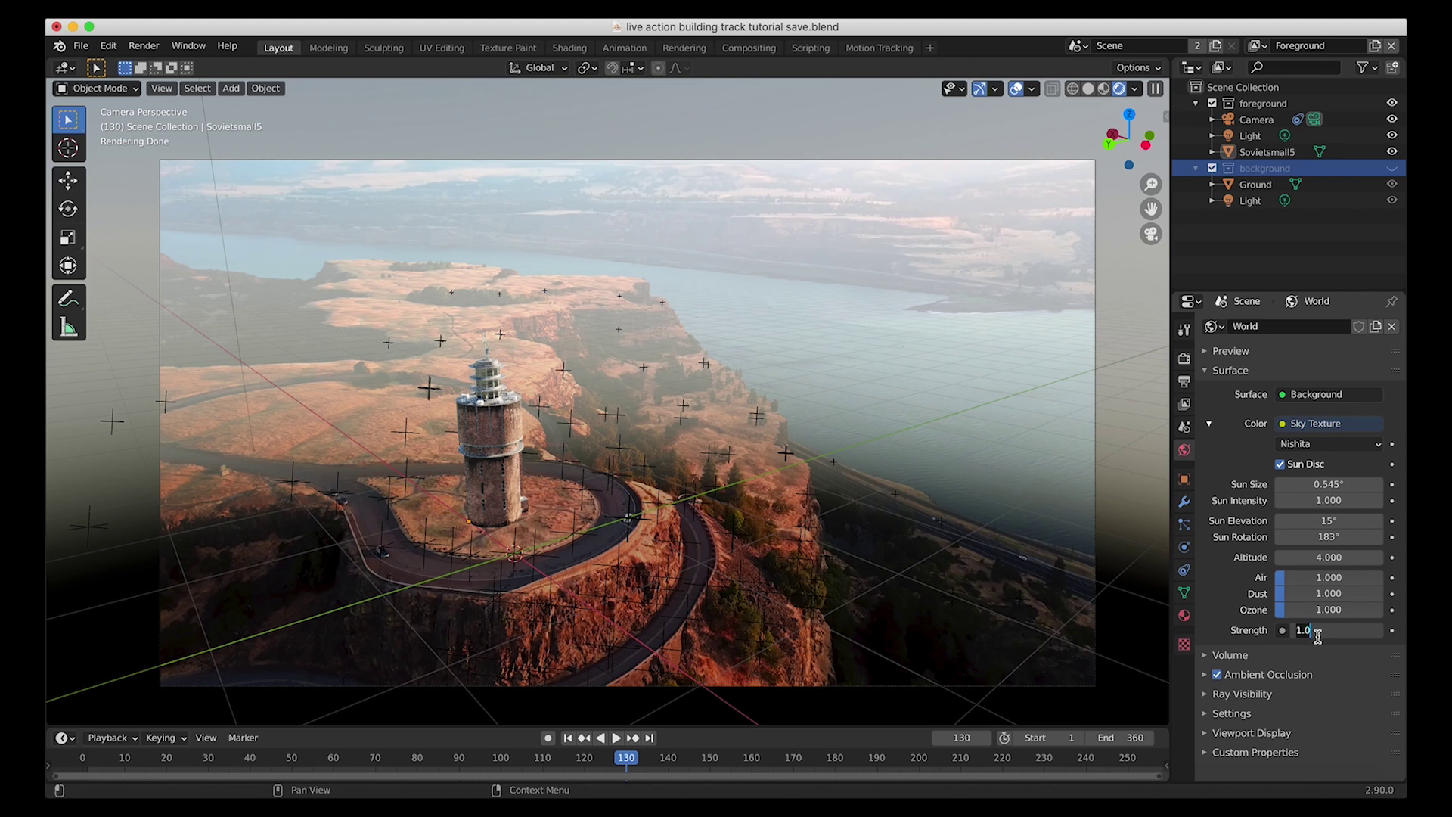
key("BackSpace")
key("BackSpace")
key("BackSpace")
type(".8")
key("Return")
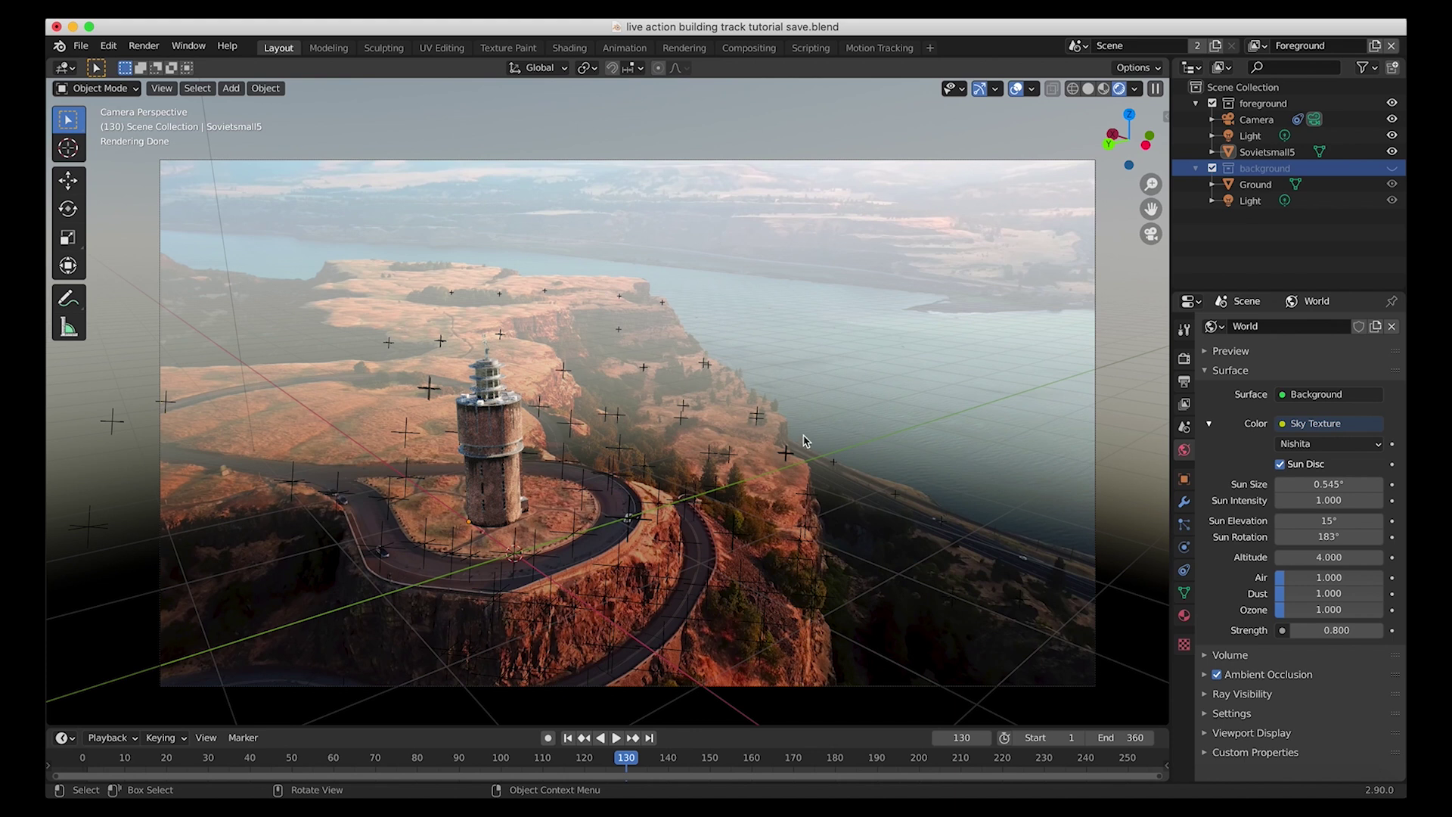
Make the film transparent in the render settings so the sky does not cover the footage
left_click(1184, 360)
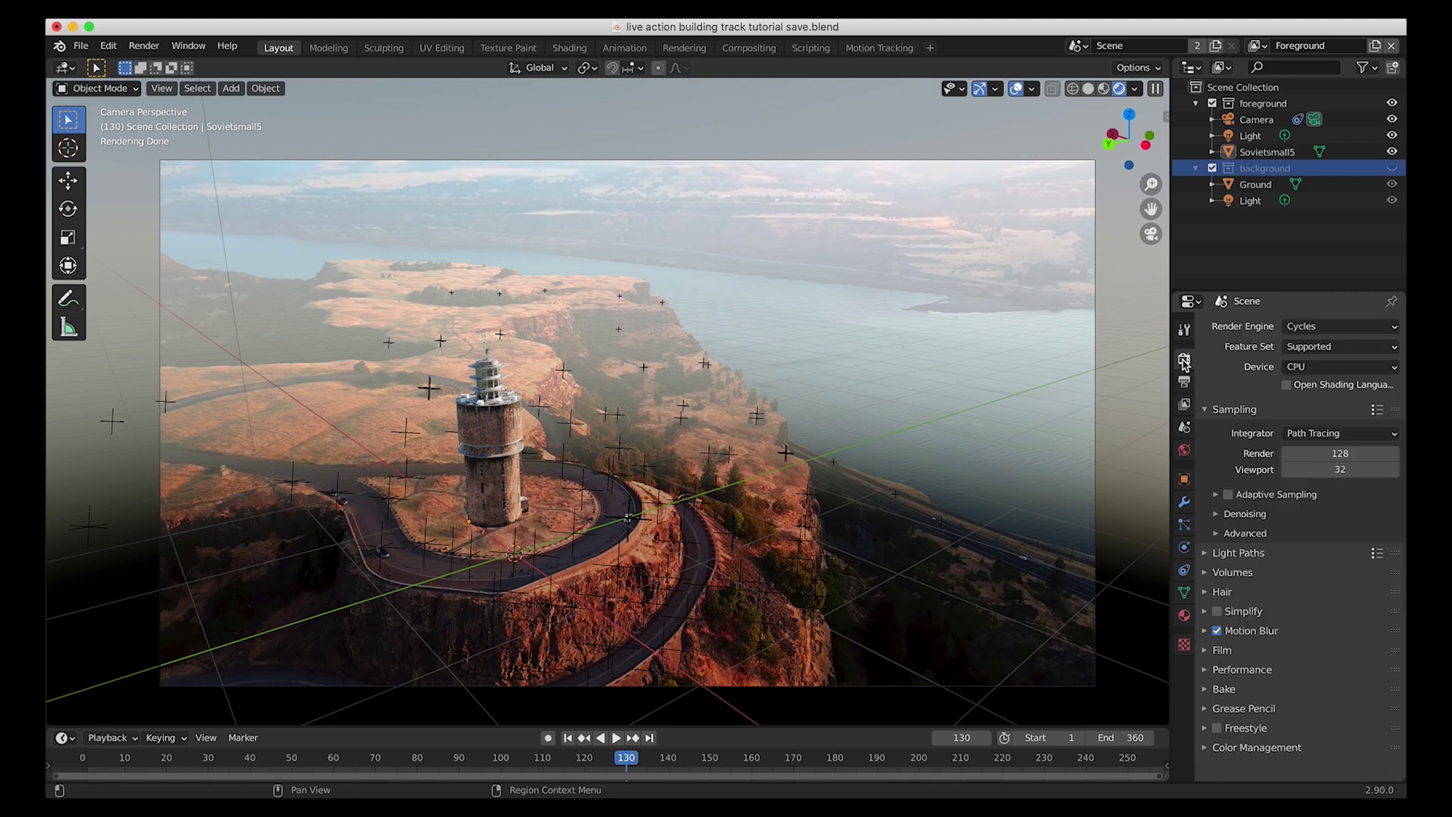
left_click(1208, 652)
scroll(1328, 655, "down", 3)
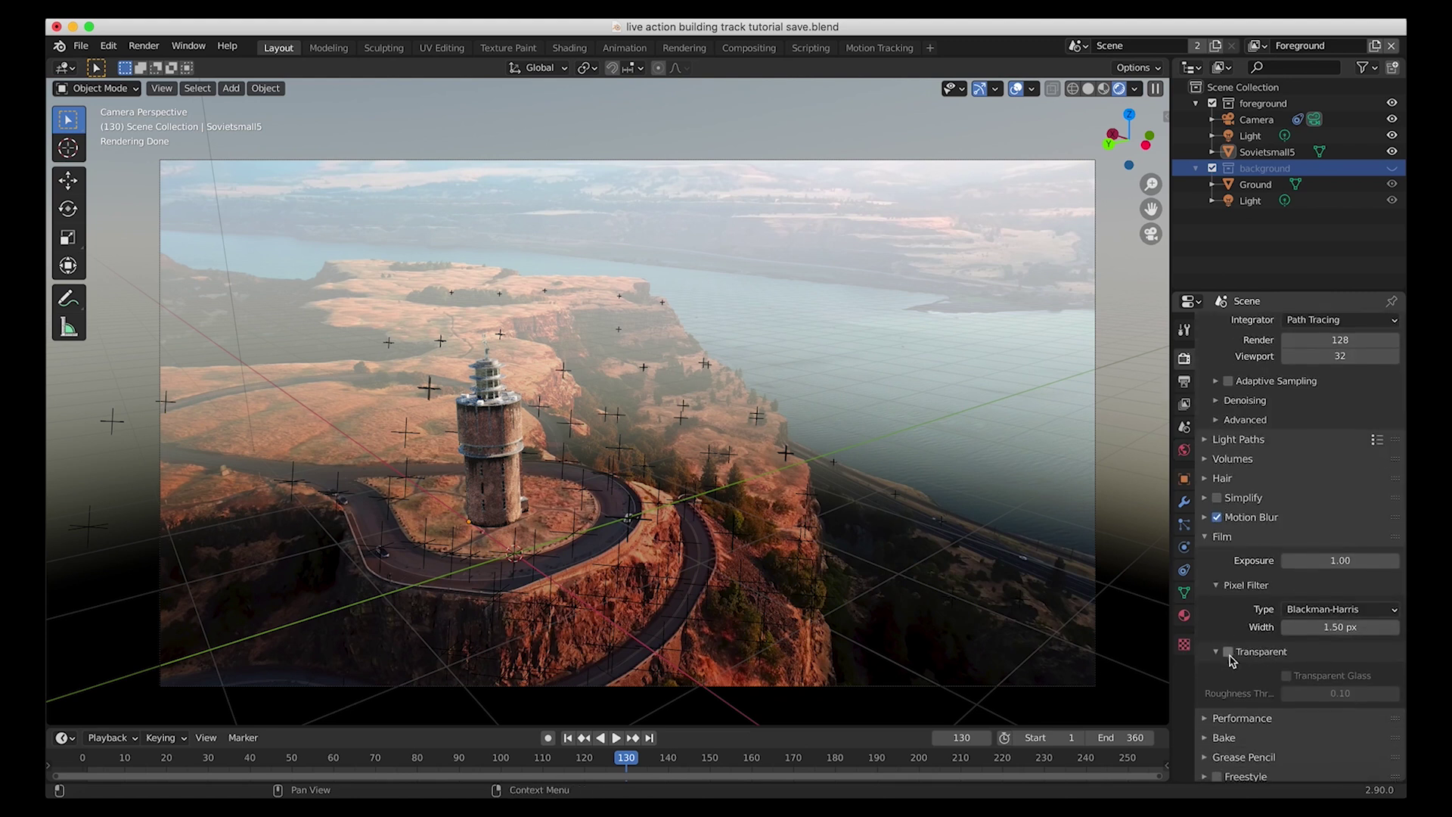
left_click(1228, 653)
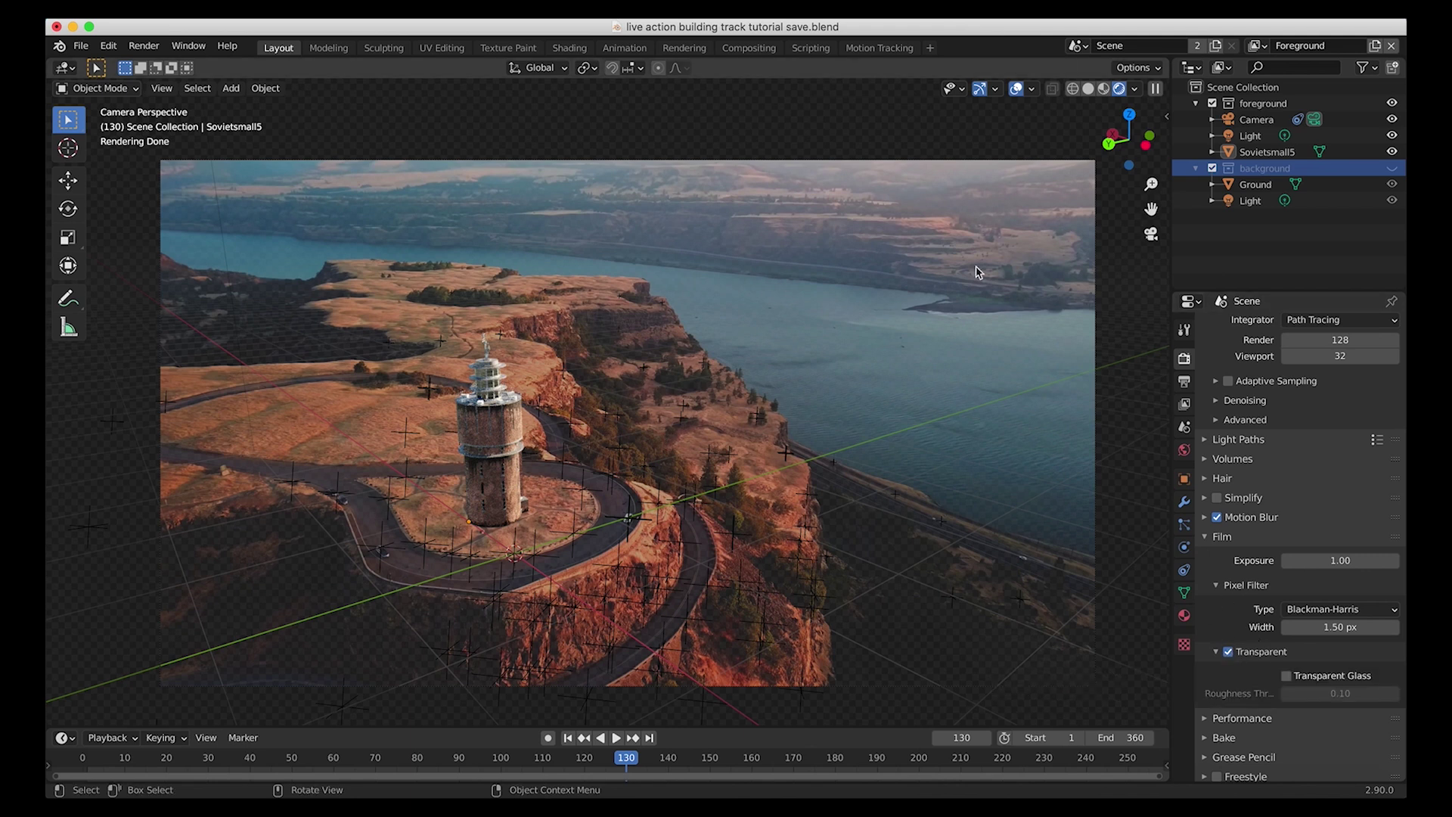
Show the background collection again and select its Ground plane
left_click(1268, 170)
left_click(1391, 168)
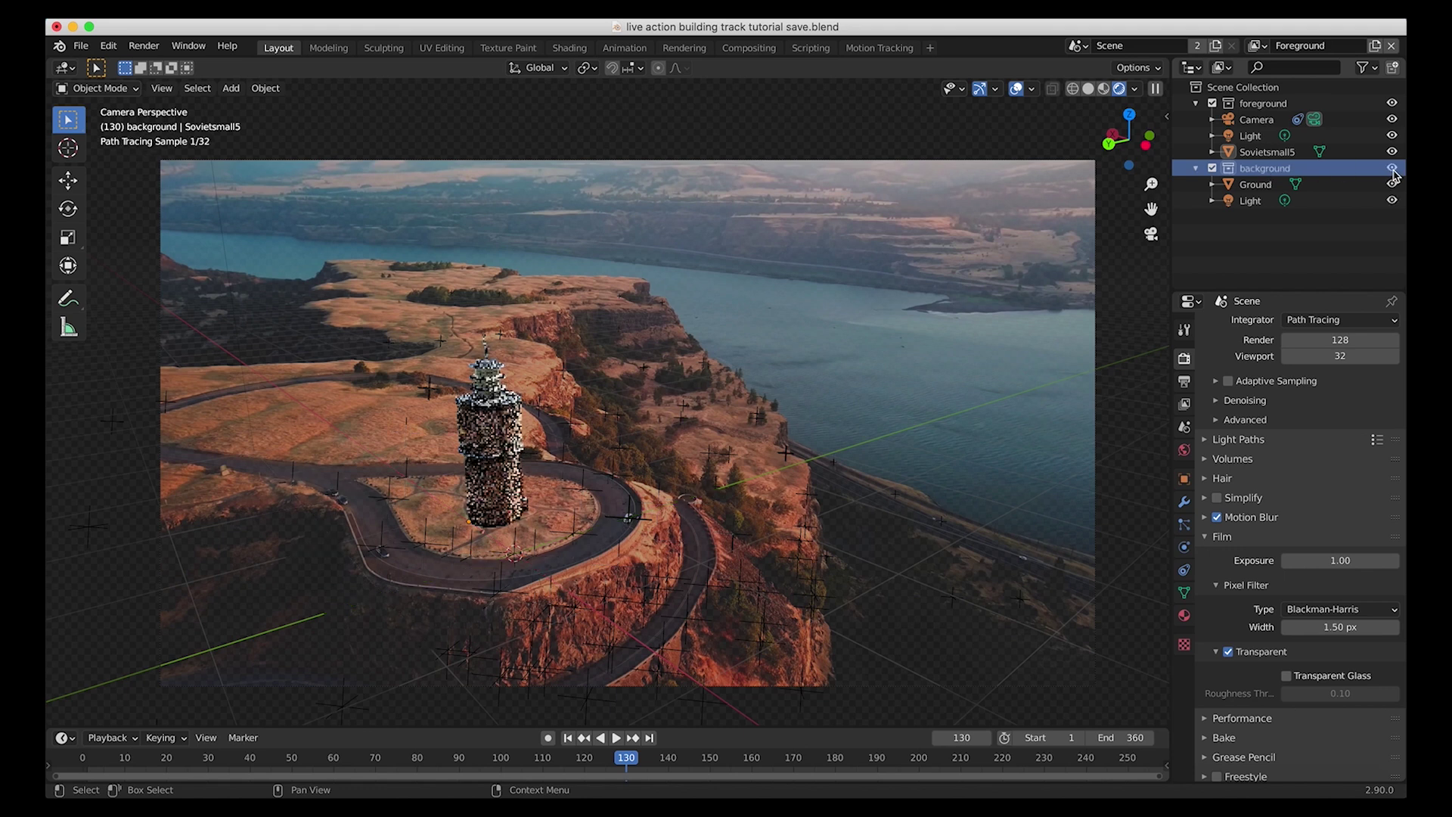
left_click(1253, 185)
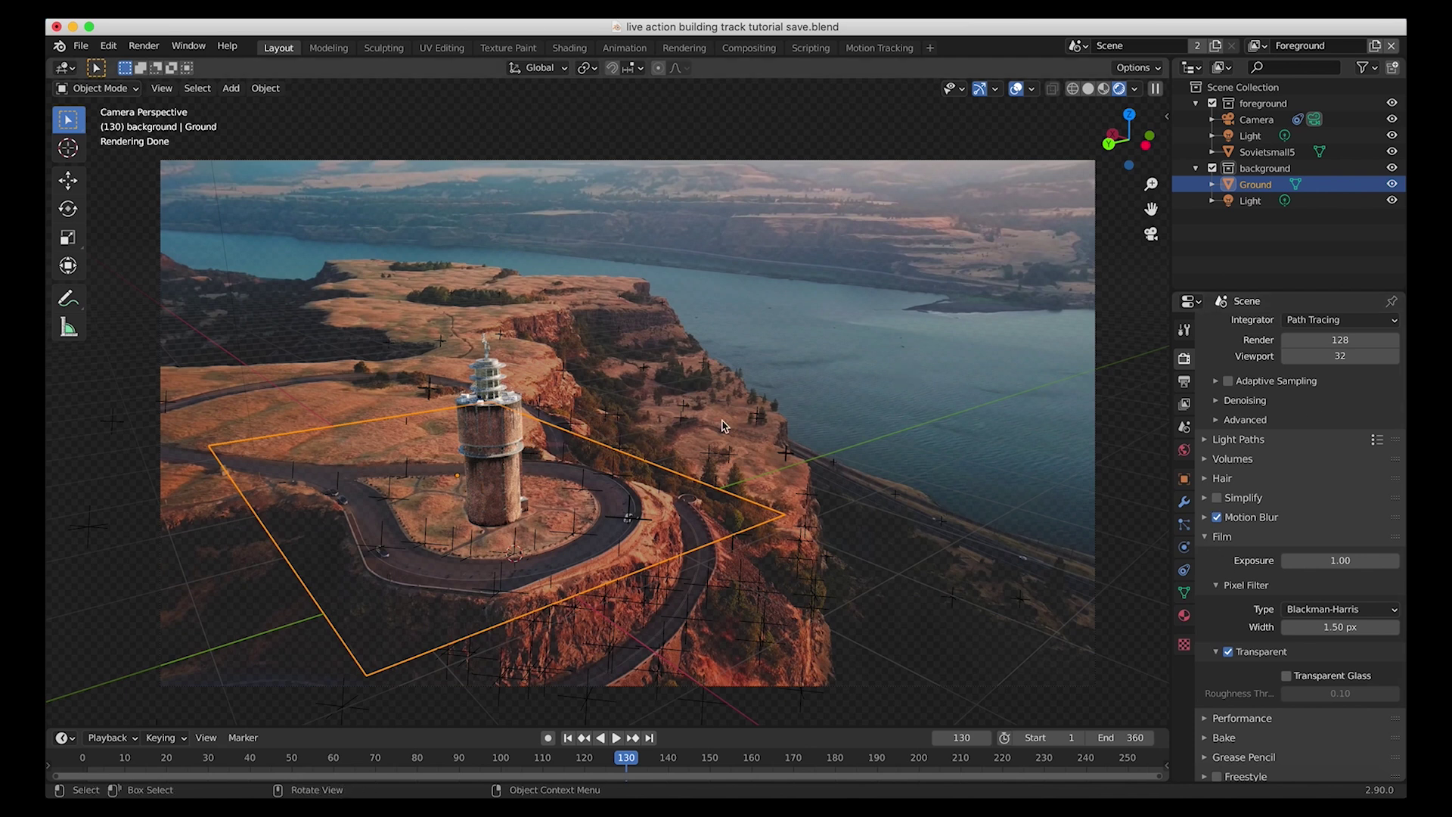
Add a Sun light over the river's far shore and rotate it about 60° to shine toward the tower
key("shift+a")
mouse_move(767, 380)
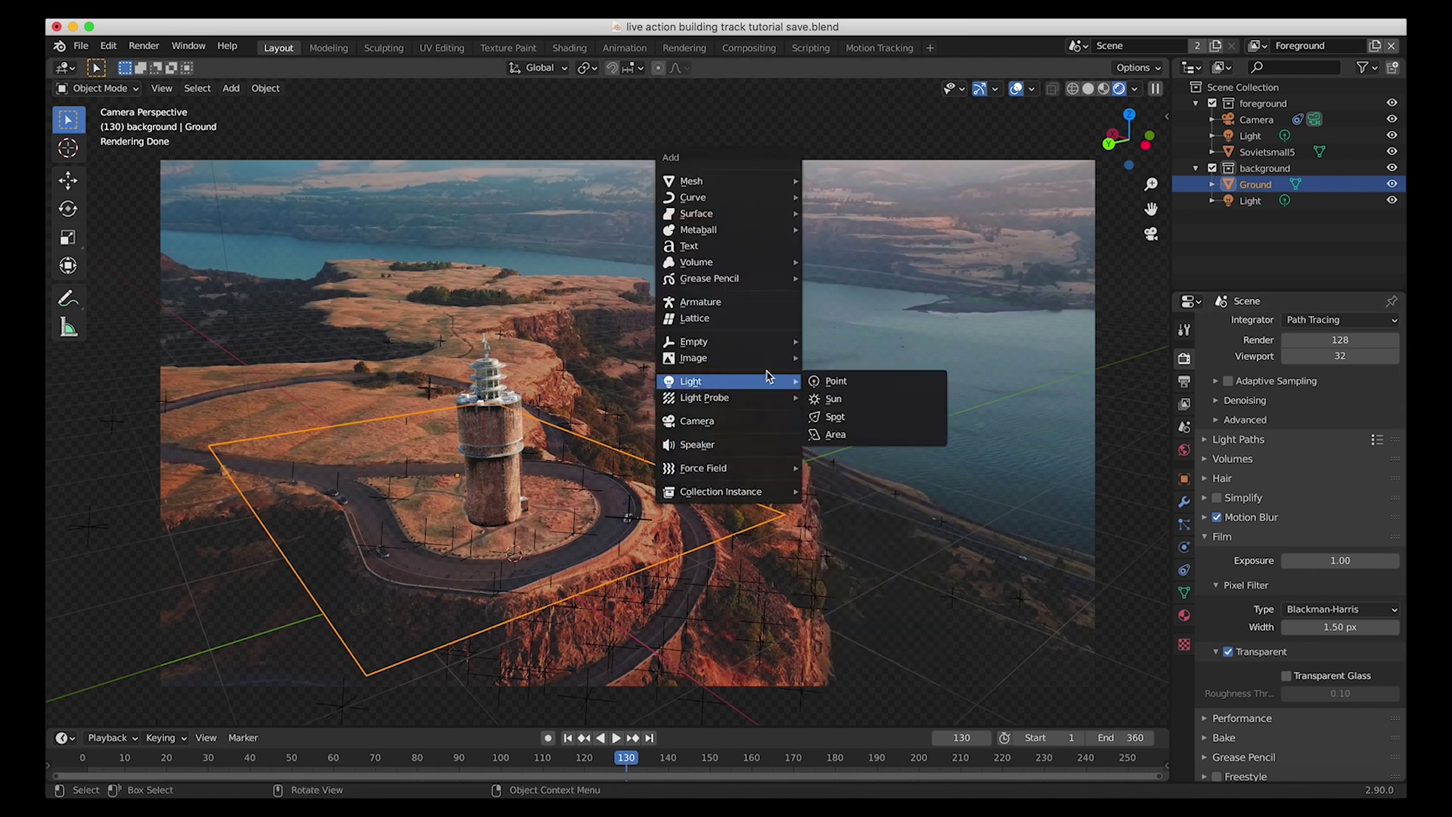
left_click(848, 399)
key("g")
left_click(877, 520)
key("r")
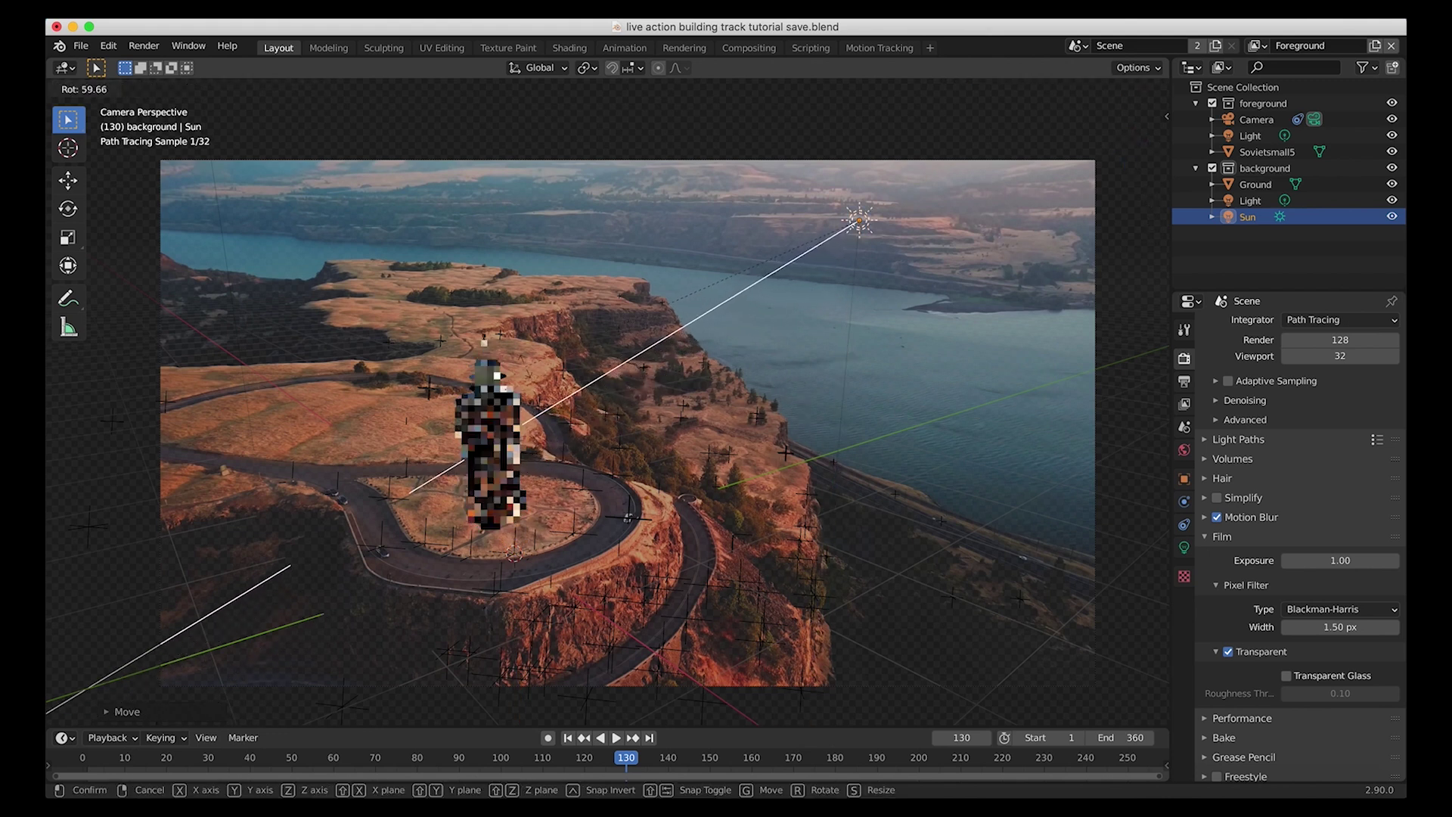
left_click(478, 476)
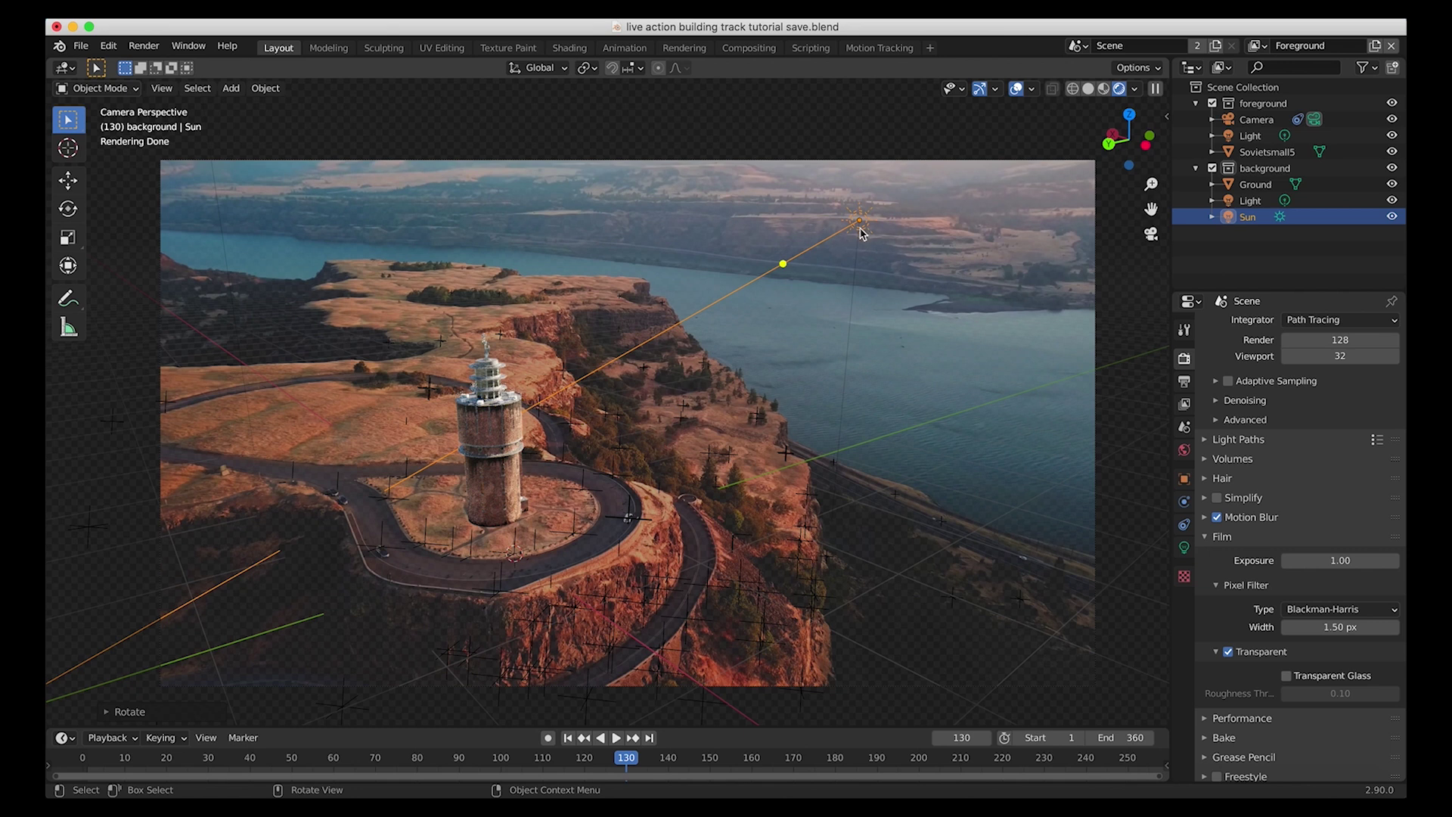
Shift the Sun light farther away from the tower and place it directly in the Scene Collection
key("g")
left_click(971, 273)
key("m")
left_click(652, 434)
key("m")
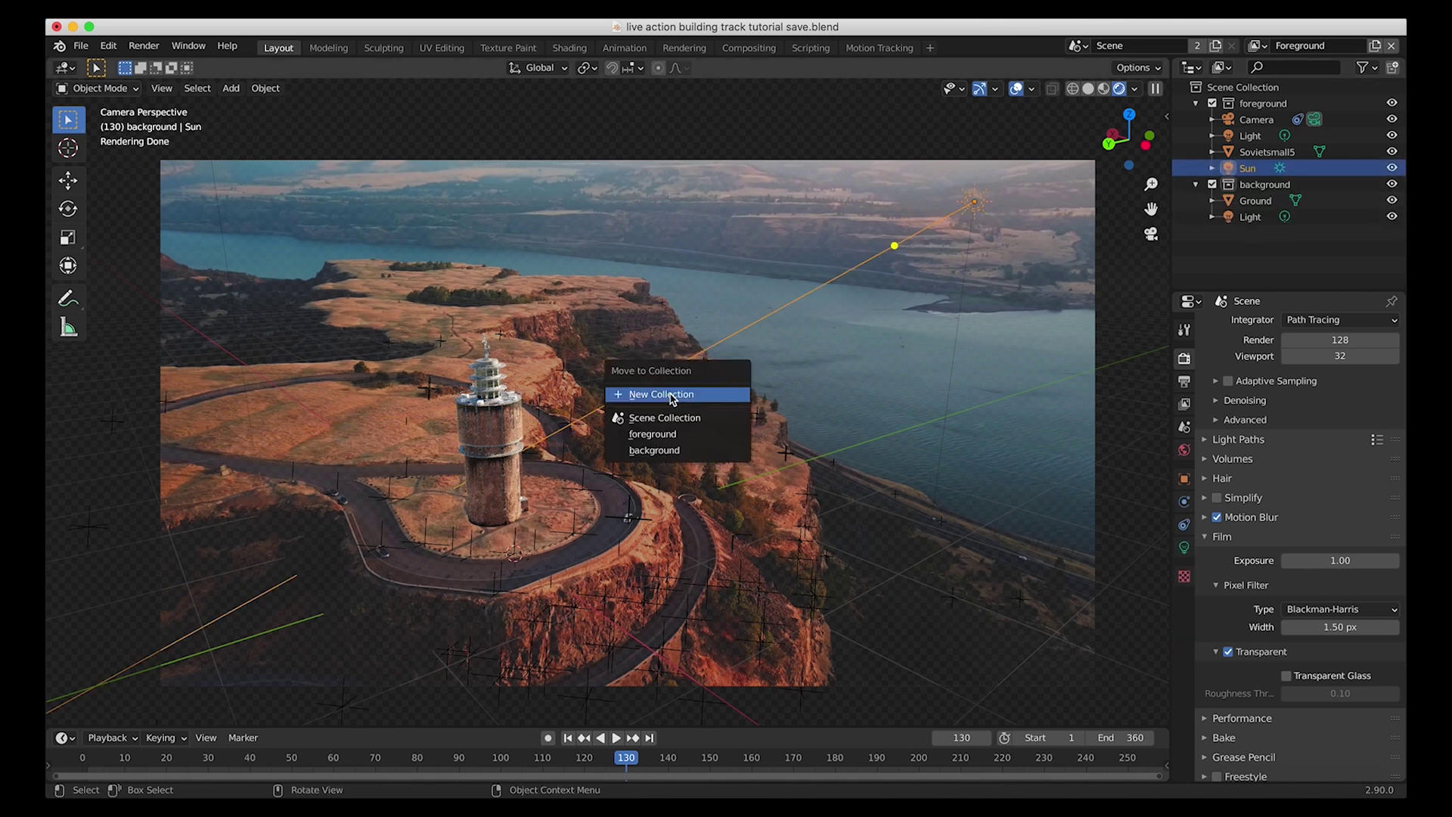
left_click(674, 421)
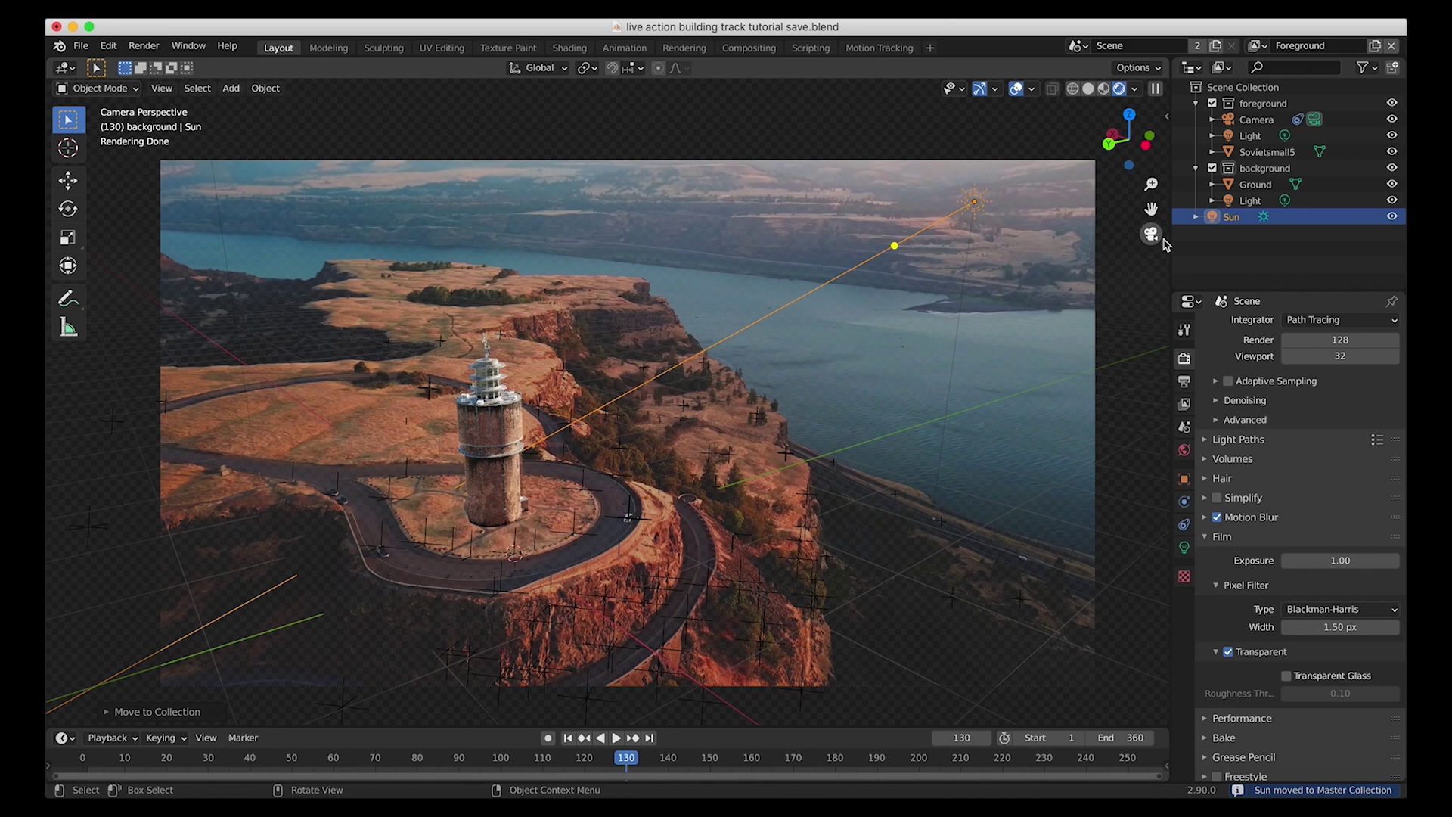
Display all restriction toggles in the outliner and turn off Holdout for the background collection
left_click(1254, 188)
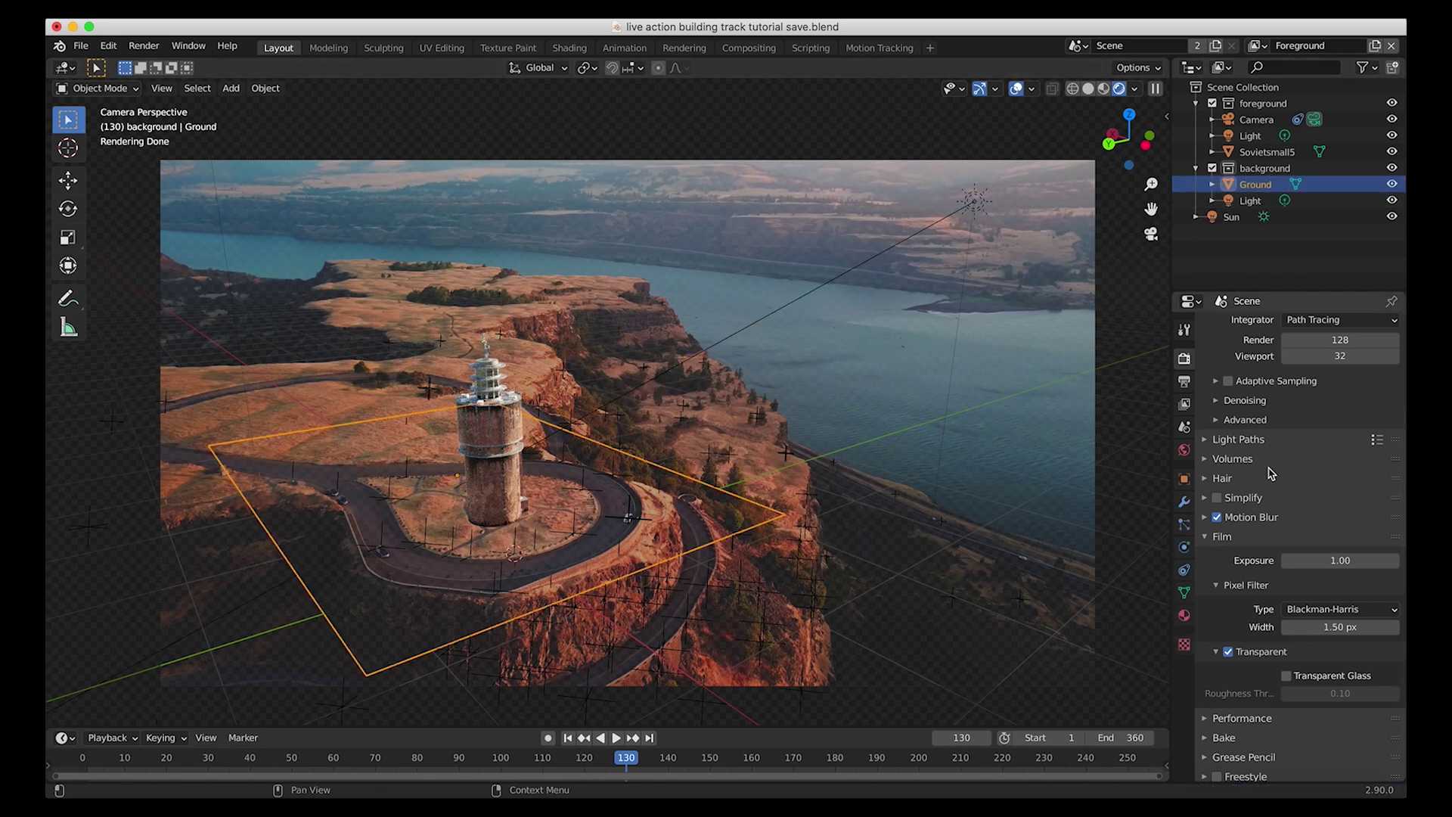
left_click(1362, 67)
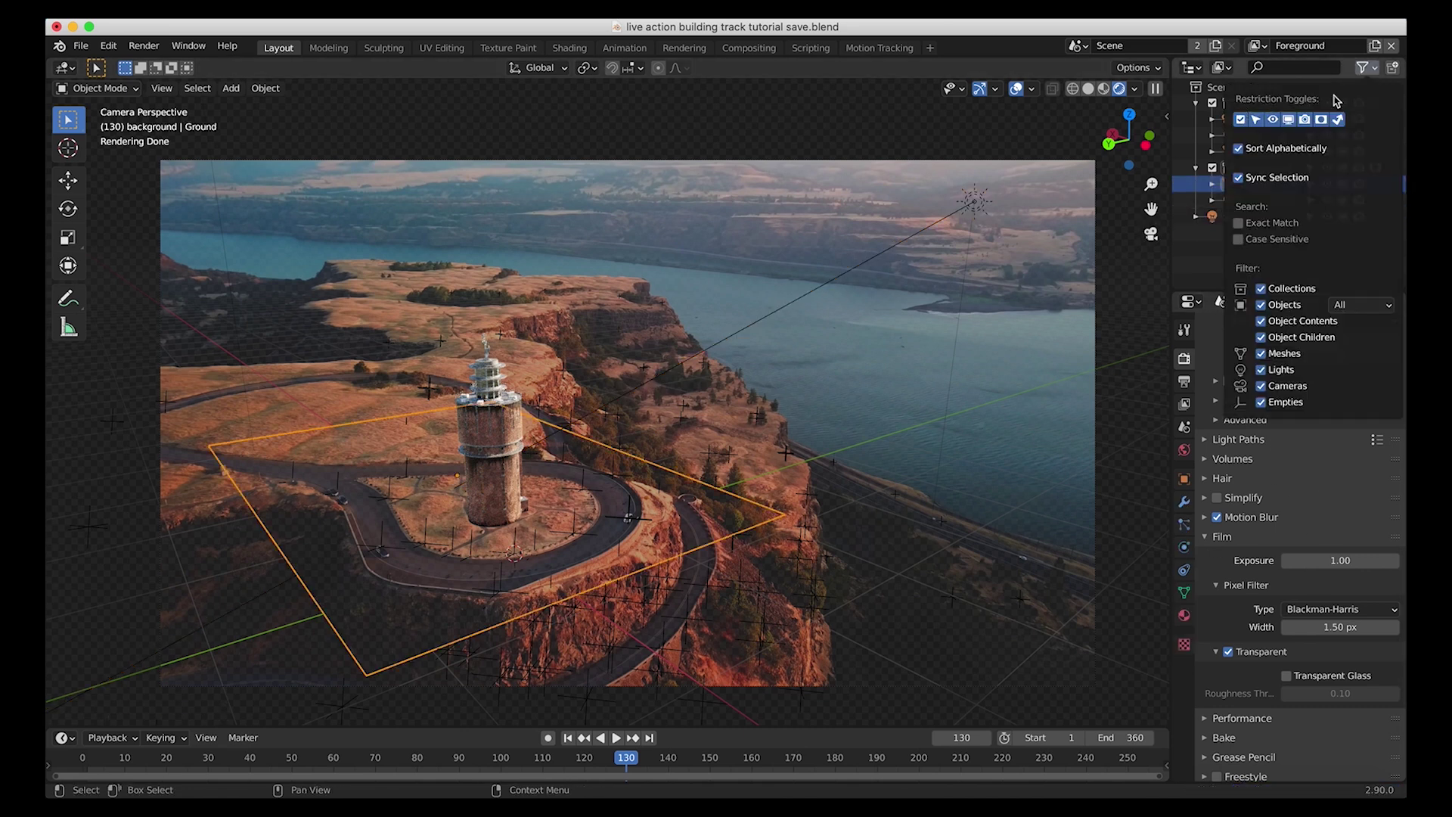
left_click(1367, 70)
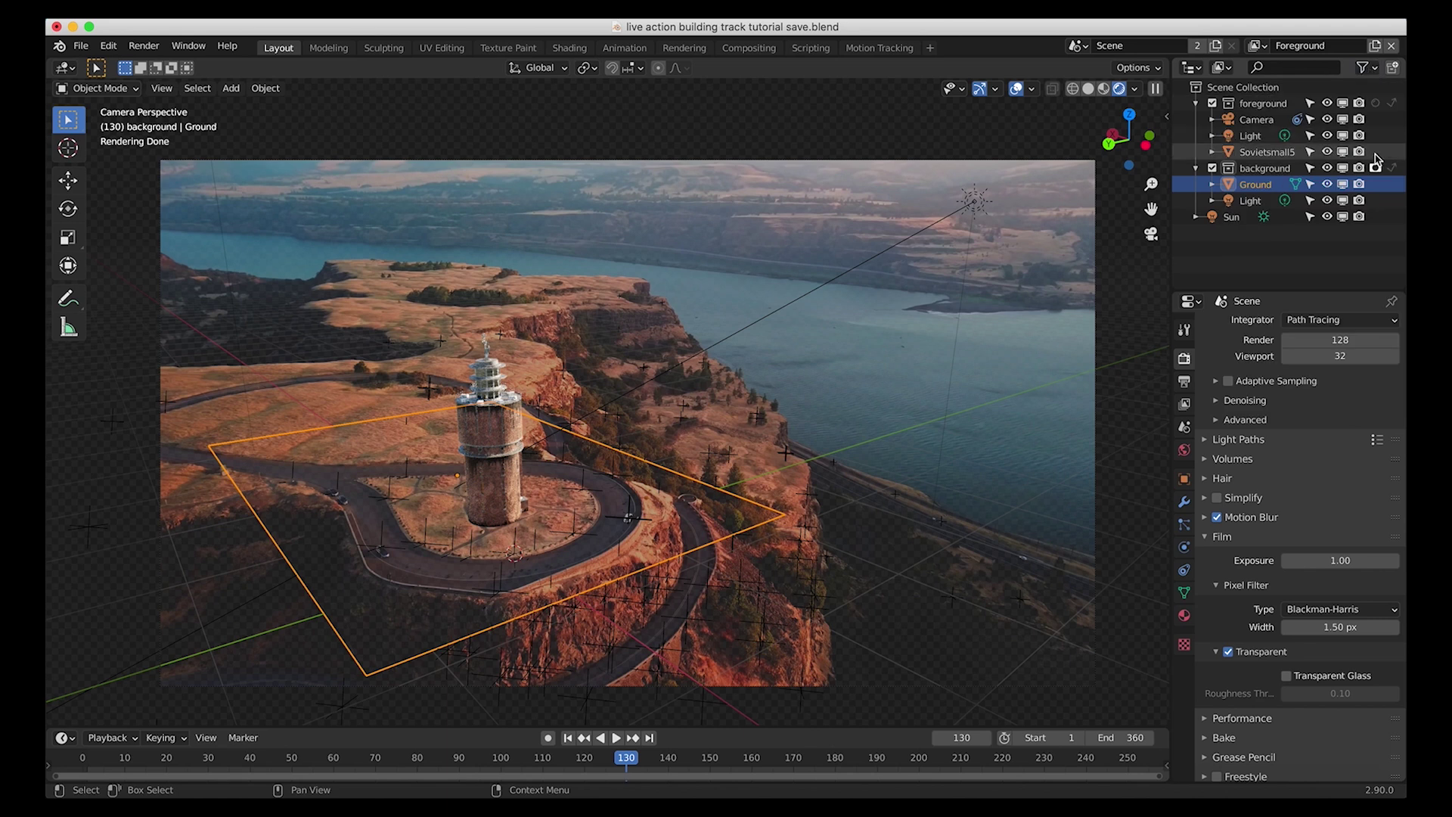
left_click(1376, 172)
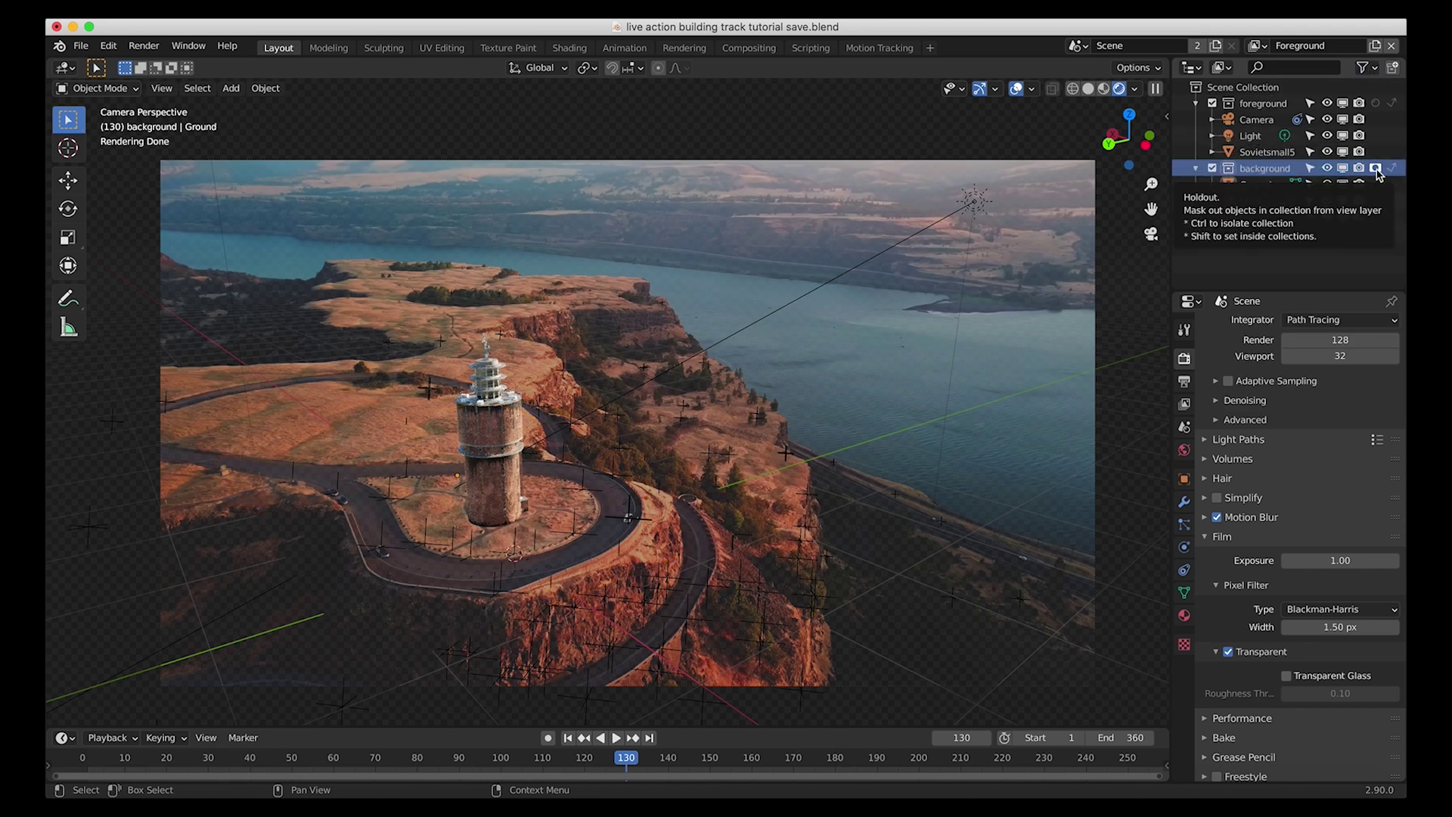
left_click(1376, 172)
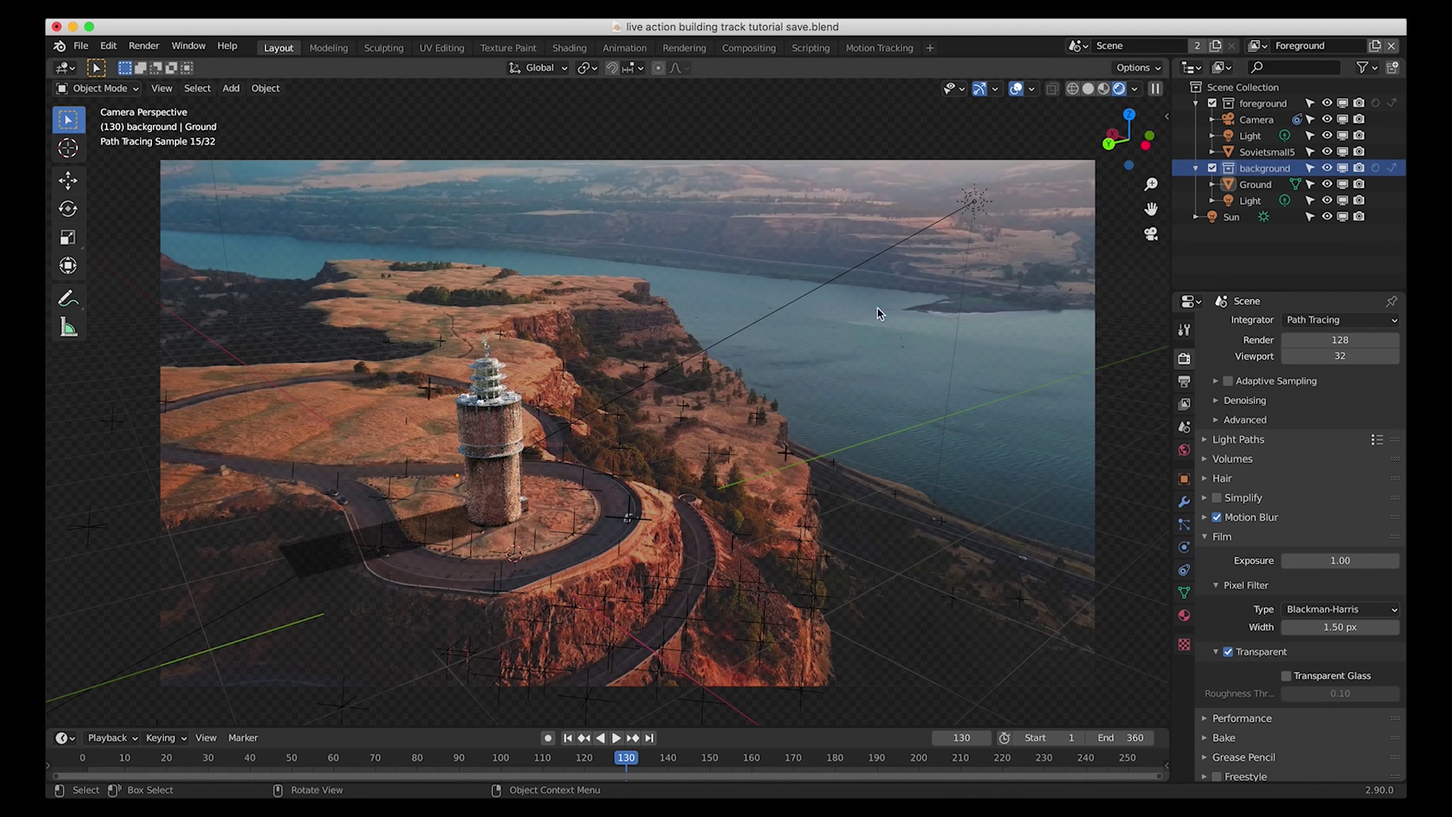
Delete the two Light objects and the Sun light, leaving the Ground plane in the background collection
key("Delete")
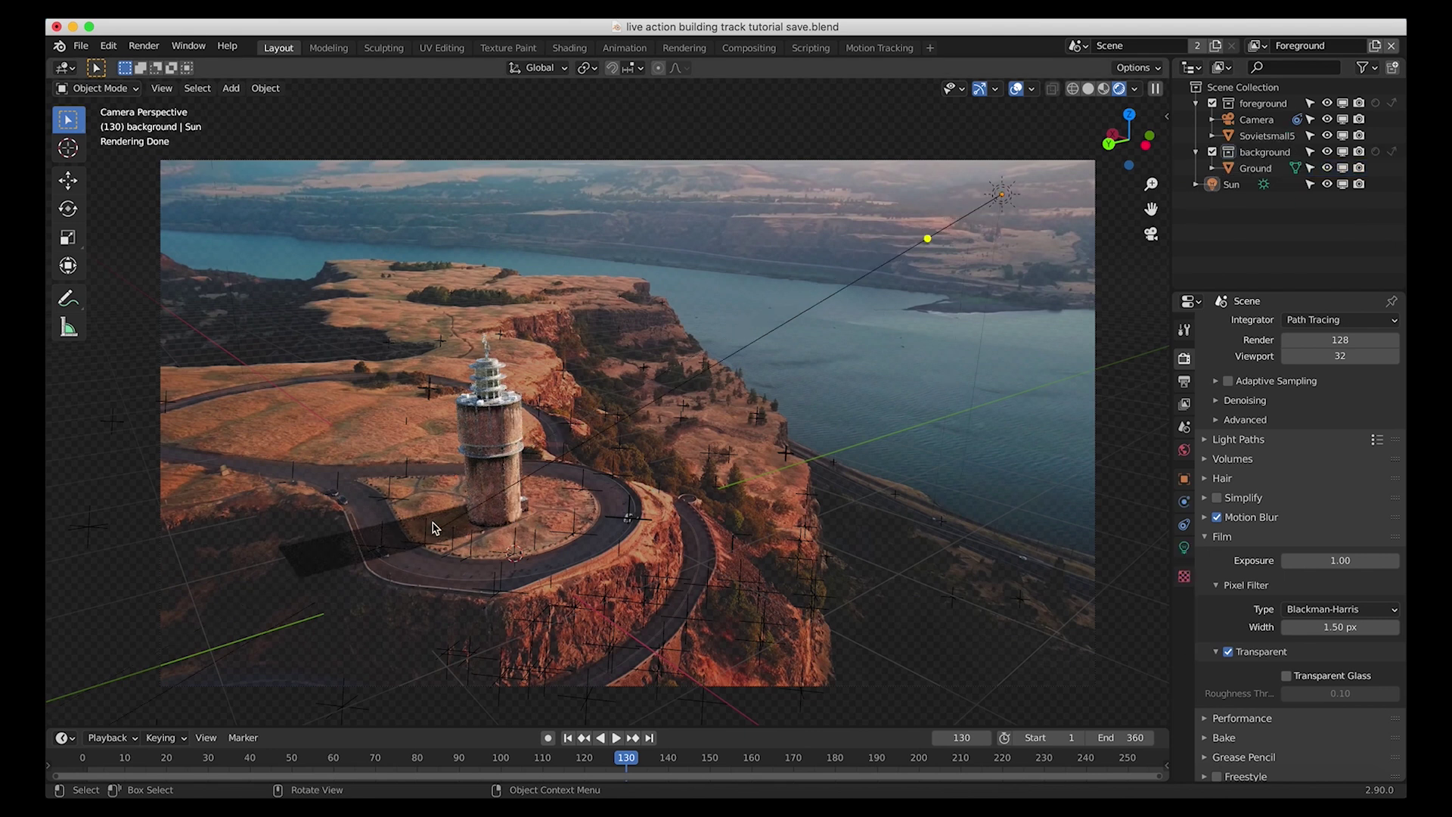
left_click(408, 524)
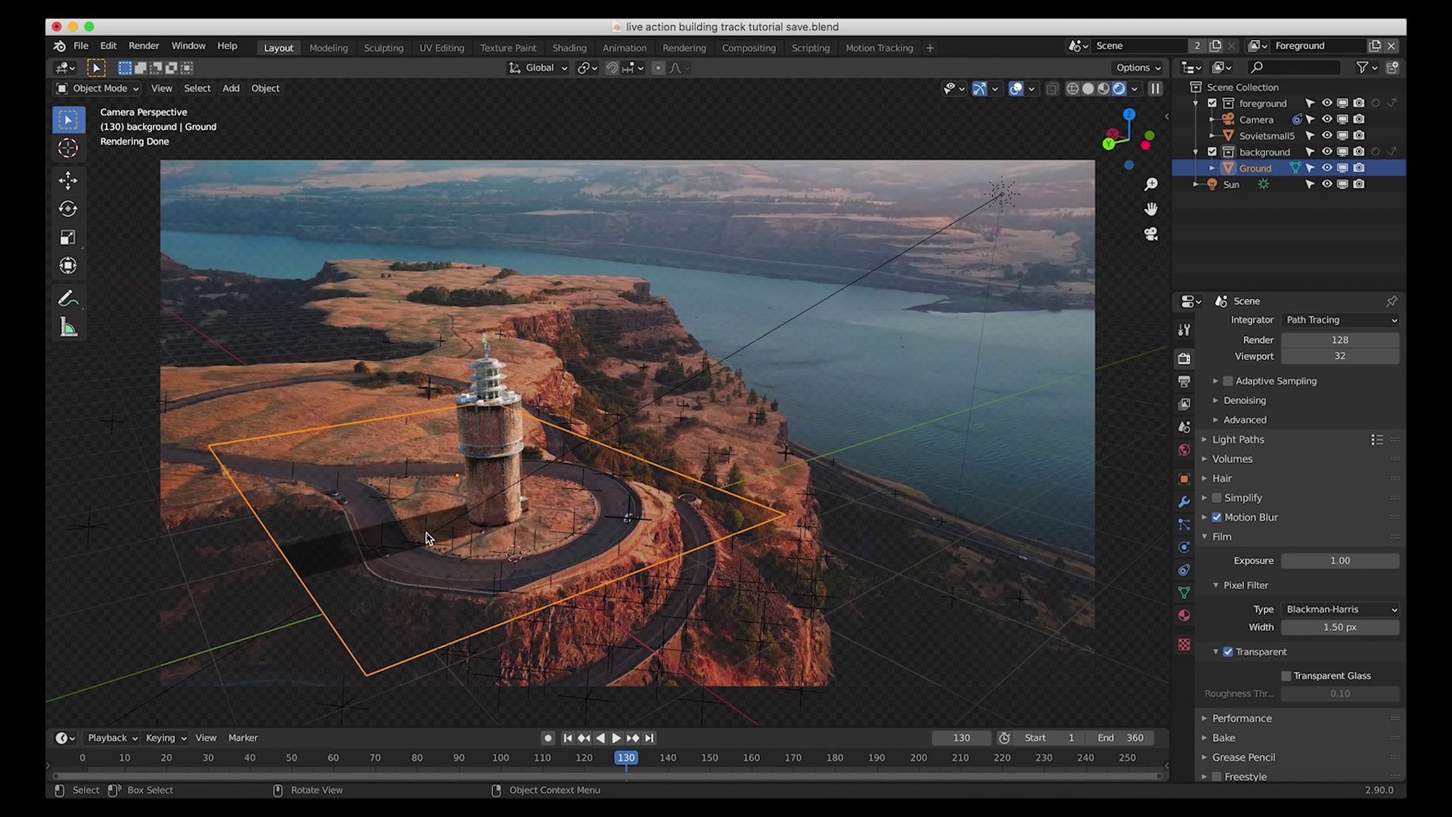
left_click(781, 333)
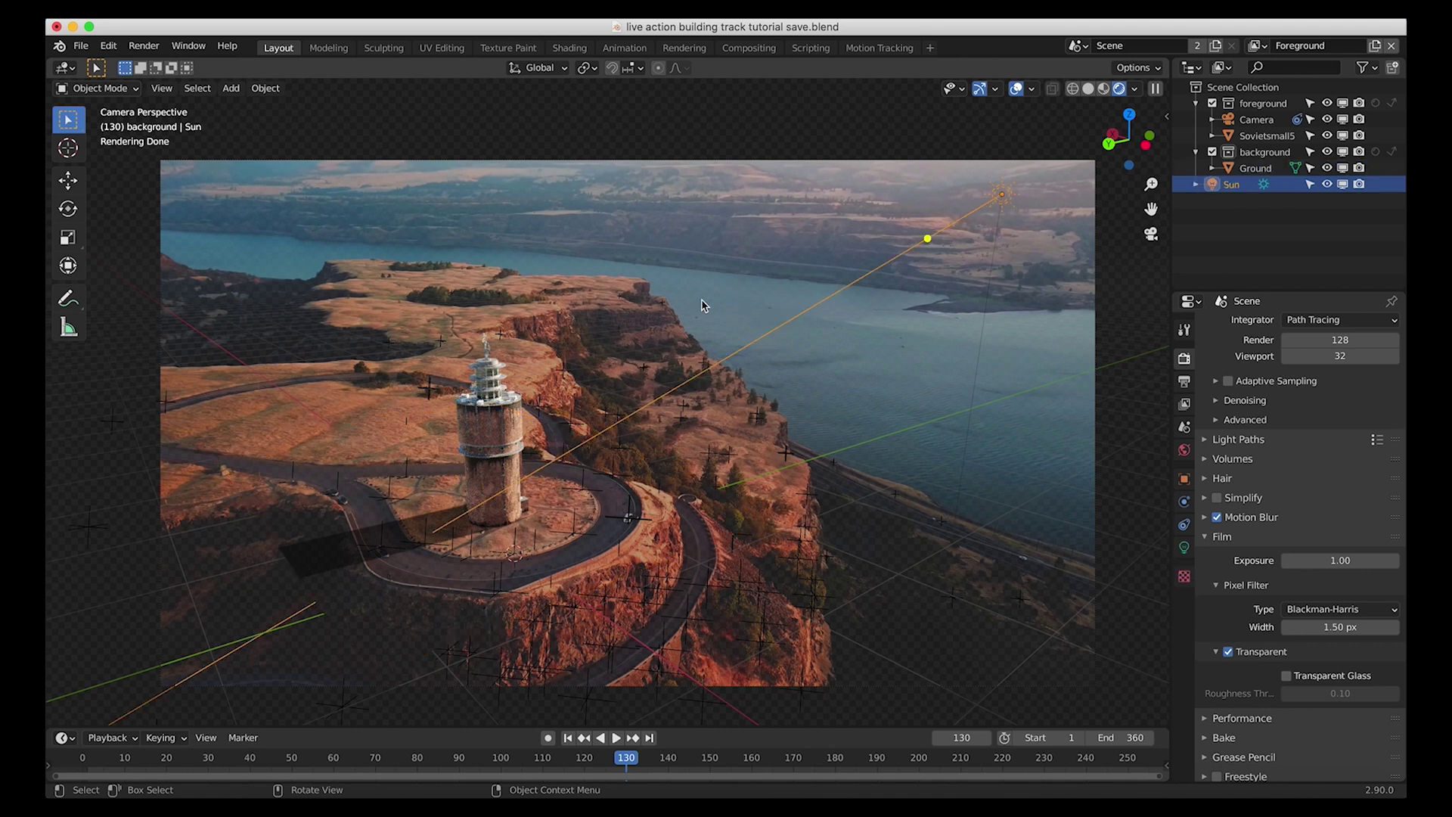
key("x")
left_click(770, 284)
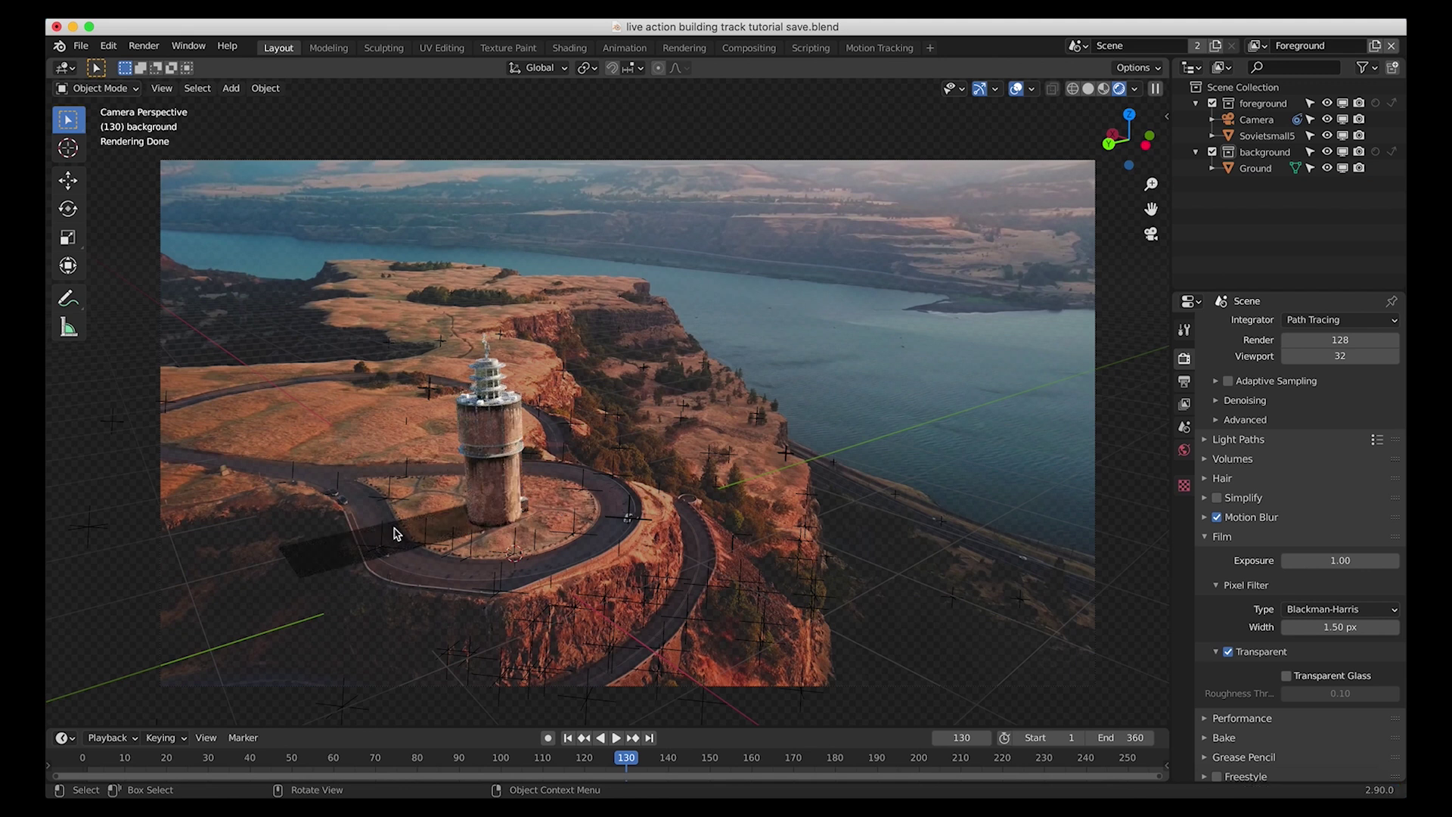
Compare the tower's lighting and ground shadow with the world sky texture's Sun Disc turned off and back on
left_click(1185, 450)
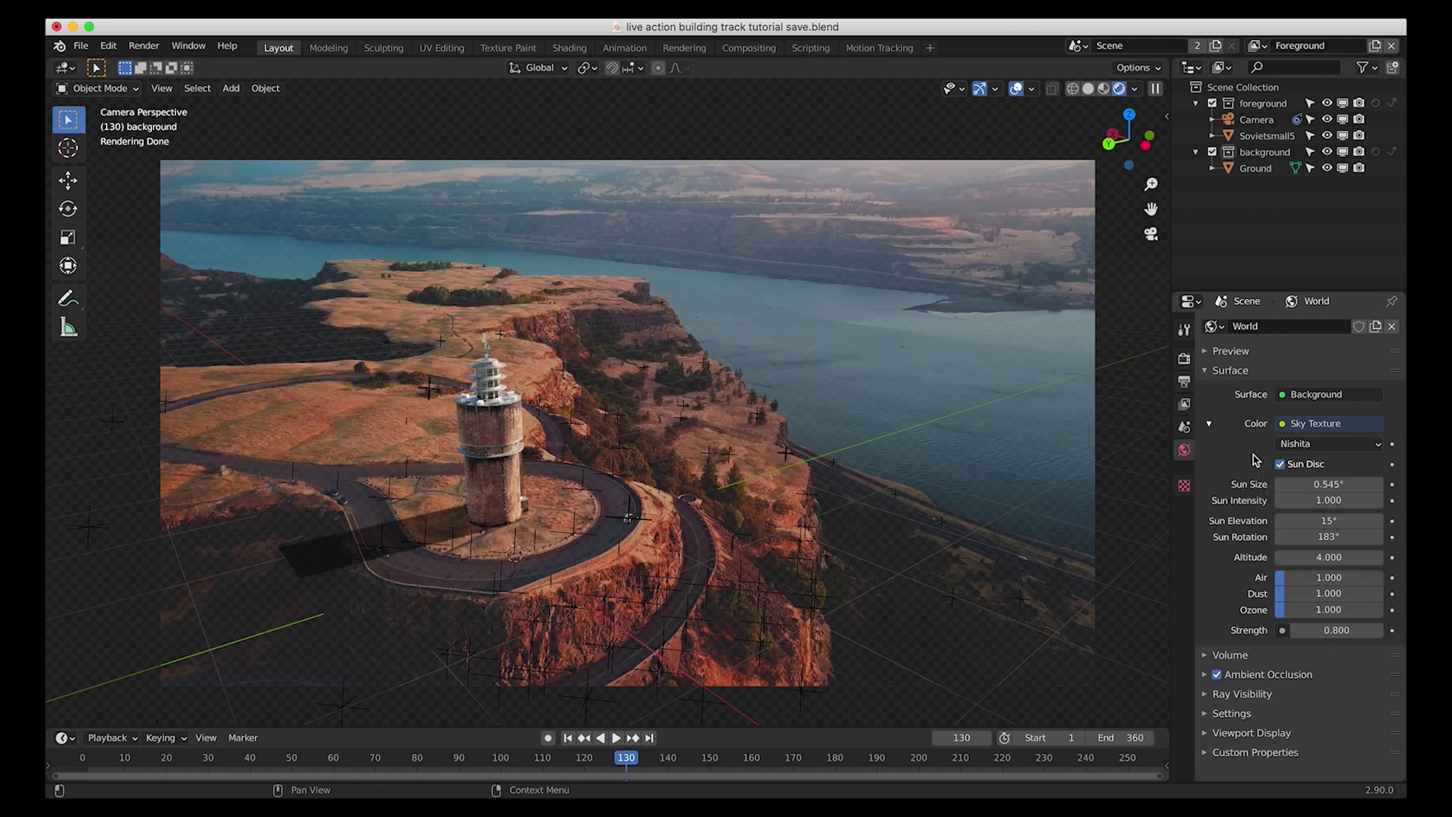
left_click(1279, 463)
left_click(1280, 464)
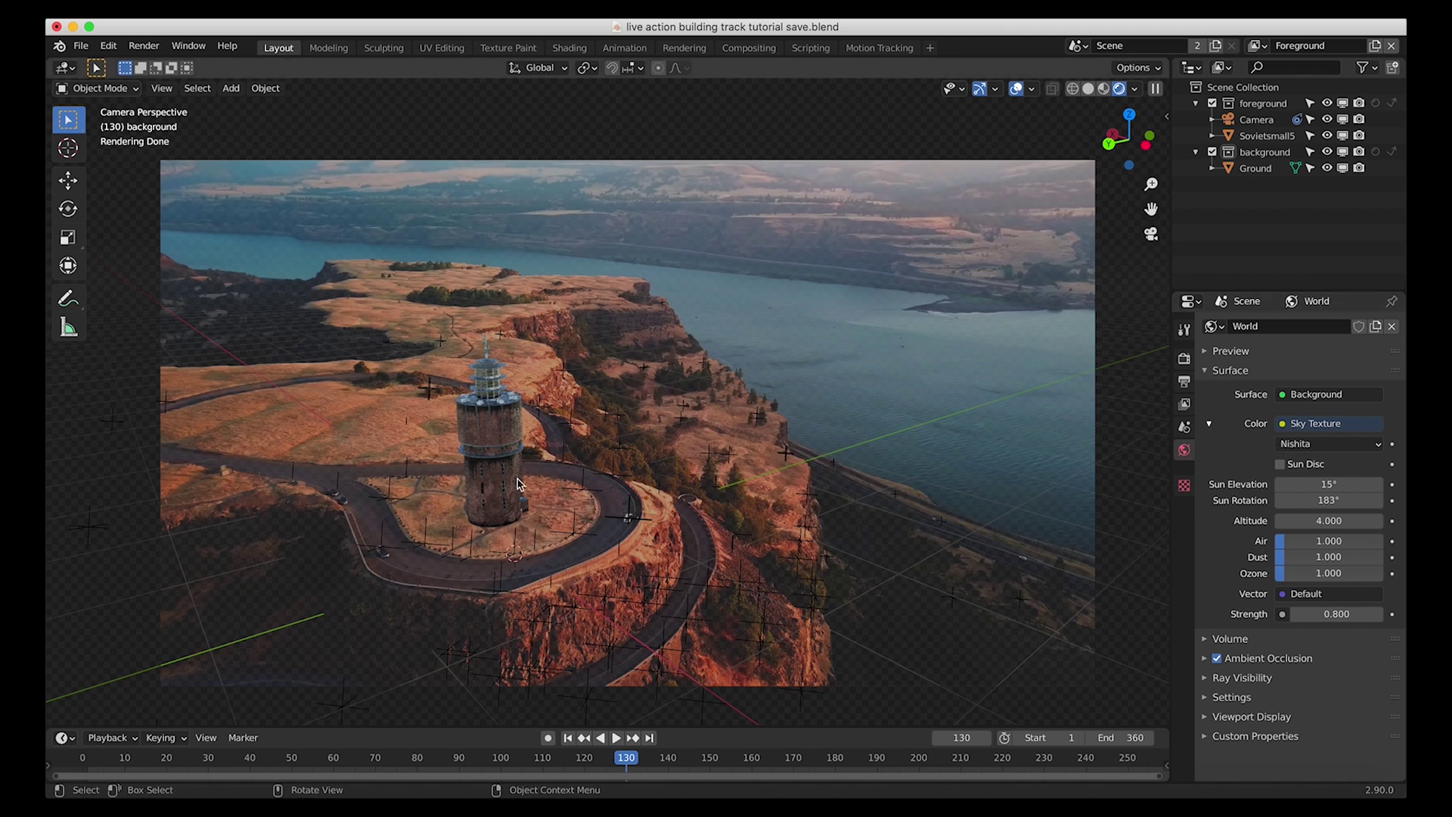
left_click(1280, 463)
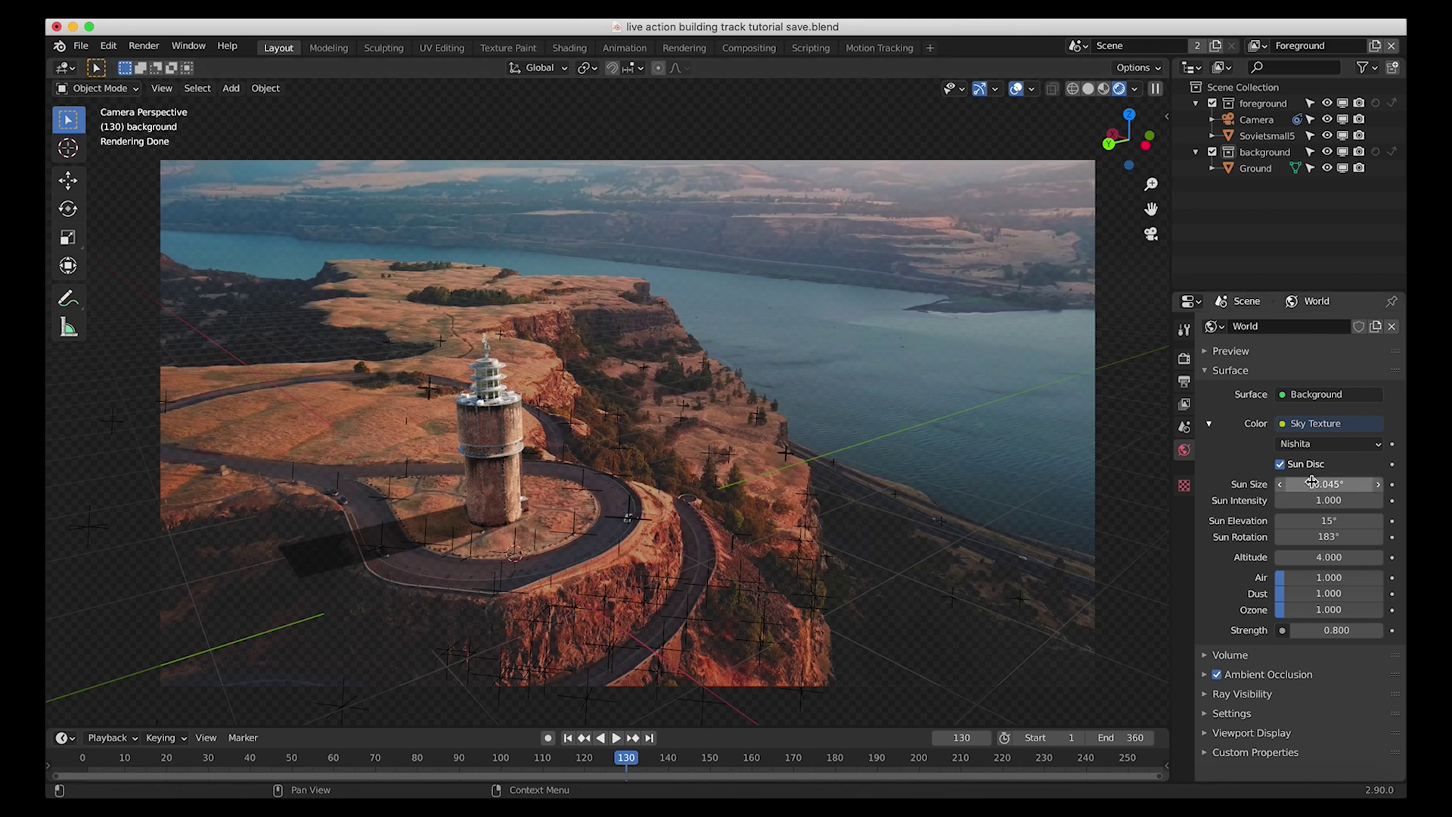
Set the sky texture's Sun Size to 30° and check the tower up close with the Sun Disc turned off
mouse_move(1328, 484)
left_mouse_down()
mouse_move(1380, 484)
mouse_move(1311, 490)
left_mouse_up()
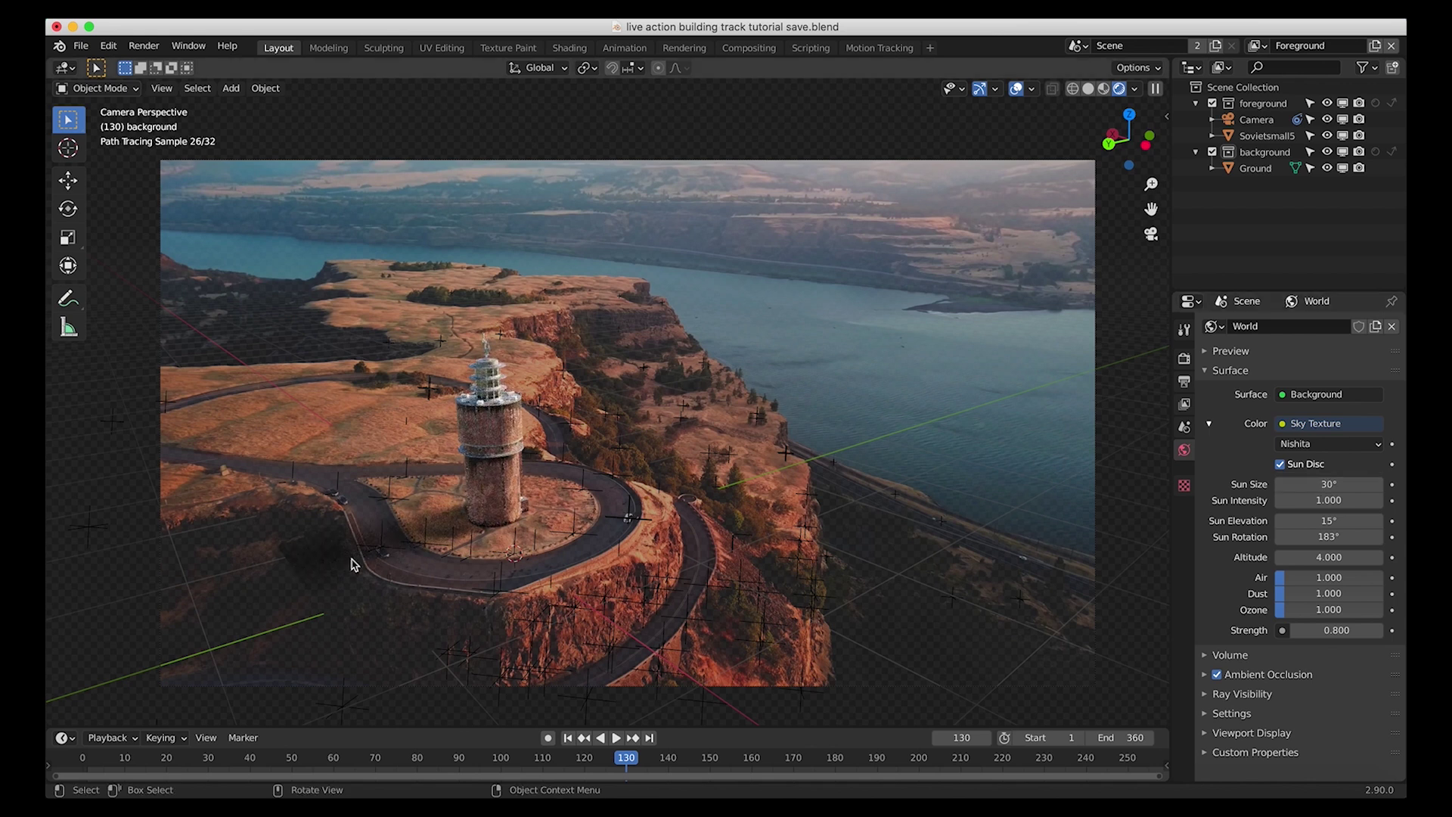
middle_click_drag(284, 512, 422, 448)
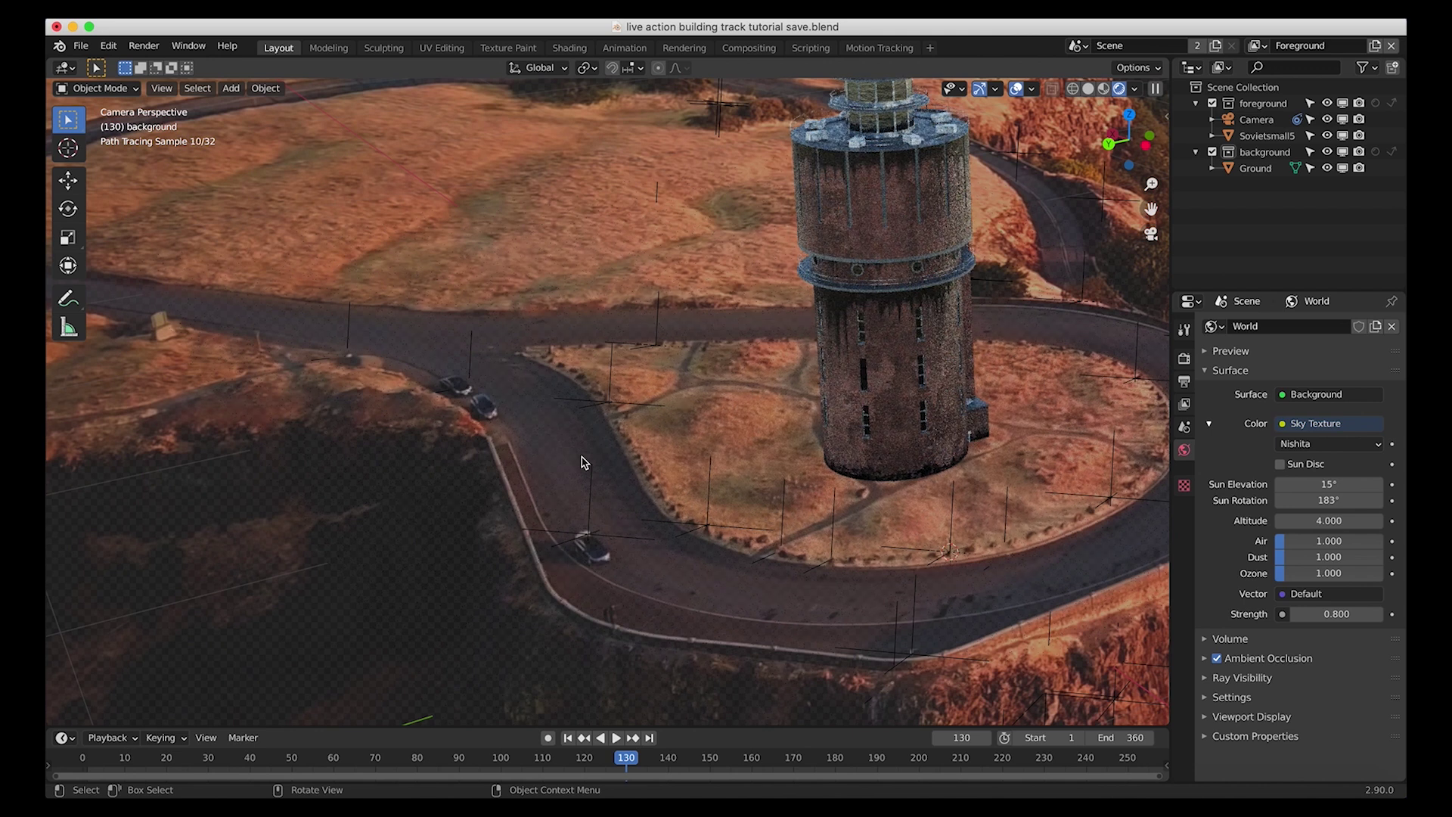
scroll(768, 494, "down", 5)
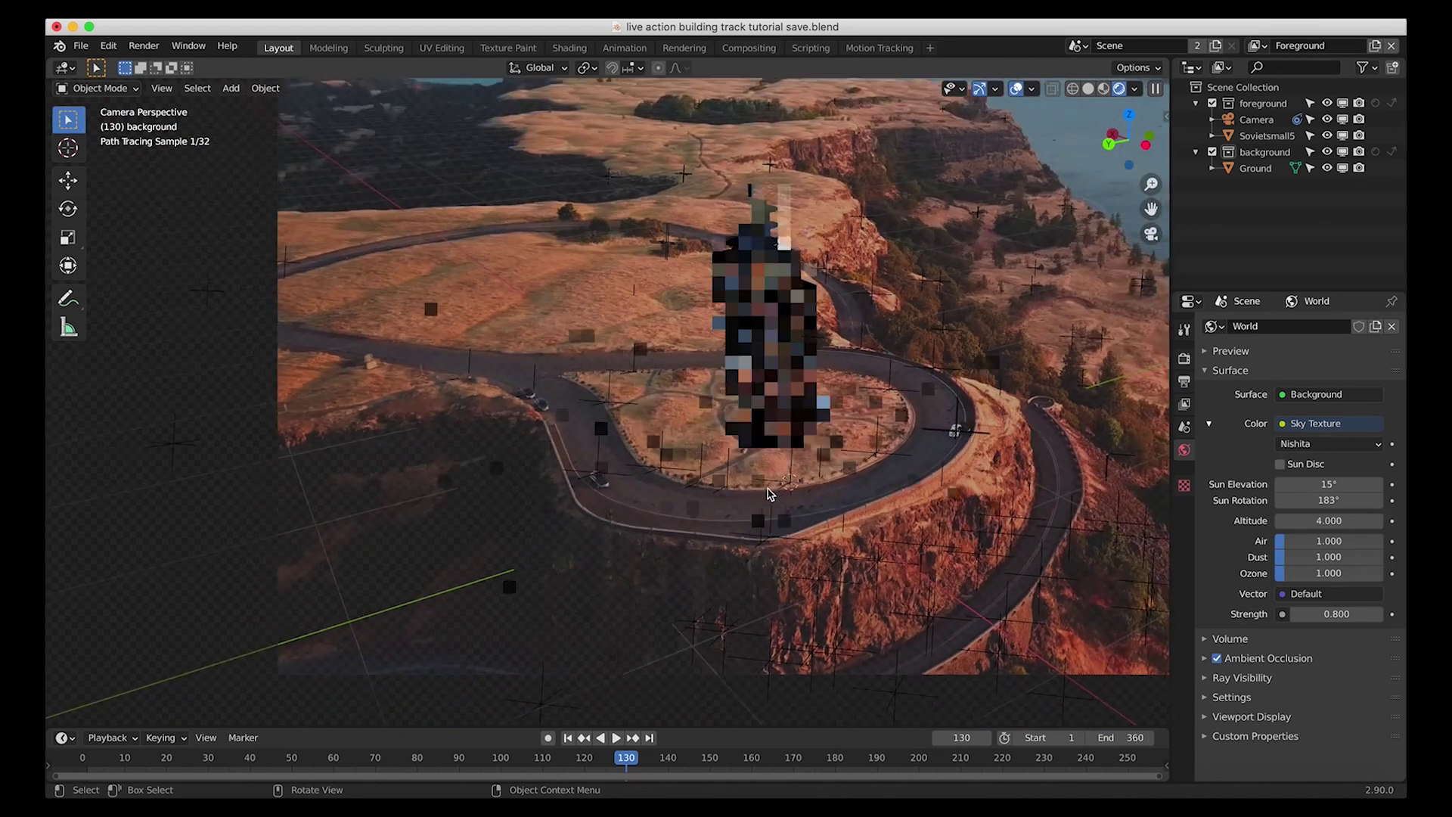
middle_click_drag(891, 445, 800, 458, "shift")
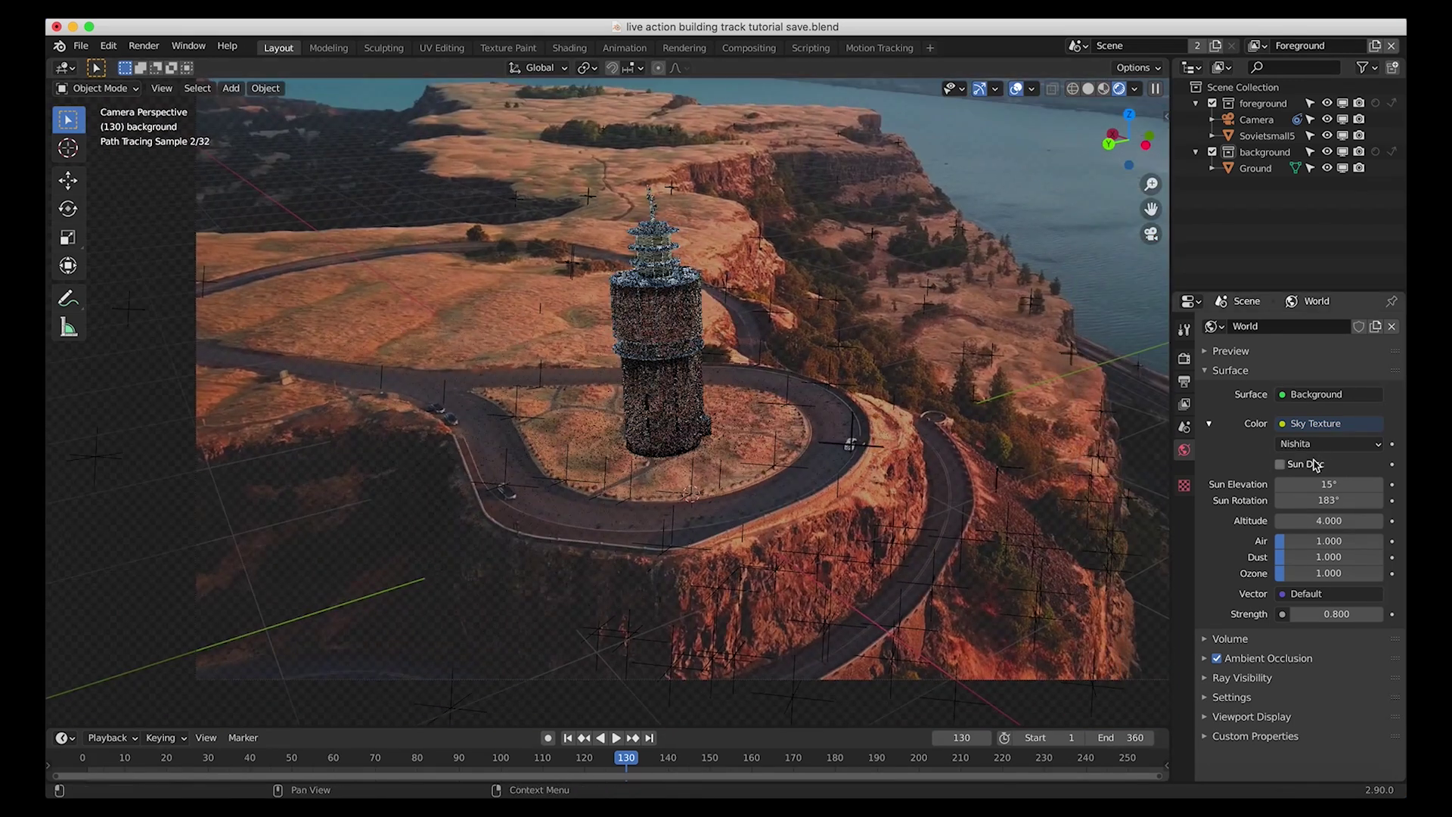
Turn the Sun Disc back on and soften the sunlight with a Sun Size of 15.6° and a Sun Intensity of 0.7
left_click(1280, 465)
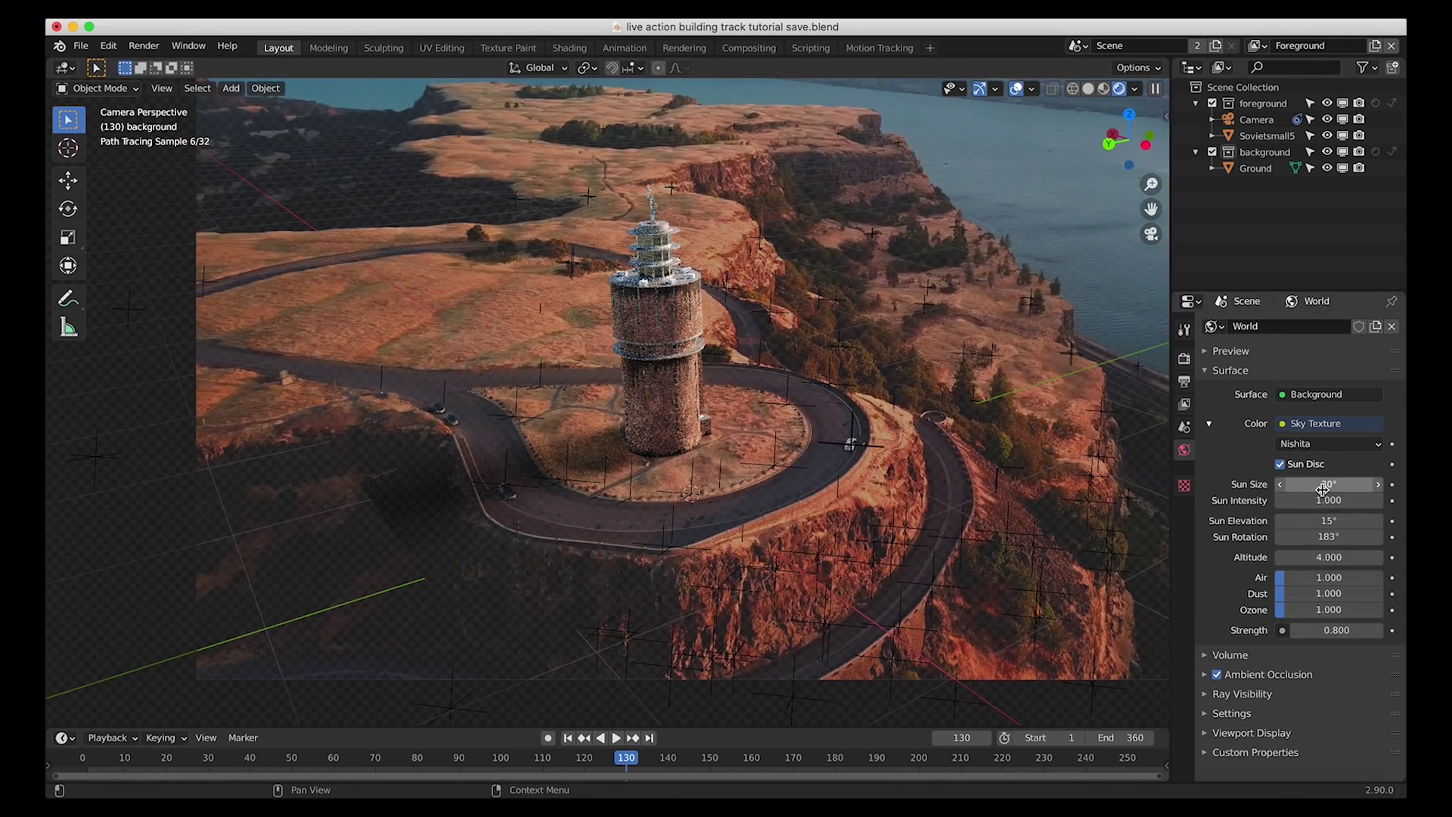
mouse_move(1324, 484)
left_mouse_down()
mouse_move(1359, 484)
mouse_move(1320, 484)
left_mouse_up()
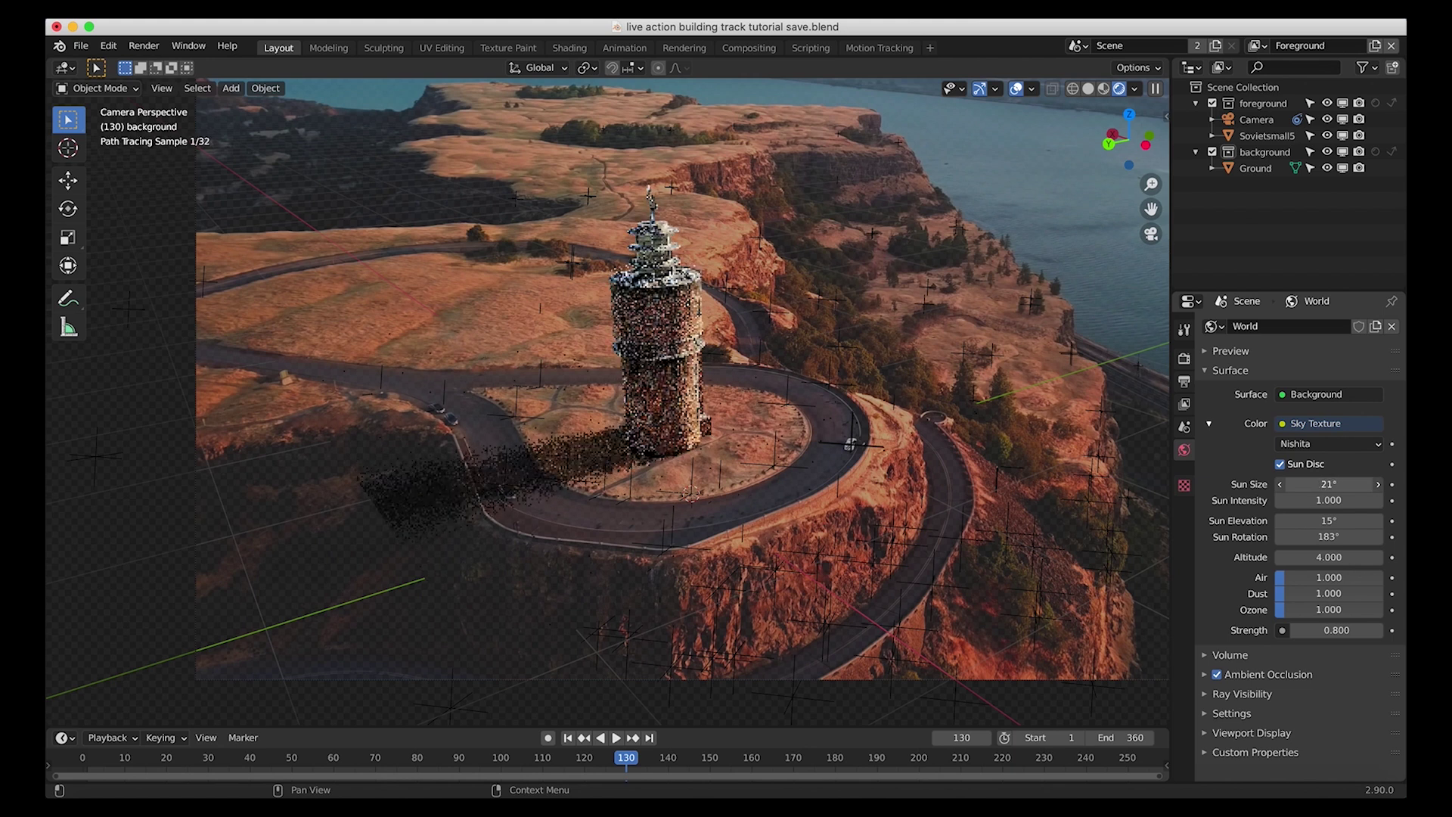
left_click(1319, 500)
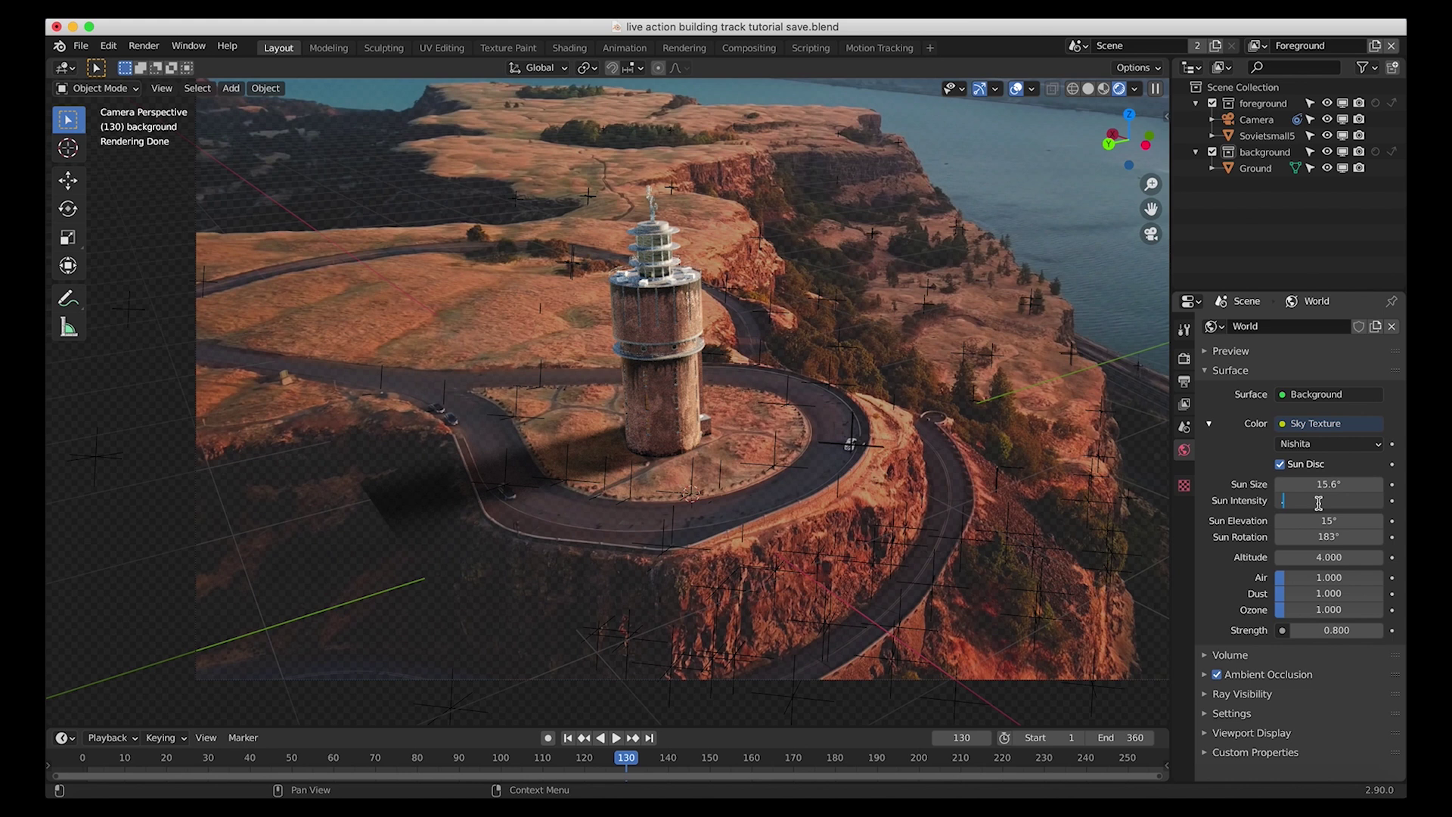
type("0.7")
key("Return")
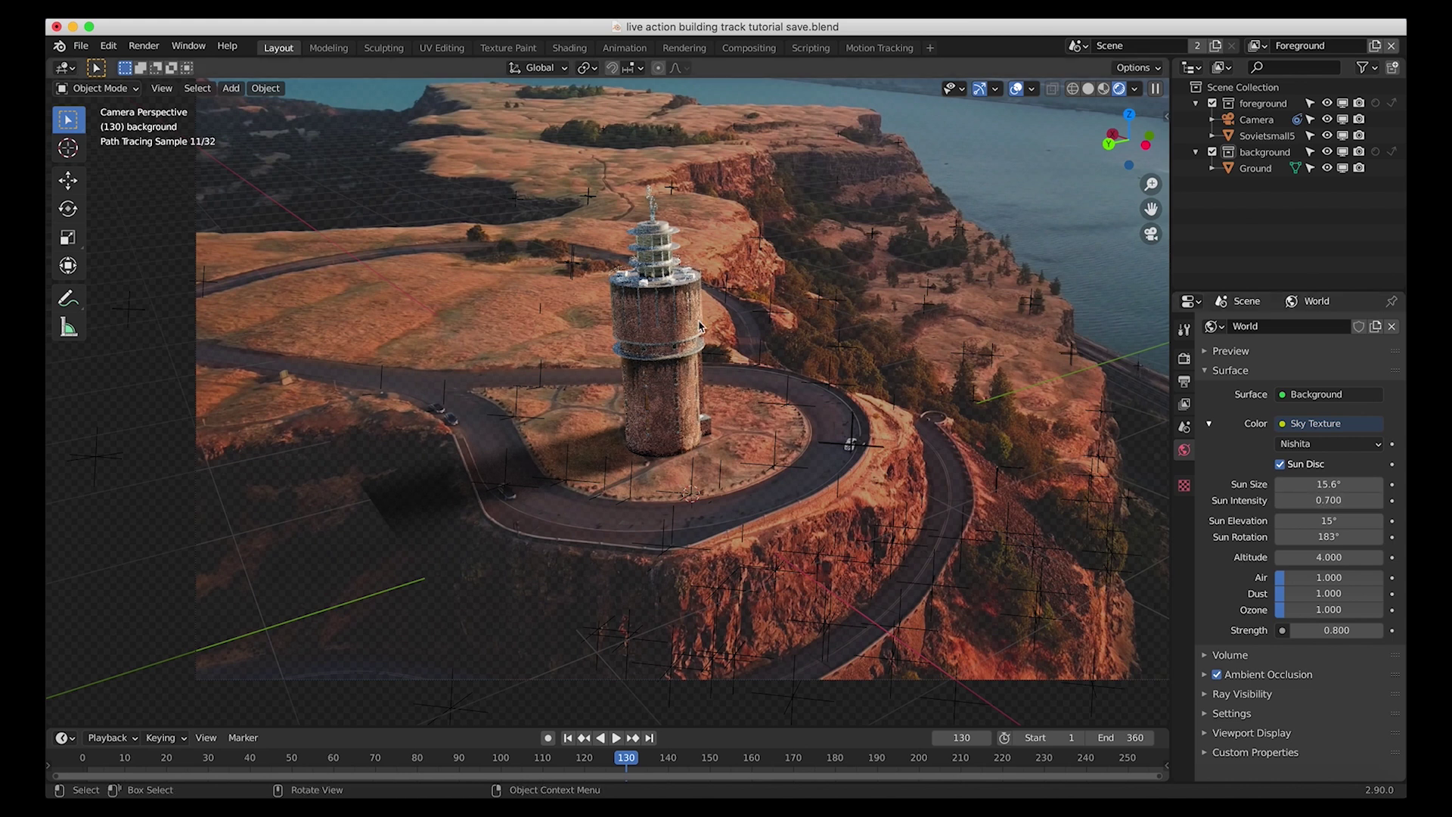
Turn off the Sun Disc in the world's Nishita sky texture
scroll(702, 390, "down", 1)
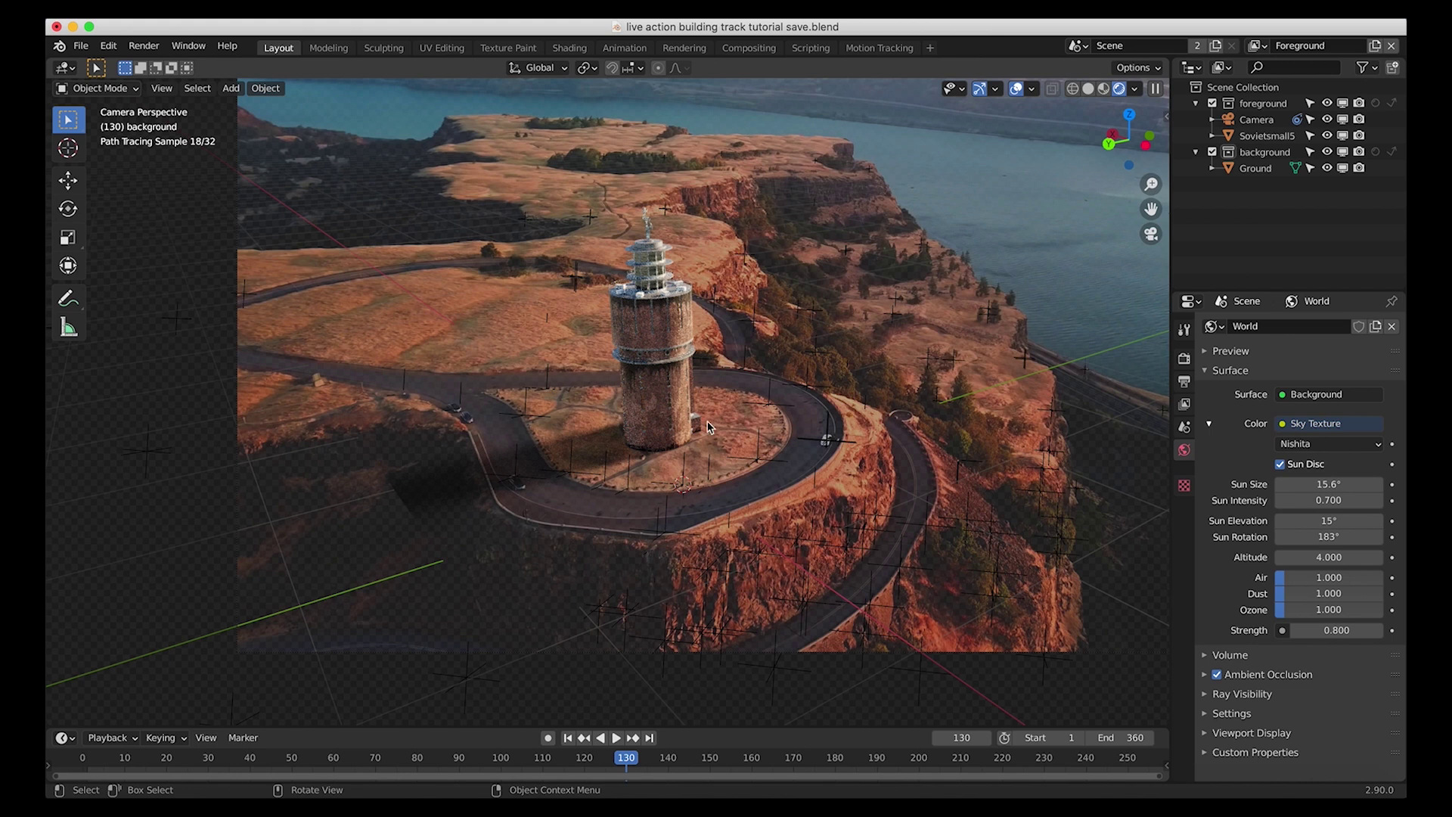
scroll(852, 436, "up", 1)
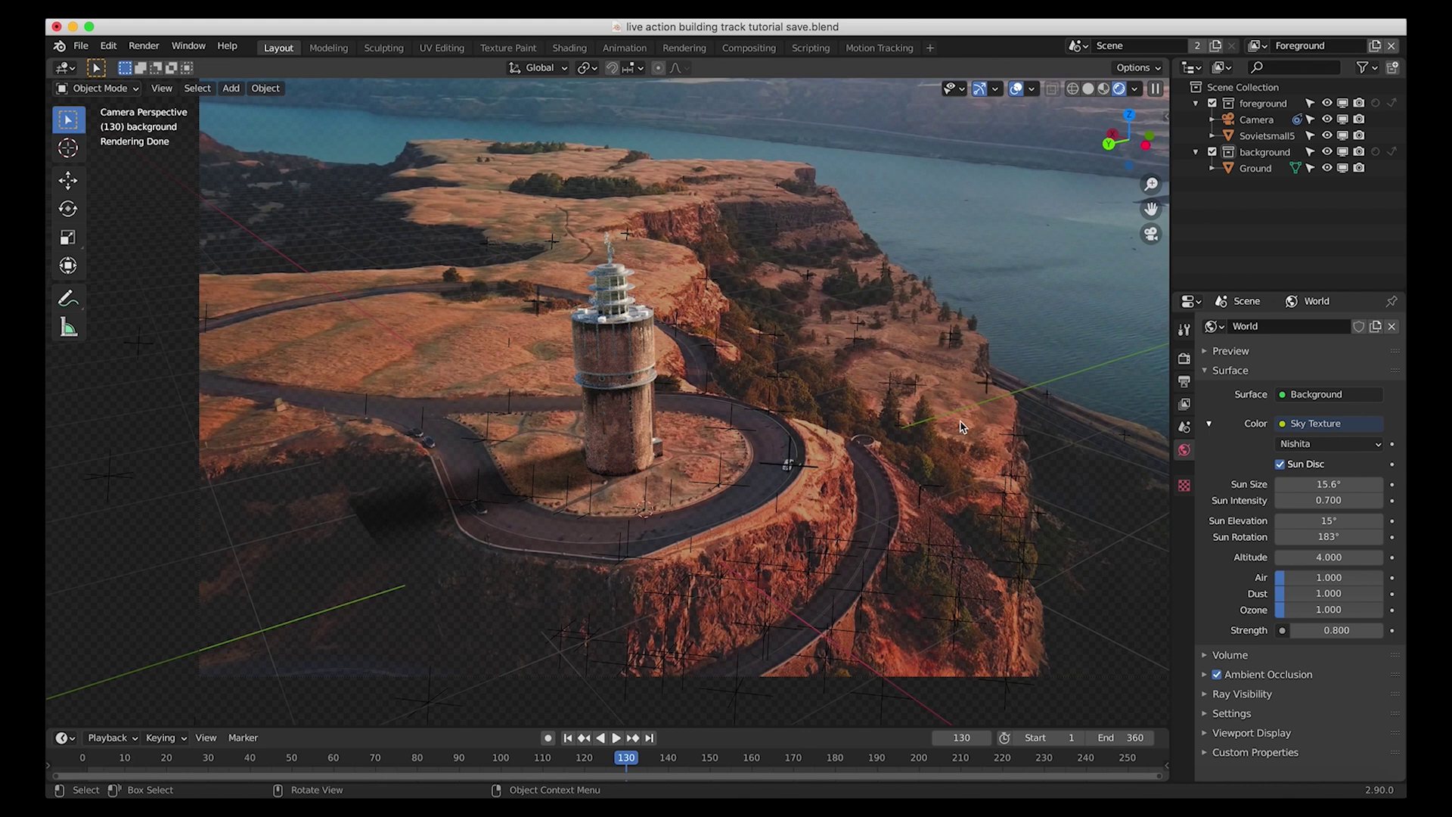
left_click(1281, 465)
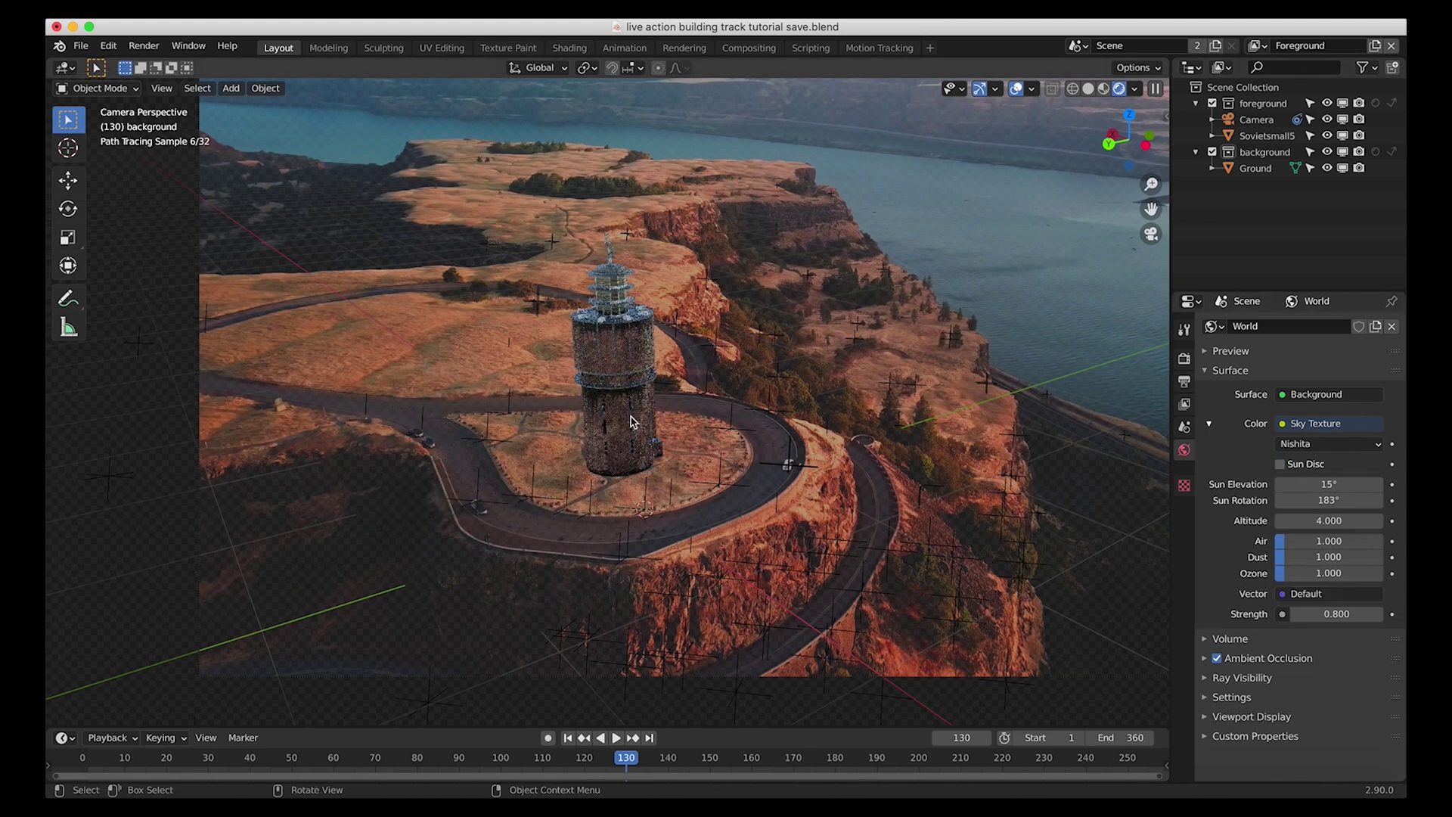
Add a mesh plane and give it a pale yellow Emission material
key("shift+a")
mouse_move(698, 170)
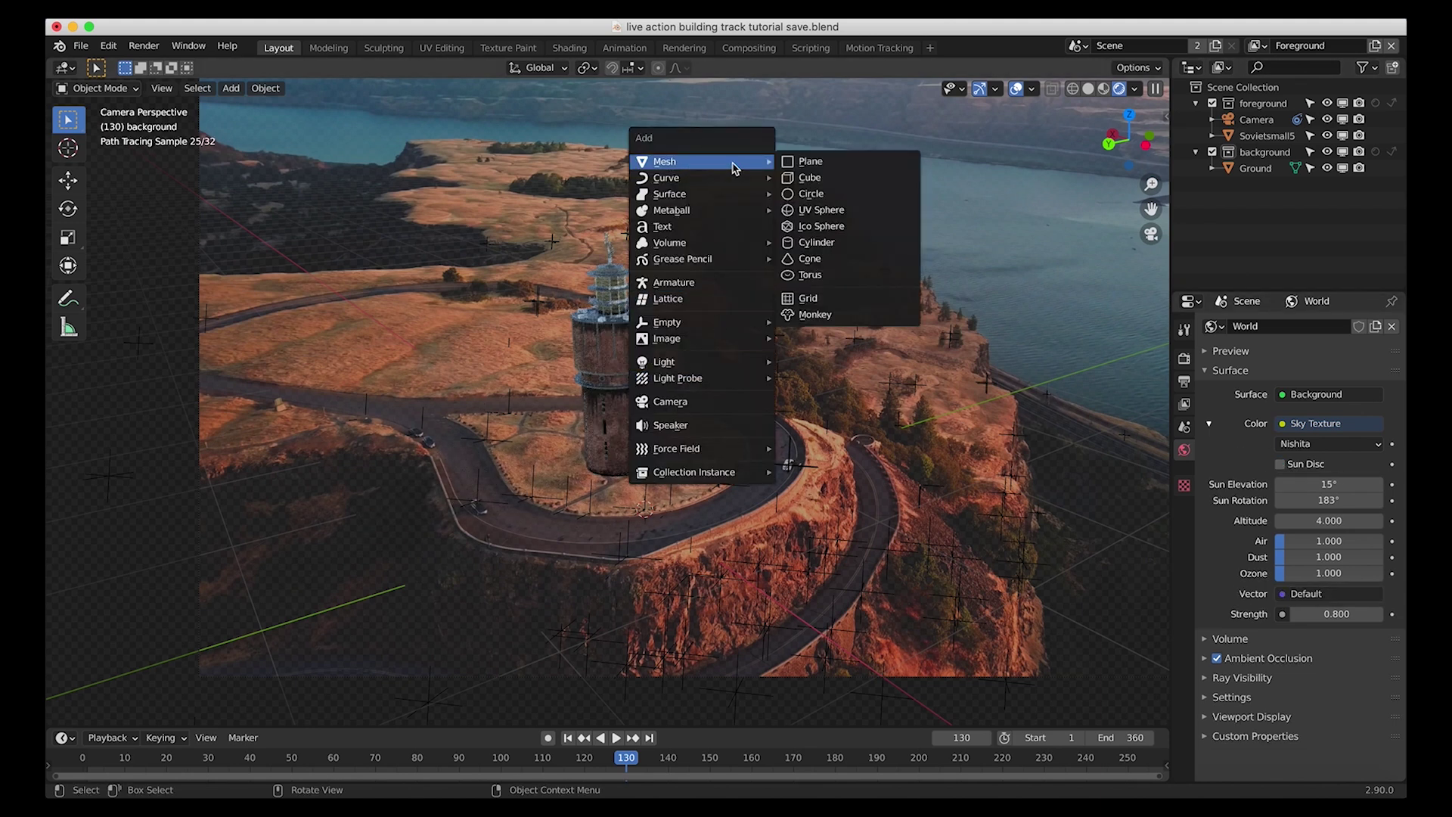
left_click(803, 162)
left_click(1319, 446)
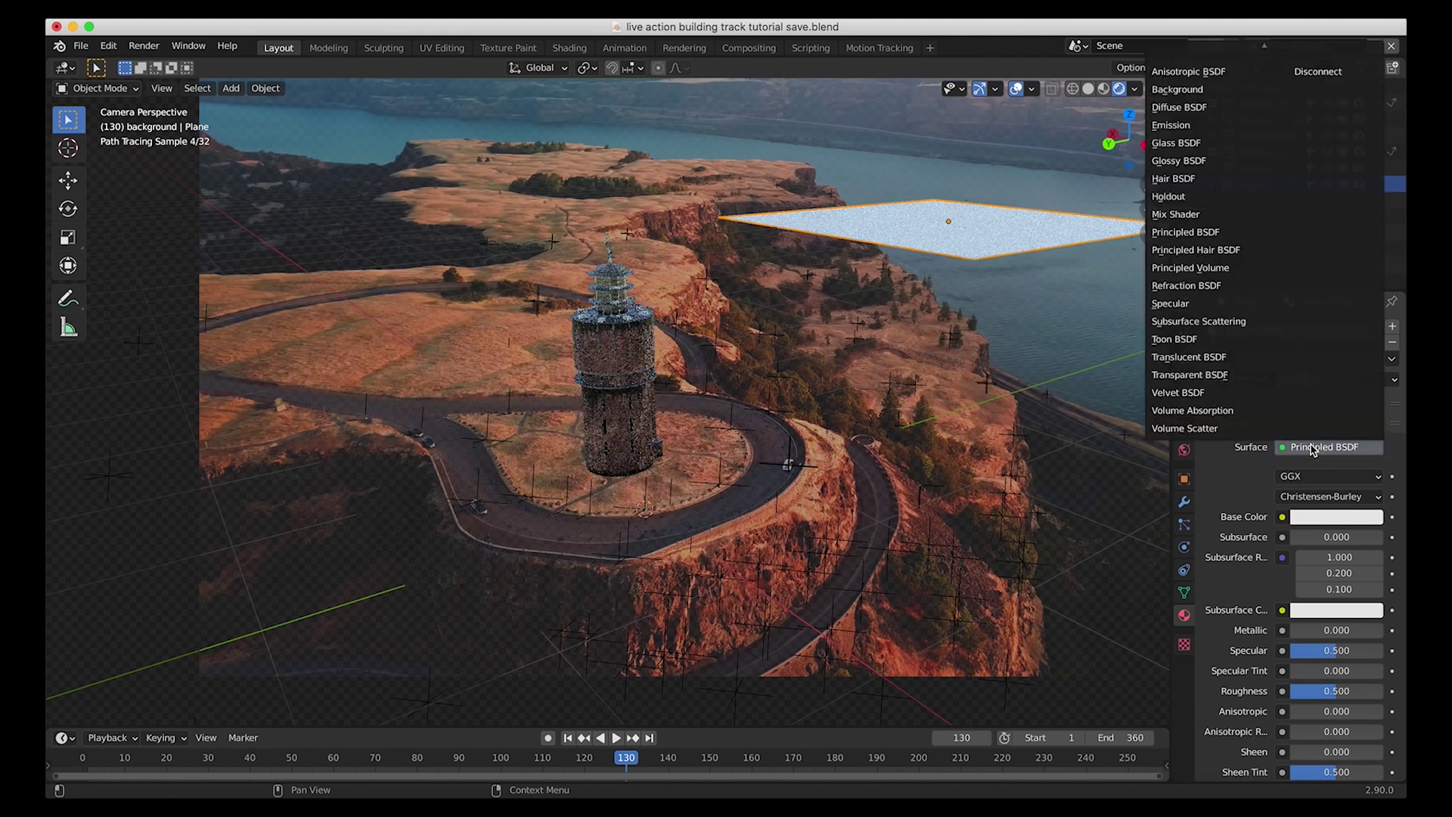
left_click(1172, 125)
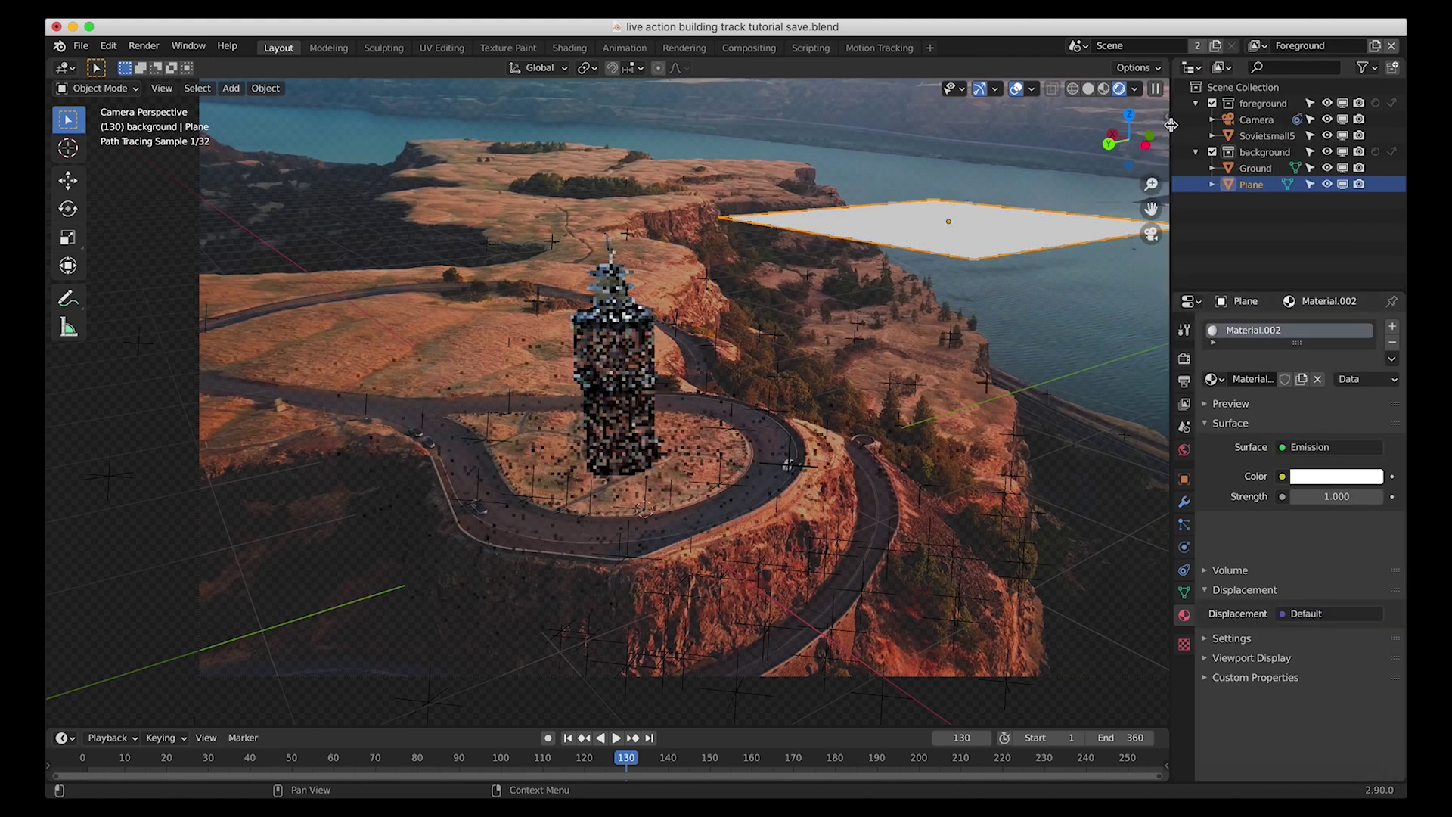
left_click(1334, 476)
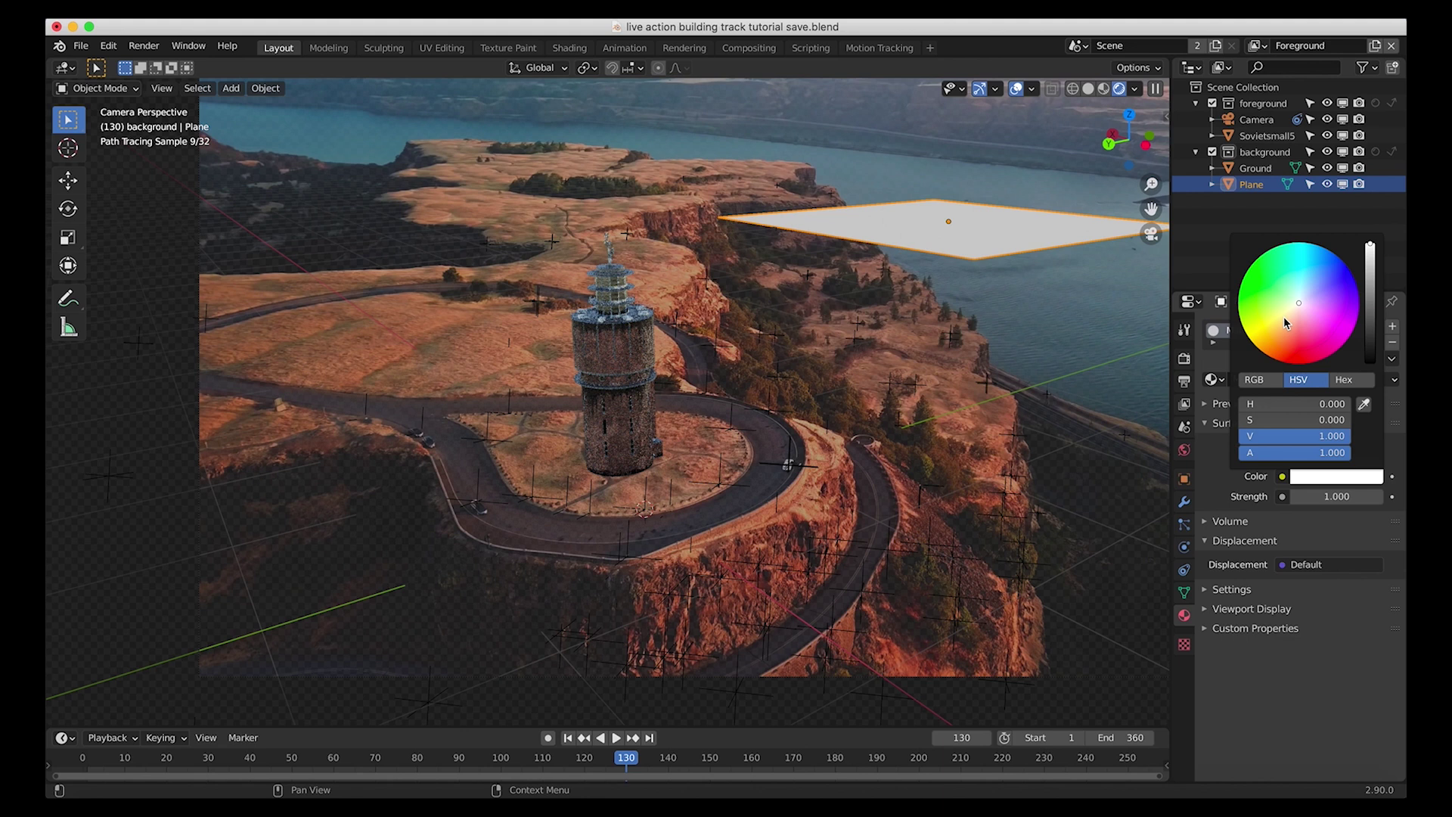
left_click(1283, 320)
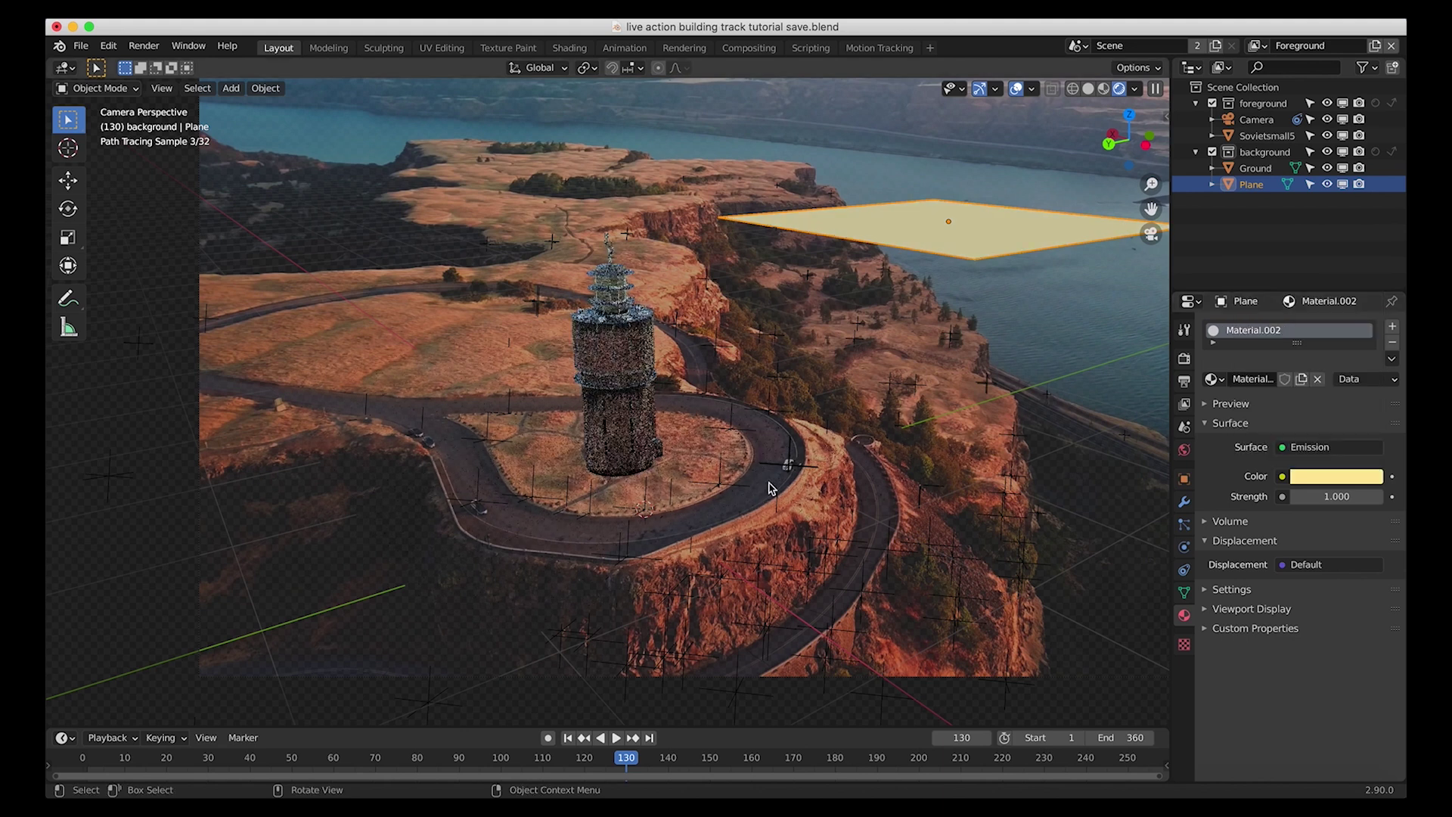
Rotate the plane 90° about X, resize it and place it in the air across the river, just outside the camera frame
key("r")
key("x")
key("9")
key("0")
key("Return")
scroll(646, 292, "down", 3)
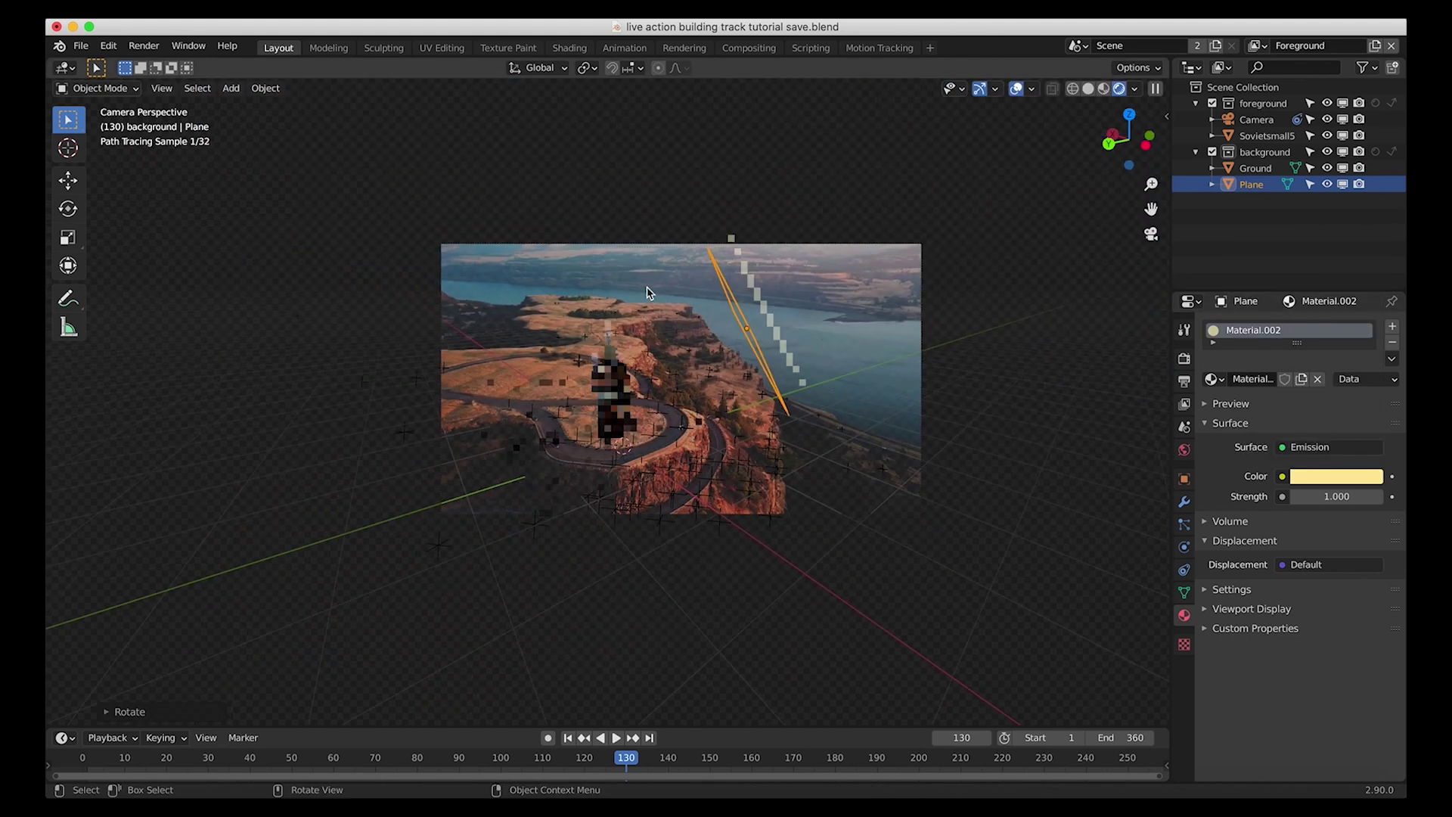
key("s")
key("Return")
key("g")
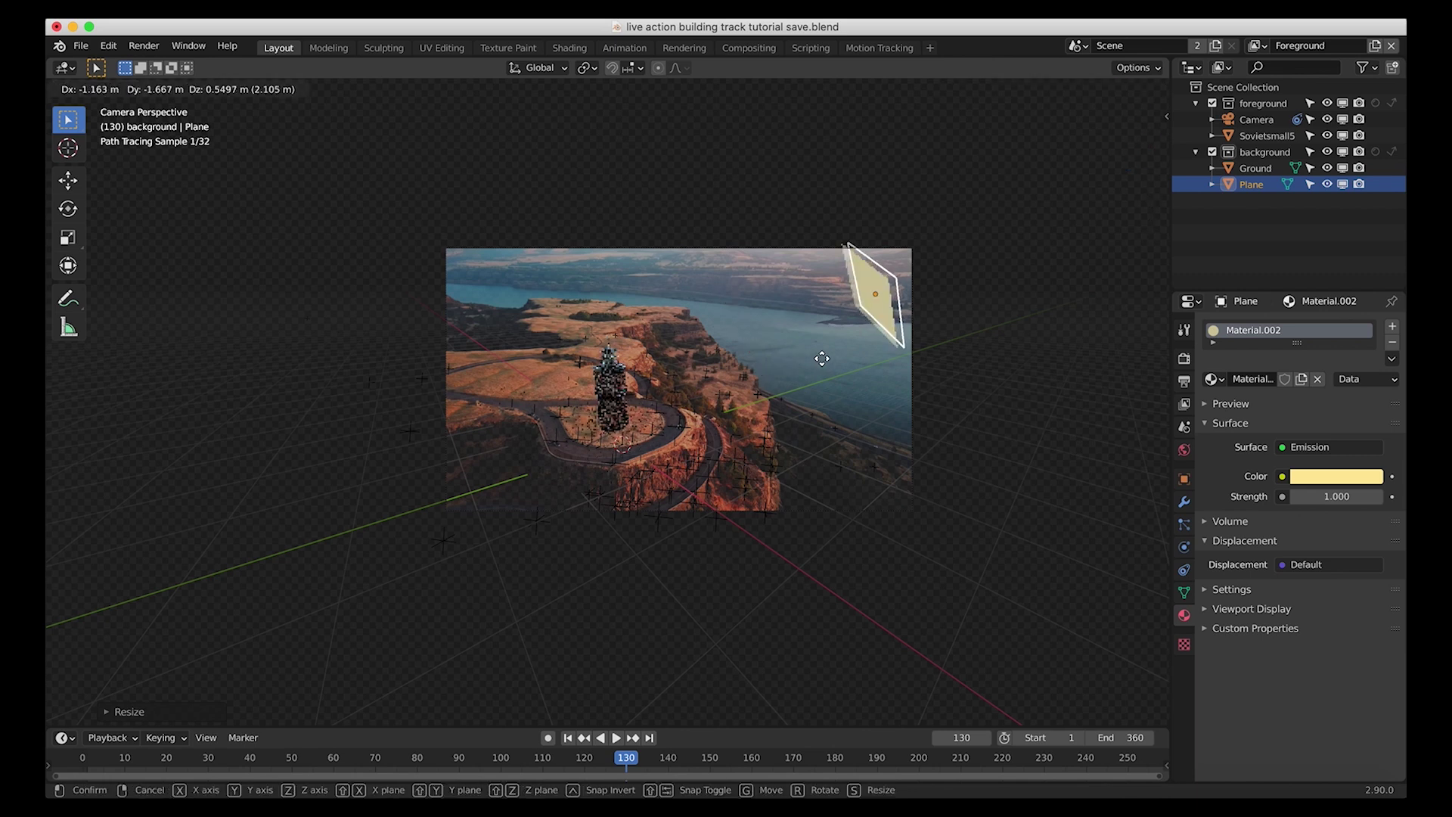
left_click(988, 269)
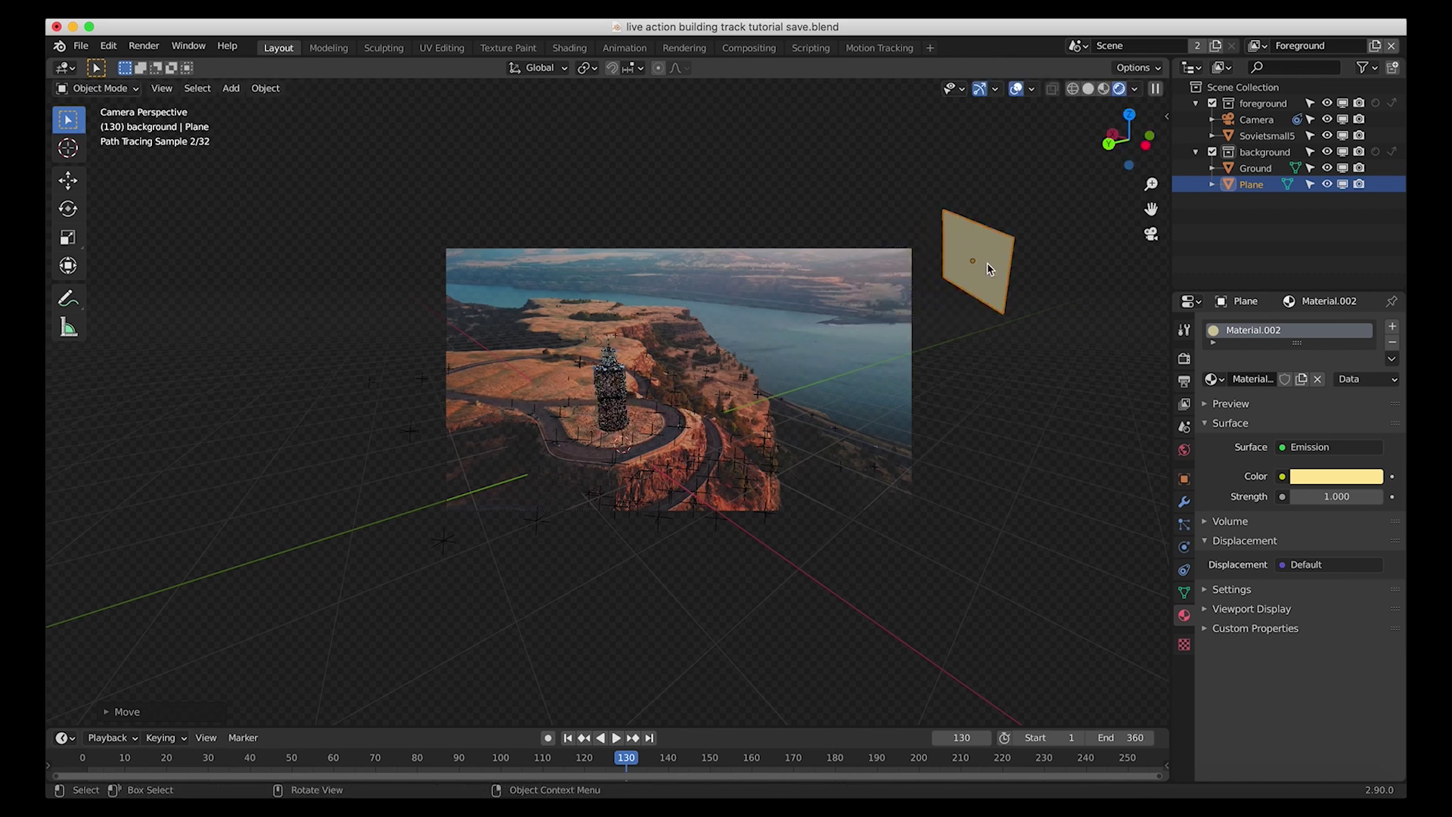
Set the plane's emission strength to 10 and take it out of the background collection into the Scene Collection
double_click(1319, 496)
key("BackSpace")
key("BackSpace")
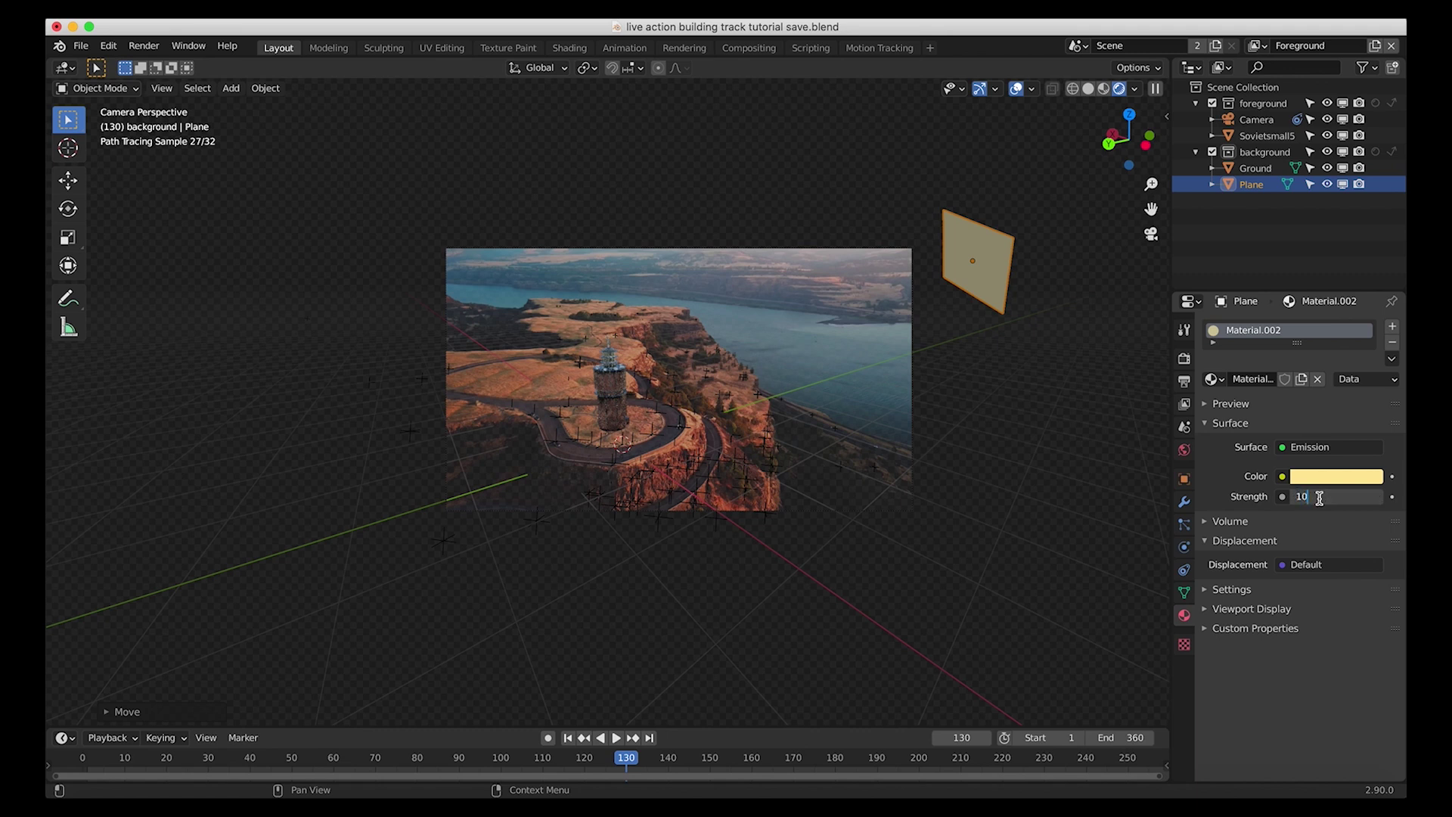
key("Return")
left_click_drag(1245, 184, 1259, 91)
scroll(810, 292, "up", 2)
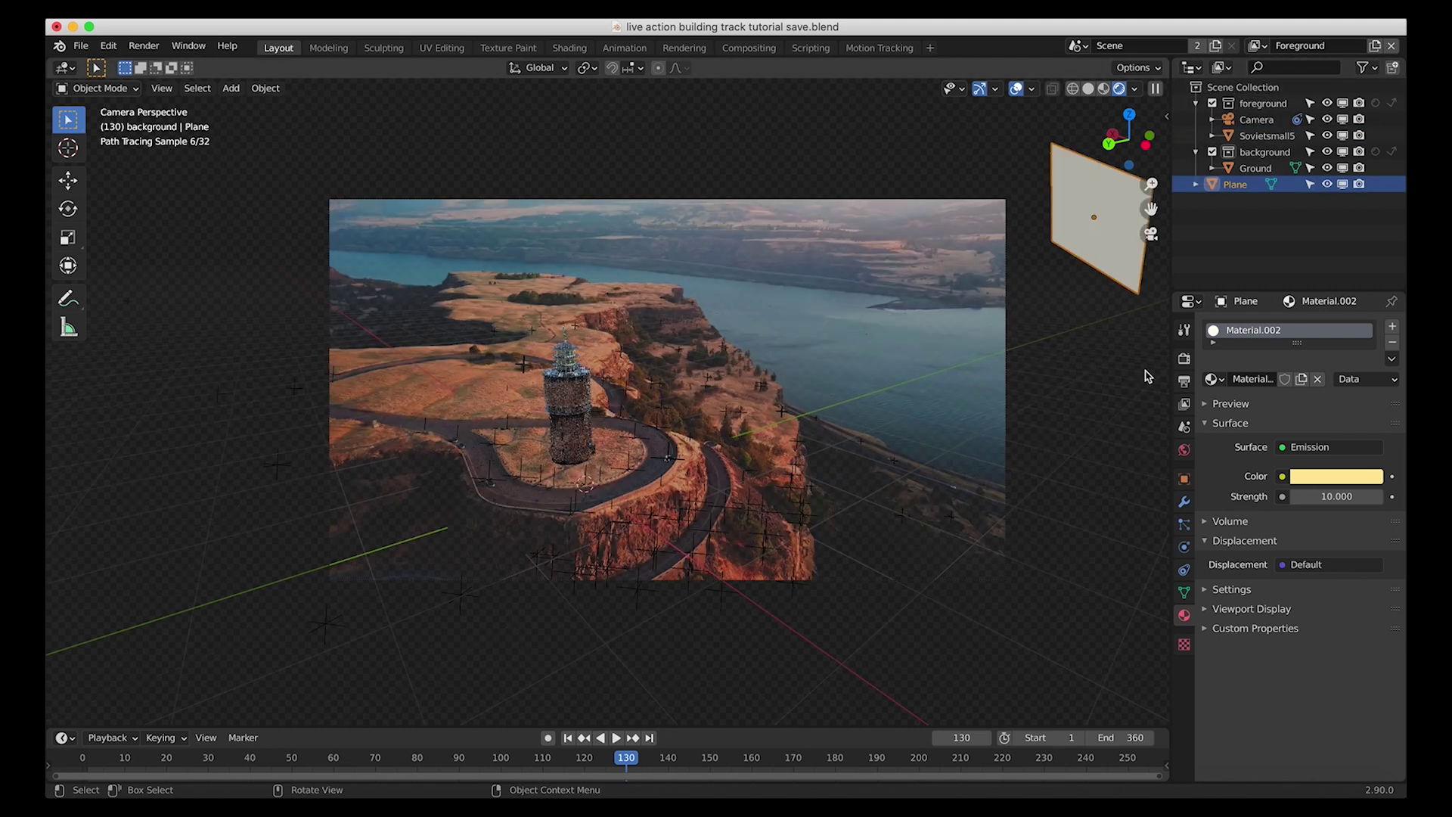
Raise the plane's emission strength to 100 and on to 1000
left_click(1334, 497)
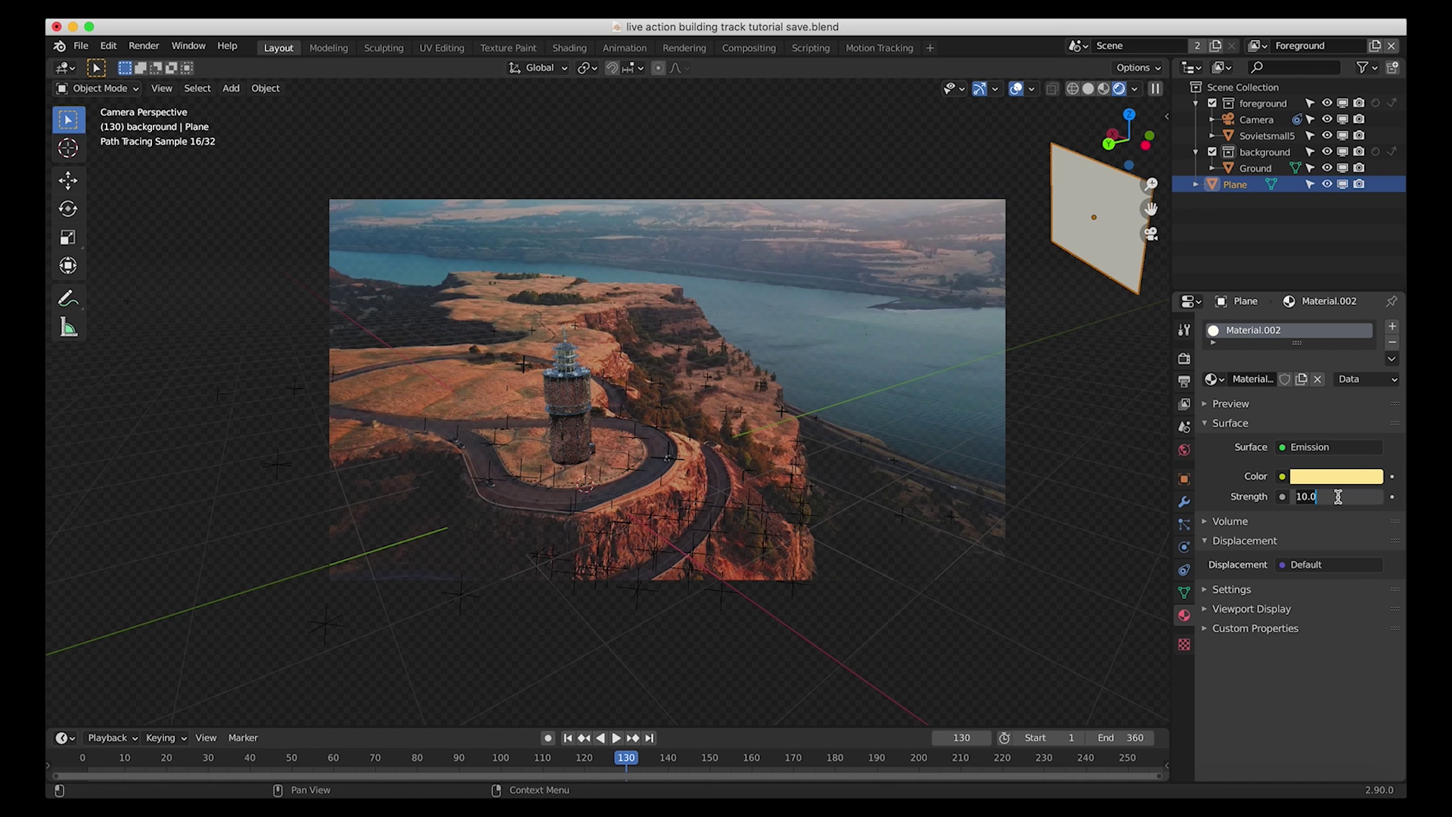
key("BackSpace")
key("BackSpace")
key("Return")
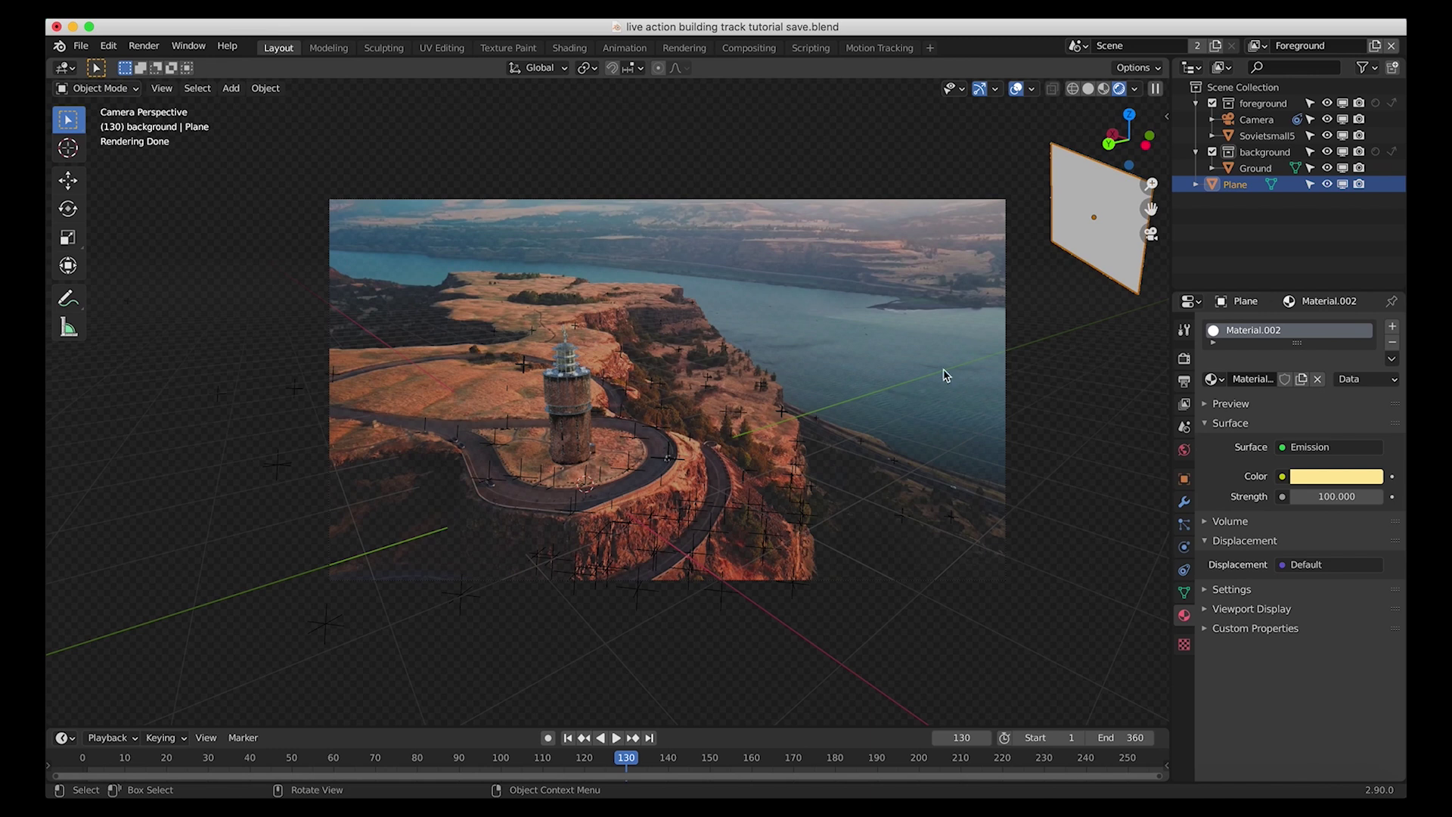
left_click(1336, 497)
key("BackSpace")
key("BackSpace")
type("0")
key("Return")
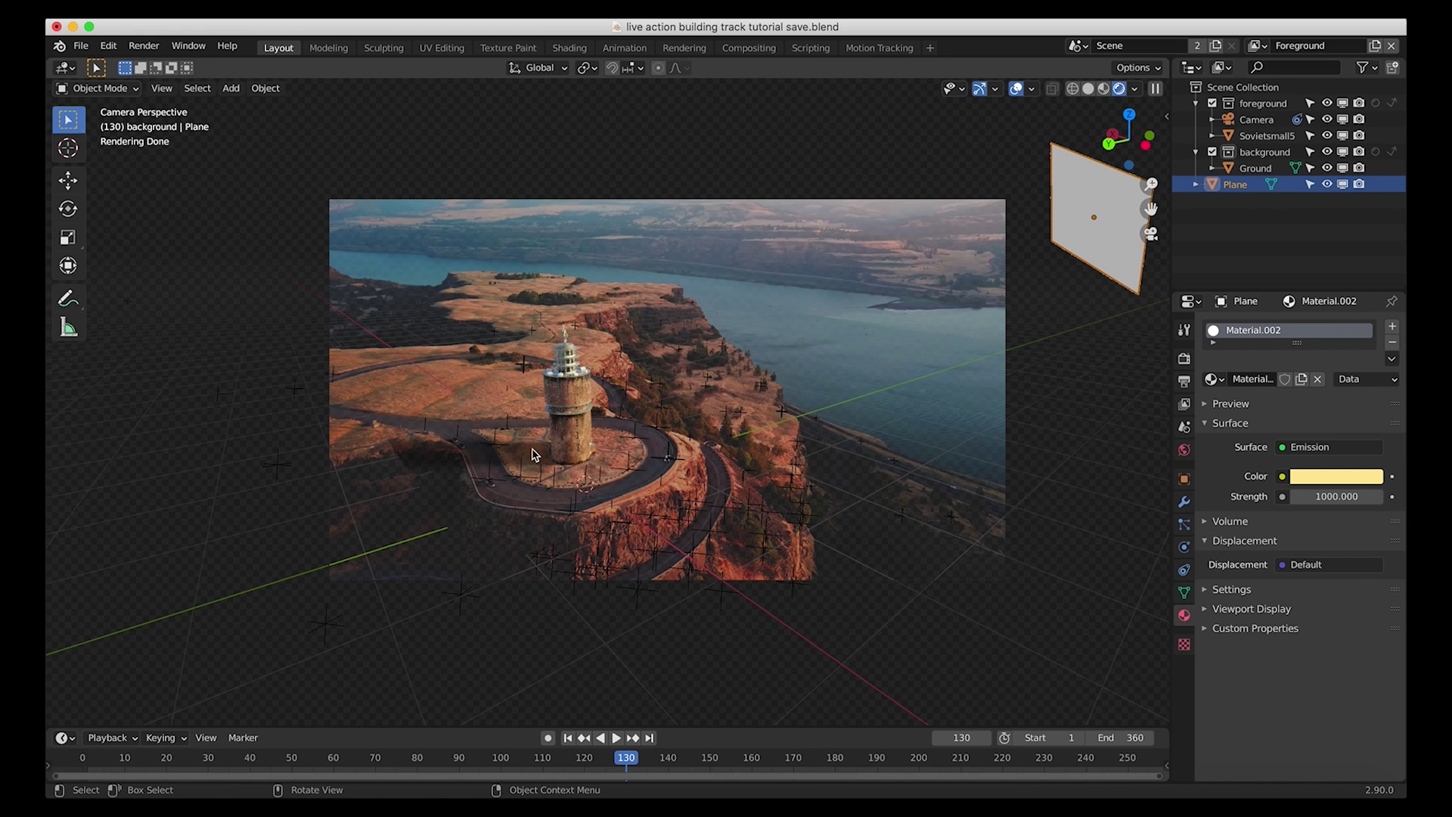
Try a smaller plane with an emission strength of 100000, and undo both changes
key("s")
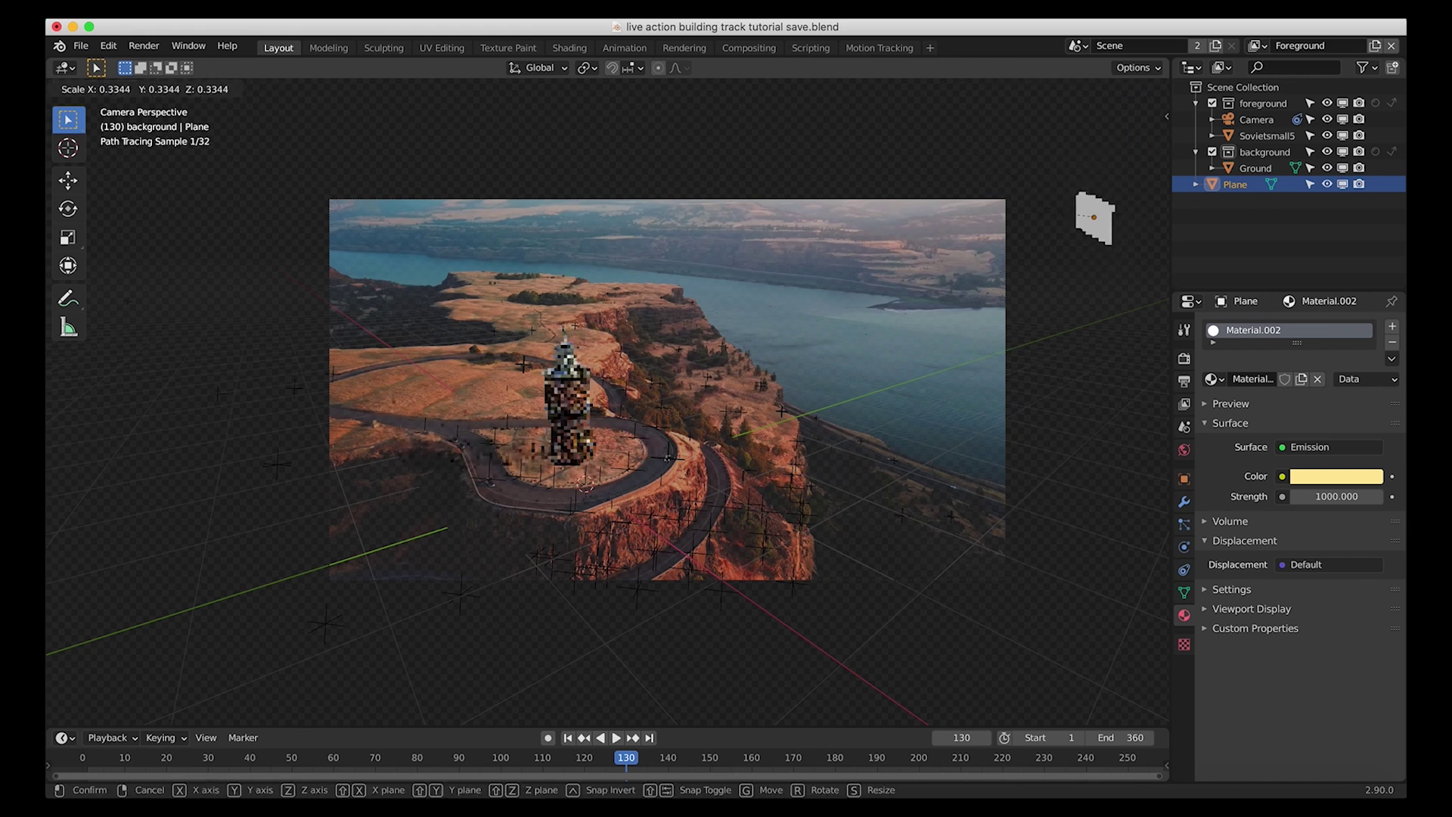
key("Return")
type("0")
key("Return")
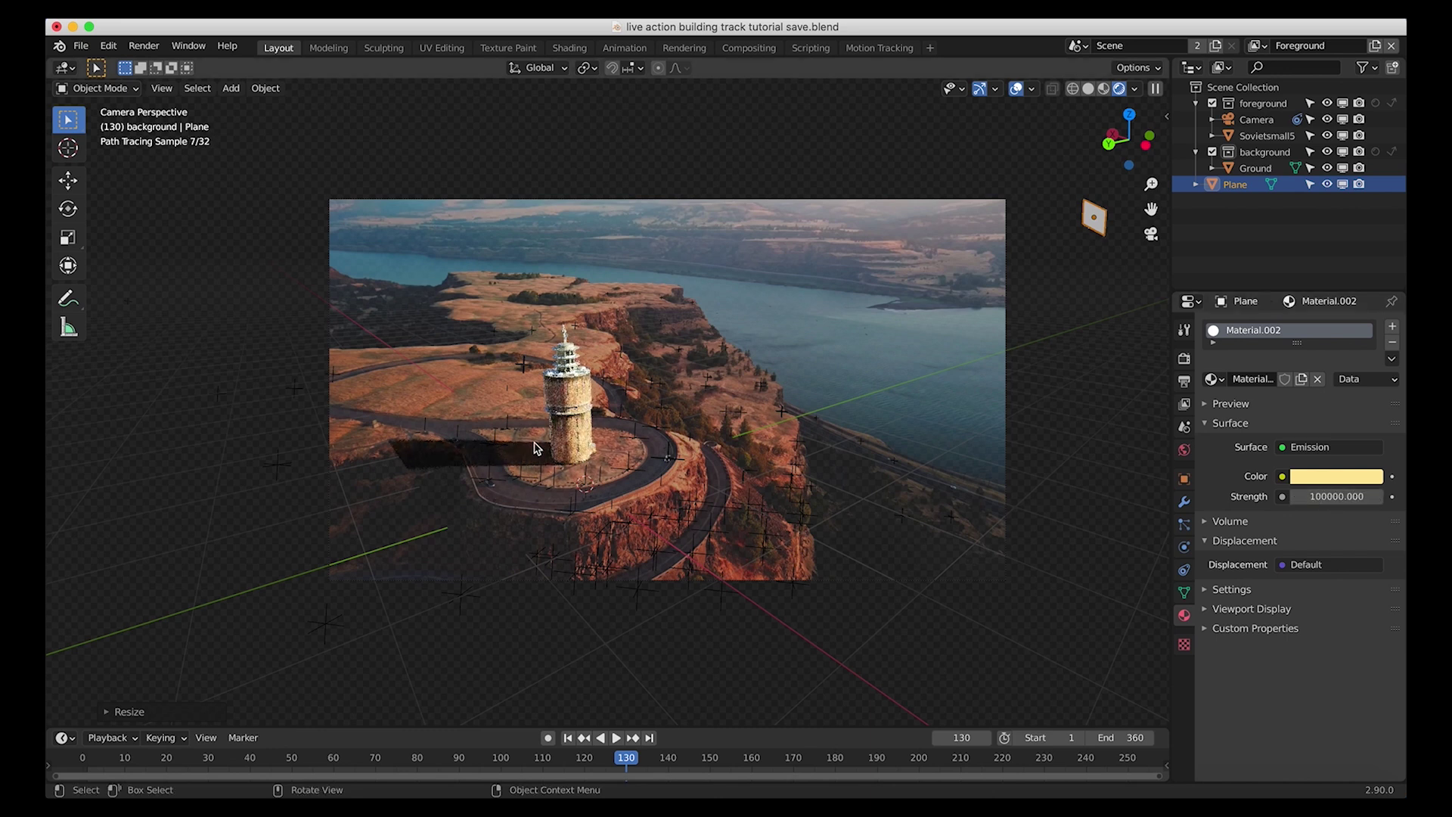
key("super+z")
key("super+z")
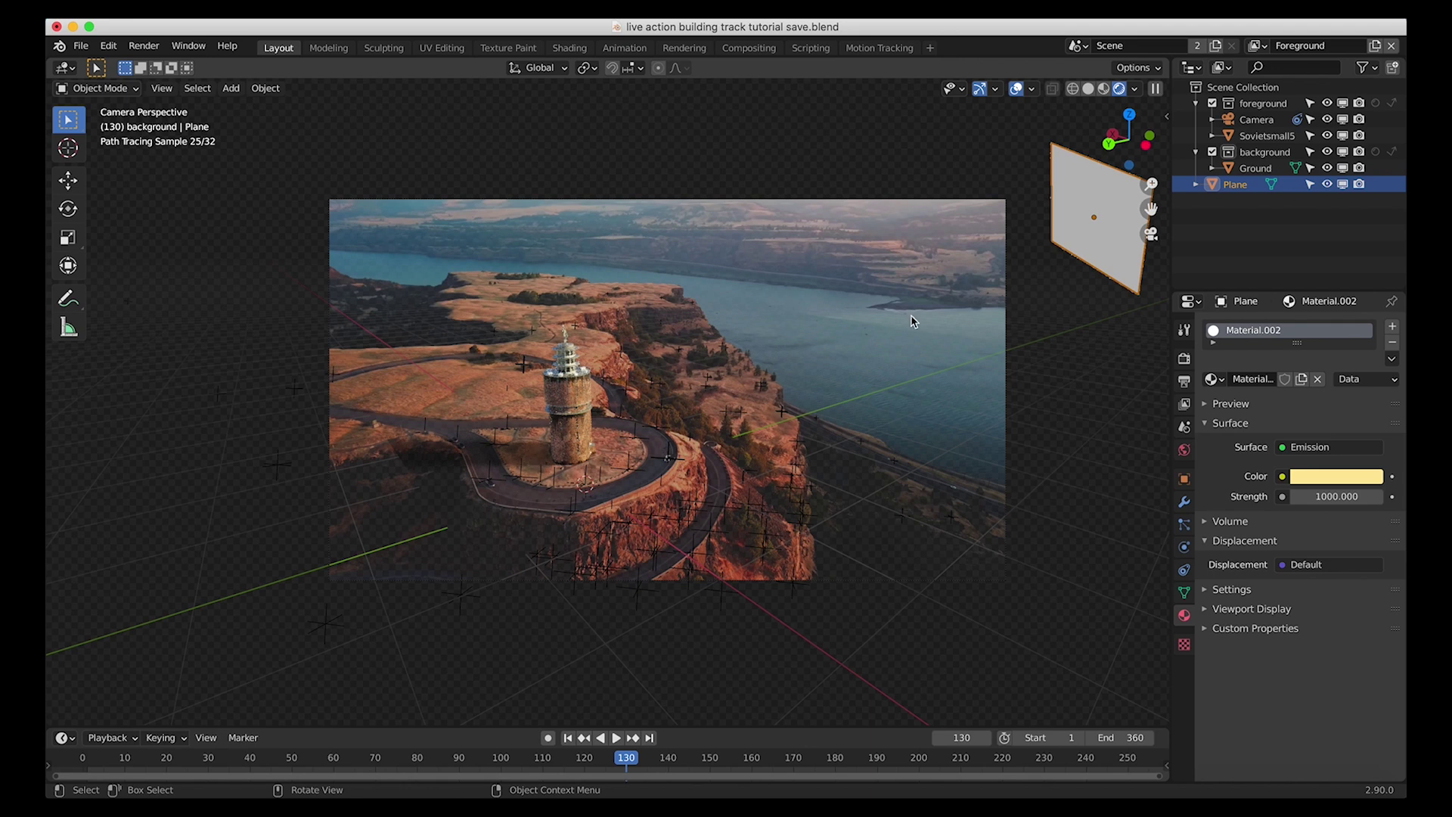
Shift the light plane farther back along X and set its emission strength to 500
key("g")
key("x")
left_click(789, 164)
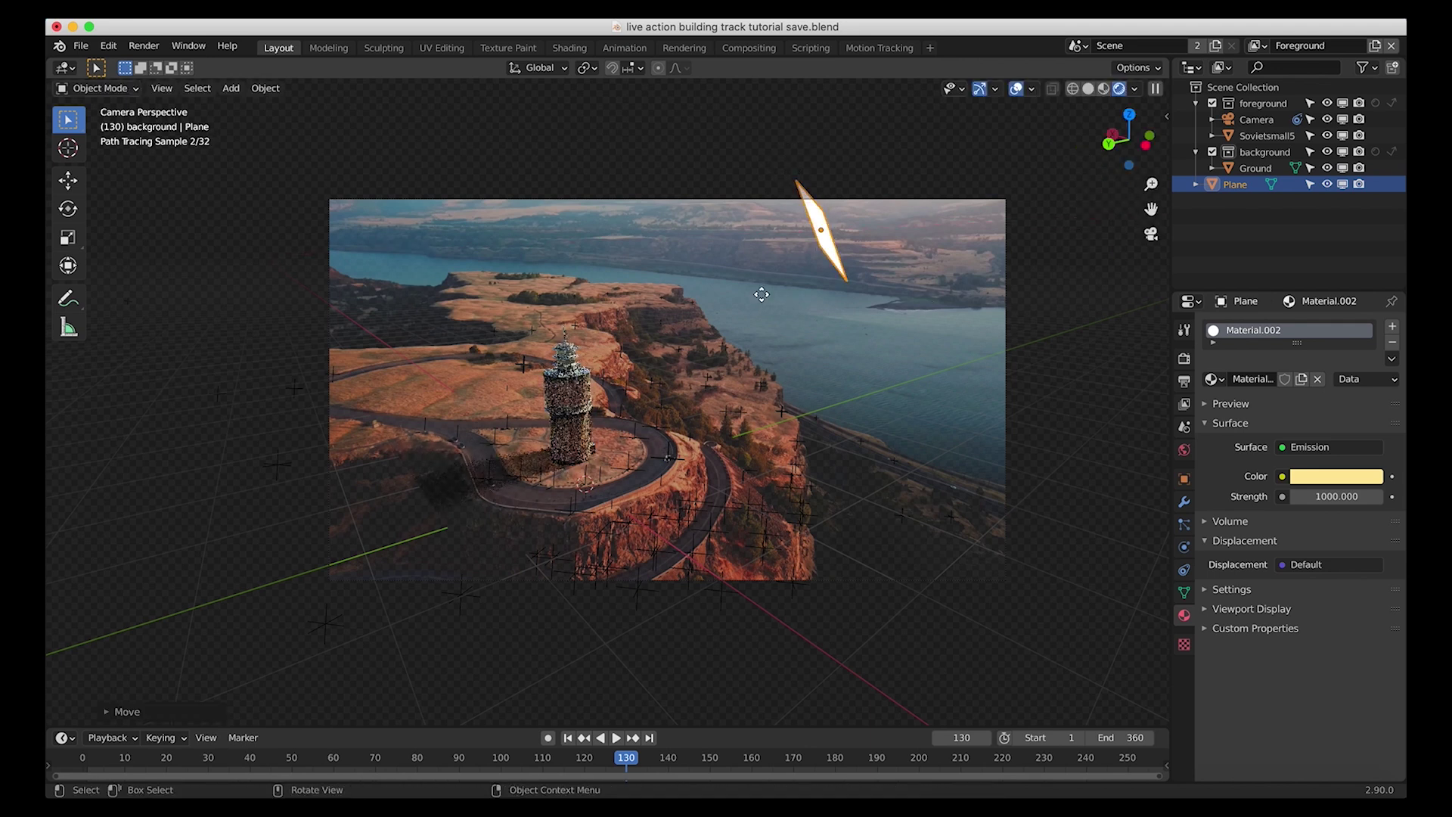
scroll(764, 299, "up", 3)
scroll(779, 387, "up", 3, "shift")
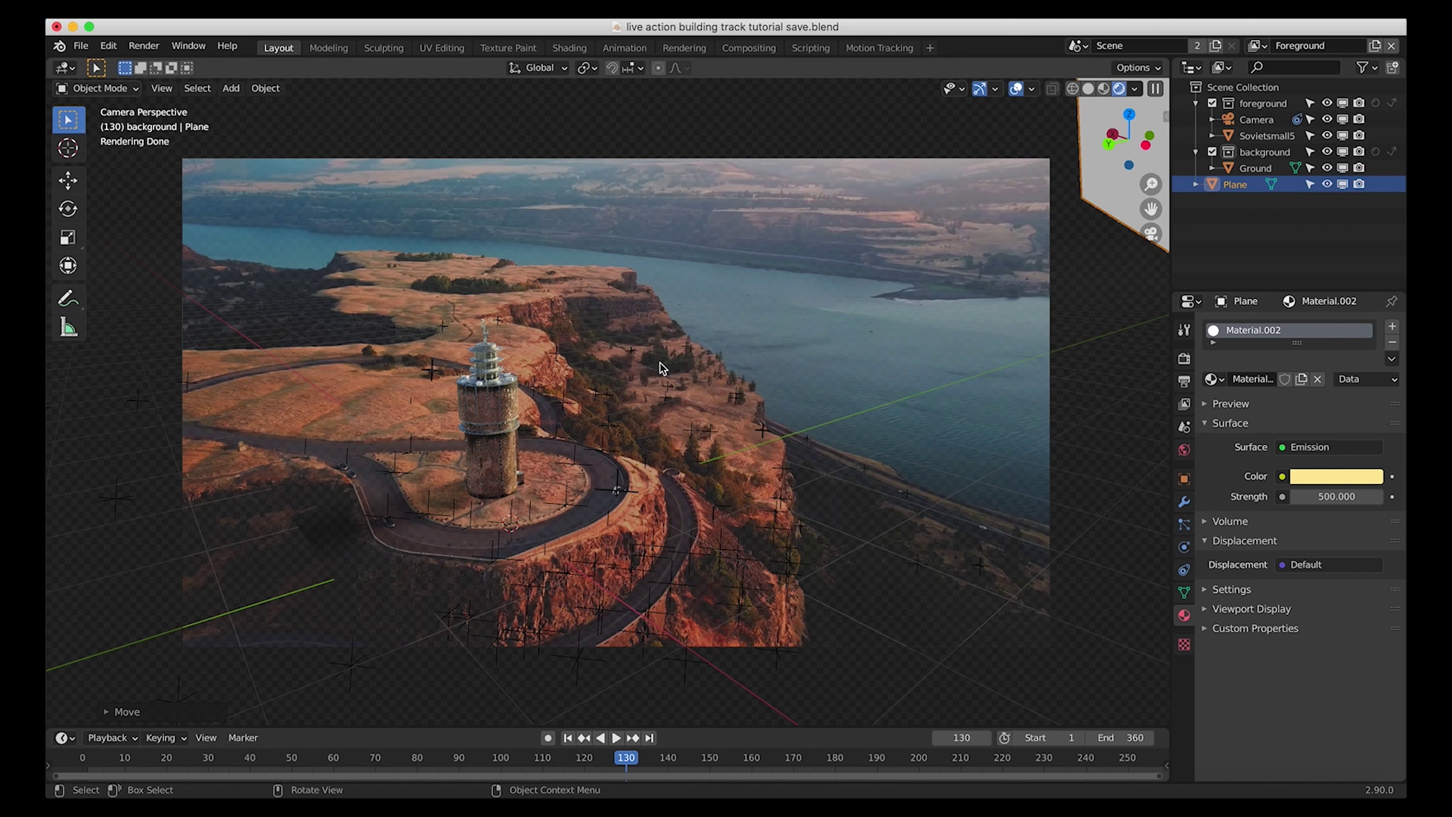
Delete the emissive plane and select the Ground object in the background collection
key("Delete")
key("shift+a")
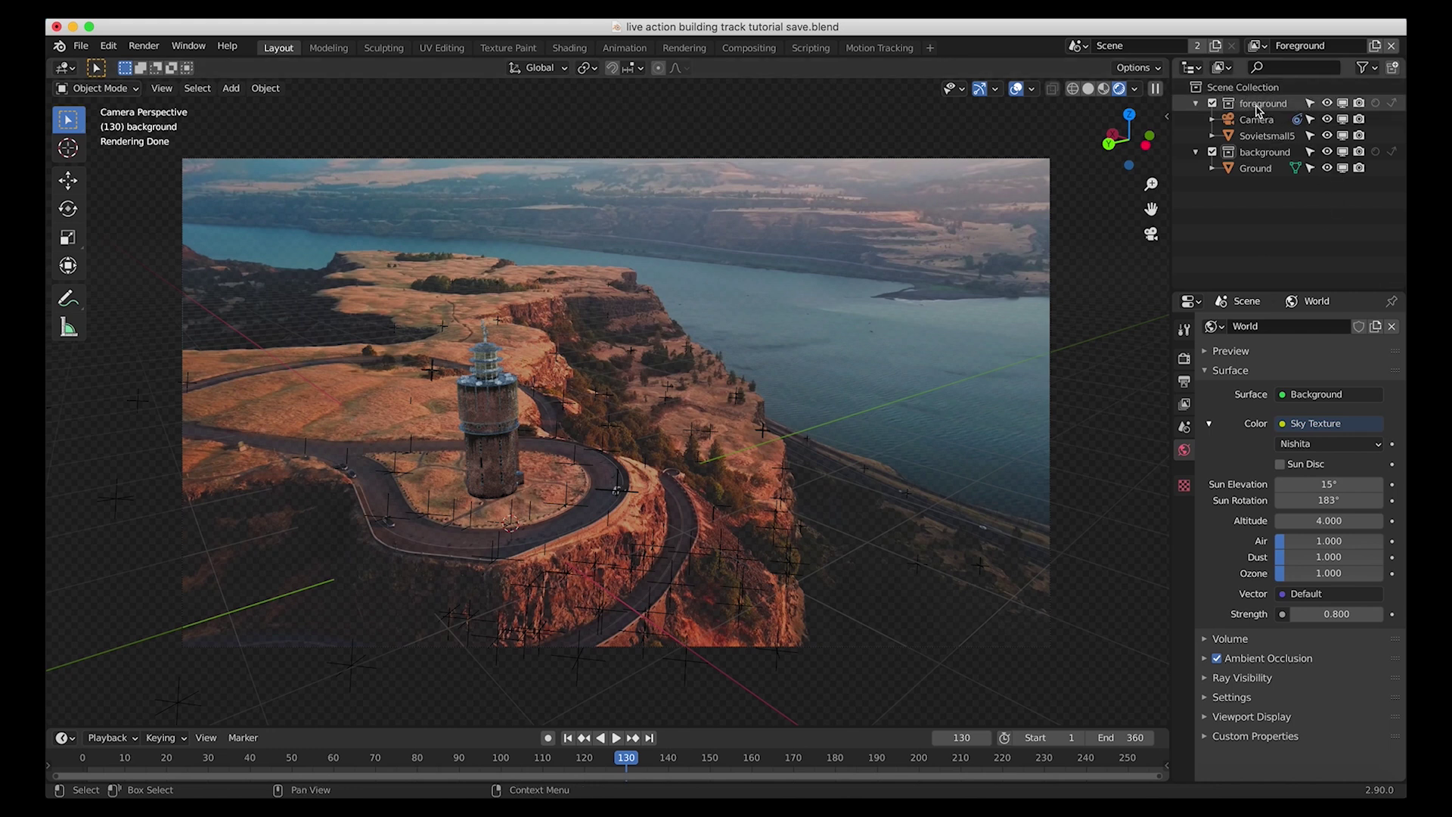
left_click(1267, 153)
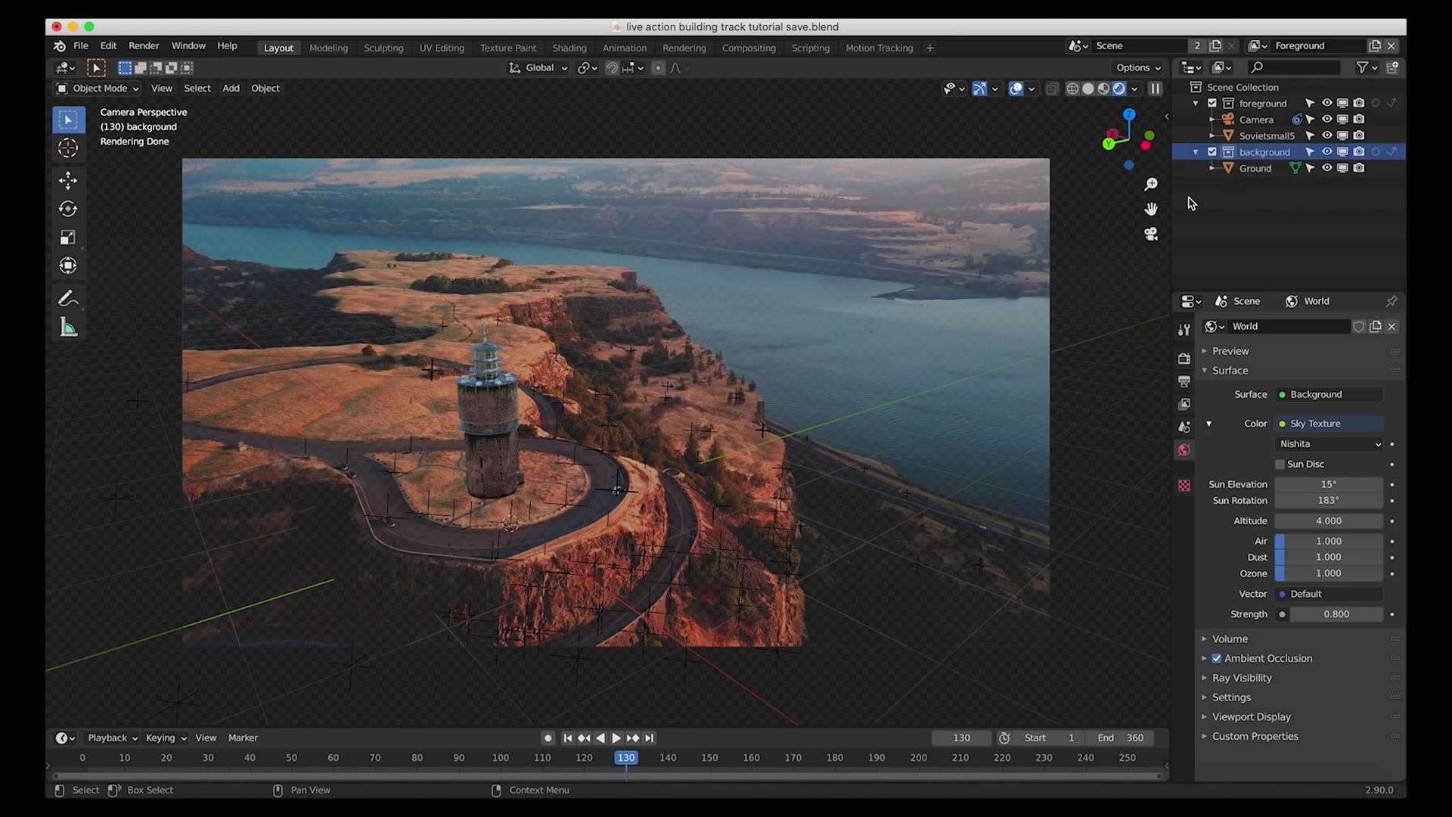
left_click(1255, 168)
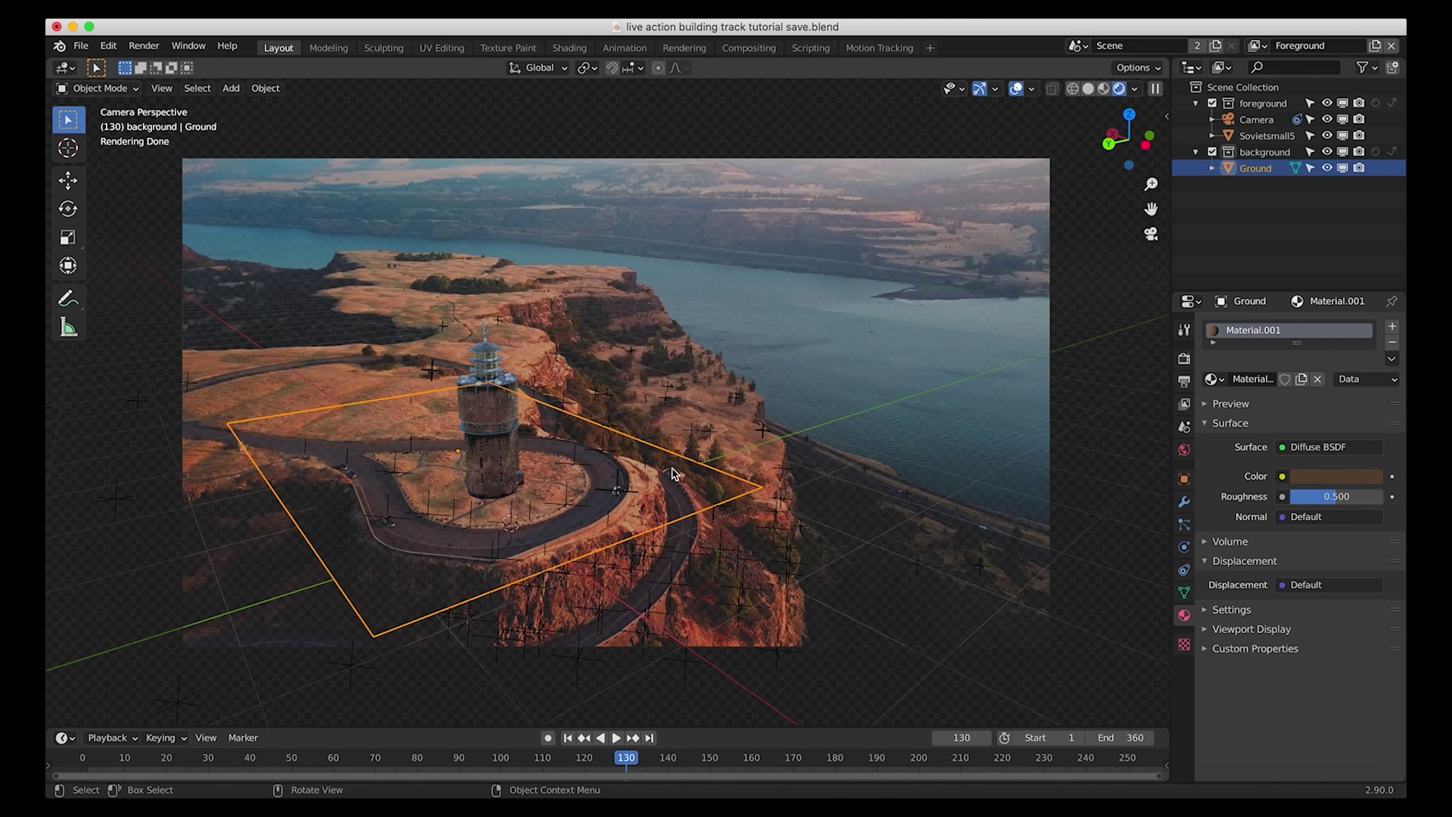
Turn on the world sky texture's Sun Disc, using a sun size of 19.8° and a sun intensity of 0.500
left_click(1185, 450)
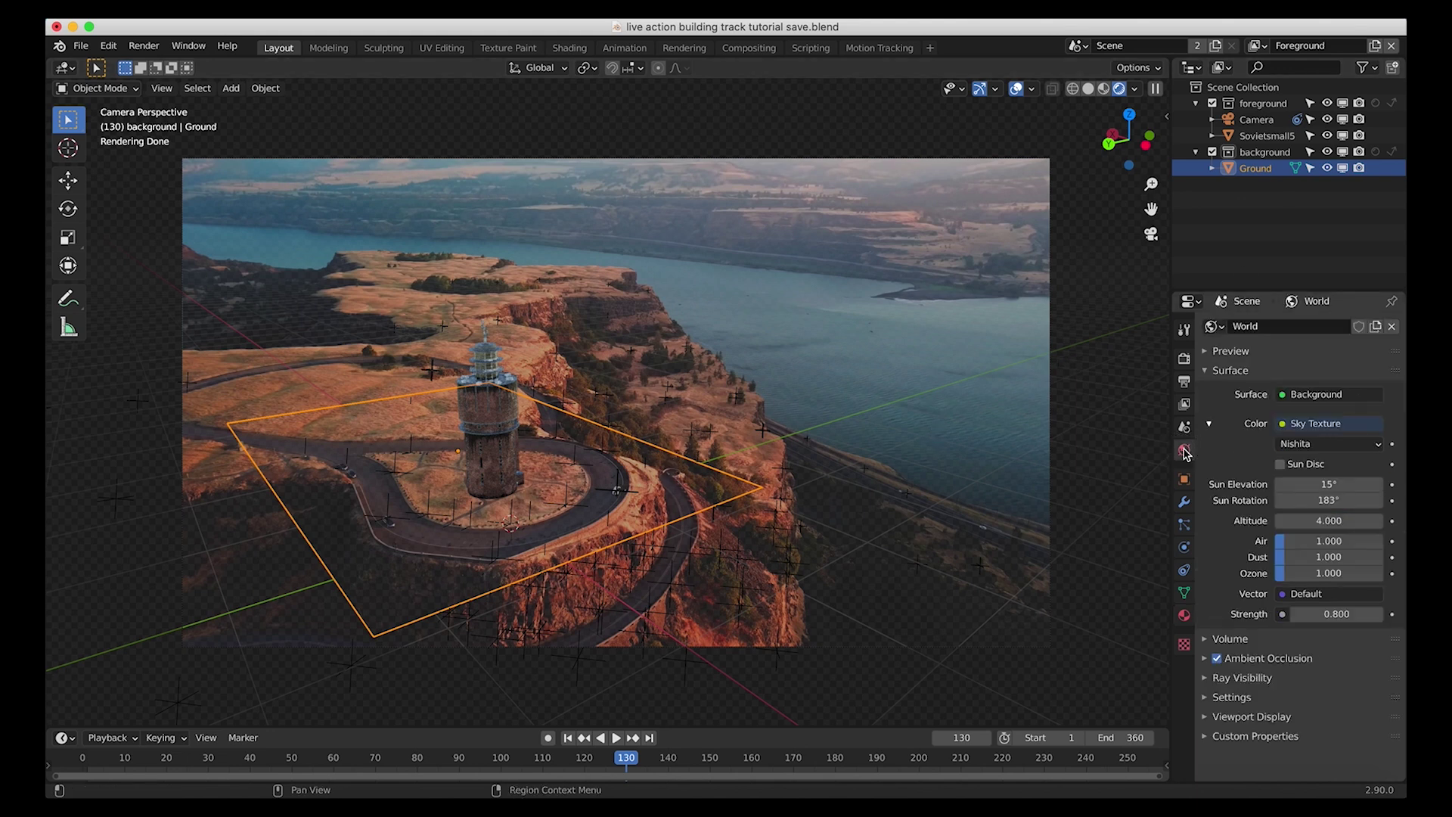
left_click(1280, 465)
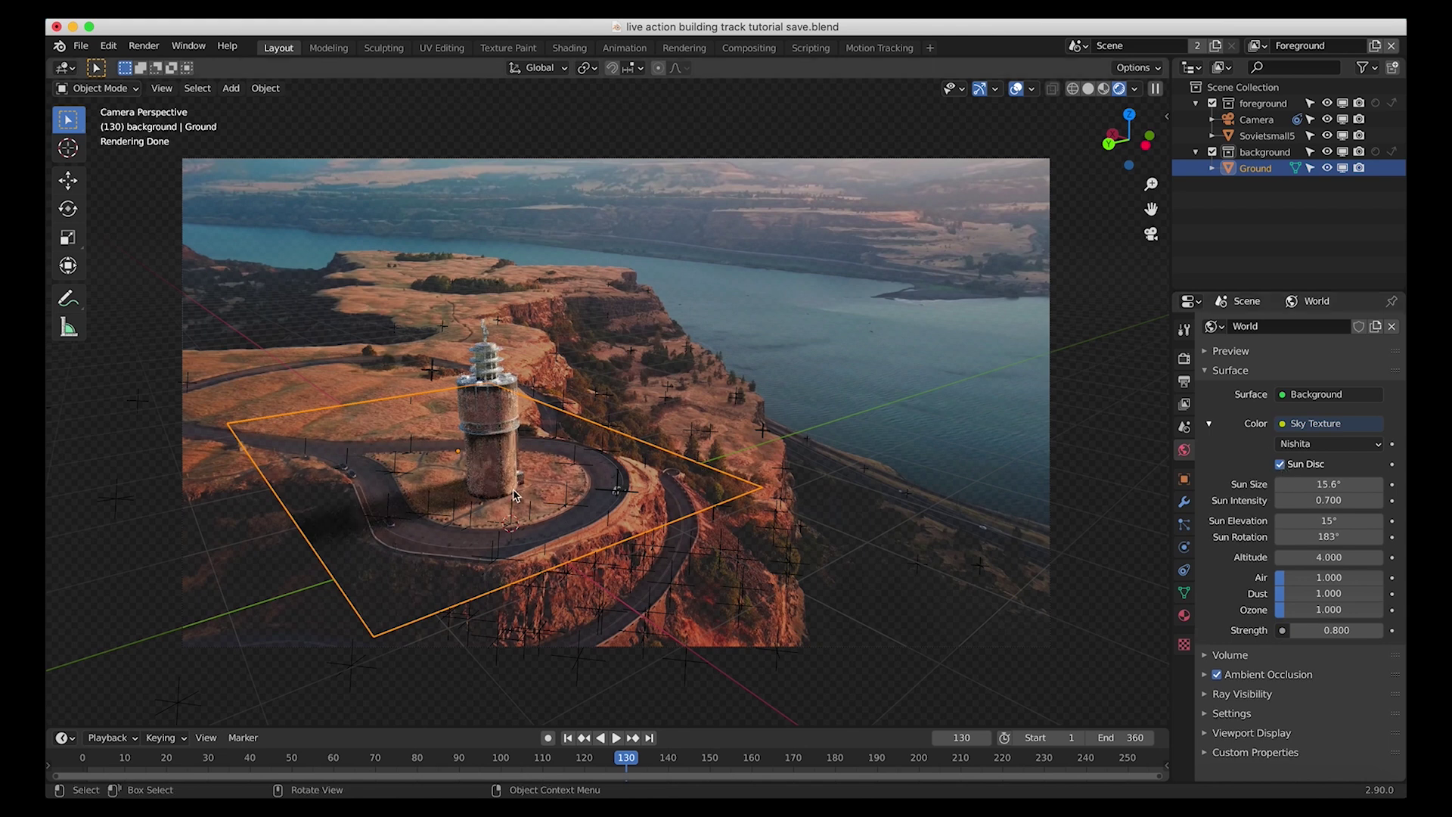
Shift the Ground plane along global Y so that it stays under the tower and catches its shadow
key("g")
key("x")
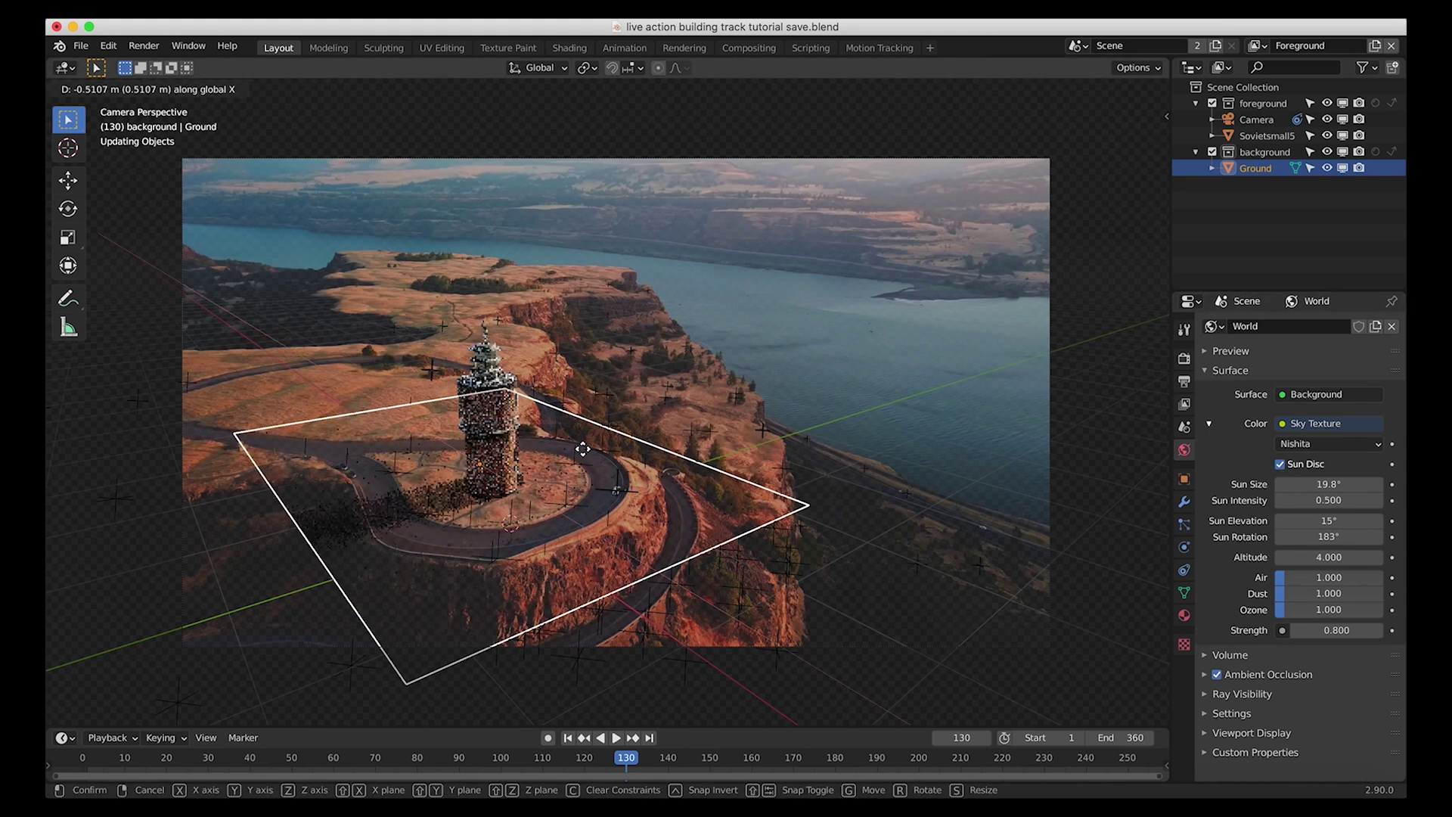
key("y")
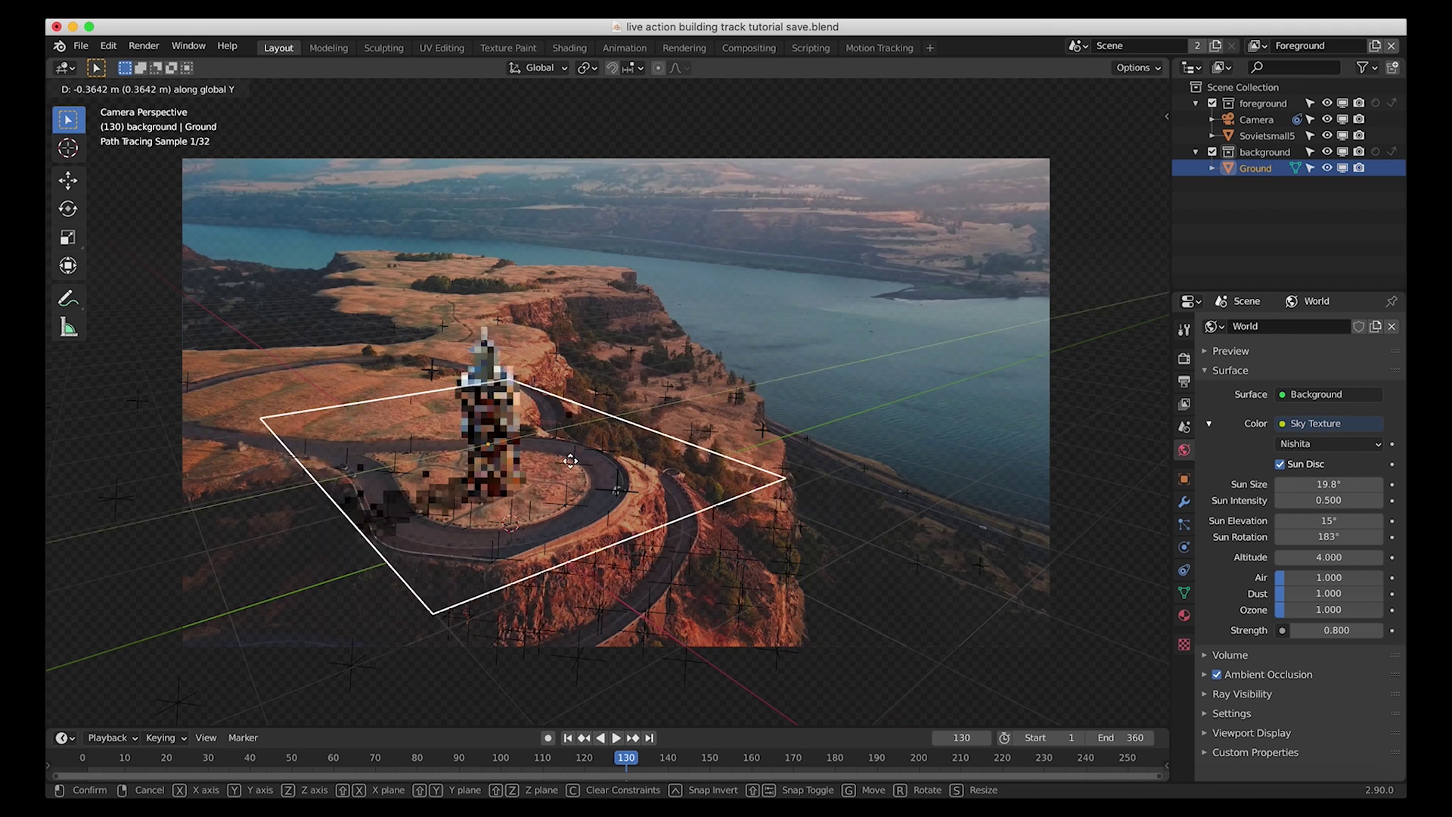
left_click(581, 464)
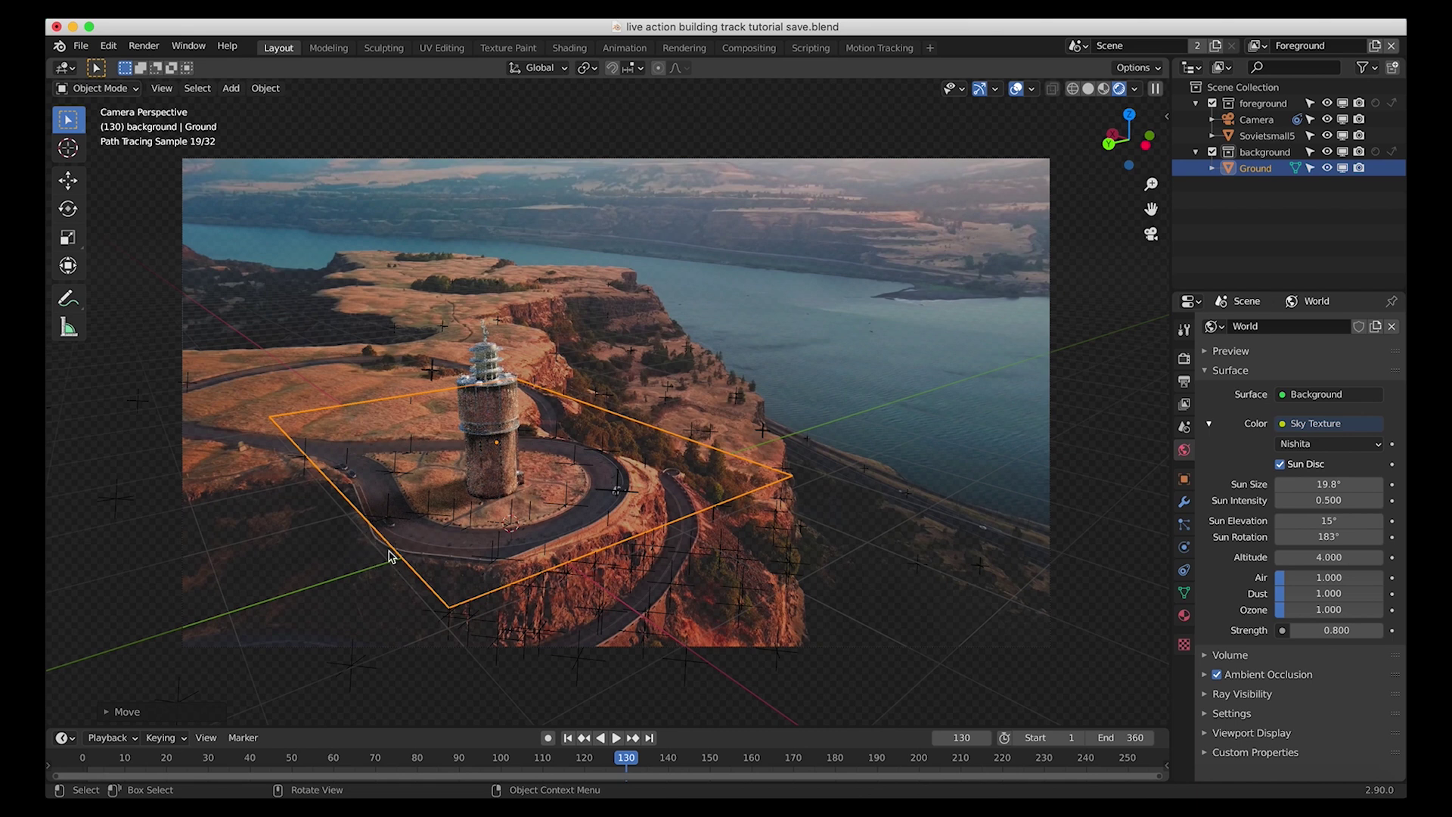
key("g")
key("y")
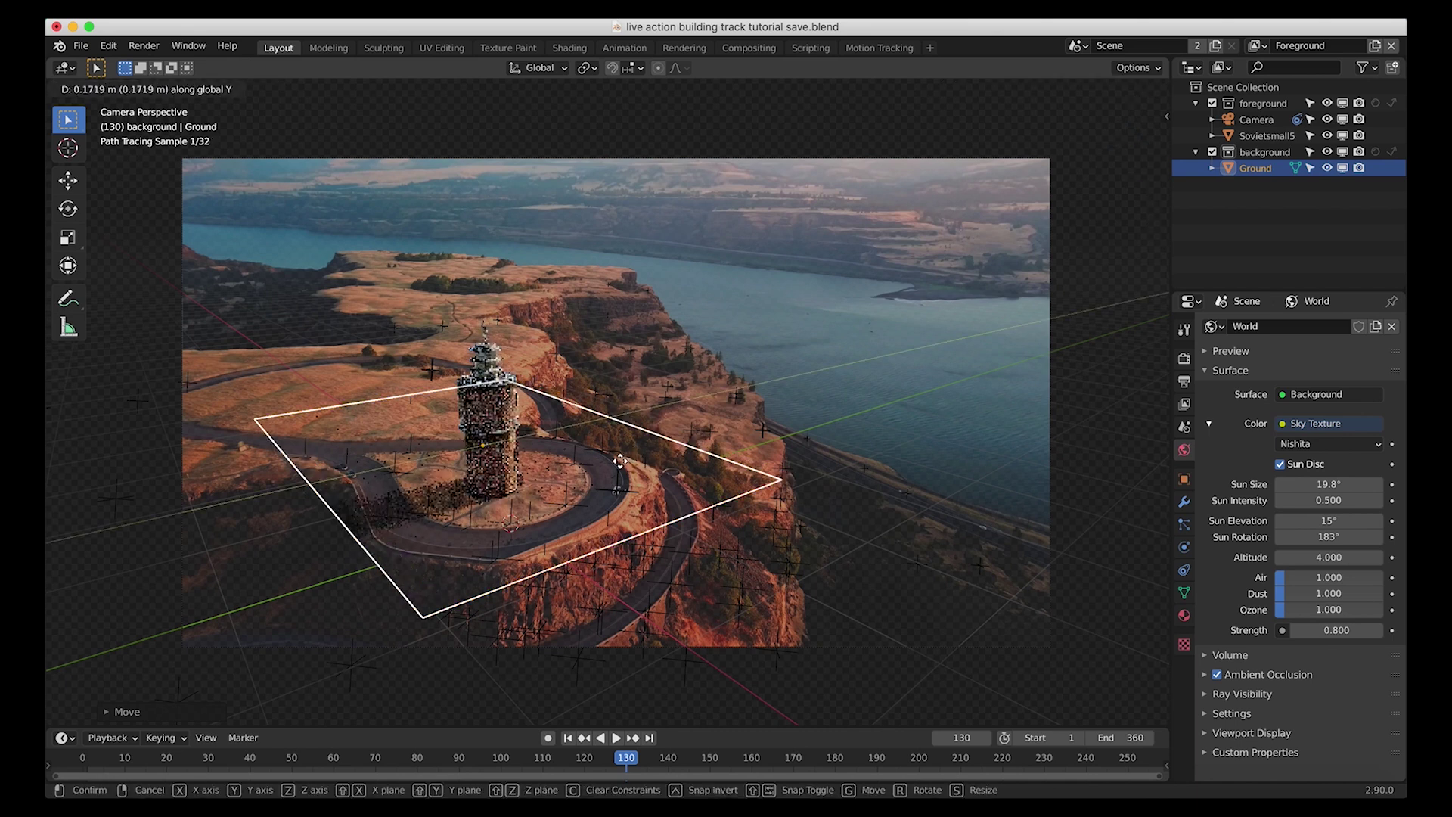
left_click(624, 459)
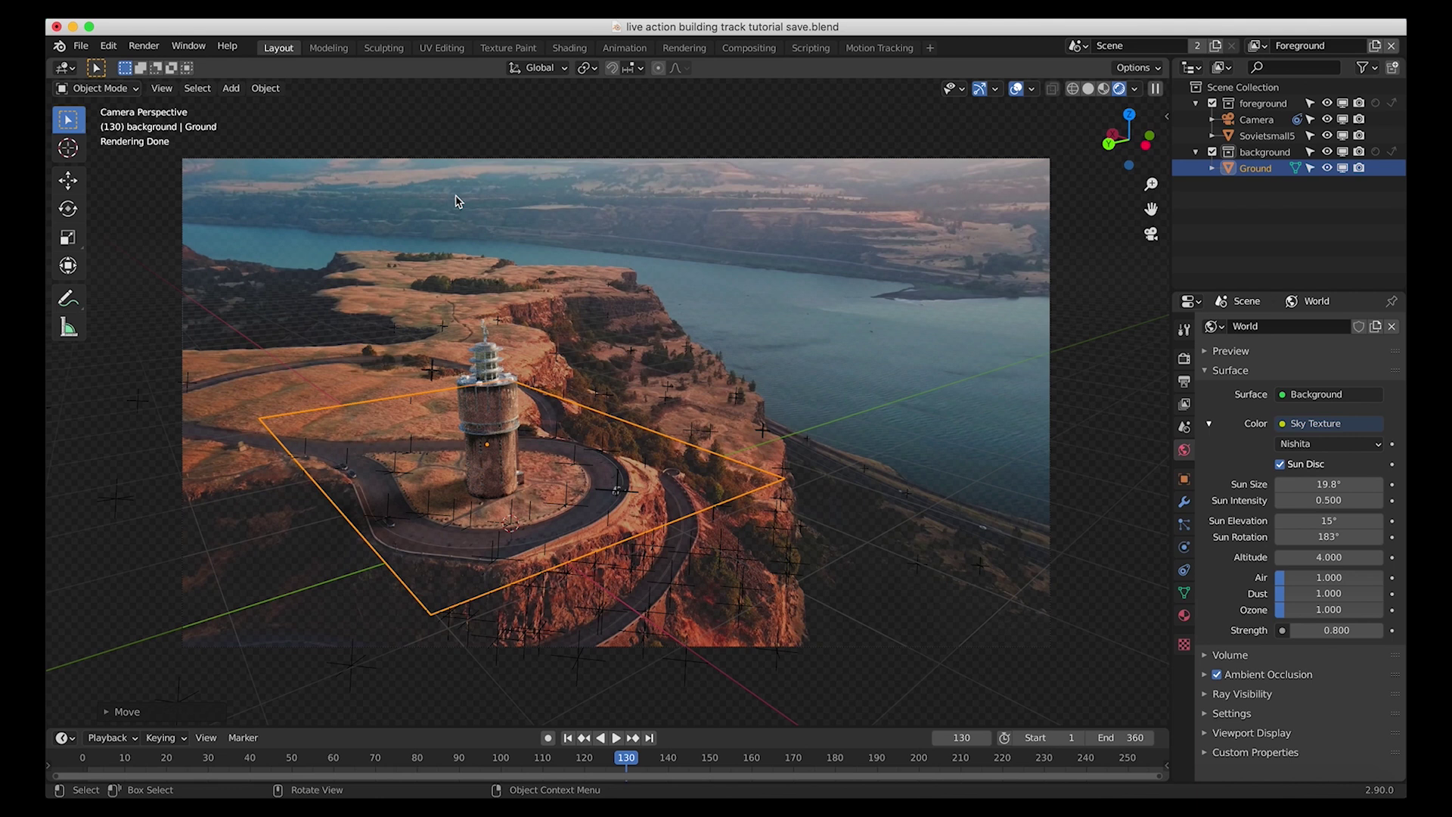
Switch the viewport to solid shading and deselect all objects
key("z")
left_click(654, 459)
key("alt+a")
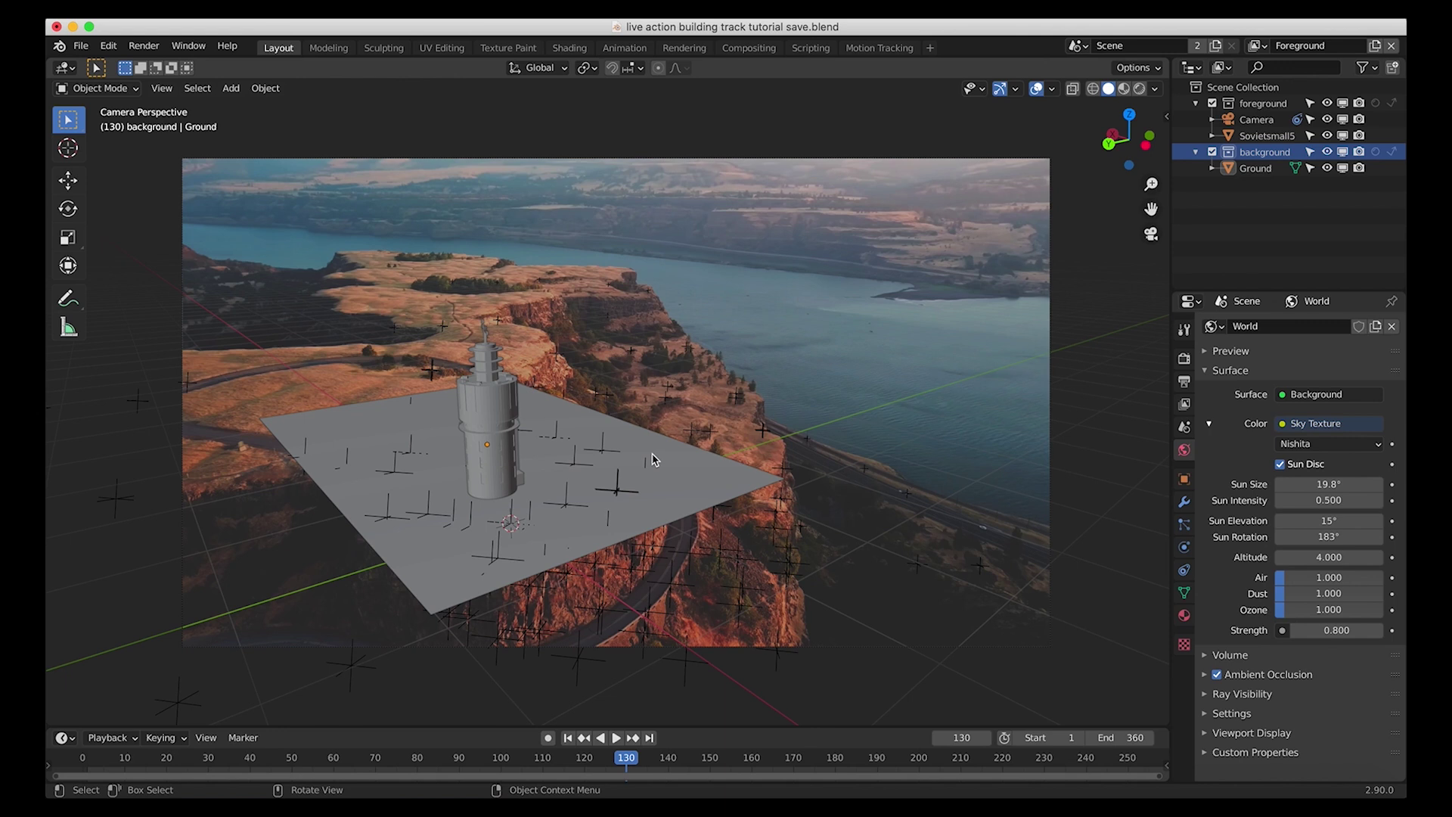
Disable the Z pass and enable the Mist and Ambient Occlusion passes for the Foreground view layer
left_click(1185, 405)
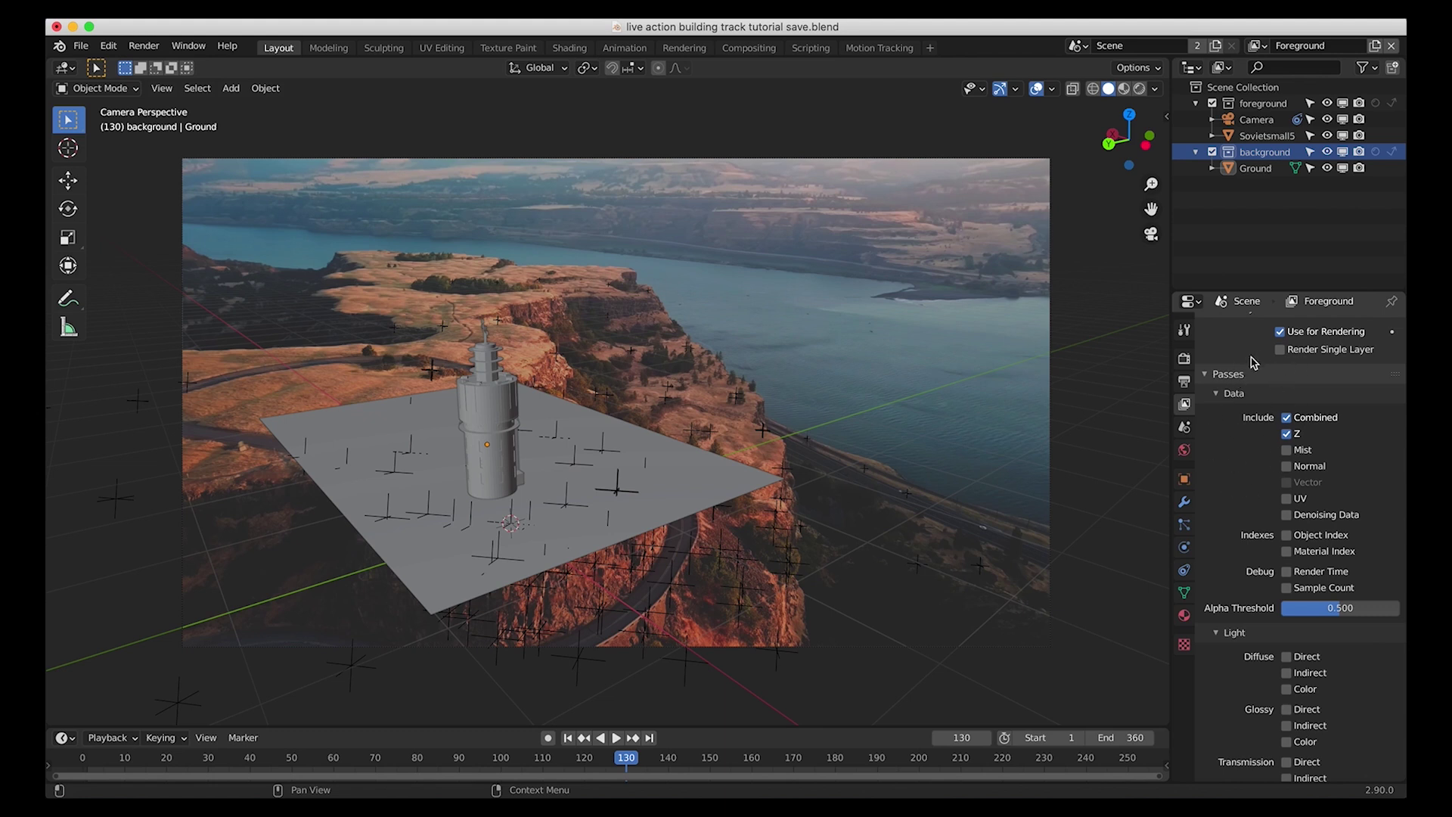
left_click(1286, 435)
scroll(1251, 549, "down", 4)
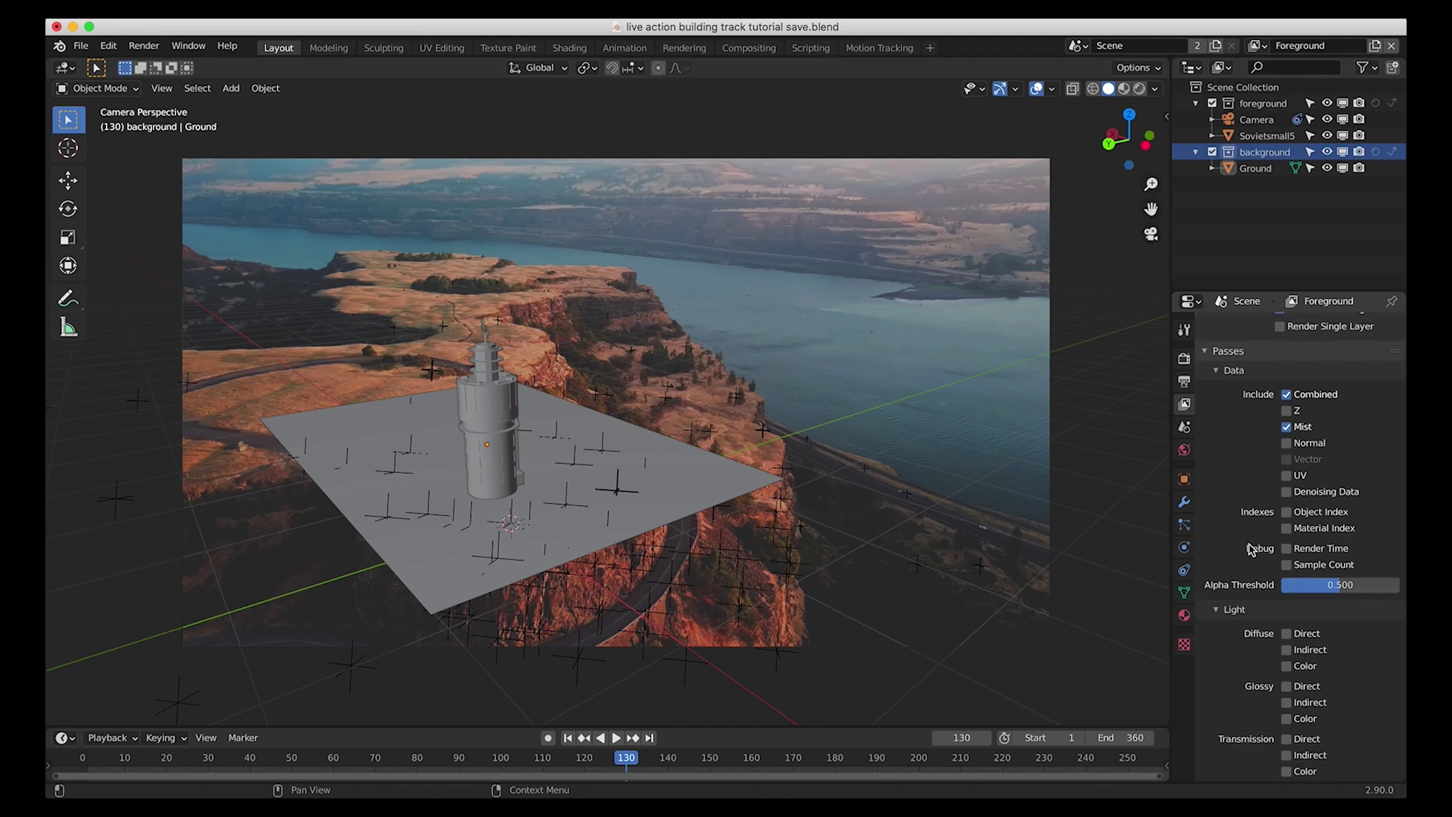
scroll(1251, 549, "down", 4)
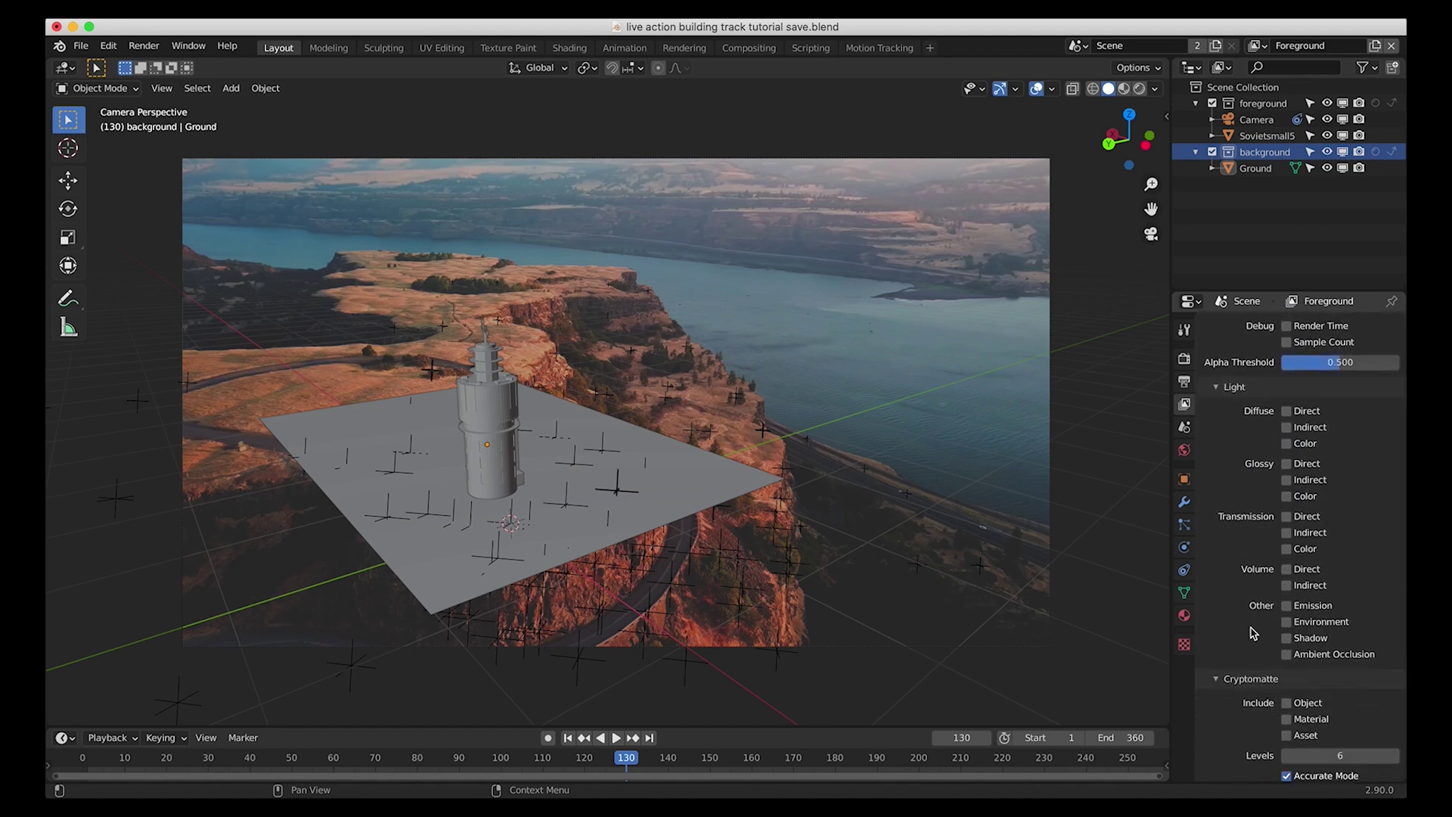
left_click(1285, 646)
scroll(1285, 647, "up", 9)
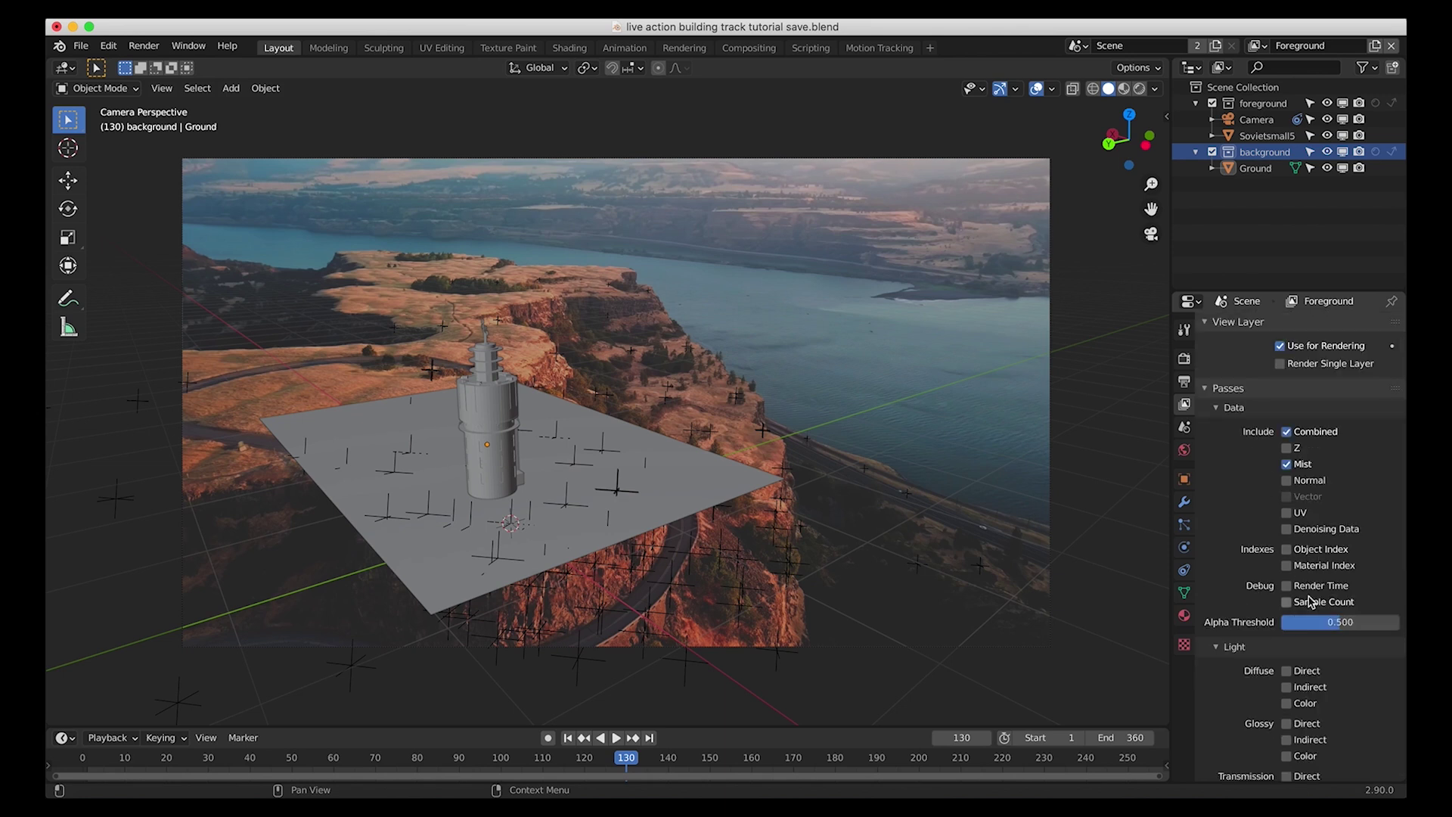
Set the Cycles render samples to 40 and enable the animated sampling seed
left_click(1184, 361)
left_click(1330, 454)
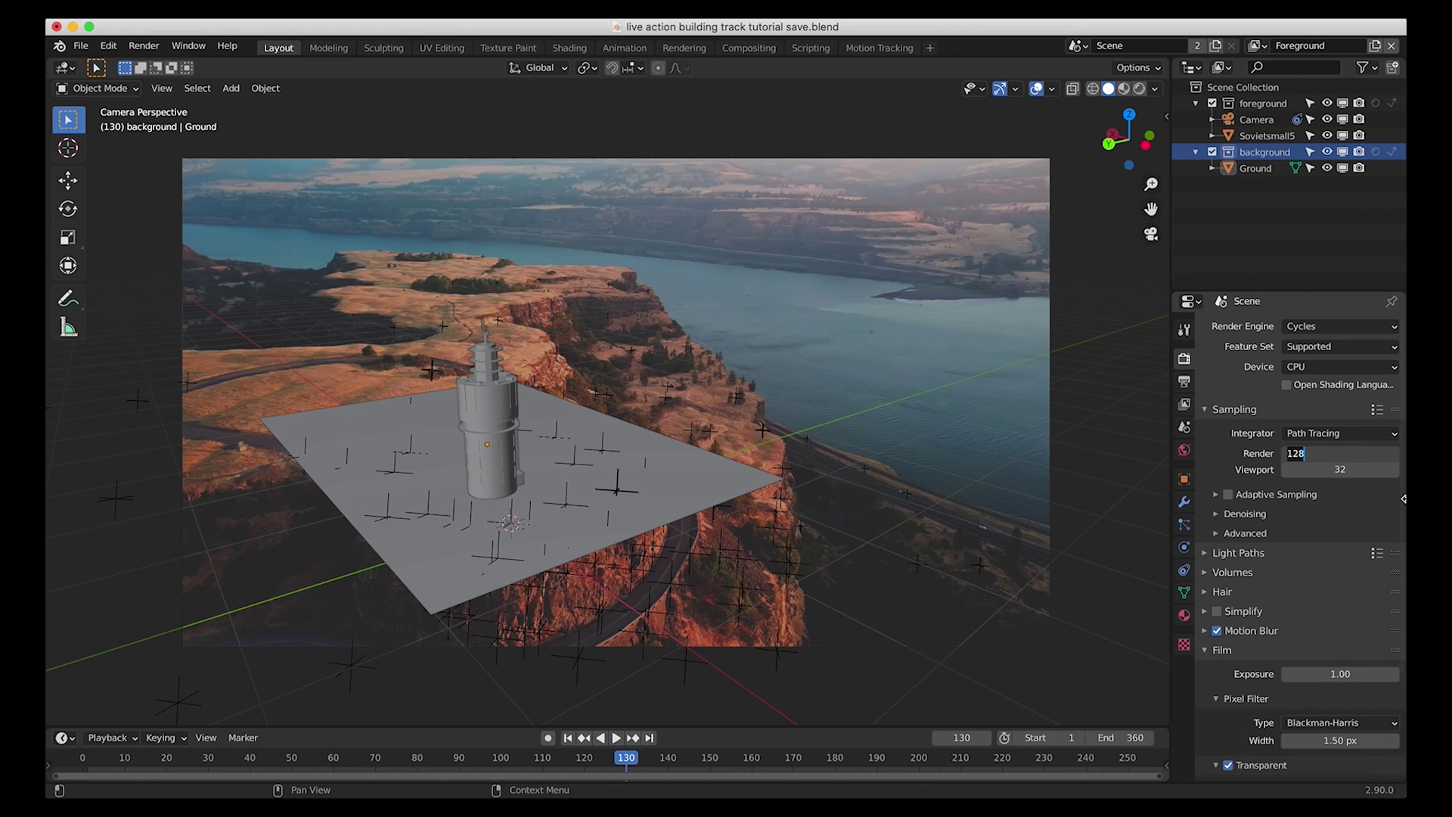
type("40")
key("Return")
scroll(1219, 492, "down", 2)
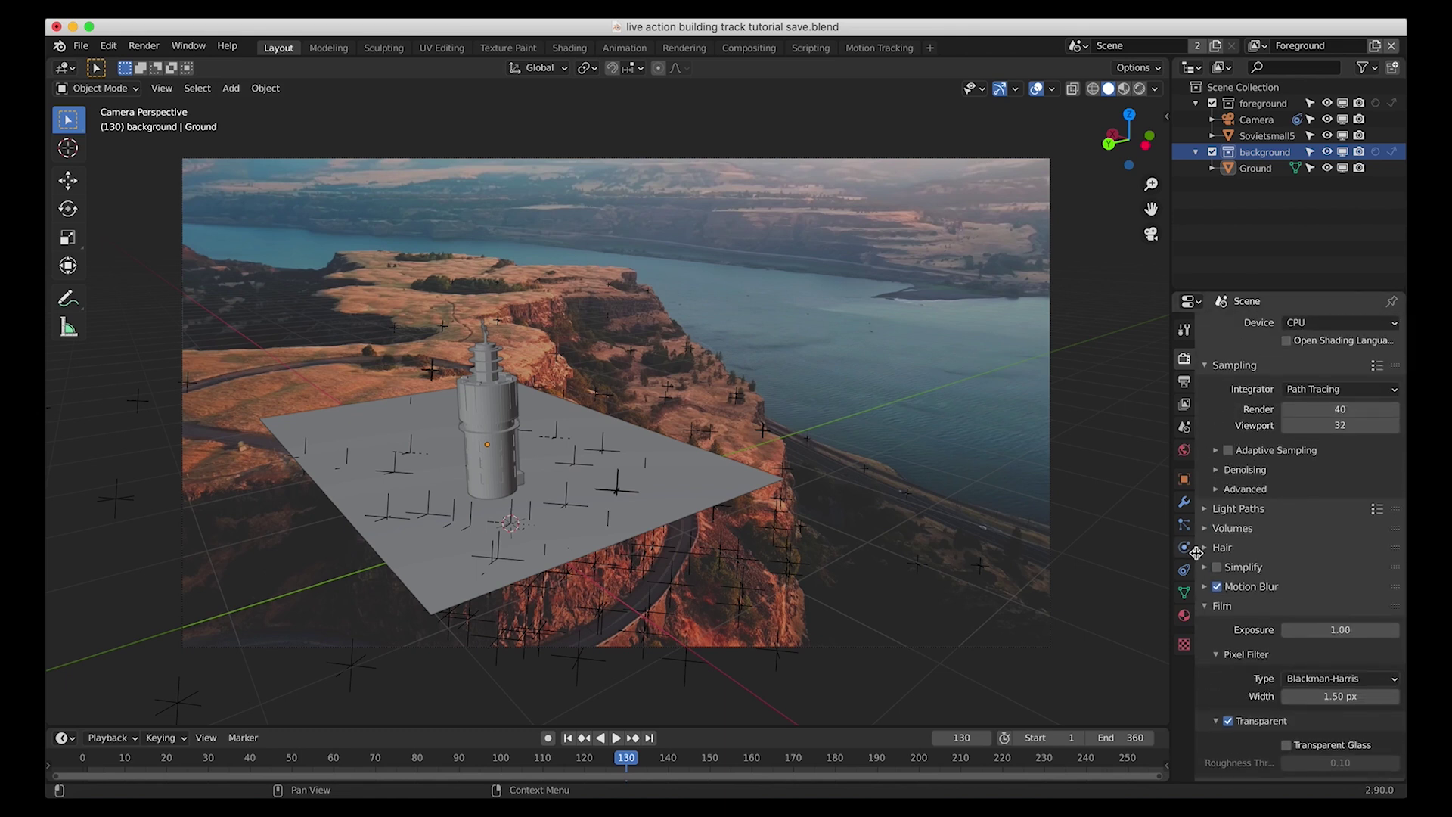
left_click(1218, 489)
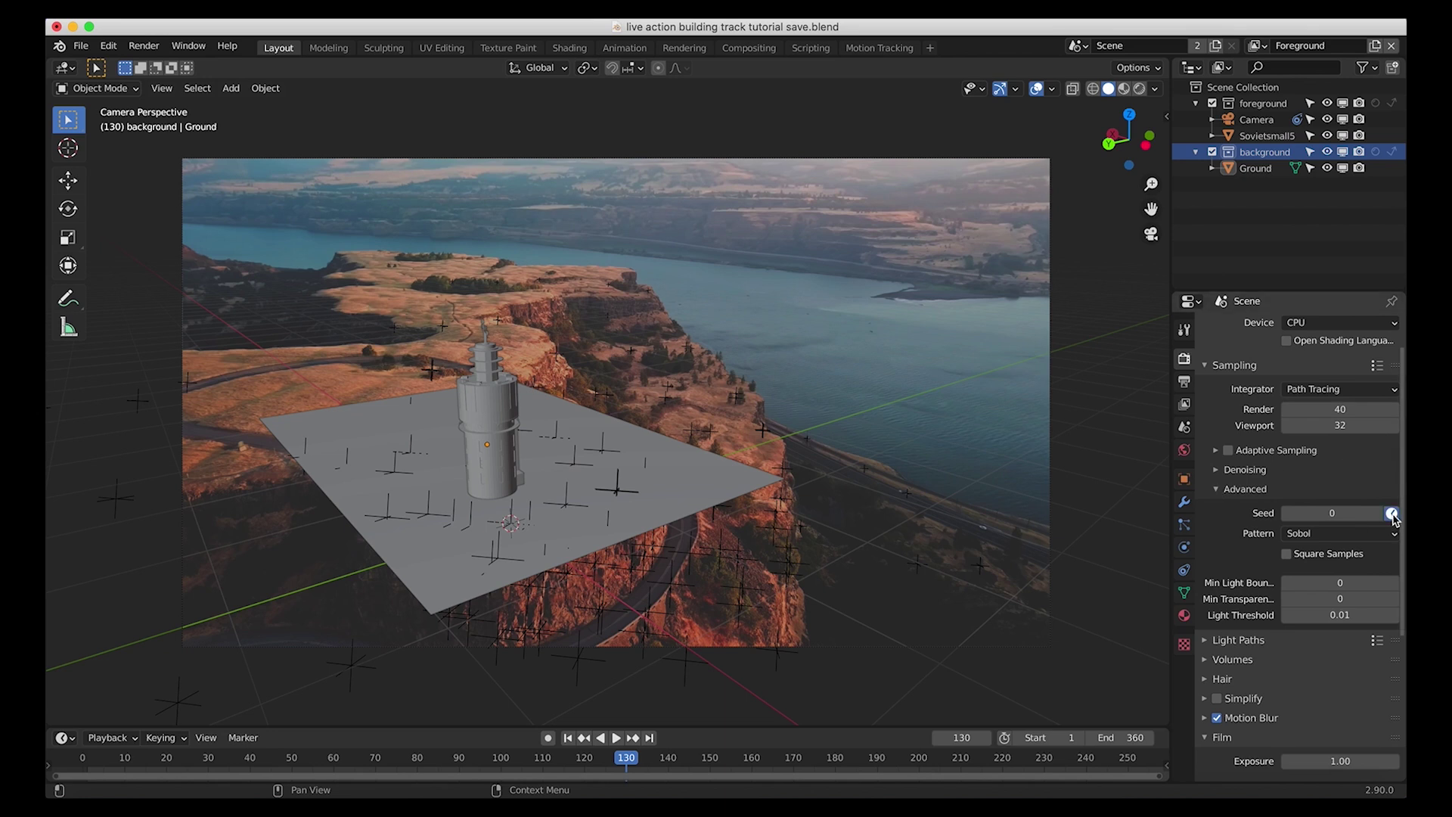
Change the render output file format to OpenEXR with RGBA colour and Float (Full) depth
left_click(1184, 382)
scroll(1265, 579, "down", 2)
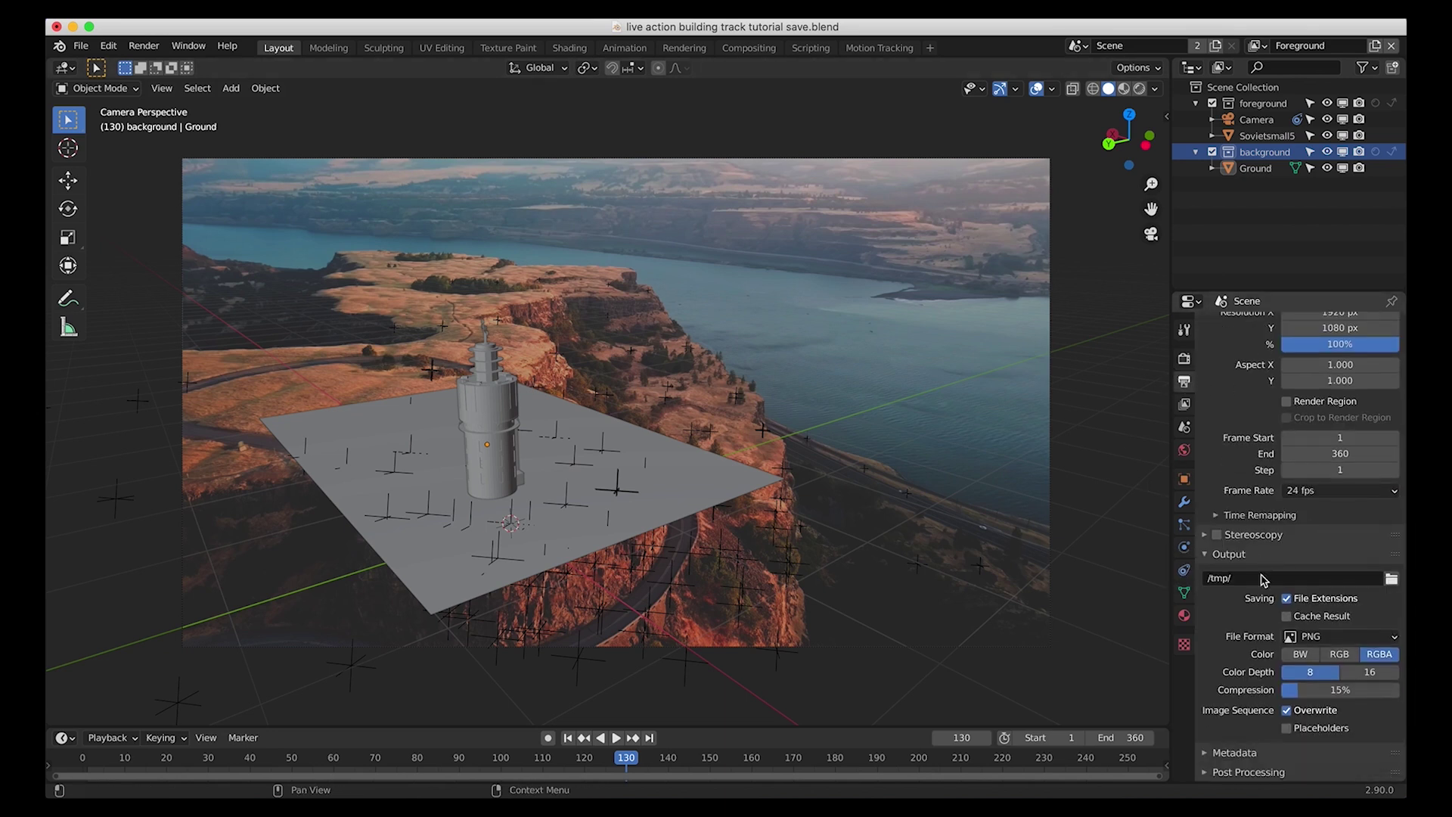
left_click(1294, 636)
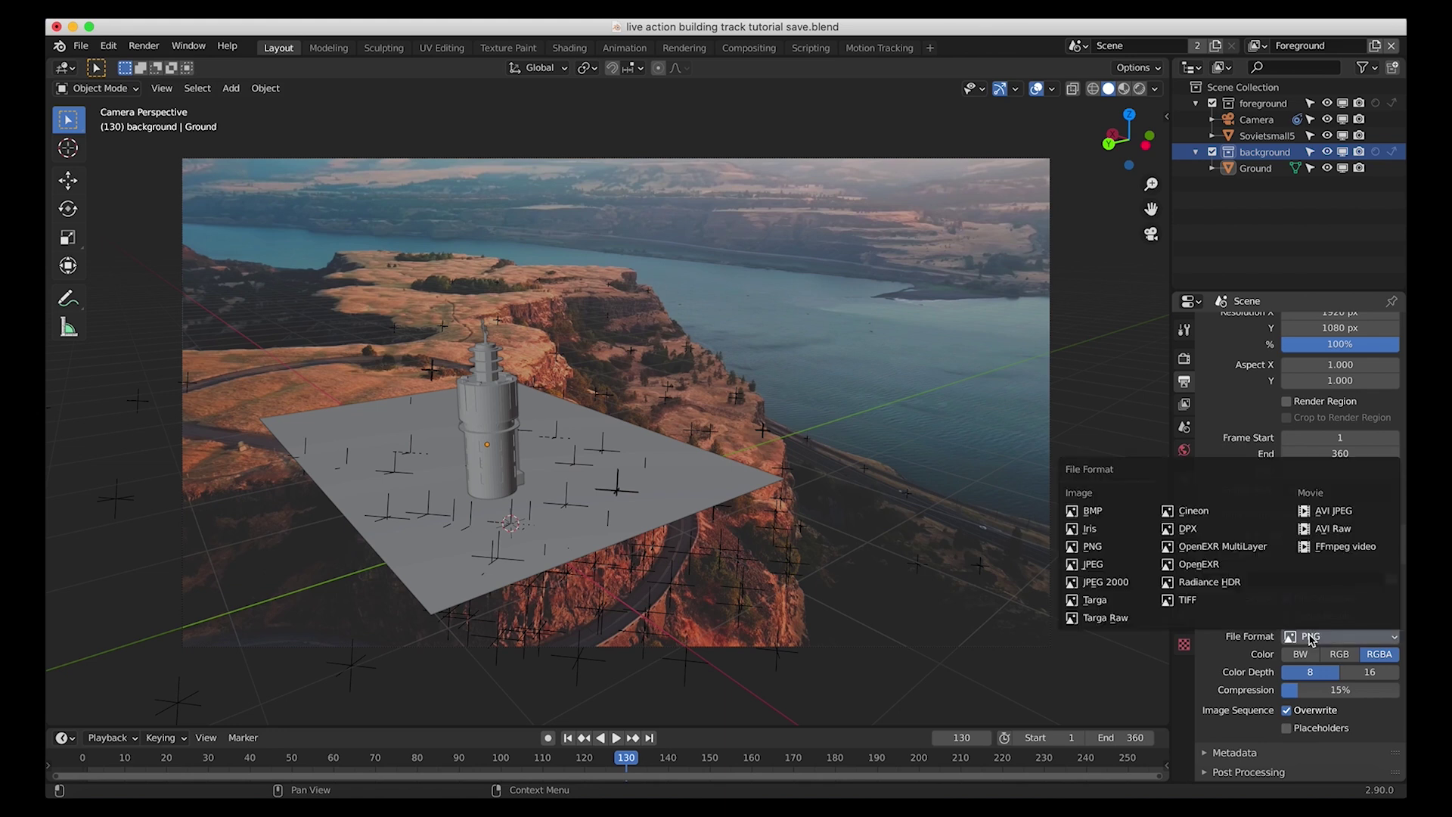
left_click(1201, 567)
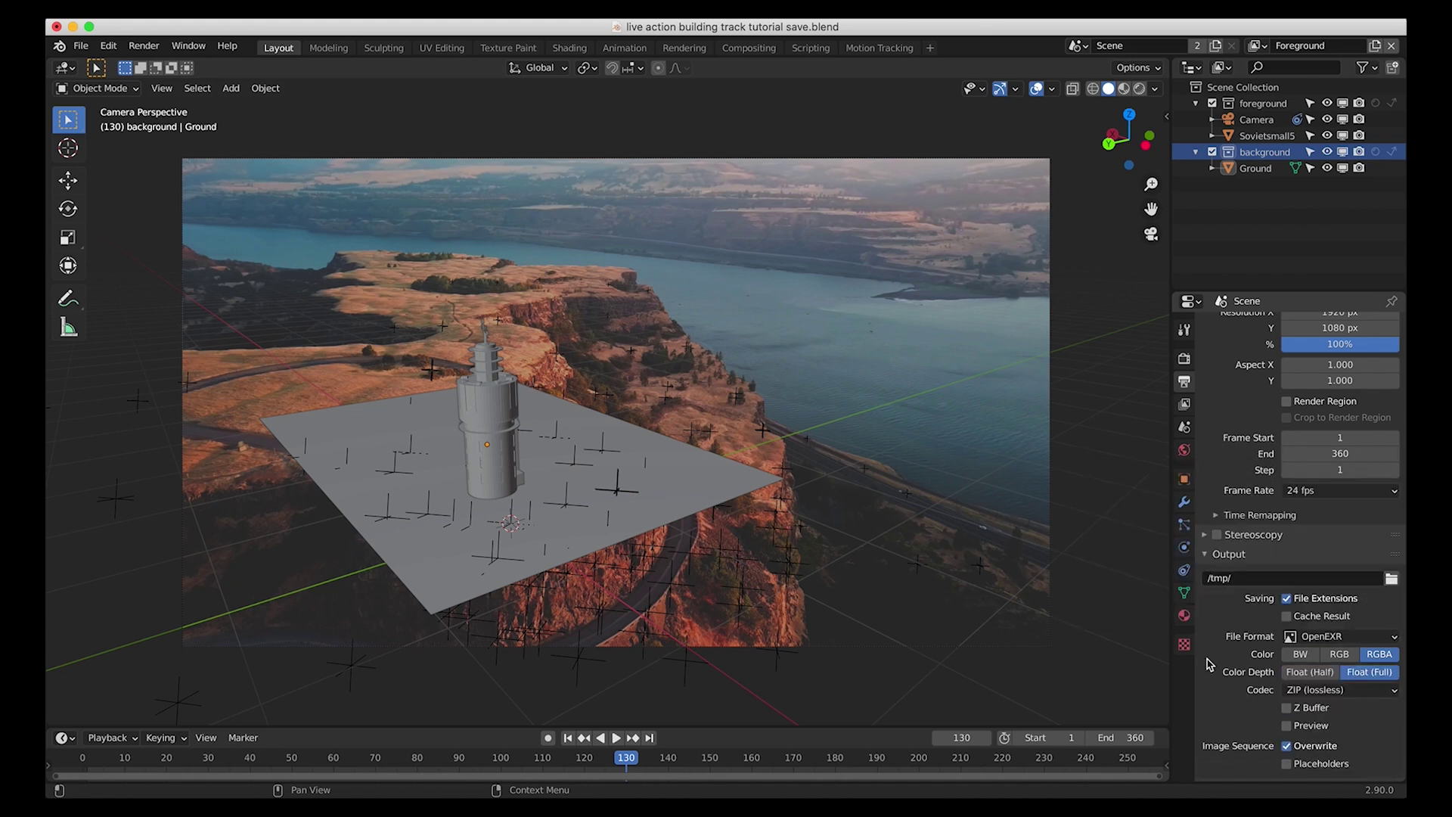
scroll(1274, 639, "down", 1)
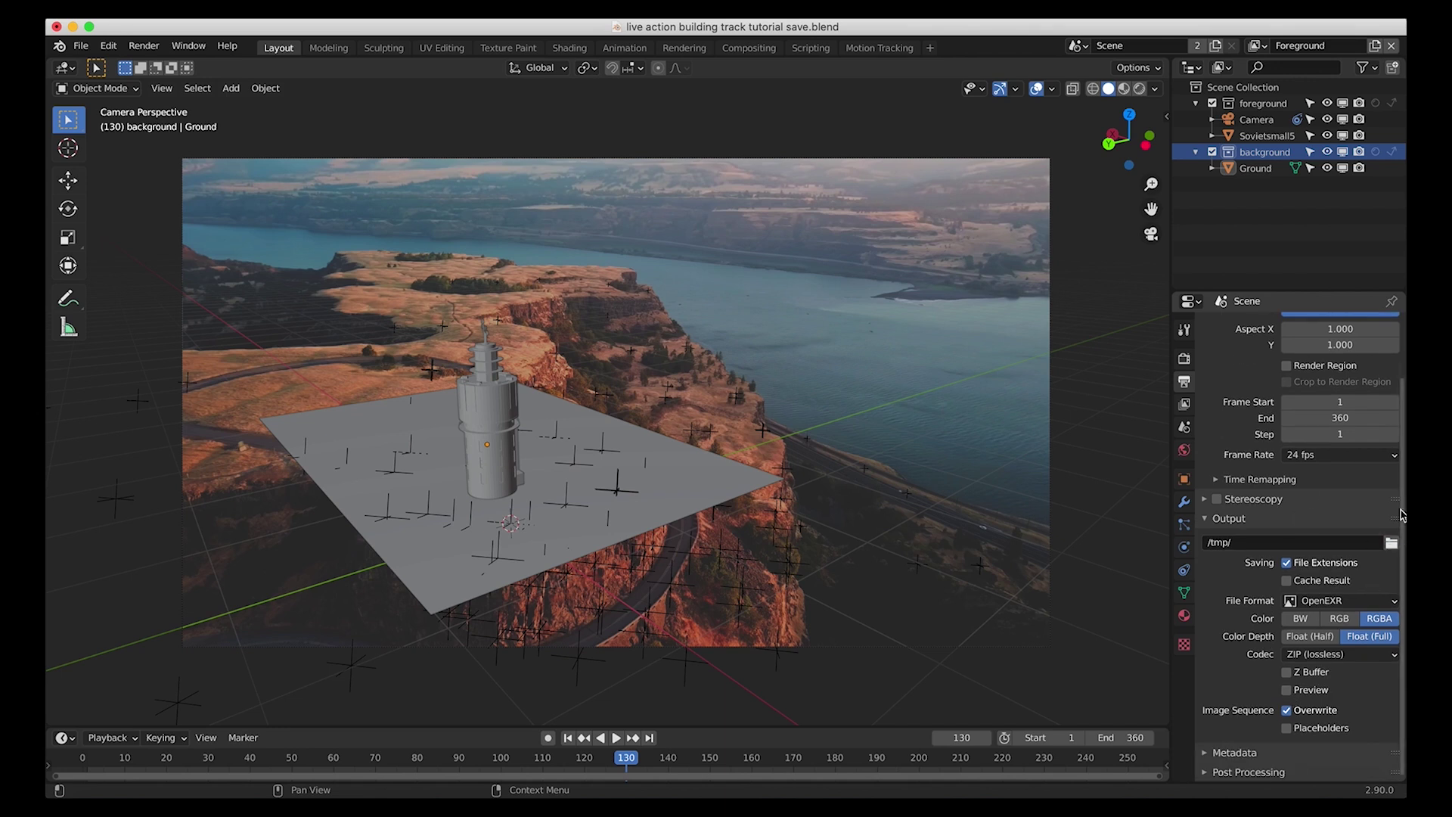
Browse for the output path and create a "Live action building tutorial output" folder inside the Citybuilder3d flyover projects folder on the external volume
left_click(1391, 541)
left_click(378, 228)
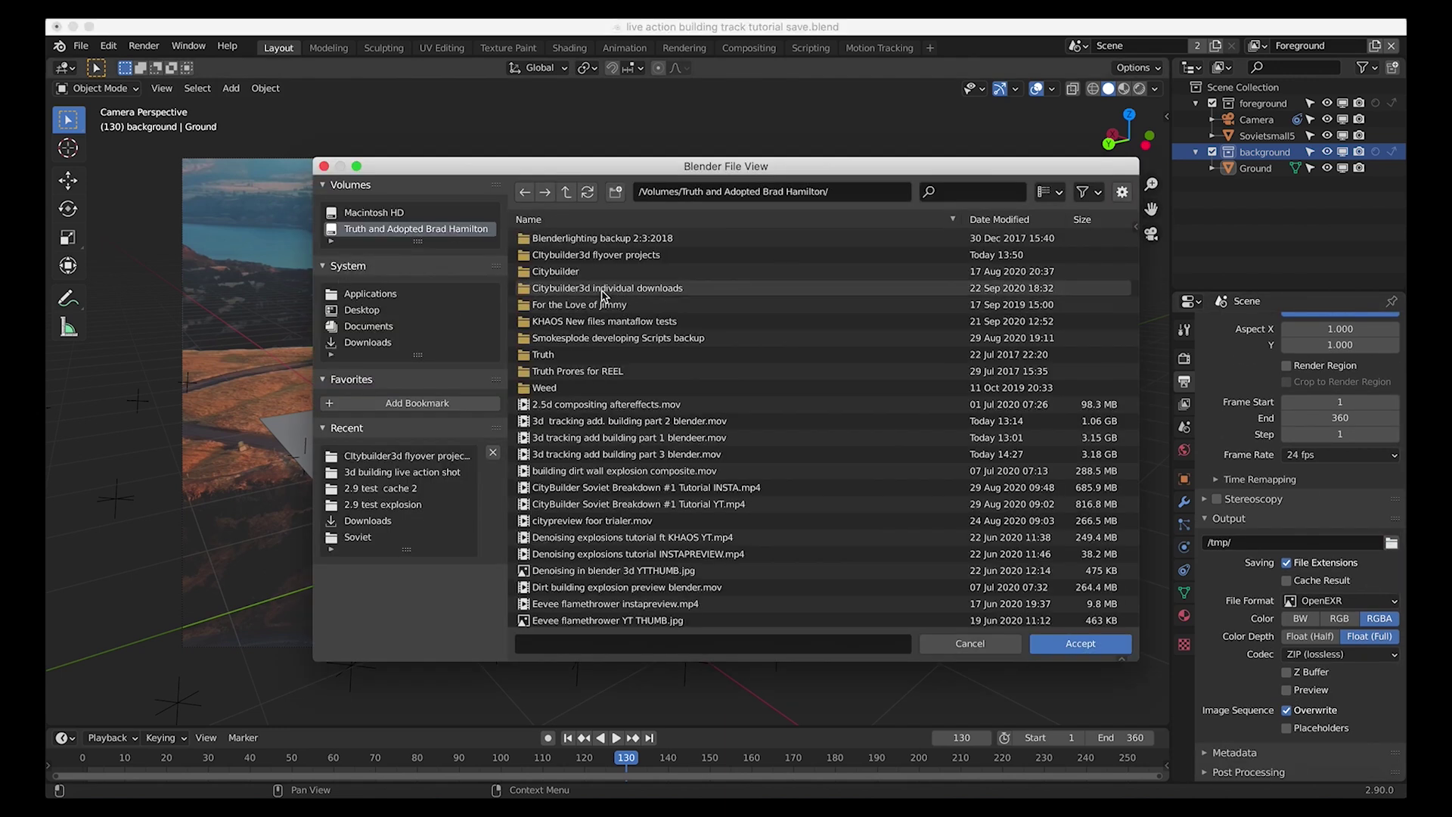
double_click(596, 254)
left_click(614, 191)
type("Livet")
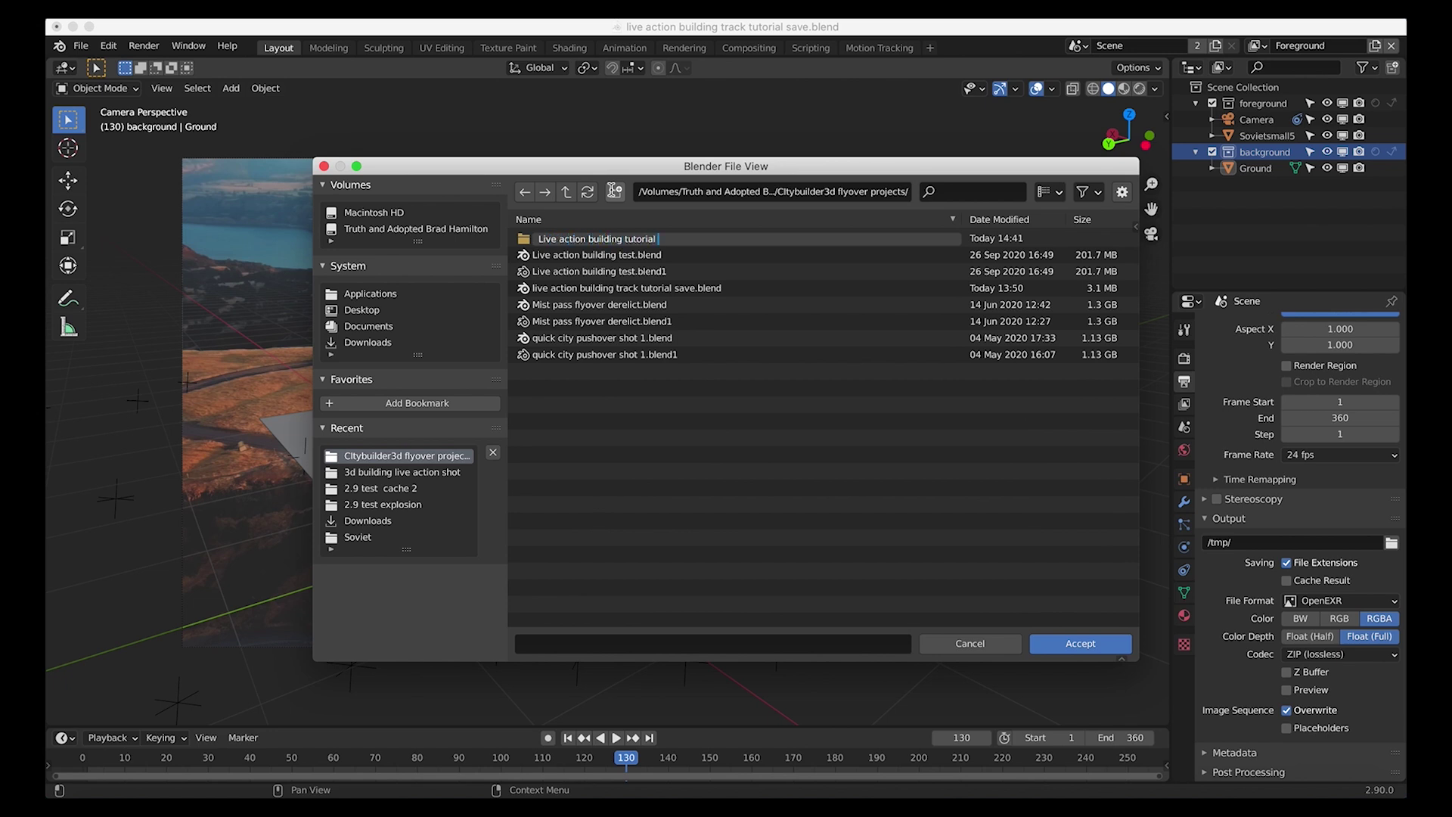
key("Return")
Create a "Beauty pass" subfolder and set the render output there with the file name "beauty pass"
left_click(615, 191)
type("Bea")
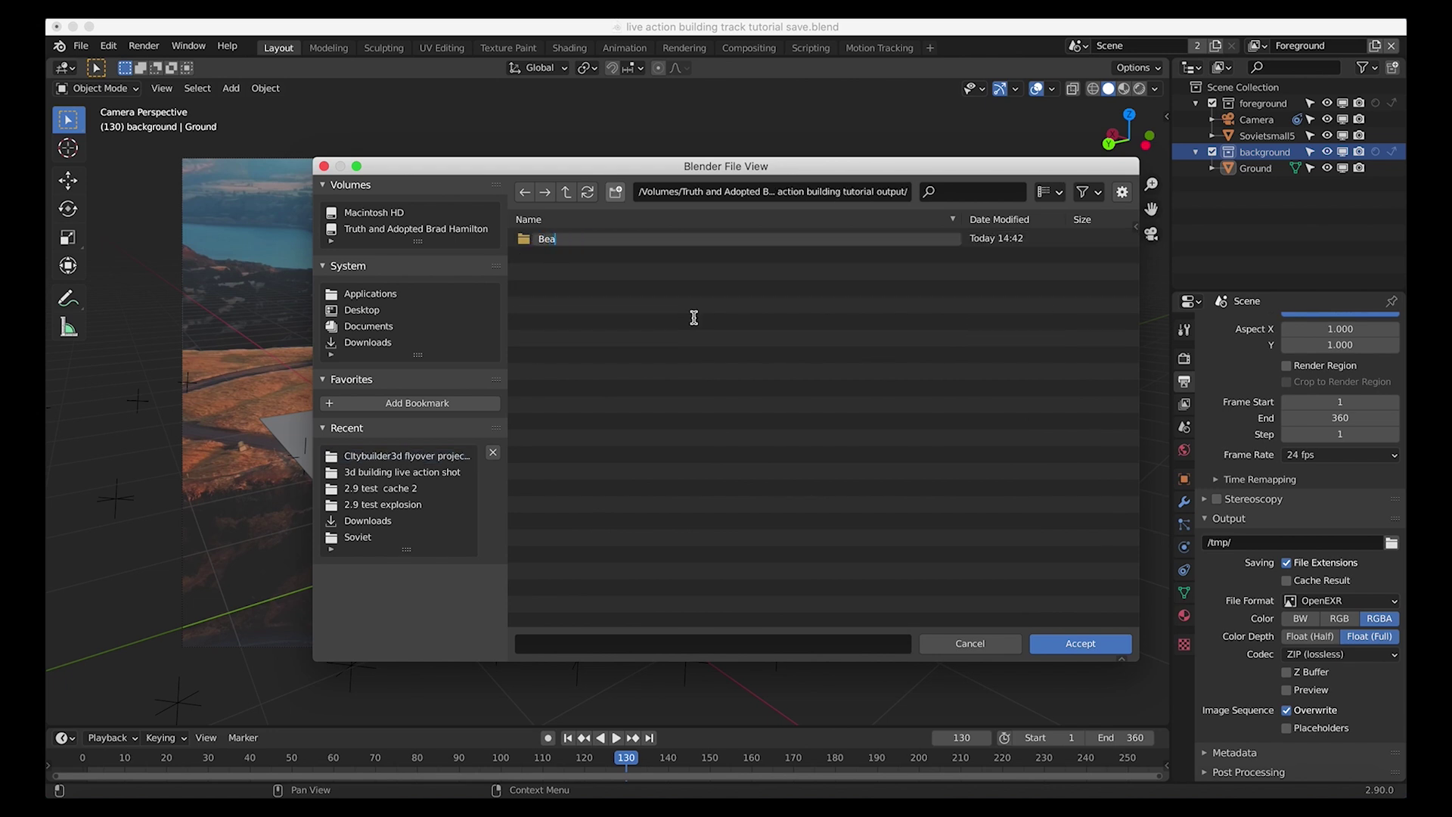
type("uty pass")
key("Return")
left_click(577, 645)
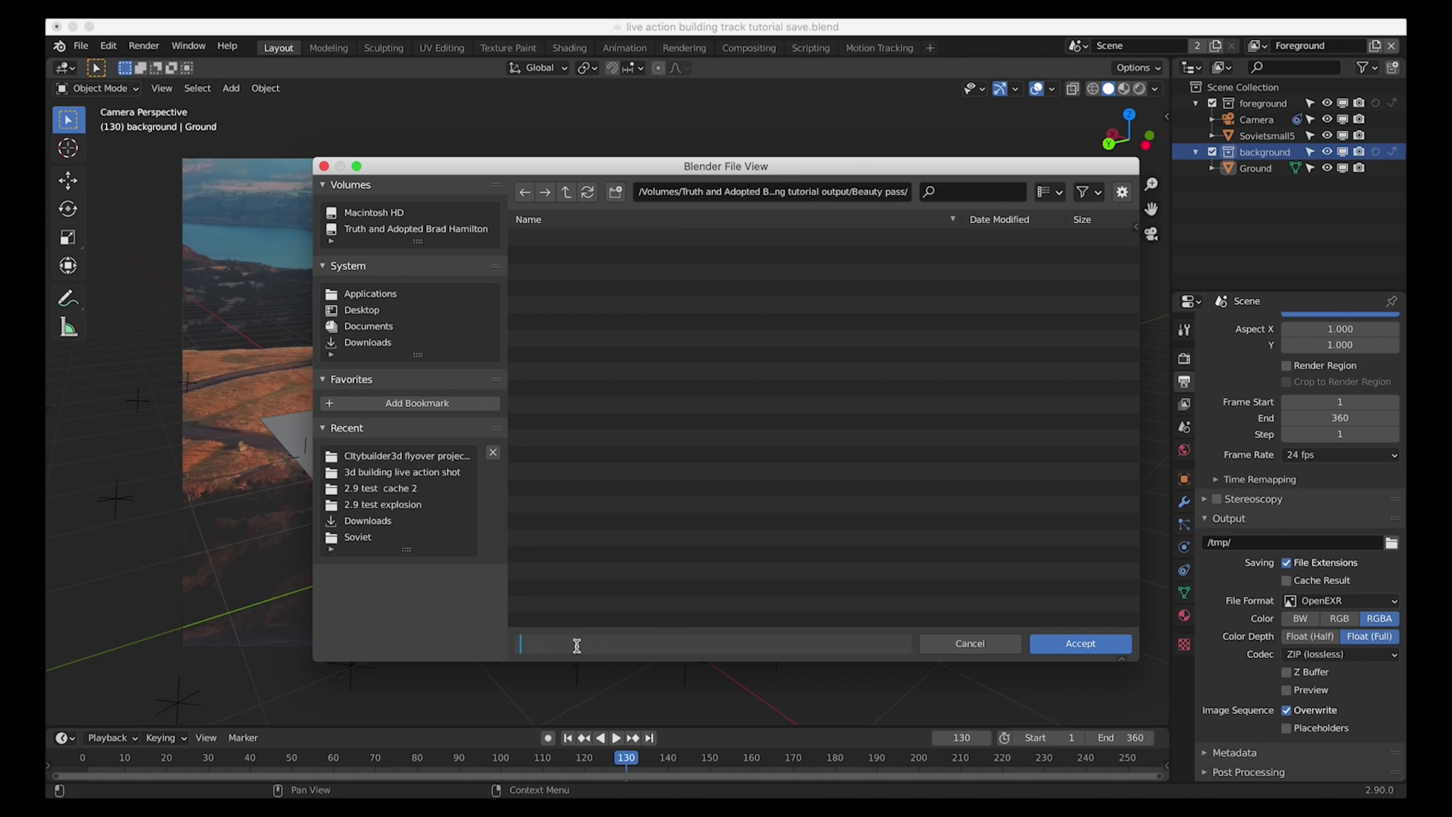
type("beauty pass")
left_click(1080, 644)
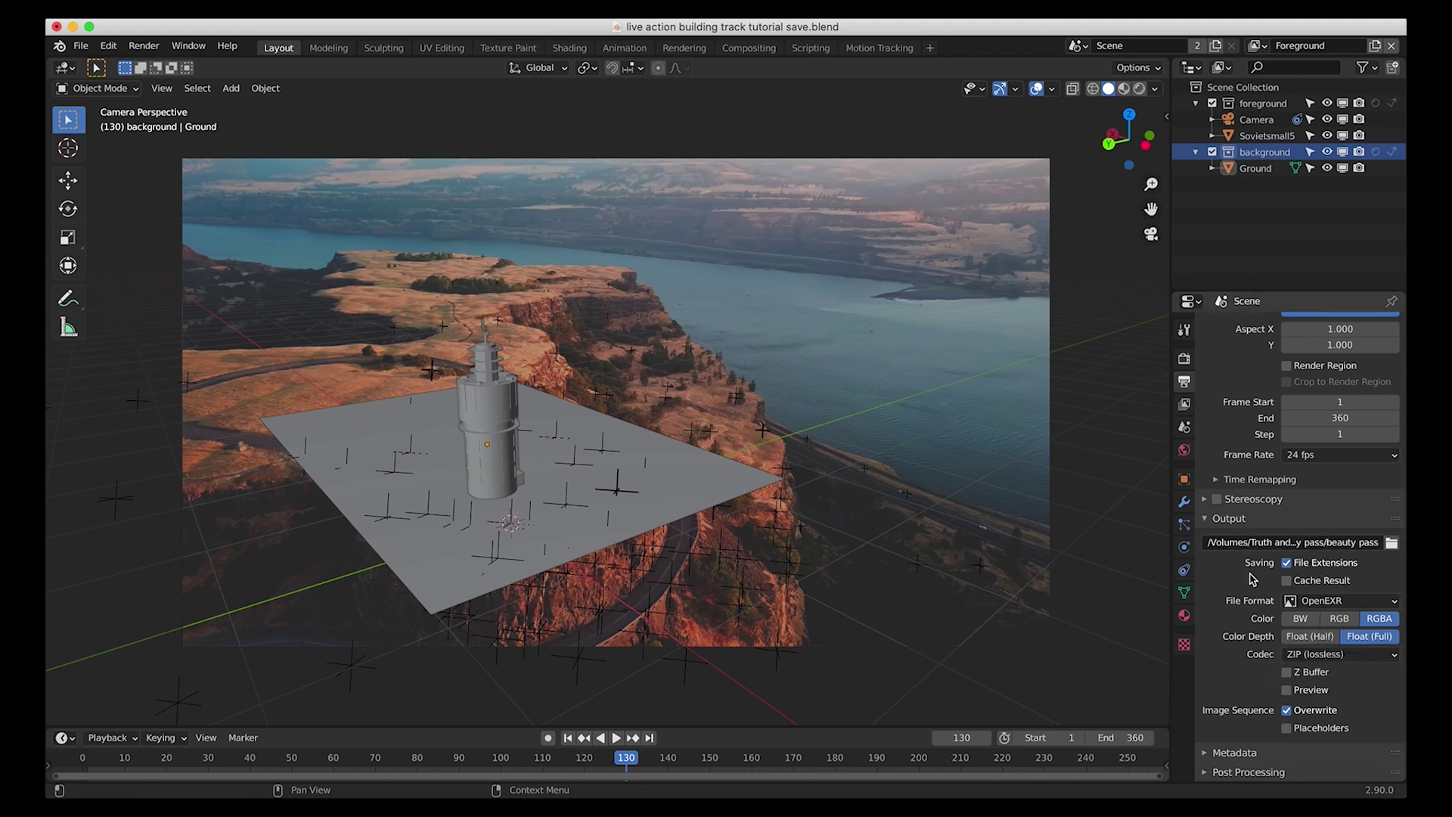
Open the Compositing workspace and examine how the movie clip and render layers feed the Composite node
scroll(1324, 522, "up", 2)
scroll(1251, 457, "up", 1)
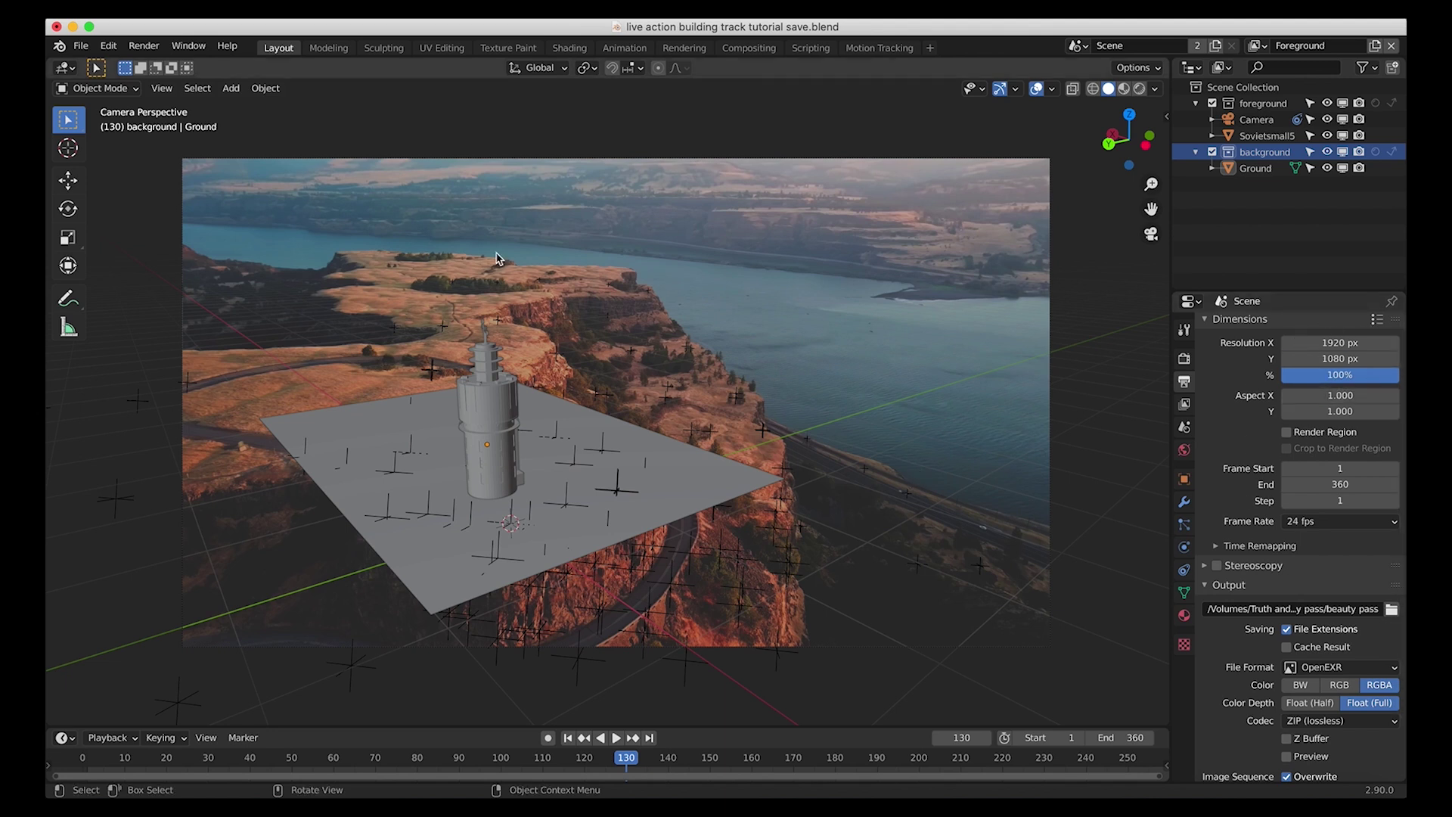
left_click(750, 48)
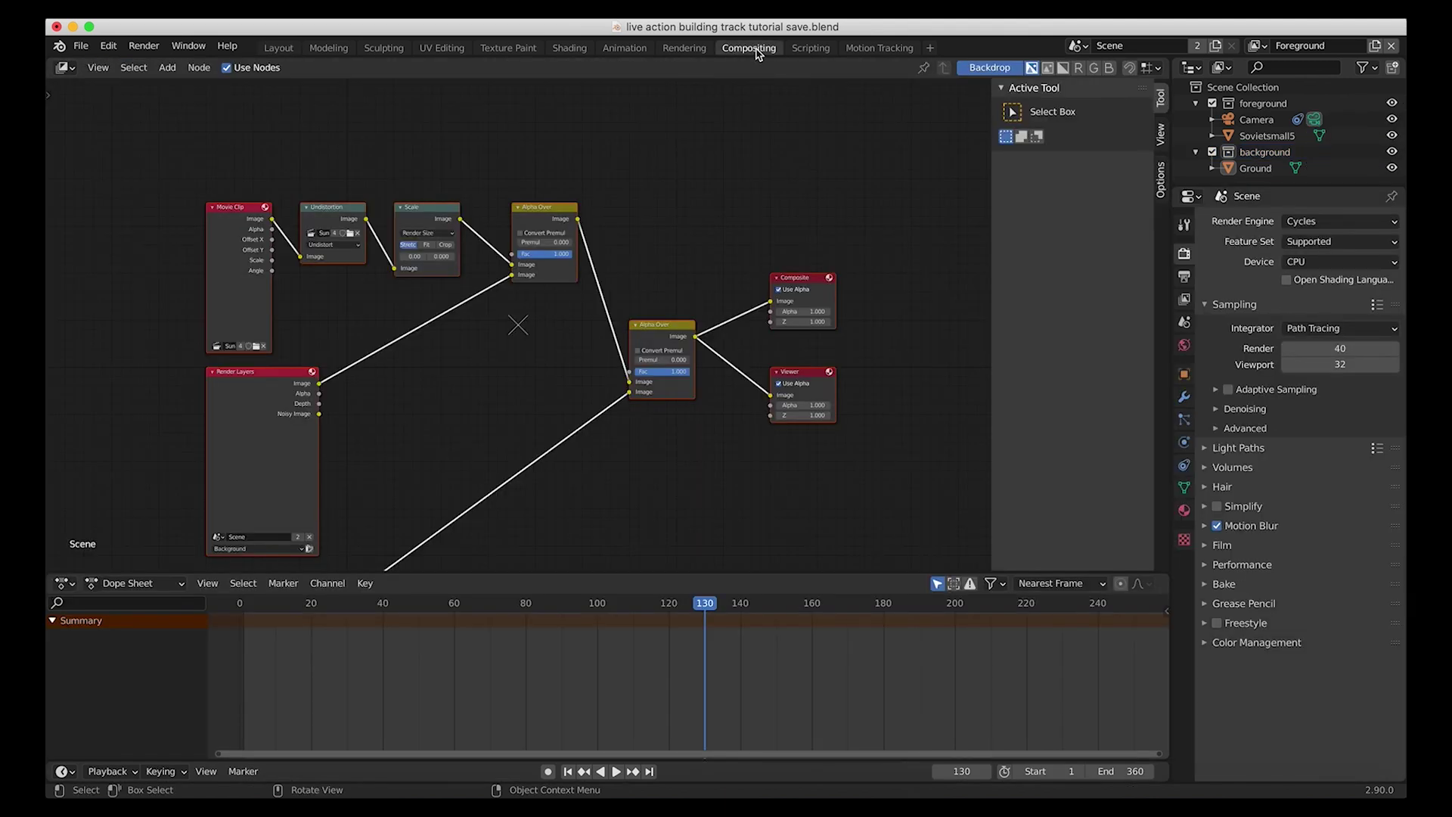
scroll(605, 371, "up", 3)
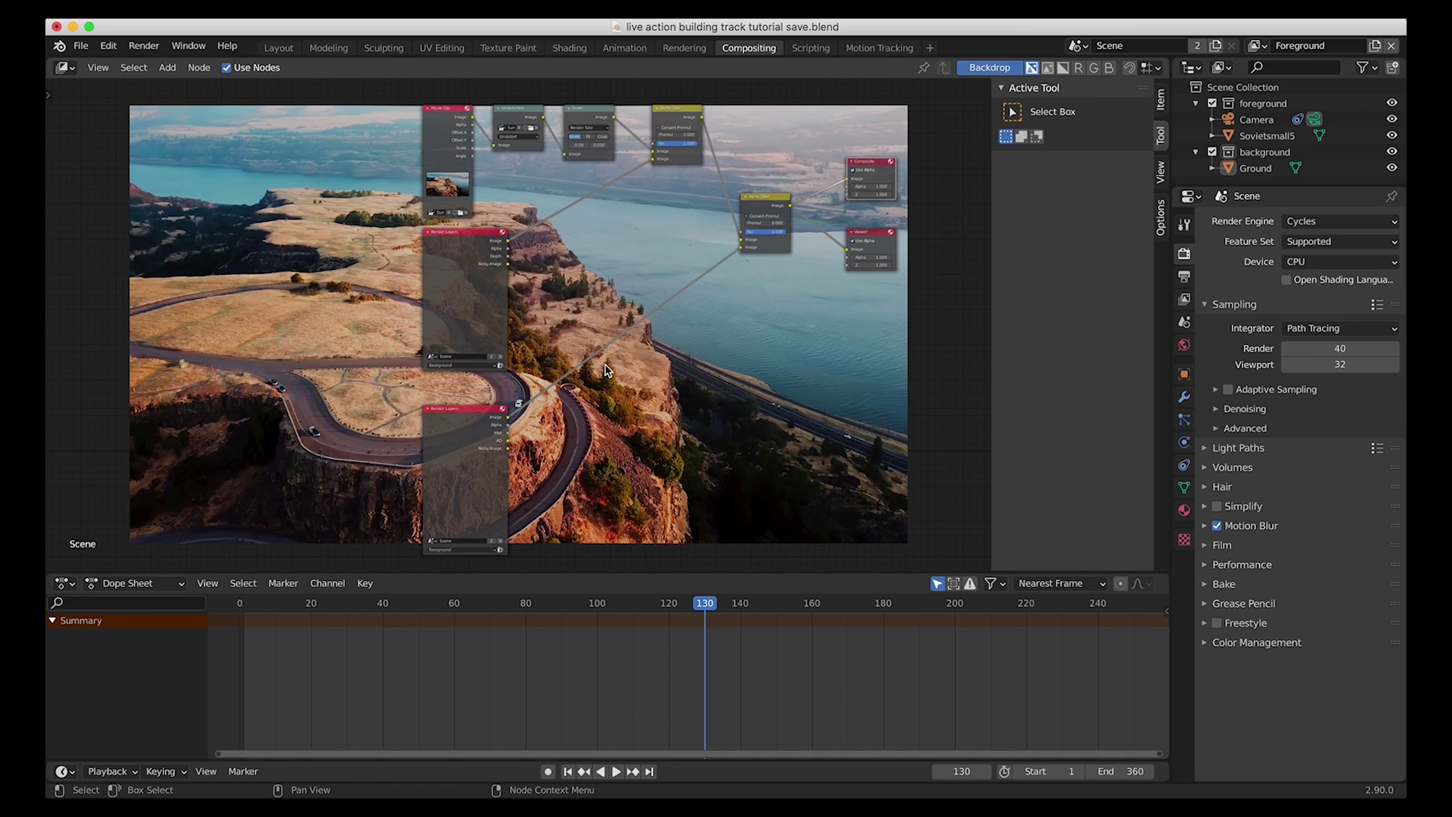
key("Home")
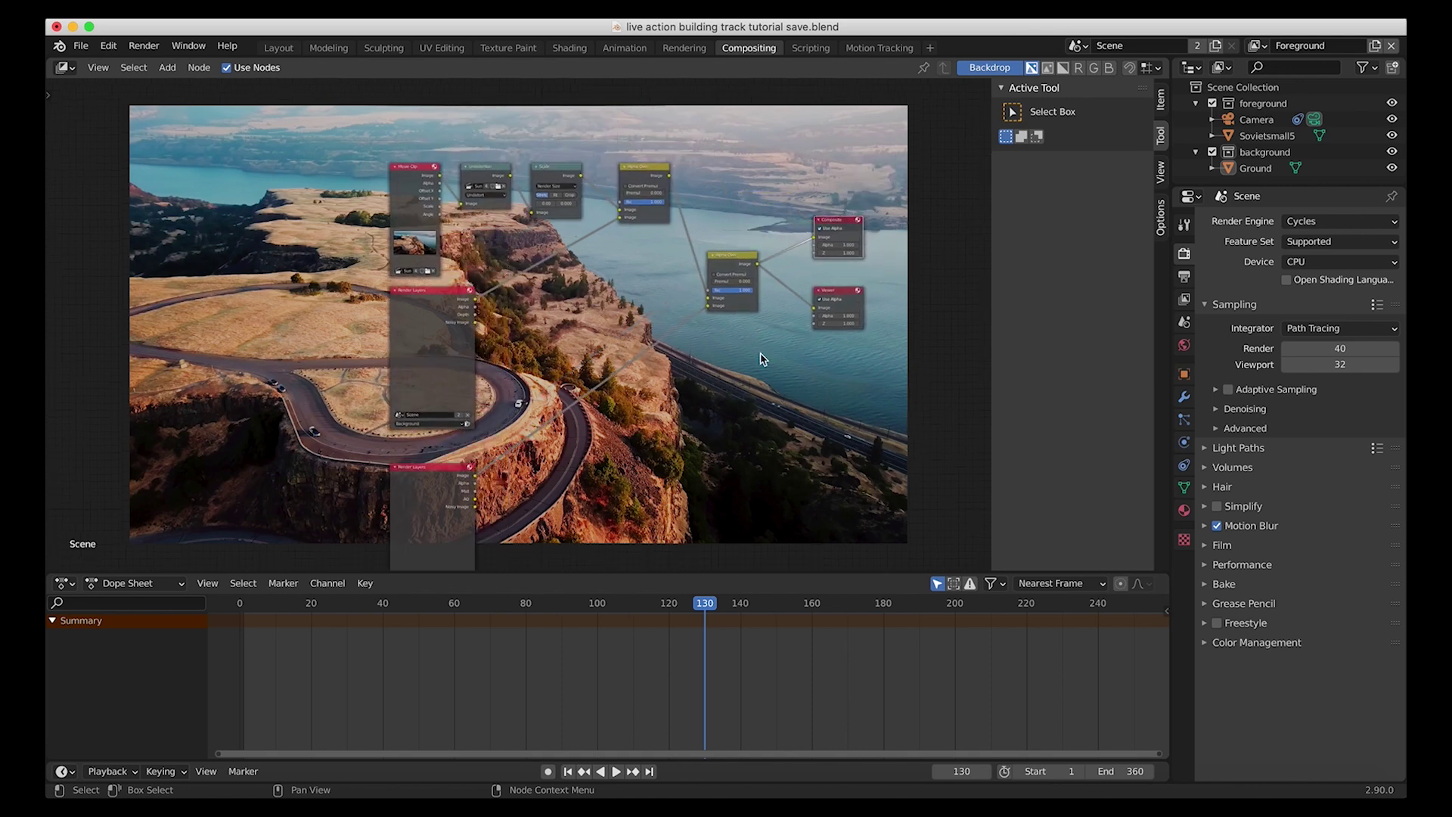
left_click(412, 361)
left_click(393, 207)
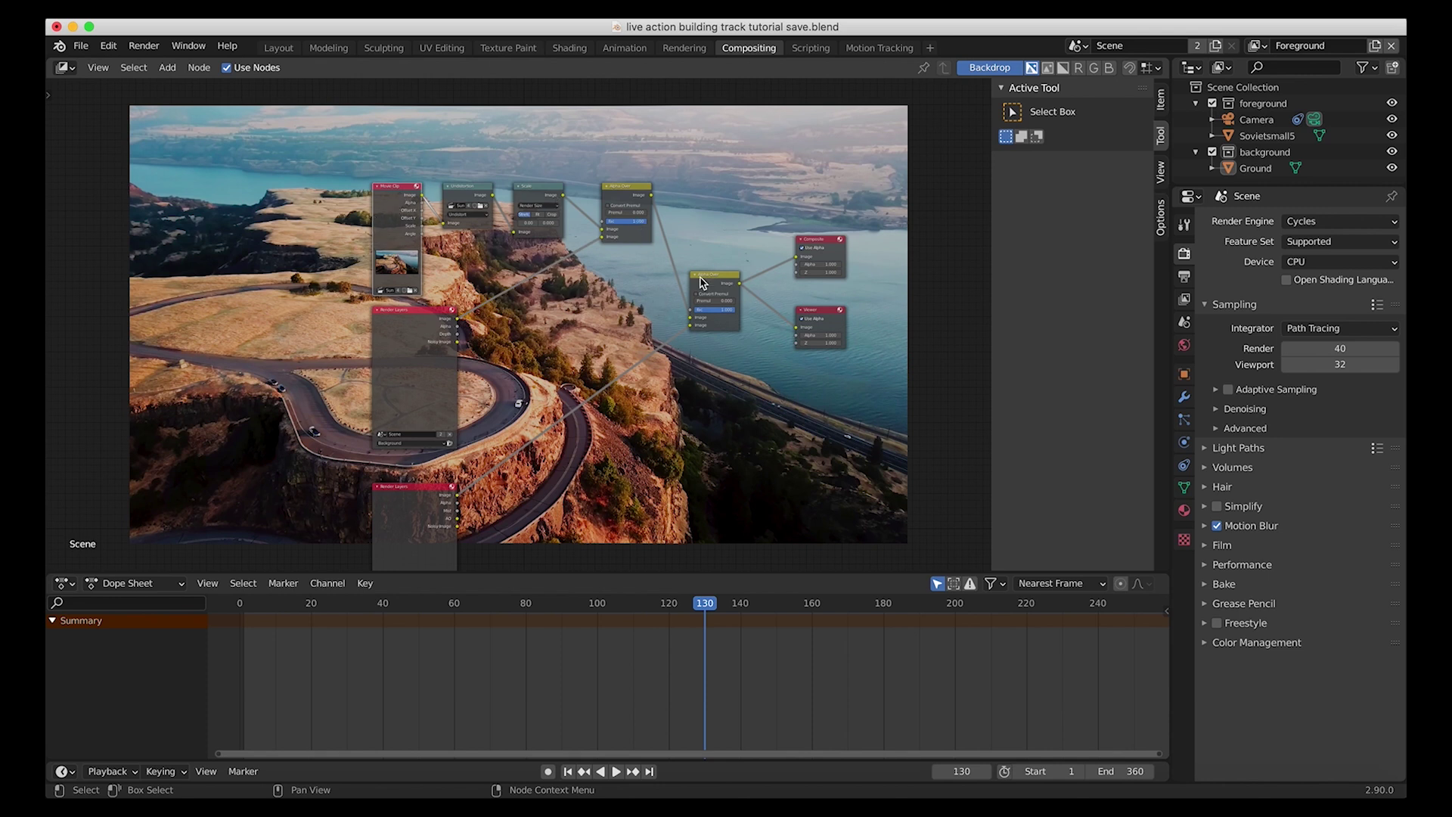
left_click(822, 235)
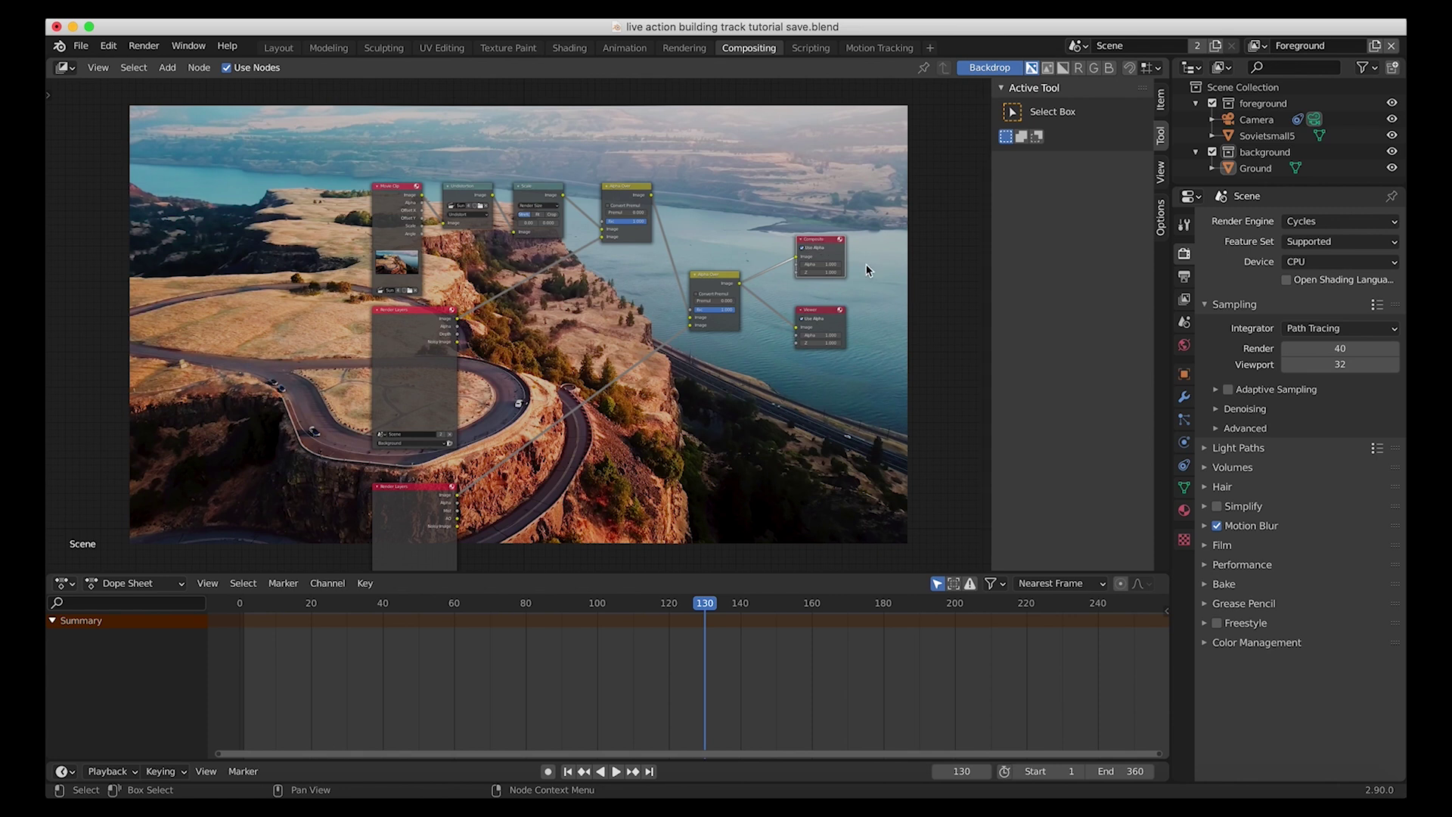
Show the scene's output settings beside the node tree and nudge the Composite node slightly away from the Alpha Over node
left_click(1185, 276)
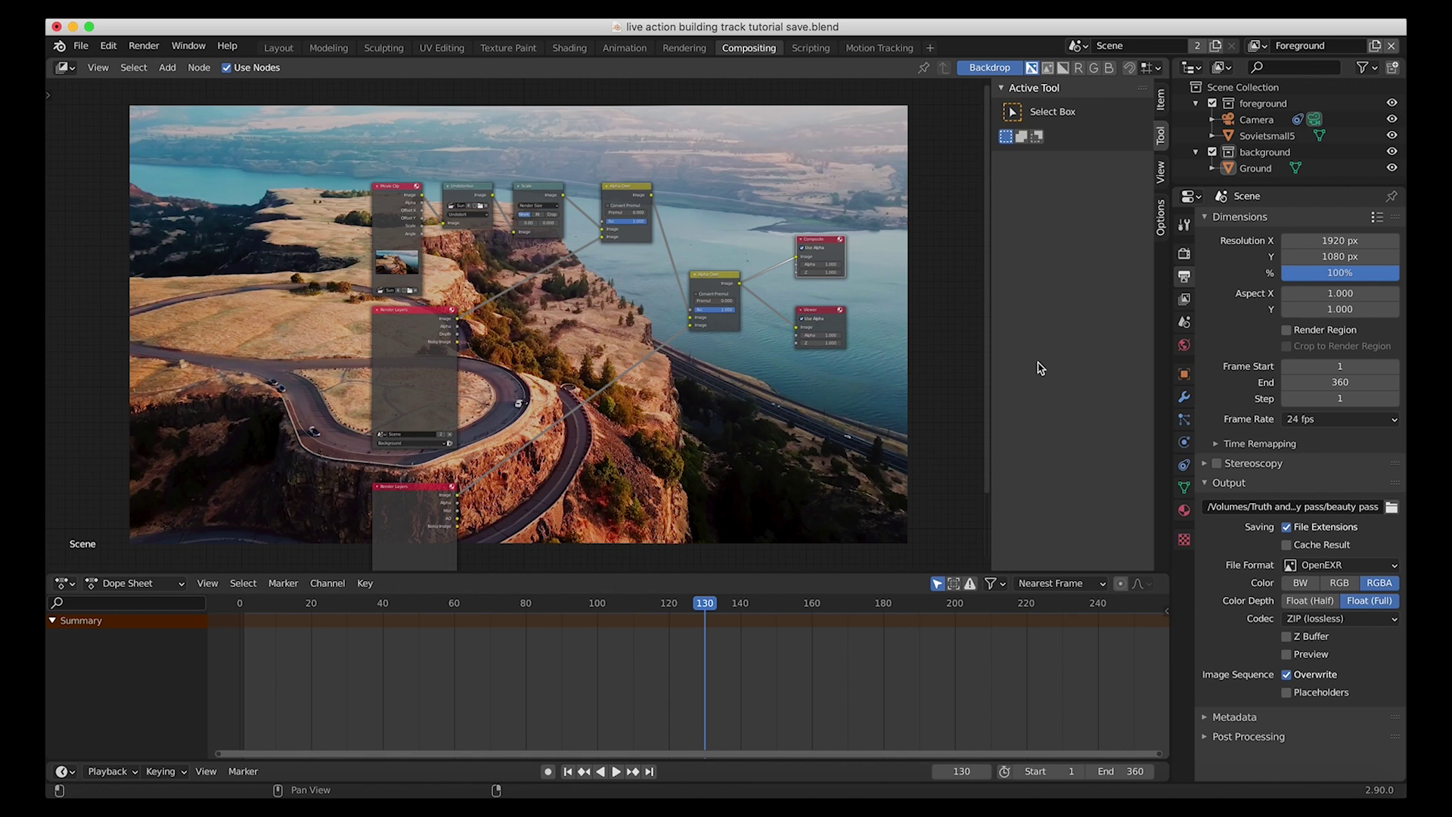
scroll(614, 371, "up", 1)
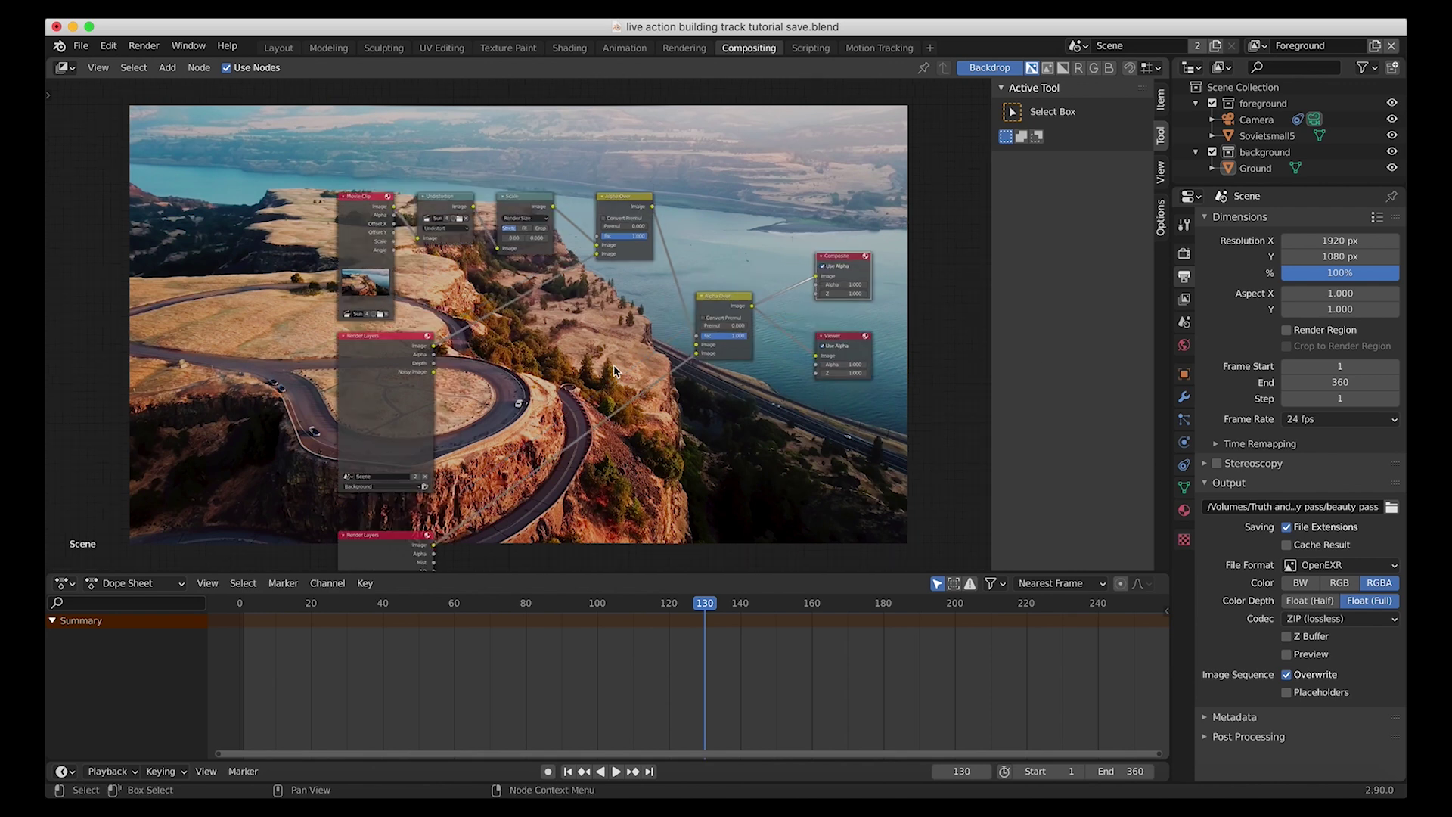
left_click_drag(849, 257, 858, 255)
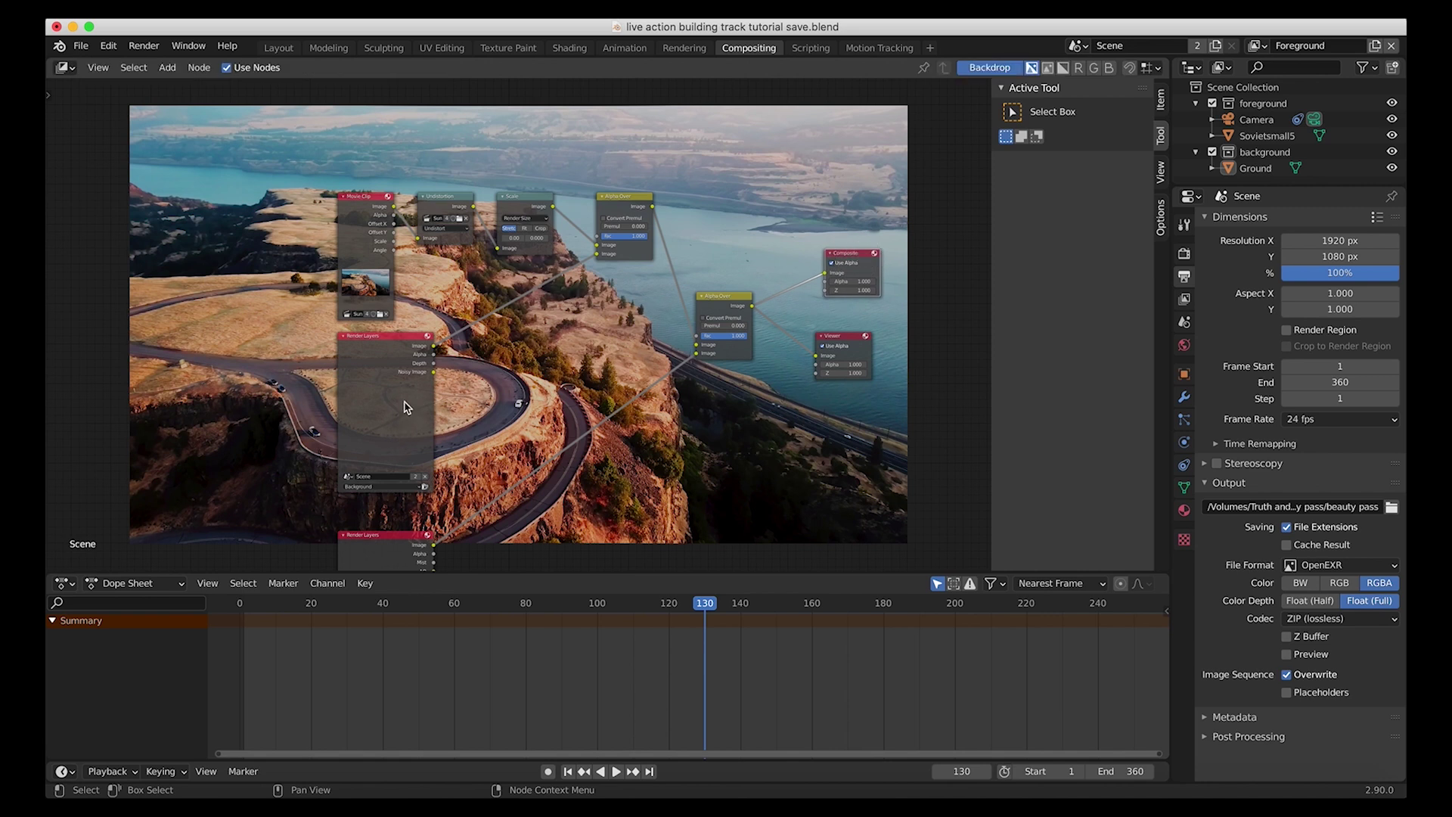
scroll(470, 360, "down", 2)
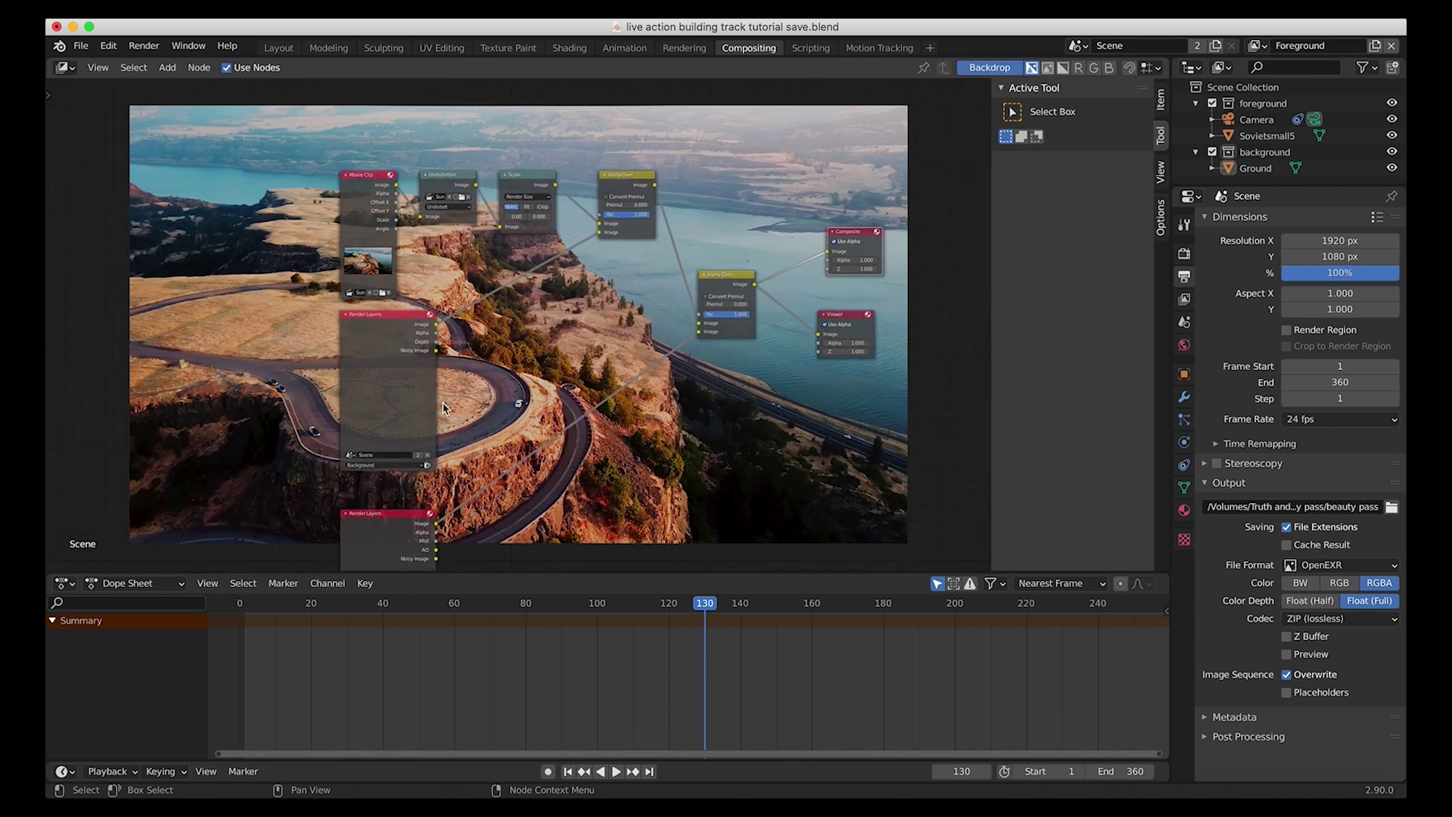
scroll(485, 405, "down", 2)
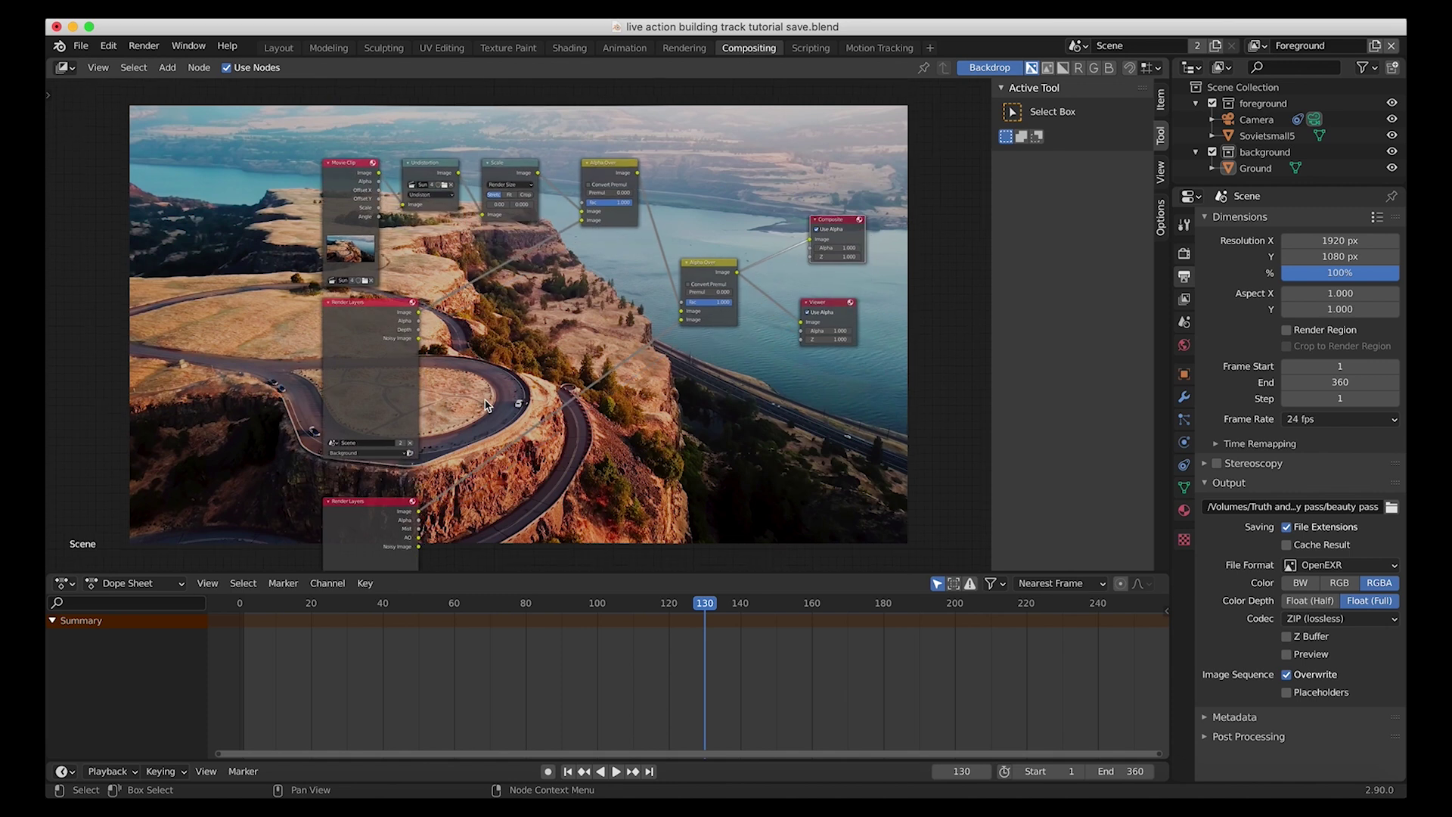
Move the Composite node beside the foreground Render Layers node and connect that layer's Image output to the Composite's Image input
left_click_drag(834, 229, 598, 465)
scroll(597, 462, "down", 3)
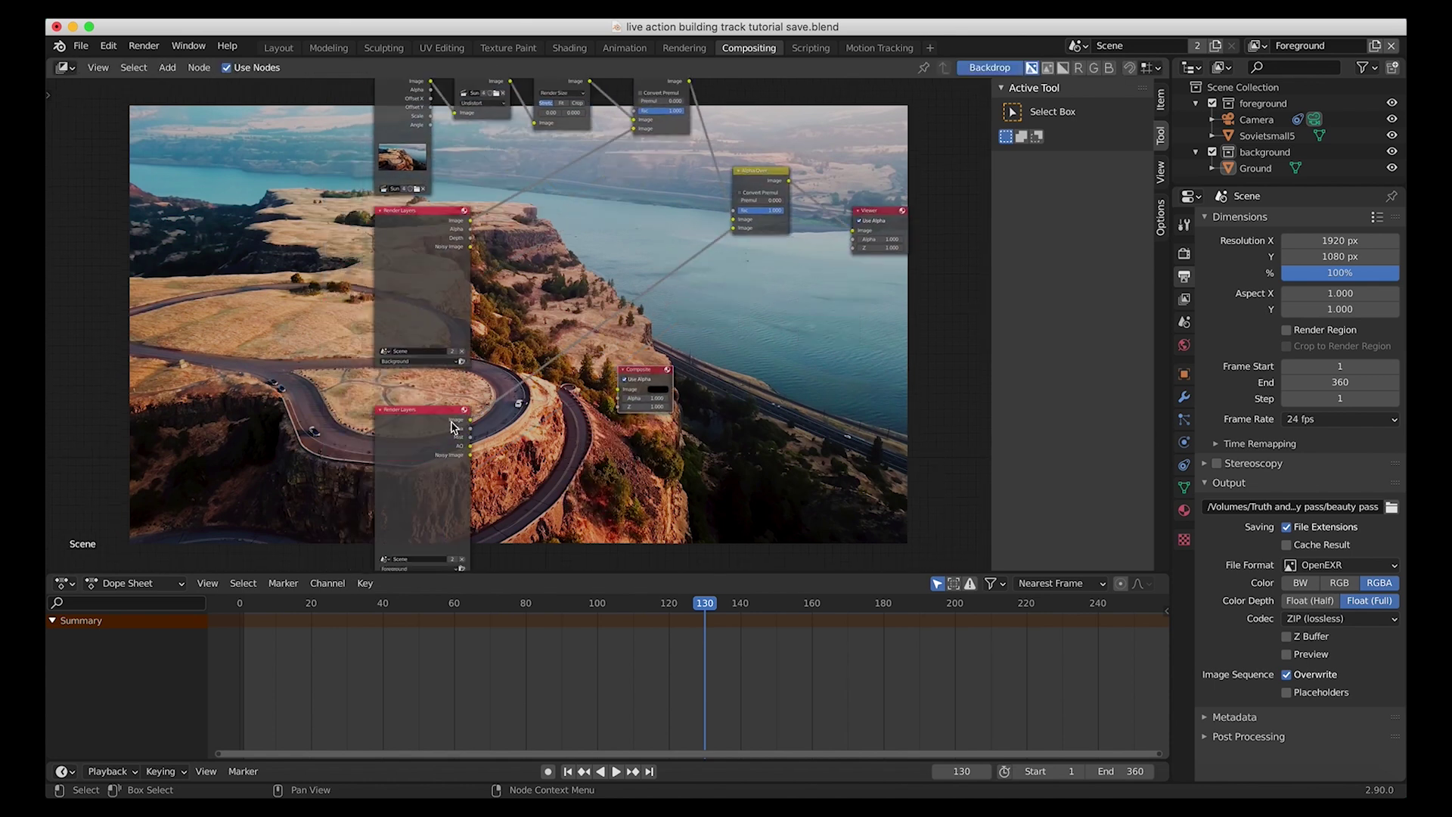
scroll(598, 462, "up", 2)
middle_click_drag(597, 463, 551, 308)
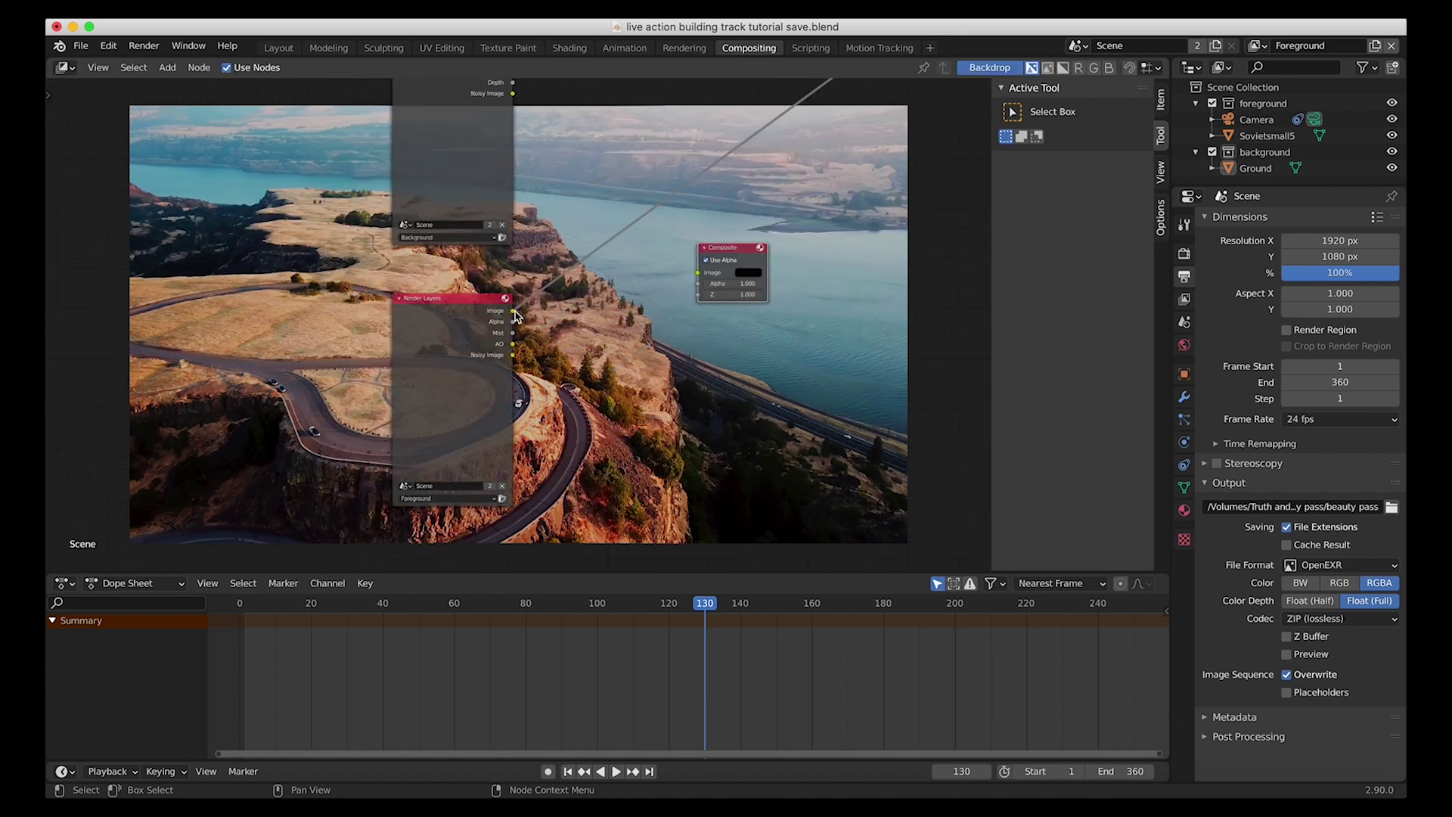
left_click_drag(513, 311, 699, 274)
left_click_drag(514, 313, 694, 282)
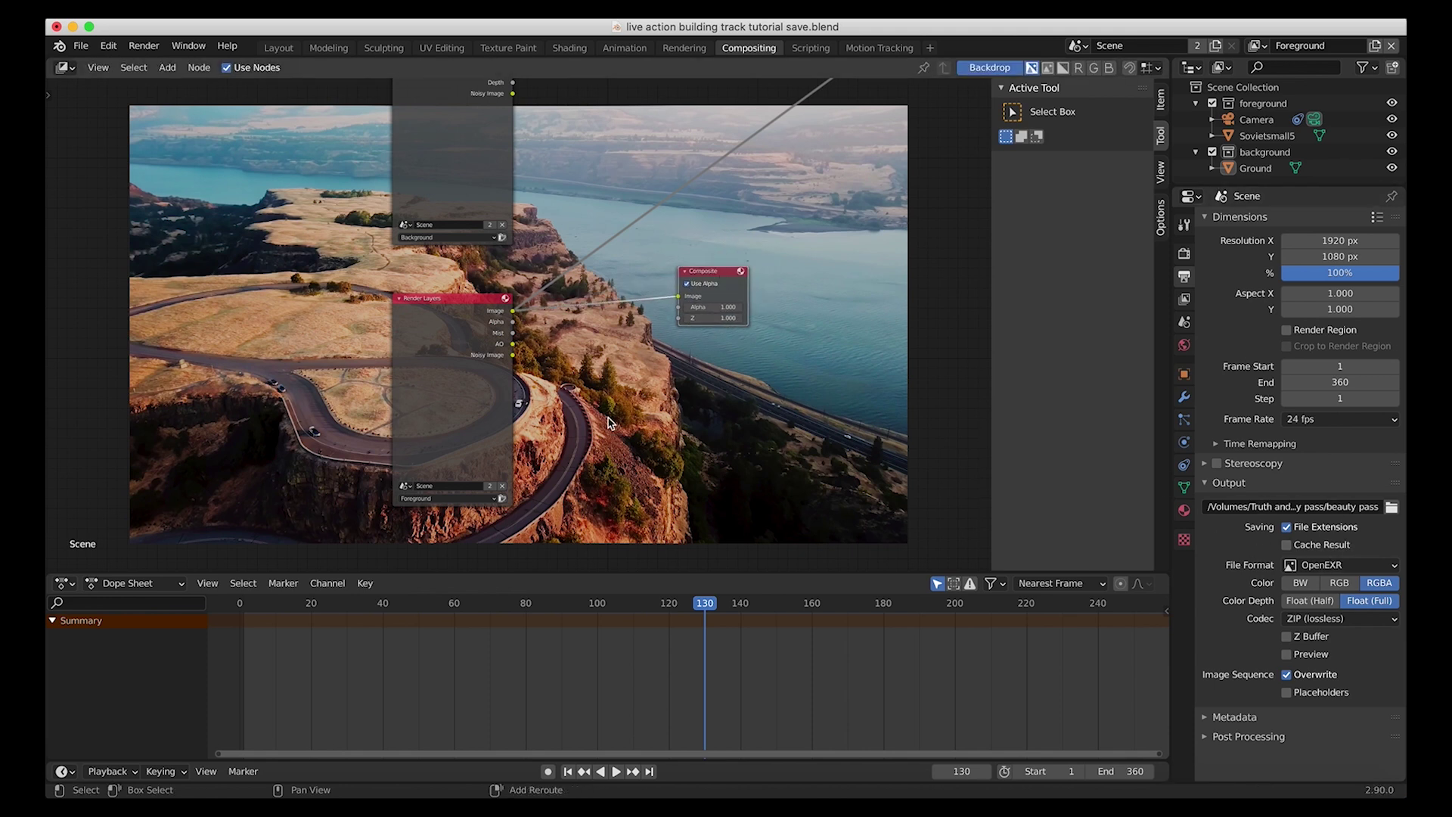
Add a File Output node below the Composite node and connect the foreground layer's Mist output to it
key("shift+a")
mouse_move(596, 458)
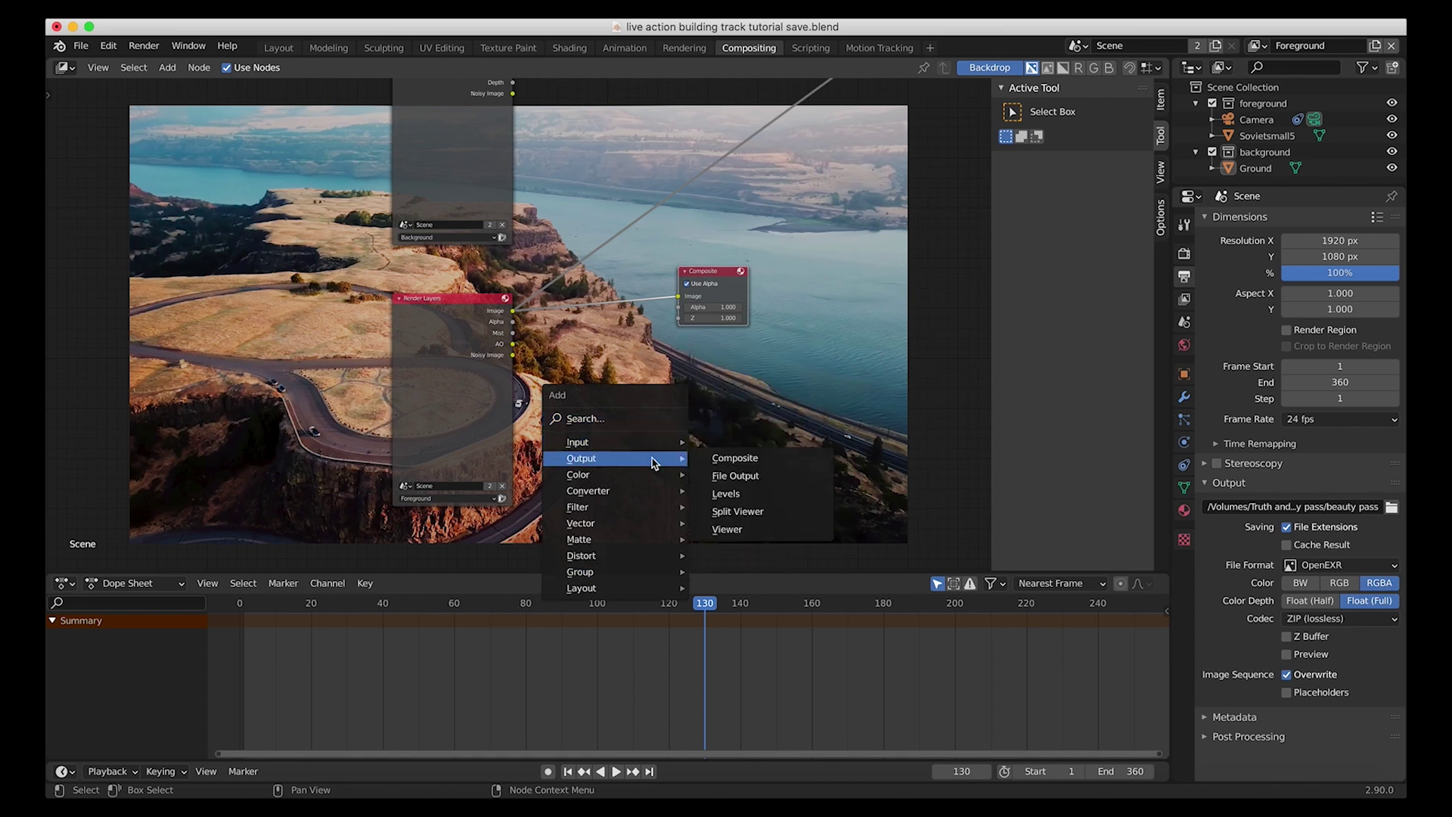
left_click(745, 475)
left_click(714, 361)
left_click_drag(514, 333, 690, 394)
Create a "mist pass" subfolder in the tutorial output folder and set the mist node's base path there with the file name "mist pass"
left_click(751, 384)
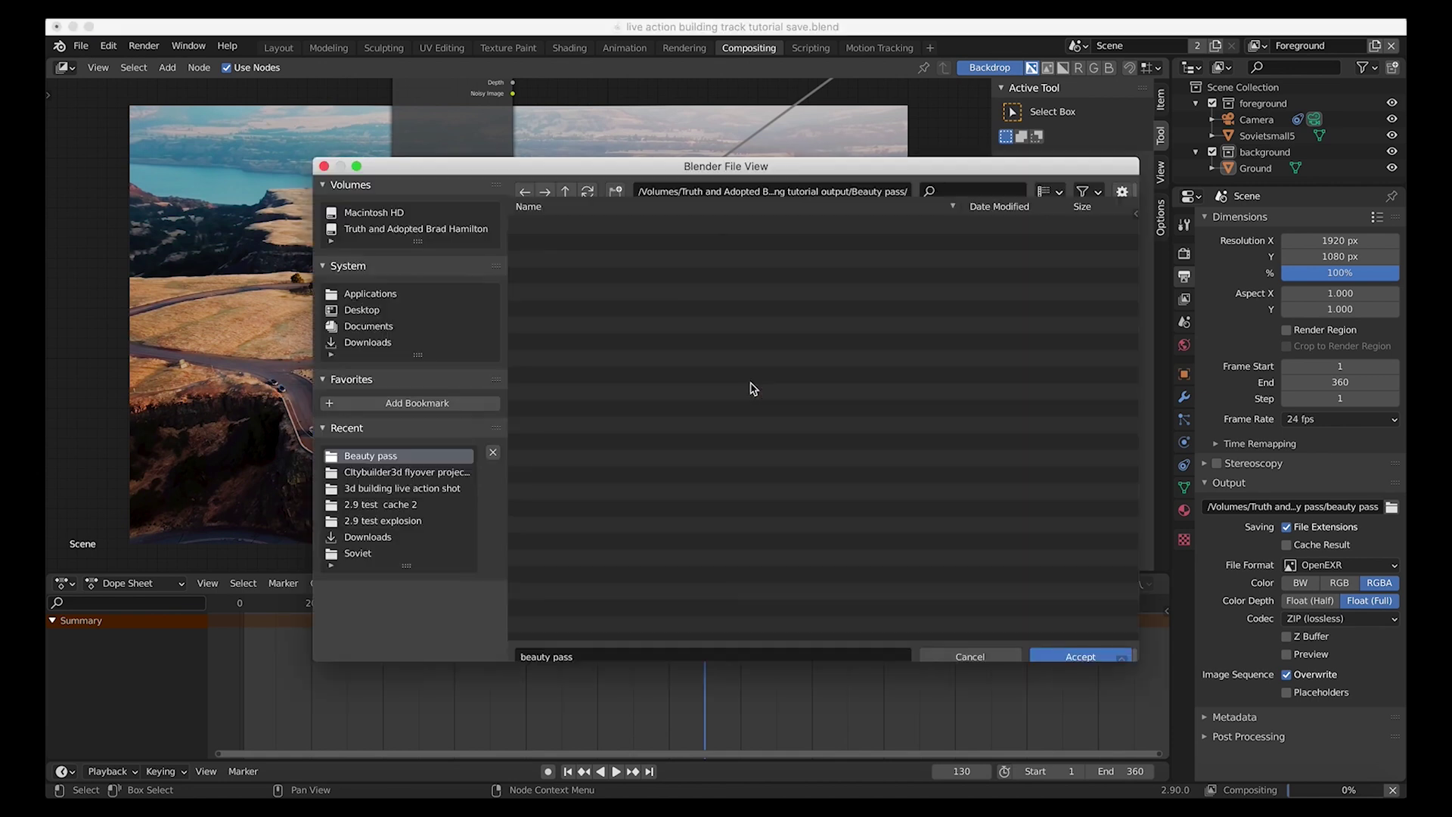
left_click(566, 192)
left_click(615, 191)
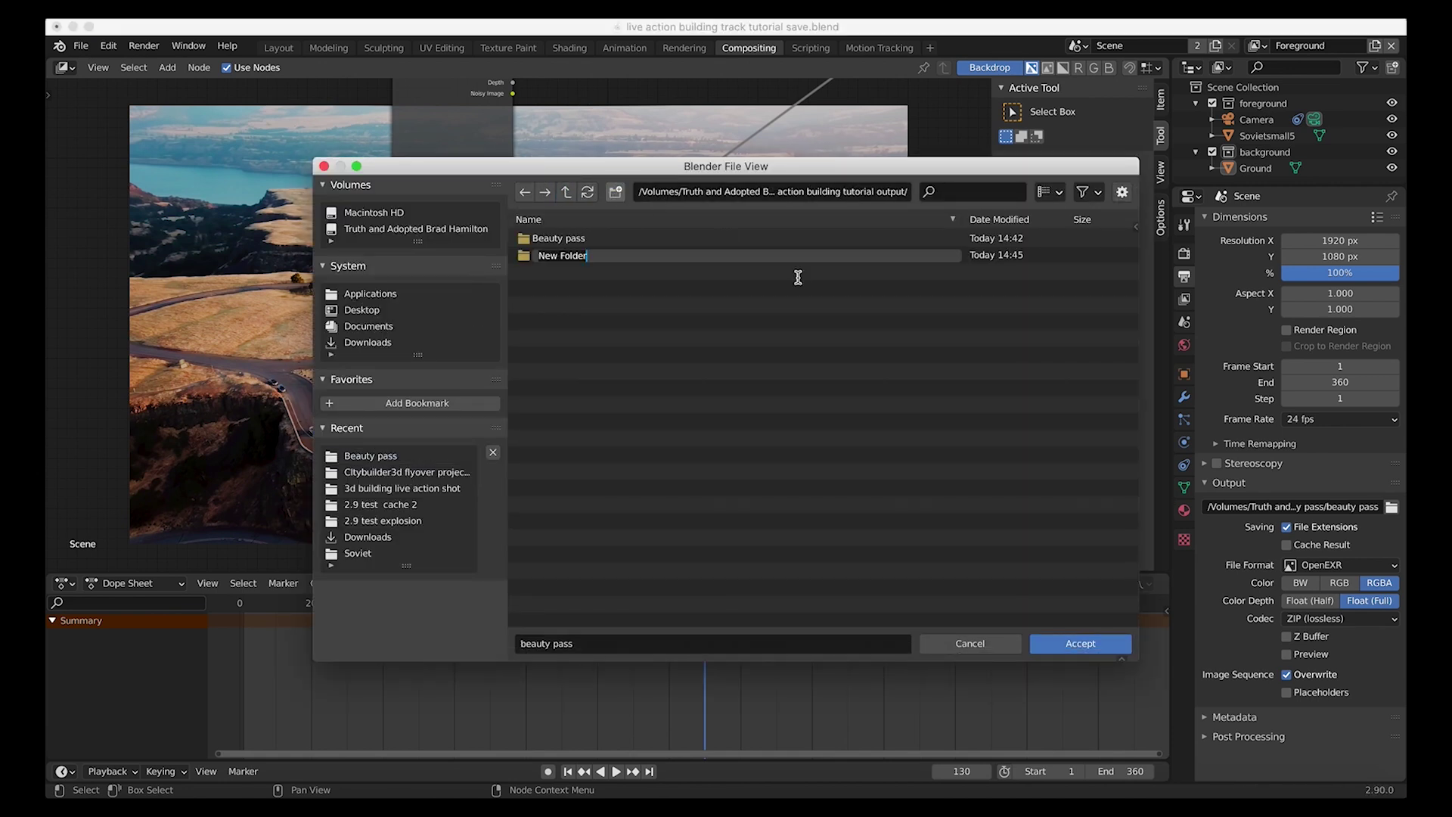
type("mist pass")
key("Return")
double_click(555, 256)
left_click(535, 643)
type("mist pass")
left_click(1062, 645)
Add a second File Output node below the mist one and connect the foreground layer's AO output to it
key("shift+a")
mouse_move(648, 422)
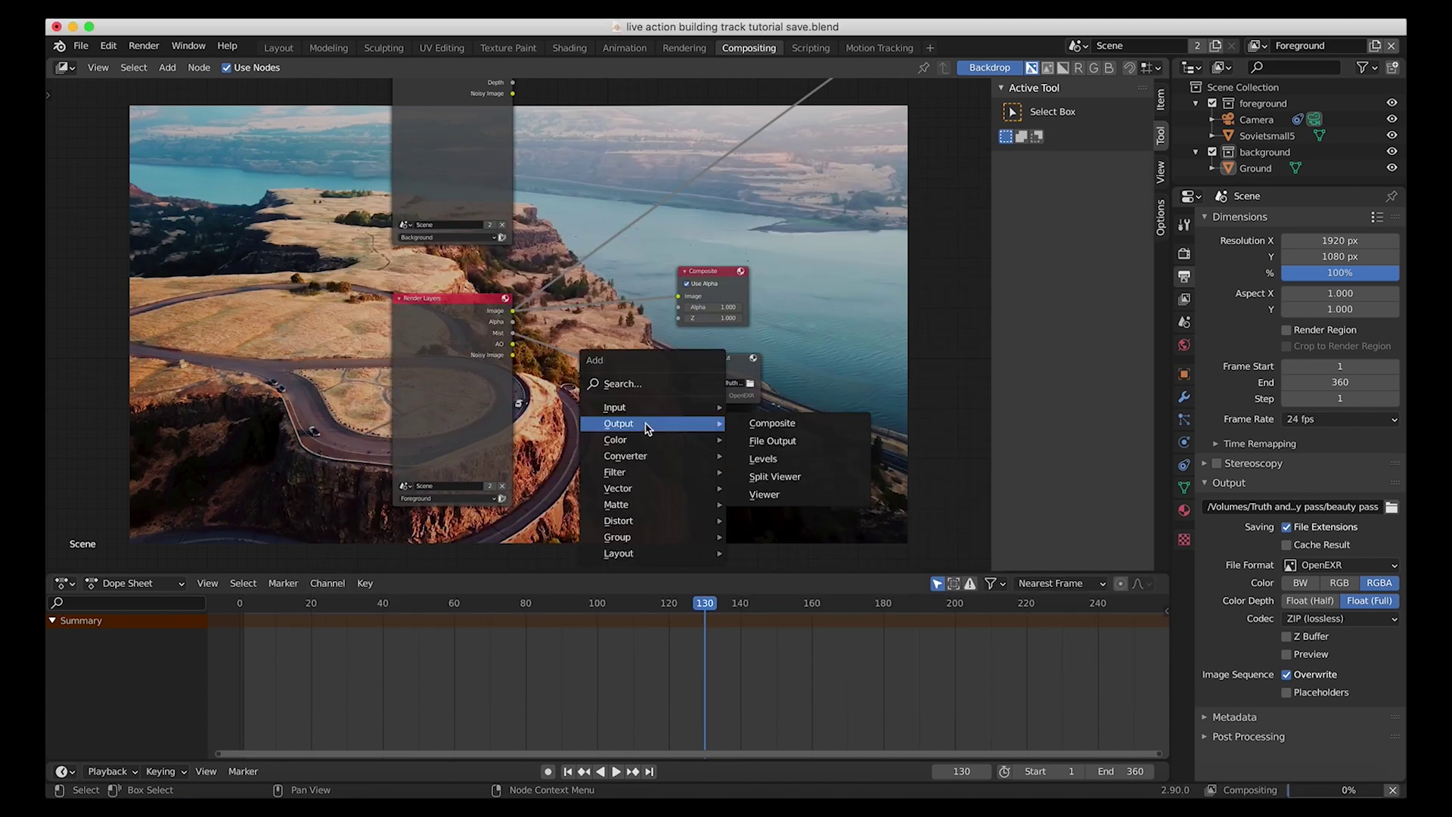
left_click_drag(644, 442, 644, 443)
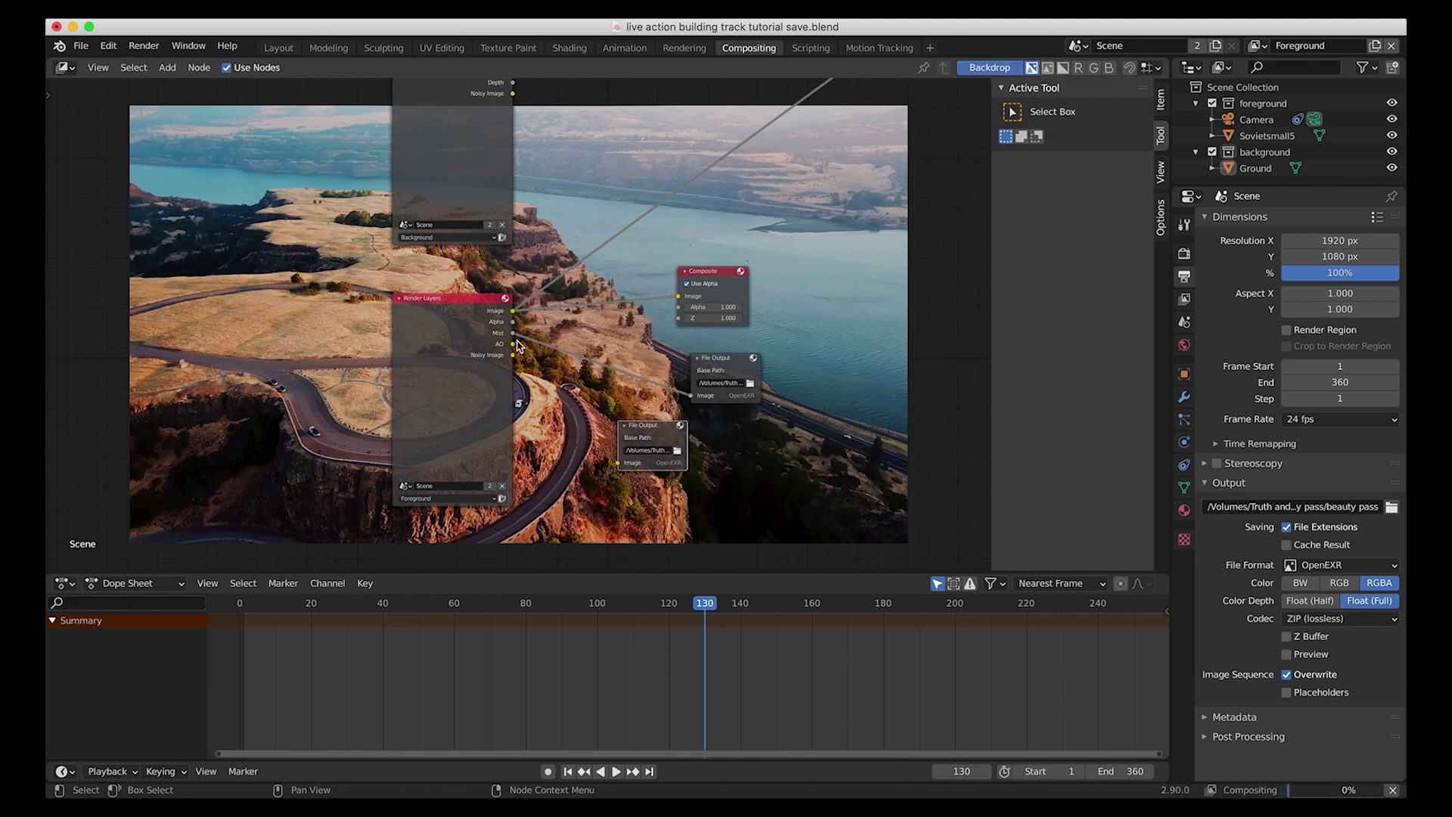
left_click_drag(513, 344, 614, 463)
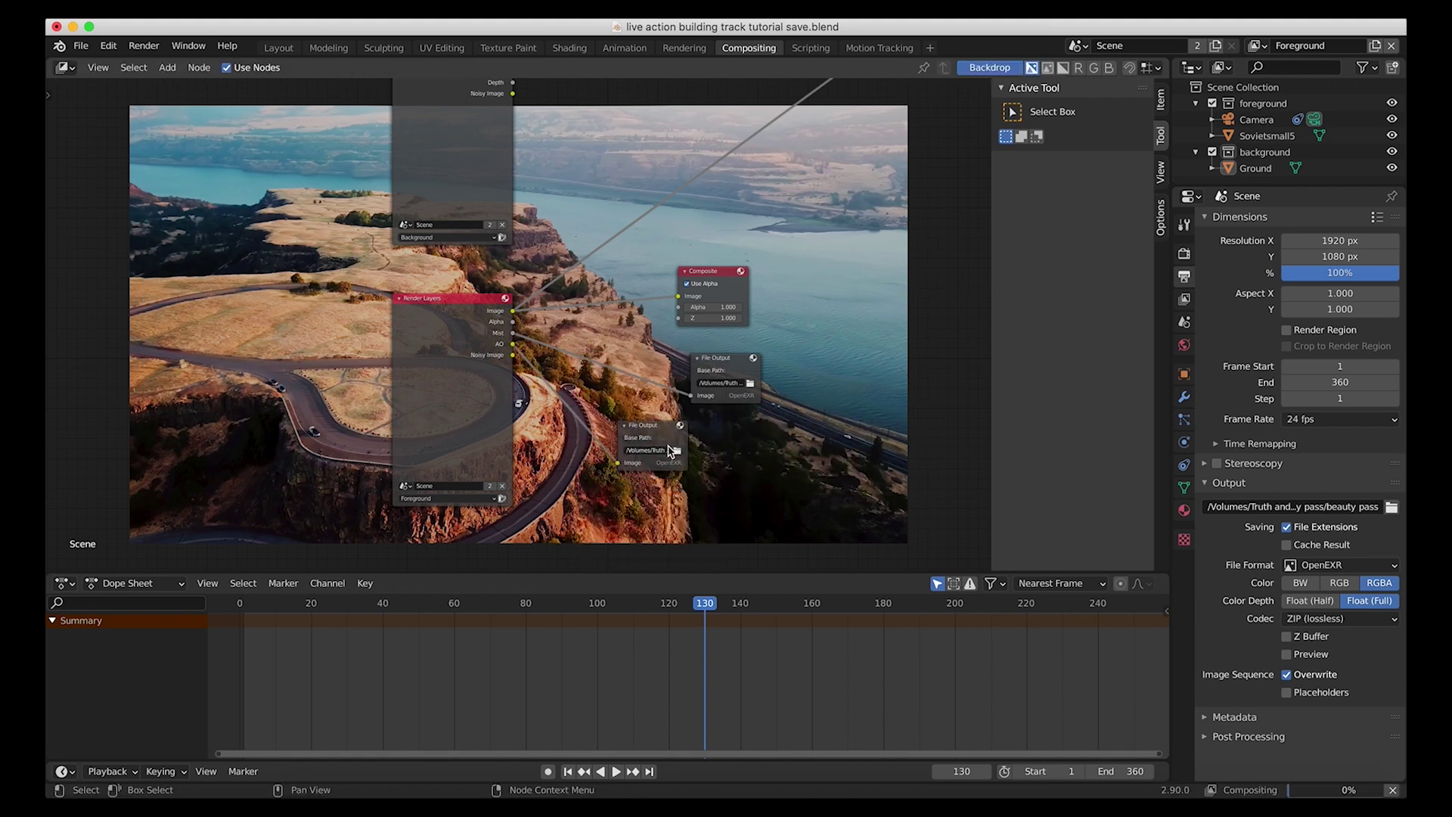
Create an "AO pass" subfolder in the tutorial output folder and set the AO node's base path there
left_click(677, 450)
left_click(566, 193)
left_click(616, 192)
type("AO pass")
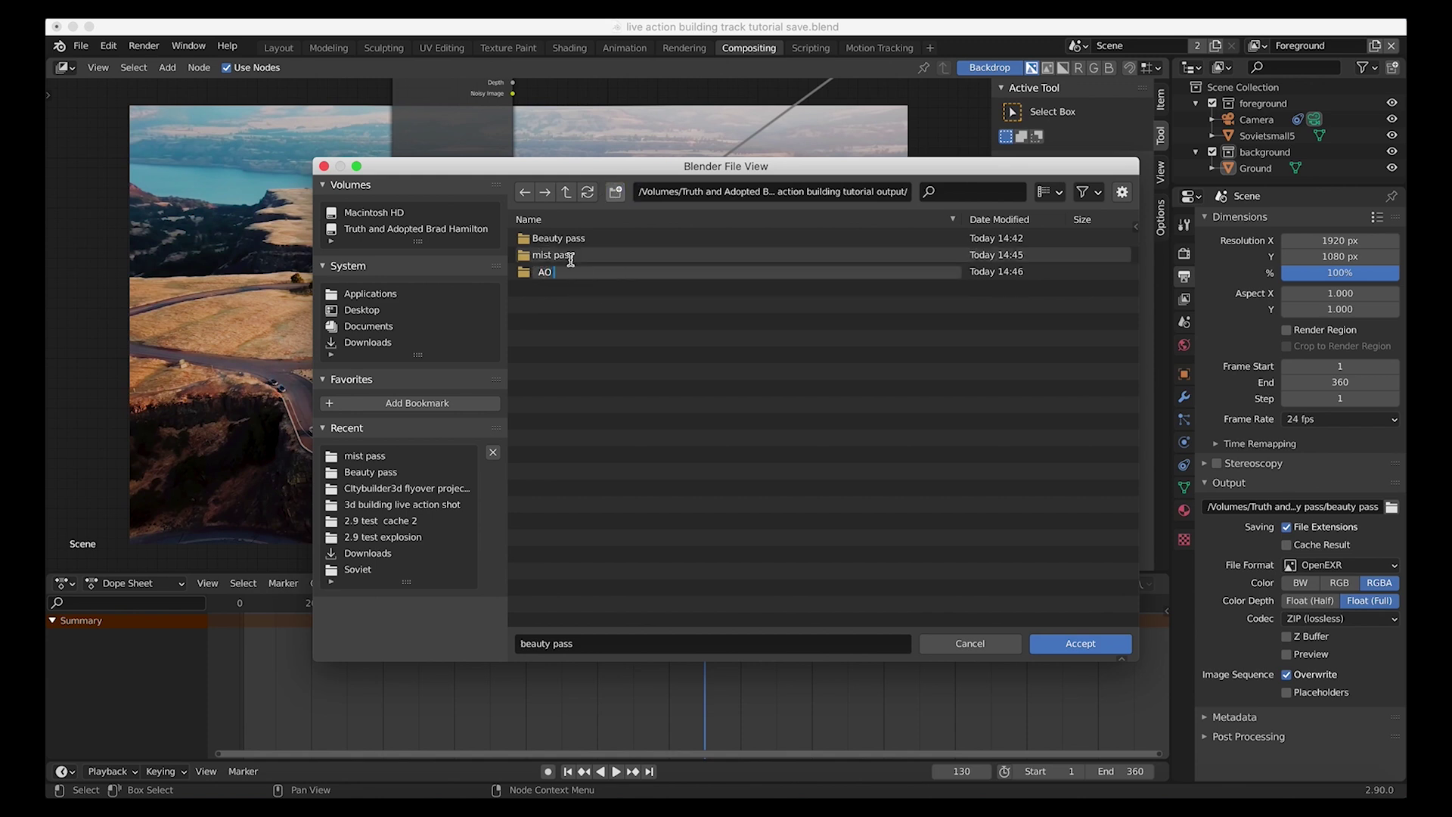
left_click(542, 240)
left_click(533, 644)
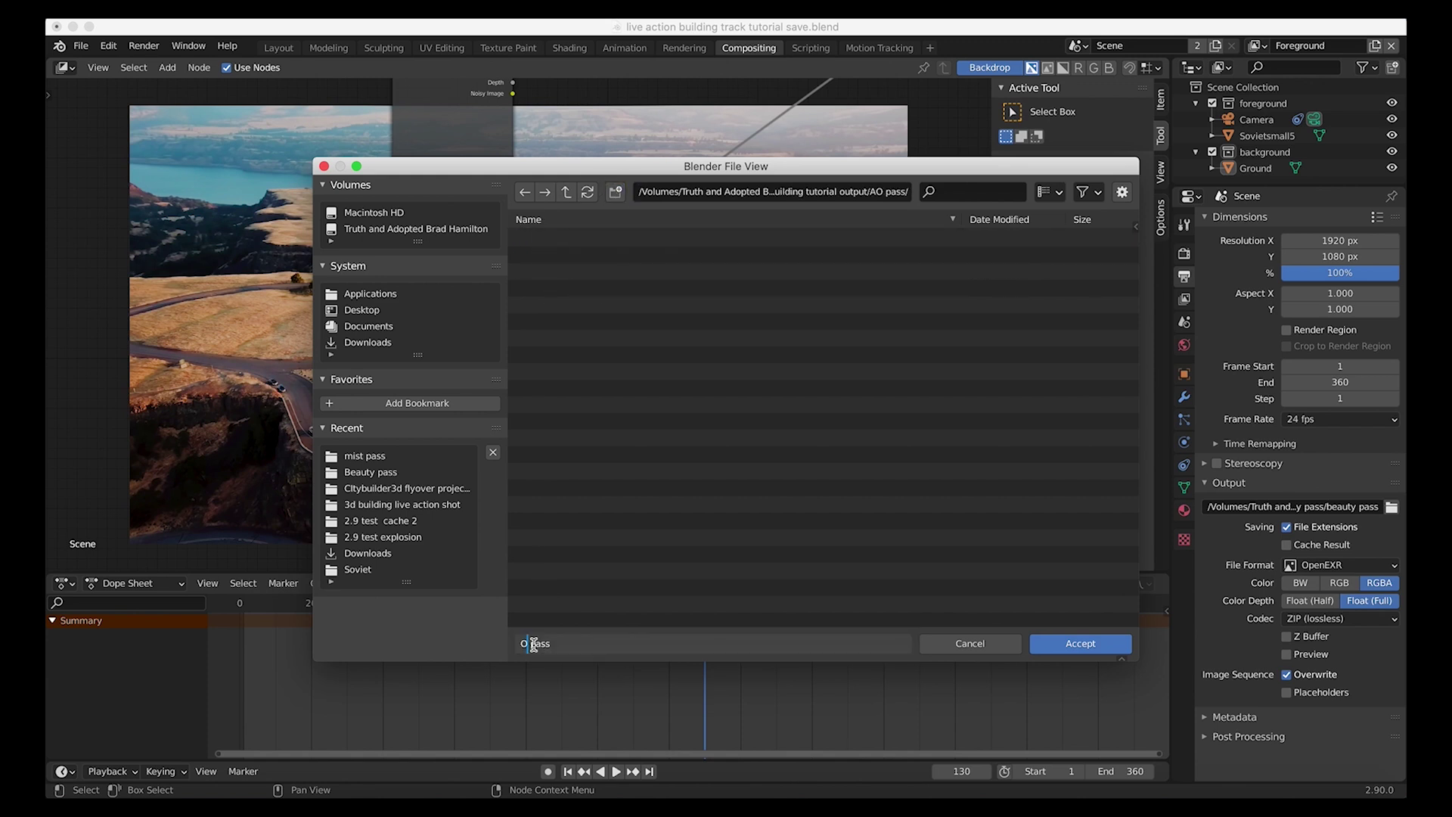
left_click(1079, 643)
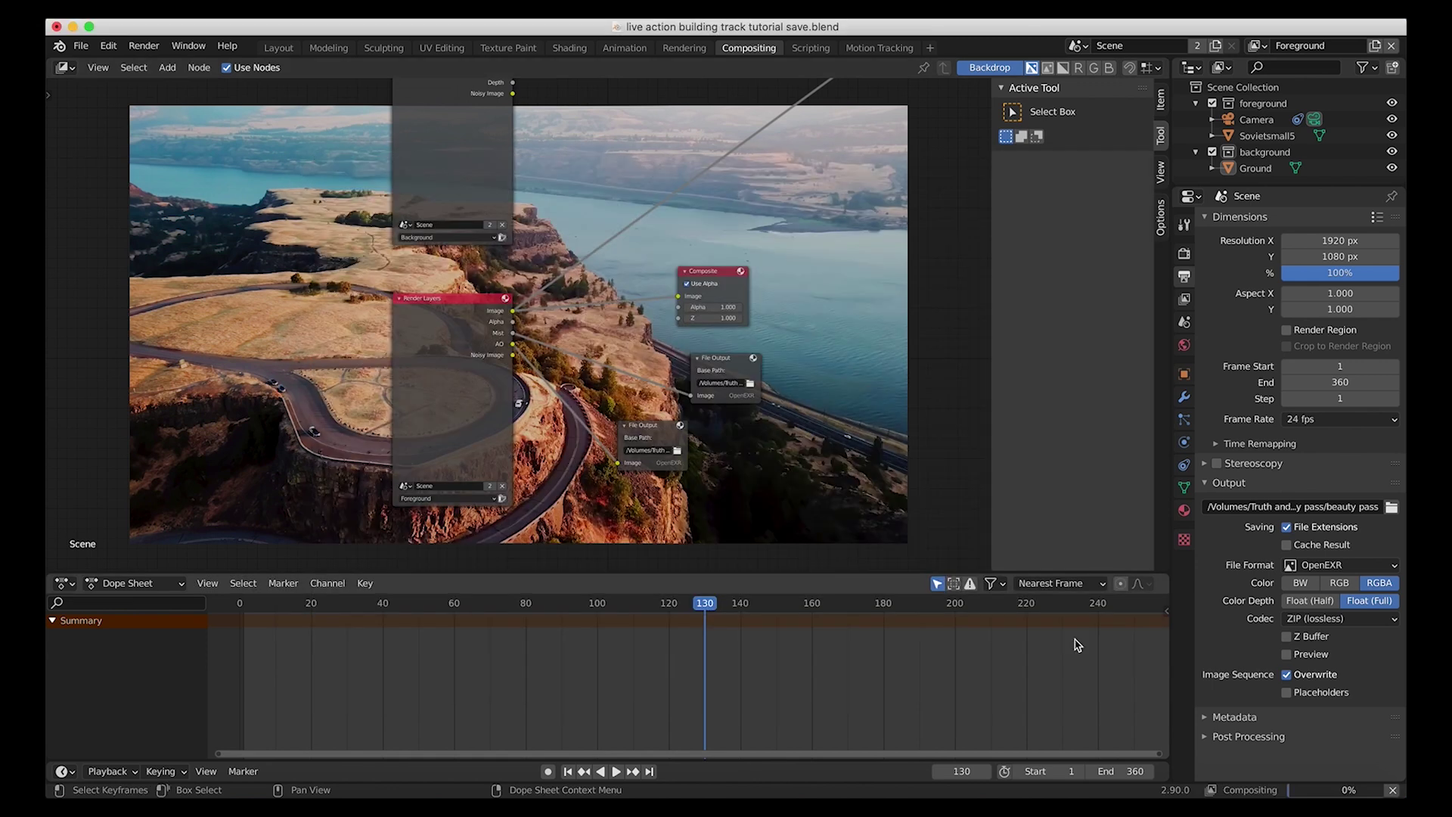
Shift the background Render Layers node aside, add a File Output node next to it, and connect the layer's Image output to it
scroll(611, 363, "up", 5)
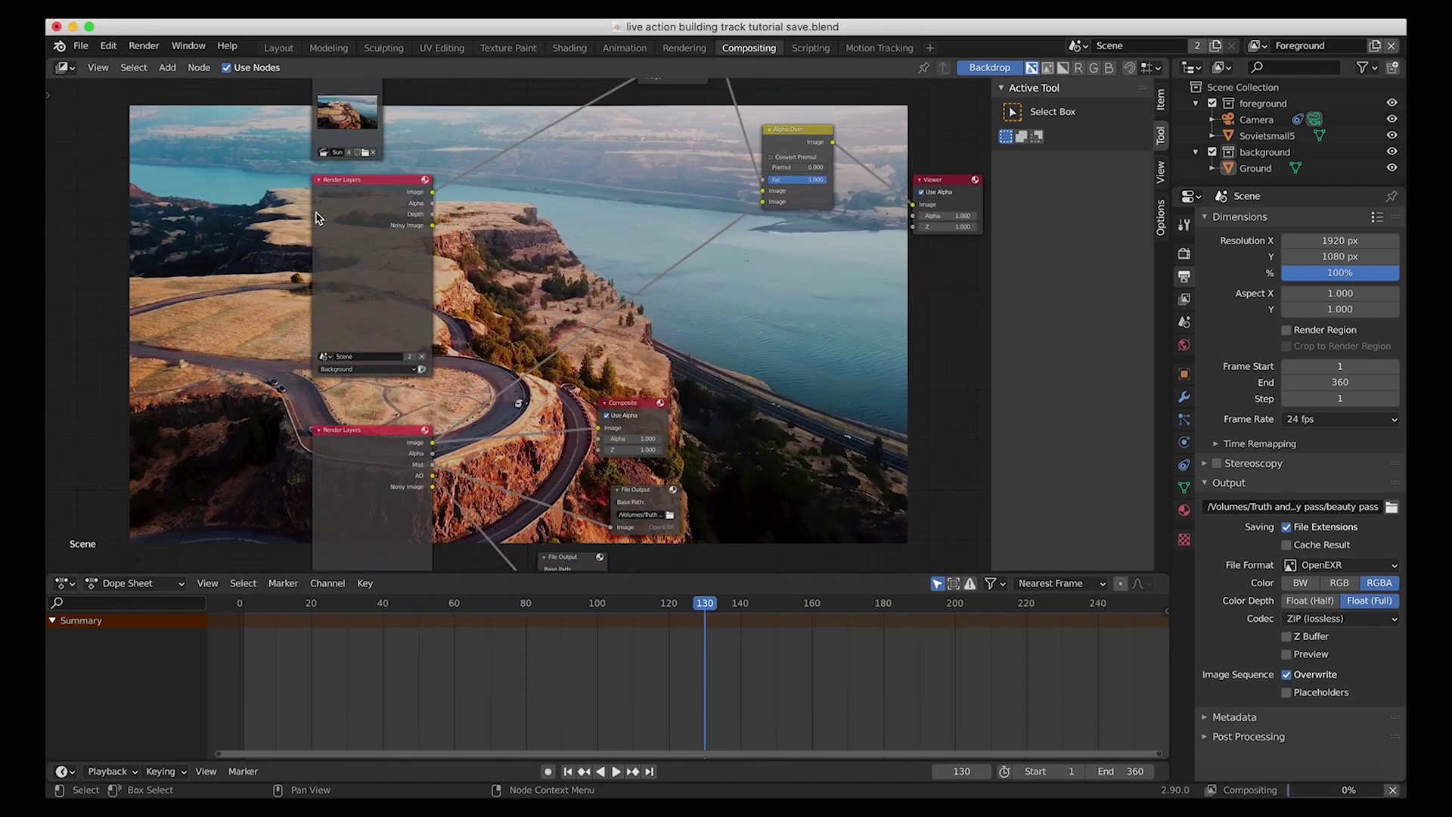
scroll(344, 302, "up", 2)
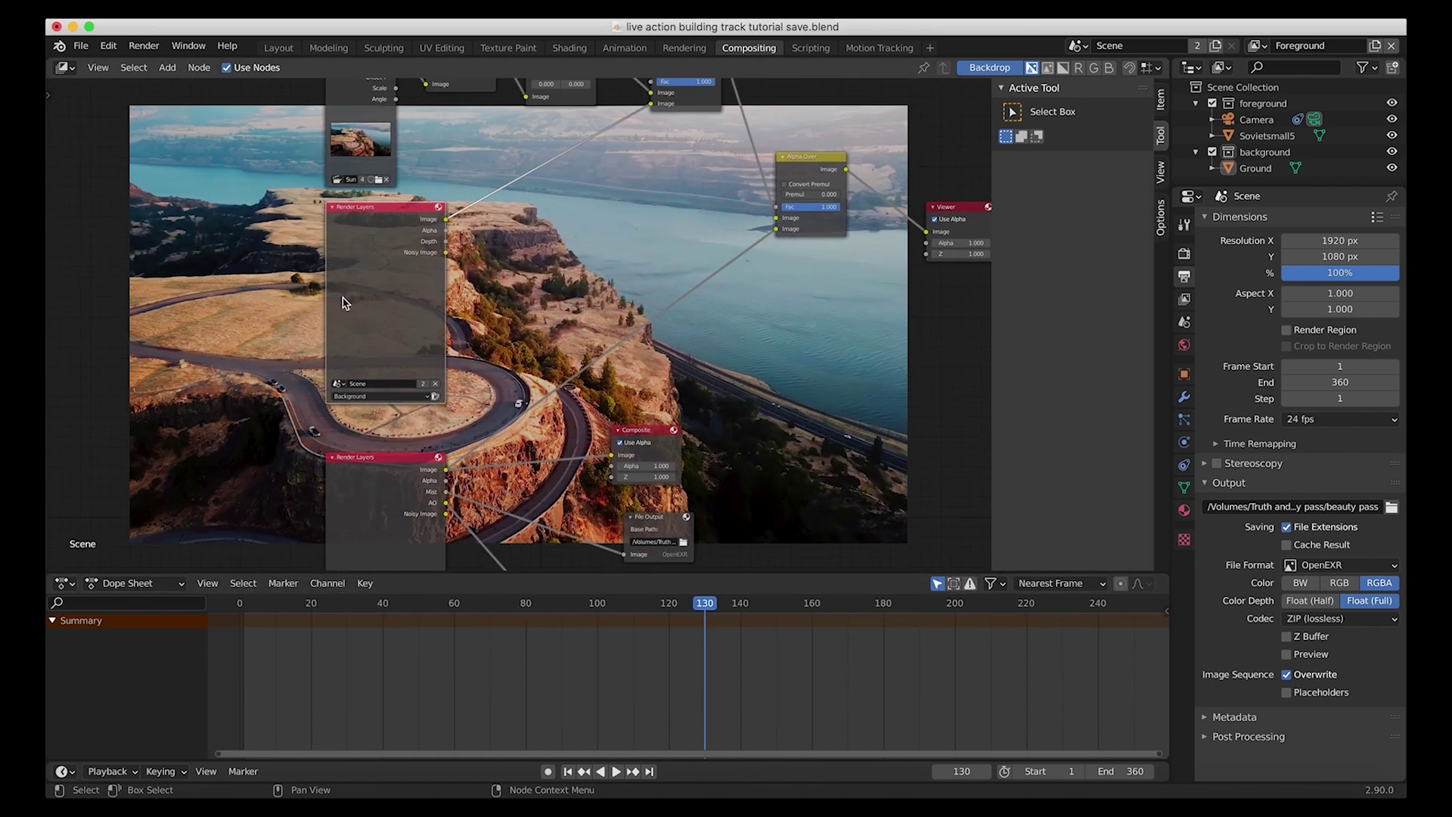
left_click_drag(356, 259, 299, 269)
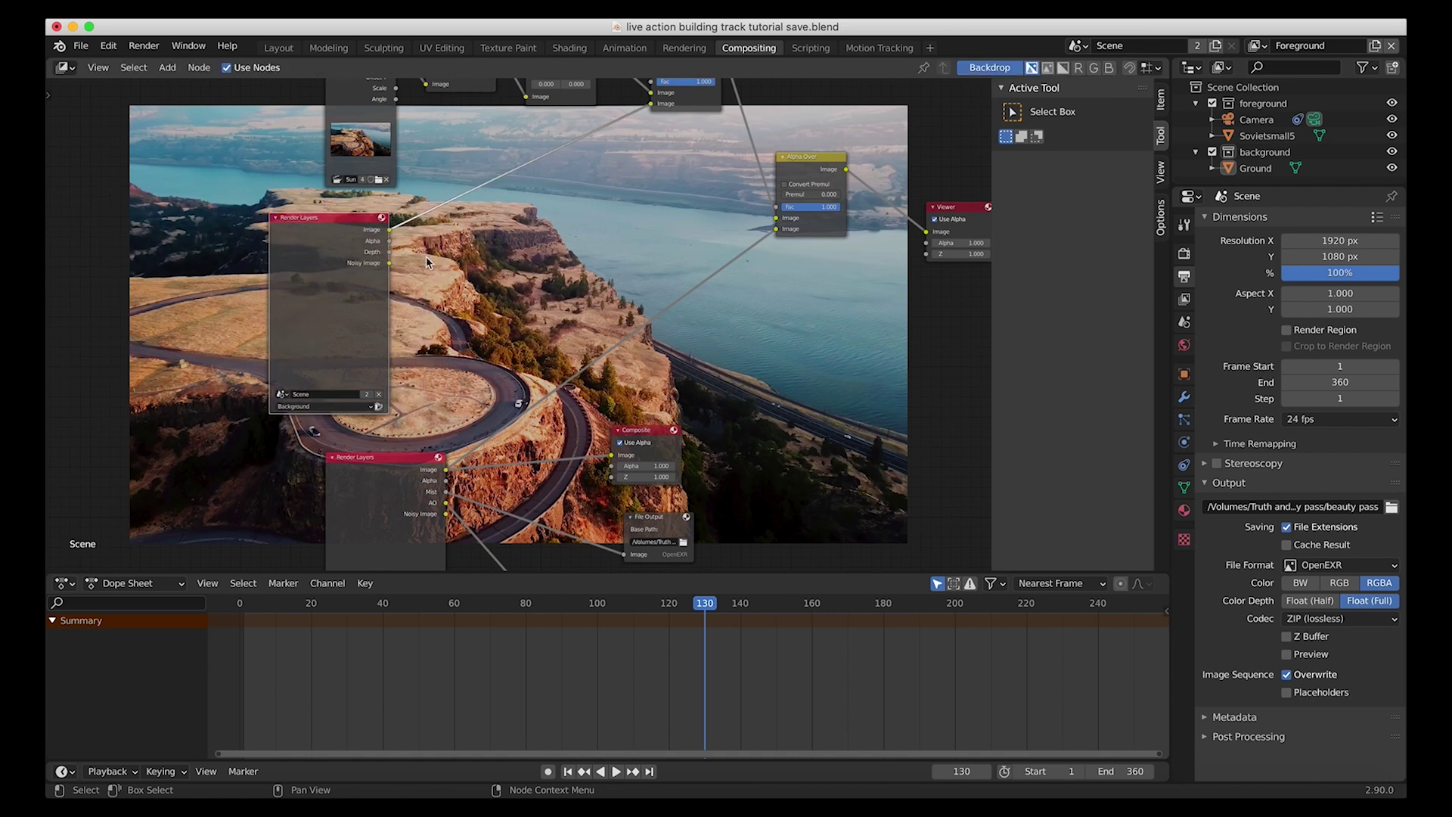
key("shift+a")
mouse_move(541, 356)
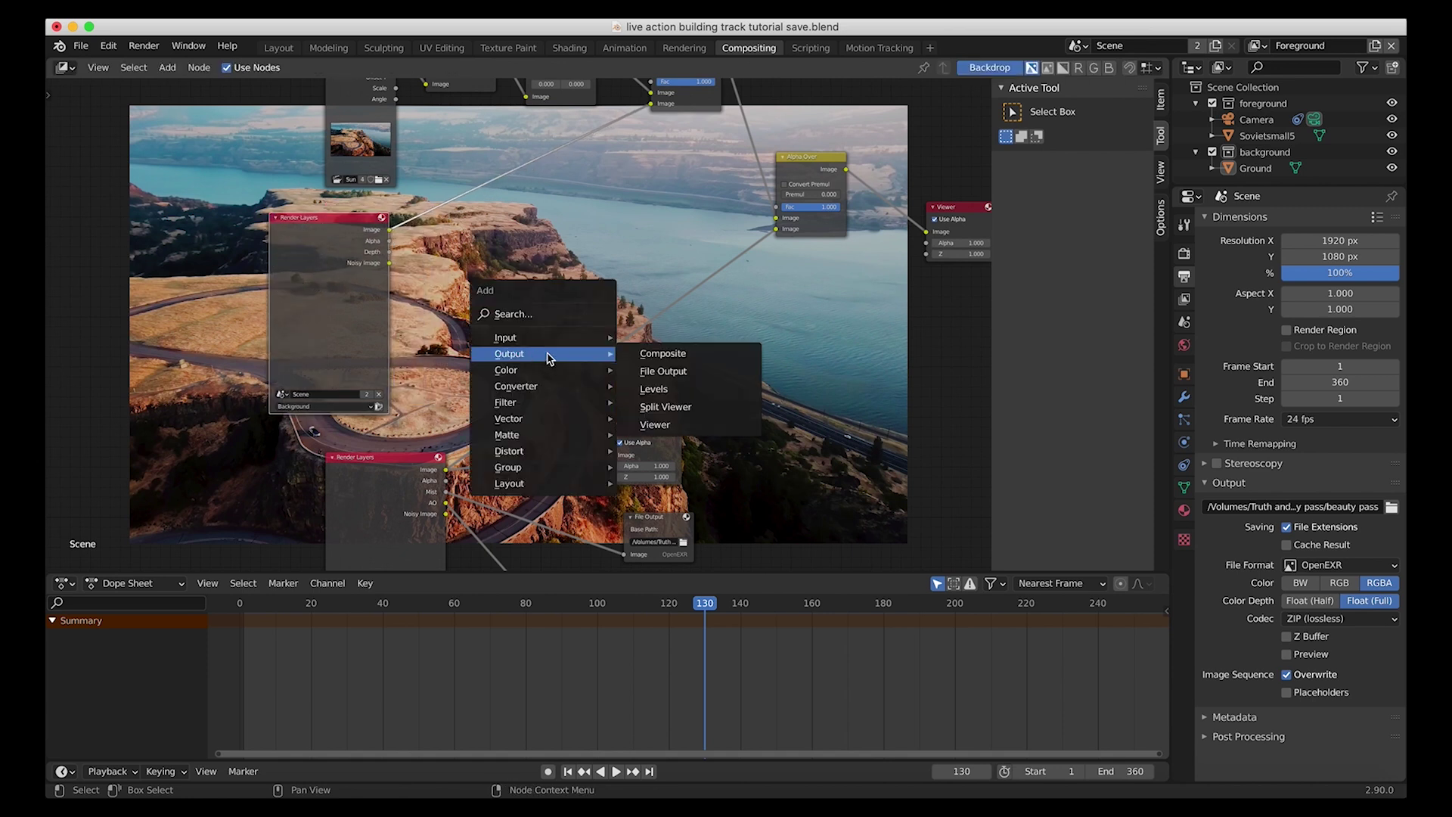
left_click(667, 372)
left_click(486, 265)
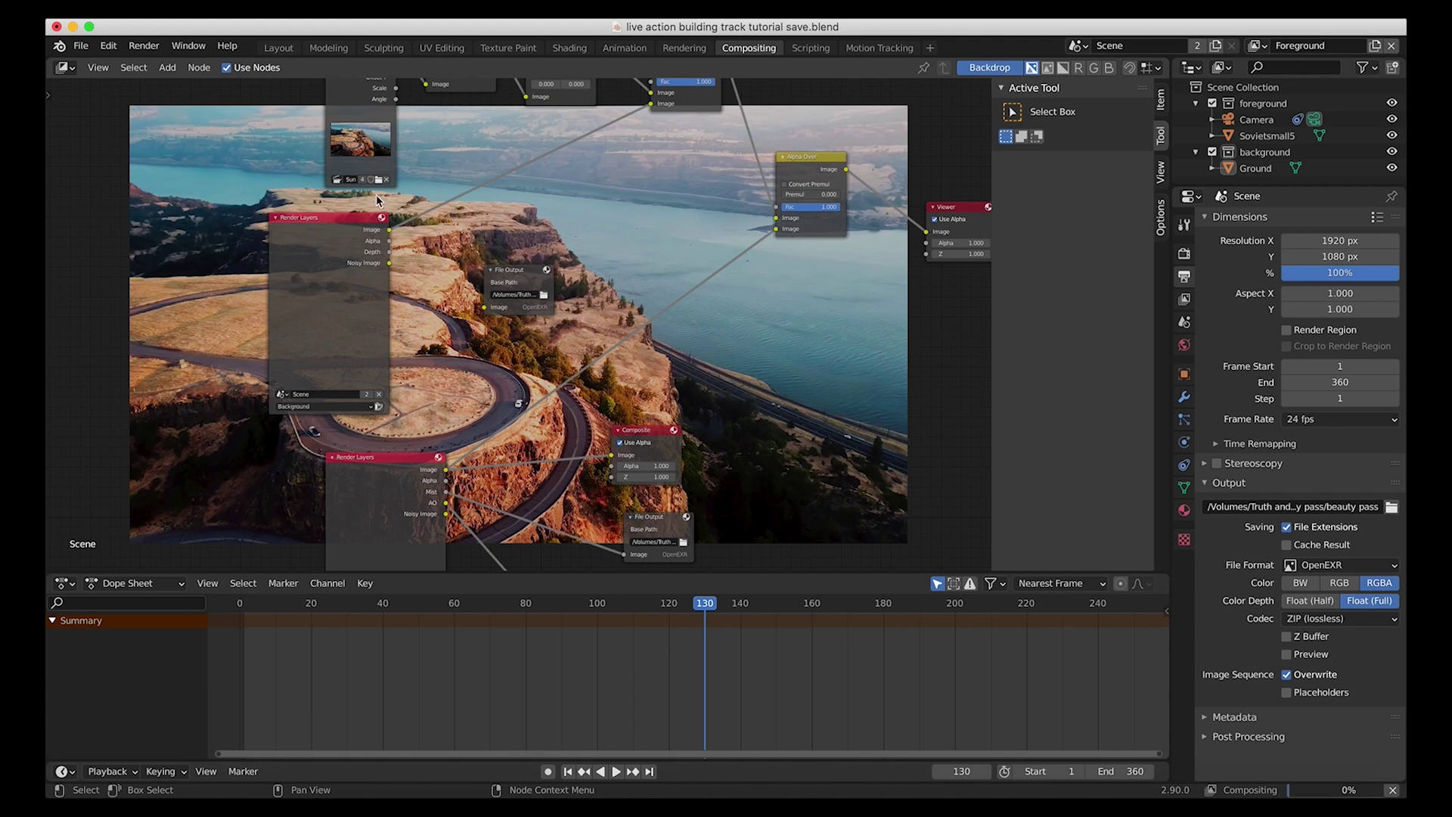
left_click_drag(388, 230, 490, 309)
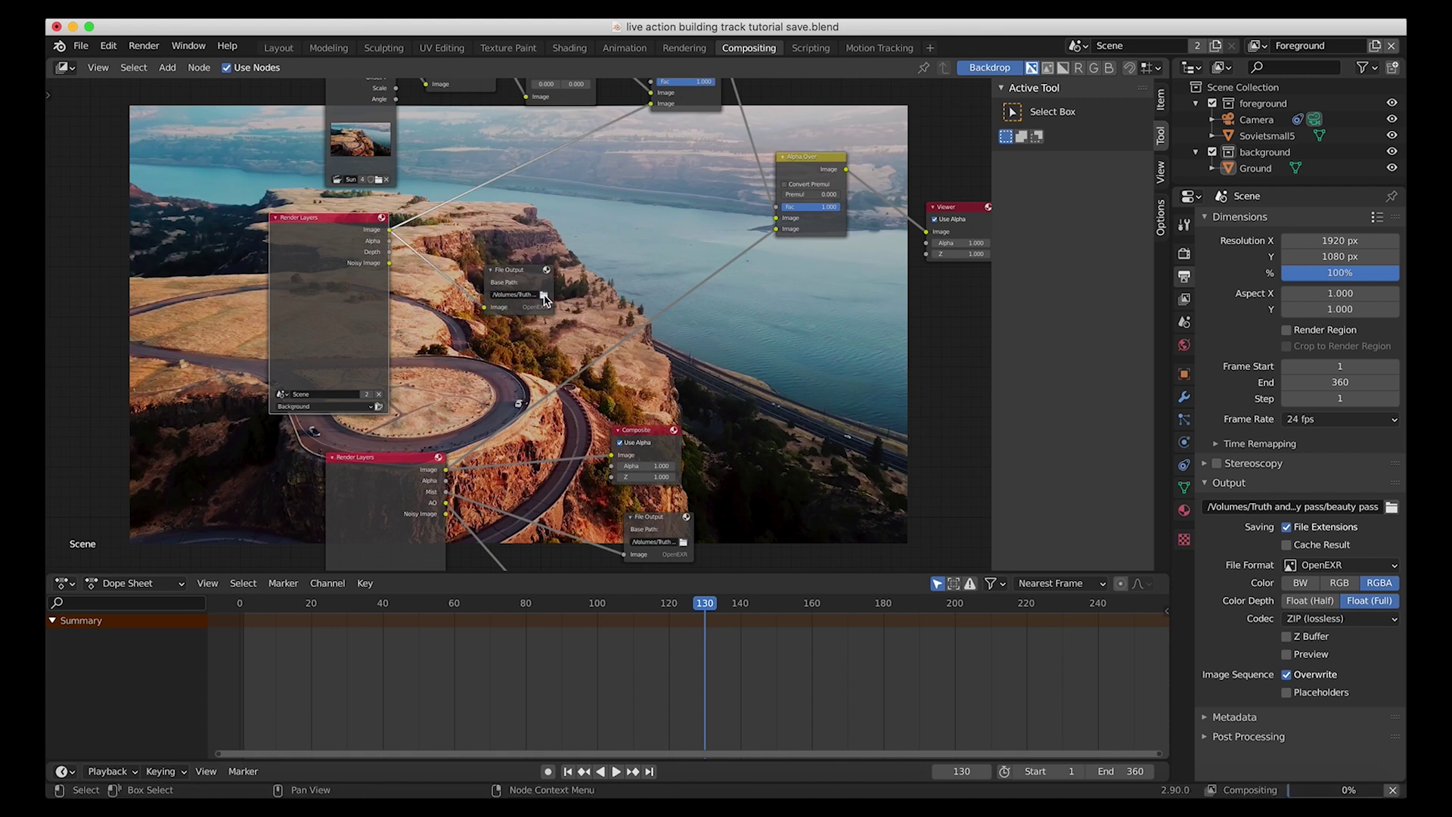
Create a "Shadow pass" subfolder and set the background File Output node's base path there with the file name "shadow"
left_click(544, 295)
left_click(616, 191)
type("Shadow pass")
key("Return")
double_click(549, 289)
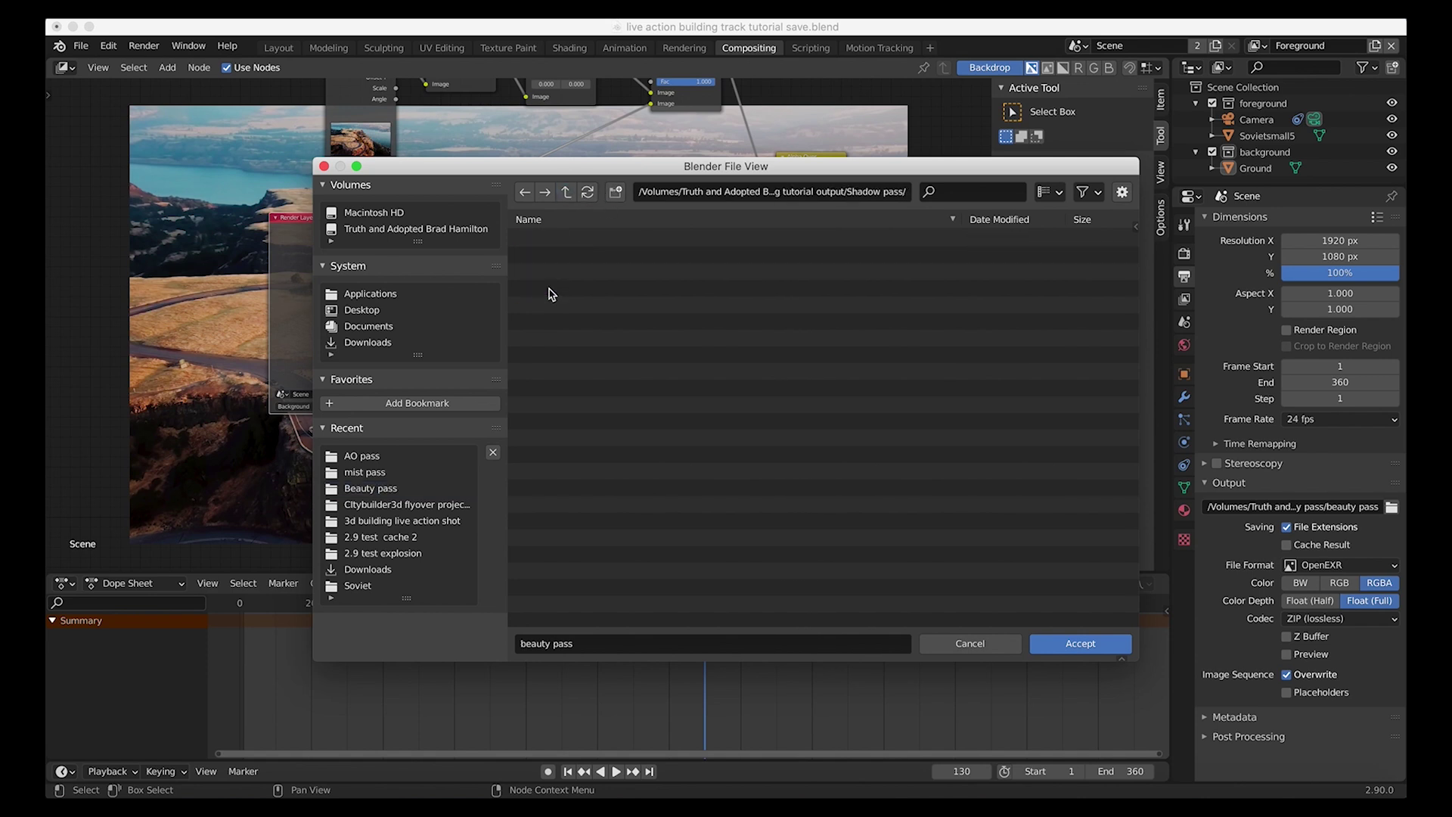
double_click(529, 642)
type("shadow")
left_click(1085, 643)
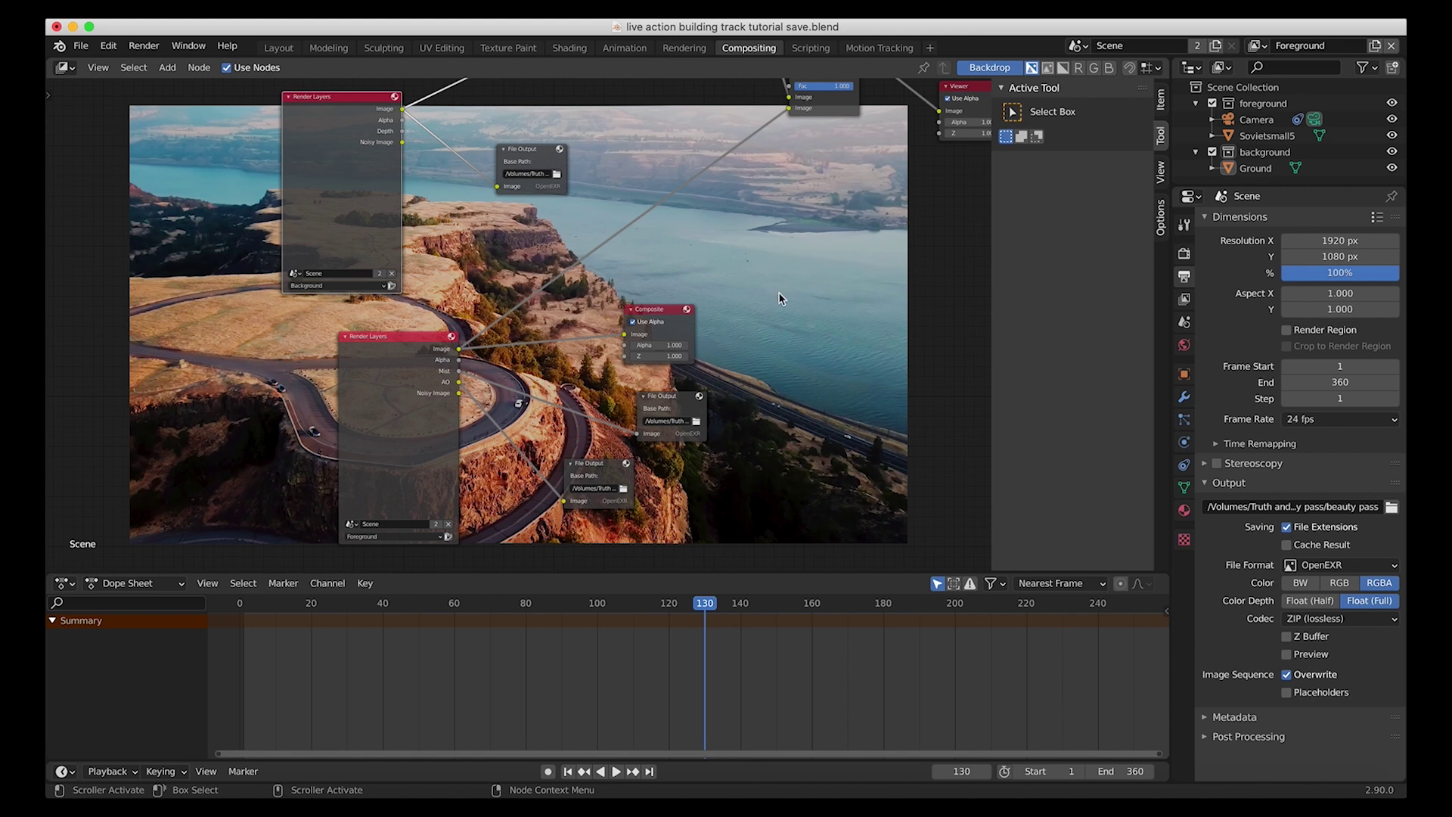
Return to the Layout workspace, save the project file, and render the current frame as an image
scroll(779, 297, "down", 4)
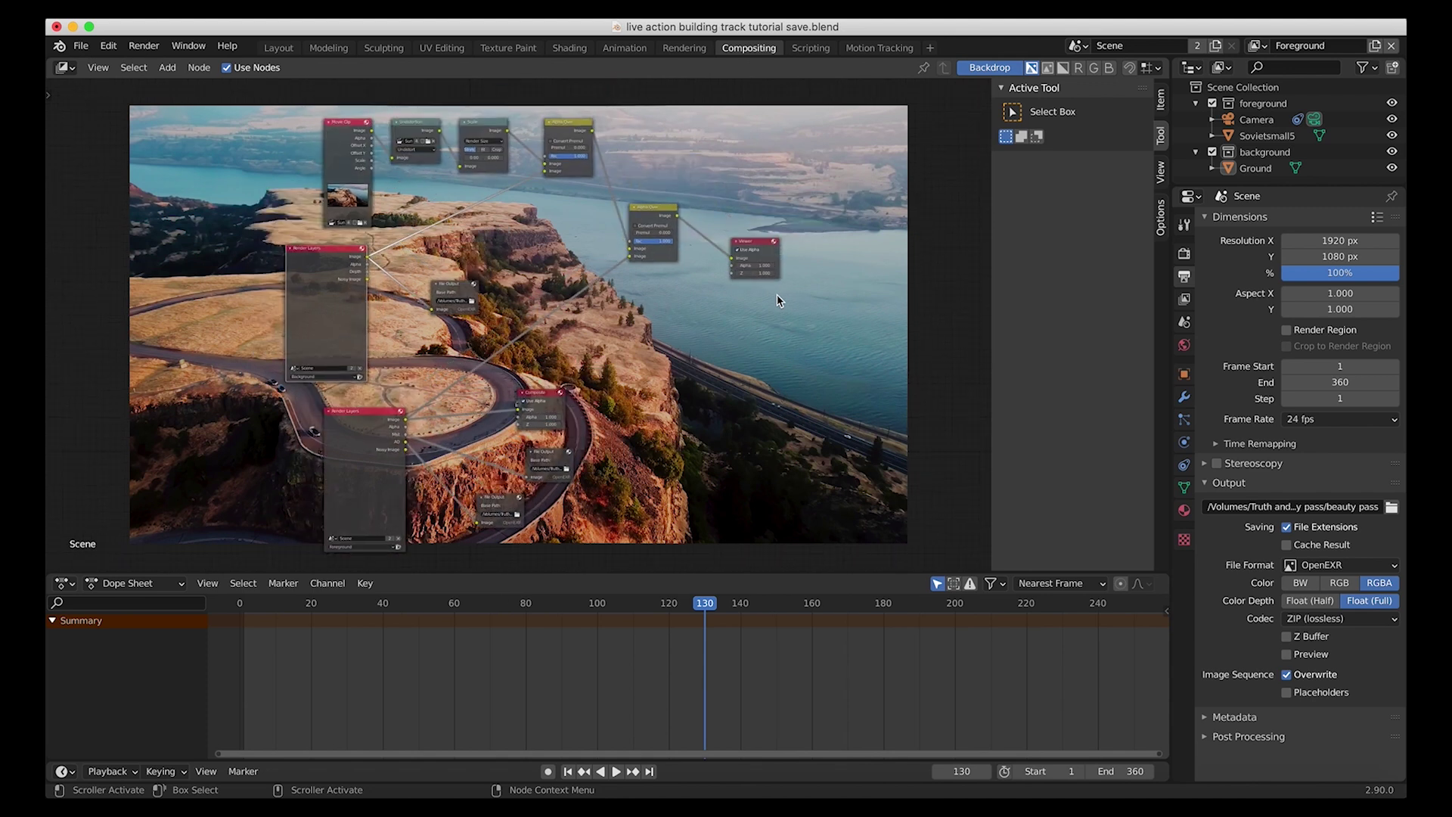
scroll(777, 298, "down", 2)
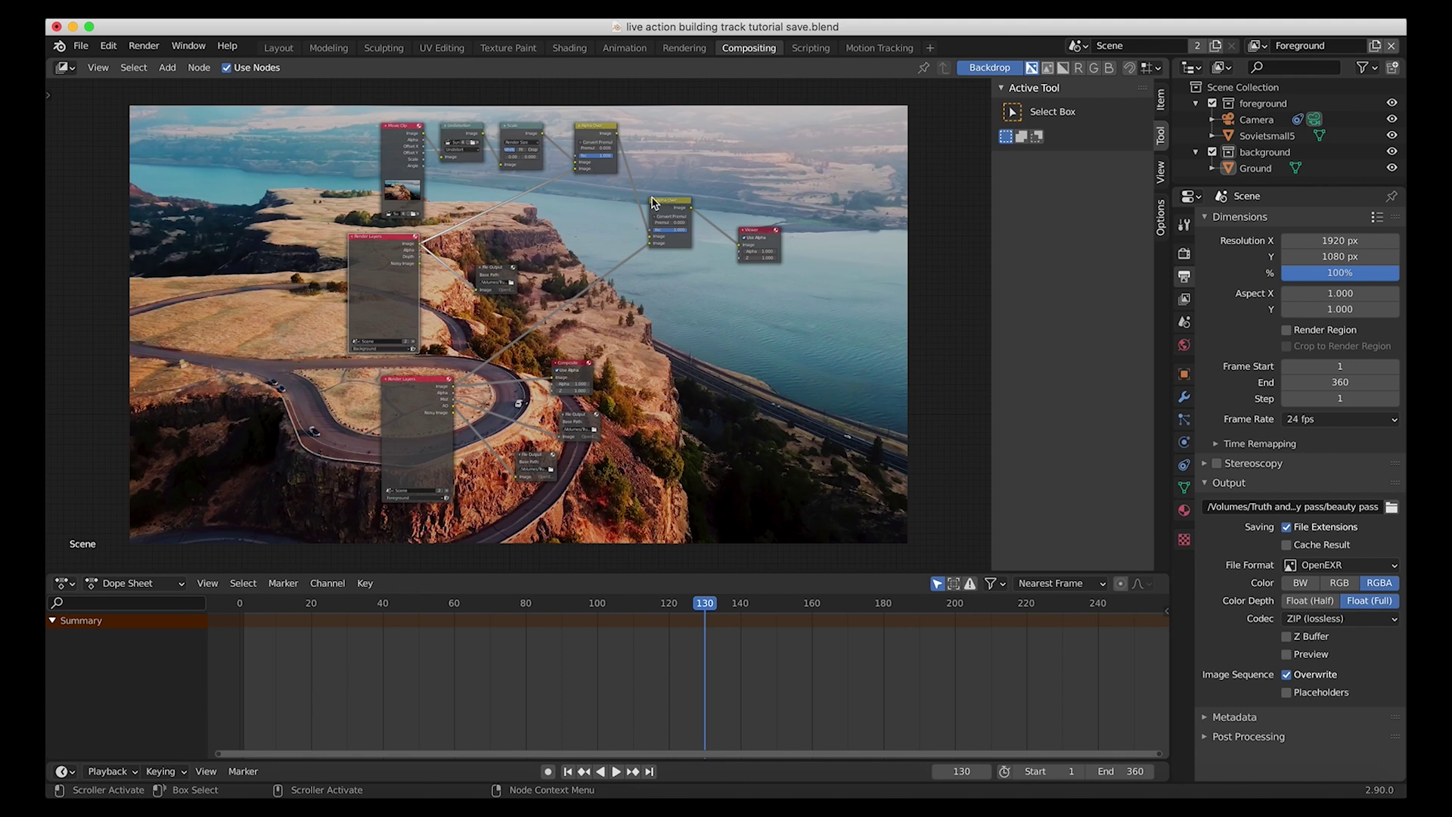
left_click(278, 48)
left_click(80, 45)
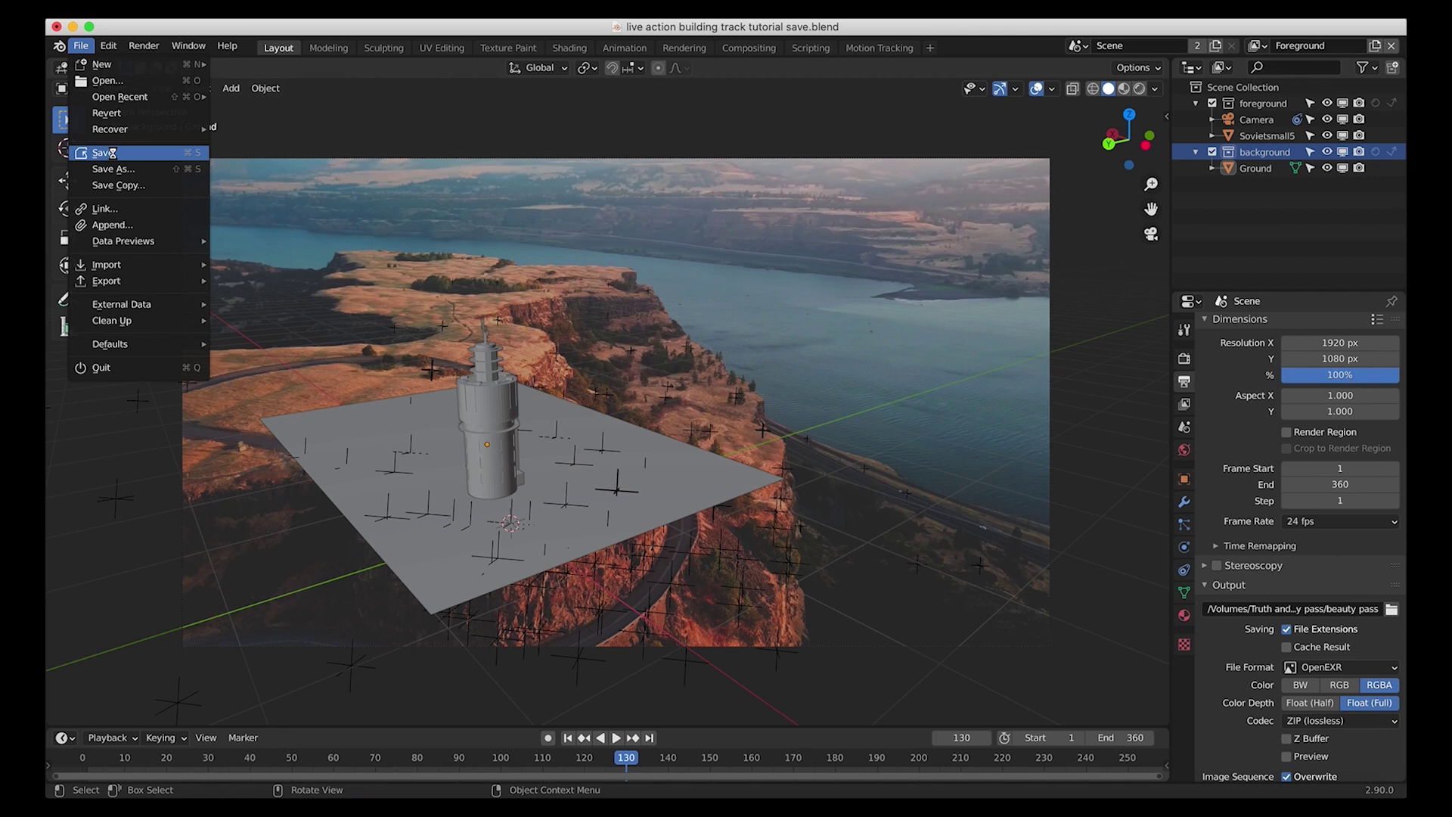
left_click(111, 153)
left_click(148, 47)
left_click(188, 67)
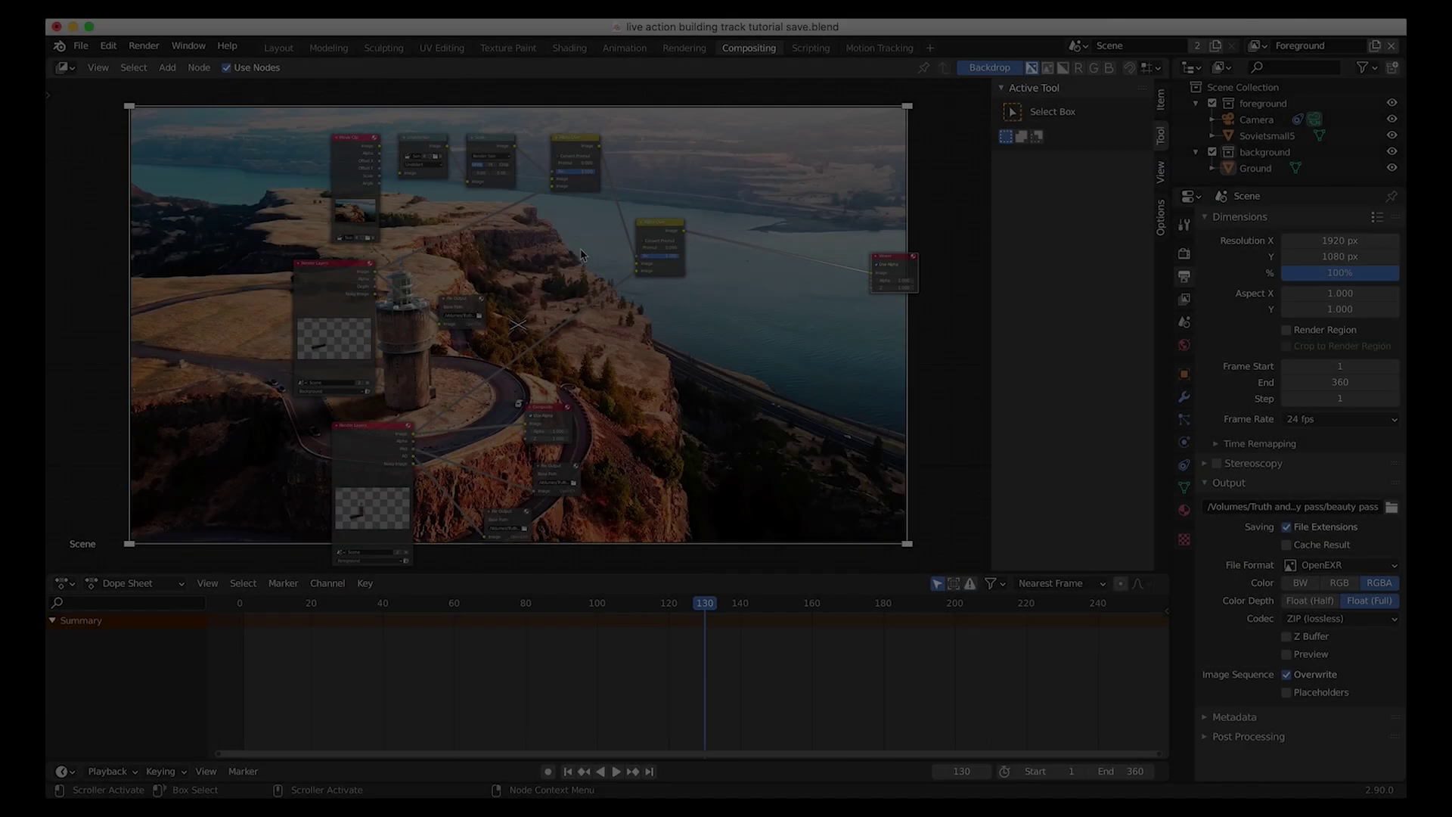
Examine the rendered tower and its shadow composited over the footage in the enlarged backdrop, with the node tree moved out of the way
scroll(458, 308, "left", 5)
scroll(326, 391, "left", 5)
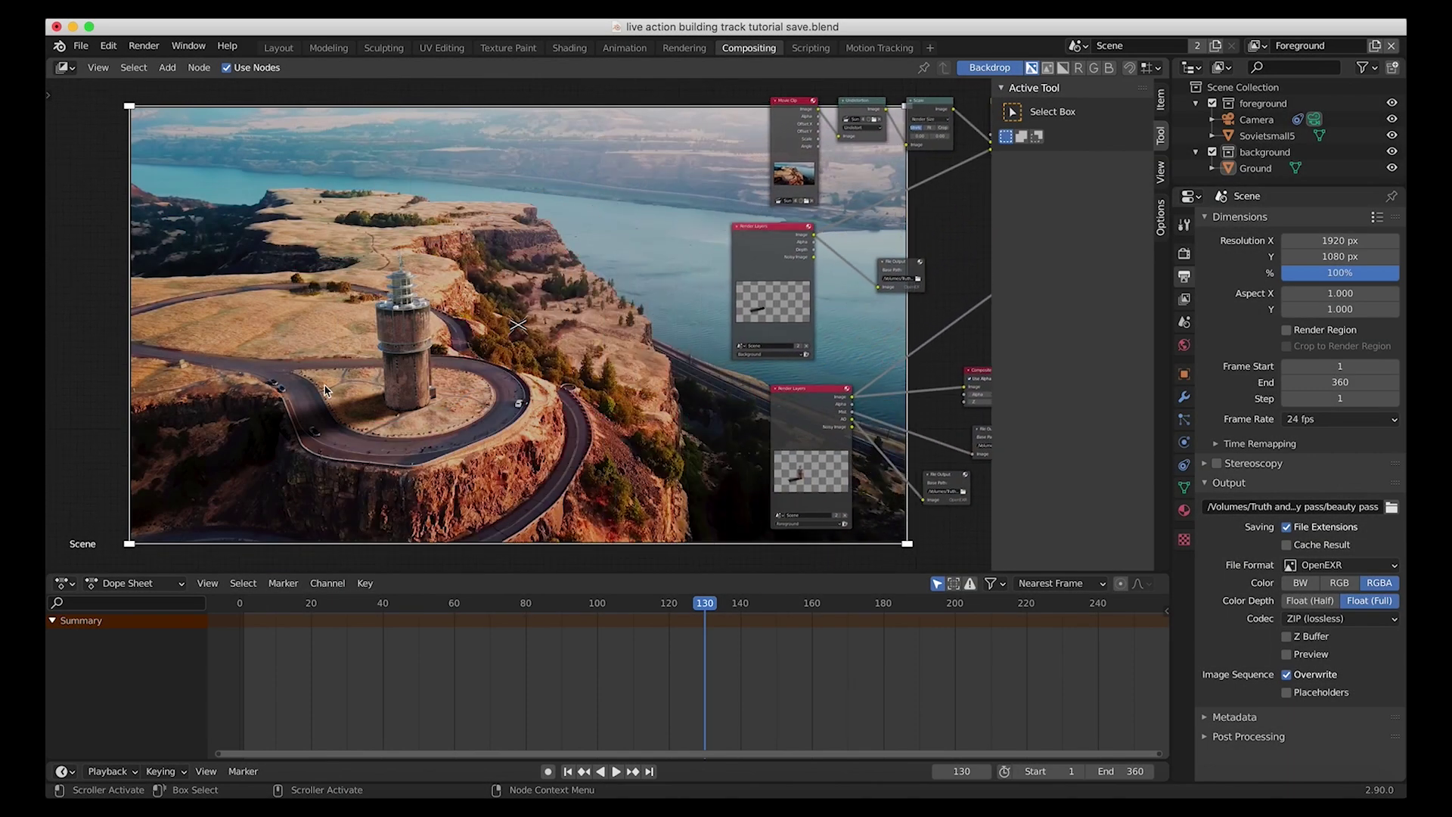
key("alt+v")
key("alt+v")
key("alt+v")
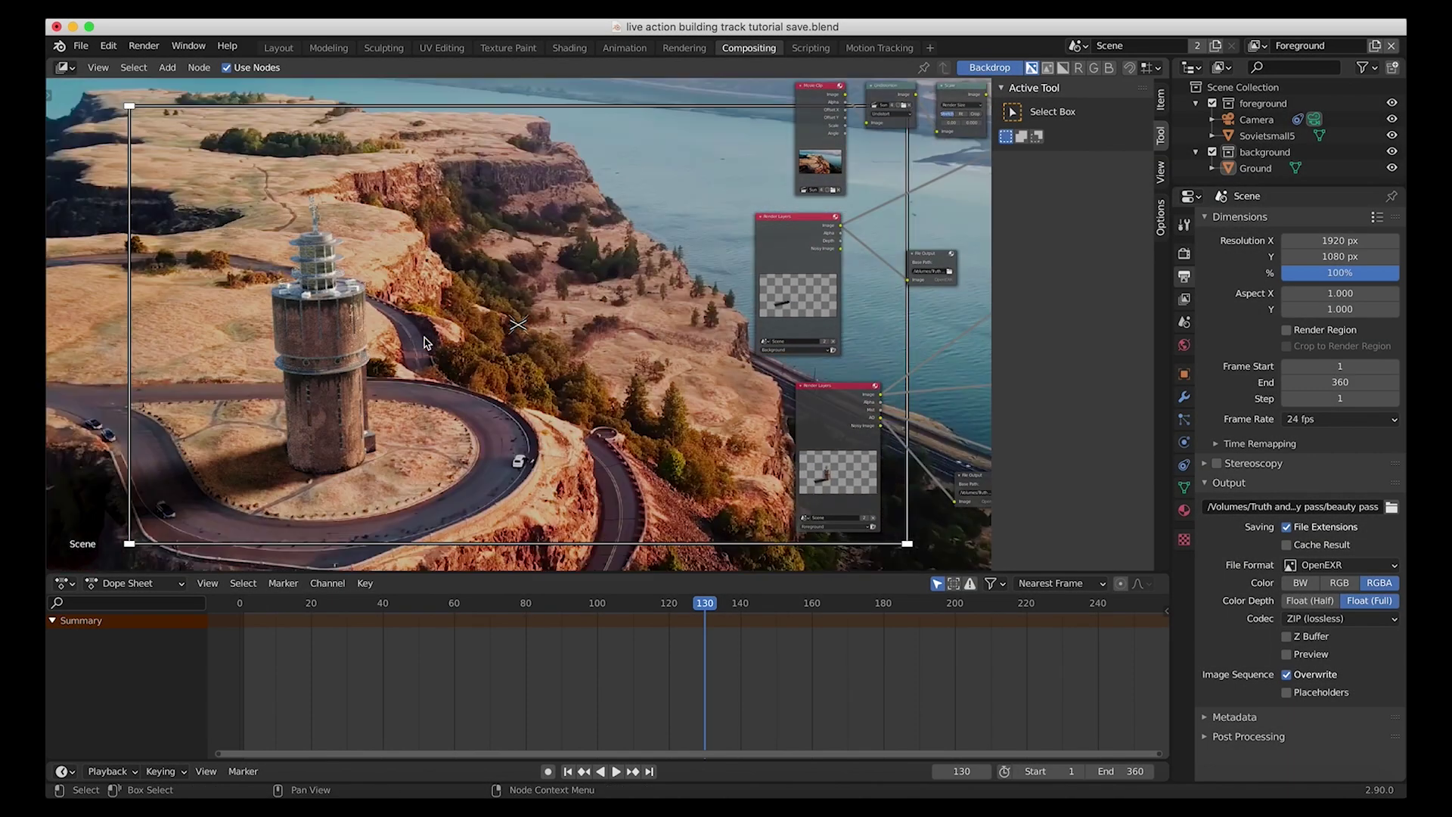
scroll(346, 317, "left", 5)
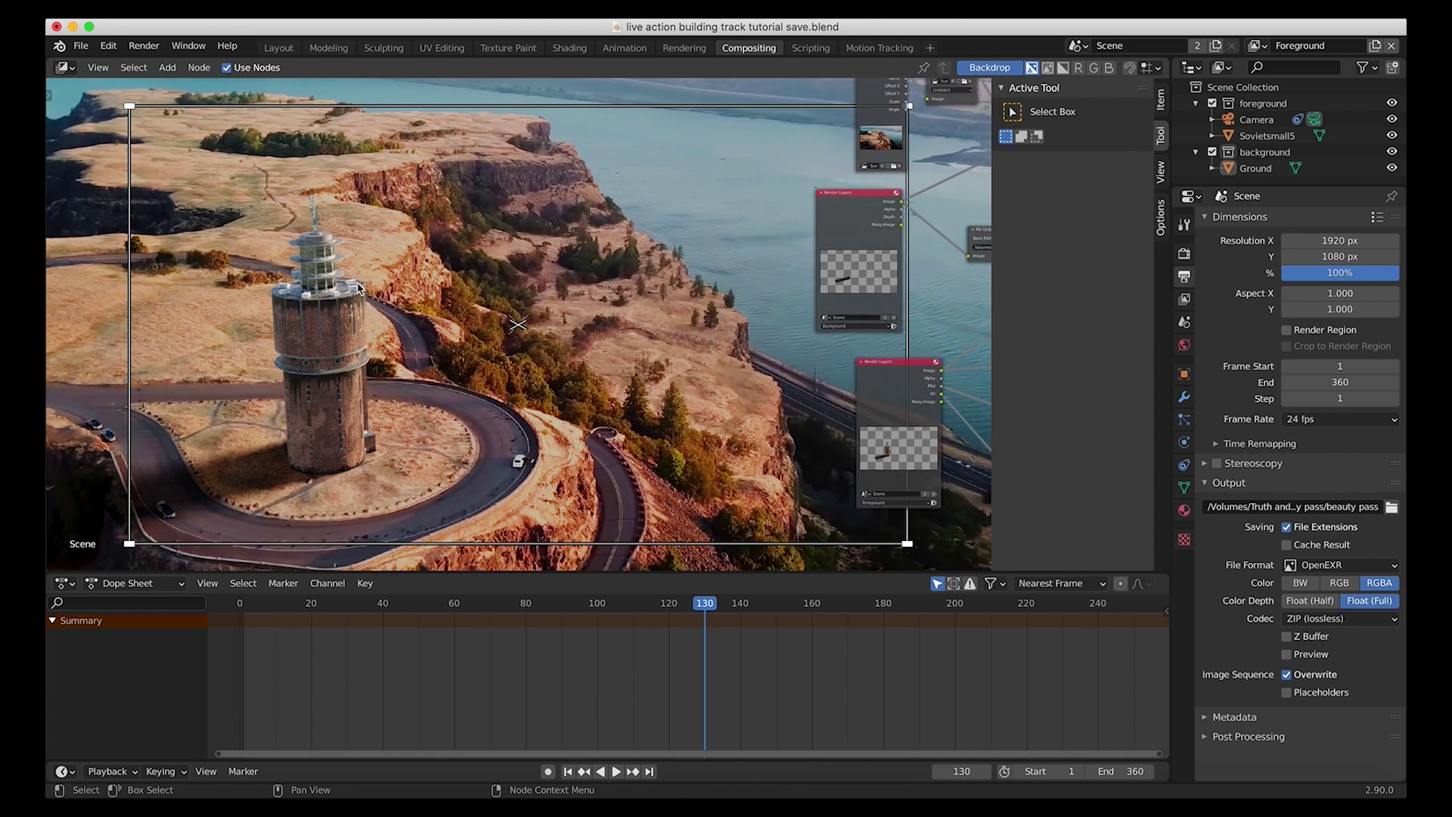
scroll(368, 388, "left", 5)
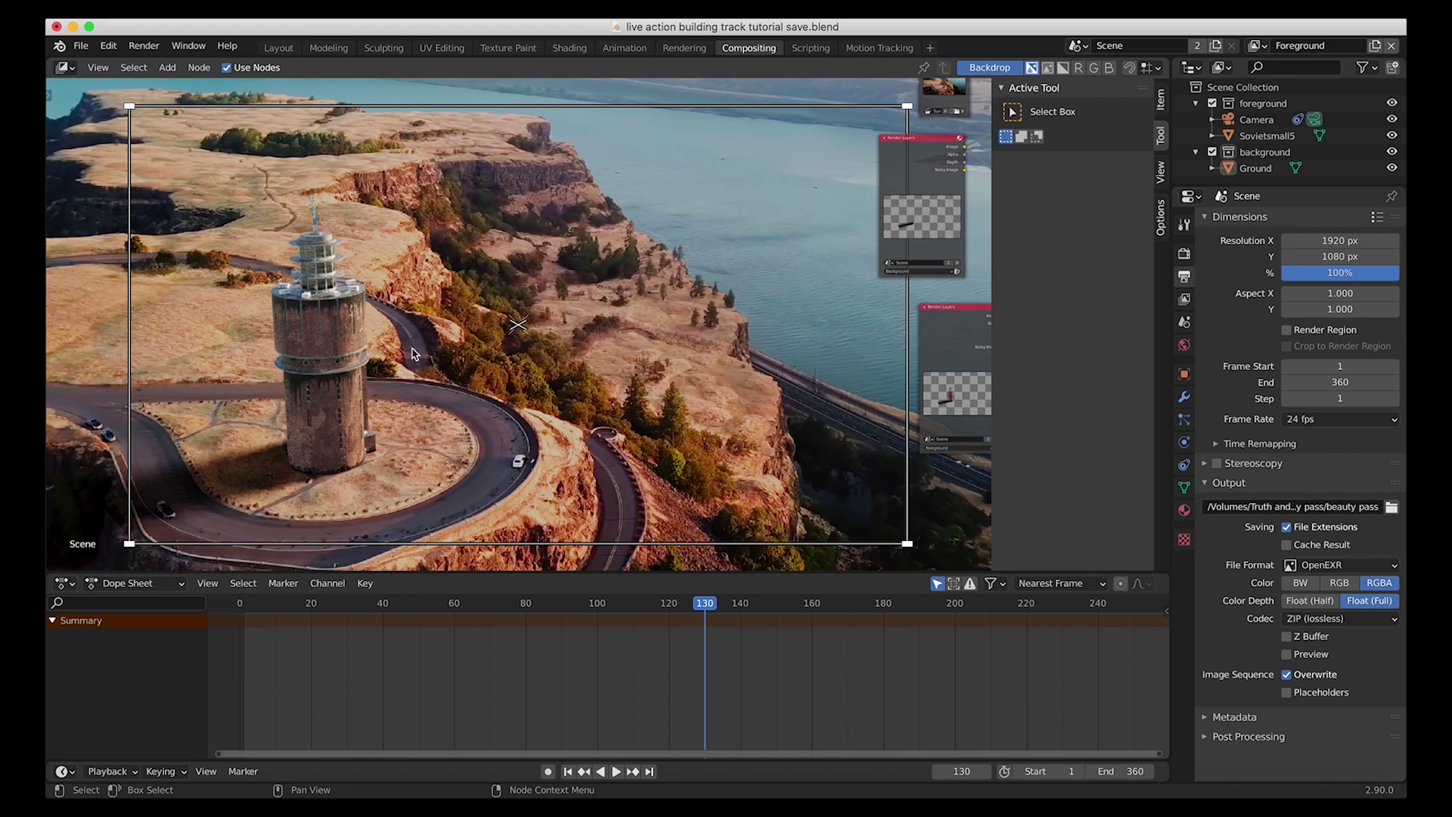
scroll(552, 327, "right", 10)
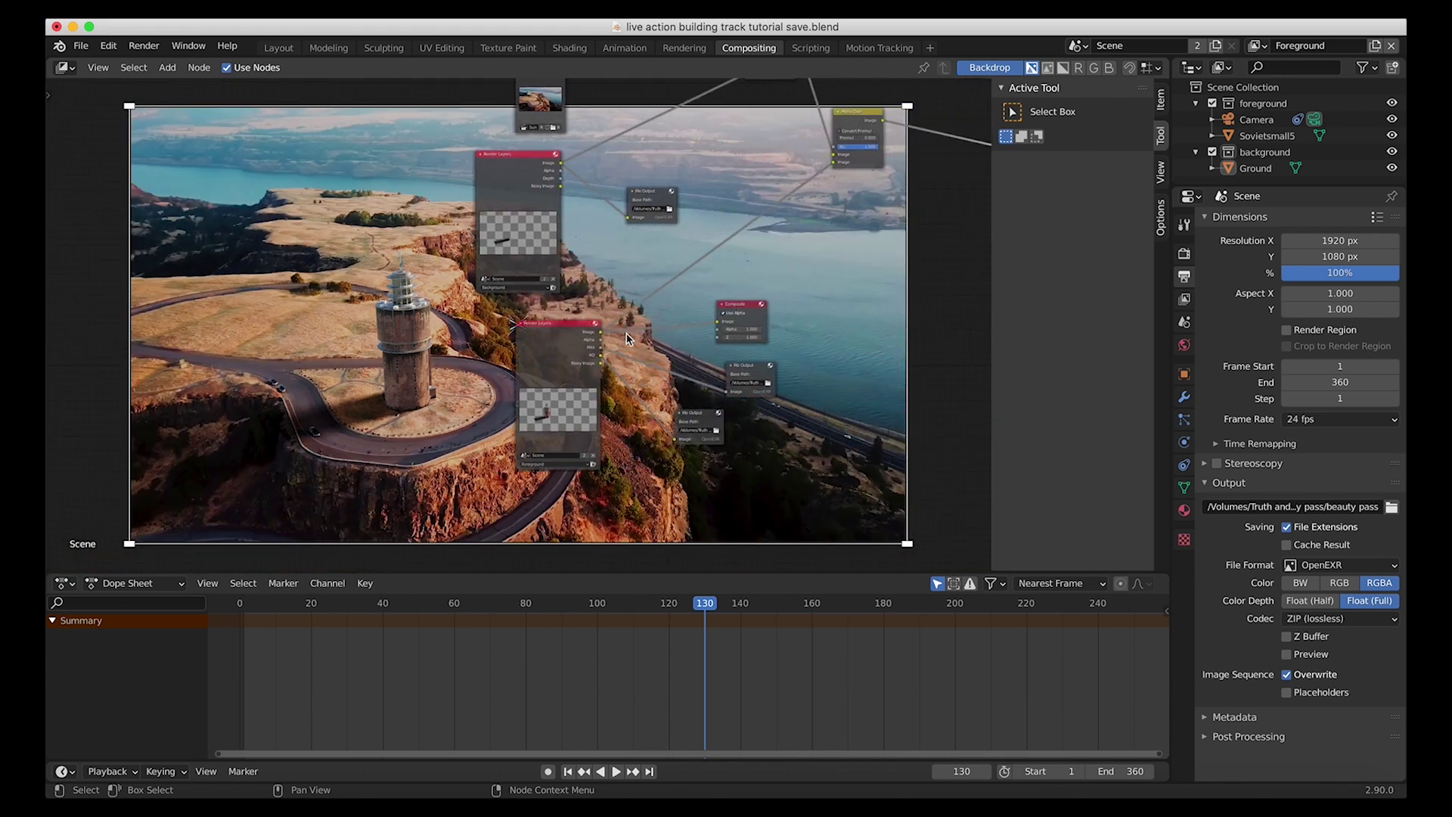
scroll(626, 338, "right", 5)
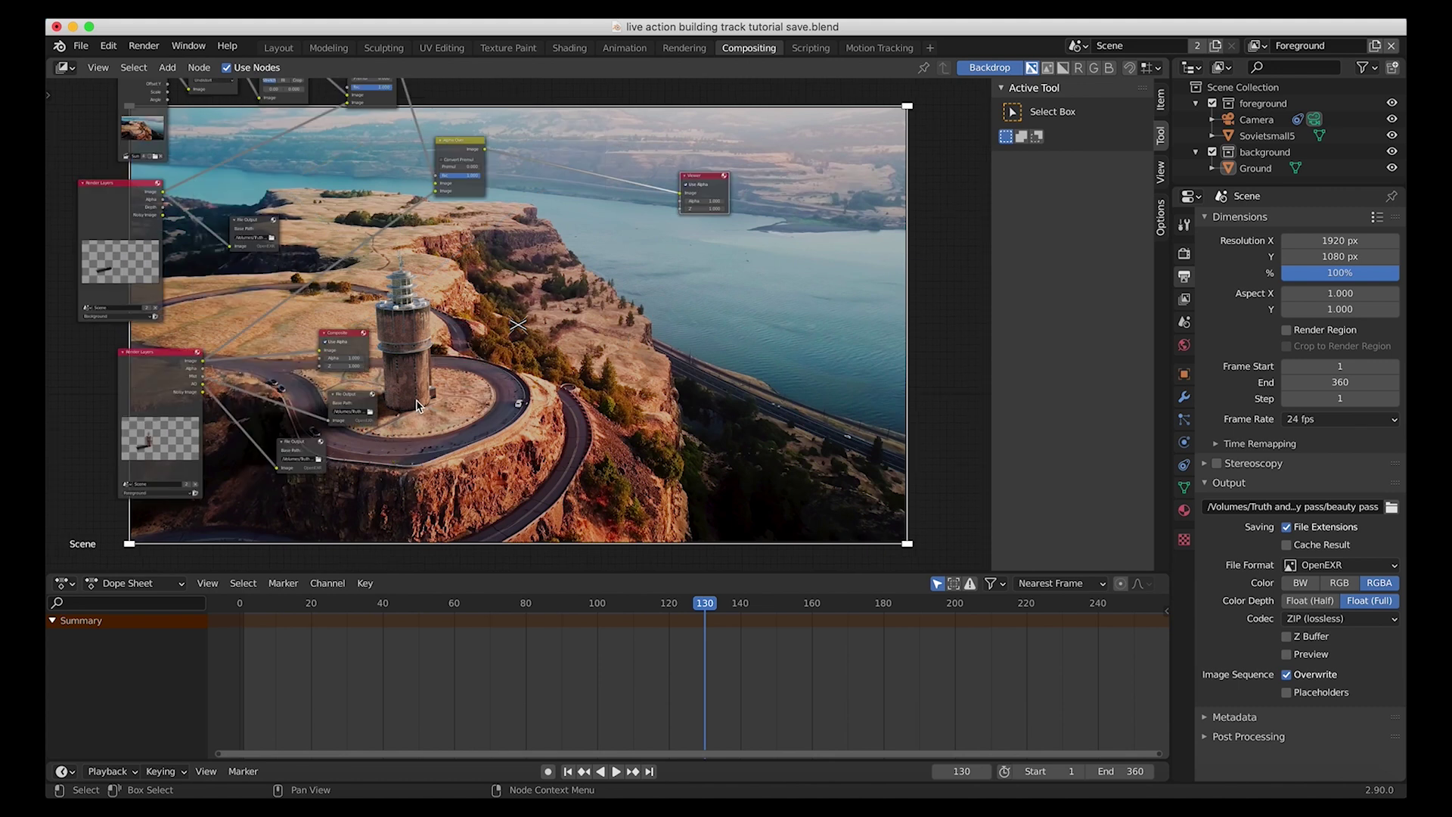
Move the Composite node up beside the Viewer, feed it from the final Alpha Over node, and review the combined result
scroll(560, 378, "up", 5)
scroll(560, 378, "right", 3)
scroll(560, 378, "left", 8)
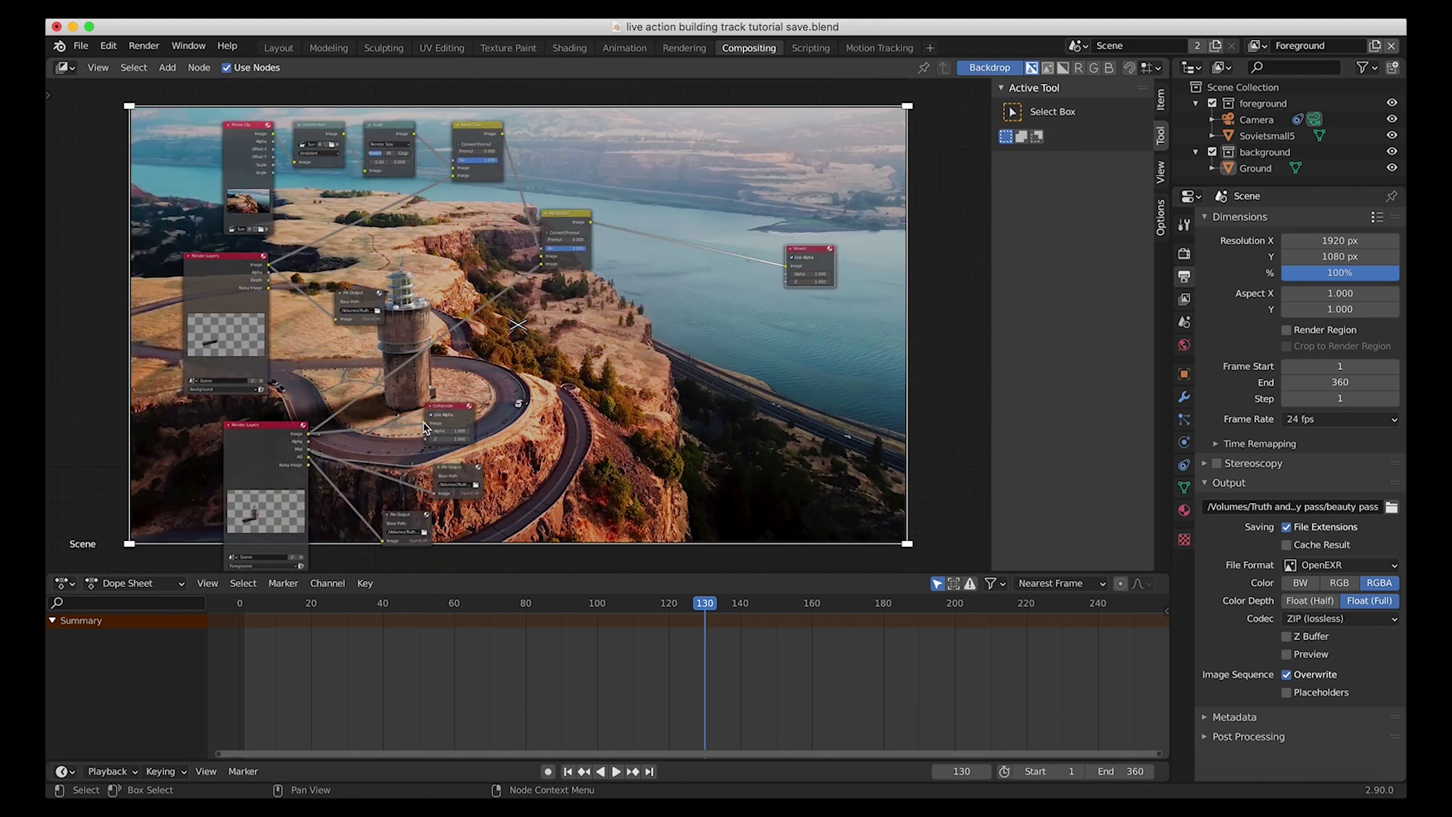
left_click_drag(423, 427, 762, 167)
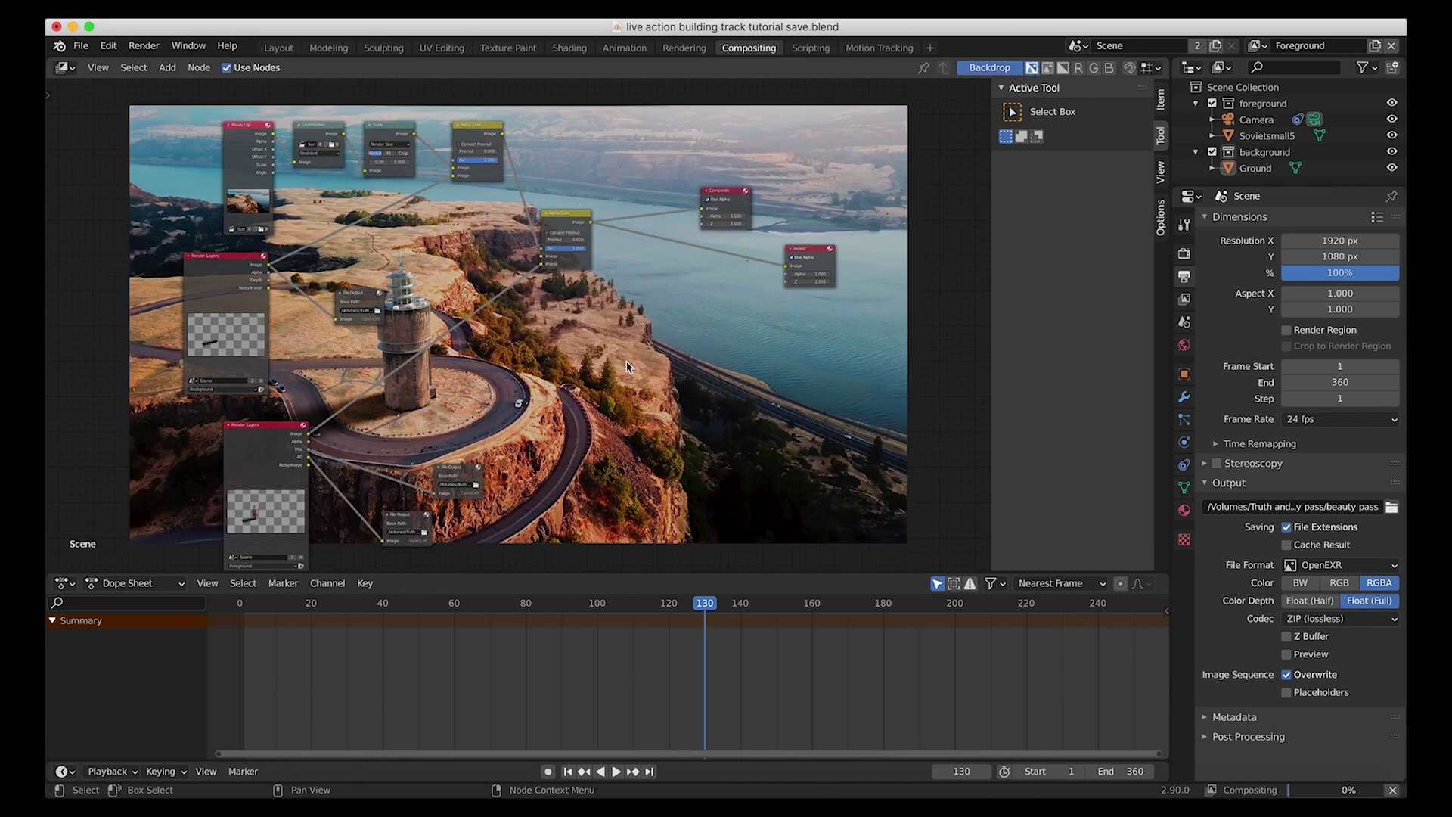
scroll(627, 366, "right", 8)
scroll(626, 367, "down", 5)
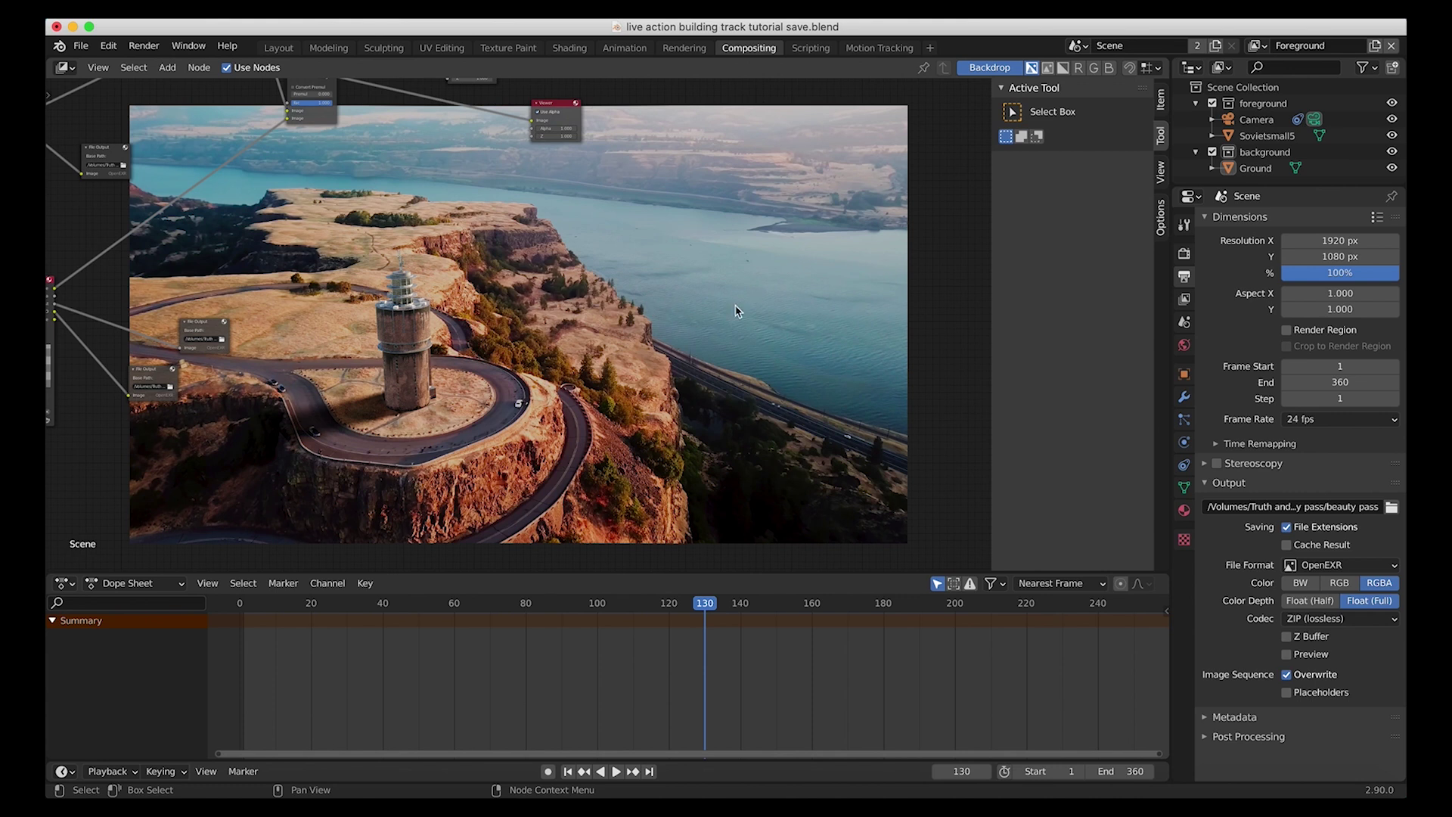
scroll(478, 358, "up", 5)
scroll(478, 358, "left", 6)
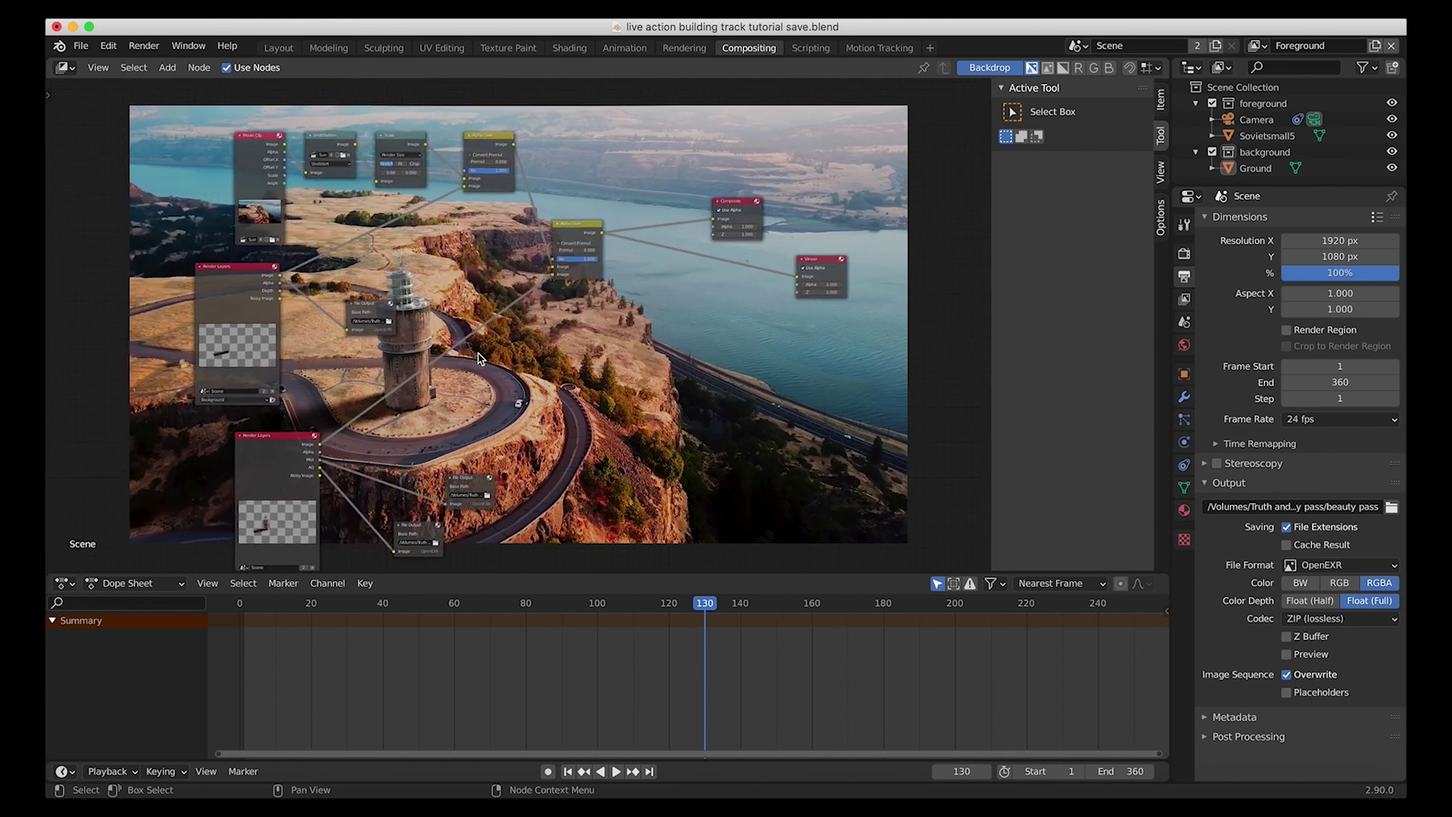
Detach the Composite node from the Alpha Over node and place it back beside the foreground Render Layers node, fed by that layer's Image output
left_click_drag(713, 225, 637, 260)
left_click(370, 459)
left_click_drag(320, 444, 449, 418)
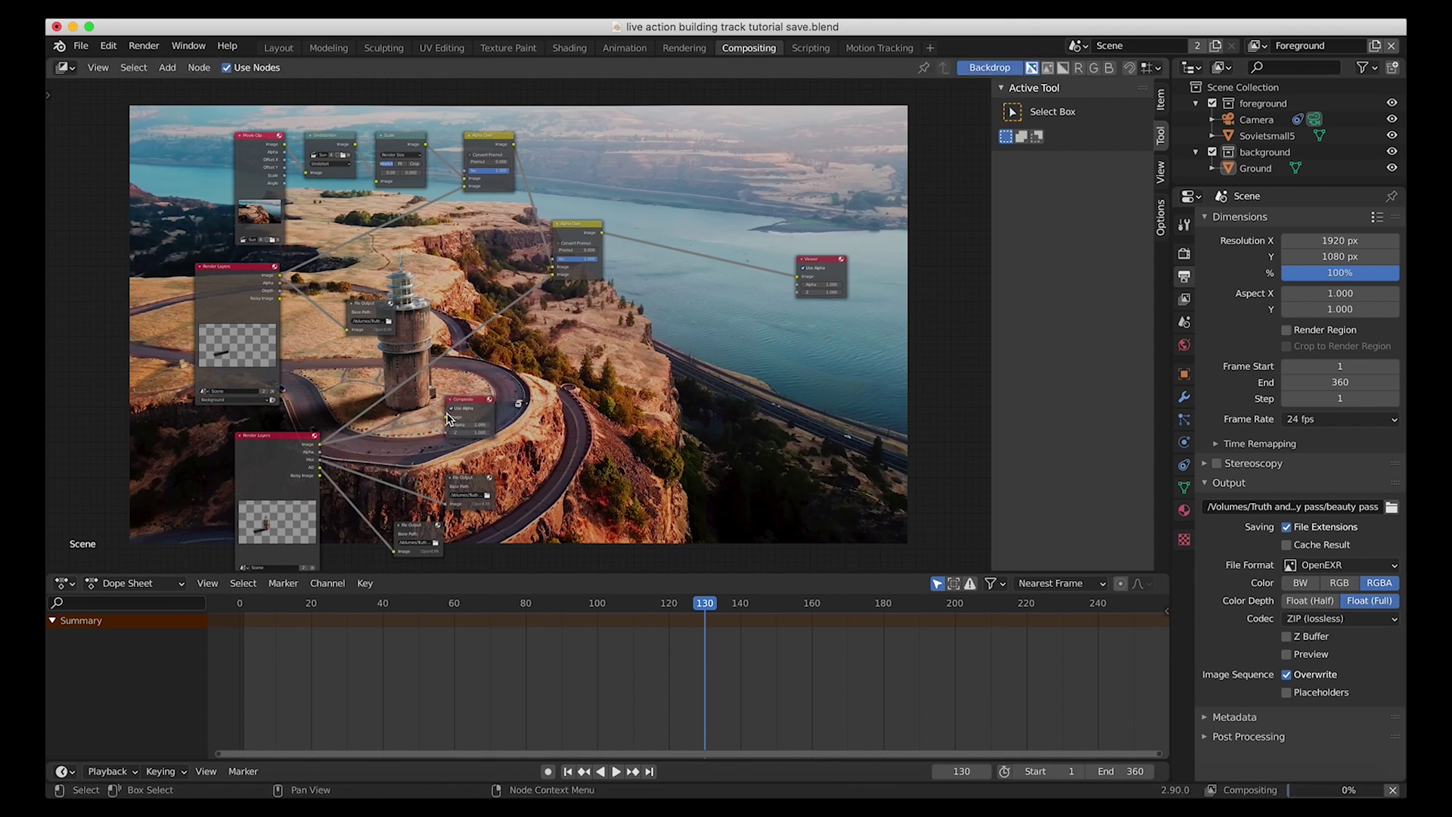
Insert an RGB Curves node on the link between the foreground Render Layers node and the final Alpha Over node
scroll(718, 345, "down", 5)
scroll(718, 345, "down", 1)
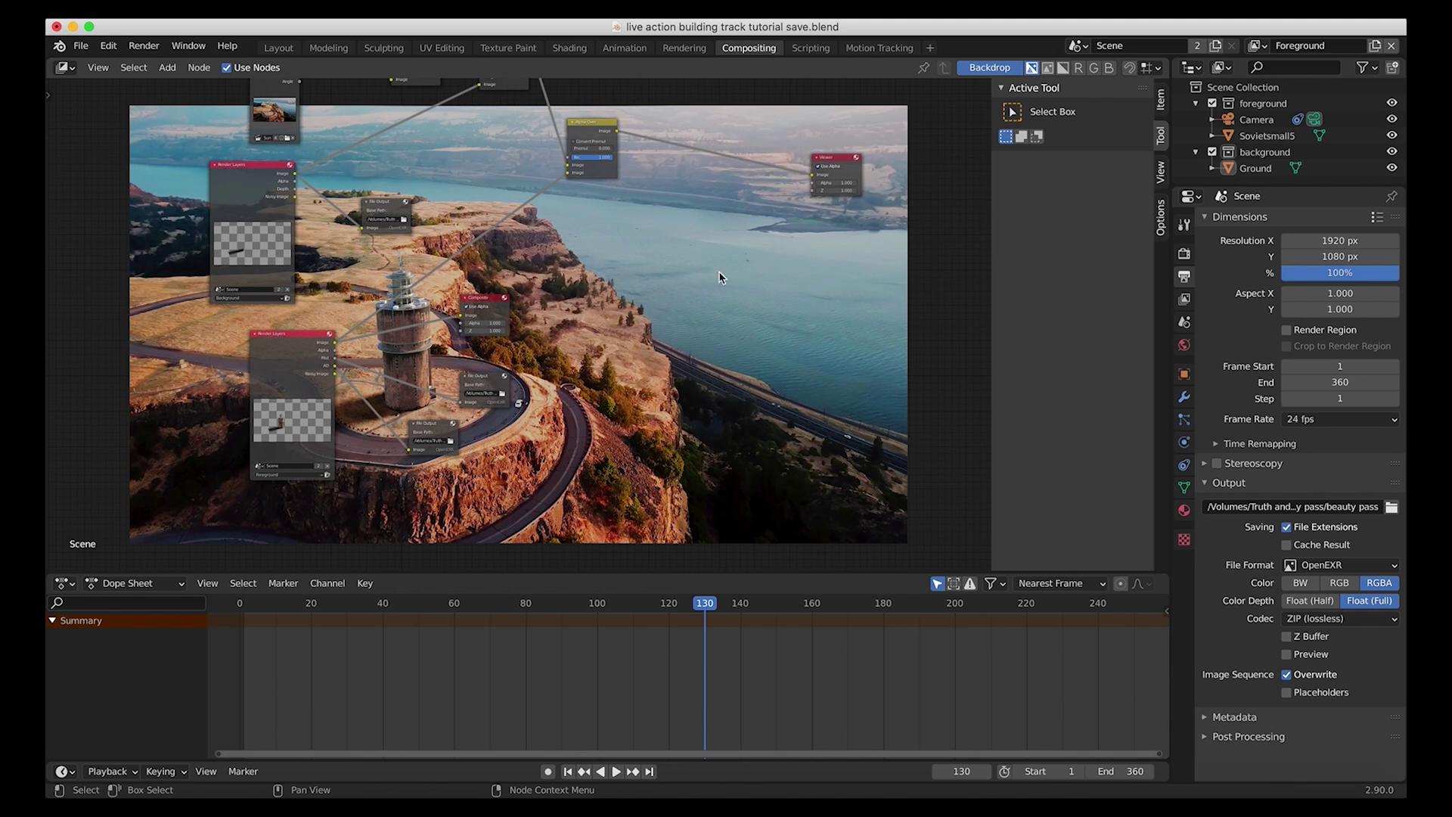
scroll(549, 324, "right", 5)
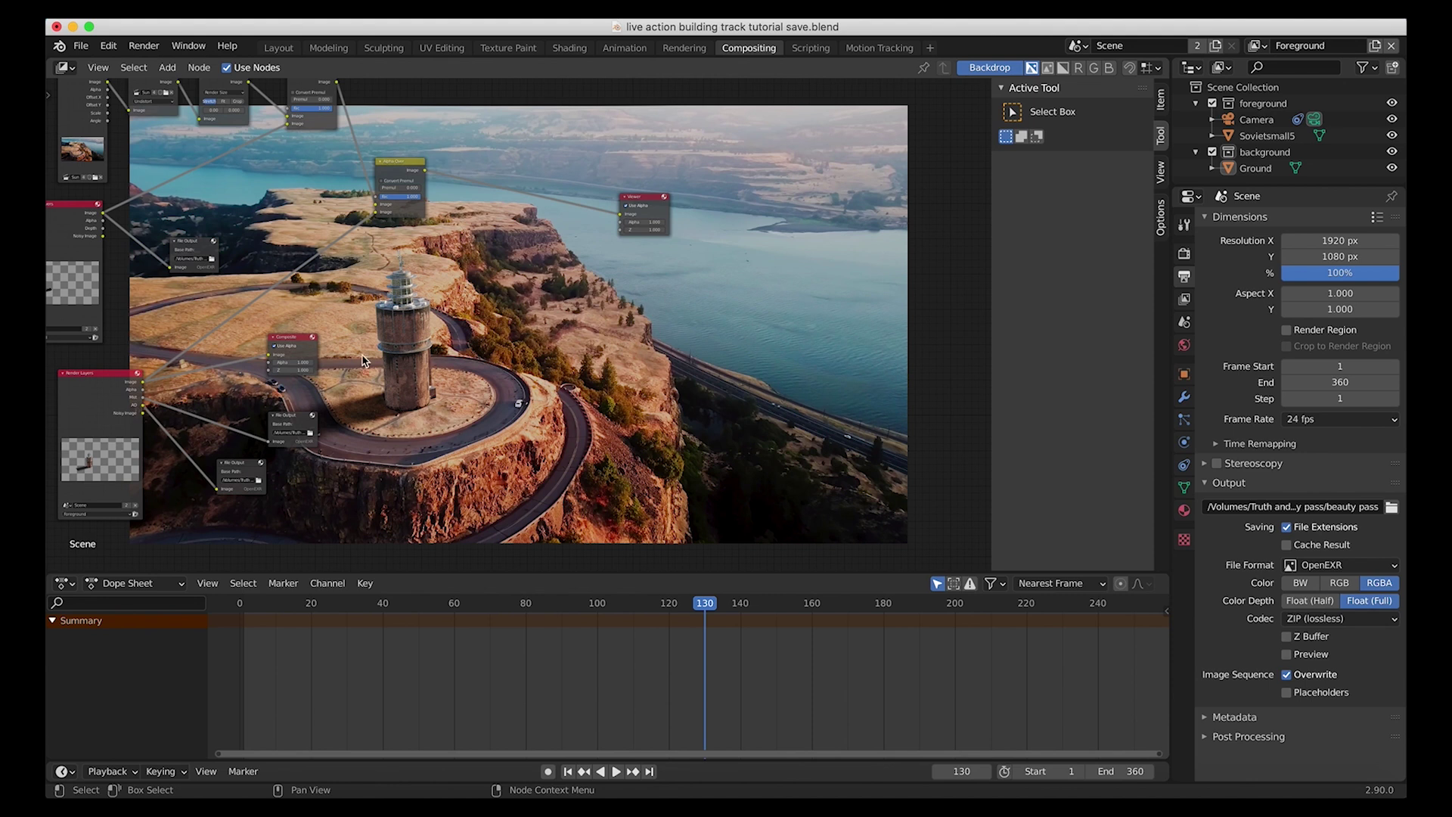
scroll(387, 372, "left", 2)
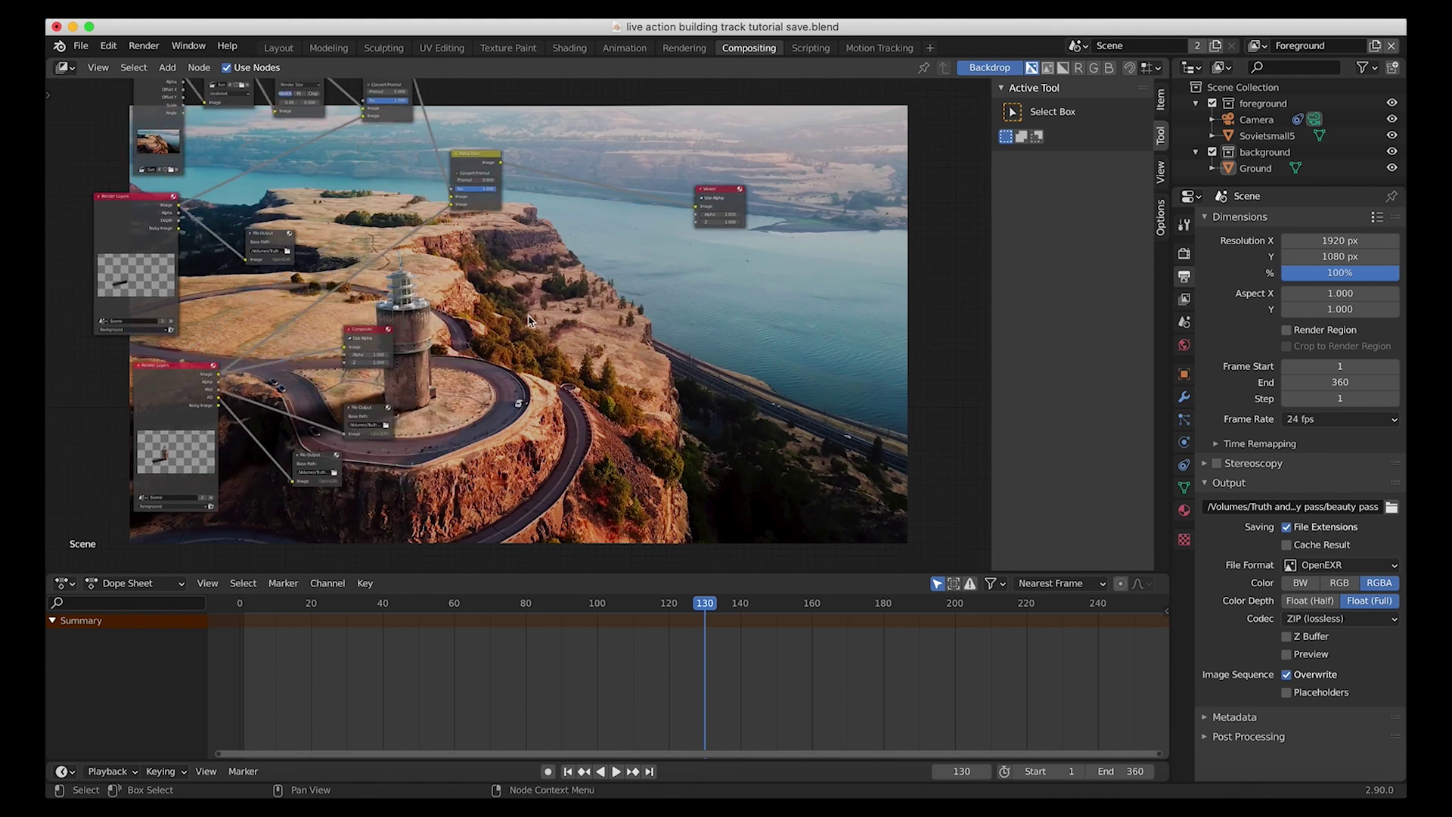
key("shift+a")
mouse_move(549, 317)
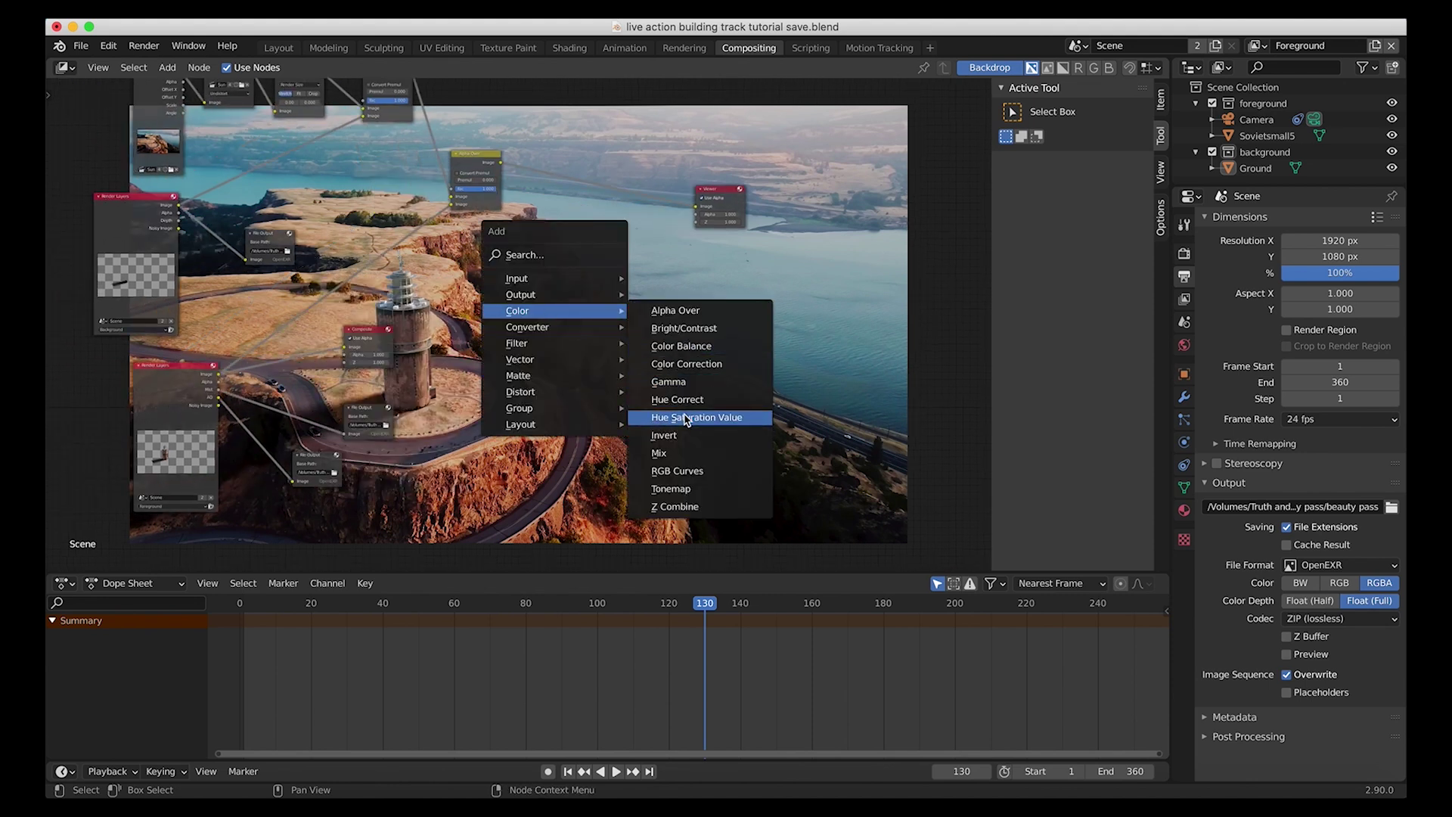
left_click(675, 470)
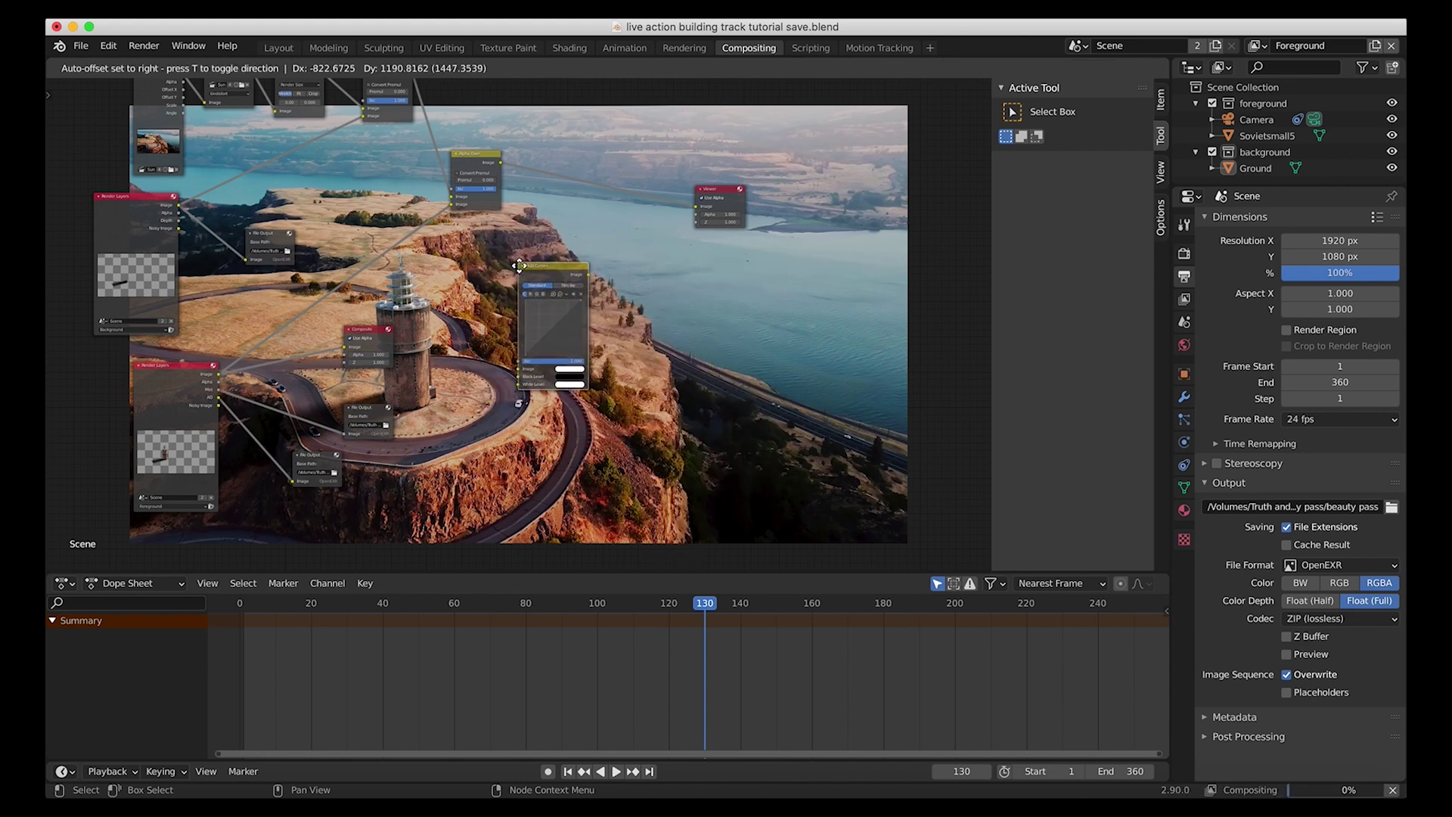
left_click(343, 177)
scroll(342, 177, "left", 4)
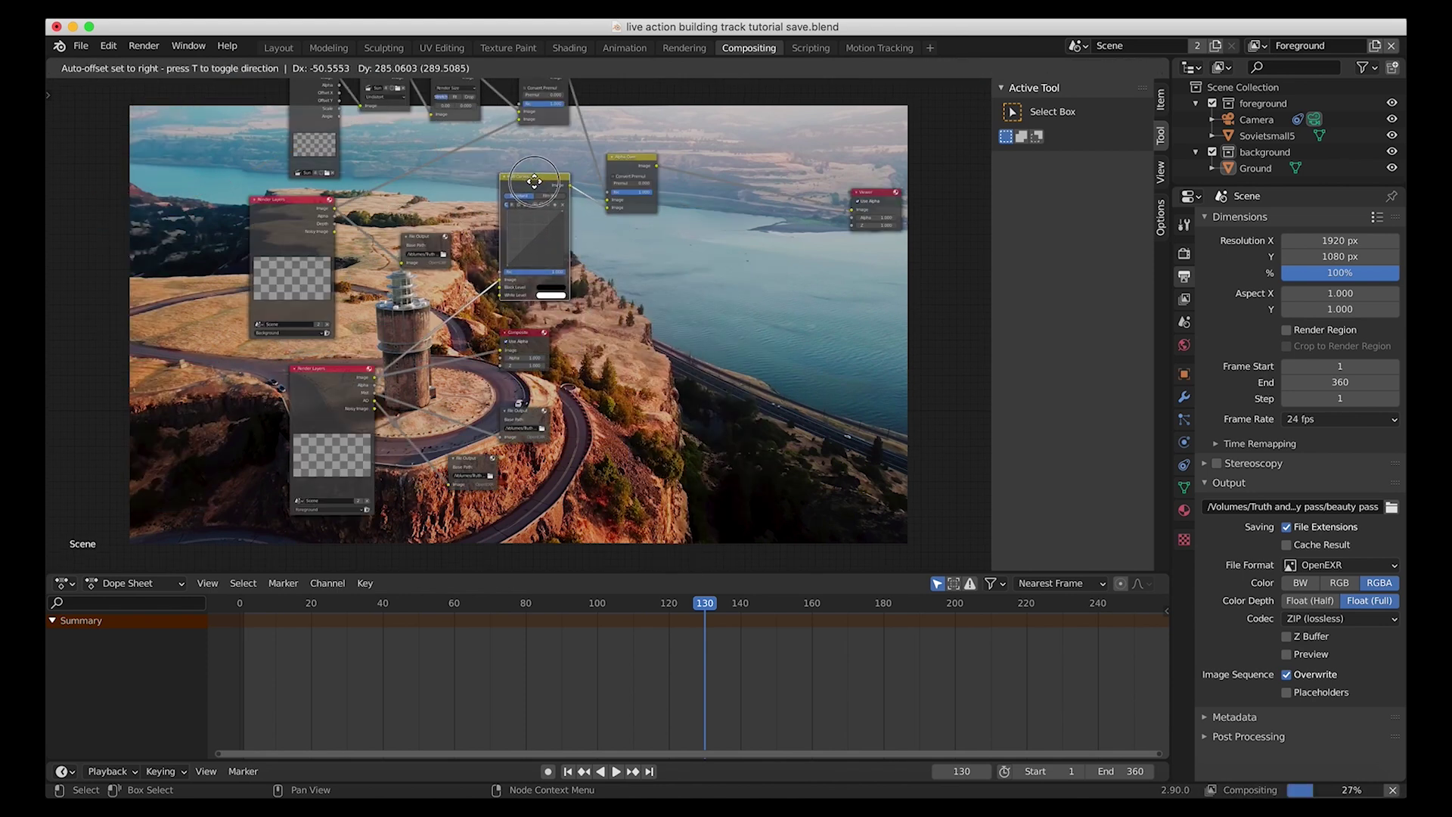
scroll(431, 367, "up", 3)
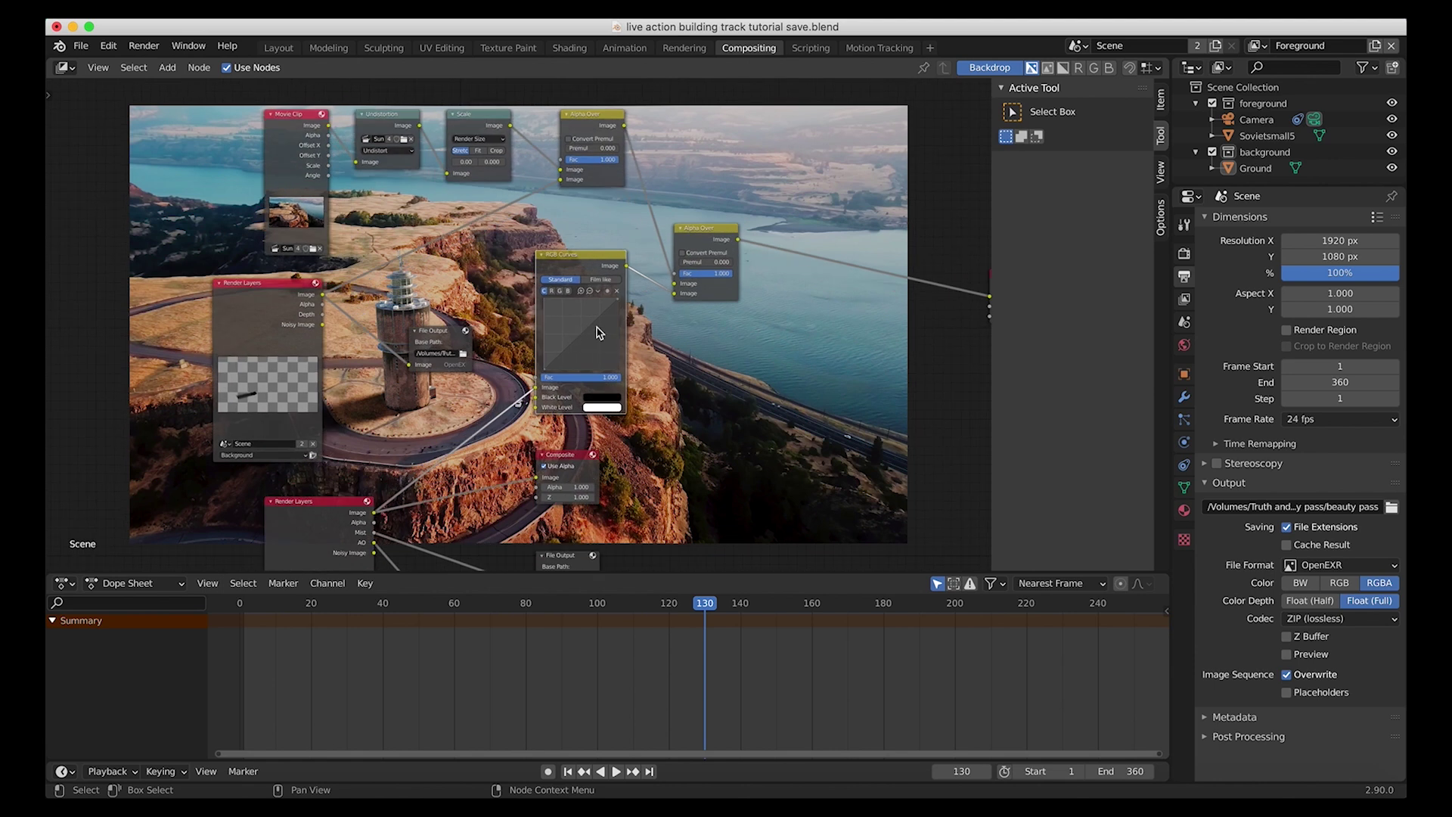
Darken the foreground layer by pulling the RGB curve down at a point about X 0.68, Y 0.47
left_click(596, 333)
scroll(556, 508, "down", 5)
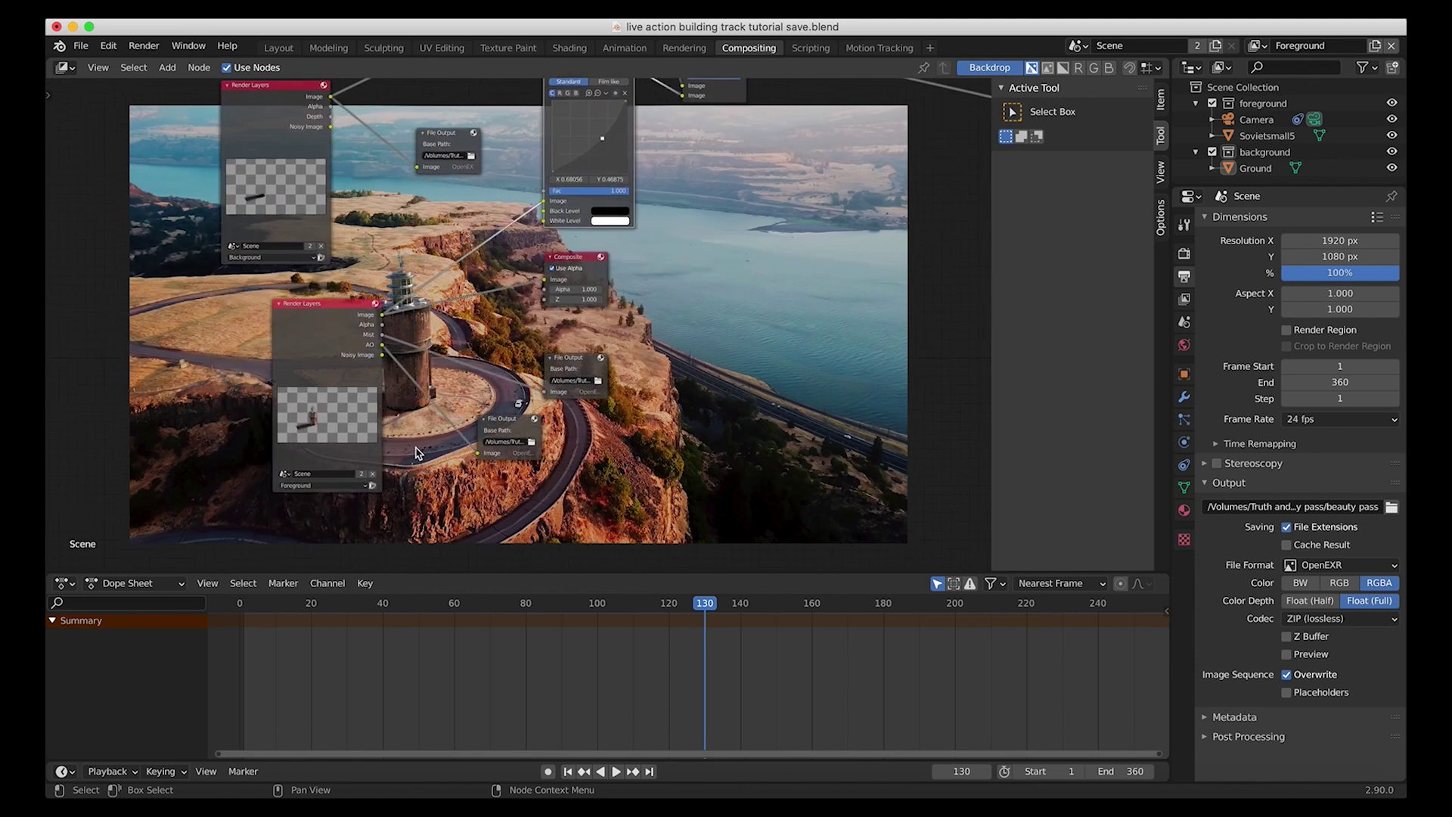
scroll(556, 508, "down", 5)
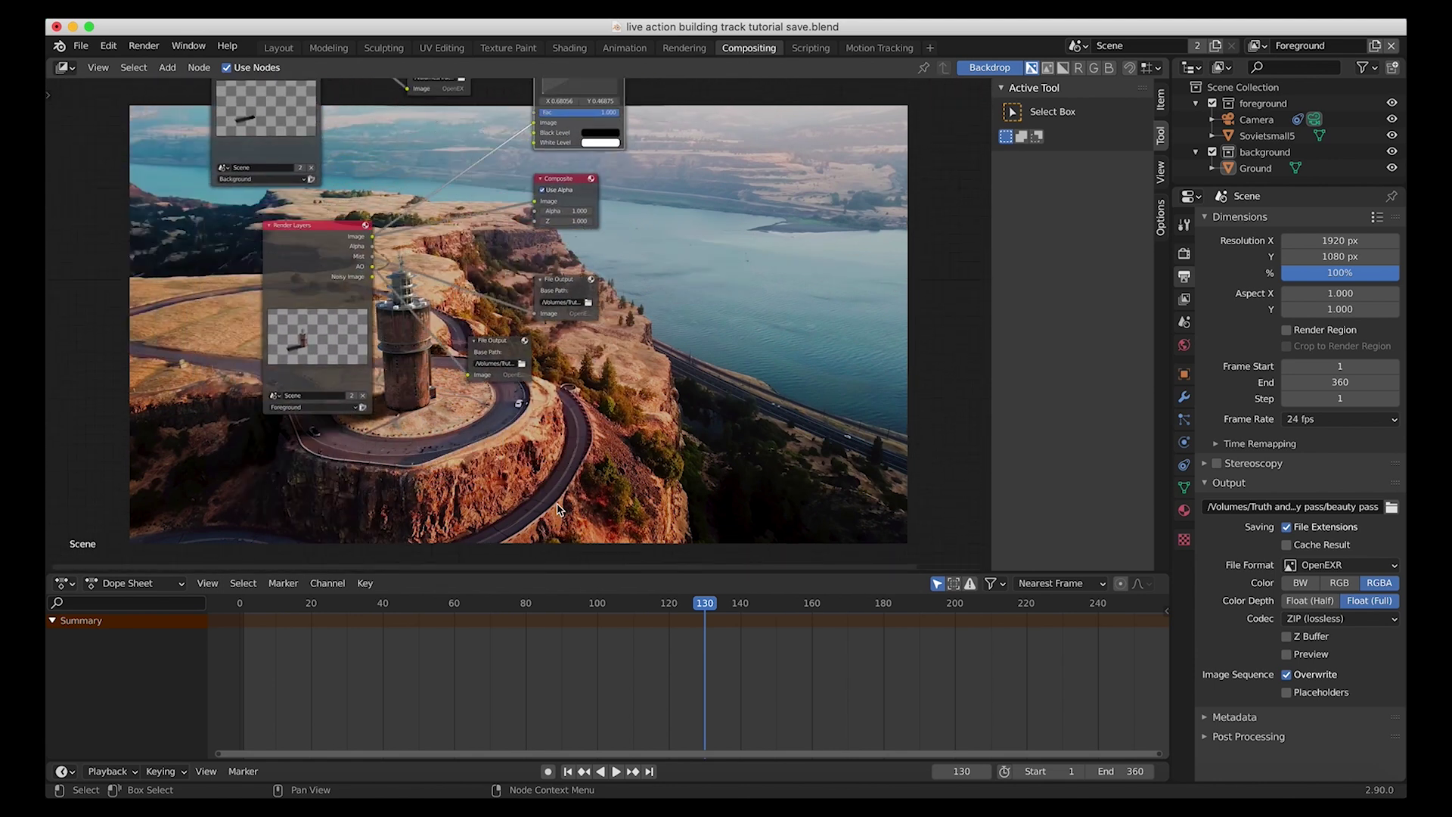
scroll(568, 239, "up", 5)
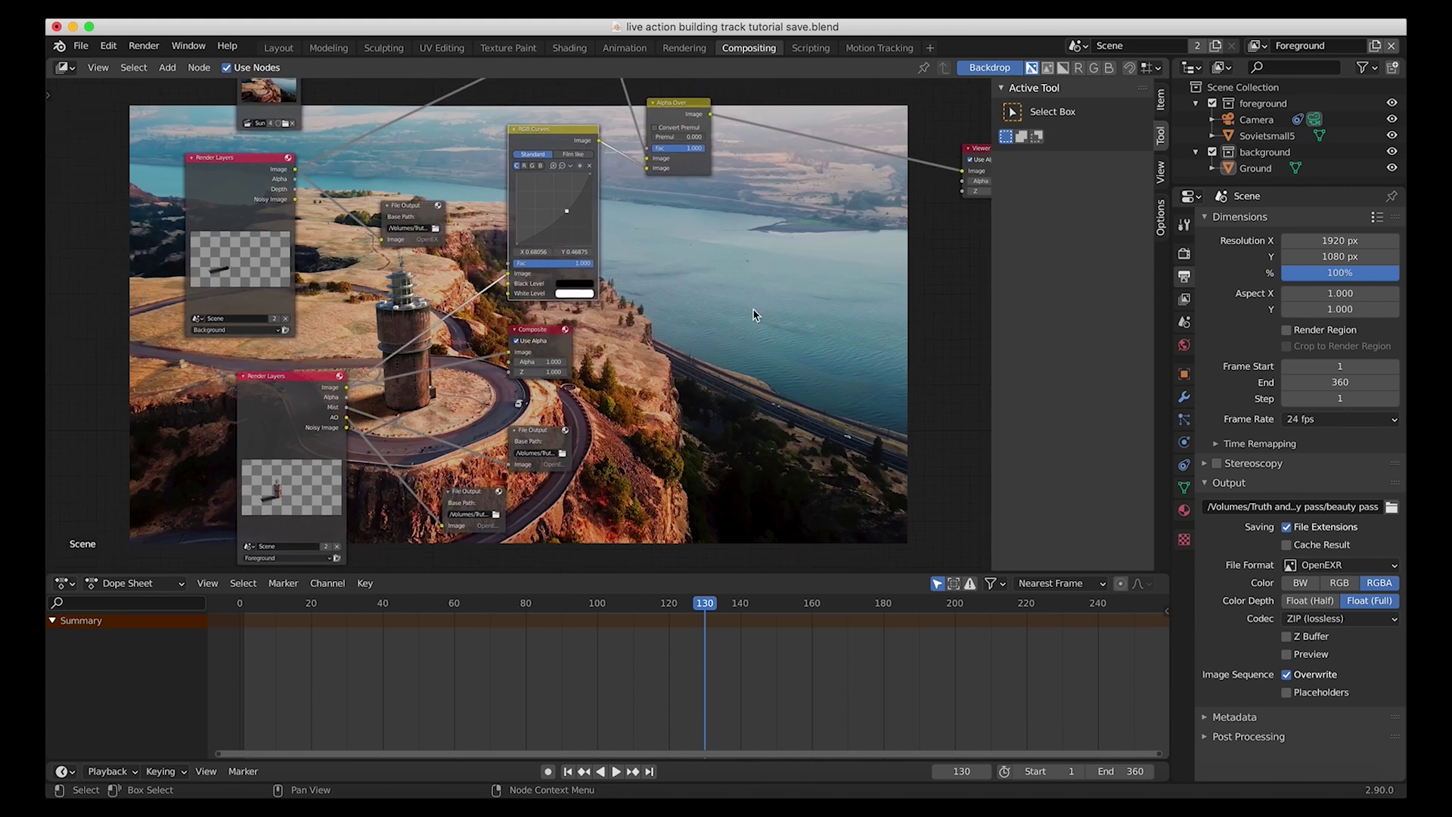
Delete the RGB Curves node while keeping the foreground Render Layers node linked to the final Alpha Over node
scroll(637, 306, "up", 5)
left_click(479, 396)
key("ctrl+x")
scroll(676, 315, "down", 5)
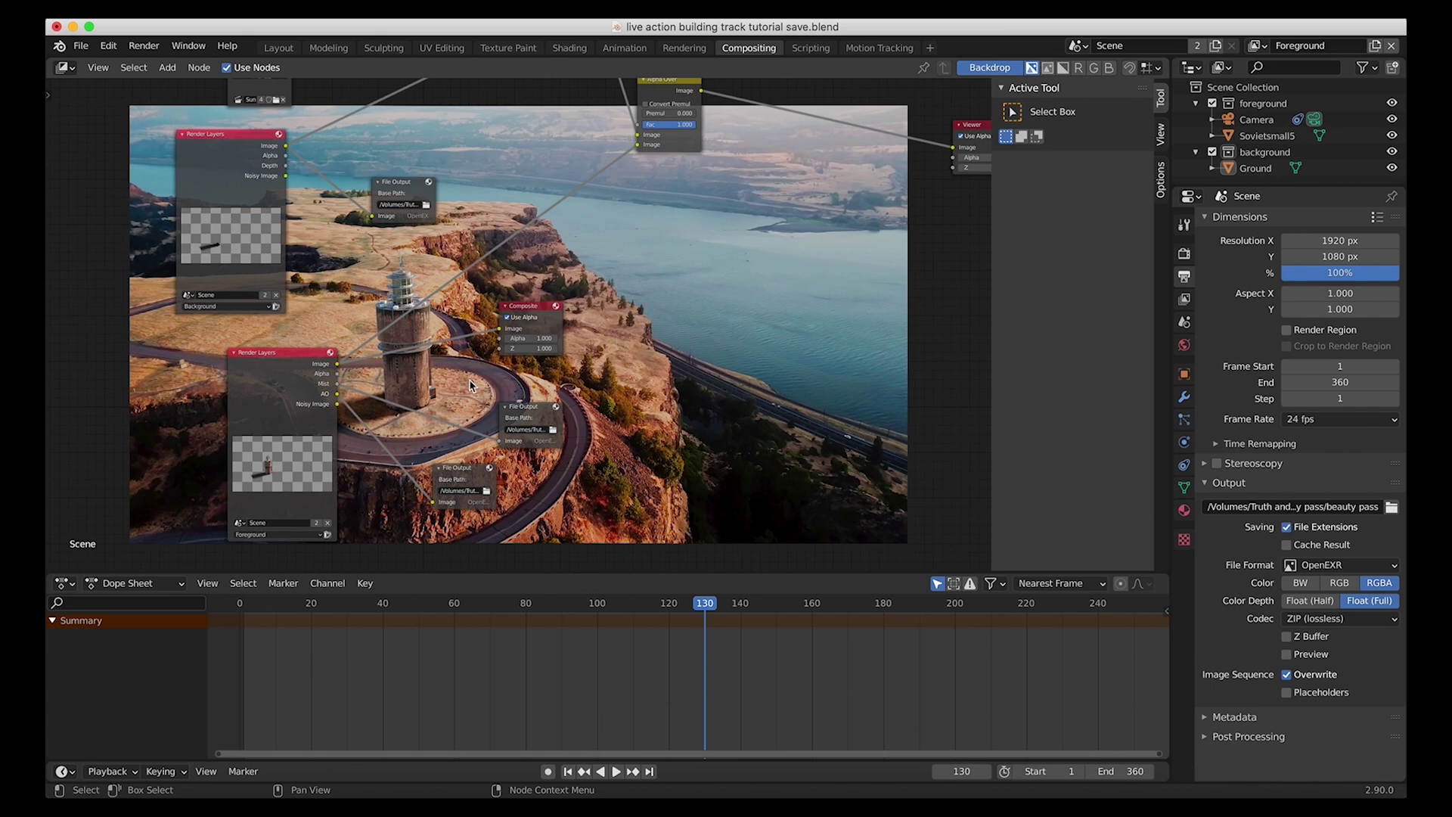
Start rendering the full animation
scroll(714, 202, "down", 1)
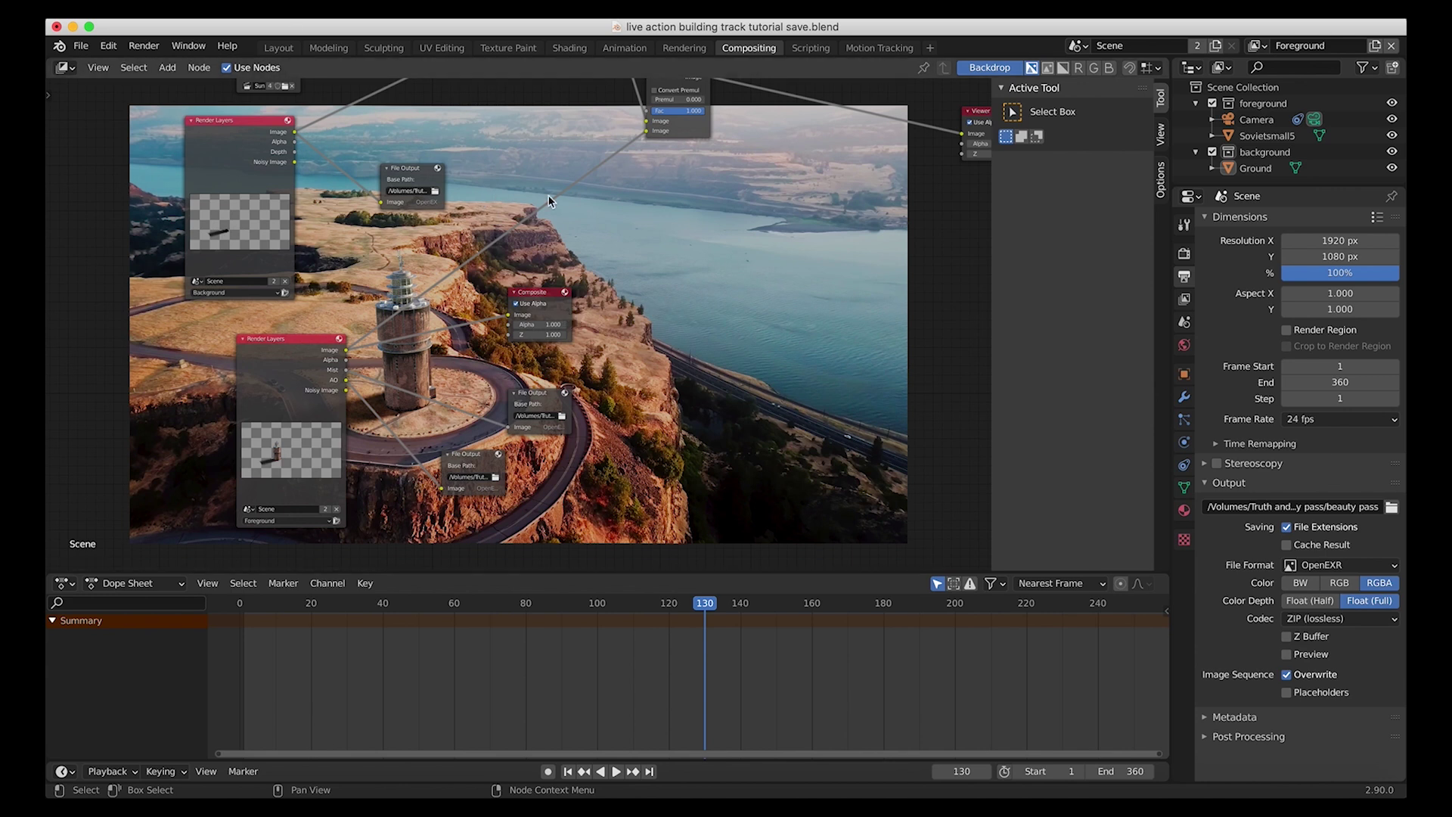
left_click(143, 45)
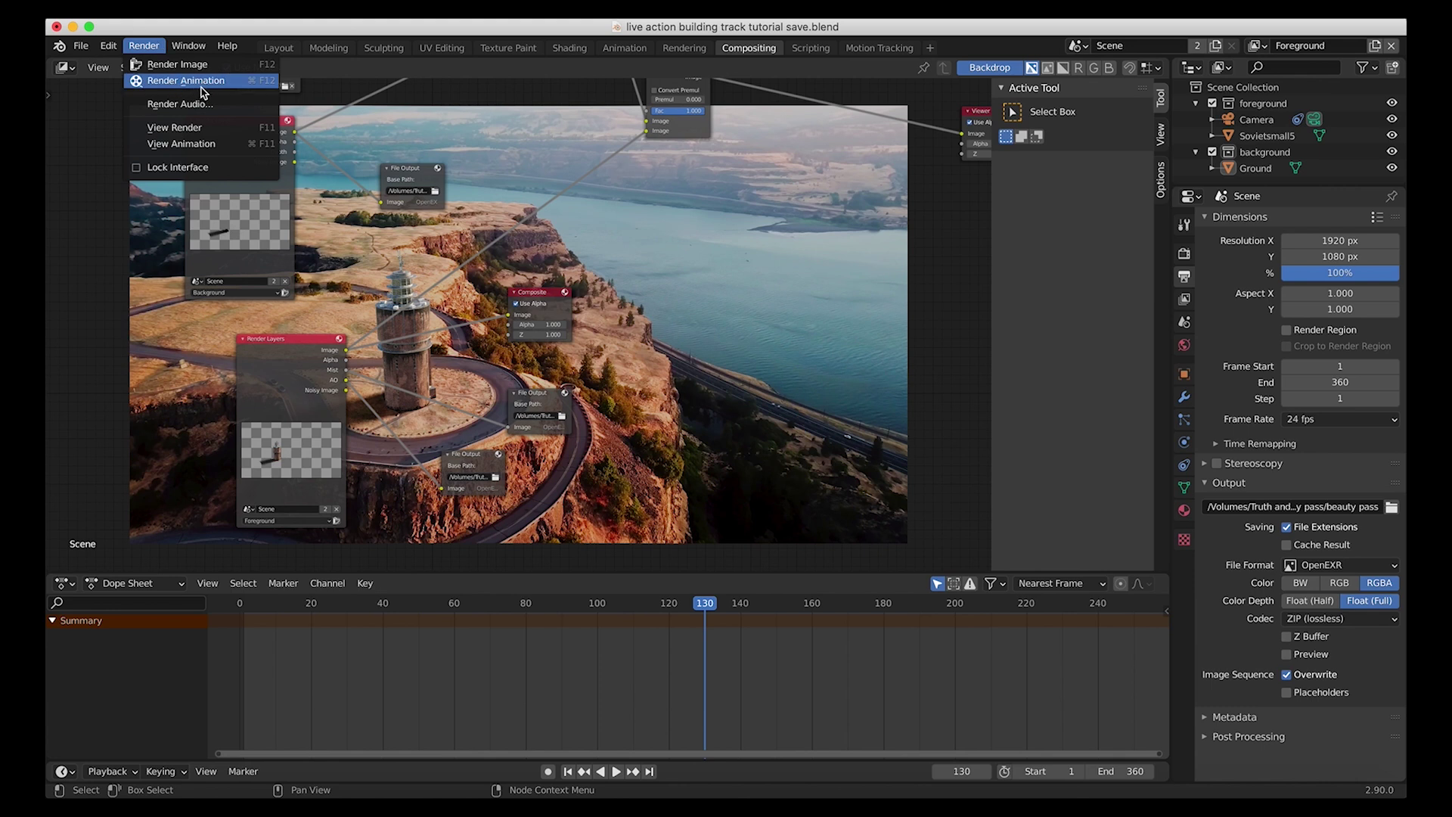